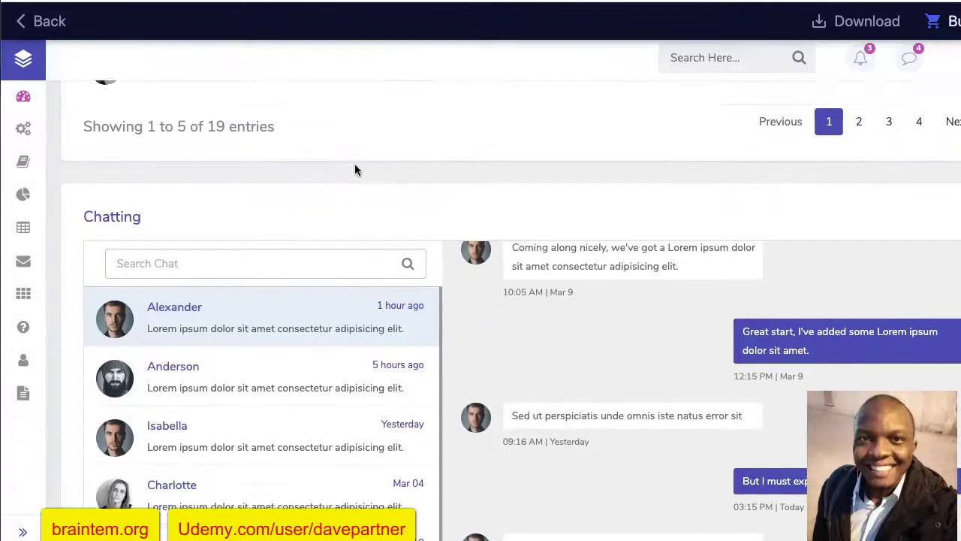
{"action": "scroll", "coordinate": [356, 170], "scroll_direction": "up", "scroll_amount": 7}
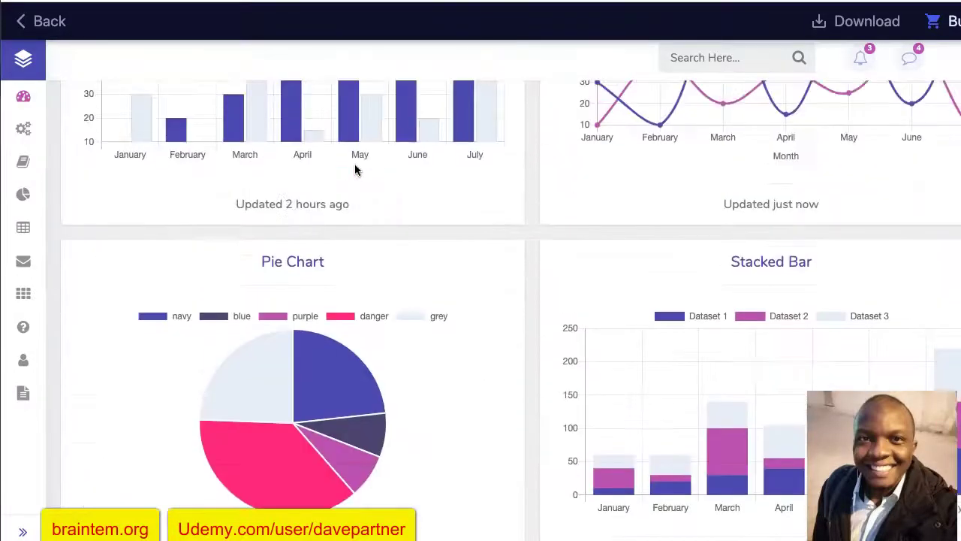
{"action": "scroll", "coordinate": [356, 170], "scroll_direction": "up", "scroll_amount": 1}
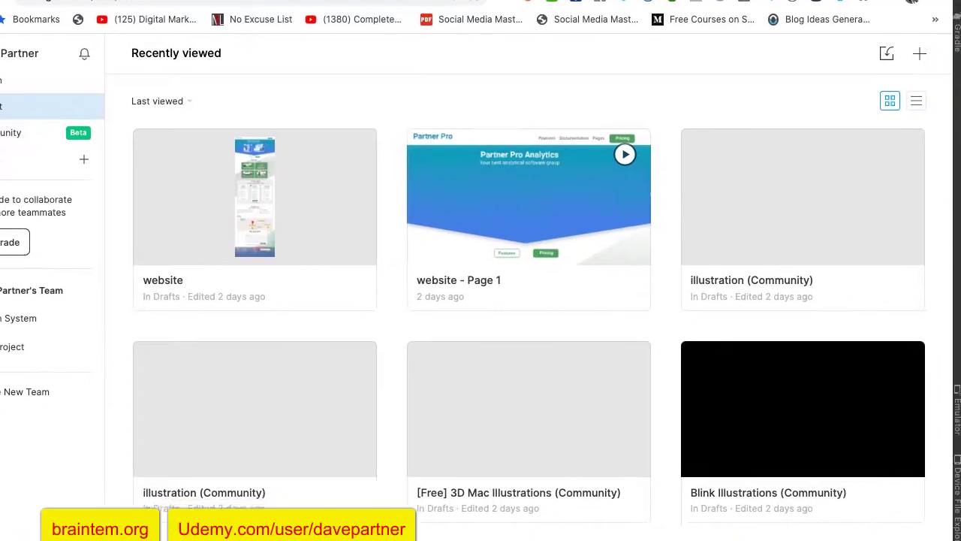
Step: Create a new design file and rename it Dashboard
{"action": "left_click", "coordinate": [920, 55]}
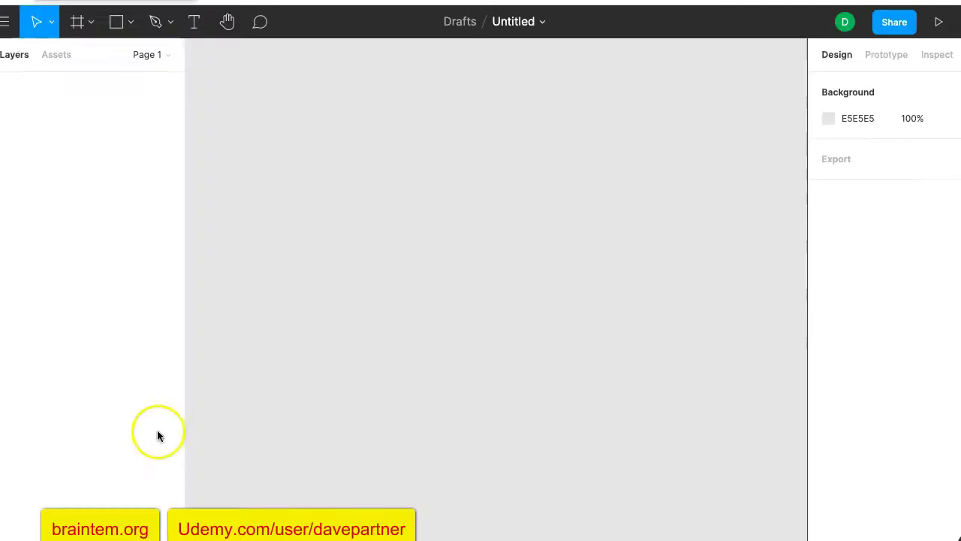
{"action": "double_click", "coordinate": [514, 22]}
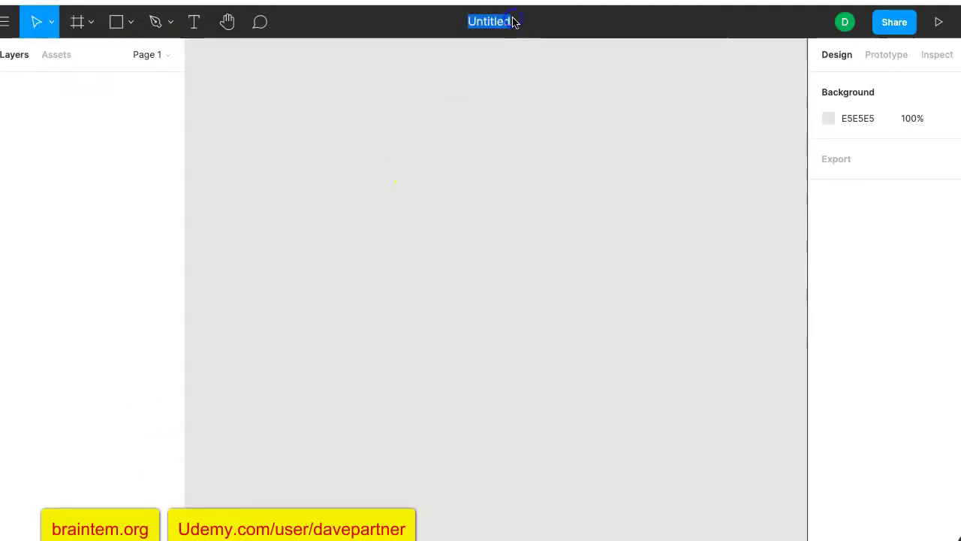
{"action": "type", "text": "Dashboard"}
{"action": "left_click", "coordinate": [536, 118]}
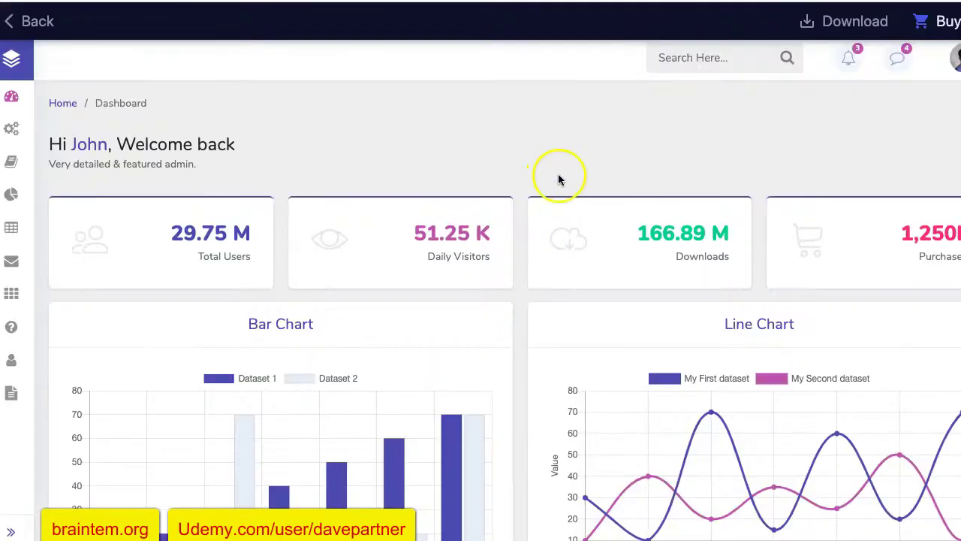
Step: Capture the reference dashboard page, switch to Figma and place the screenshot on the empty canvas
{"action": "scroll", "coordinate": [560, 179], "scroll_direction": "up", "scroll_amount": 1}
{"action": "scroll", "coordinate": [559, 179], "scroll_direction": "down", "scroll_amount": 1}
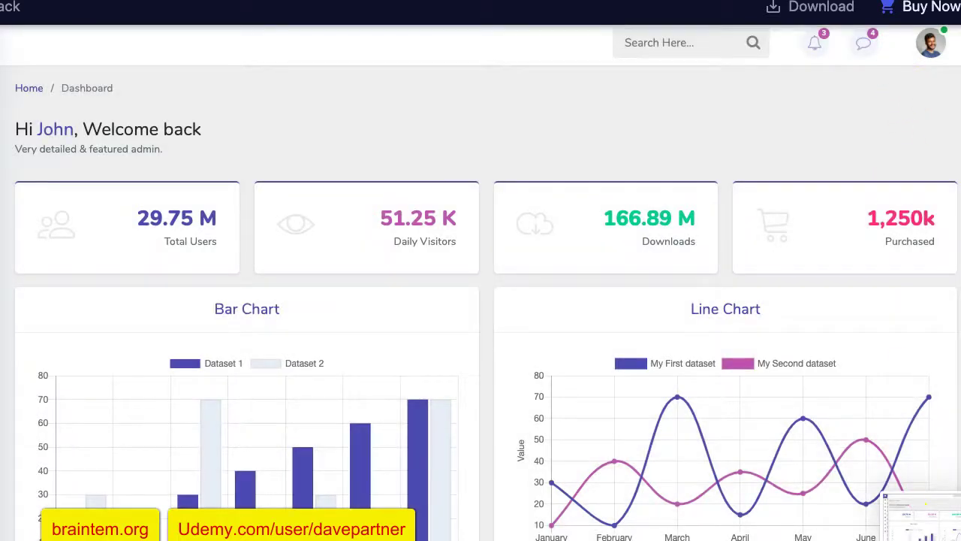
{"action": "key", "text": "super+Tab"}
{"action": "left_click_drag", "start_coordinate": [914, 491], "coordinate": [375, 163]}
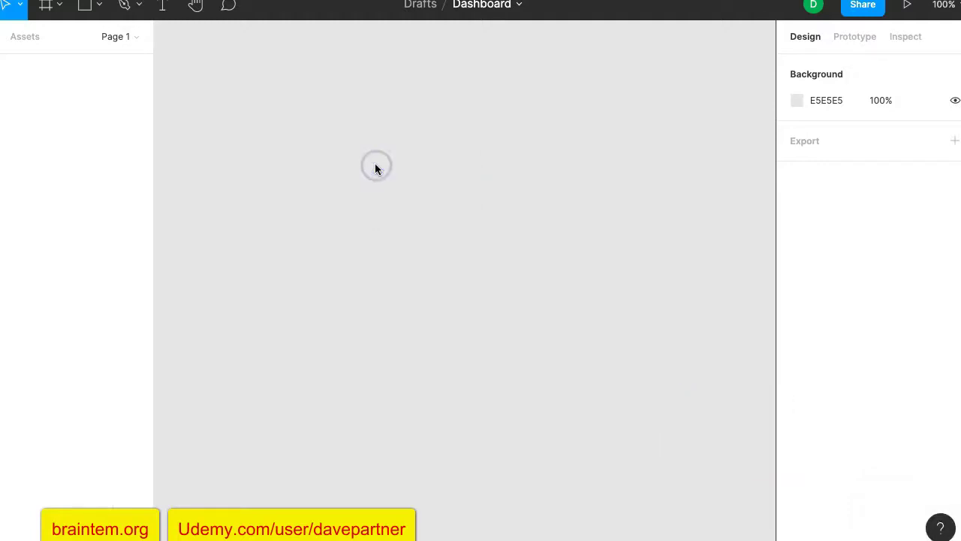
{"action": "scroll", "coordinate": [314, 161], "scroll_direction": "down", "scroll_amount": 2}
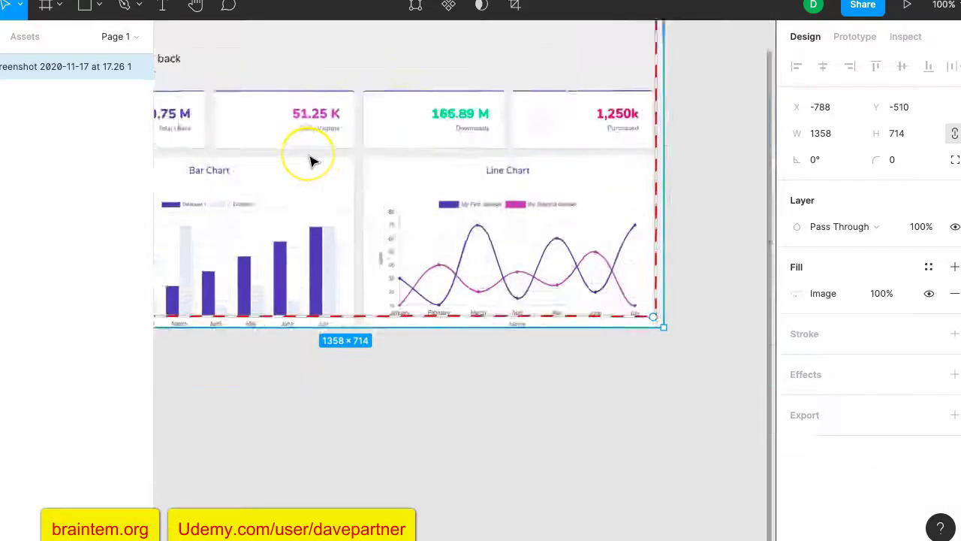
{"action": "scroll", "coordinate": [314, 162], "scroll_direction": "down", "scroll_amount": 2}
{"action": "left_click_drag", "start_coordinate": [310, 160], "coordinate": [421, 213]}
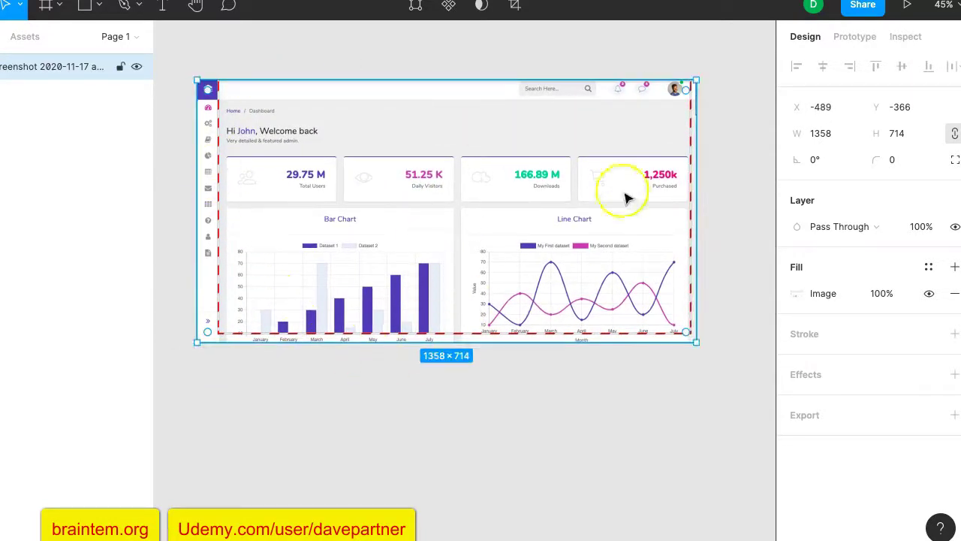
{"action": "left_click", "coordinate": [753, 259]}
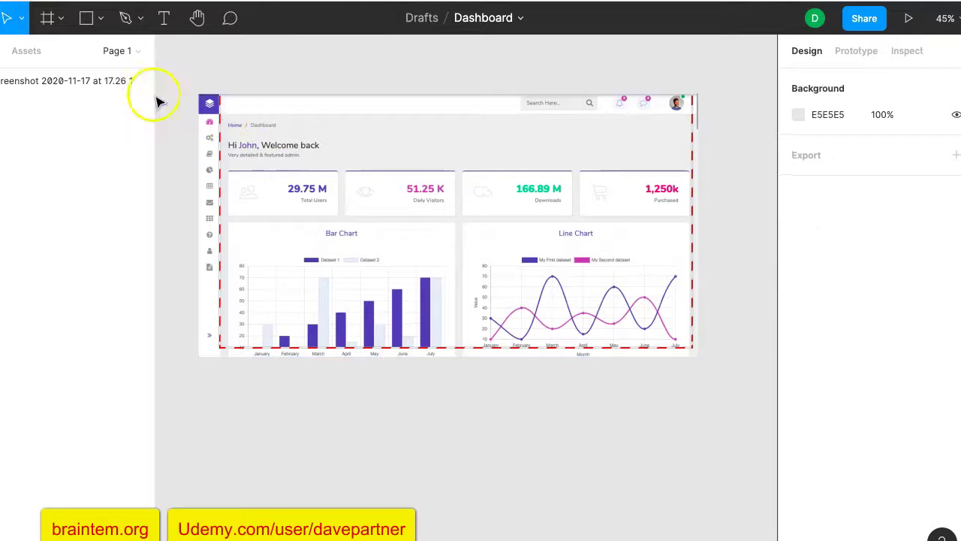
Step: Add a frame from the Desktop preset at 1440 × 1024 beneath the dashboard screenshot
{"action": "left_click", "coordinate": [47, 21]}
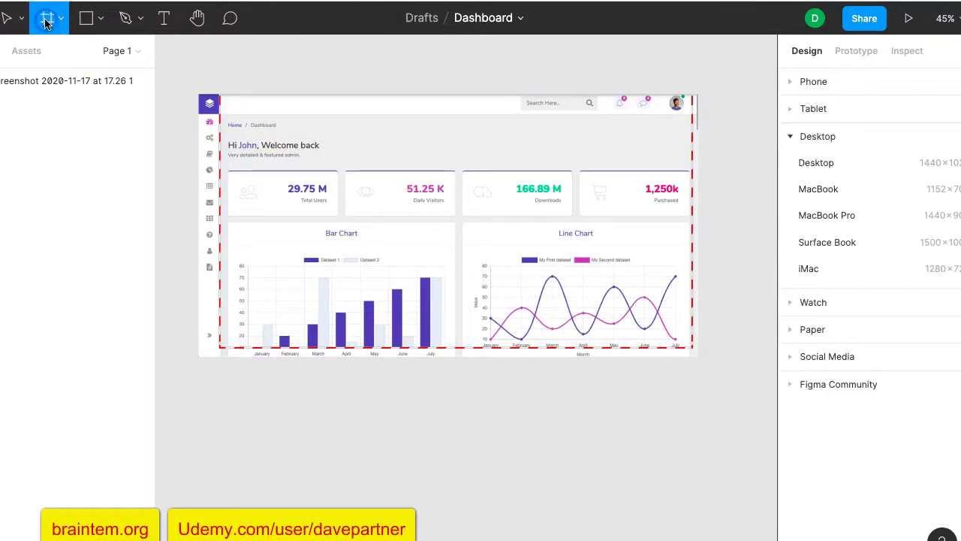
{"action": "left_click", "coordinate": [787, 136]}
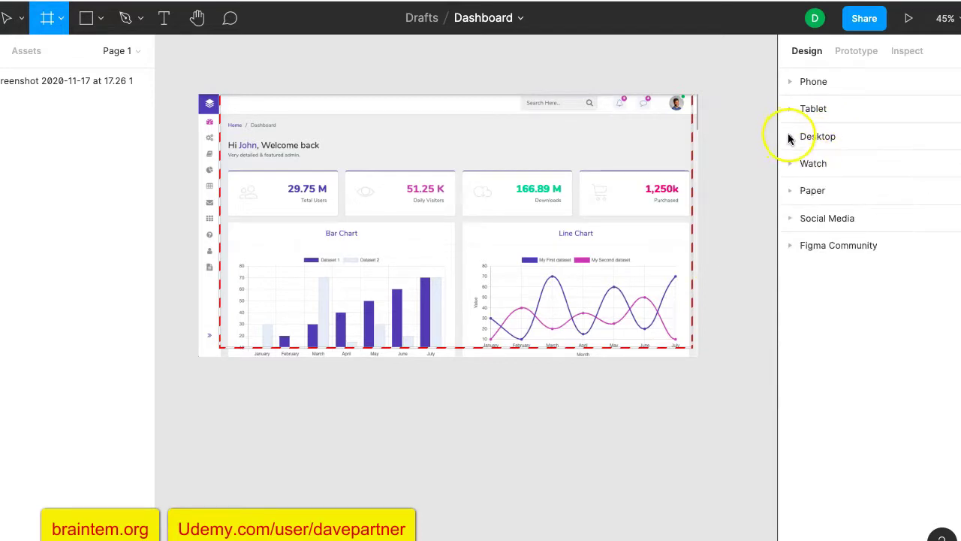
{"action": "left_click", "coordinate": [787, 134]}
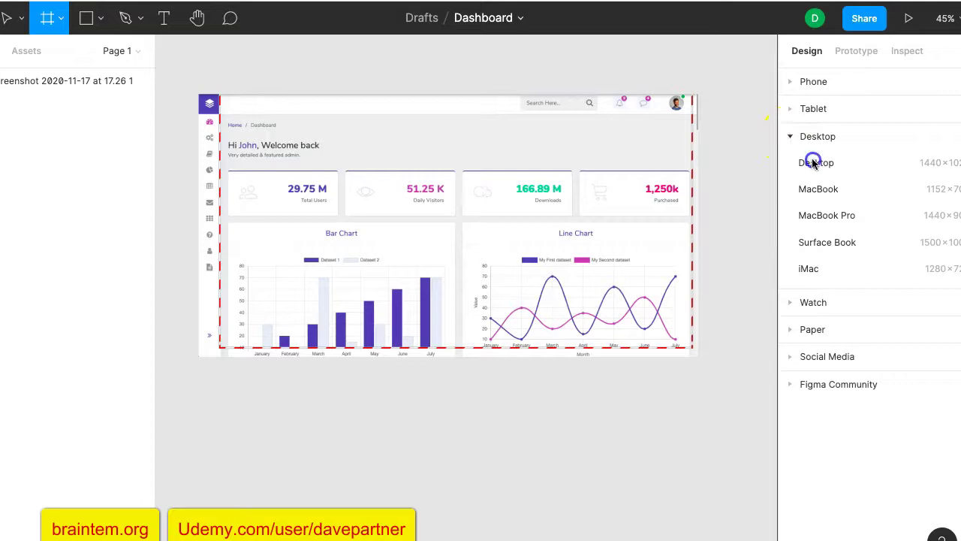
{"action": "left_click", "coordinate": [812, 163]}
{"action": "left_click", "coordinate": [590, 276]}
{"action": "left_click_drag", "start_coordinate": [574, 282], "coordinate": [289, 426]}
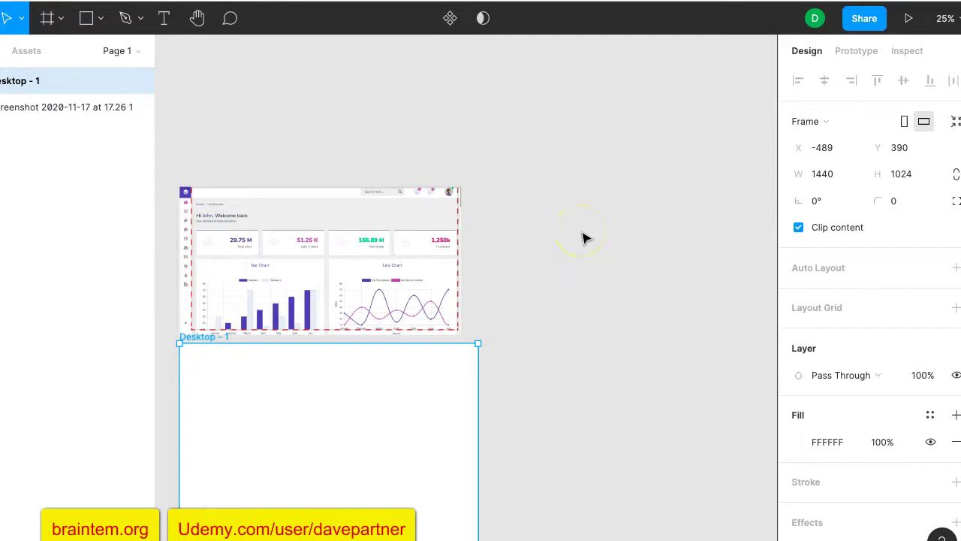
Step: Resize the Desktop frame to 1358 × 995 so its width matches the dashboard screenshot
{"action": "scroll", "coordinate": [585, 239], "scroll_direction": "left", "scroll_amount": 3}
{"action": "scroll", "coordinate": [586, 239], "scroll_direction": "down", "scroll_amount": 4}
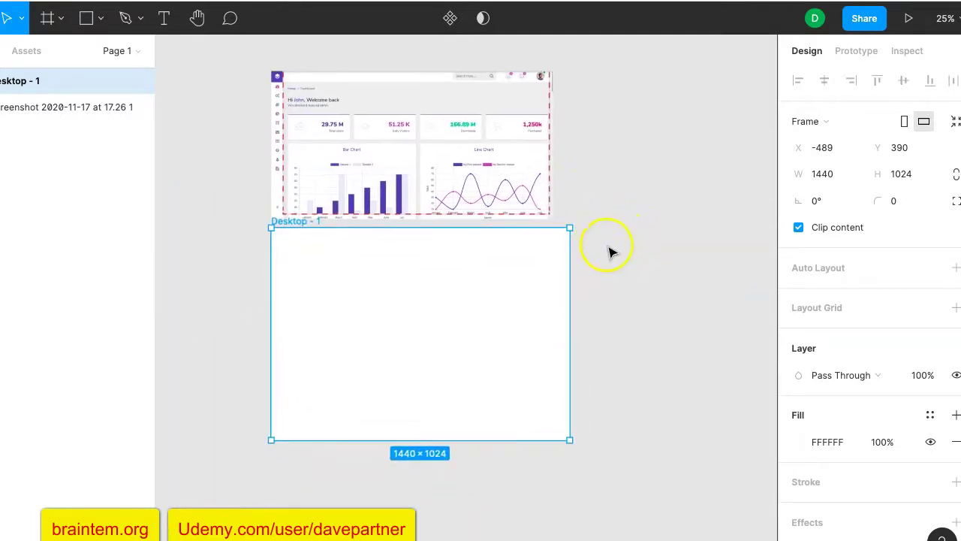
{"action": "scroll", "coordinate": [633, 200], "scroll_direction": "up", "scroll_amount": 2}
{"action": "scroll", "coordinate": [632, 200], "scroll_direction": "left", "scroll_amount": 2}
{"action": "scroll", "coordinate": [633, 200], "scroll_direction": "right", "scroll_amount": 5}
{"action": "scroll", "coordinate": [633, 200], "scroll_direction": "down", "scroll_amount": 3}
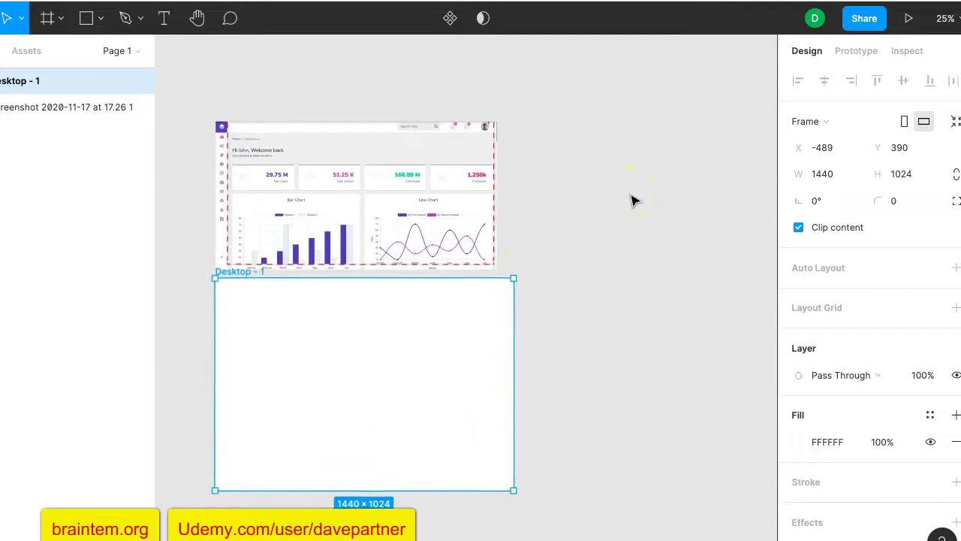
{"action": "scroll", "coordinate": [633, 200], "scroll_direction": "left", "scroll_amount": 4}
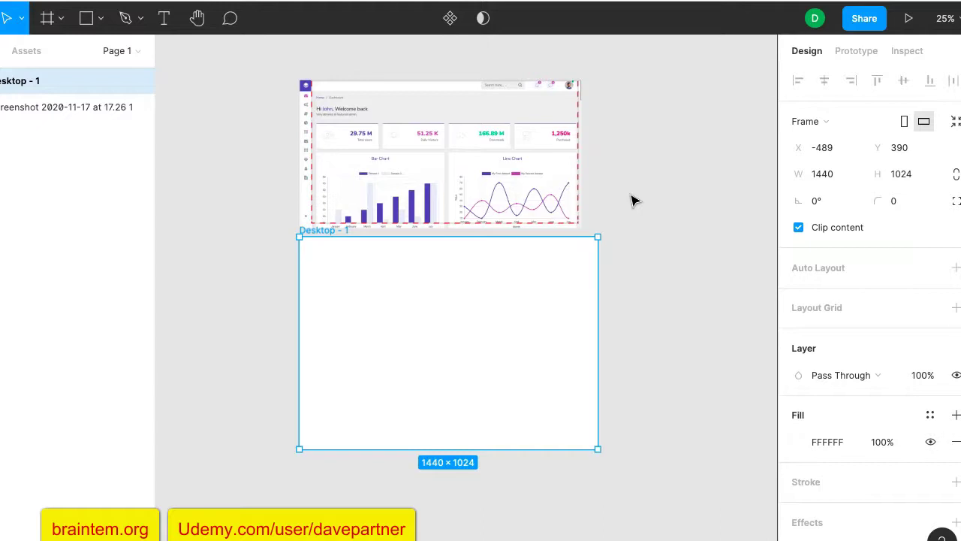
{"action": "scroll", "coordinate": [633, 200], "scroll_direction": "right", "scroll_amount": 2}
{"action": "scroll", "coordinate": [633, 200], "scroll_direction": "left", "scroll_amount": 3}
{"action": "scroll", "coordinate": [633, 200], "scroll_direction": "up", "scroll_amount": 1}
{"action": "scroll", "coordinate": [633, 200], "scroll_direction": "down", "scroll_amount": 1}
{"action": "left_click", "coordinate": [455, 220]}
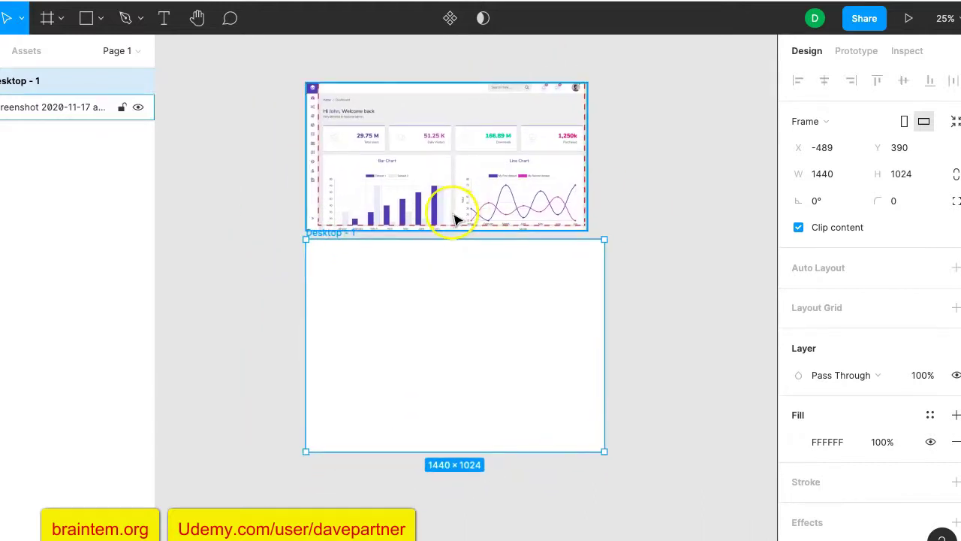
{"action": "scroll", "coordinate": [454, 219], "scroll_direction": "up", "scroll_amount": 5}
{"action": "scroll", "coordinate": [454, 219], "scroll_direction": "down", "scroll_amount": 3}
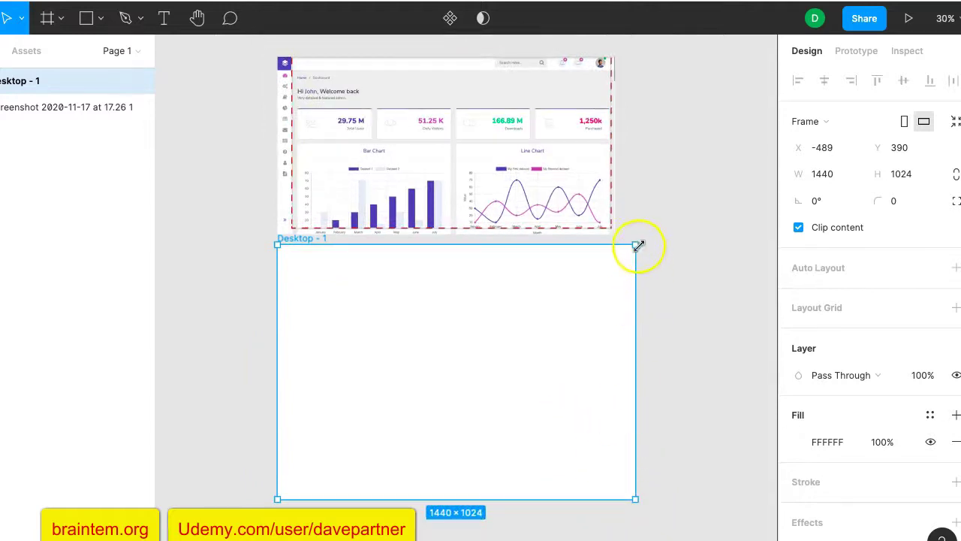
{"action": "left_click_drag", "start_coordinate": [635, 248], "coordinate": [615, 253]}
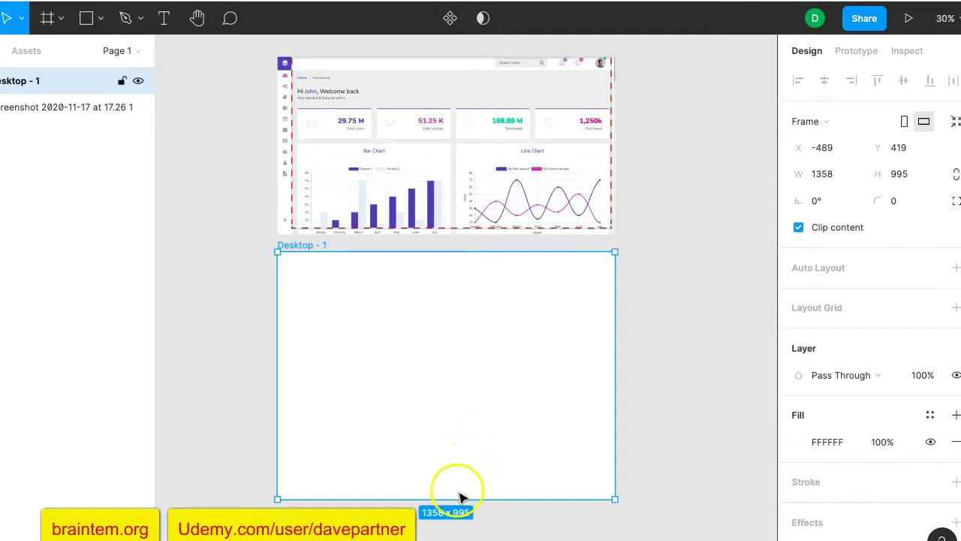
Step: Reduce the frame's height to 714, using the screenshot as a size reference, and place the frame back below it
{"action": "left_click_drag", "start_coordinate": [454, 495], "coordinate": [455, 451]}
{"action": "left_click_drag", "start_coordinate": [496, 393], "coordinate": [478, 200]}
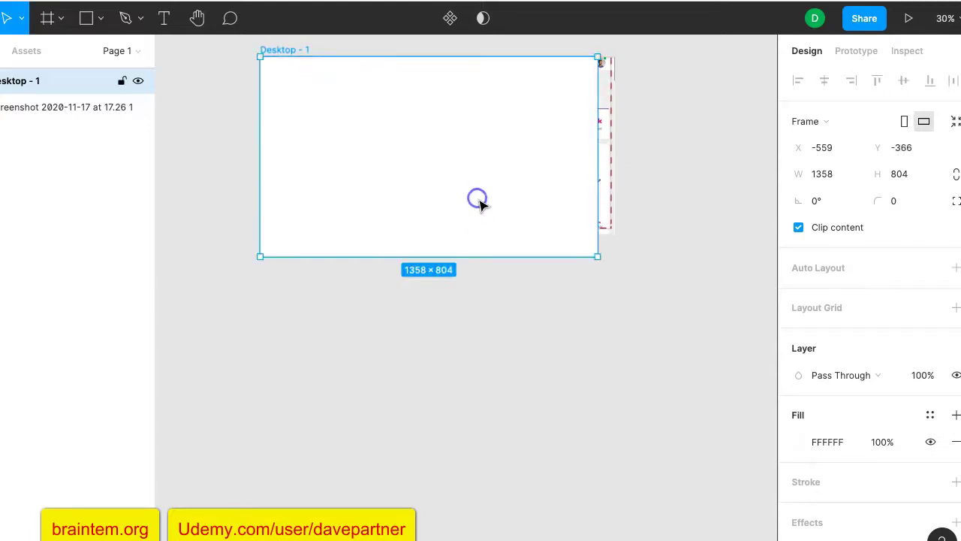
{"action": "left_click_drag", "start_coordinate": [432, 256], "coordinate": [434, 236]}
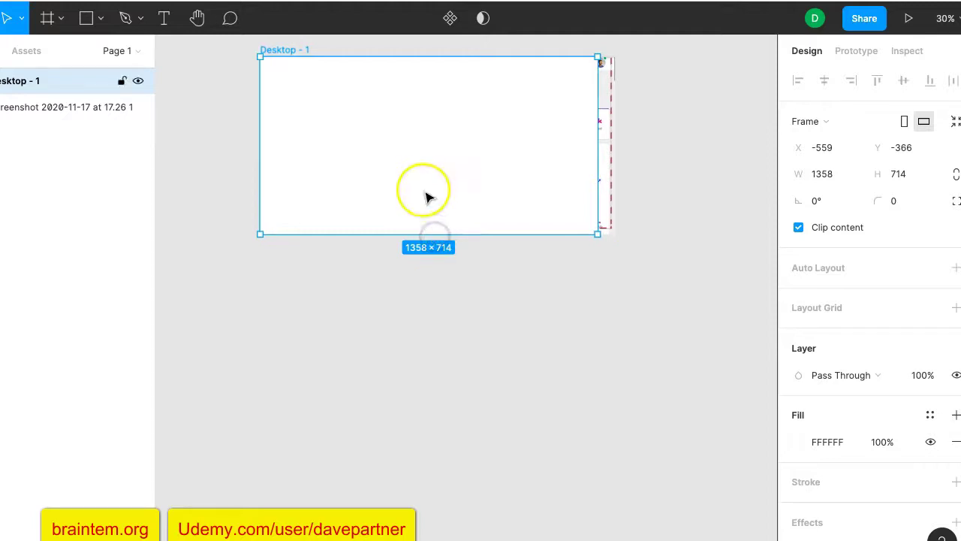
{"action": "left_click_drag", "start_coordinate": [429, 204], "coordinate": [443, 401]}
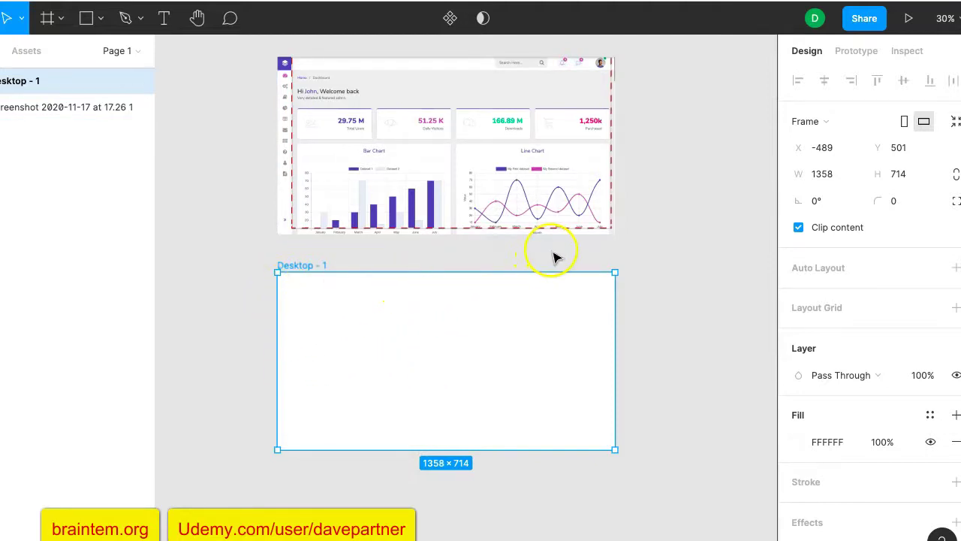
Step: Move the Desktop frame beside the screenshot's right edge with their tops aligned, at X 914, Y -366
{"action": "scroll", "coordinate": [636, 239], "scroll_direction": "up", "scroll_amount": 3}
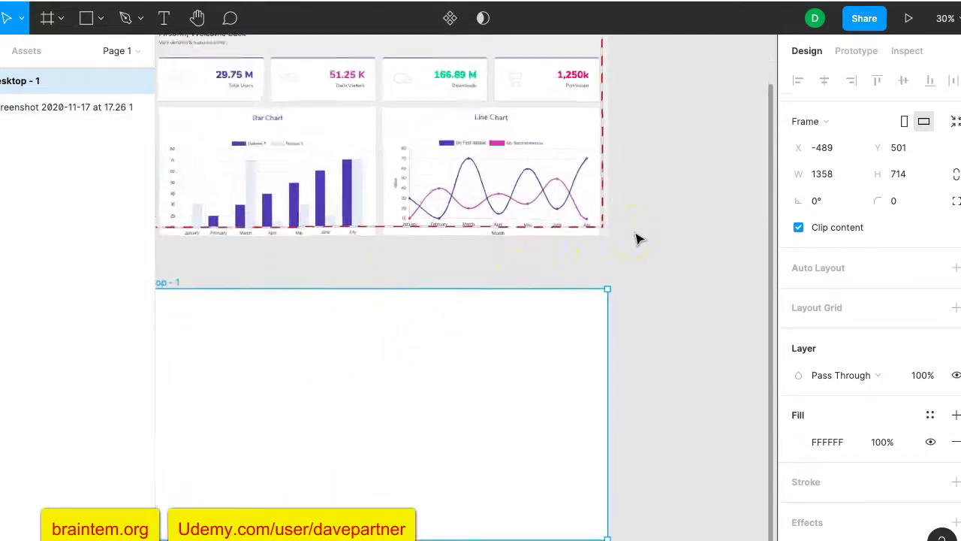
{"action": "scroll", "coordinate": [636, 239], "scroll_direction": "down", "scroll_amount": 2}
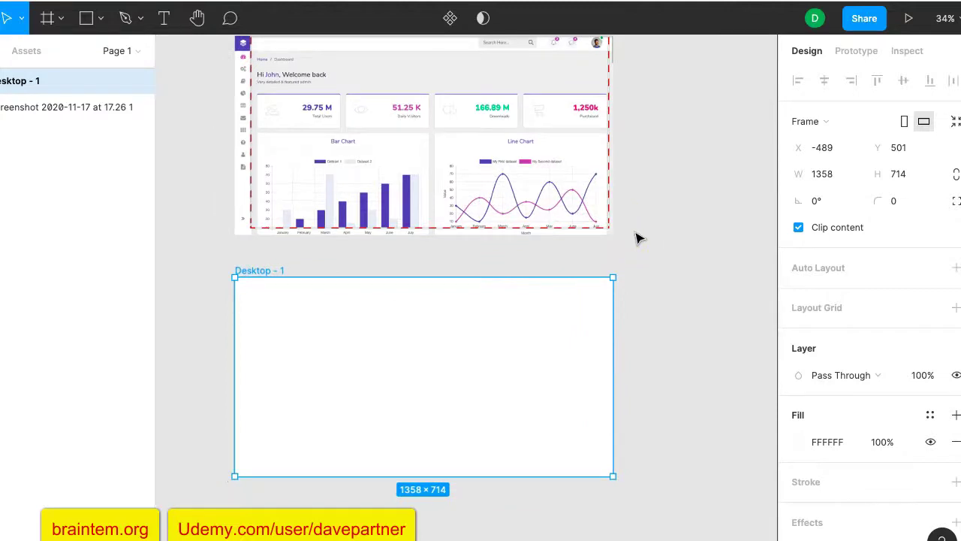
{"action": "scroll", "coordinate": [636, 239], "scroll_direction": "up", "scroll_amount": 2}
{"action": "scroll", "coordinate": [636, 239], "scroll_direction": "left", "scroll_amount": 1}
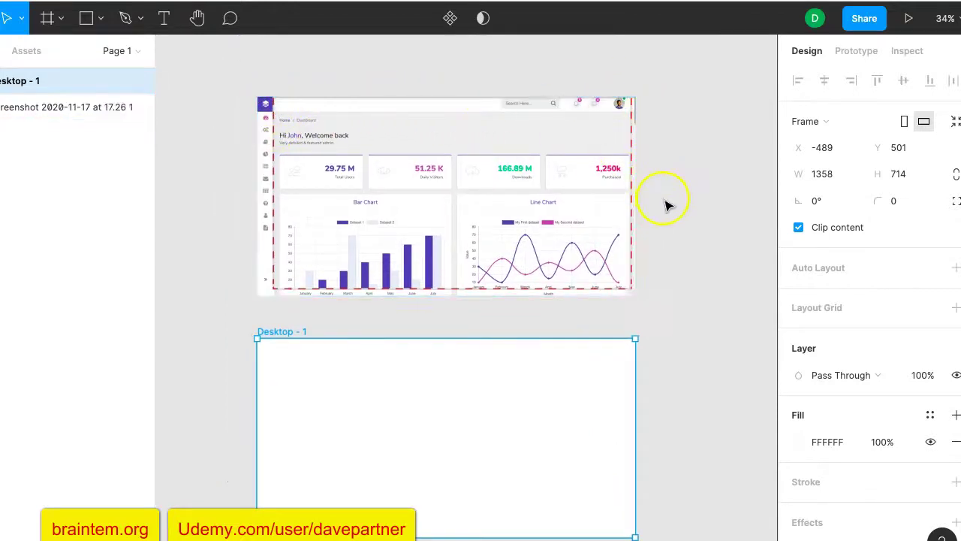
{"action": "scroll", "coordinate": [666, 205], "scroll_direction": "right", "scroll_amount": 1}
{"action": "scroll", "coordinate": [666, 205], "scroll_direction": "down", "scroll_amount": 1}
{"action": "scroll", "coordinate": [665, 205], "scroll_direction": "right", "scroll_amount": 5}
{"action": "scroll", "coordinate": [666, 205], "scroll_direction": "up", "scroll_amount": 1}
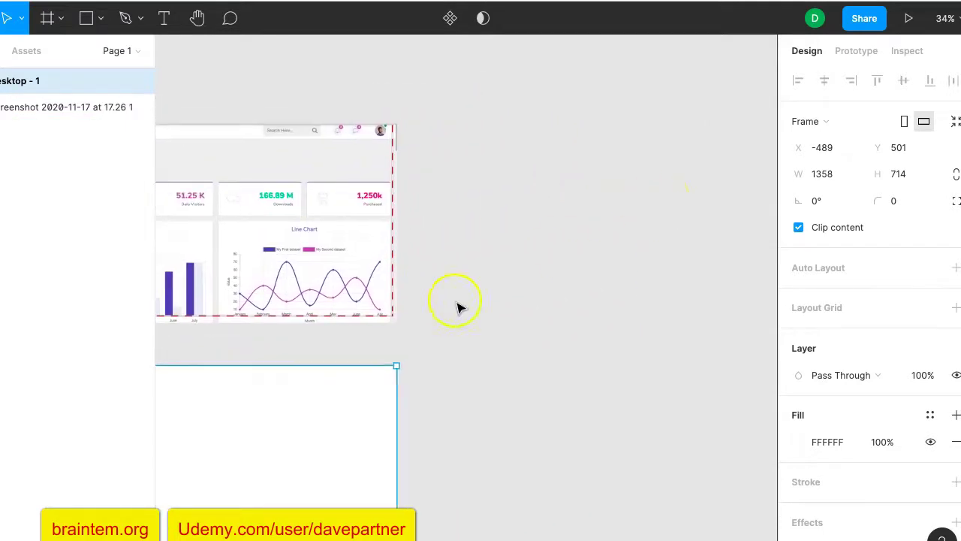
{"action": "left_click_drag", "start_coordinate": [331, 425], "coordinate": [719, 183]}
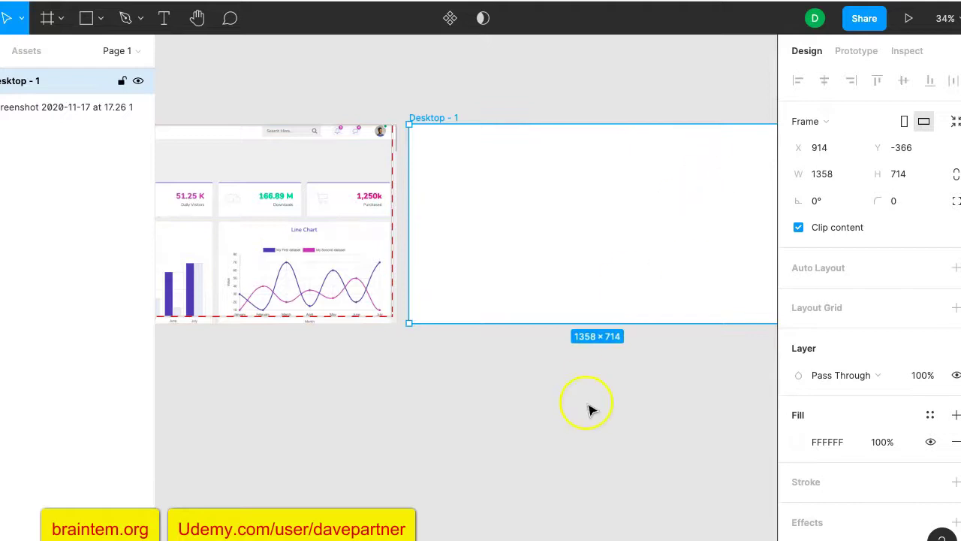
Step: Draw a header rectangle of 1358 × 45 along the full top edge of the Desktop frame
{"action": "scroll", "coordinate": [591, 385], "scroll_direction": "right", "scroll_amount": 3}
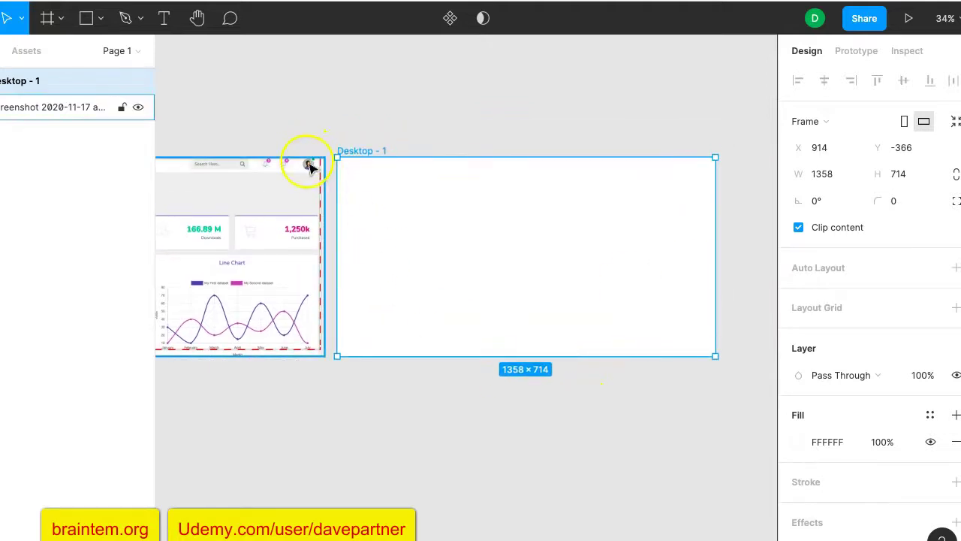
{"action": "scroll", "coordinate": [311, 164], "scroll_direction": "up", "scroll_amount": 5}
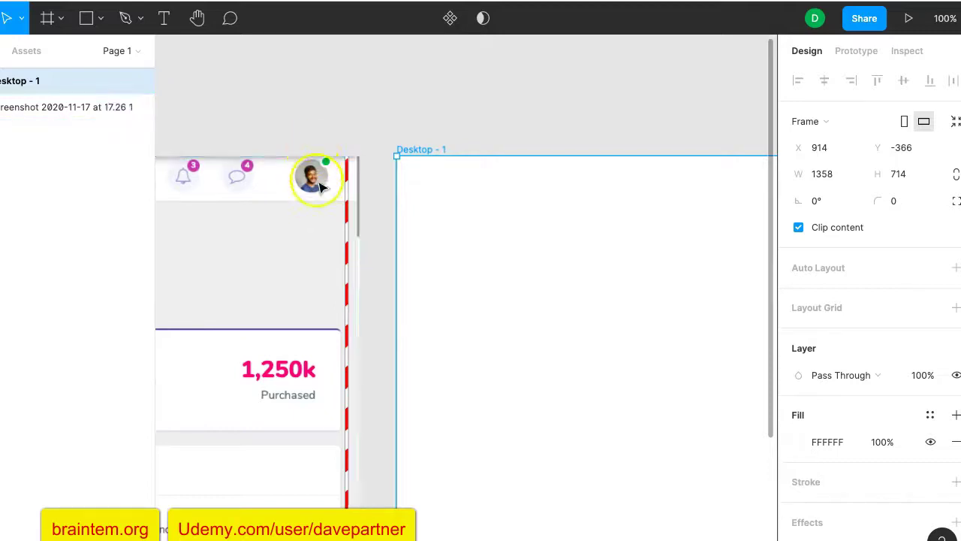
{"action": "left_click", "coordinate": [86, 19]}
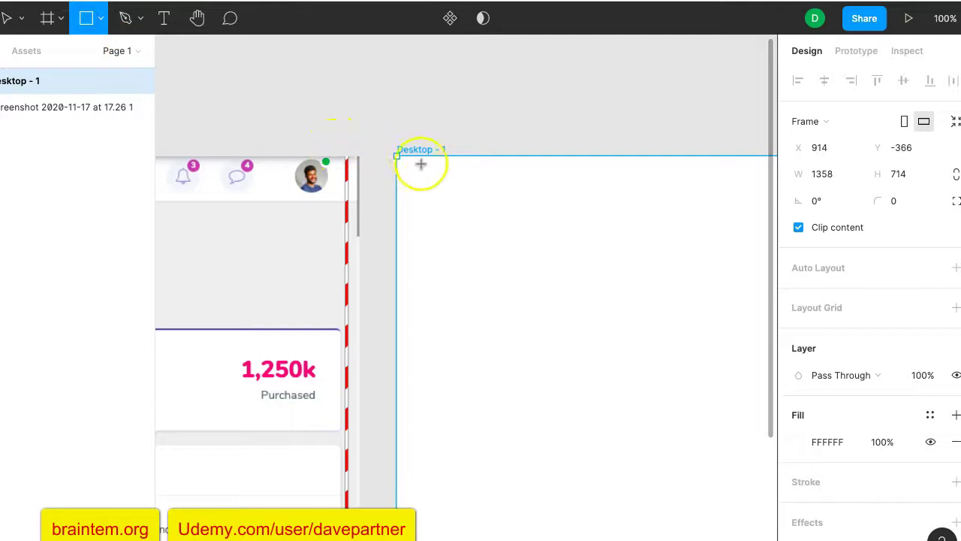
{"action": "mouse_move", "coordinate": [397, 155]}
{"action": "left_mouse_down"}
{"action": "mouse_move", "coordinate": [398, 203]}
{"action": "mouse_move", "coordinate": [435, 208]}
{"action": "mouse_move", "coordinate": [678, 212]}
{"action": "mouse_move", "coordinate": [759, 193]}
{"action": "mouse_move", "coordinate": [789, 200]}
{"action": "mouse_move", "coordinate": [395, 193]}
{"action": "mouse_move", "coordinate": [403, 193]}
{"action": "left_mouse_up"}
Step: Increase the header rectangle's height to 54 to match the header bar in the screenshot
{"action": "scroll", "coordinate": [314, 241], "scroll_direction": "left", "scroll_amount": 10}
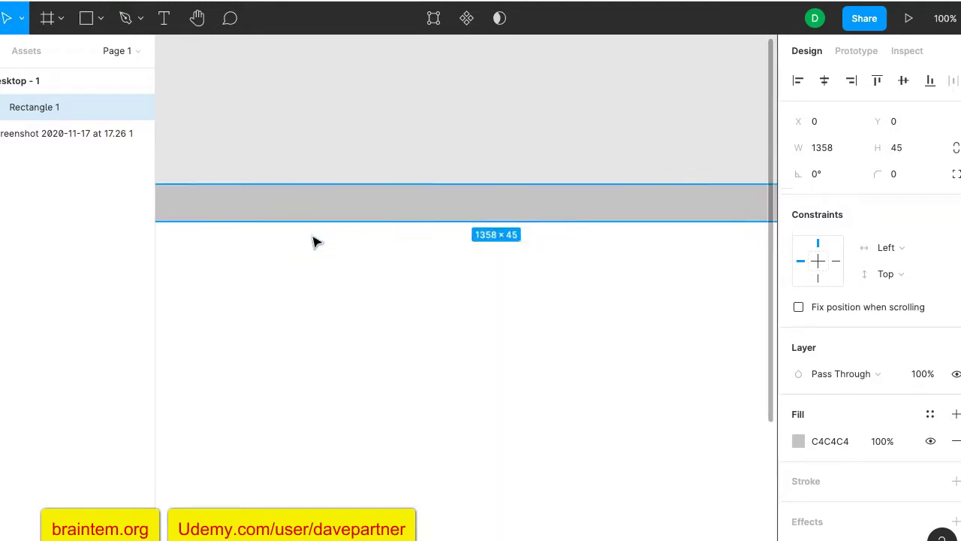
{"action": "left_click_drag", "start_coordinate": [370, 214], "coordinate": [369, 222]}
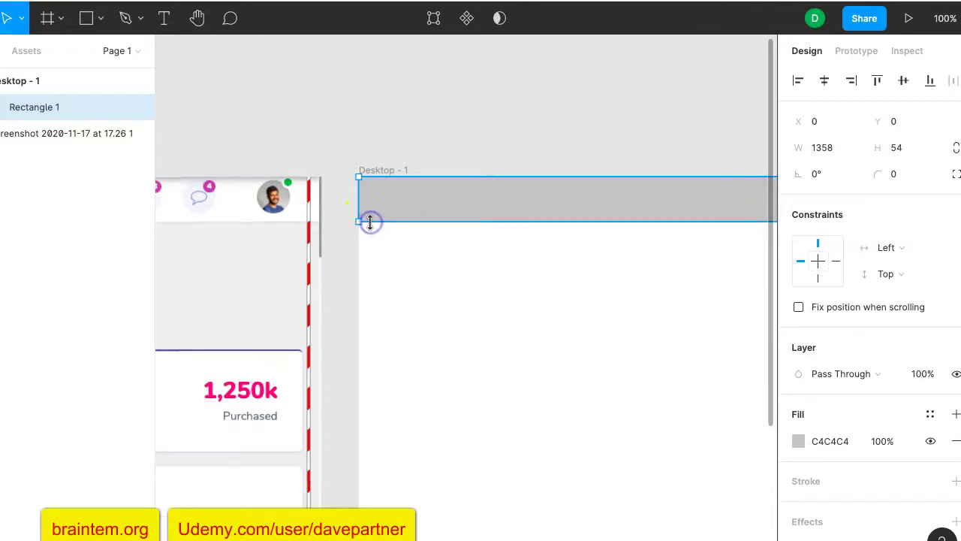
{"action": "left_click", "coordinate": [340, 254]}
{"action": "left_click", "coordinate": [430, 204]}
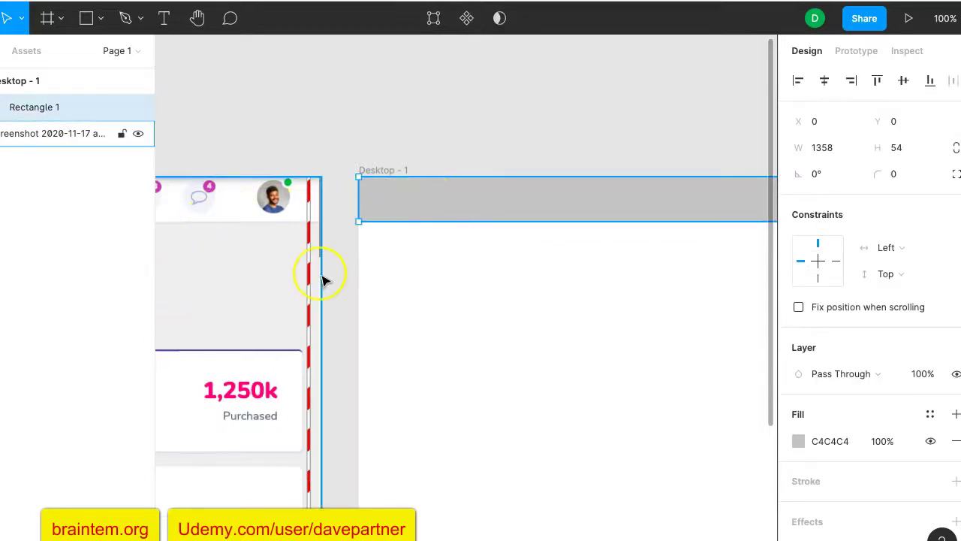
{"action": "scroll", "coordinate": [323, 281], "scroll_direction": "left", "scroll_amount": 5}
{"action": "scroll", "coordinate": [323, 280], "scroll_direction": "left", "scroll_amount": 3}
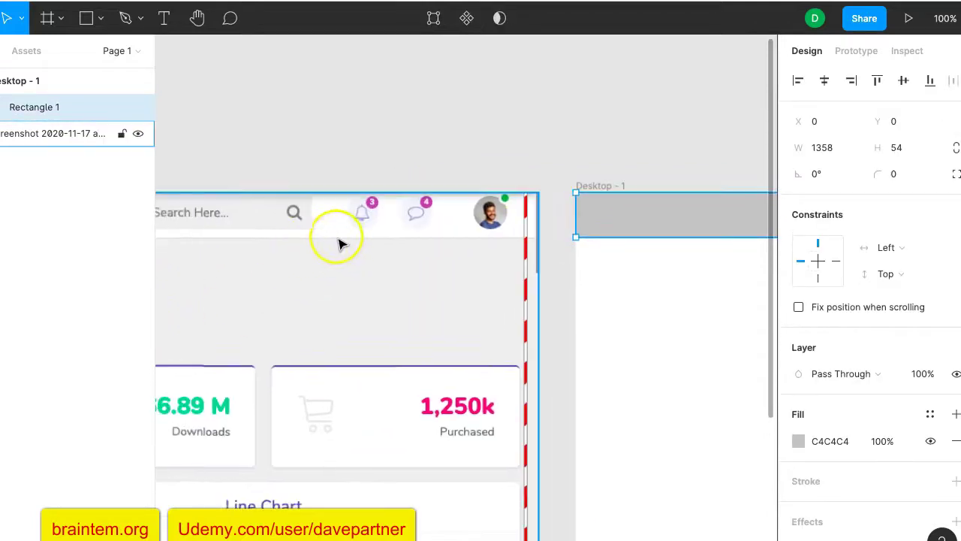
Step: Change the header rectangle's fill to white, FFFFFF
{"action": "scroll", "coordinate": [413, 248], "scroll_direction": "right", "scroll_amount": 10}
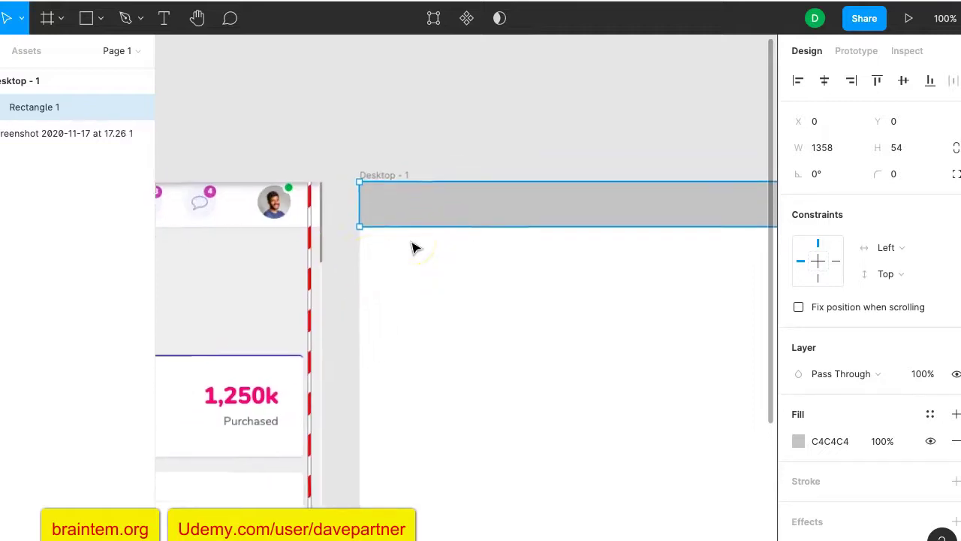
{"action": "scroll", "coordinate": [413, 248], "scroll_direction": "right", "scroll_amount": 10}
{"action": "scroll", "coordinate": [413, 248], "scroll_direction": "up", "scroll_amount": 2}
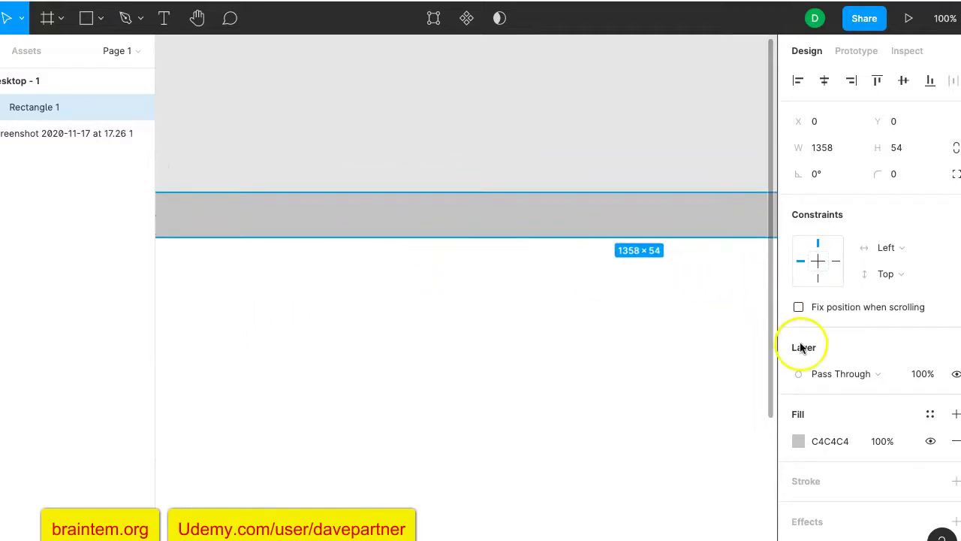
{"action": "scroll", "coordinate": [801, 348], "scroll_direction": "down", "scroll_amount": 3}
{"action": "left_click", "coordinate": [797, 394]}
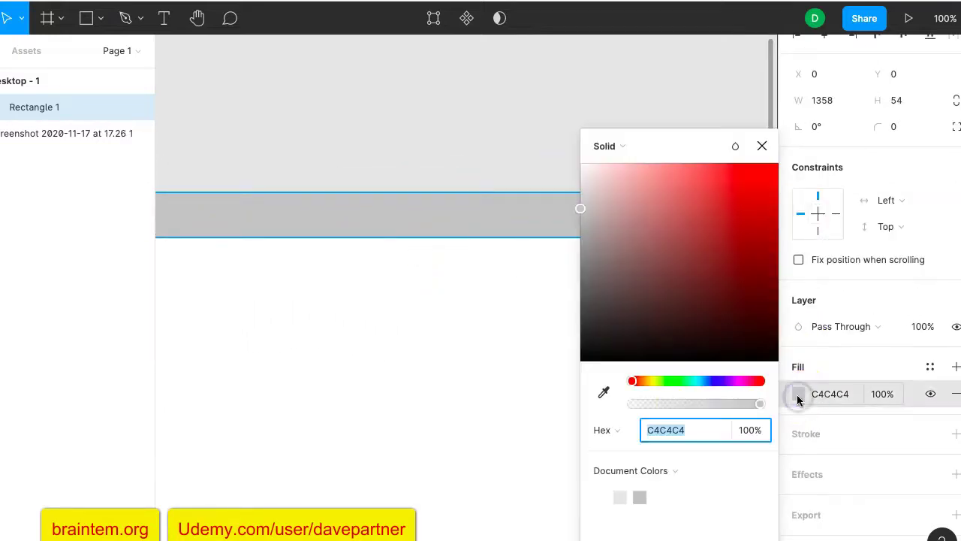
{"action": "left_click", "coordinate": [602, 494]}
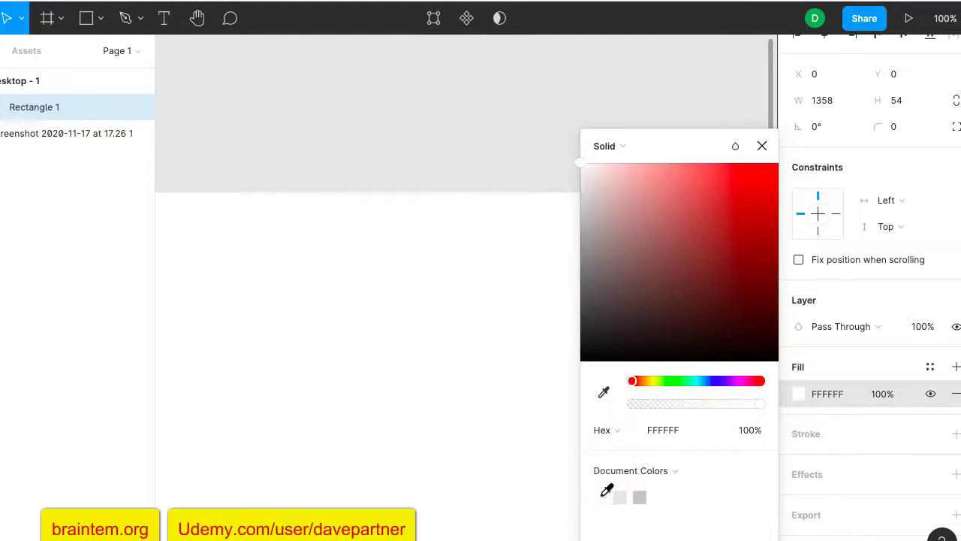
{"action": "left_click", "coordinate": [817, 437]}
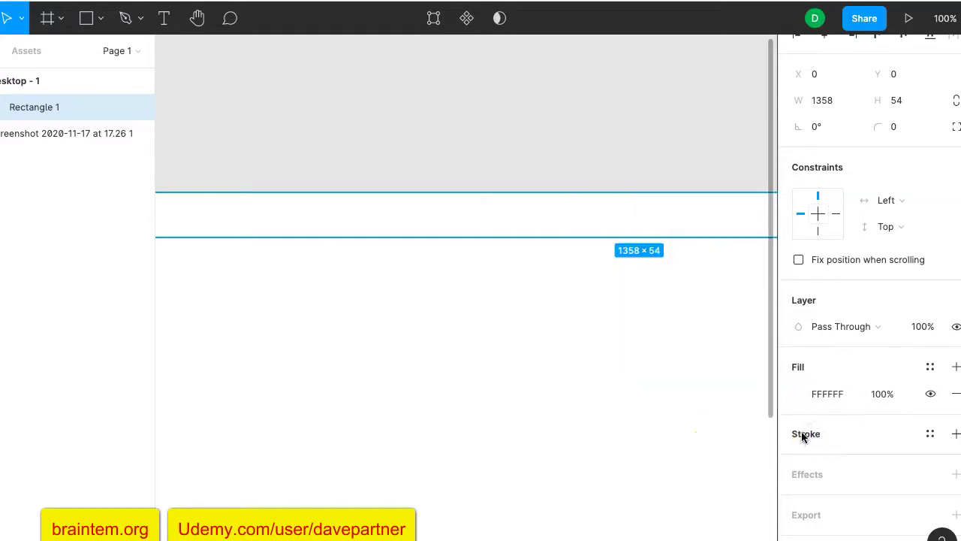
{"action": "left_click", "coordinate": [802, 435]}
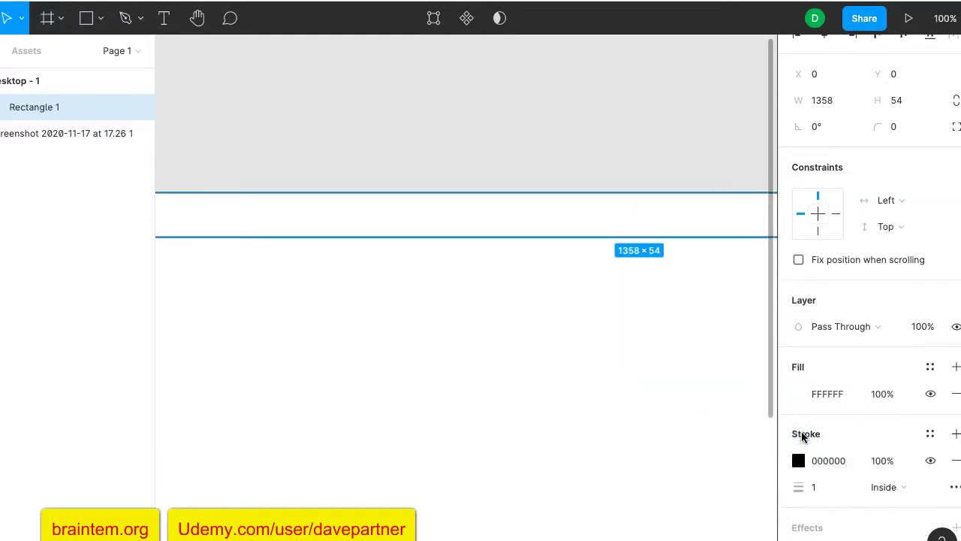
{"action": "left_click", "coordinate": [799, 484]}
{"action": "left_click", "coordinate": [805, 442]}
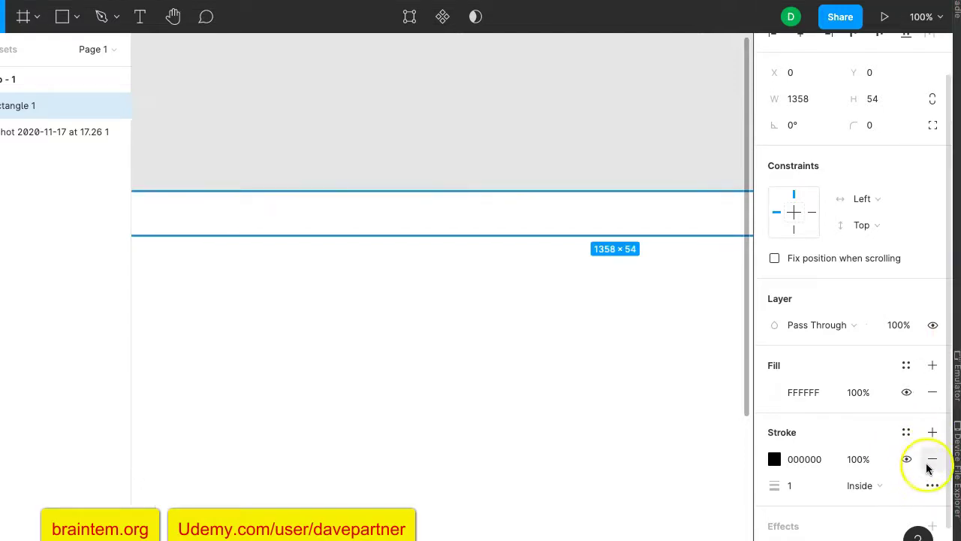
{"action": "left_click", "coordinate": [929, 465]}
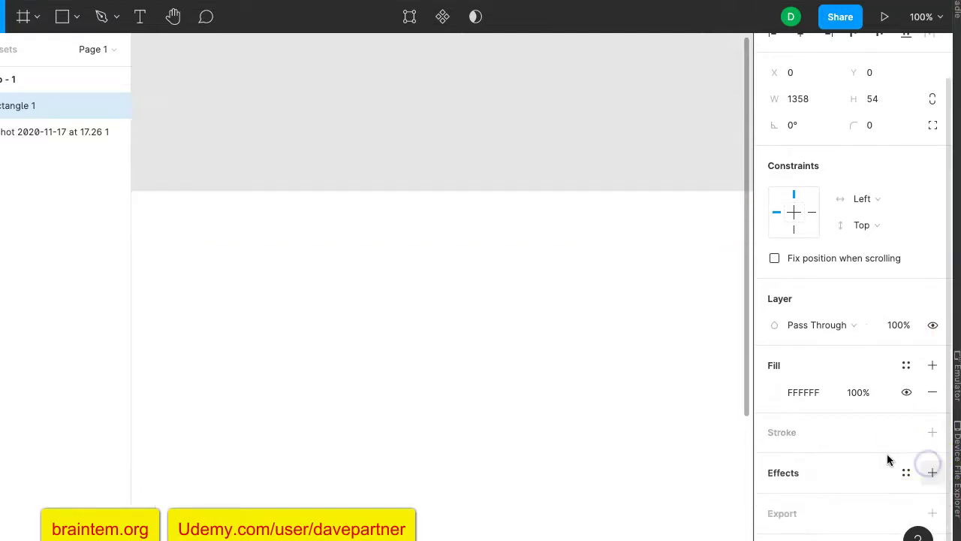
Step: Add a drop shadow effect to the header rectangle and open the shadow's settings
{"action": "left_click", "coordinate": [781, 474]}
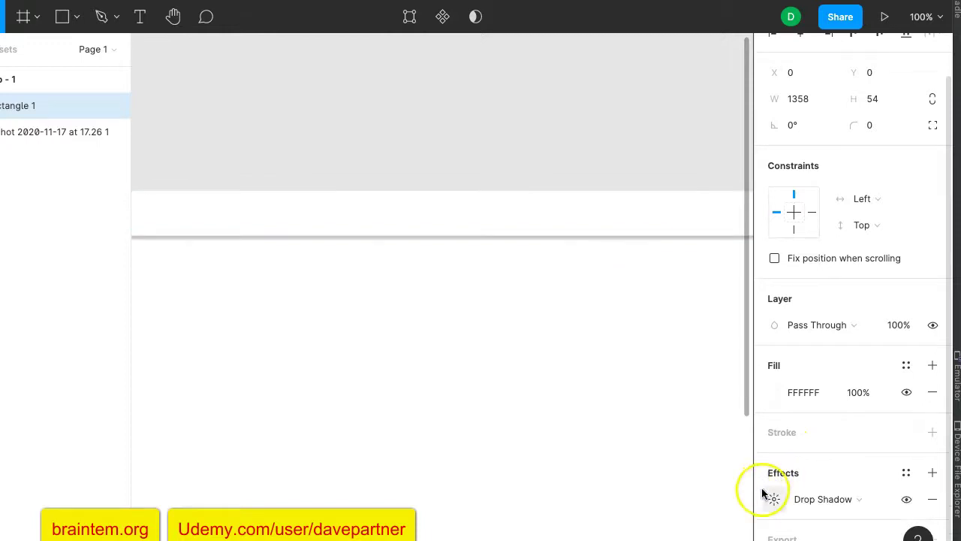
{"action": "scroll", "coordinate": [593, 419], "scroll_direction": "left", "scroll_amount": 3}
{"action": "scroll", "coordinate": [593, 419], "scroll_direction": "left", "scroll_amount": 5}
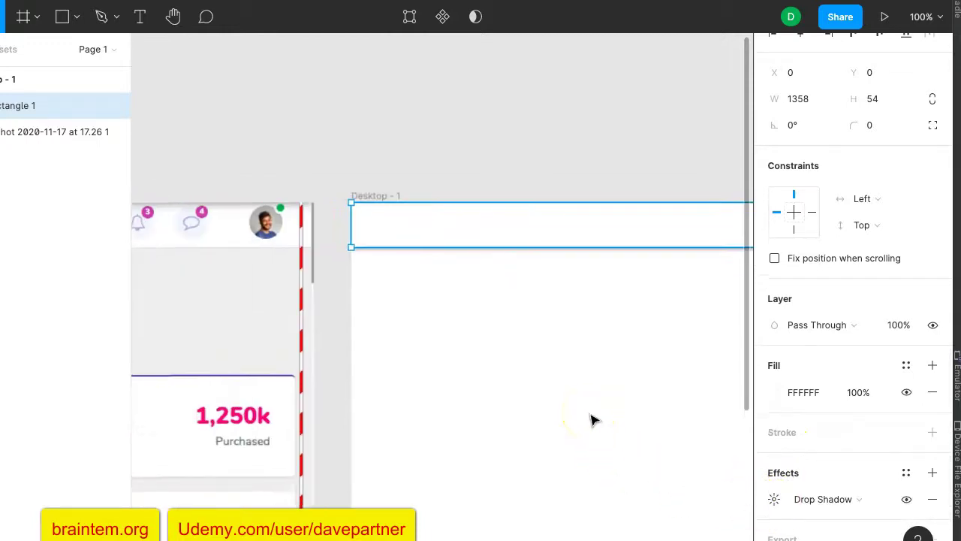
{"action": "left_click", "coordinate": [389, 342]}
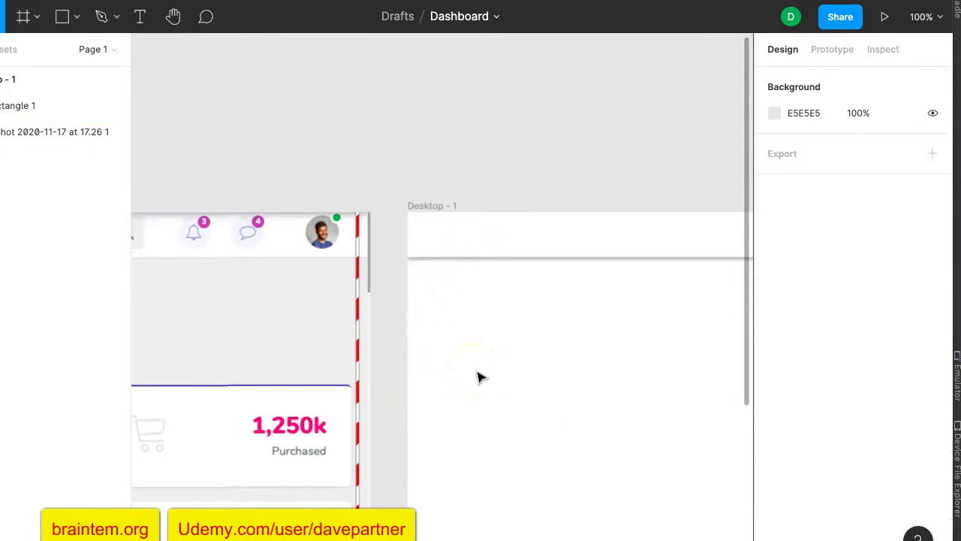
{"action": "scroll", "coordinate": [481, 377], "scroll_direction": "right", "scroll_amount": 6}
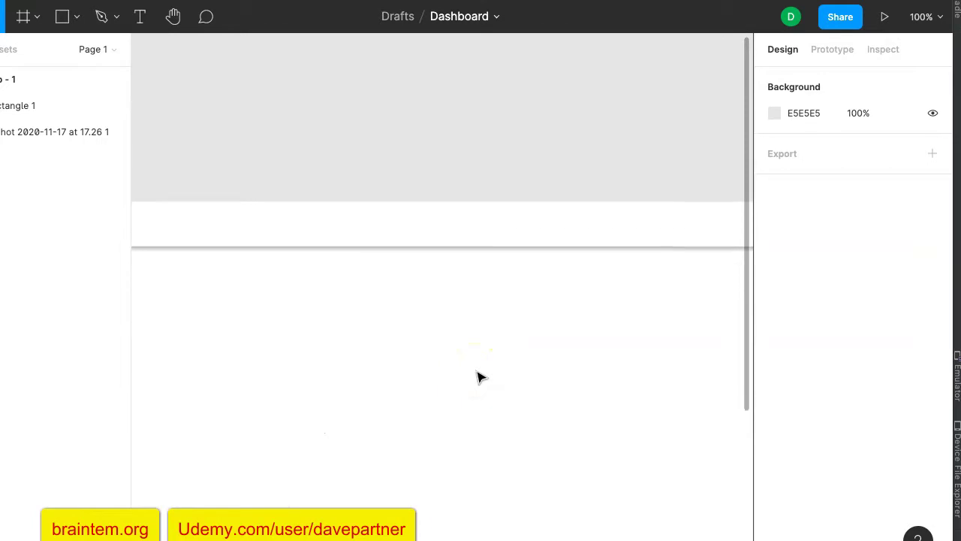
{"action": "scroll", "coordinate": [481, 377], "scroll_direction": "right", "scroll_amount": 2}
{"action": "left_click", "coordinate": [883, 403]}
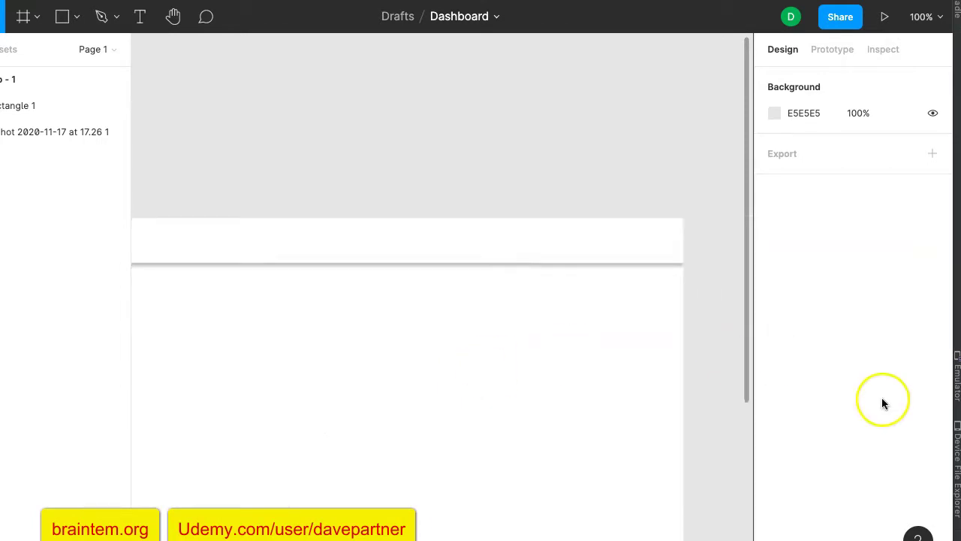
{"action": "left_click", "coordinate": [627, 254]}
{"action": "scroll", "coordinate": [781, 465], "scroll_direction": "down", "scroll_amount": 2}
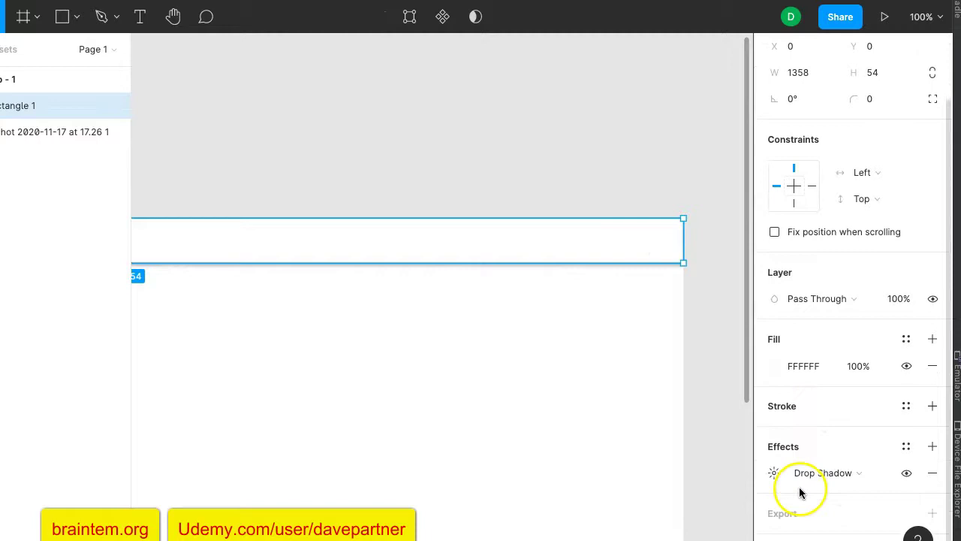
{"action": "left_click", "coordinate": [773, 471]}
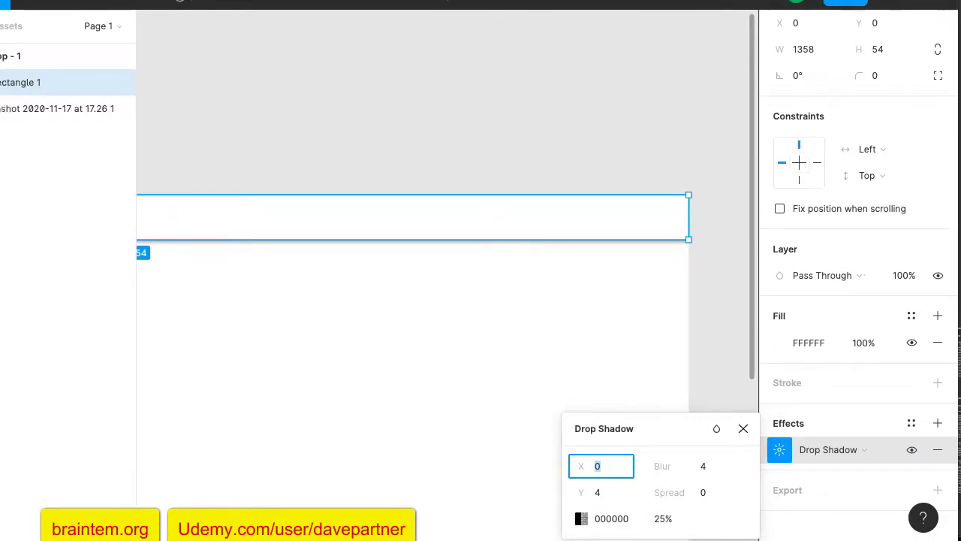
Step: Set the header's drop shadow opacity to 15% and compare the result with the header in the screenshot
{"action": "left_click", "coordinate": [659, 519]}
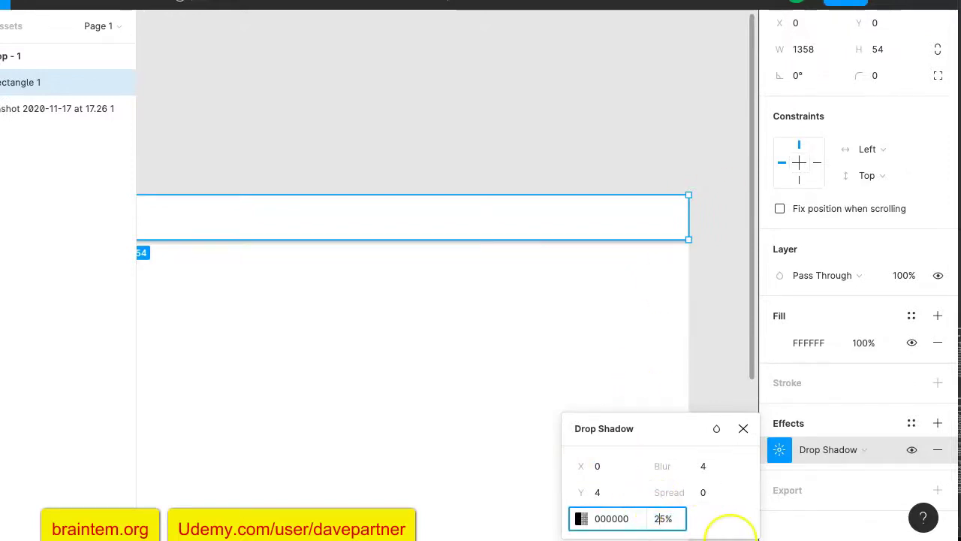
{"action": "type", "text": "1"}
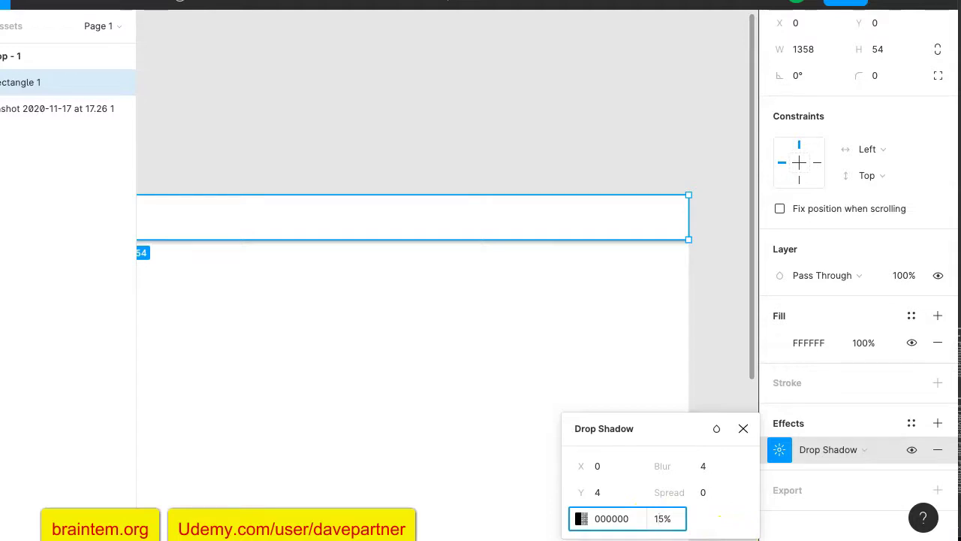
{"action": "key", "text": "Return"}
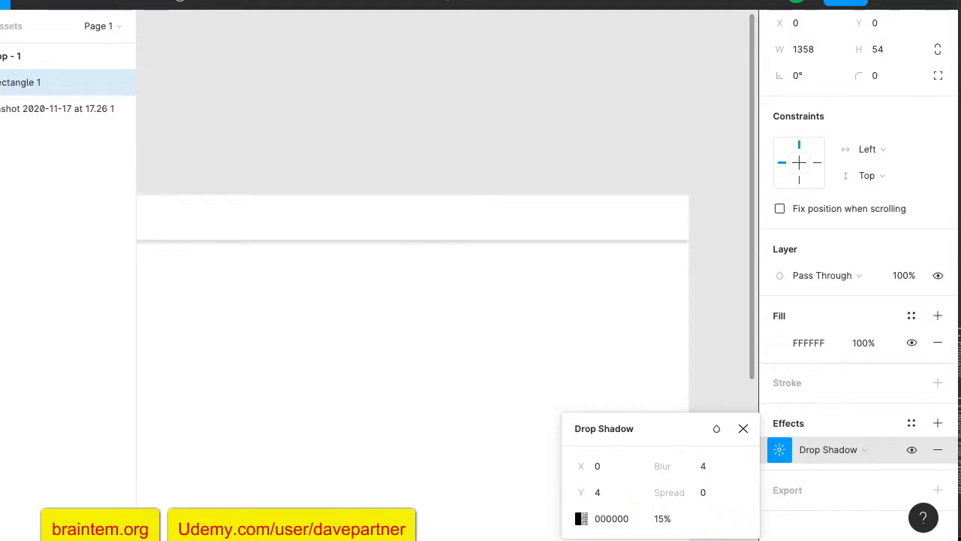
{"action": "left_click", "coordinate": [532, 295]}
{"action": "scroll", "coordinate": [532, 295], "scroll_direction": "down", "scroll_amount": 1}
{"action": "scroll", "coordinate": [533, 296], "scroll_direction": "left", "scroll_amount": 3}
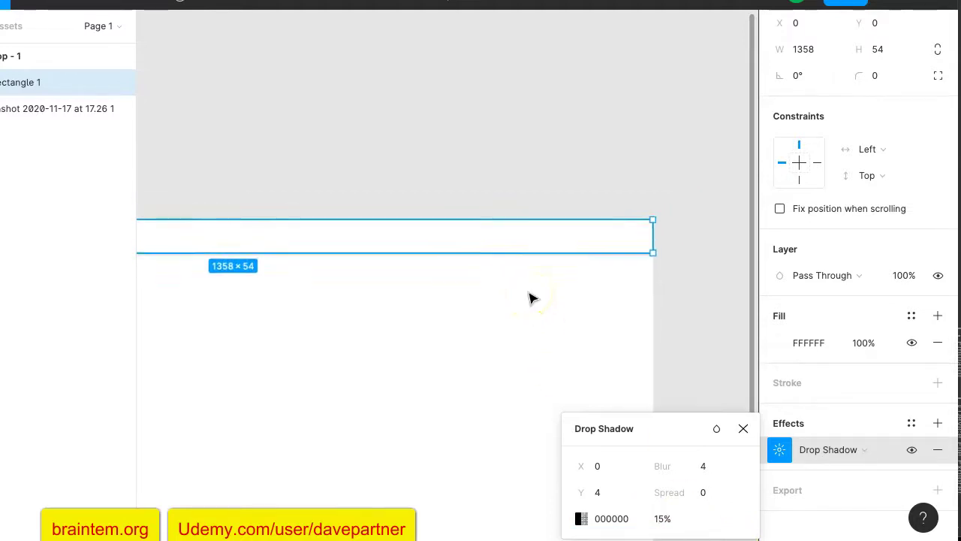
{"action": "scroll", "coordinate": [533, 298], "scroll_direction": "down", "scroll_amount": 1}
{"action": "scroll", "coordinate": [532, 298], "scroll_direction": "left", "scroll_amount": 5}
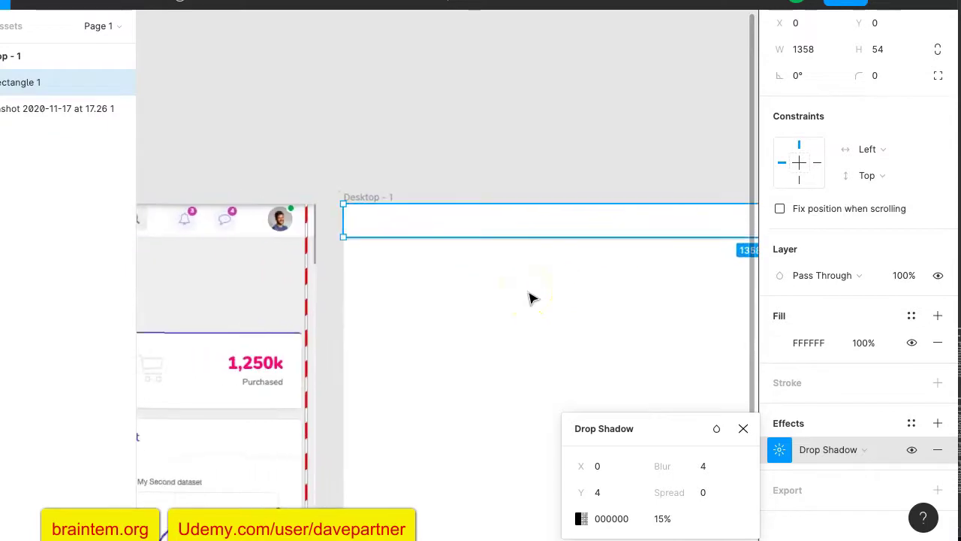
{"action": "scroll", "coordinate": [520, 270], "scroll_direction": "up", "scroll_amount": 2}
{"action": "scroll", "coordinate": [519, 270], "scroll_direction": "up", "scroll_amount": 2}
{"action": "scroll", "coordinate": [519, 270], "scroll_direction": "left", "scroll_amount": 5}
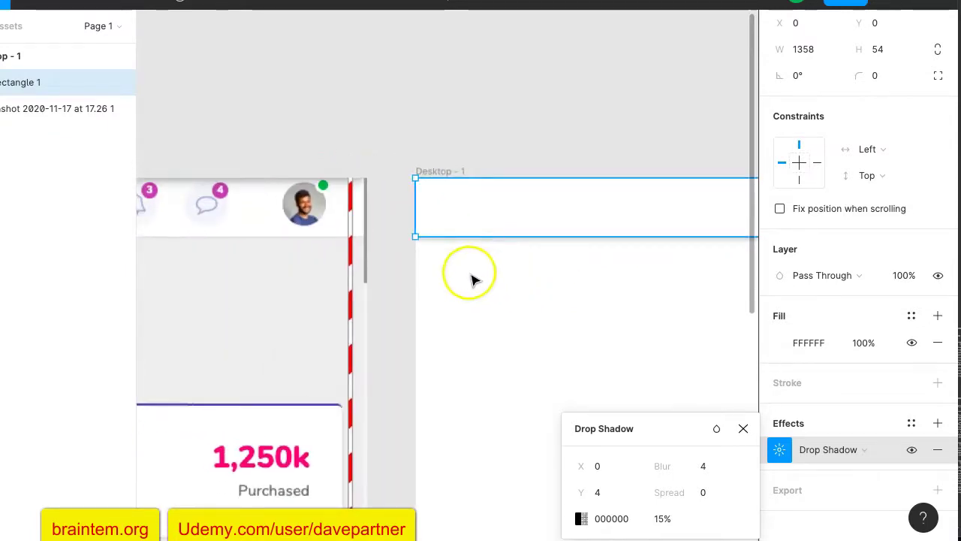
Step: Set the header's drop shadow opacity to 10% and deselect the rectangle
{"action": "left_click", "coordinate": [662, 519]}
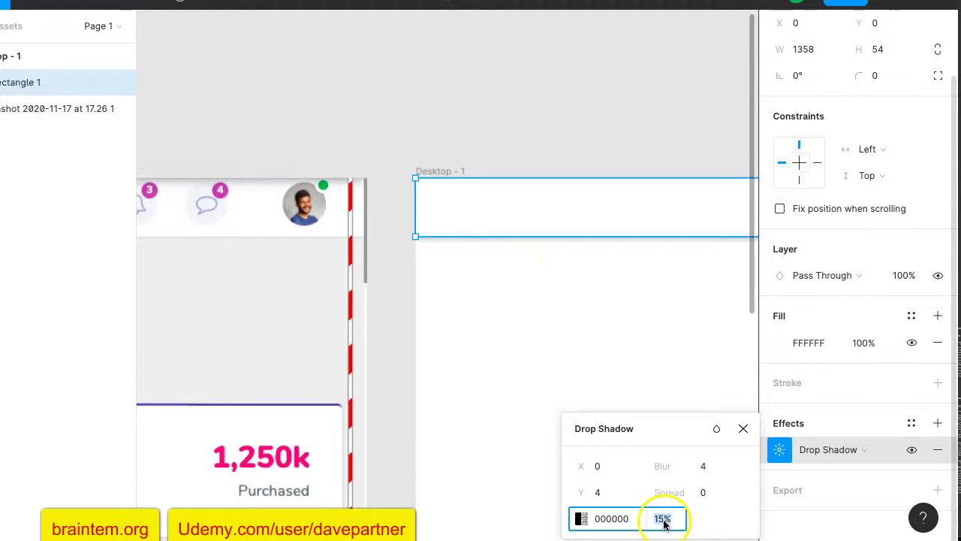
{"action": "type", "text": "10"}
{"action": "key", "text": "Return"}
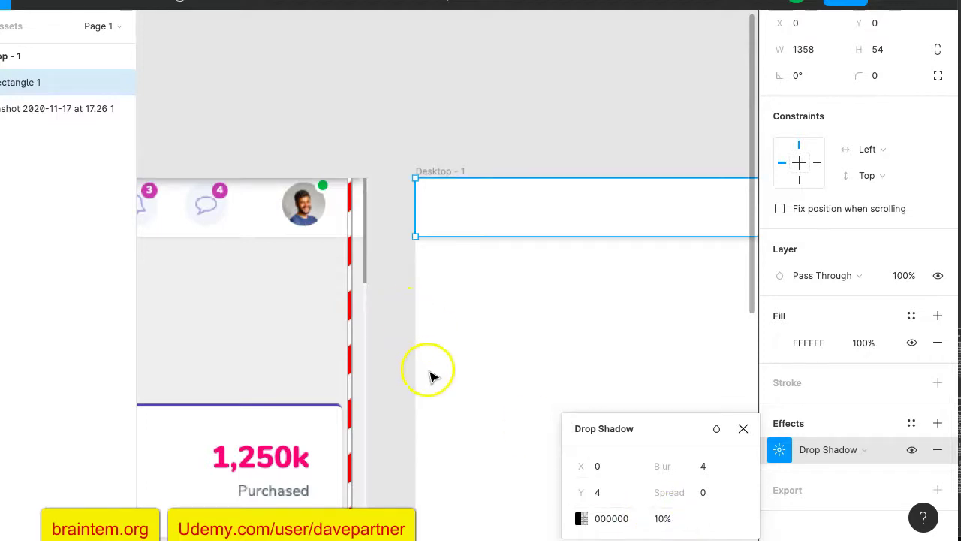
{"action": "scroll", "coordinate": [413, 371], "scroll_direction": "down", "scroll_amount": 2}
{"action": "left_click", "coordinate": [409, 371]}
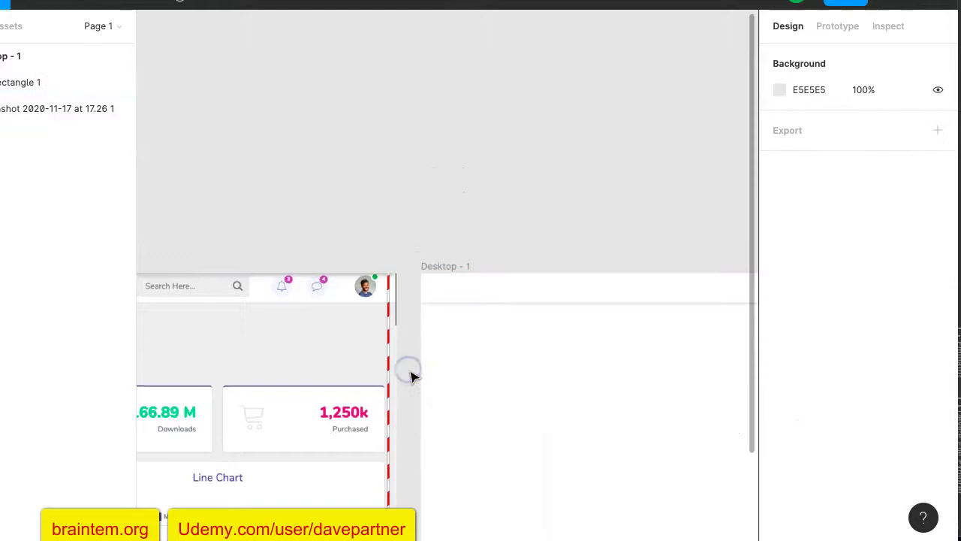
Step: Examine the reference screenshot's overall layout, including its narrow icon sidebar, against the Desktop frame
{"action": "scroll", "coordinate": [412, 375], "scroll_direction": "up", "scroll_amount": 3}
{"action": "scroll", "coordinate": [411, 375], "scroll_direction": "left", "scroll_amount": 3}
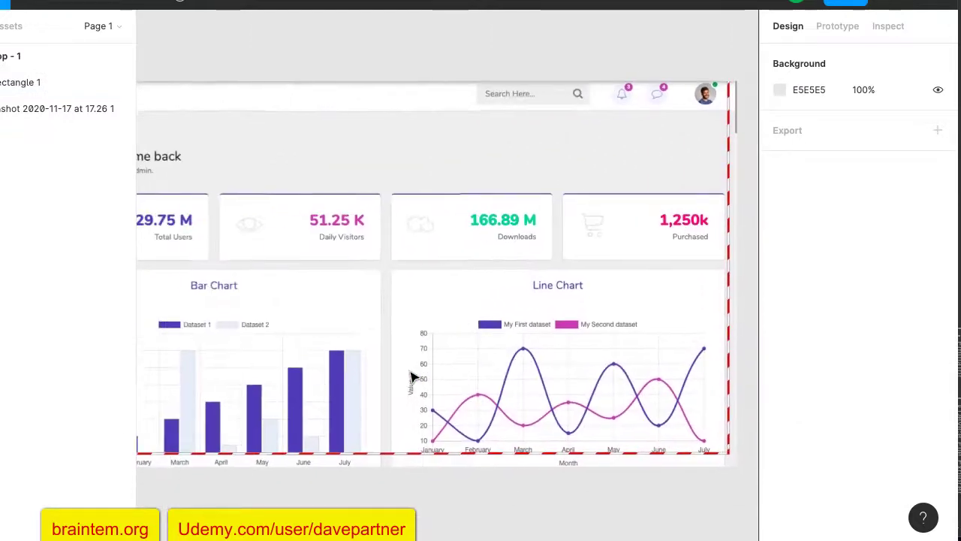
{"action": "scroll", "coordinate": [412, 375], "scroll_direction": "up", "scroll_amount": 1}
{"action": "scroll", "coordinate": [411, 375], "scroll_direction": "down", "scroll_amount": 3}
{"action": "scroll", "coordinate": [412, 376], "scroll_direction": "right", "scroll_amount": 3}
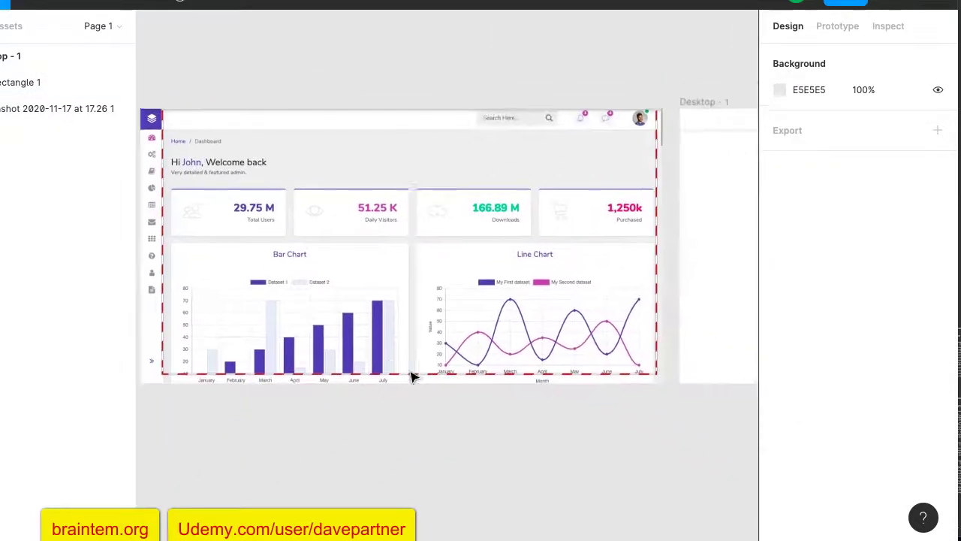
{"action": "left_click", "coordinate": [412, 375]}
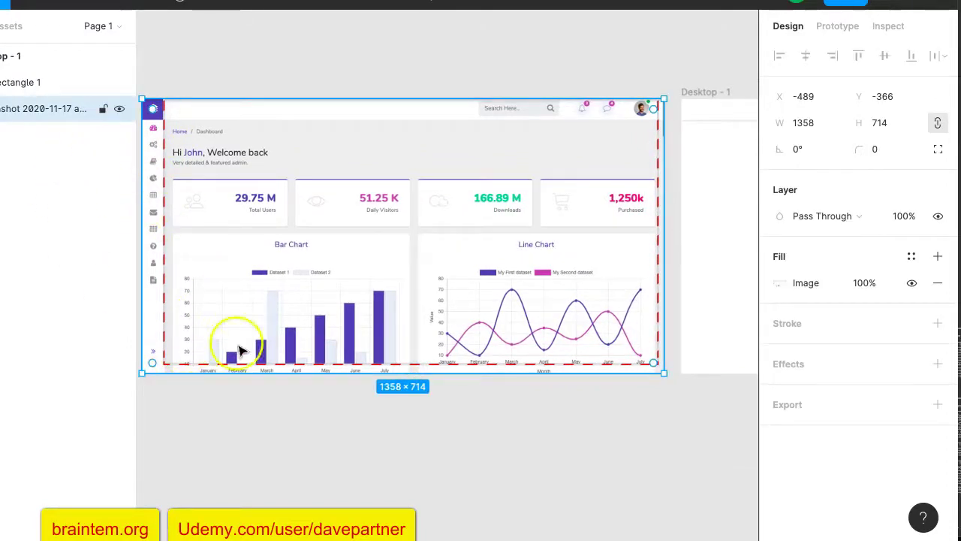
{"action": "scroll", "coordinate": [409, 307], "scroll_direction": "right", "scroll_amount": 10}
{"action": "scroll", "coordinate": [409, 307], "scroll_direction": "up", "scroll_amount": 2}
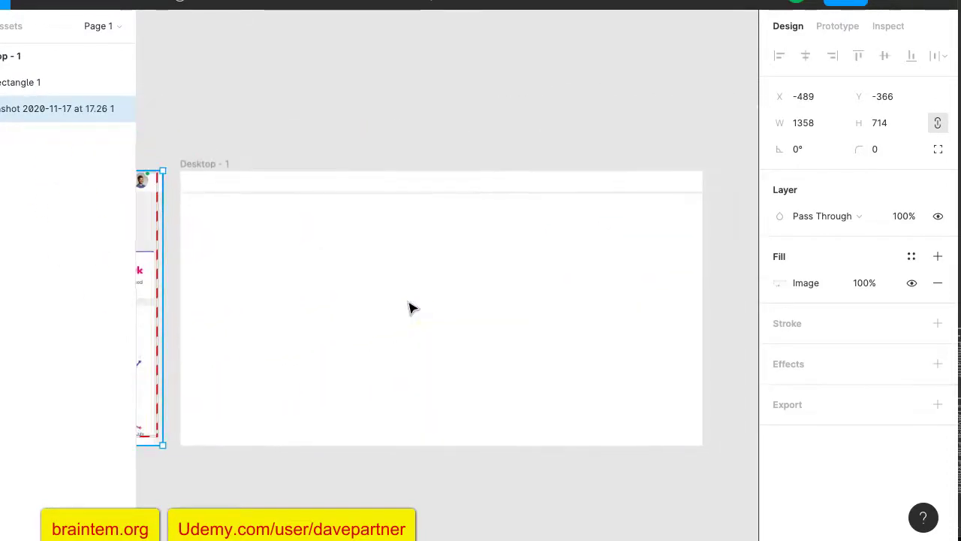
Step: Duplicate the header rectangle and move the copy straight down below the header to Y 99
{"action": "left_click", "coordinate": [517, 187]}
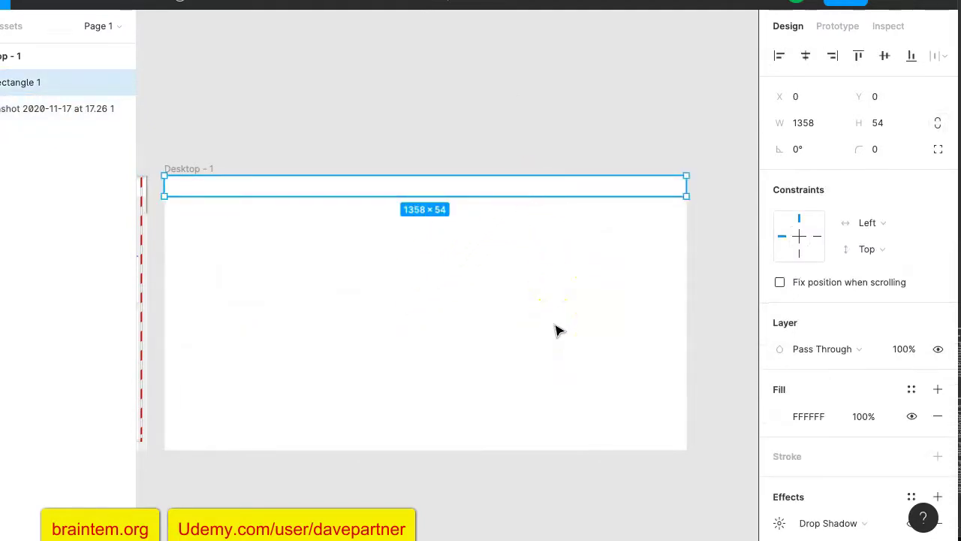
{"action": "key", "text": "ctrl+d"}
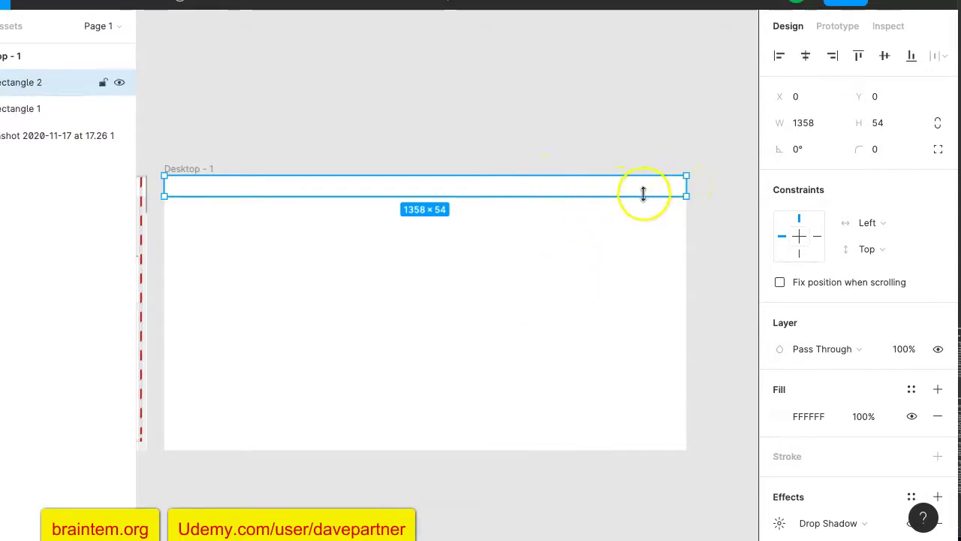
{"action": "left_click_drag", "start_coordinate": [624, 196], "coordinate": [625, 229]}
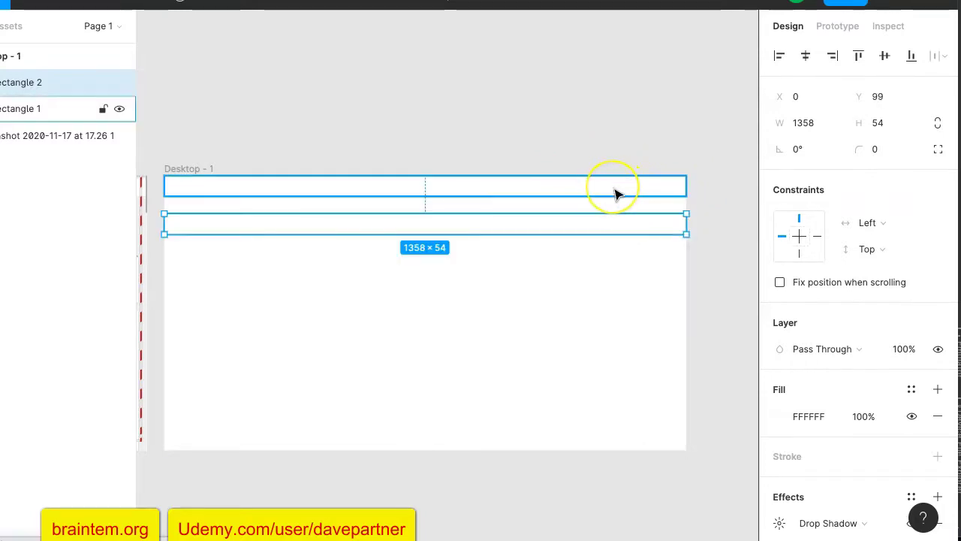
Step: Resize the copied rectangle to 58 × 615 as a sidebar along the frame's left edge, reaching down to the frame's bottom
{"action": "scroll", "coordinate": [616, 195], "scroll_direction": "up", "scroll_amount": 3}
{"action": "scroll", "coordinate": [615, 195], "scroll_direction": "down", "scroll_amount": 5}
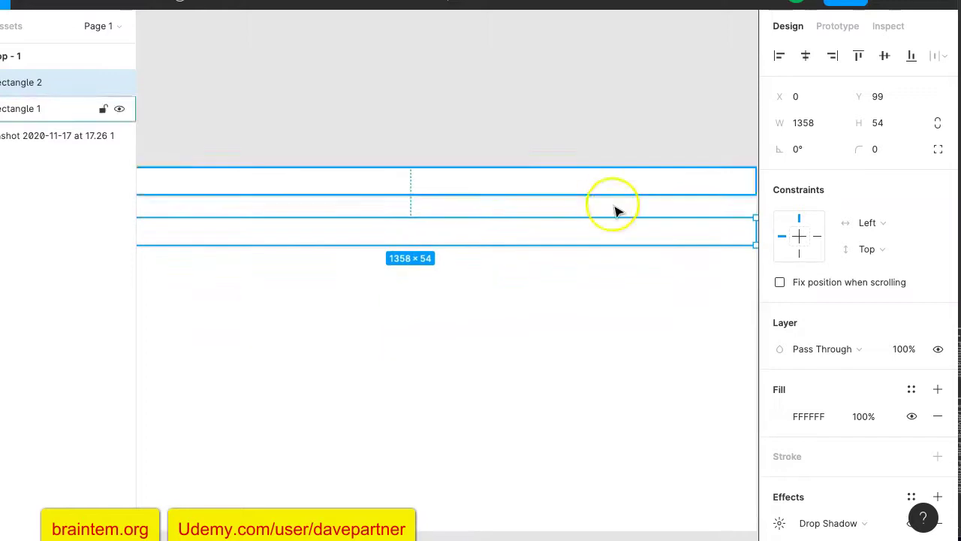
{"action": "left_click_drag", "start_coordinate": [703, 222], "coordinate": [290, 222]}
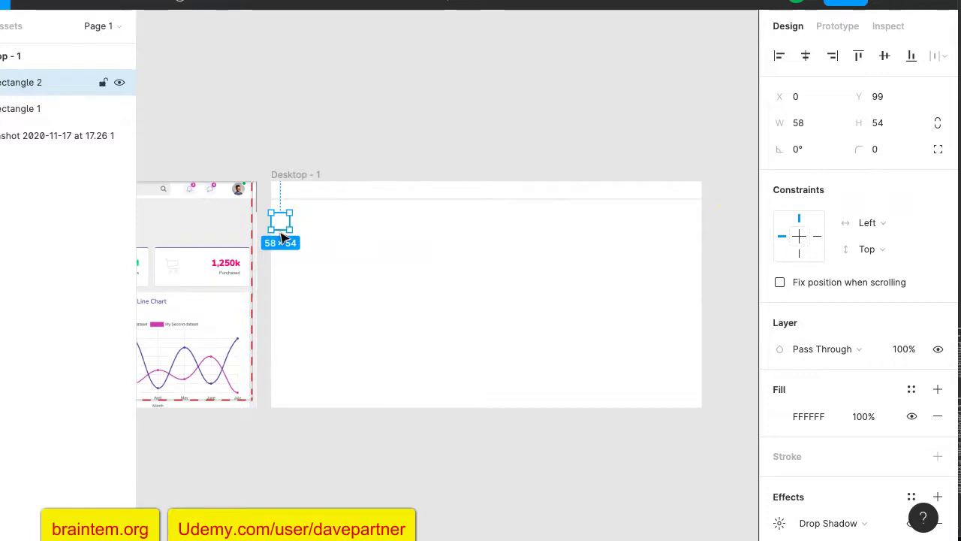
{"action": "left_click_drag", "start_coordinate": [275, 233], "coordinate": [273, 409]}
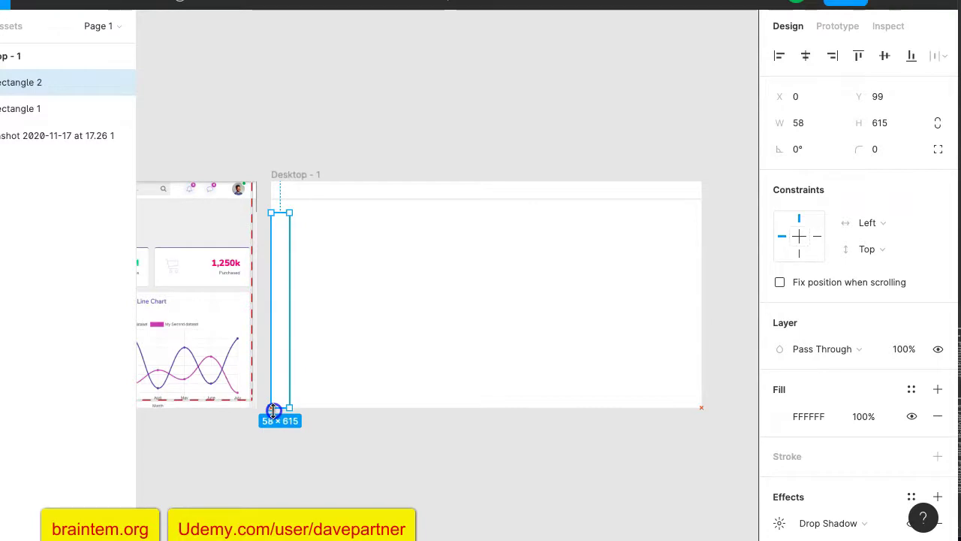
{"action": "scroll", "coordinate": [228, 385], "scroll_direction": "left", "scroll_amount": 10}
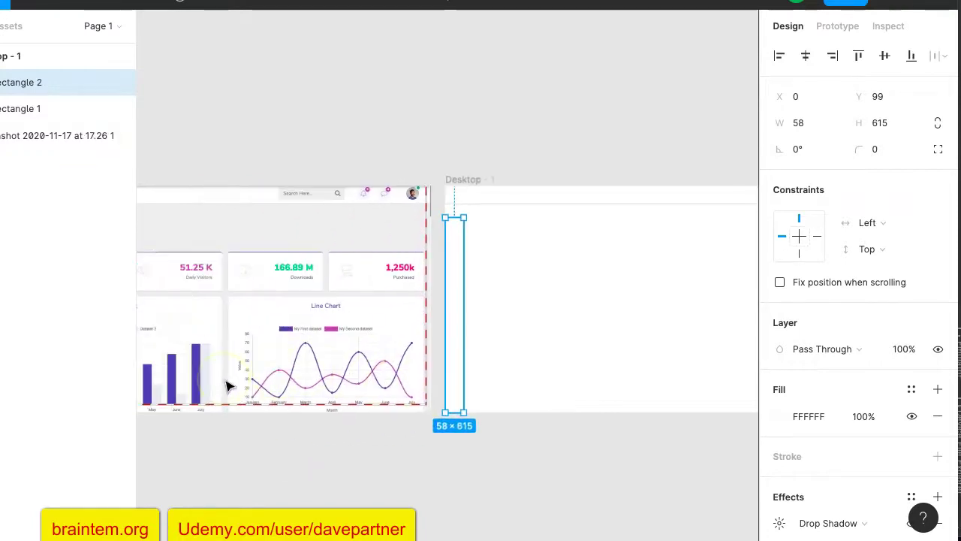
Step: Move the sidebar rectangle up to Y 0 and extend it down to the frame's bottom edge, at 58 × 714
{"action": "left_click", "coordinate": [229, 253]}
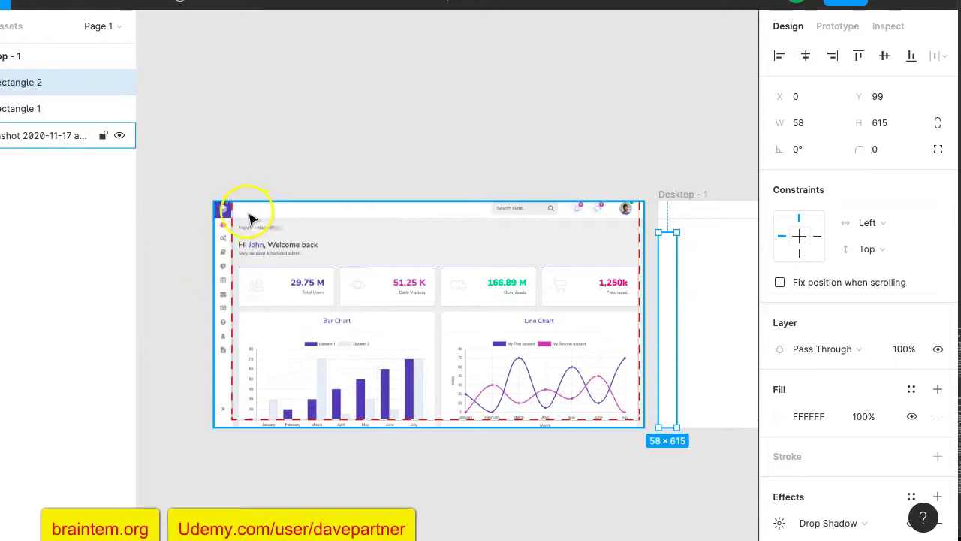
{"action": "scroll", "coordinate": [274, 226], "scroll_direction": "right", "scroll_amount": 4}
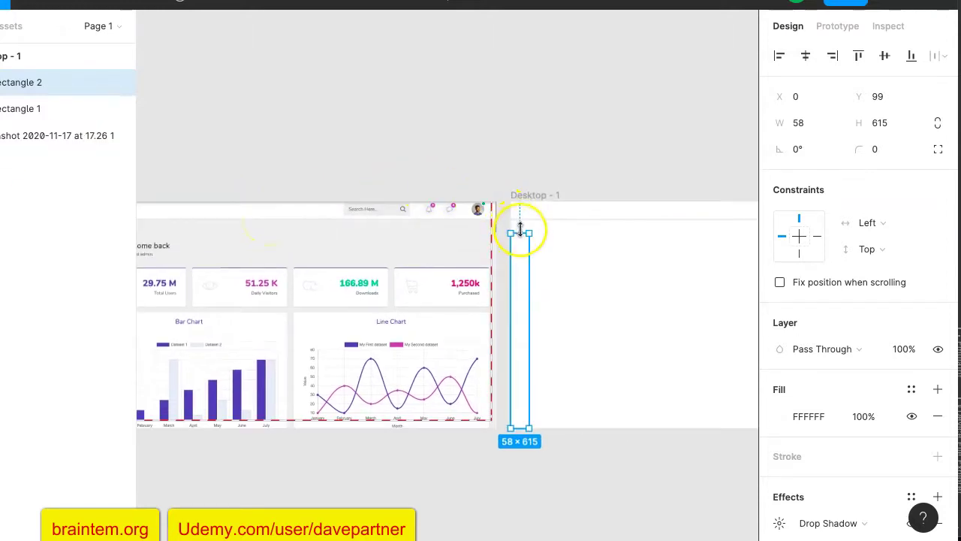
{"action": "mouse_move", "coordinate": [521, 222]}
{"action": "left_mouse_down"}
{"action": "mouse_move", "coordinate": [536, 339]}
{"action": "mouse_move", "coordinate": [519, 328]}
{"action": "mouse_move", "coordinate": [533, 233]}
{"action": "mouse_move", "coordinate": [522, 225]}
{"action": "left_mouse_up"}
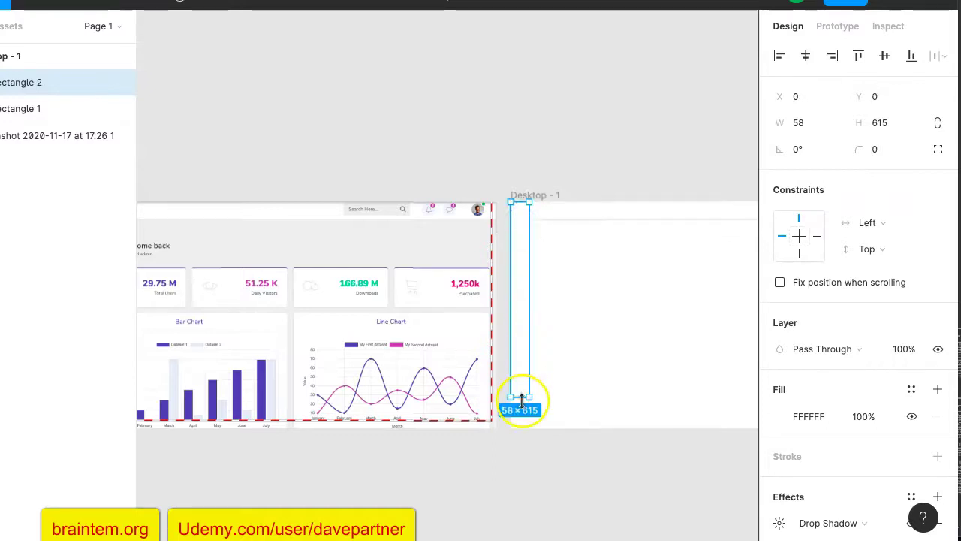
{"action": "left_click_drag", "start_coordinate": [522, 399], "coordinate": [522, 427]}
{"action": "scroll", "coordinate": [429, 446], "scroll_direction": "left", "scroll_amount": 4}
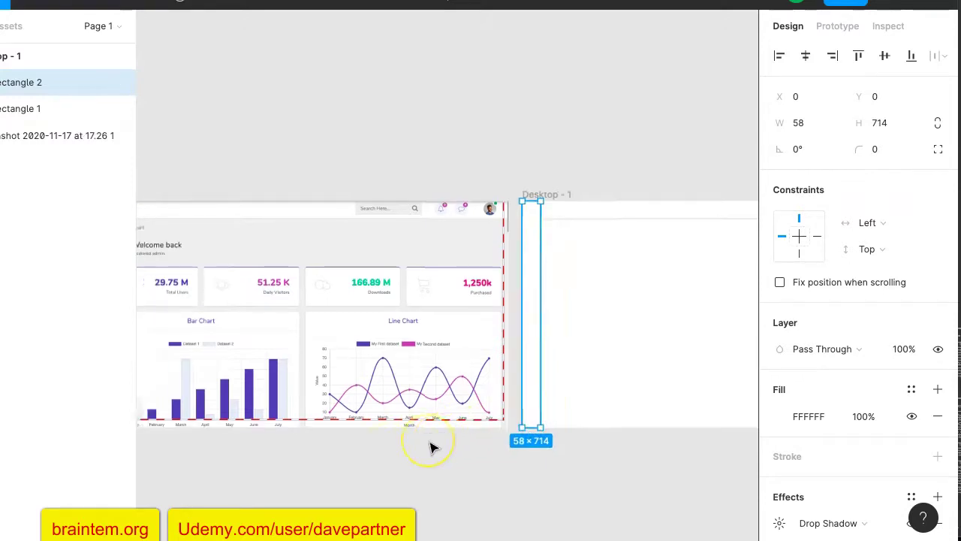
{"action": "scroll", "coordinate": [429, 446], "scroll_direction": "down", "scroll_amount": 4}
{"action": "scroll", "coordinate": [430, 448], "scroll_direction": "down", "scroll_amount": 1}
{"action": "scroll", "coordinate": [430, 447], "scroll_direction": "right", "scroll_amount": 1}
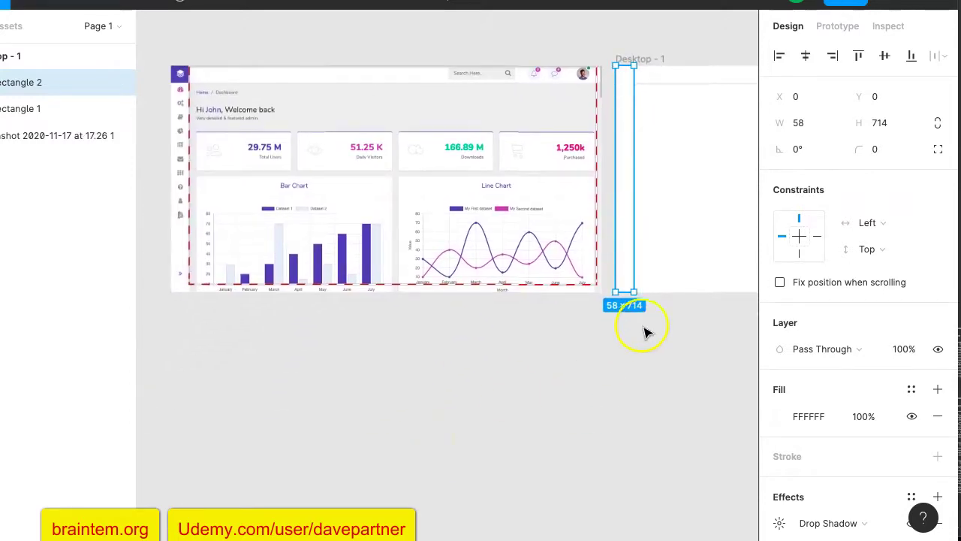
{"action": "left_click", "coordinate": [666, 319]}
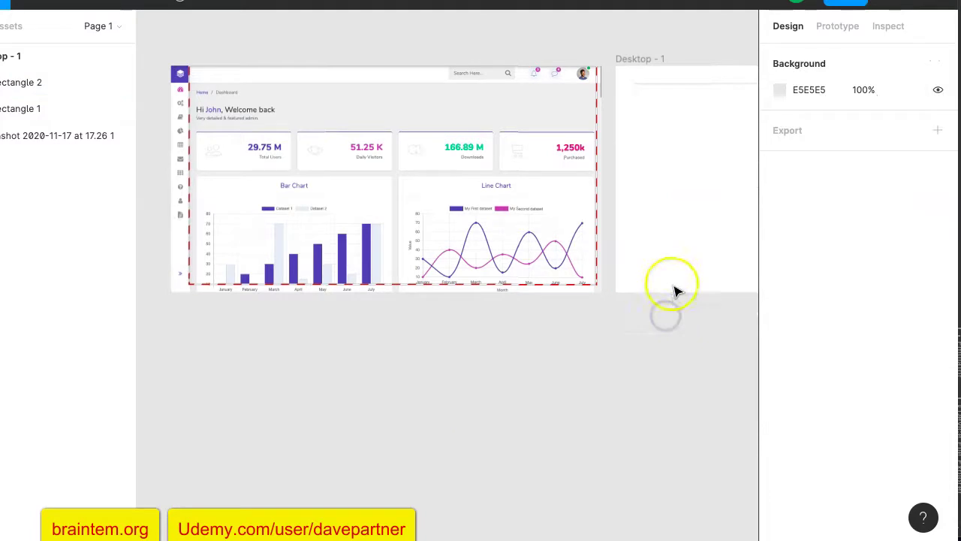
{"action": "left_click", "coordinate": [629, 234]}
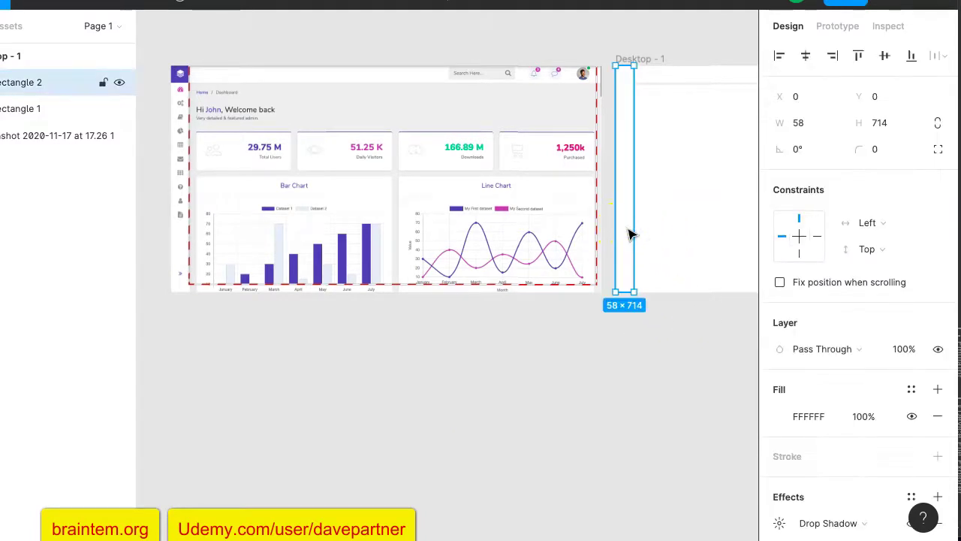
{"action": "left_click_drag", "start_coordinate": [683, 221], "coordinate": [603, 363]}
{"action": "left_click", "coordinate": [603, 363]}
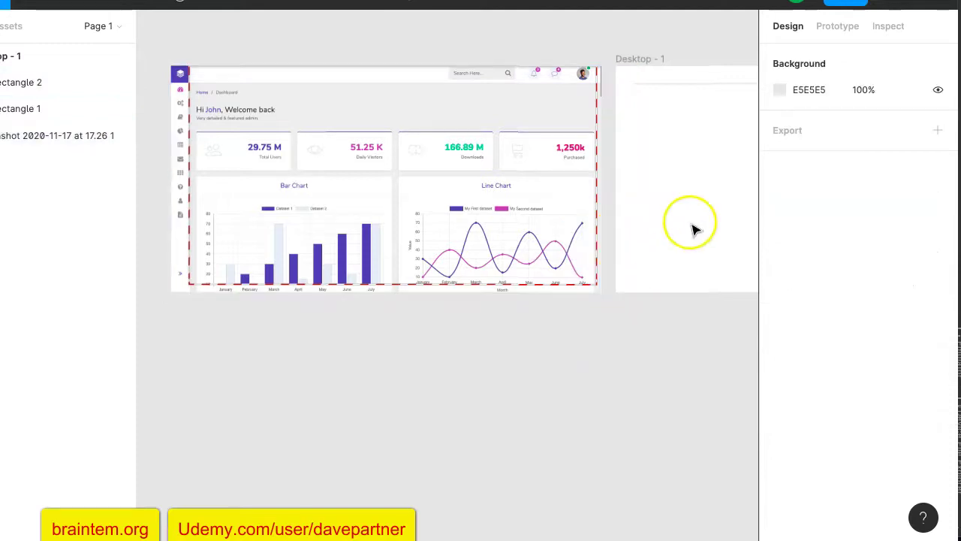
Step: Move the Desktop frame directly beneath the reference screenshot, aligned with its left edge at X -489, Y 389
{"action": "left_click", "coordinate": [657, 63]}
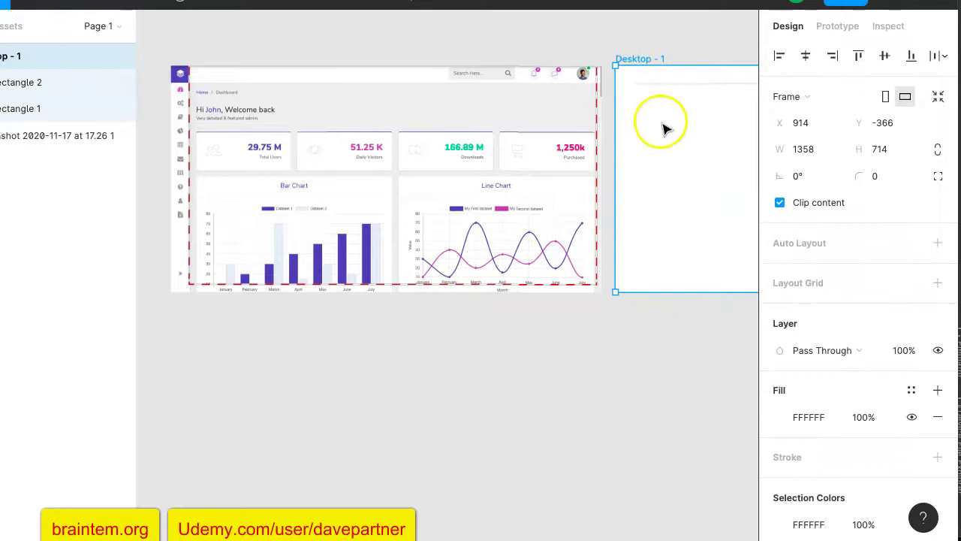
{"action": "left_click_drag", "start_coordinate": [661, 133], "coordinate": [215, 365]}
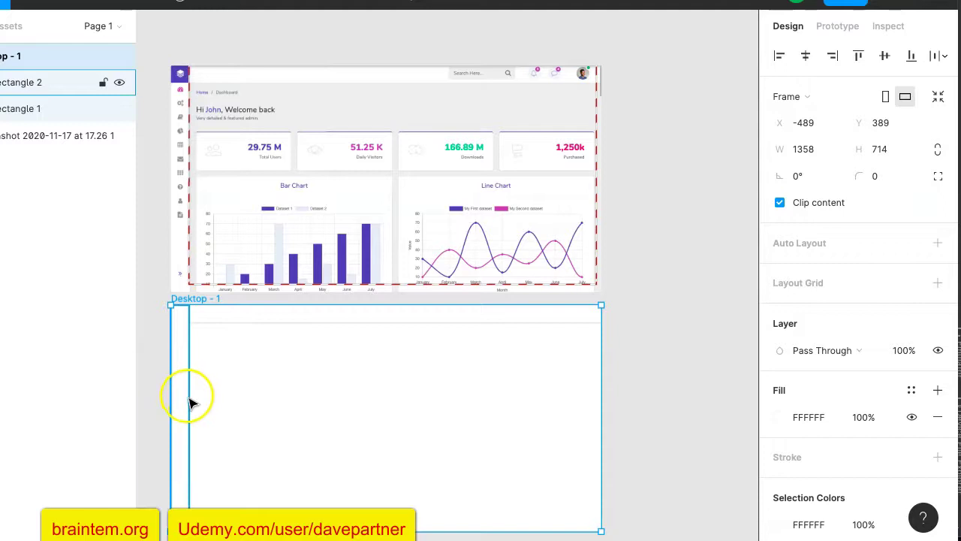
{"action": "left_click", "coordinate": [147, 362]}
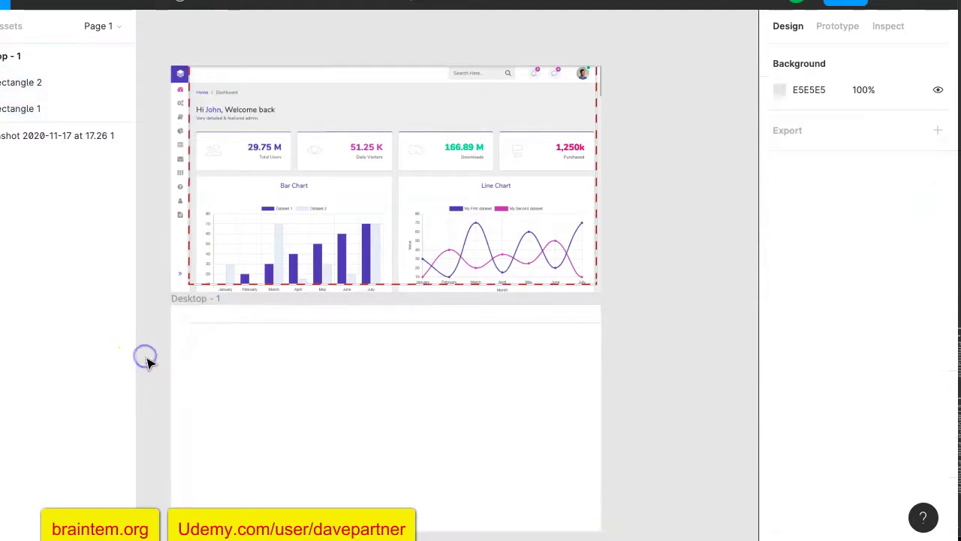
Step: Set the X offset of the sidebar rectangle's drop shadow to 4 and deselect the rectangle
{"action": "scroll", "coordinate": [150, 402], "scroll_direction": "down", "scroll_amount": 3}
{"action": "left_click", "coordinate": [167, 397]}
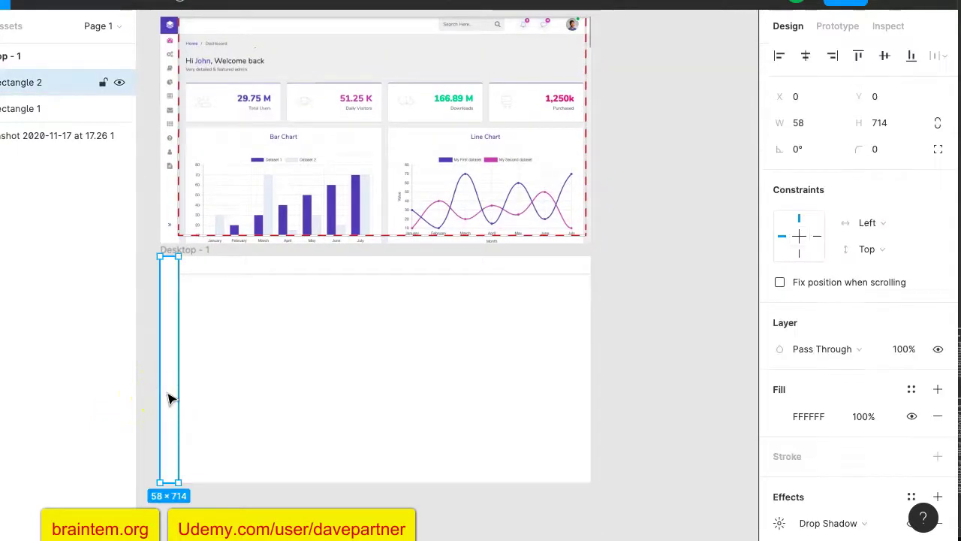
{"action": "left_click", "coordinate": [206, 392]}
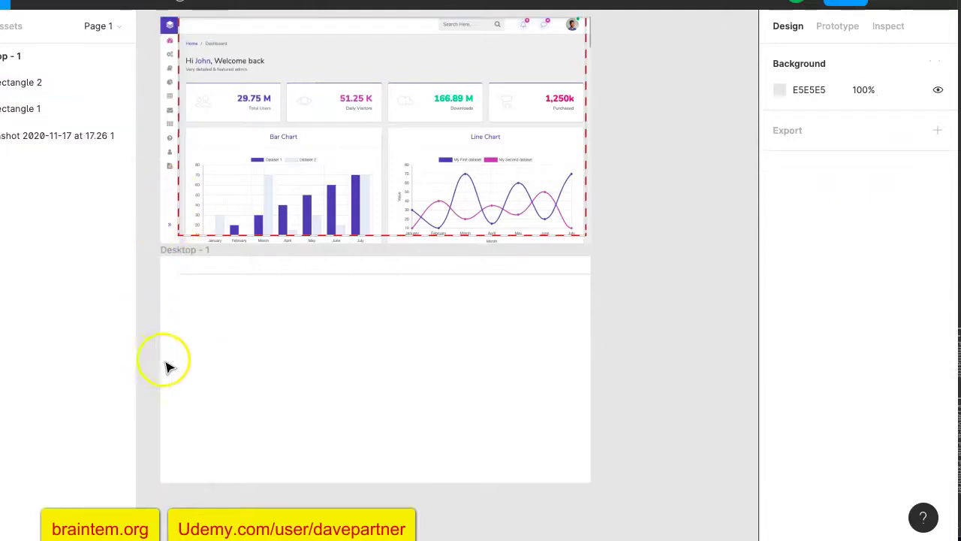
{"action": "scroll", "coordinate": [217, 401], "scroll_direction": "up", "scroll_amount": 5}
{"action": "scroll", "coordinate": [216, 407], "scroll_direction": "up", "scroll_amount": 5}
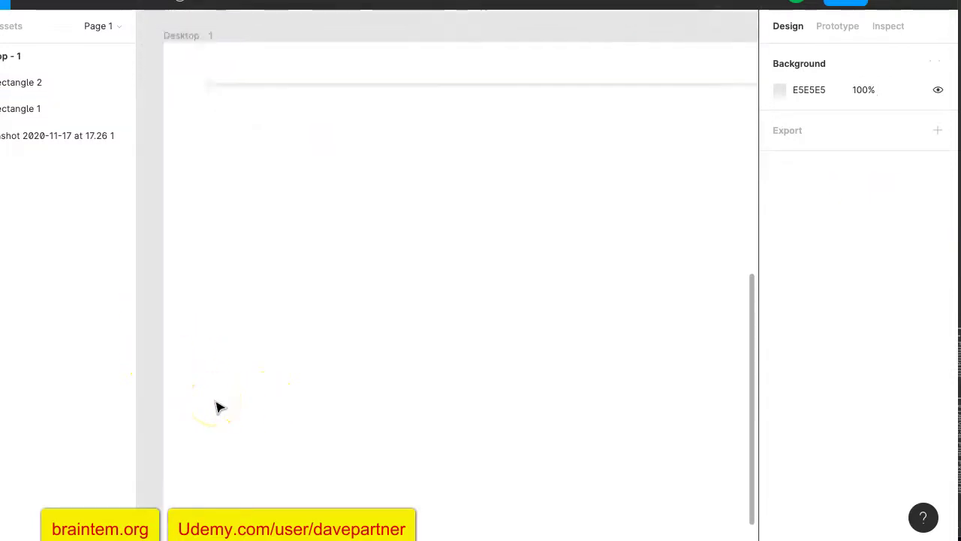
{"action": "scroll", "coordinate": [298, 236], "scroll_direction": "right", "scroll_amount": 3}
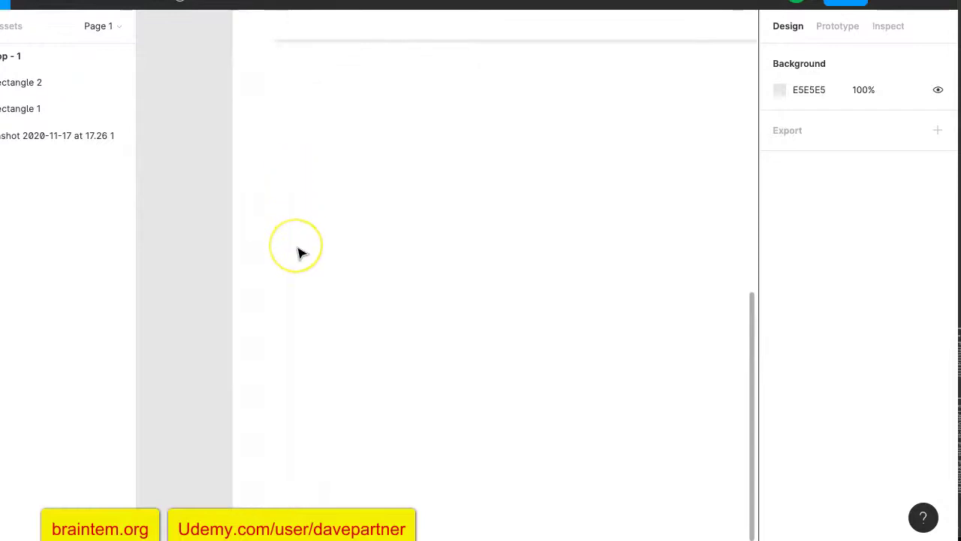
{"action": "left_click", "coordinate": [222, 248]}
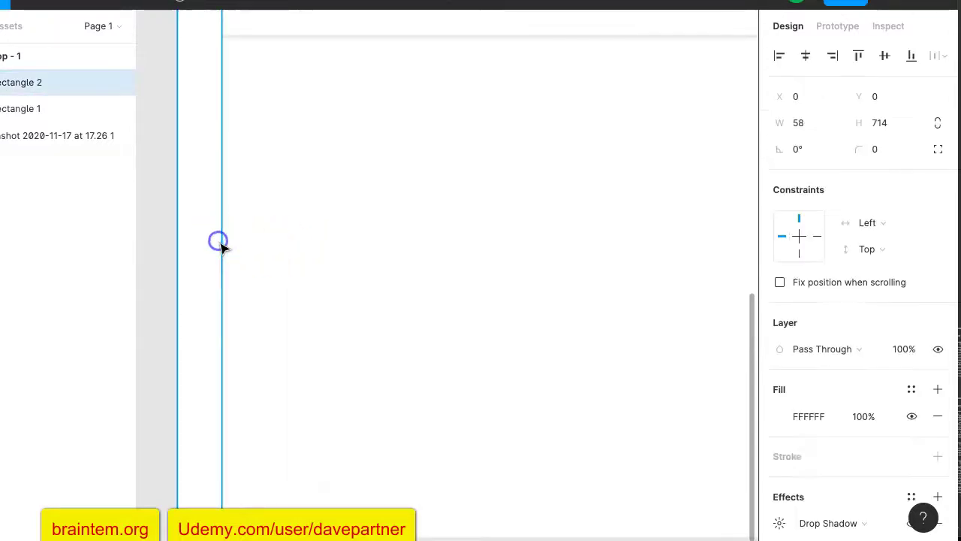
{"action": "scroll", "coordinate": [776, 429], "scroll_direction": "down", "scroll_amount": 2}
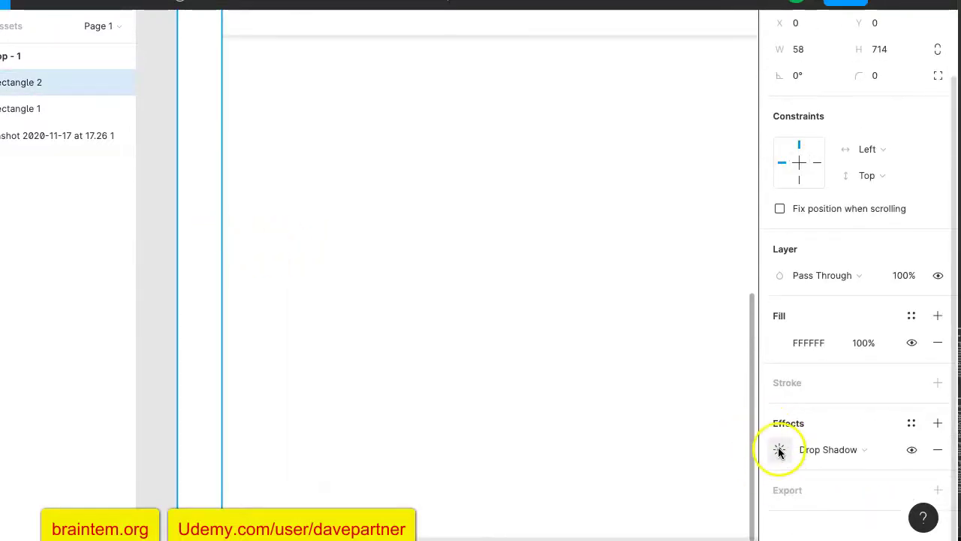
{"action": "left_click", "coordinate": [779, 449]}
{"action": "left_click", "coordinate": [600, 469]}
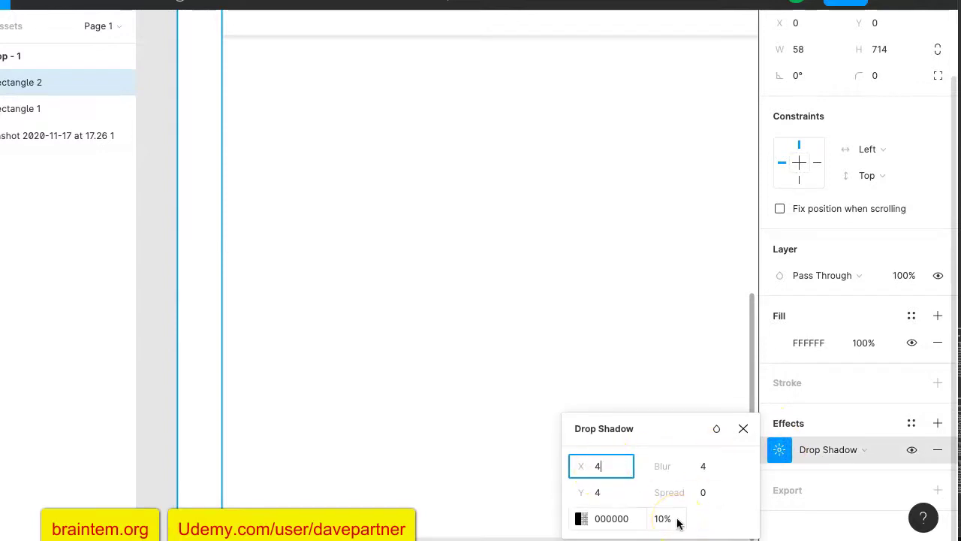
{"action": "key", "text": "Return"}
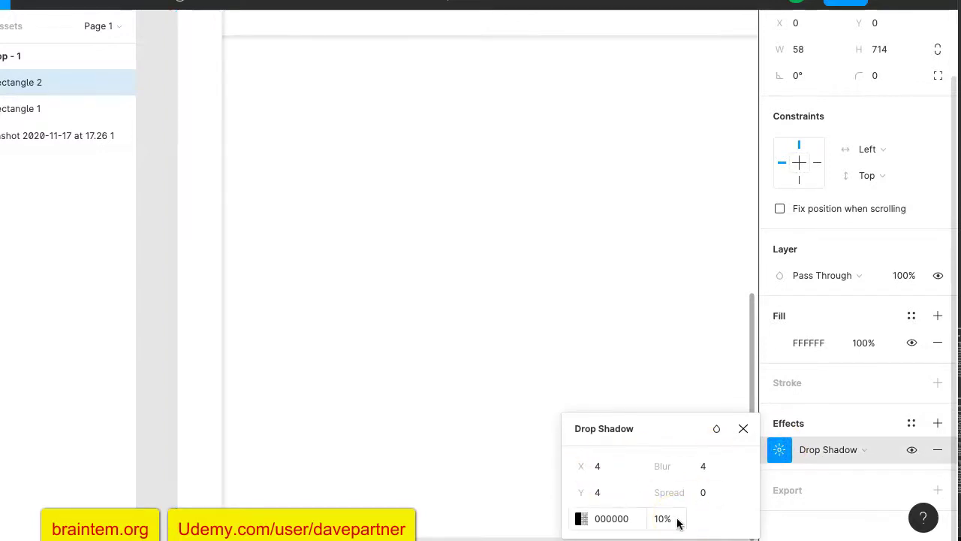
{"action": "left_click", "coordinate": [153, 211]}
Step: Draw a 1301 × 659 content-area rectangle at X 57, Y 55, filling the frame below the header and beside the sidebar
{"action": "scroll", "coordinate": [156, 225], "scroll_direction": "down", "scroll_amount": 4}
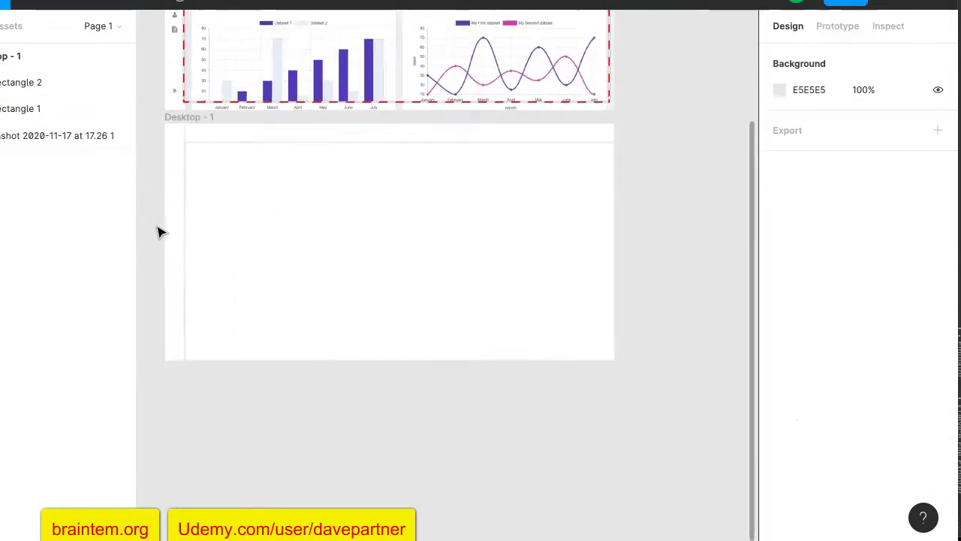
{"action": "left_click", "coordinate": [160, 293]}
{"action": "scroll", "coordinate": [278, 402], "scroll_direction": "up", "scroll_amount": 6}
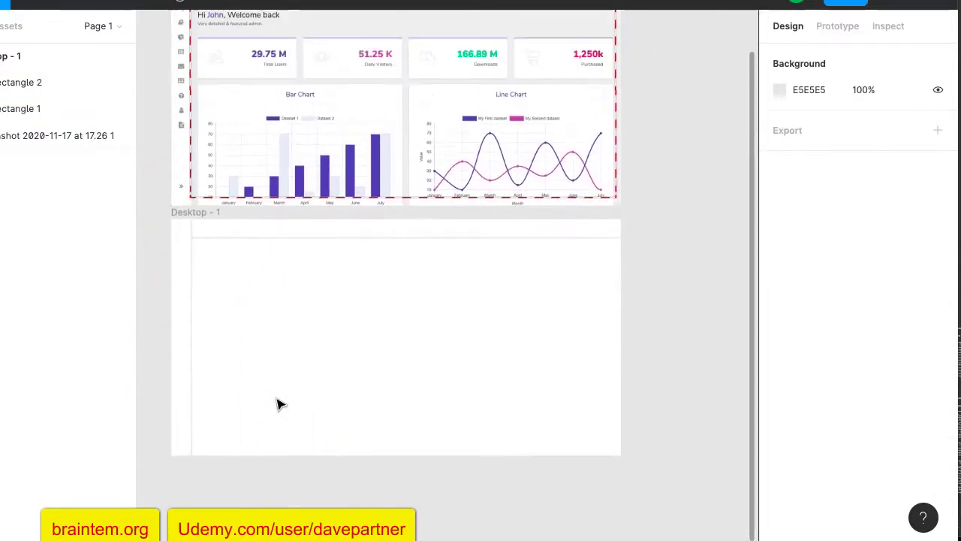
{"action": "scroll", "coordinate": [276, 402], "scroll_direction": "down", "scroll_amount": 3}
{"action": "left_click", "coordinate": [344, 120]}
{"action": "left_click", "coordinate": [346, 107]}
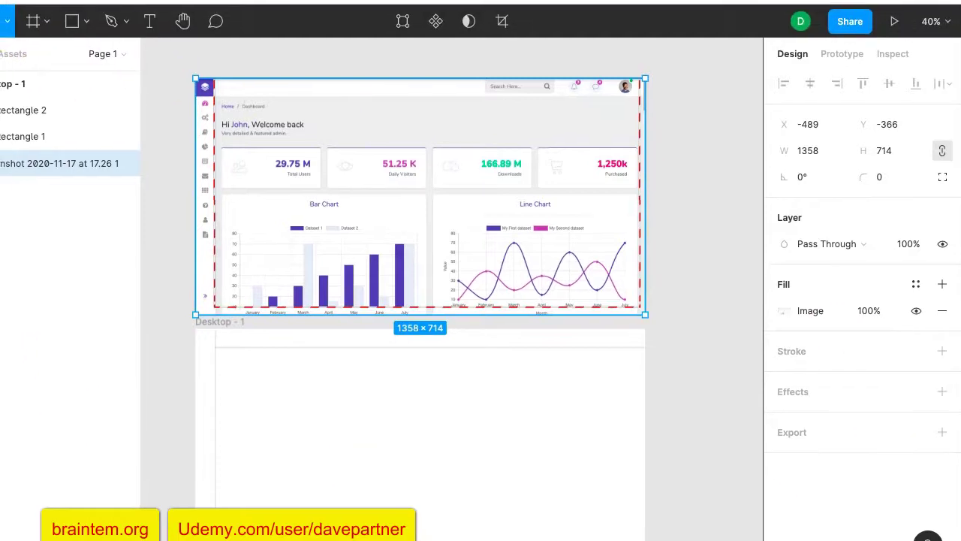
{"action": "left_click", "coordinate": [73, 21]}
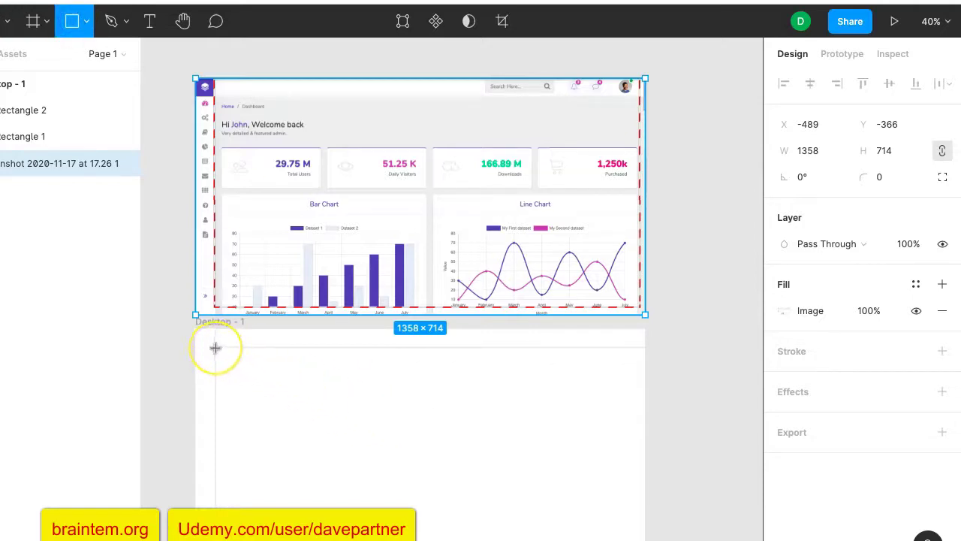
{"action": "mouse_move", "coordinate": [216, 348]}
{"action": "left_mouse_down"}
{"action": "mouse_move", "coordinate": [305, 498]}
{"action": "mouse_move", "coordinate": [420, 536]}
{"action": "mouse_move", "coordinate": [575, 536]}
{"action": "mouse_move", "coordinate": [614, 488]}
{"action": "mouse_move", "coordinate": [616, 367]}
{"action": "mouse_move", "coordinate": [647, 337]}
{"action": "left_mouse_up"}
{"action": "scroll", "coordinate": [695, 299], "scroll_direction": "up", "scroll_amount": 3}
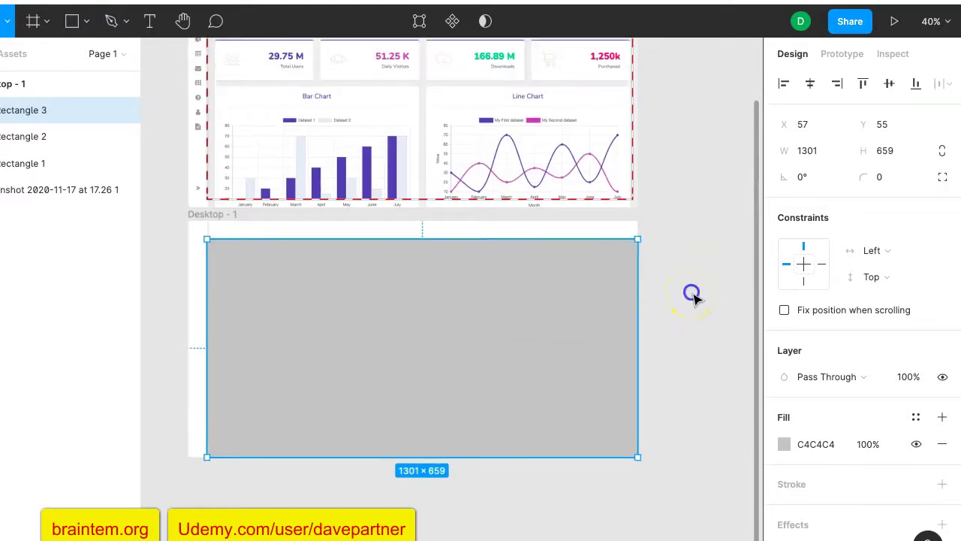
{"action": "left_click", "coordinate": [692, 297]}
Step: Fill the content-area rectangle with the light grey EEEEEE sampled from the reference screenshot's background using the eyedropper
{"action": "scroll", "coordinate": [692, 300], "scroll_direction": "up", "scroll_amount": 4}
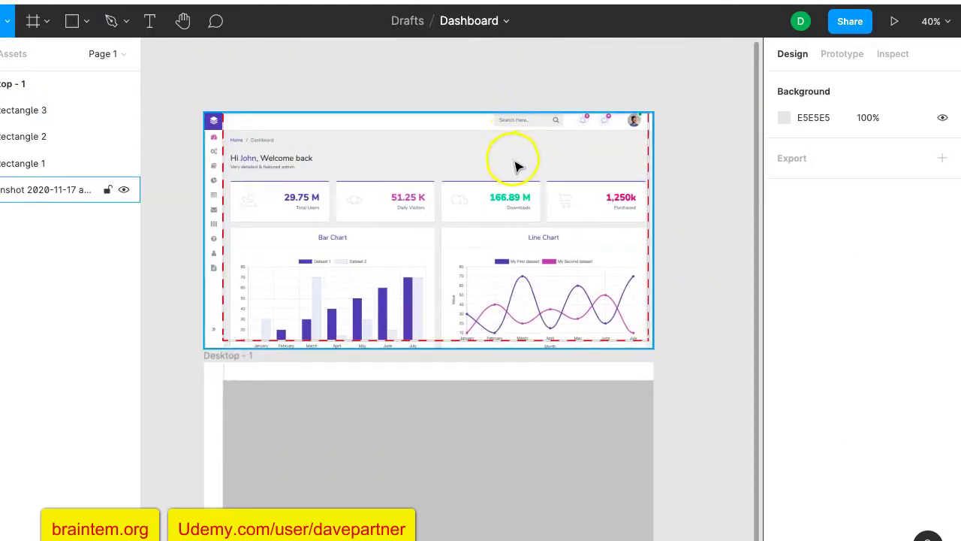
{"action": "scroll", "coordinate": [516, 165], "scroll_direction": "down", "scroll_amount": 2}
{"action": "scroll", "coordinate": [515, 166], "scroll_direction": "right", "scroll_amount": 2}
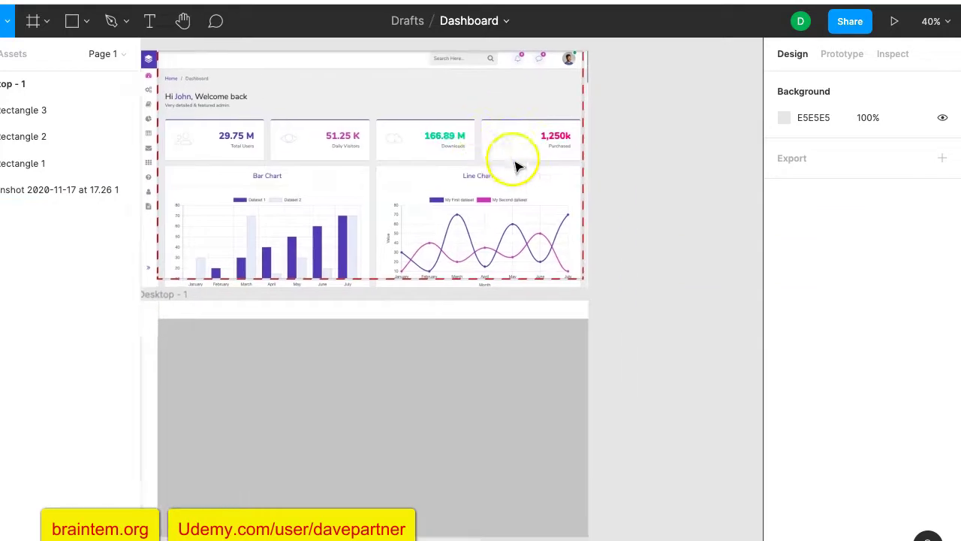
{"action": "left_click", "coordinate": [515, 404]}
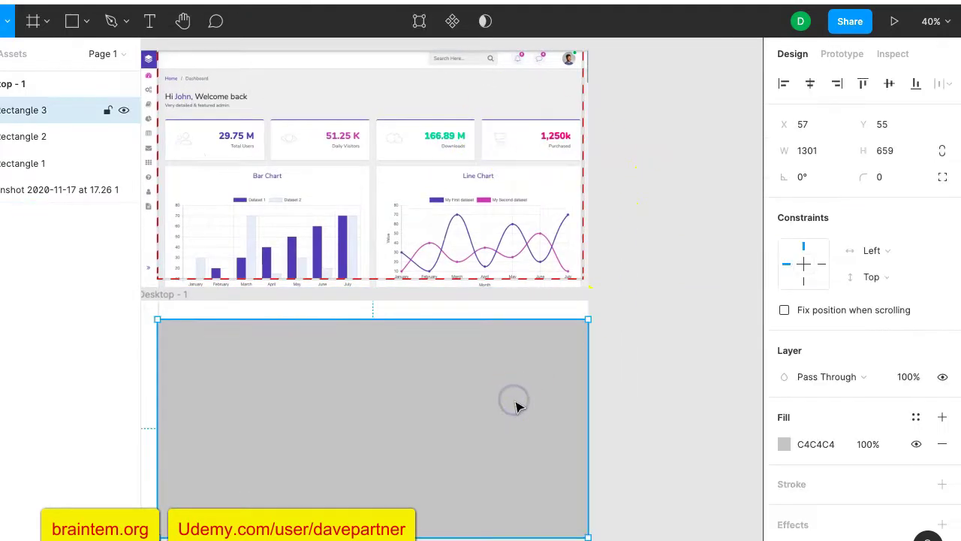
{"action": "left_click", "coordinate": [786, 448]}
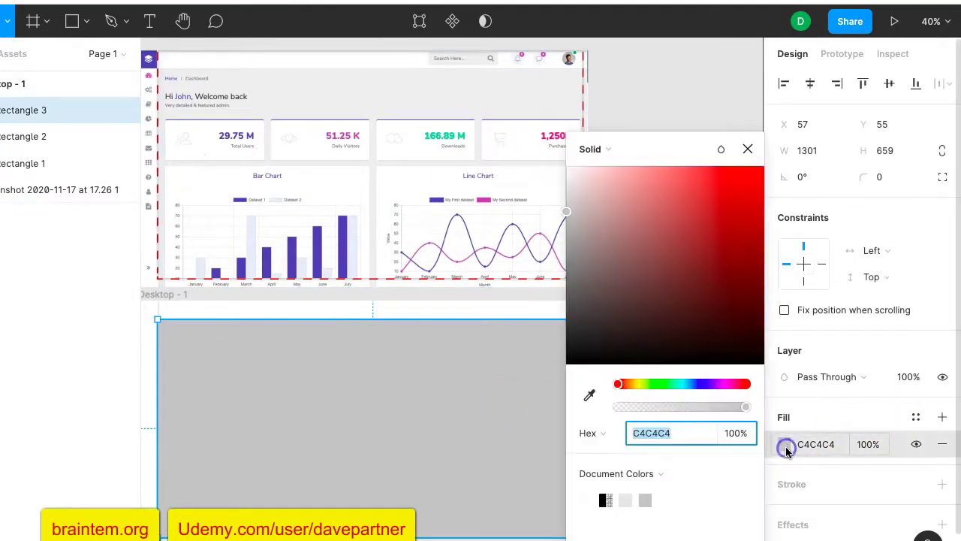
{"action": "left_click", "coordinate": [589, 395]}
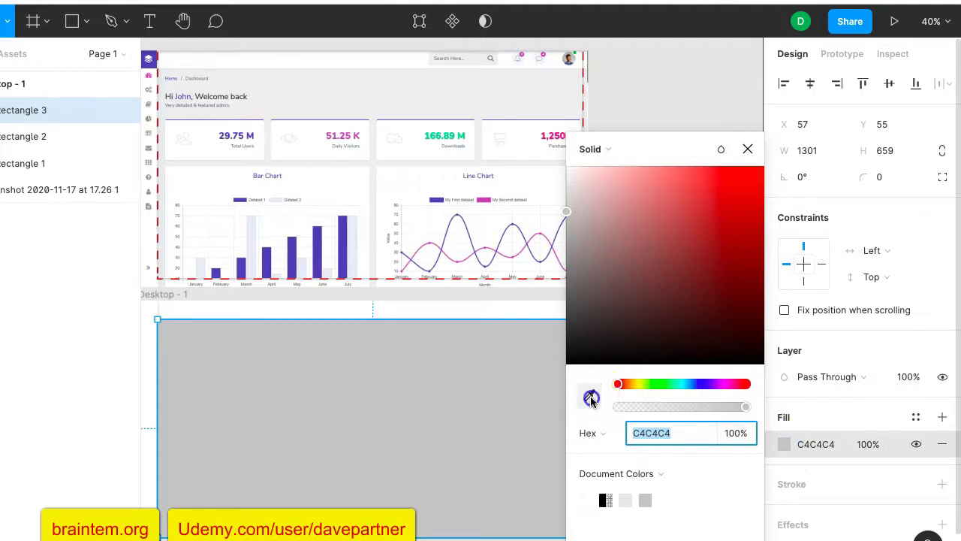
{"action": "left_click", "coordinate": [391, 96]}
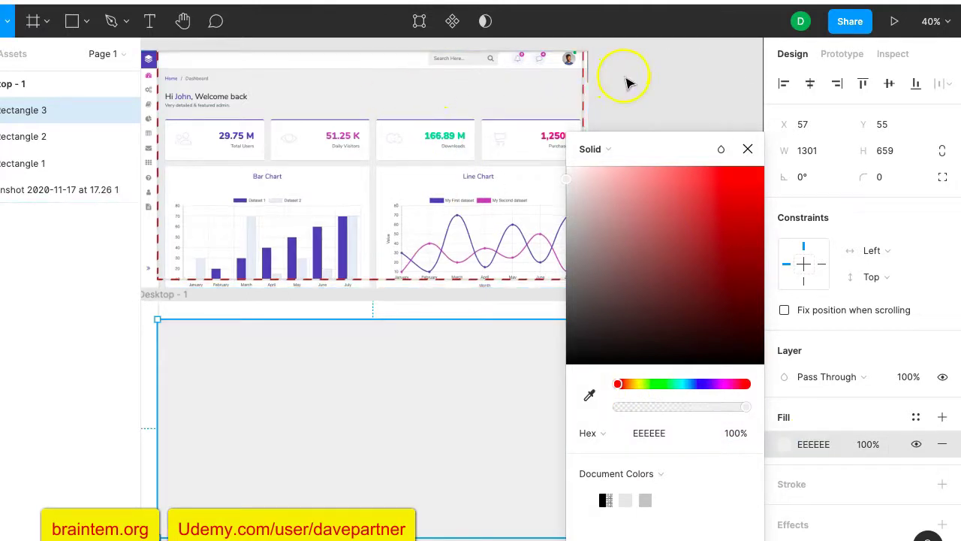
{"action": "left_click", "coordinate": [627, 83]}
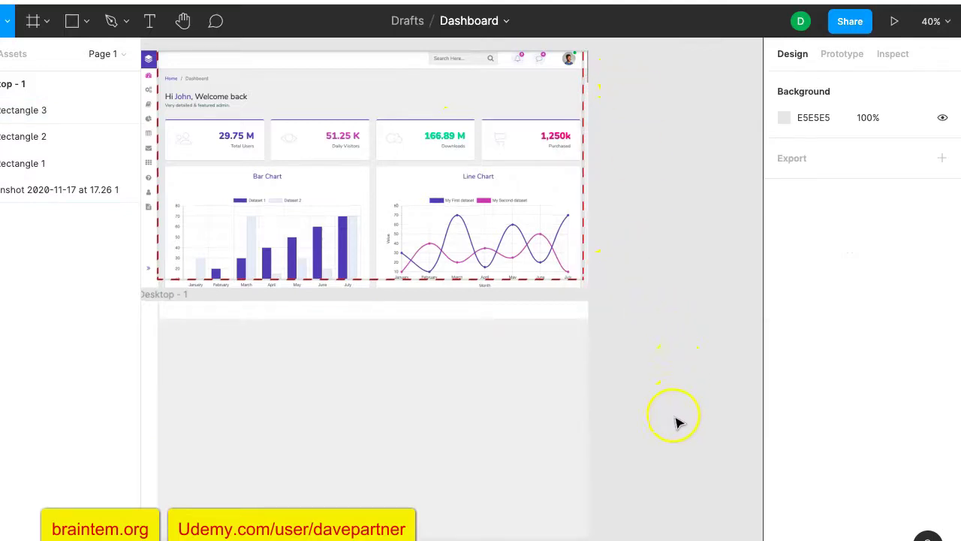
Step: Compare the reference screenshot's statistic cards and charts with the grey content area in the Desktop frame
{"action": "scroll", "coordinate": [594, 135], "scroll_direction": "left", "scroll_amount": 2}
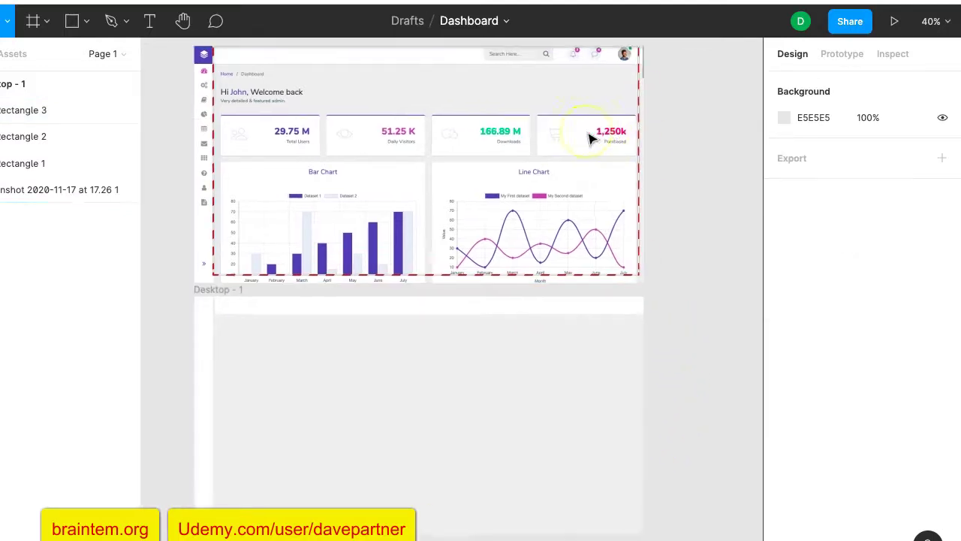
{"action": "scroll", "coordinate": [592, 139], "scroll_direction": "up", "scroll_amount": 2}
{"action": "scroll", "coordinate": [592, 139], "scroll_direction": "up", "scroll_amount": 2}
{"action": "scroll", "coordinate": [592, 139], "scroll_direction": "right", "scroll_amount": 1}
{"action": "left_click", "coordinate": [535, 216]}
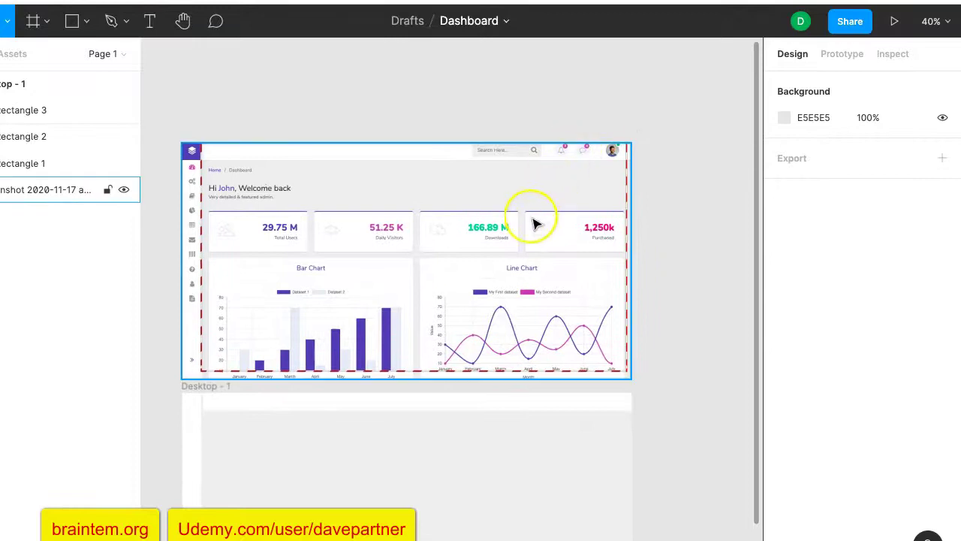
{"action": "left_click", "coordinate": [444, 474]}
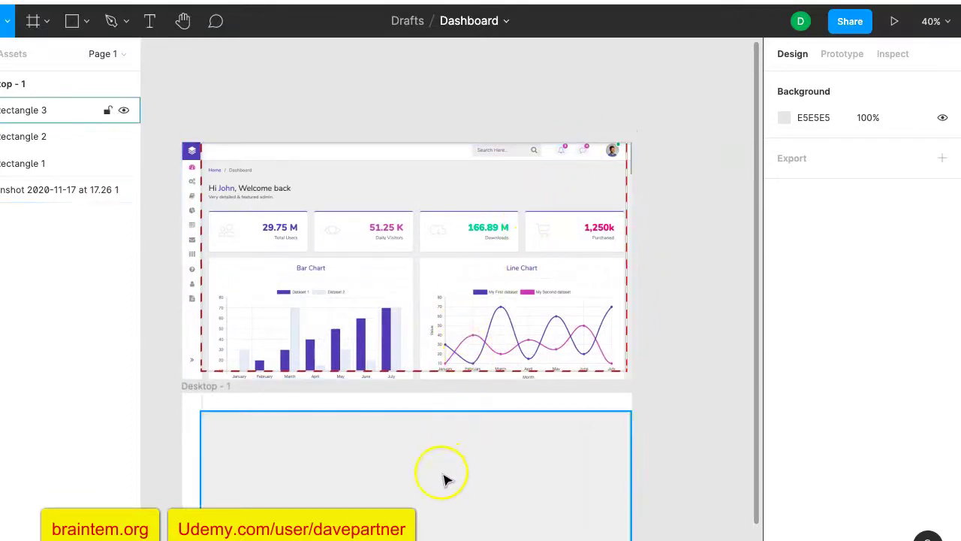
{"action": "left_click", "coordinate": [303, 260]}
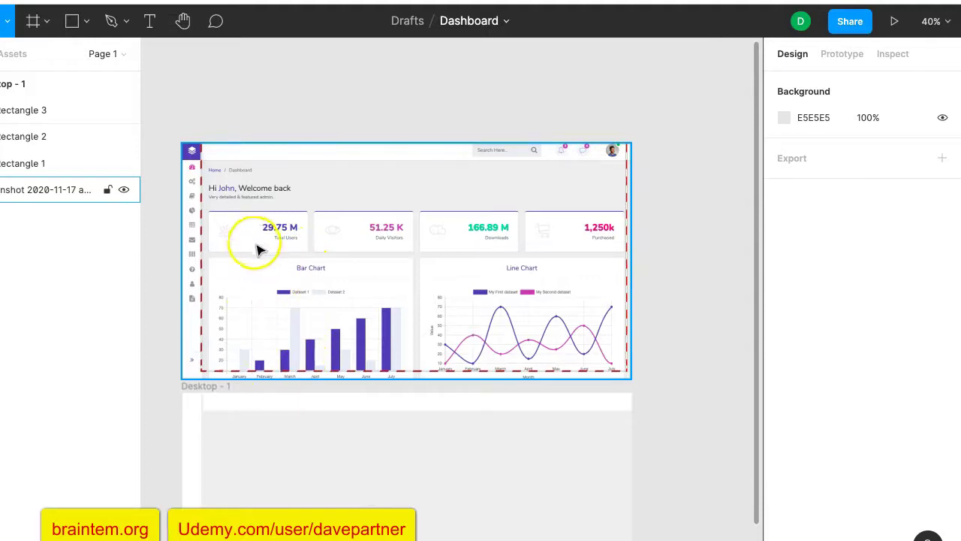
Step: Inspect the header rectangle's drop shadow settings and look closely at its edge against the grey content area
{"action": "left_click", "coordinate": [352, 405]}
{"action": "left_click", "coordinate": [352, 409]}
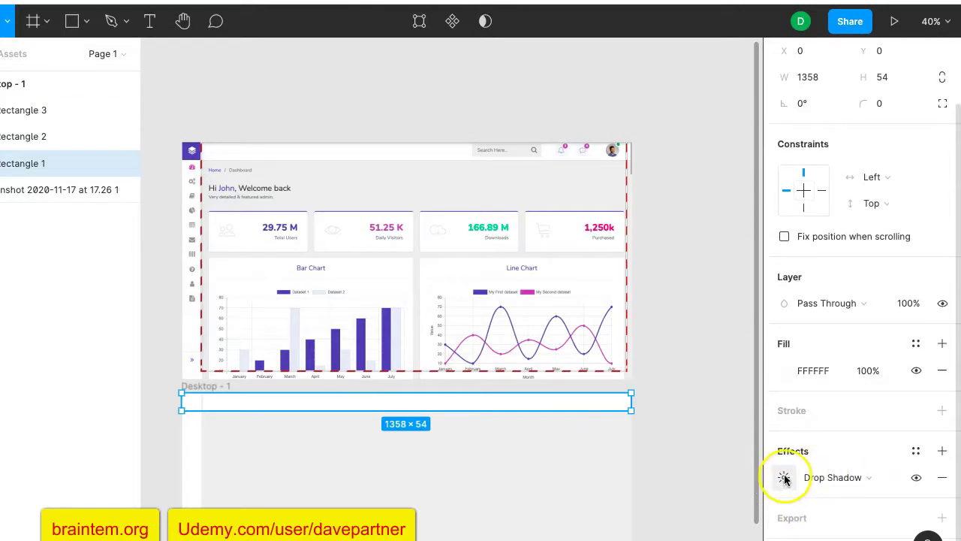
{"action": "left_click", "coordinate": [783, 478]}
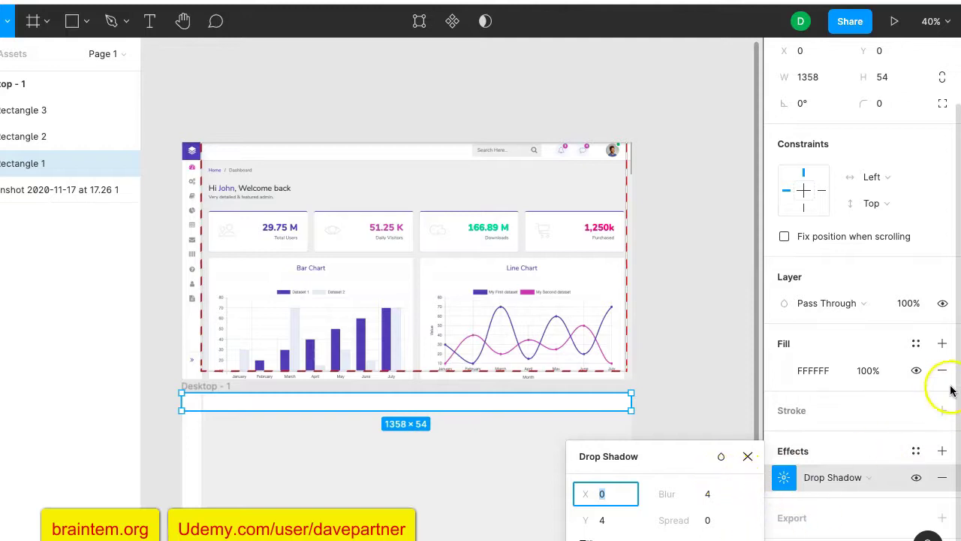
{"action": "left_click", "coordinate": [715, 360]}
{"action": "scroll", "coordinate": [476, 445], "scroll_direction": "up", "scroll_amount": 8}
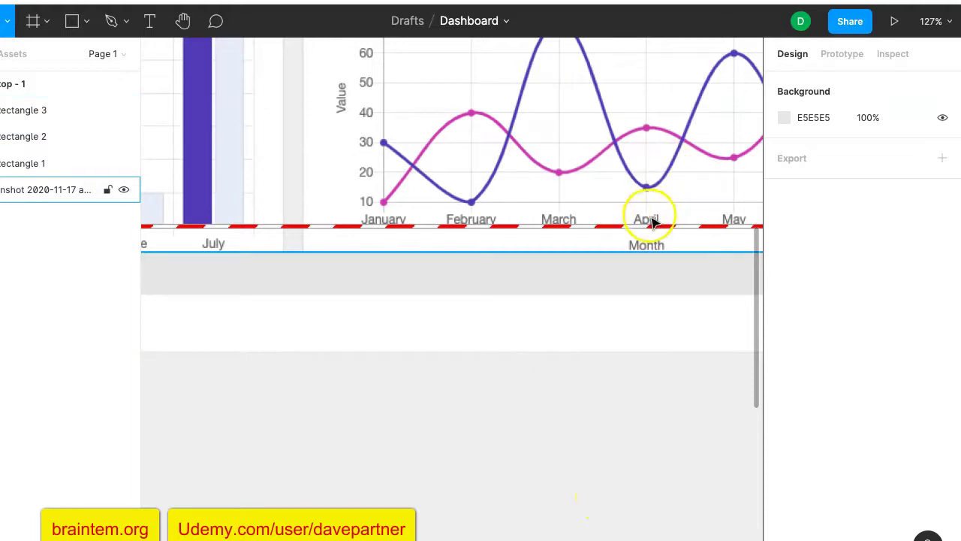
{"action": "scroll", "coordinate": [654, 296], "scroll_direction": "down", "scroll_amount": 10}
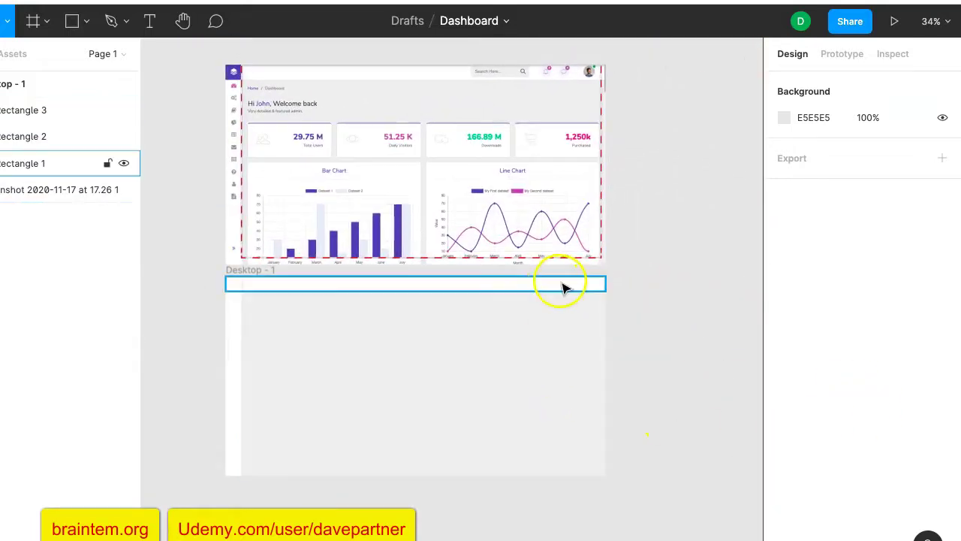
Step: Set the opacity of the header rectangle's drop shadow to 15% and deselect the rectangle
{"action": "left_click", "coordinate": [562, 284]}
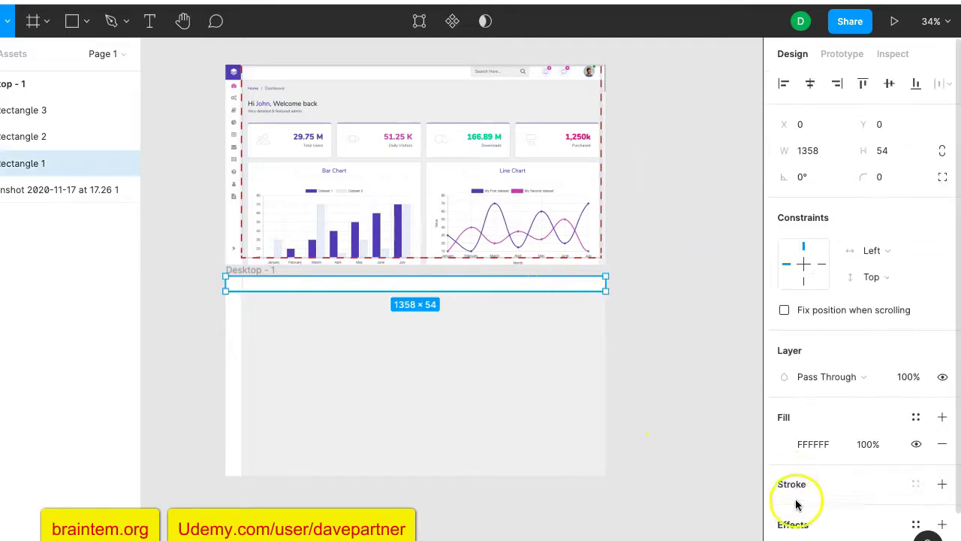
{"action": "left_click", "coordinate": [803, 524]}
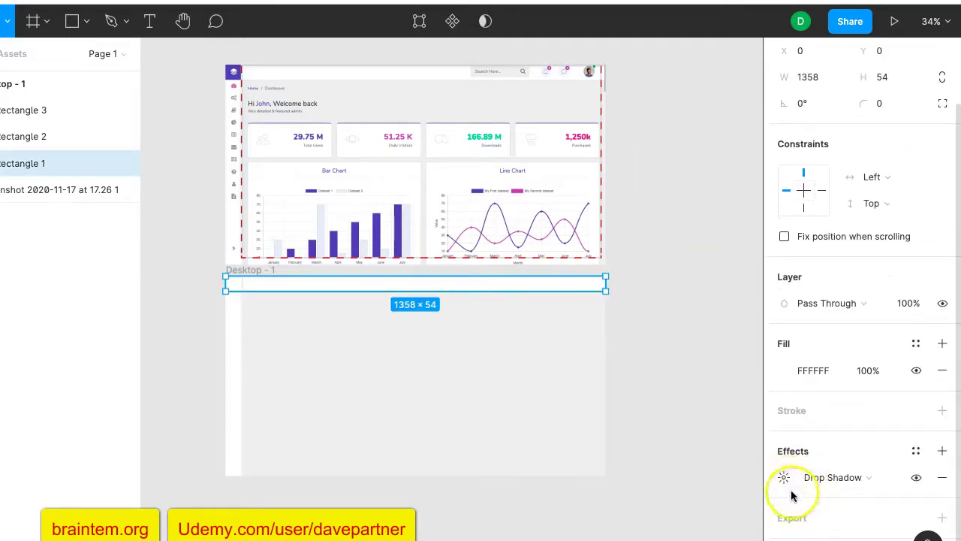
{"action": "left_click", "coordinate": [784, 479]}
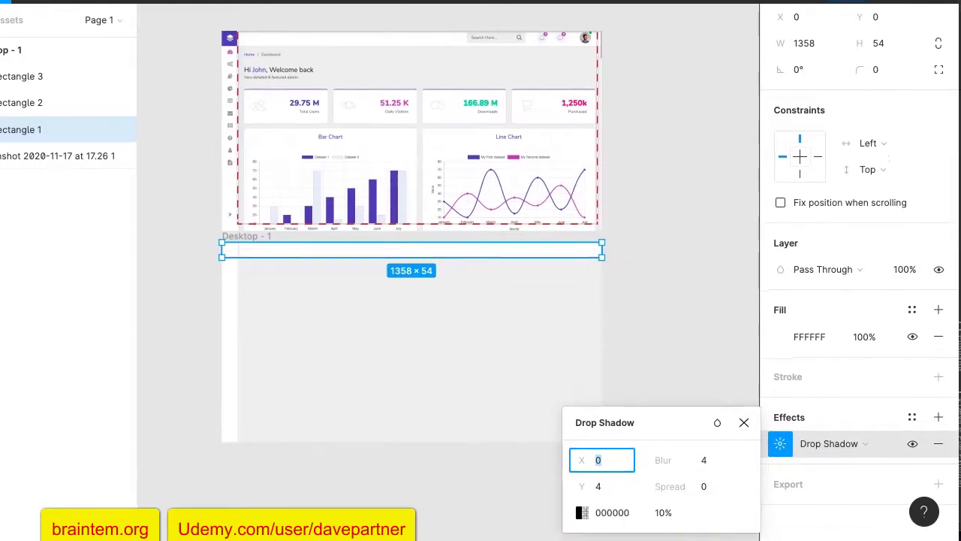
{"action": "left_click", "coordinate": [665, 514]}
{"action": "left_click", "coordinate": [735, 528]}
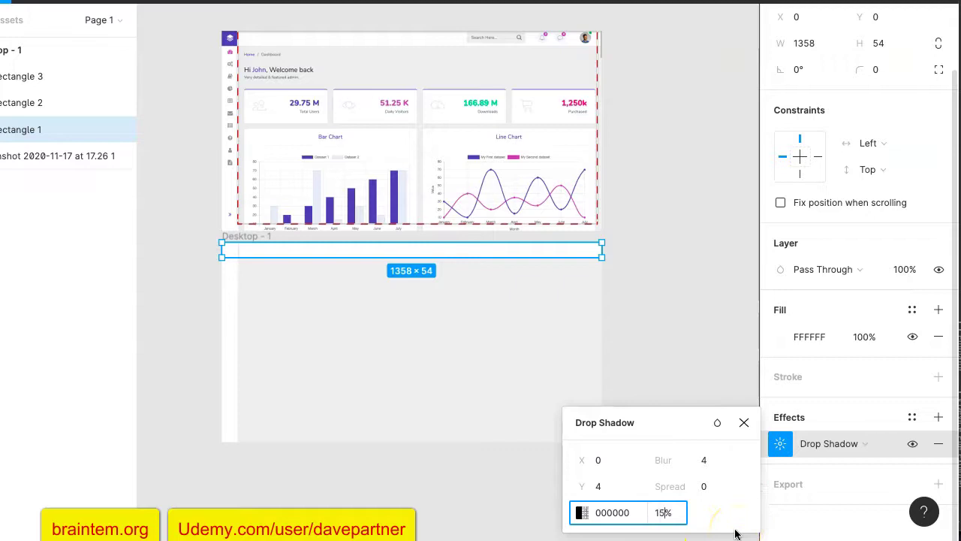
{"action": "key", "text": "Return"}
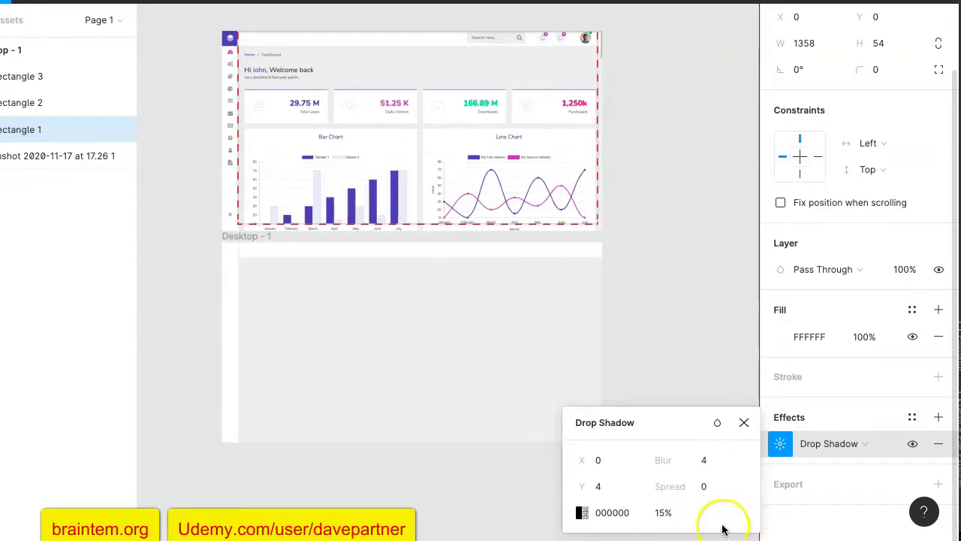
{"action": "left_click", "coordinate": [668, 323]}
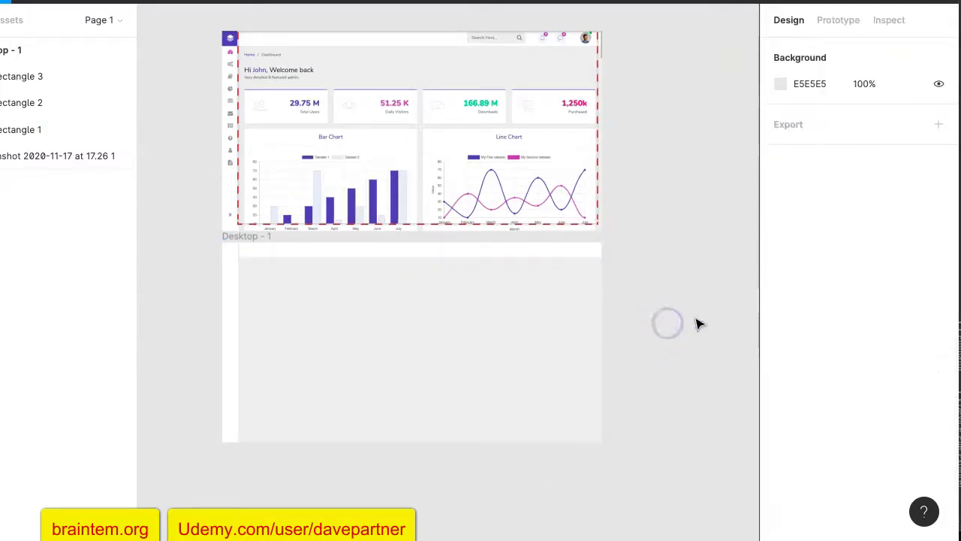
Step: Compare the overall layout of the reference screenshot with the header, sidebar and content area in the Desktop frame
{"action": "scroll", "coordinate": [695, 322], "scroll_direction": "down", "scroll_amount": 3}
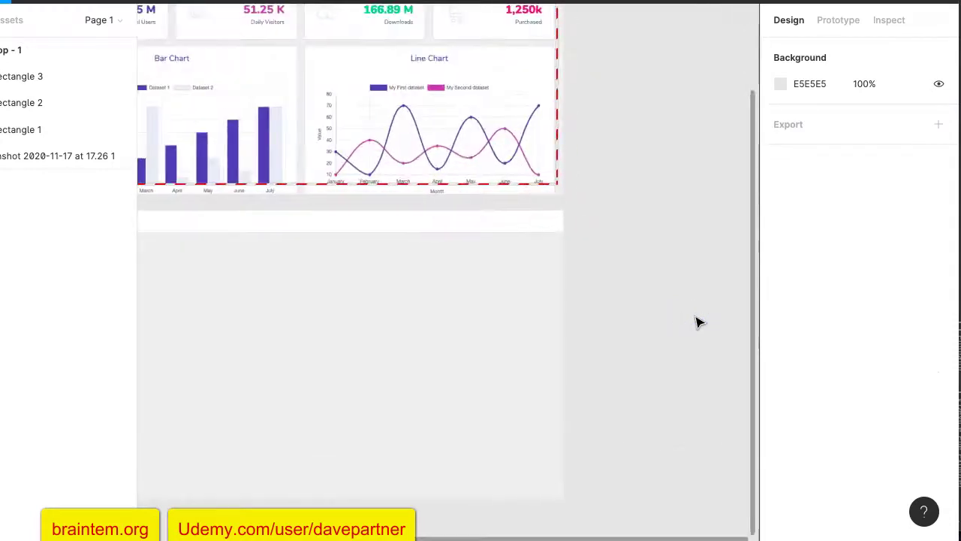
{"action": "scroll", "coordinate": [695, 321], "scroll_direction": "up", "scroll_amount": 3}
{"action": "scroll", "coordinate": [696, 323], "scroll_direction": "right", "scroll_amount": 2}
{"action": "scroll", "coordinate": [696, 323], "scroll_direction": "up", "scroll_amount": 1}
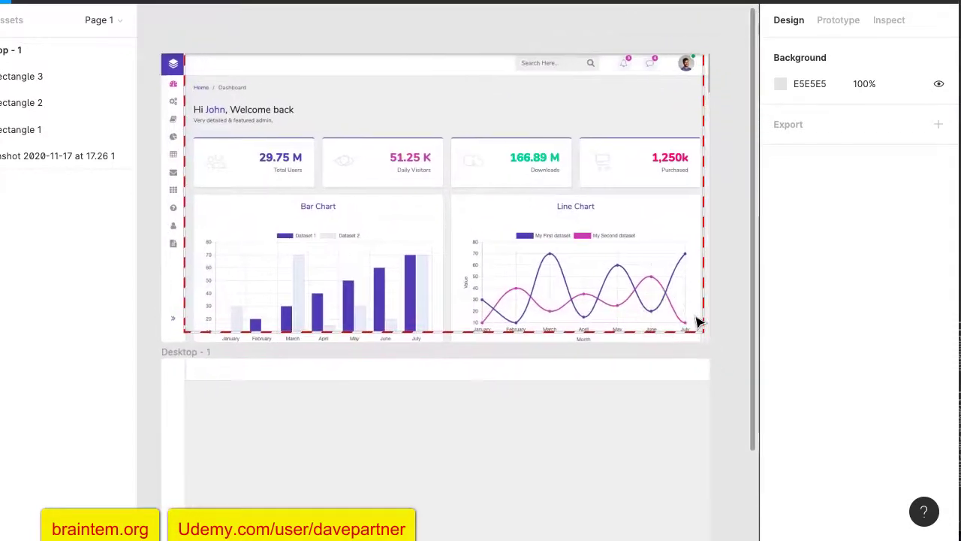
{"action": "scroll", "coordinate": [696, 323], "scroll_direction": "down", "scroll_amount": 1}
{"action": "scroll", "coordinate": [697, 323], "scroll_direction": "right", "scroll_amount": 1}
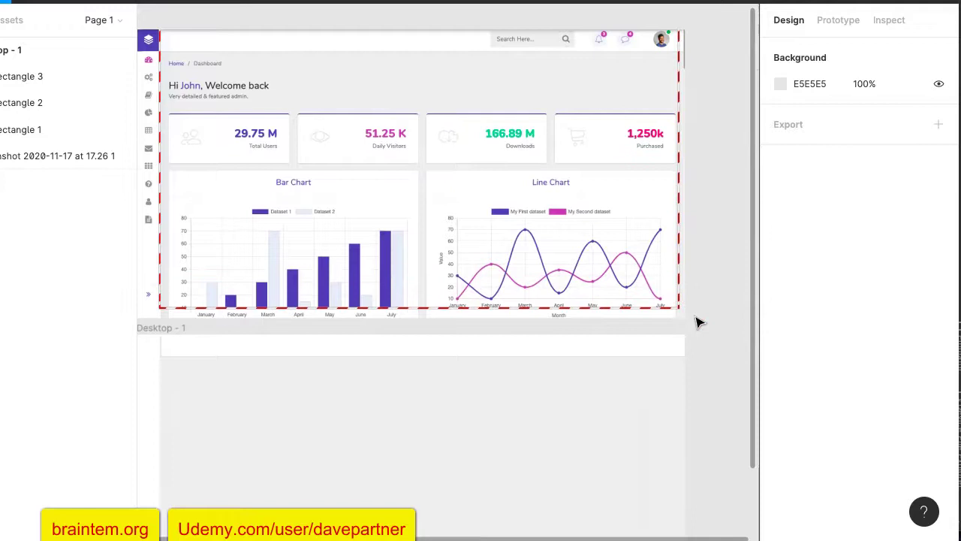
{"action": "scroll", "coordinate": [697, 323], "scroll_direction": "down", "scroll_amount": 3}
{"action": "scroll", "coordinate": [697, 323], "scroll_direction": "left", "scroll_amount": 2}
{"action": "scroll", "coordinate": [696, 323], "scroll_direction": "right", "scroll_amount": 3}
{"action": "scroll", "coordinate": [697, 322], "scroll_direction": "up", "scroll_amount": 4}
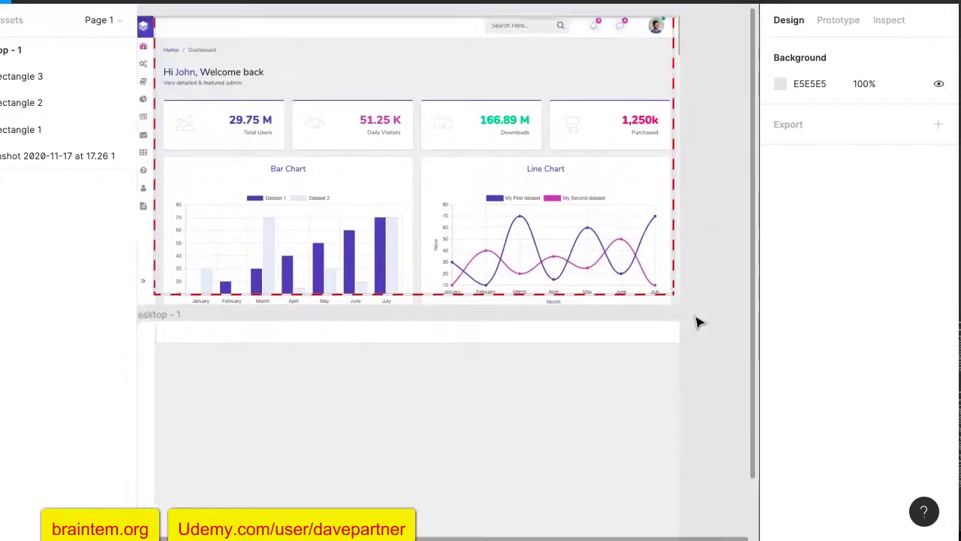
{"action": "left_click", "coordinate": [629, 154]}
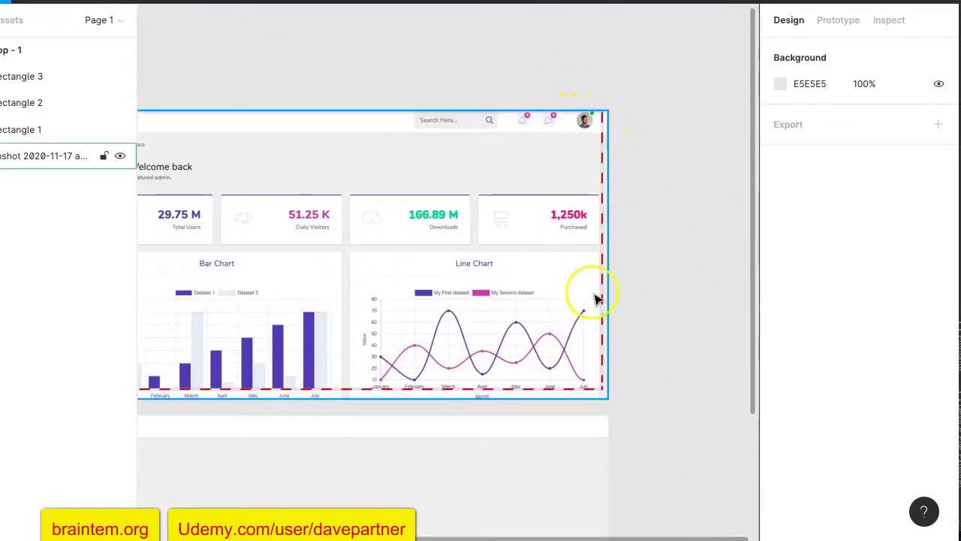
{"action": "scroll", "coordinate": [593, 296], "scroll_direction": "down", "scroll_amount": 2}
{"action": "scroll", "coordinate": [593, 297], "scroll_direction": "left", "scroll_amount": 2}
{"action": "scroll", "coordinate": [595, 299], "scroll_direction": "down", "scroll_amount": 2}
{"action": "scroll", "coordinate": [595, 299], "scroll_direction": "right", "scroll_amount": 1}
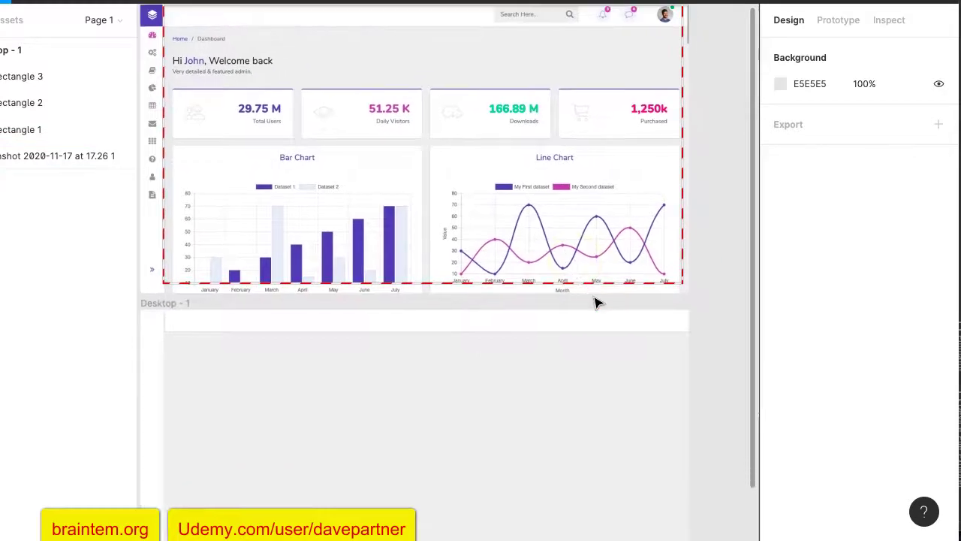
{"action": "scroll", "coordinate": [605, 300], "scroll_direction": "up", "scroll_amount": 3}
{"action": "scroll", "coordinate": [605, 301], "scroll_direction": "left", "scroll_amount": 2}
{"action": "left_click", "coordinate": [621, 242]}
{"action": "left_click", "coordinate": [38, 275]}
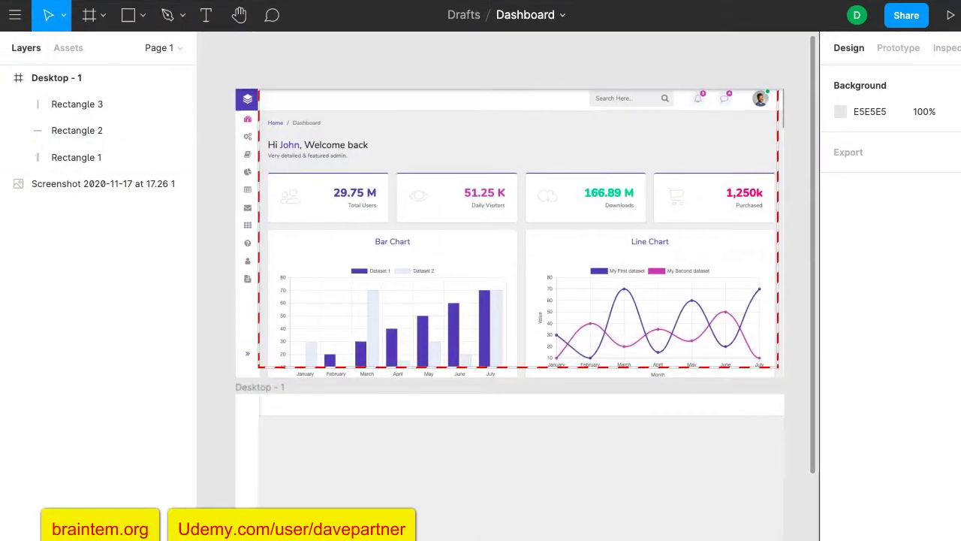
Step: Open the plugin management page and go to the Figma Community
{"action": "left_click", "coordinate": [16, 14]}
{"action": "mouse_move", "coordinate": [81, 278]}
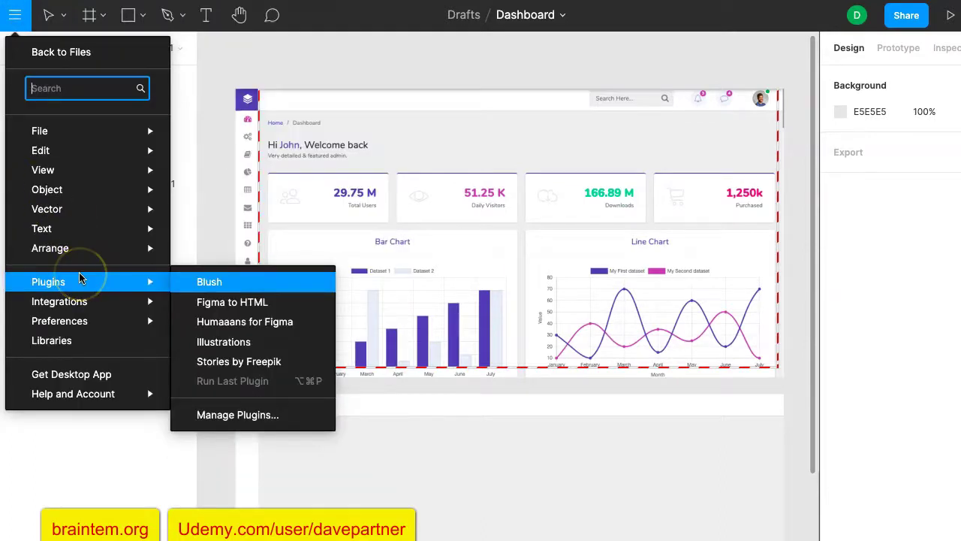
{"action": "left_click", "coordinate": [233, 409]}
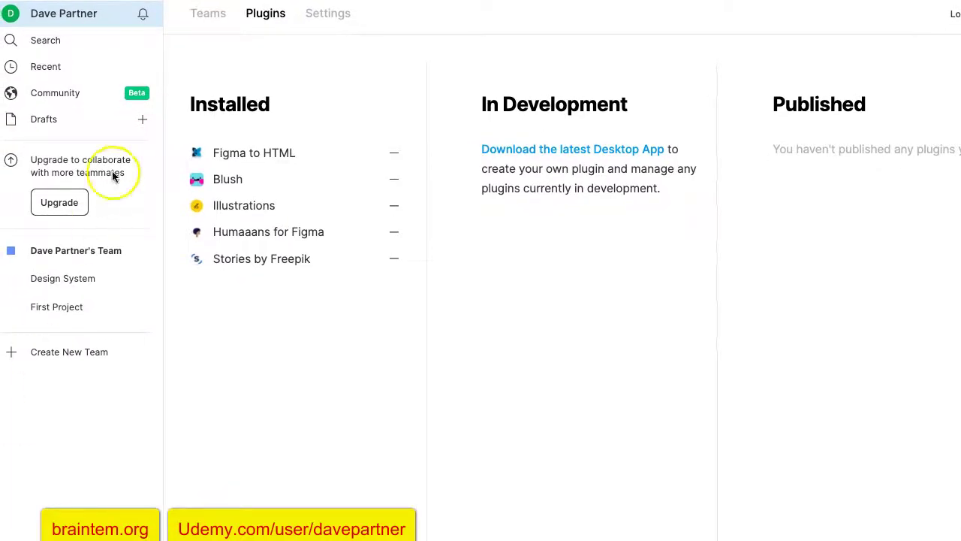
{"action": "left_click", "coordinate": [65, 95]}
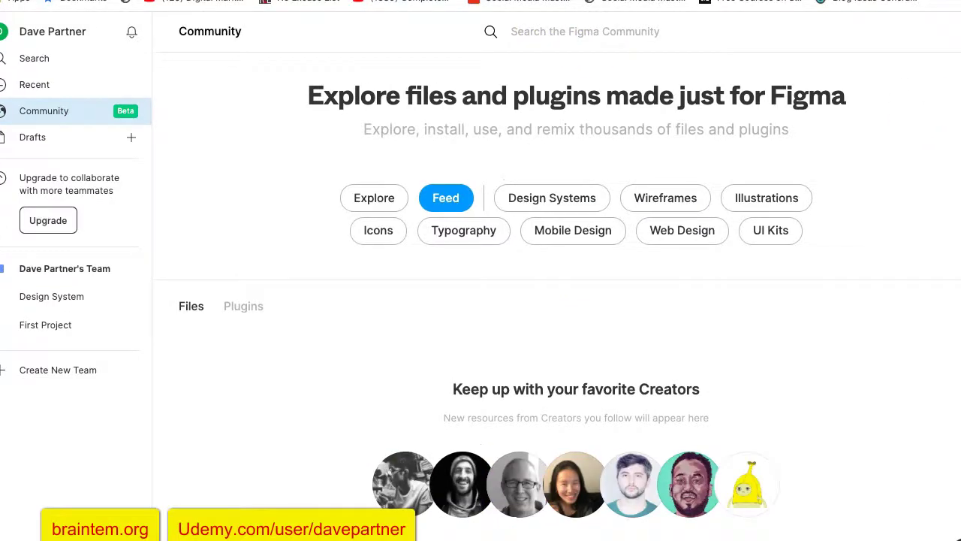
Step: Search the Community for "content real" and check the plugin and creator results
{"action": "left_click", "coordinate": [595, 36]}
{"action": "type", "text": "content real"}
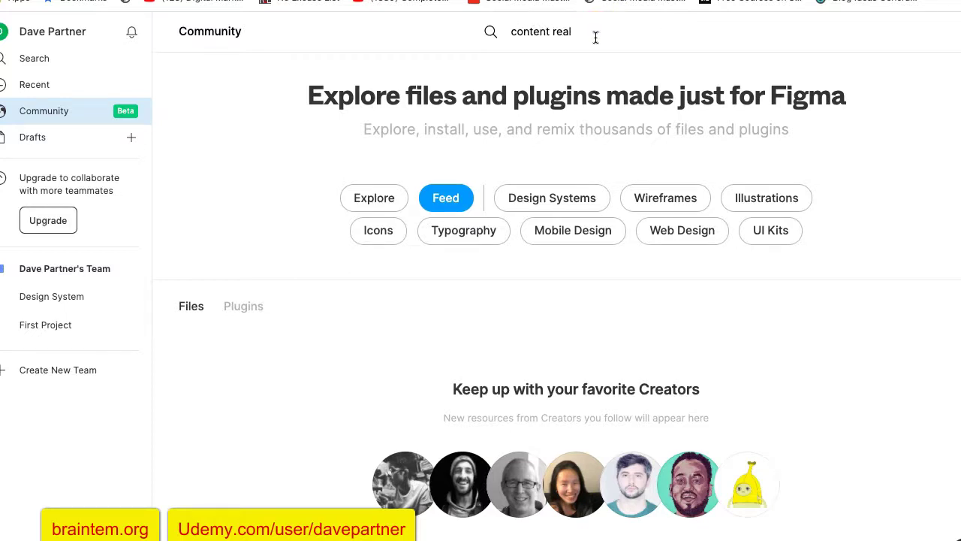
{"action": "key", "text": "Return"}
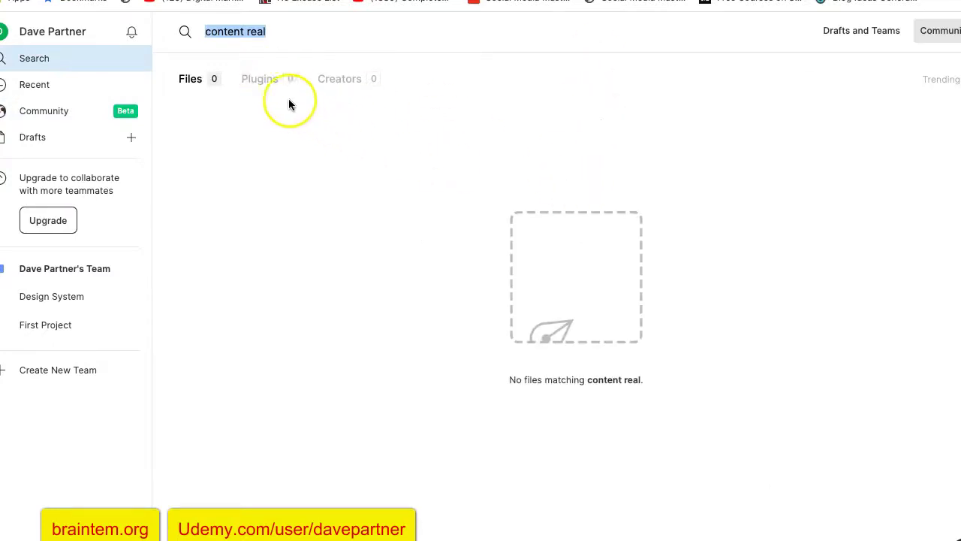
{"action": "left_click", "coordinate": [264, 82]}
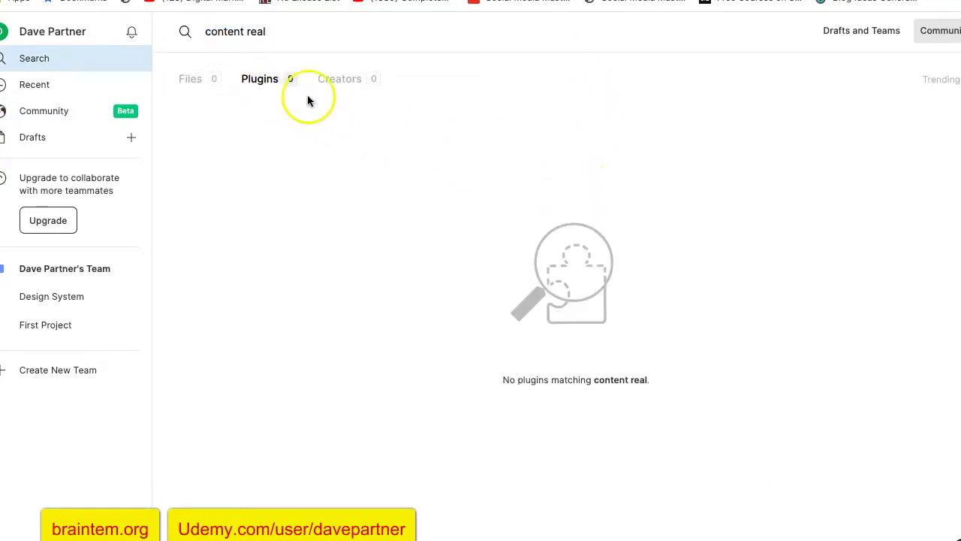
{"action": "left_click", "coordinate": [358, 87]}
Step: Correct the Community search to "content reel" and install Microsoft's Content Reel plugin
{"action": "left_click", "coordinate": [272, 34]}
{"action": "type", "text": "el"}
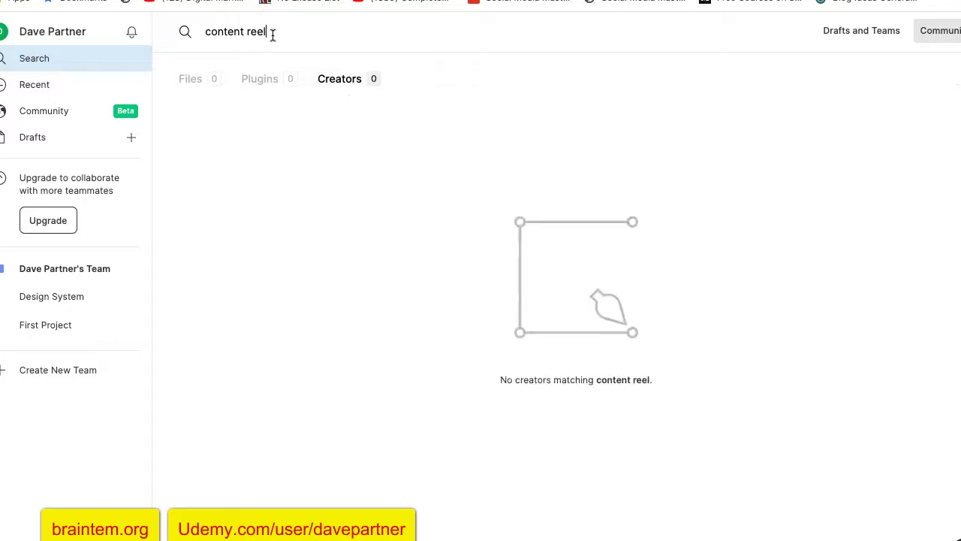
{"action": "left_click", "coordinate": [265, 81]}
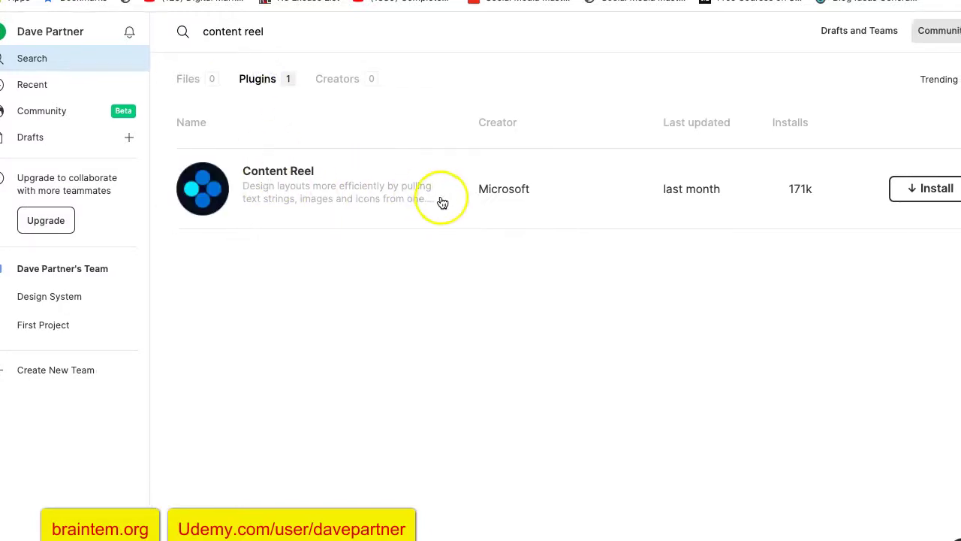
{"action": "left_click", "coordinate": [919, 189]}
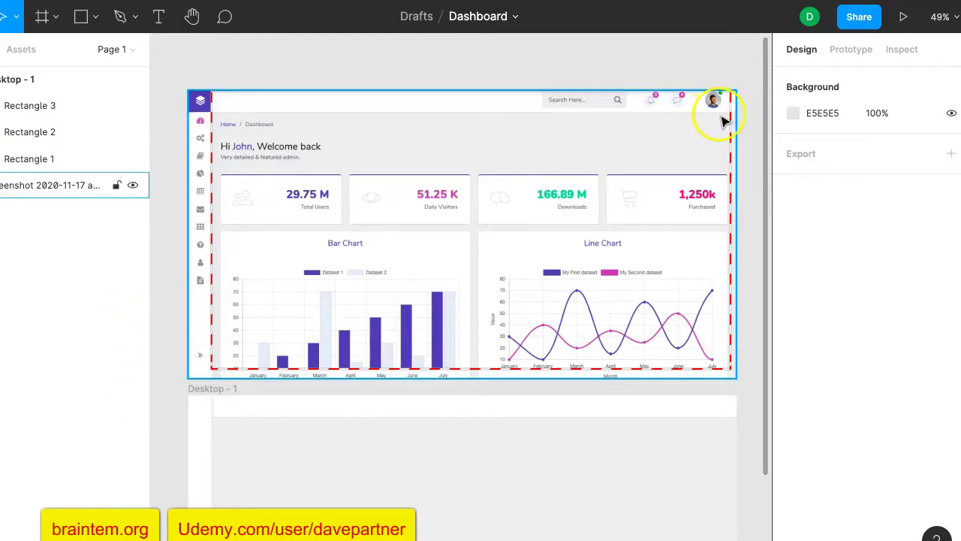
Step: Compare the profile avatar area of the reference screenshot's header with the empty header in the Desktop frame
{"action": "scroll", "coordinate": [706, 217], "scroll_direction": "down", "scroll_amount": 3}
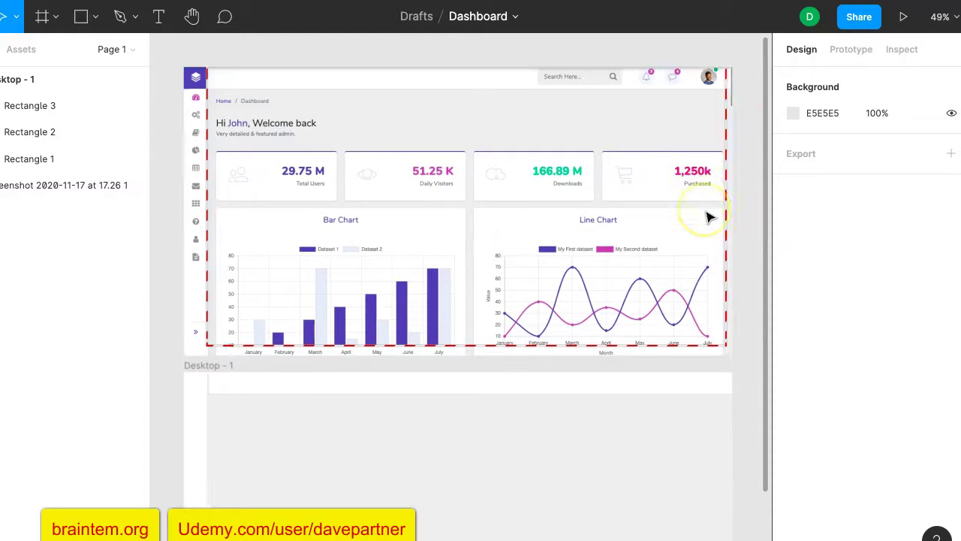
{"action": "scroll", "coordinate": [706, 217], "scroll_direction": "up", "scroll_amount": 2}
{"action": "scroll", "coordinate": [708, 217], "scroll_direction": "right", "scroll_amount": 1}
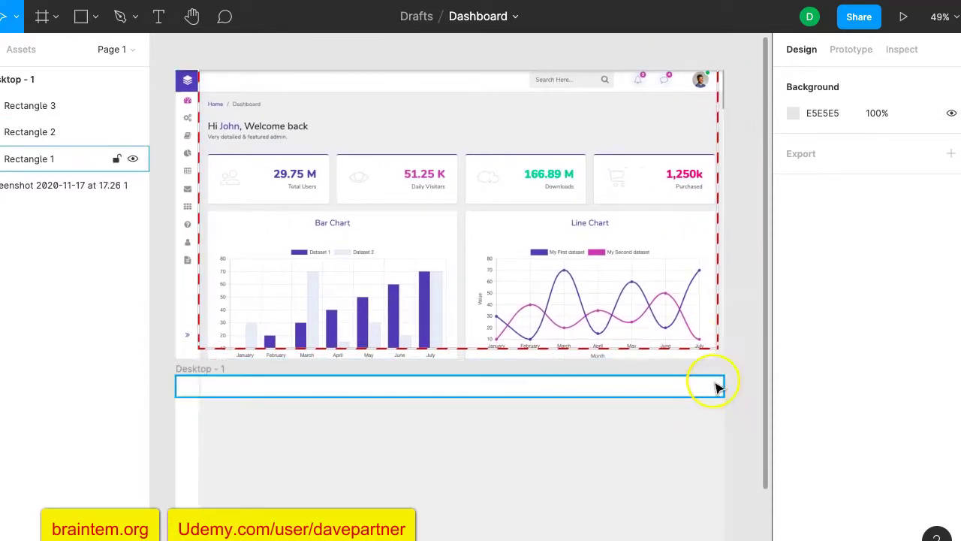
{"action": "scroll", "coordinate": [725, 381], "scroll_direction": "up", "scroll_amount": 2}
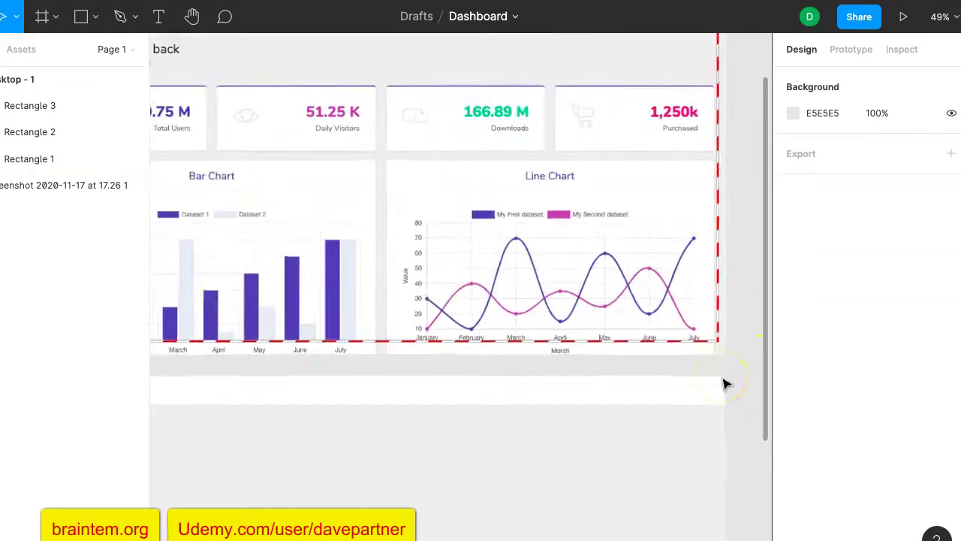
{"action": "scroll", "coordinate": [725, 381], "scroll_direction": "down", "scroll_amount": 4}
{"action": "left_click", "coordinate": [704, 131]}
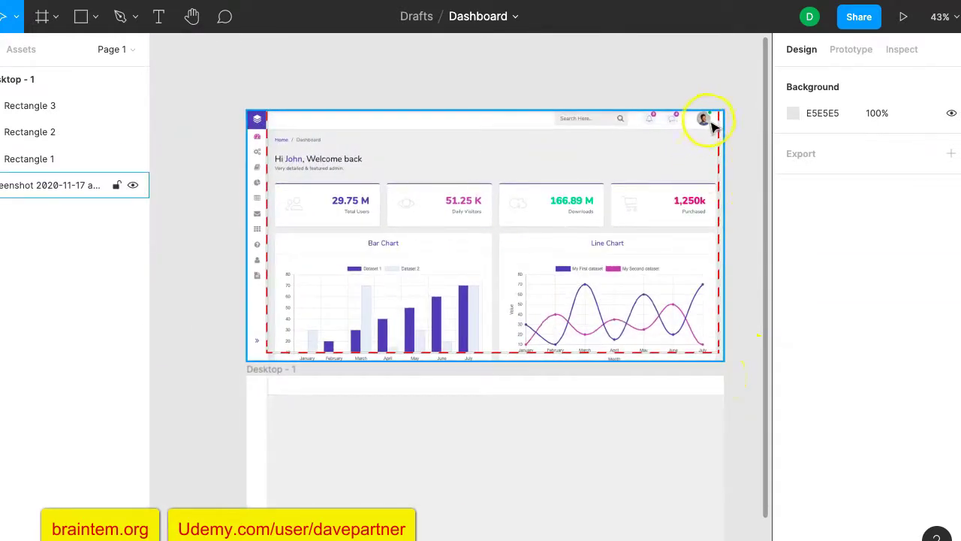
{"action": "left_click", "coordinate": [217, 203]}
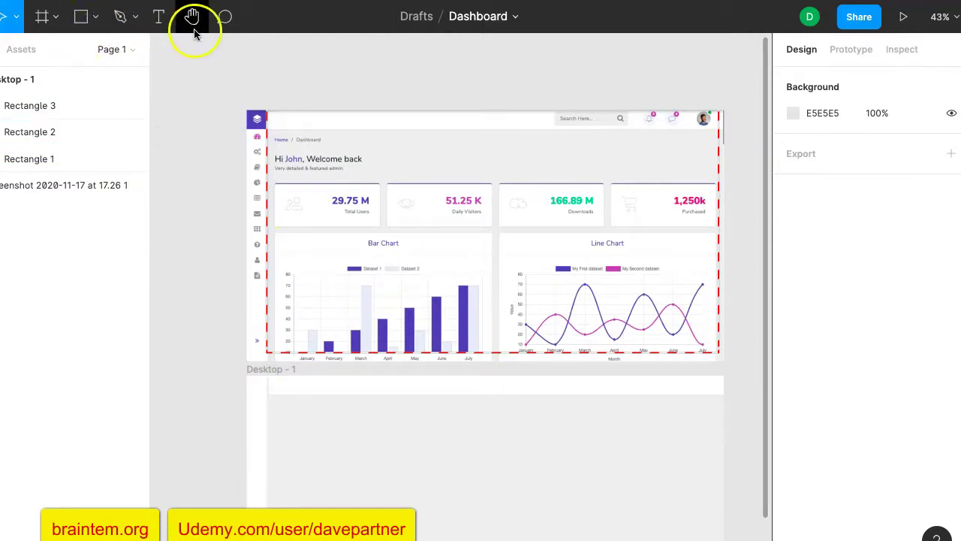
Step: Run the Content Reel plugin with the header rectangle selected
{"action": "right_click", "coordinate": [673, 389]}
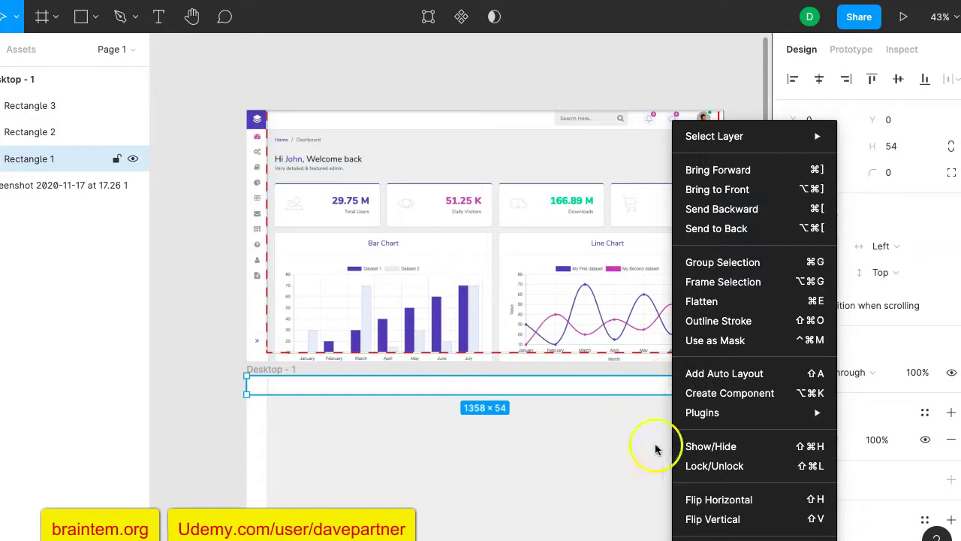
{"action": "mouse_move", "coordinate": [719, 415]}
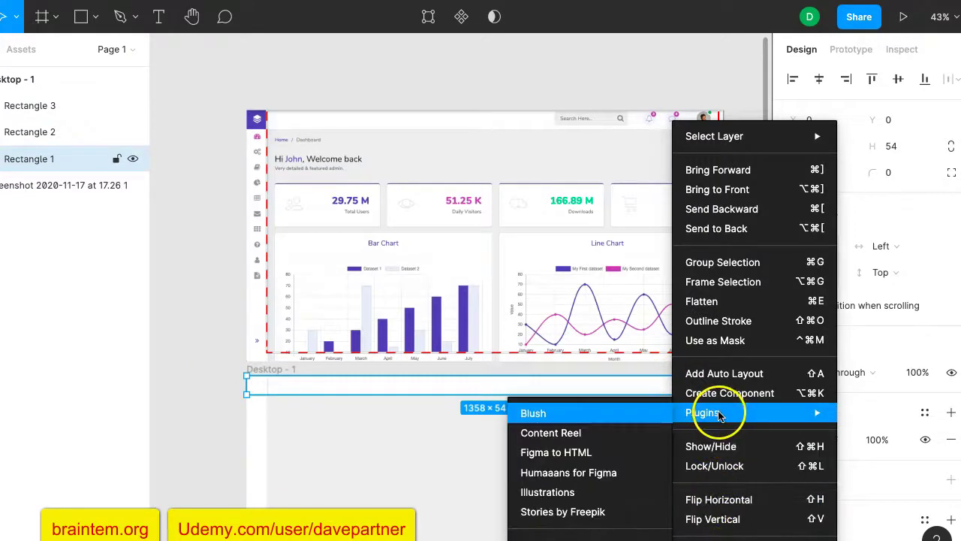
{"action": "left_click", "coordinate": [550, 434]}
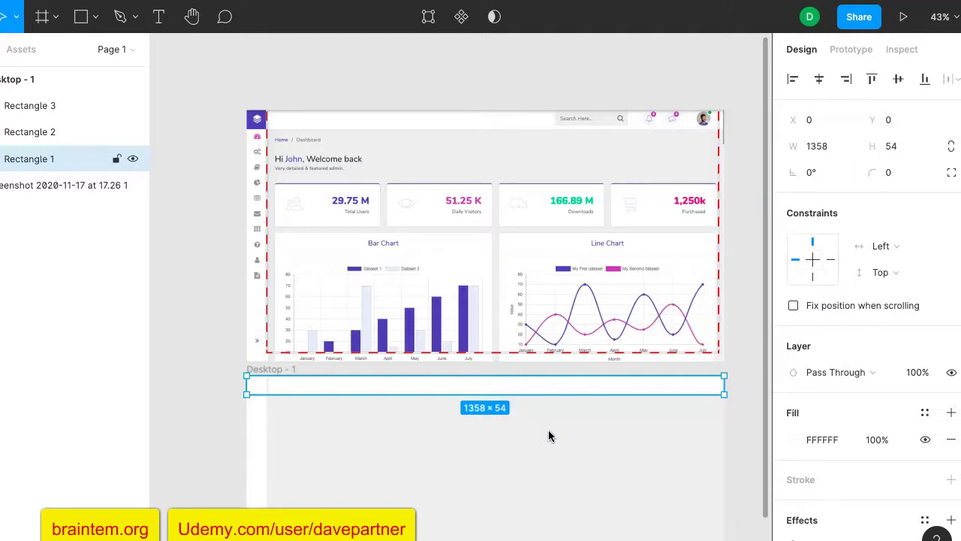
{"action": "scroll", "coordinate": [767, 328], "scroll_direction": "right", "scroll_amount": 3}
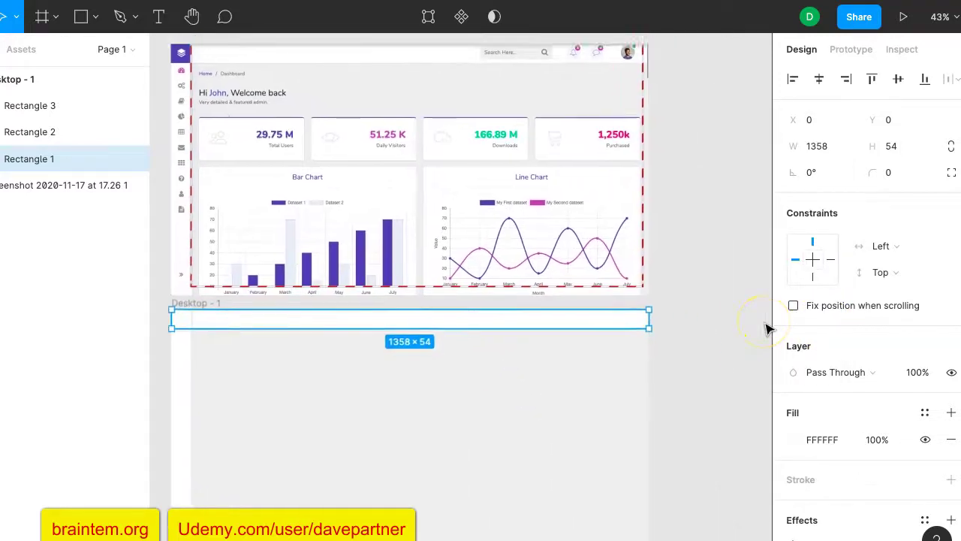
Step: Select the Desktop - 1 frame and run the Content Reel plugin again
{"action": "scroll", "coordinate": [767, 328], "scroll_direction": "down", "scroll_amount": 2}
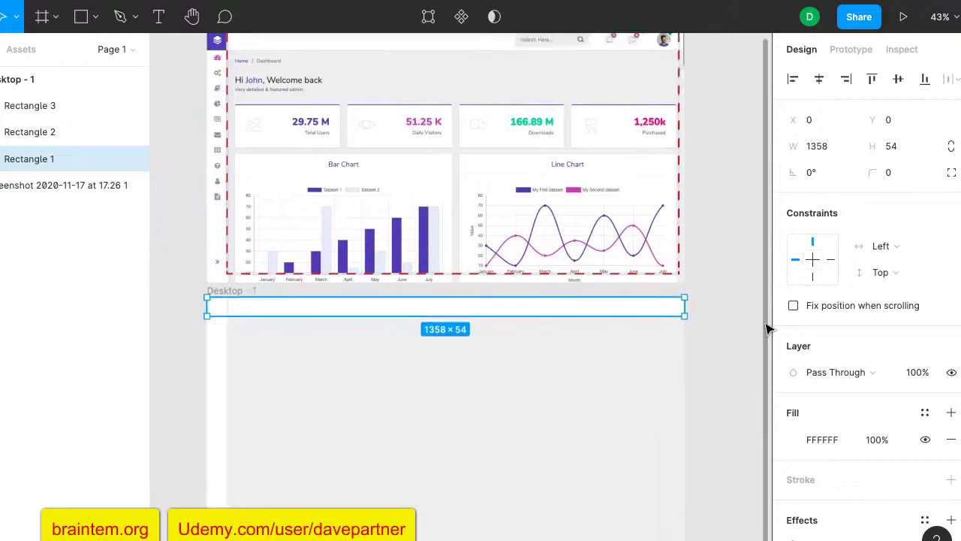
{"action": "scroll", "coordinate": [767, 328], "scroll_direction": "up", "scroll_amount": 3}
{"action": "scroll", "coordinate": [767, 328], "scroll_direction": "down", "scroll_amount": 1}
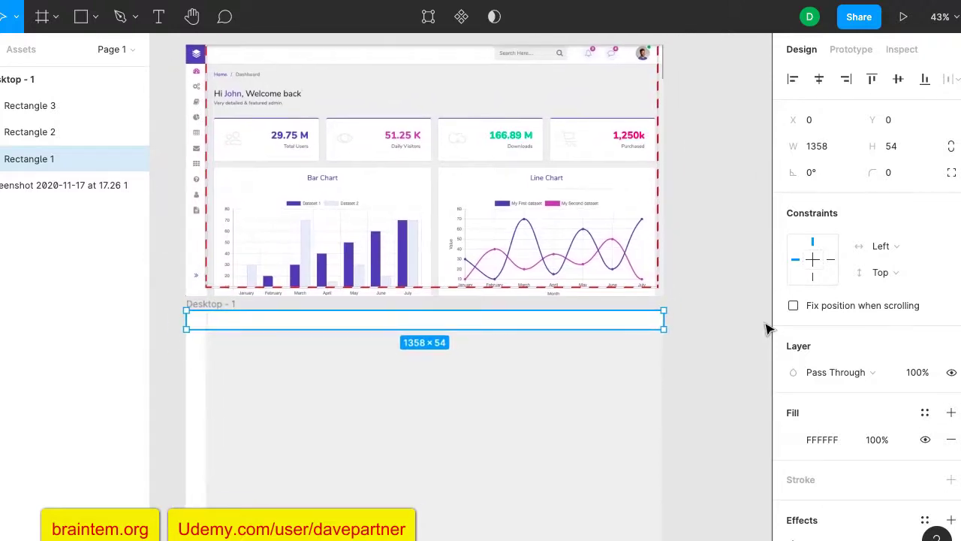
{"action": "scroll", "coordinate": [767, 329], "scroll_direction": "down", "scroll_amount": 1}
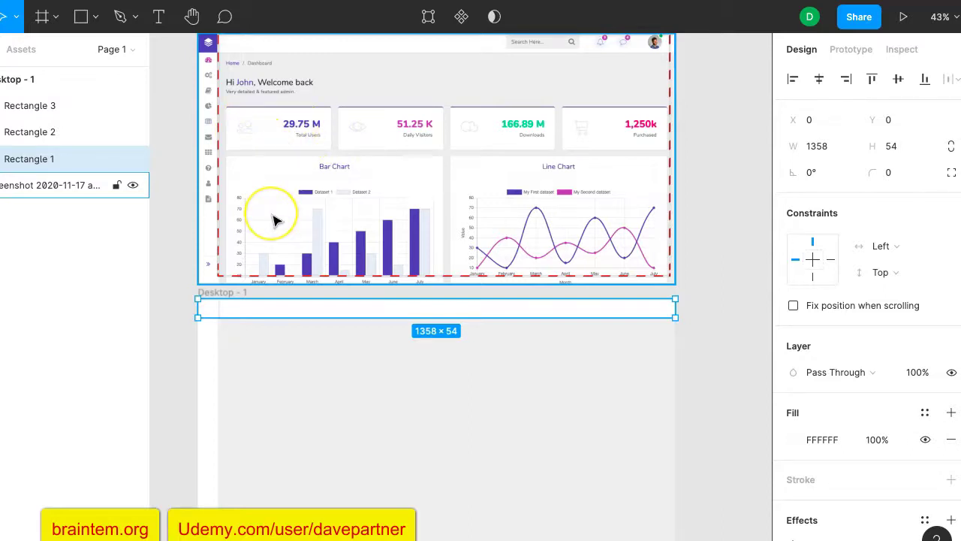
{"action": "scroll", "coordinate": [275, 217], "scroll_direction": "up", "scroll_amount": 2}
{"action": "scroll", "coordinate": [275, 218], "scroll_direction": "left", "scroll_amount": 5}
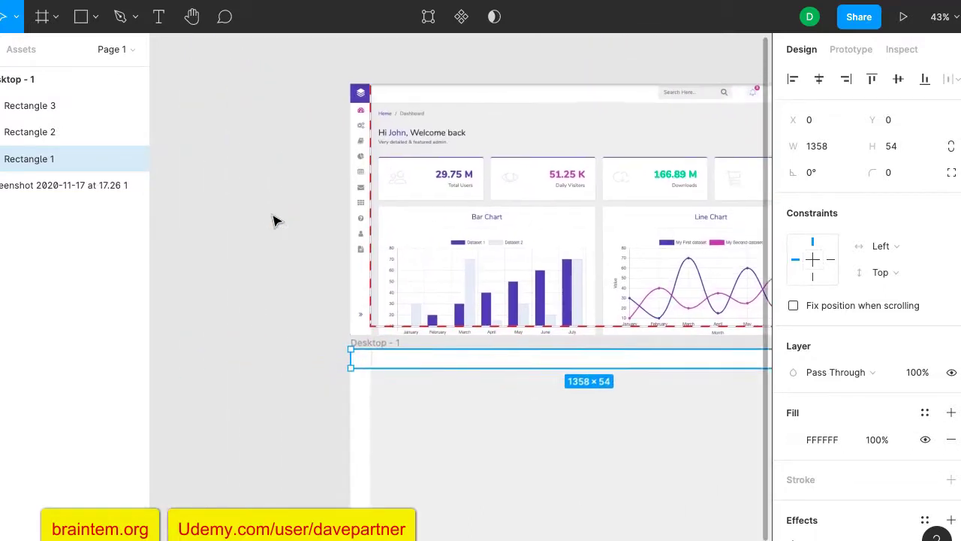
{"action": "left_click", "coordinate": [289, 424]}
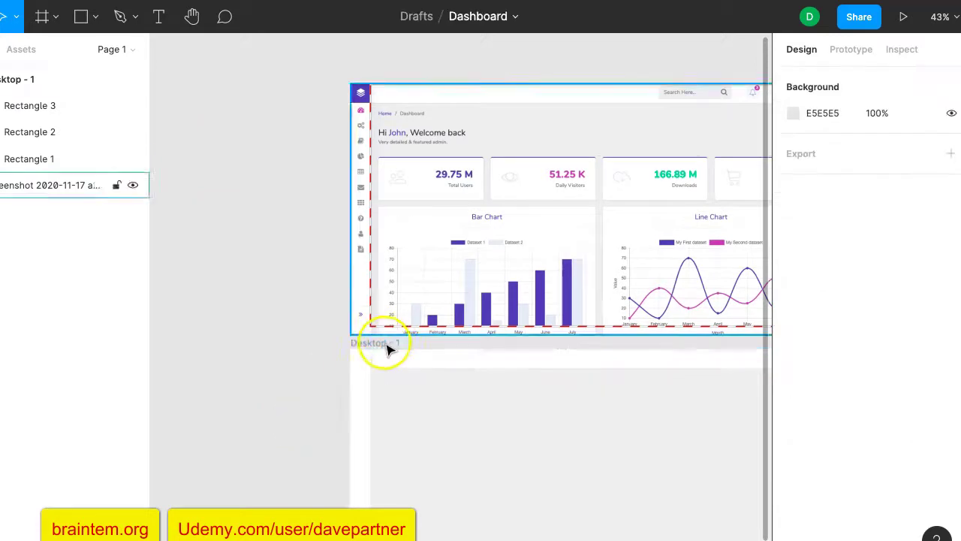
{"action": "left_click", "coordinate": [386, 349]}
{"action": "key", "text": "super+alt+p"}
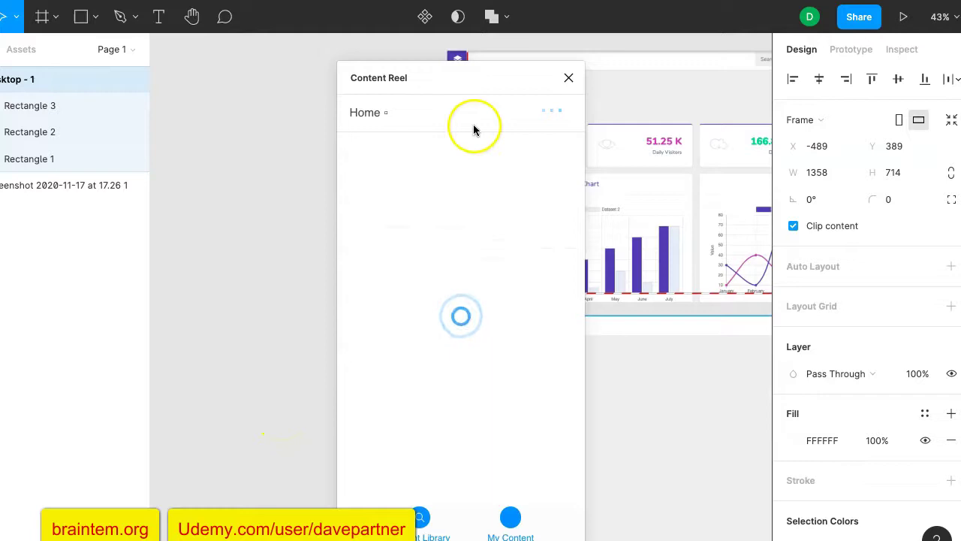
{"action": "left_click_drag", "start_coordinate": [472, 82], "coordinate": [605, 108]}
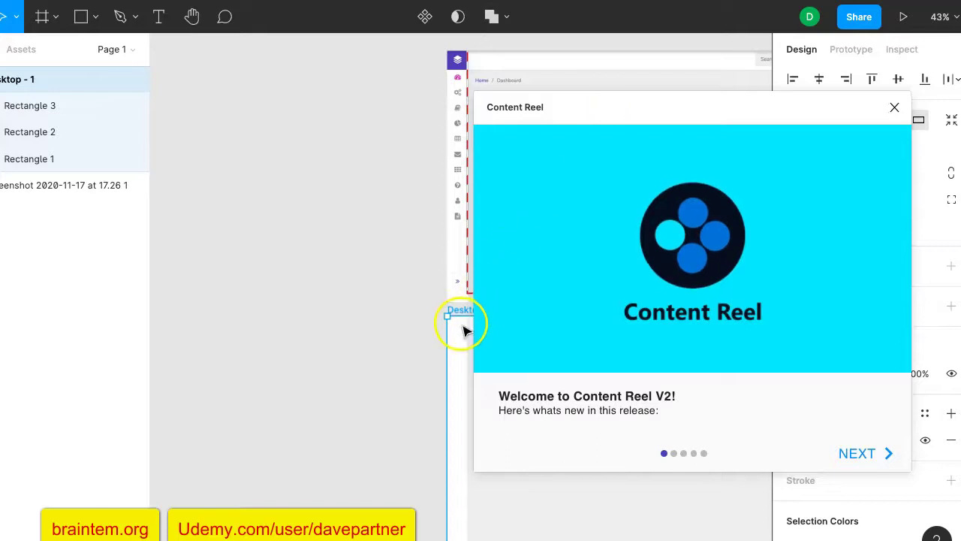
Step: Move the Desktop - 1 frame to the left side of the reference screenshot, at about X -1873, Y -366
{"action": "left_click", "coordinate": [463, 329]}
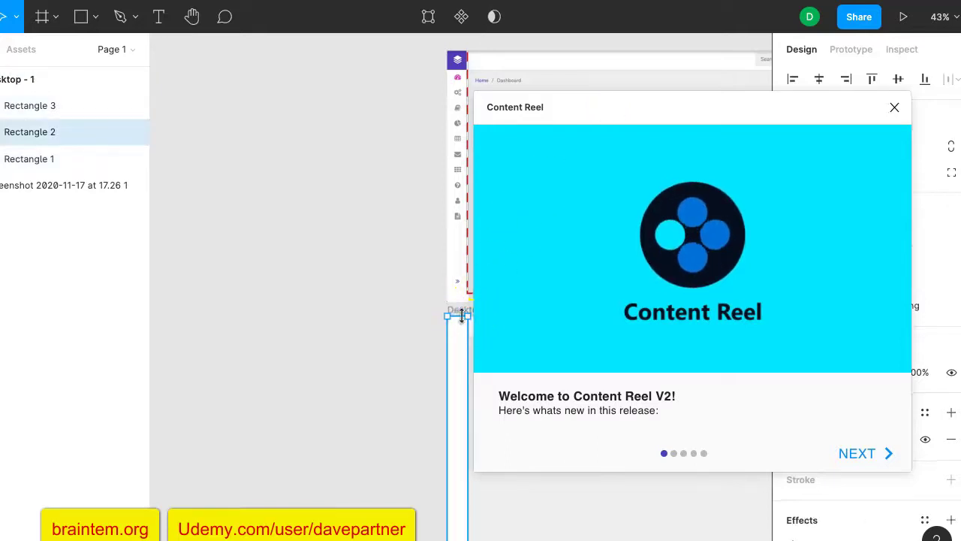
{"action": "left_click", "coordinate": [403, 302]}
{"action": "left_click_drag", "start_coordinate": [590, 111], "coordinate": [220, 111]}
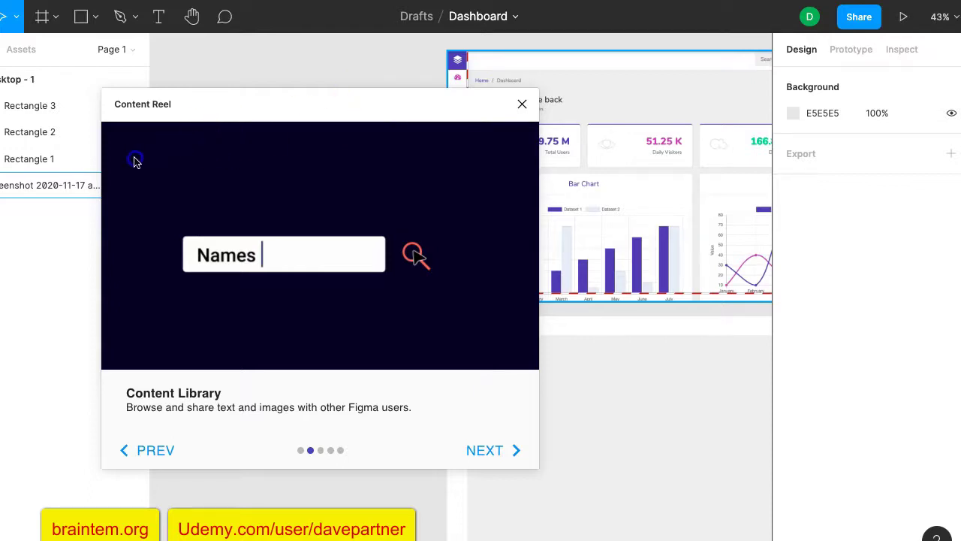
{"action": "left_click_drag", "start_coordinate": [356, 118], "coordinate": [134, 159]}
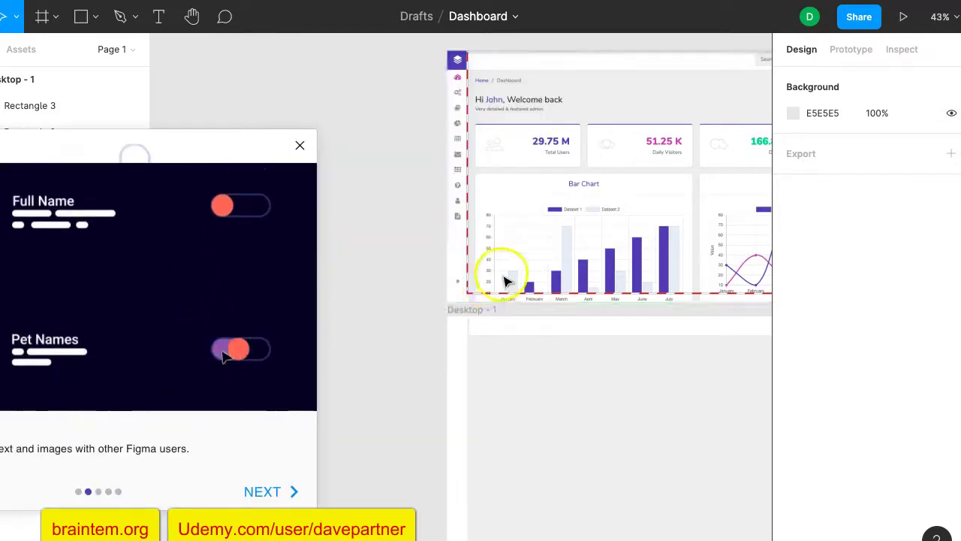
{"action": "left_click", "coordinate": [474, 309]}
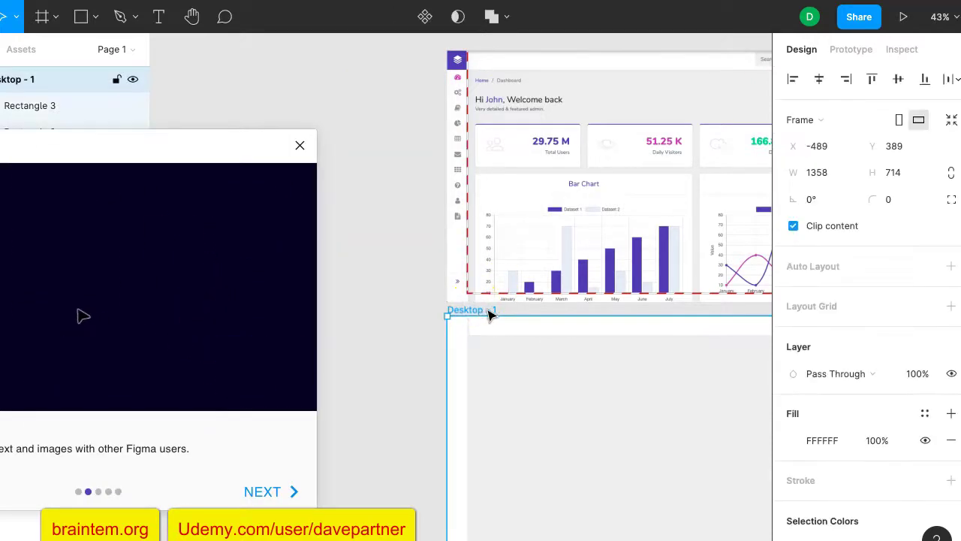
{"action": "left_click_drag", "start_coordinate": [488, 313], "coordinate": [368, 418]}
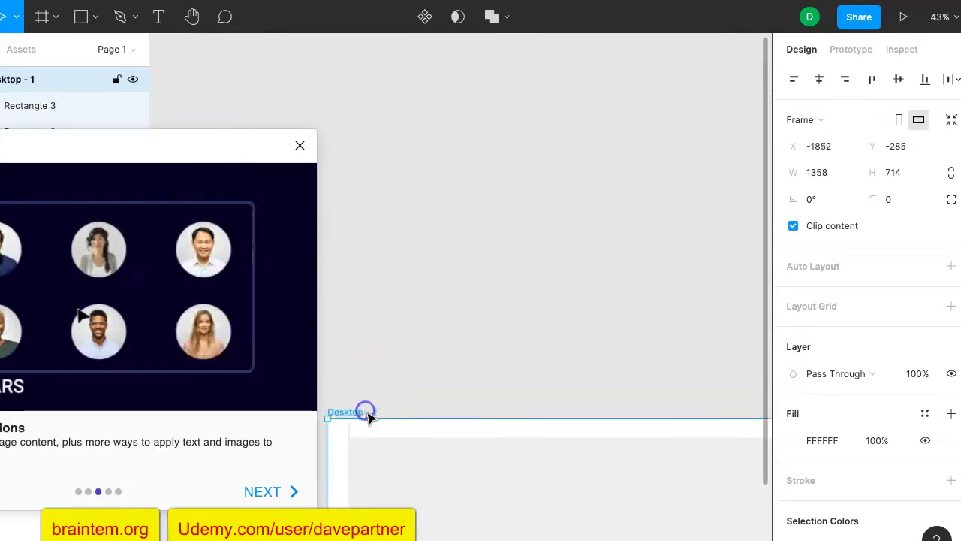
{"action": "scroll", "coordinate": [488, 318], "scroll_direction": "down", "scroll_amount": 5}
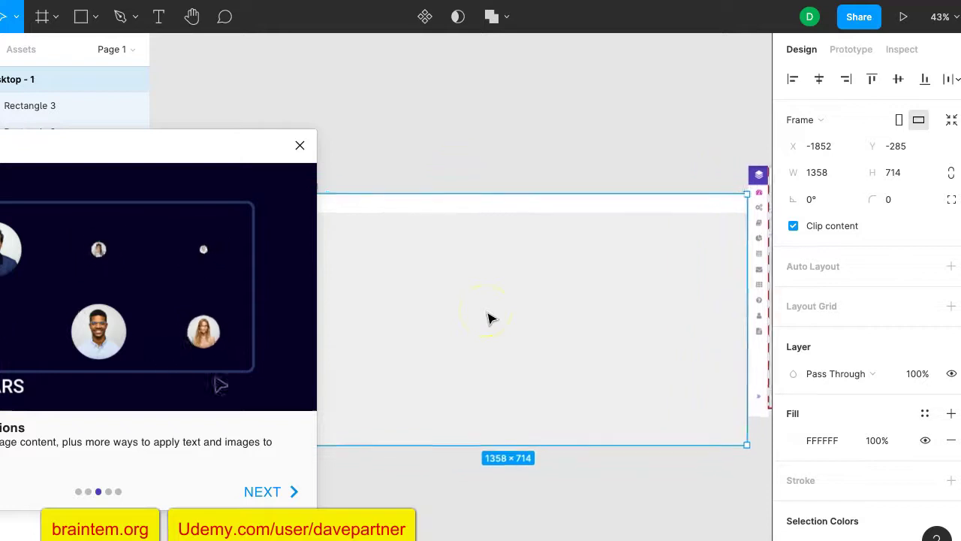
{"action": "scroll", "coordinate": [488, 317], "scroll_direction": "up", "scroll_amount": 1}
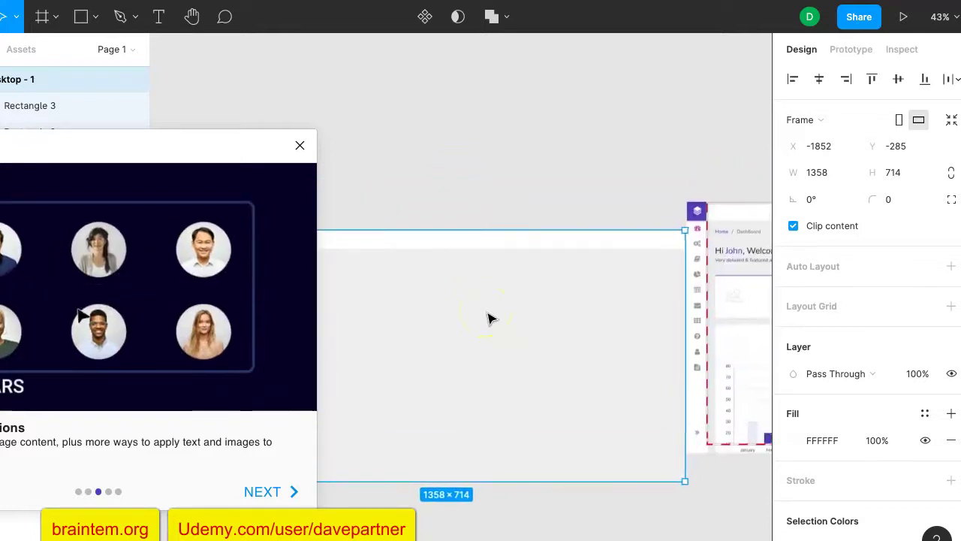
{"action": "scroll", "coordinate": [488, 317], "scroll_direction": "right", "scroll_amount": 5}
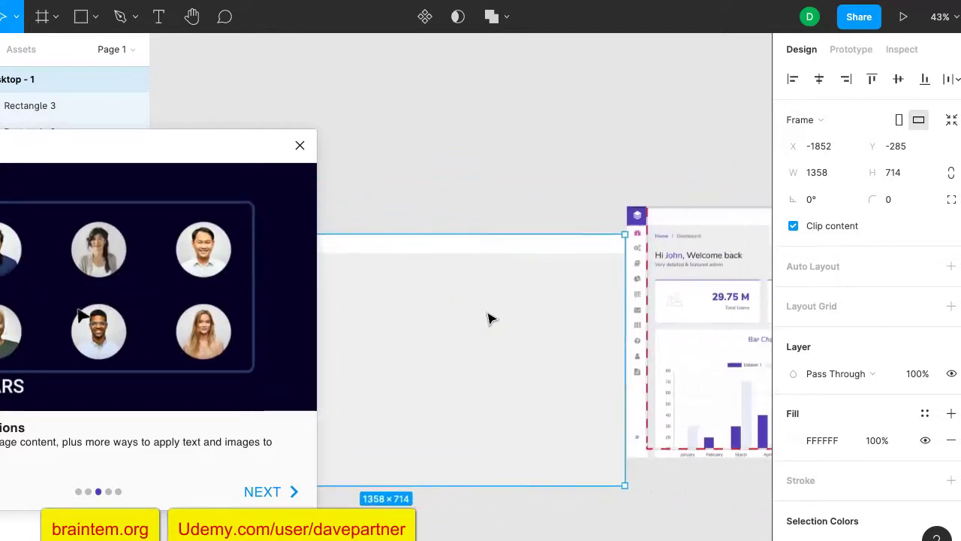
{"action": "left_click_drag", "start_coordinate": [545, 253], "coordinate": [536, 222]}
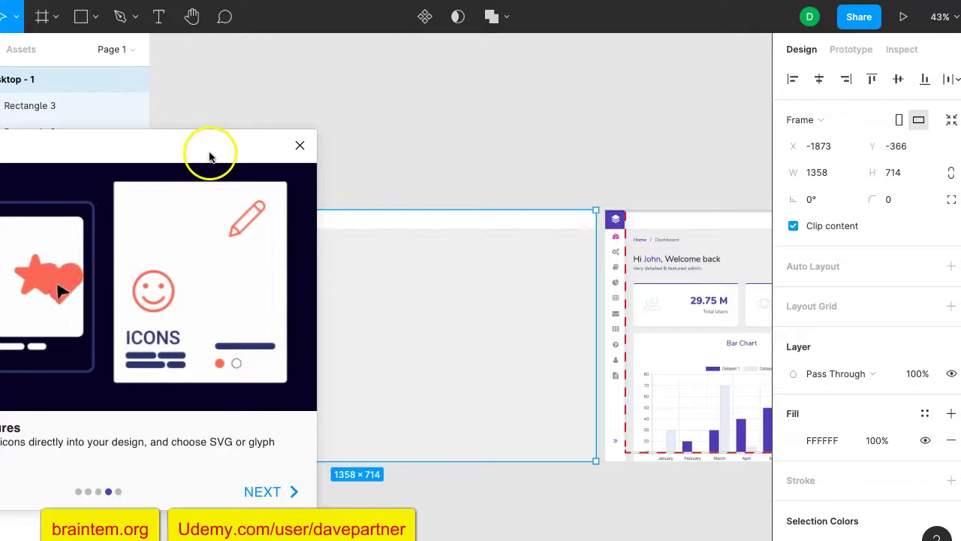
Step: Finish Content Reel's welcome tour without signing in and continue to its home content list
{"action": "left_click_drag", "start_coordinate": [333, 169], "coordinate": [583, 108]}
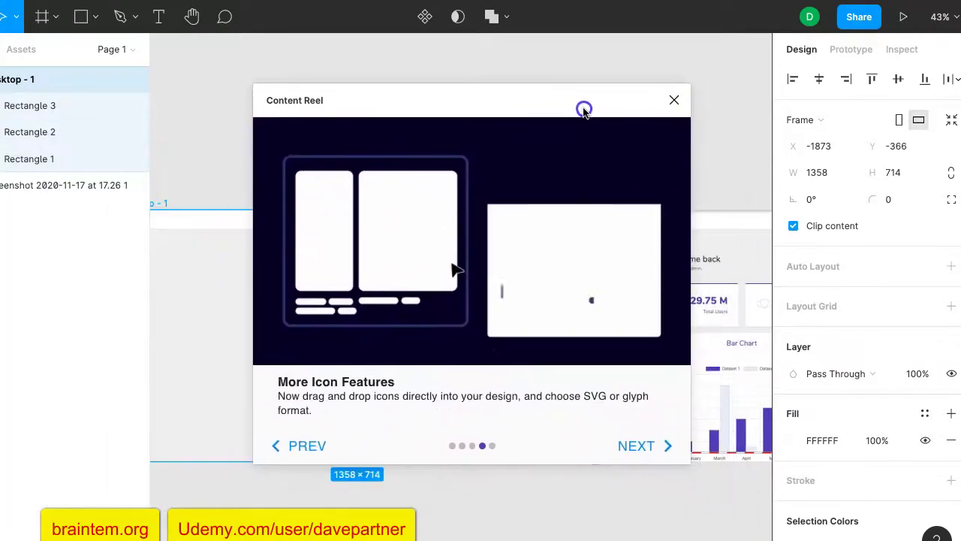
{"action": "left_click", "coordinate": [647, 446]}
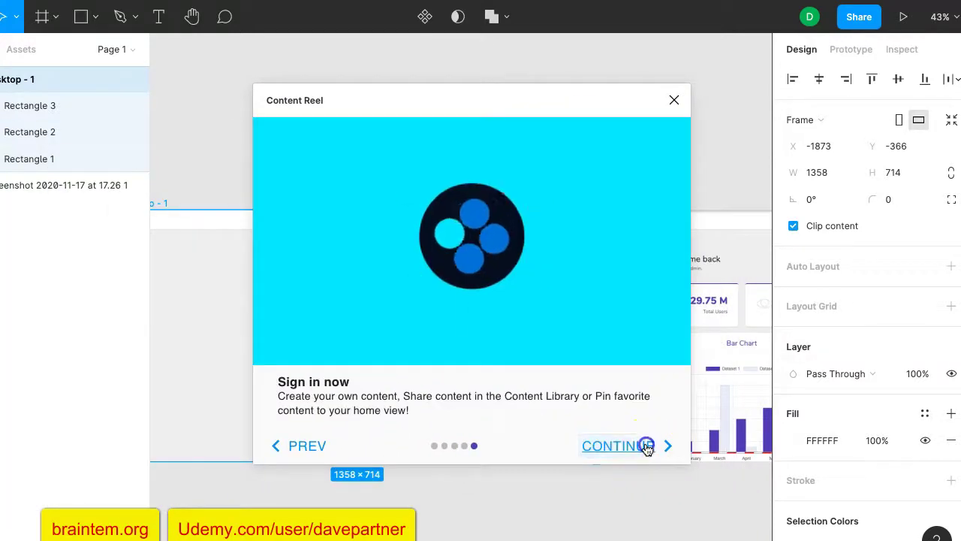
{"action": "left_click", "coordinate": [647, 446]}
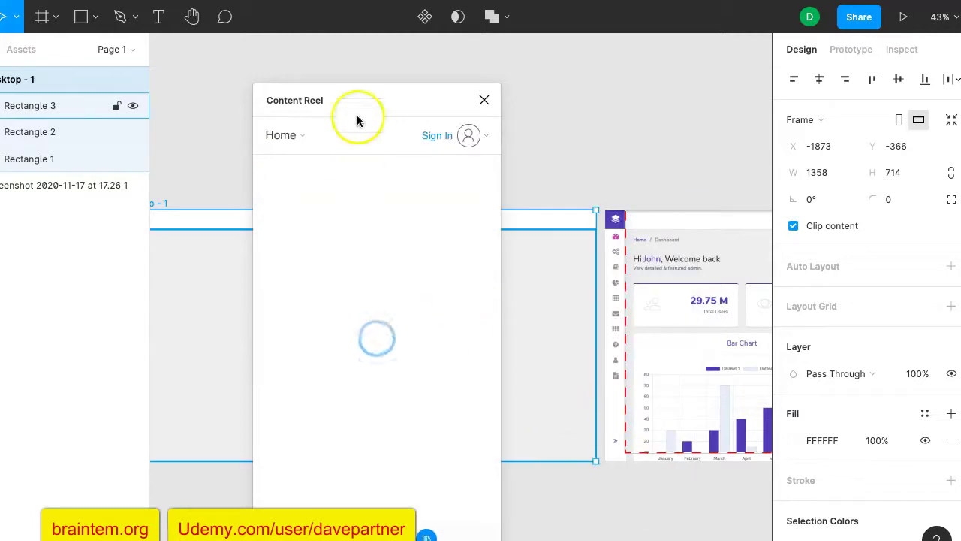
{"action": "left_click_drag", "start_coordinate": [385, 96], "coordinate": [348, 82]}
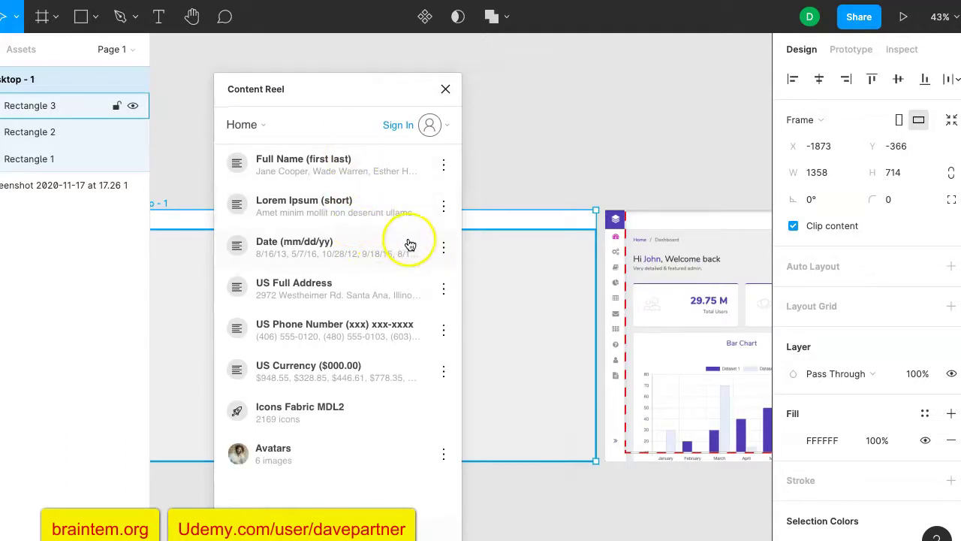
Step: Try to place an image from Content Reel's Avatars set directly onto the right end of the frame's header
{"action": "left_click", "coordinate": [544, 188]}
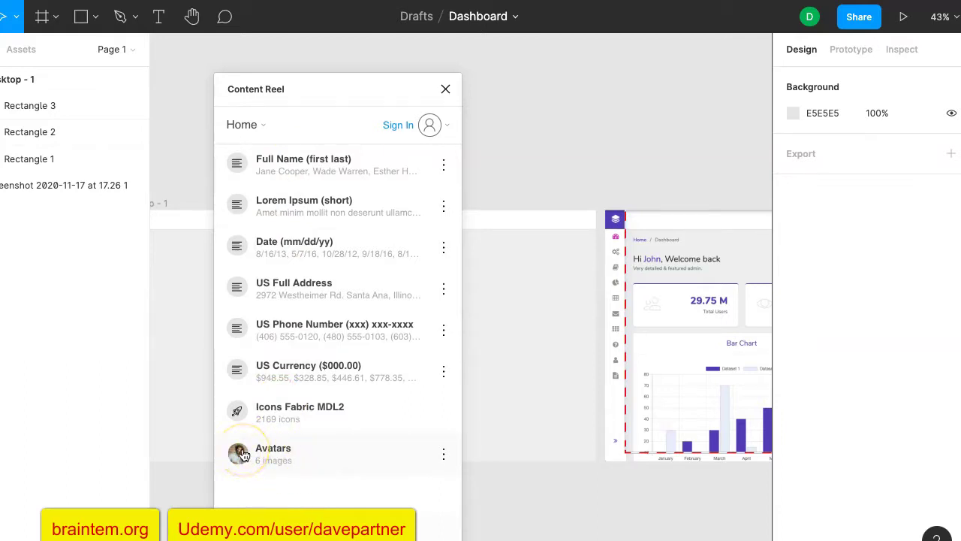
{"action": "left_click_drag", "start_coordinate": [384, 402], "coordinate": [577, 218]}
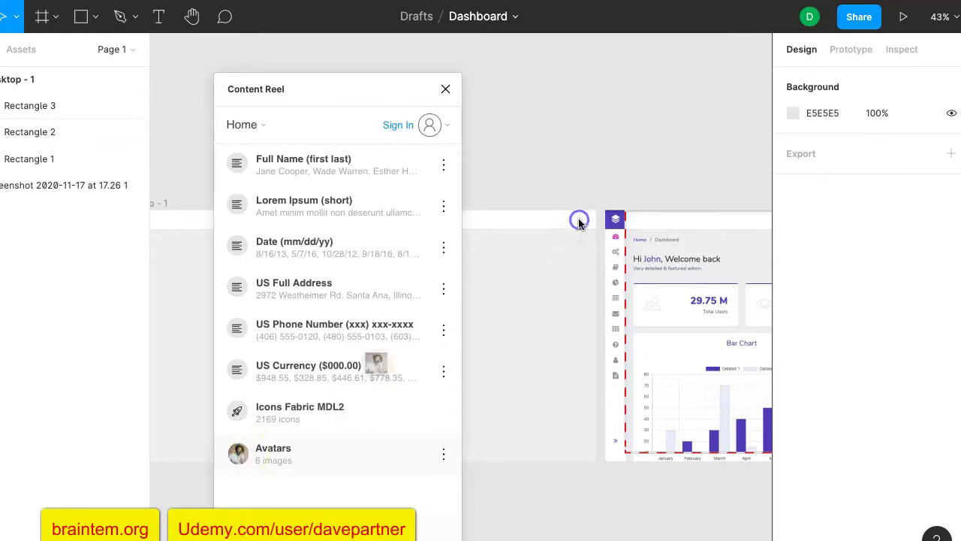
{"action": "left_click_drag", "start_coordinate": [250, 471], "coordinate": [579, 217]}
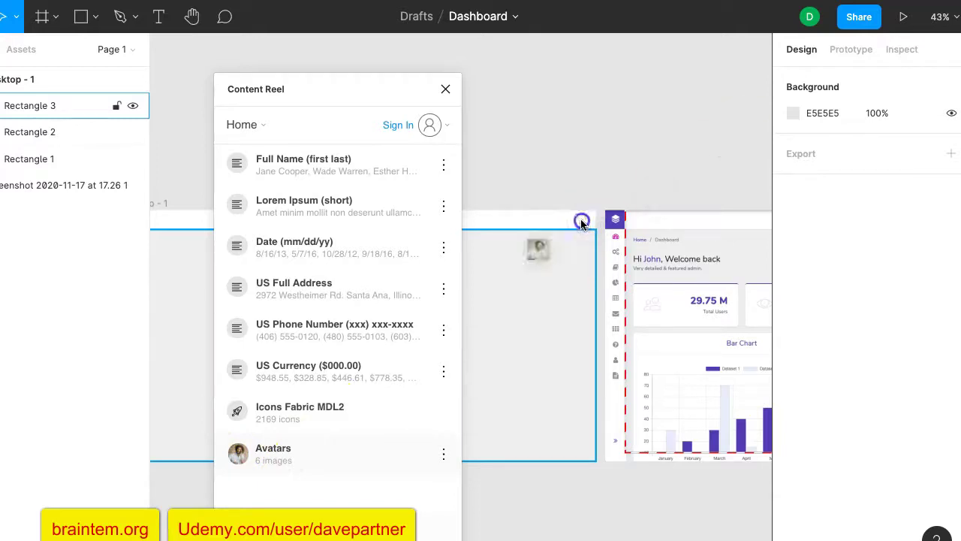
{"action": "left_click", "coordinate": [289, 95]}
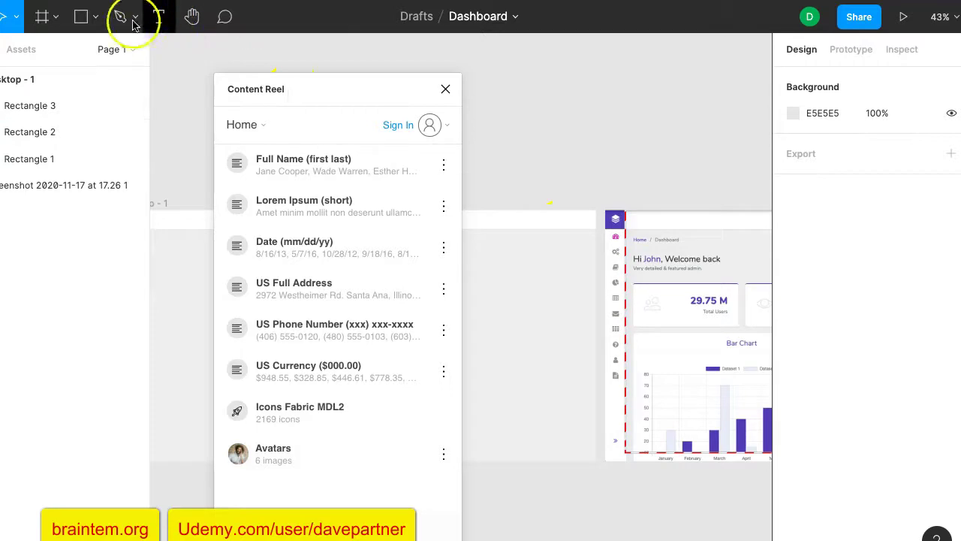
Step: Draw a circle of about 38 × 38 near the right end of the header, positioned at about X 1260, Y 8
{"action": "left_click", "coordinate": [99, 19]}
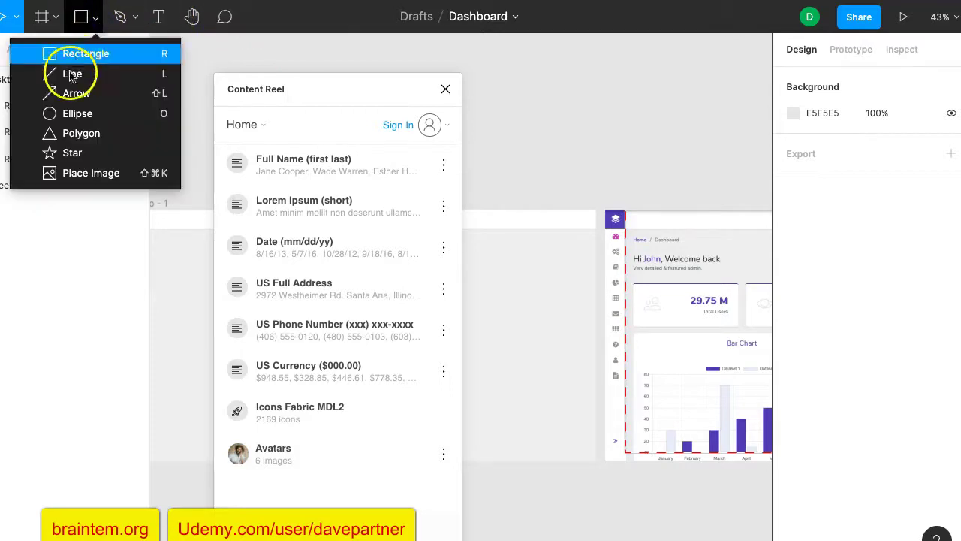
{"action": "left_click", "coordinate": [67, 115]}
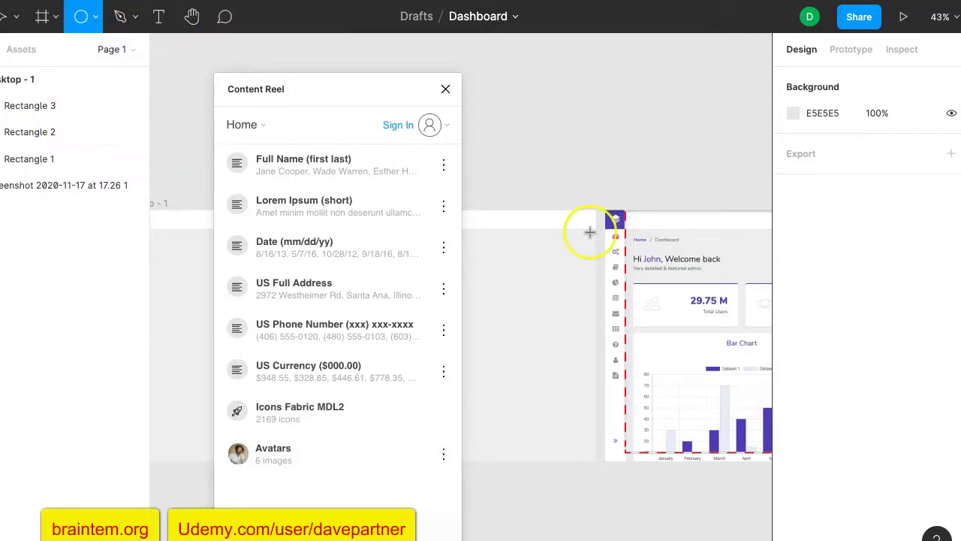
{"action": "scroll", "coordinate": [585, 229], "scroll_direction": "up", "scroll_amount": 5}
{"action": "scroll", "coordinate": [577, 217], "scroll_direction": "up", "scroll_amount": 3}
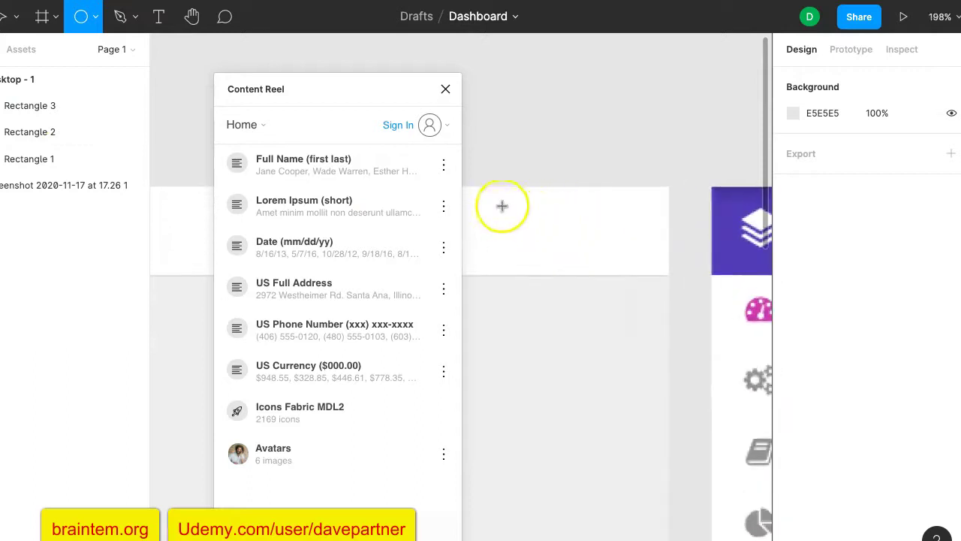
{"action": "left_click_drag", "start_coordinate": [502, 203], "coordinate": [587, 253]}
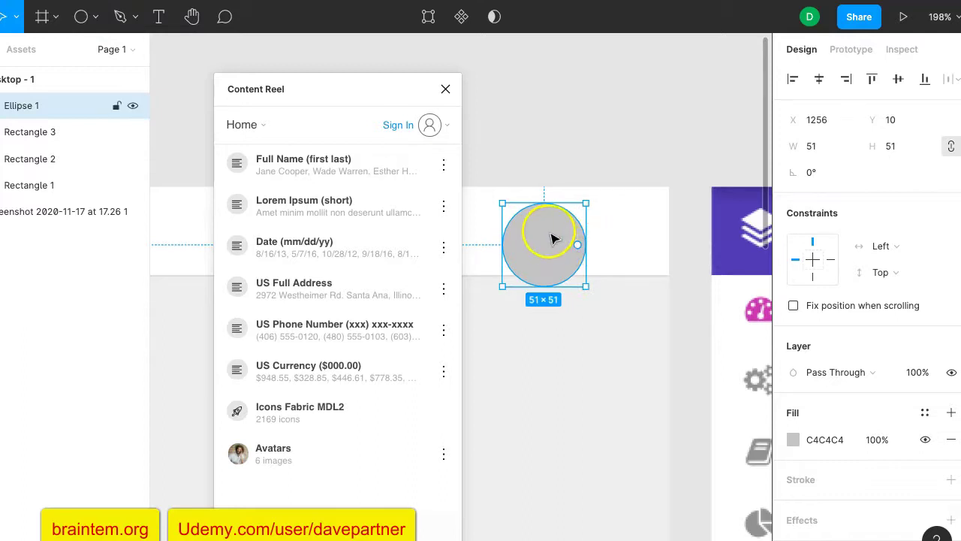
{"action": "left_click_drag", "start_coordinate": [586, 286], "coordinate": [564, 263]}
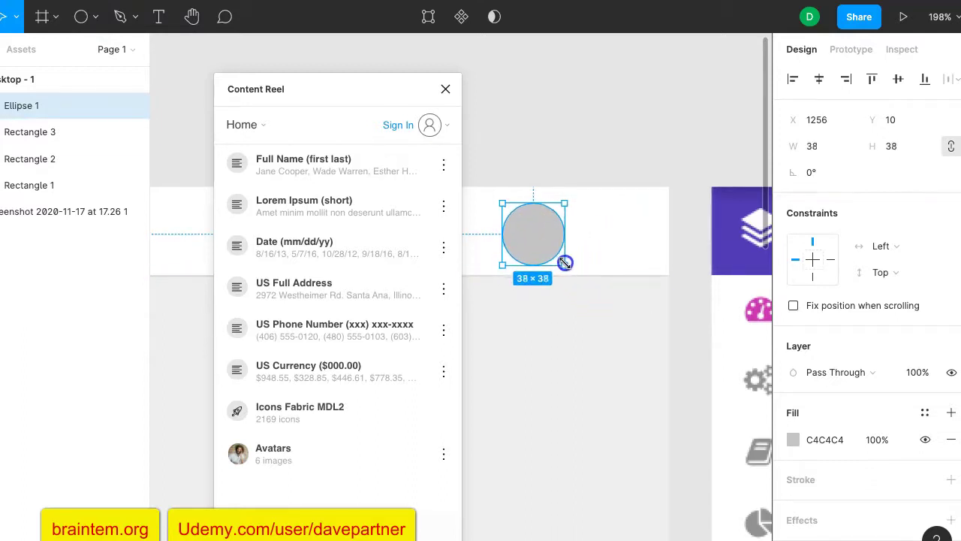
{"action": "left_click_drag", "start_coordinate": [543, 247], "coordinate": [546, 234]}
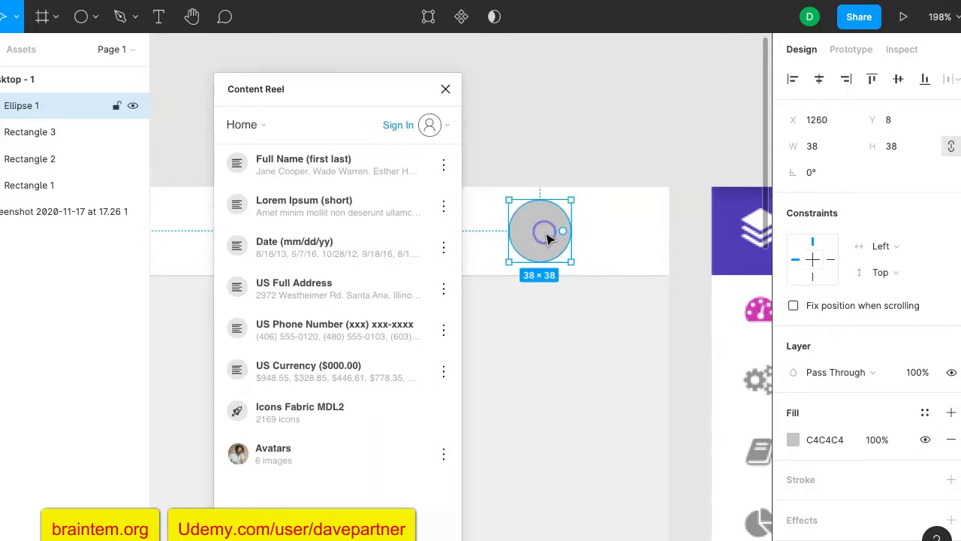
Step: Fill the header circle from Content Reel's Avatars set, cycling to the portrait with blue glasses, and close the plugin
{"action": "left_click", "coordinate": [290, 447]}
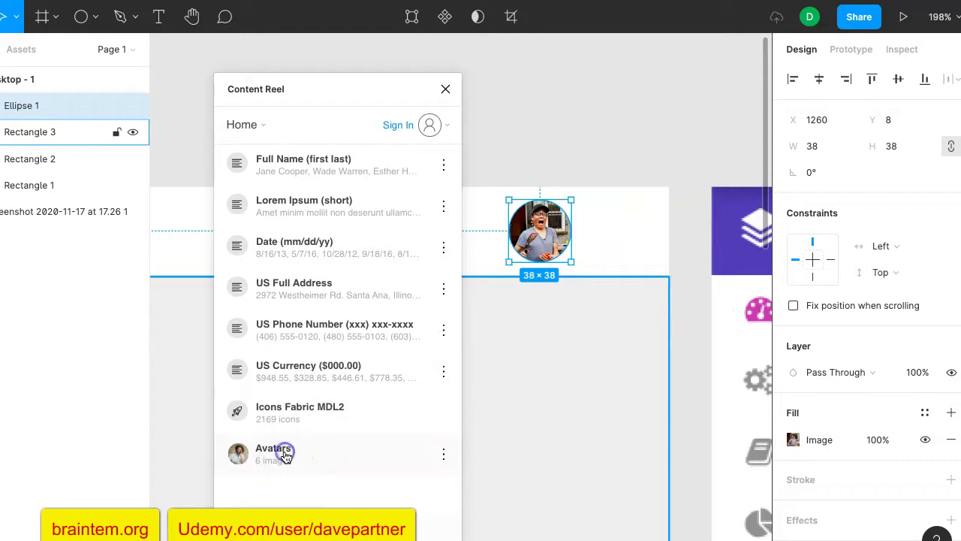
{"action": "left_click", "coordinate": [285, 454]}
{"action": "left_click", "coordinate": [285, 454]}
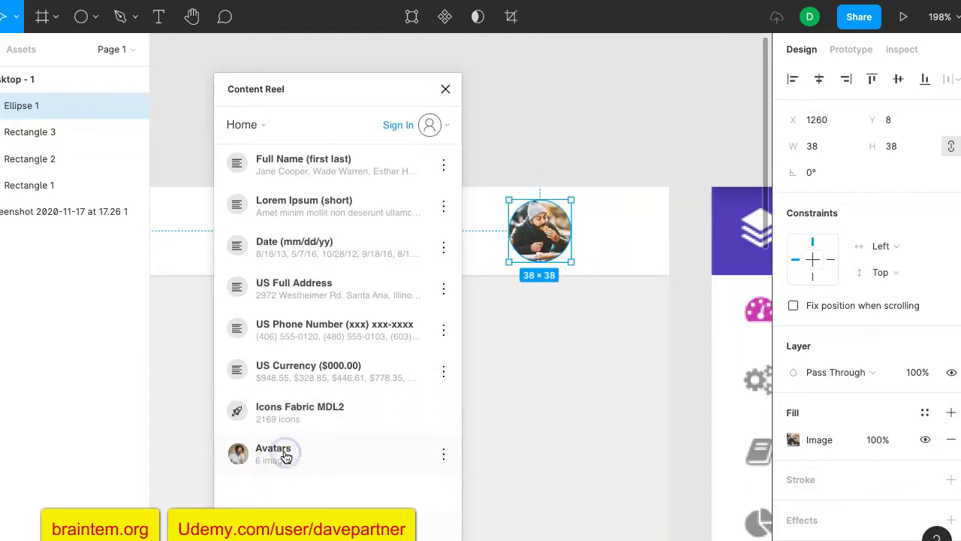
{"action": "left_click", "coordinate": [270, 453]}
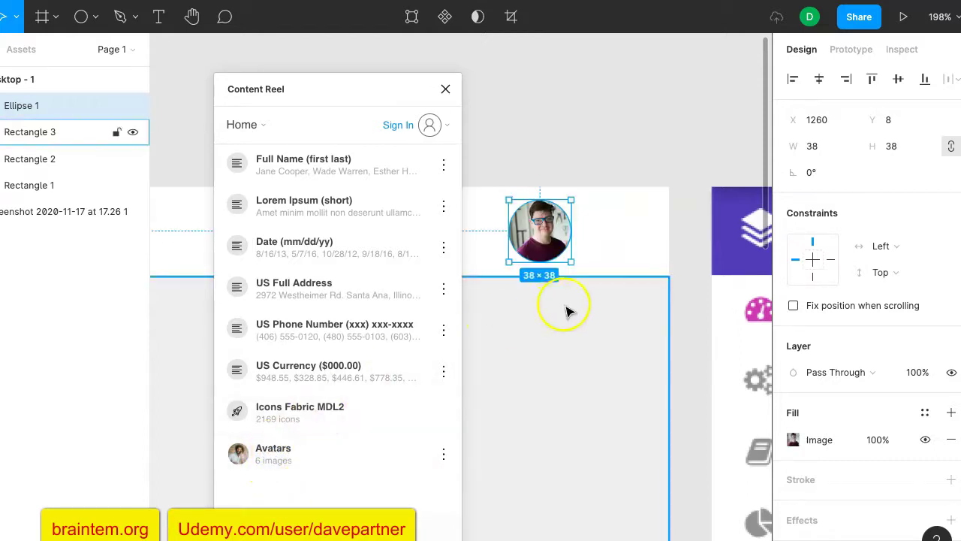
{"action": "left_click", "coordinate": [445, 91]}
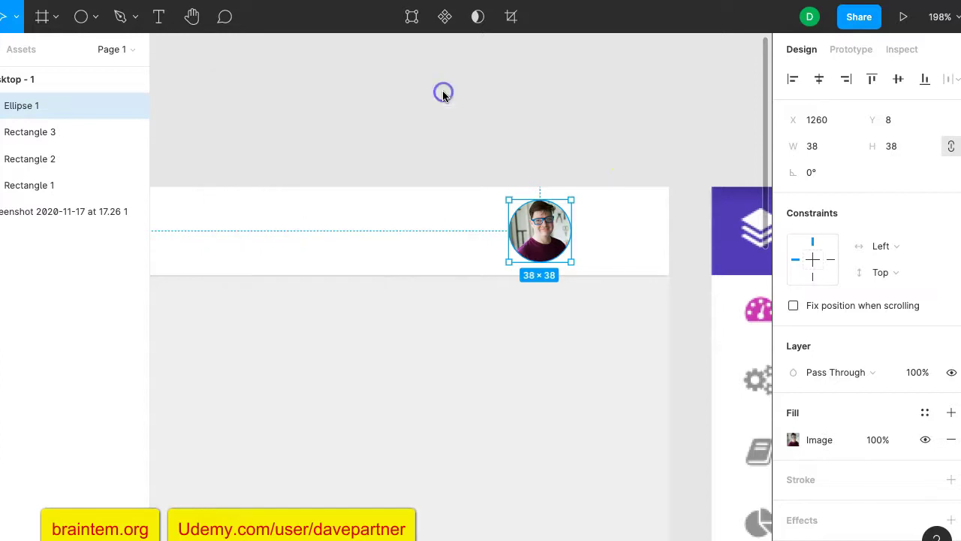
{"action": "left_click", "coordinate": [517, 159]}
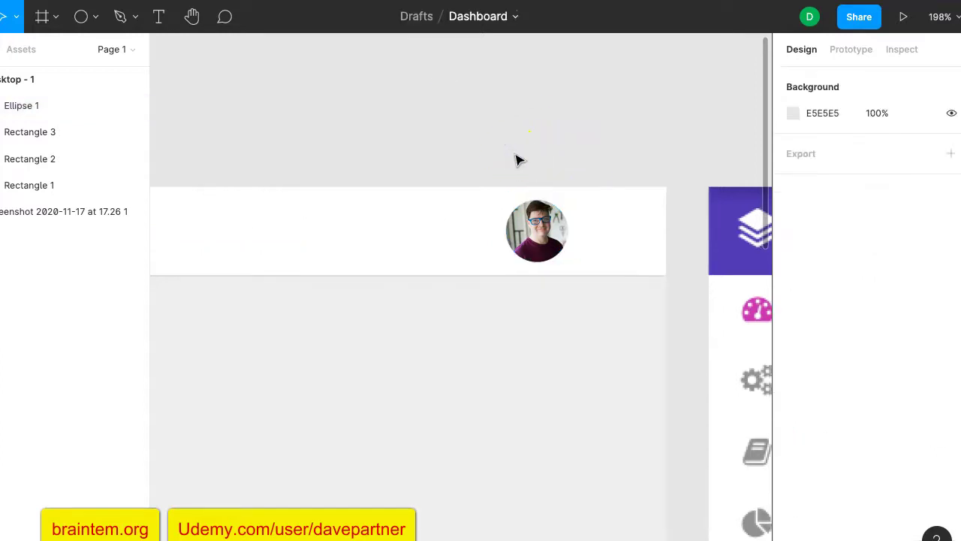
Step: Examine the search box, notification icons and avatar in the reference screenshot's header and compare them with the frame's header
{"action": "scroll", "coordinate": [516, 159], "scroll_direction": "down", "scroll_amount": 5}
{"action": "scroll", "coordinate": [517, 159], "scroll_direction": "down", "scroll_amount": 10}
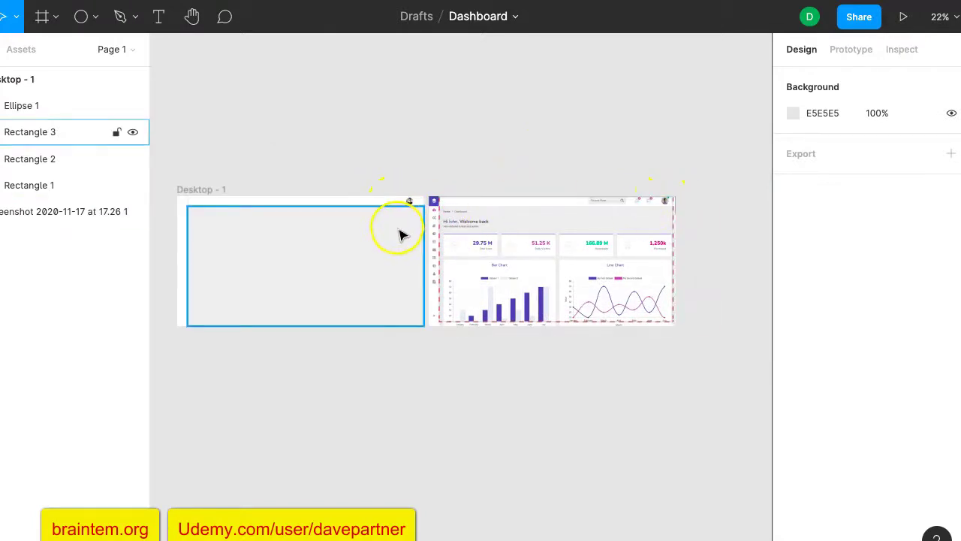
{"action": "scroll", "coordinate": [401, 234], "scroll_direction": "up", "scroll_amount": 3}
{"action": "scroll", "coordinate": [401, 235], "scroll_direction": "right", "scroll_amount": 3}
{"action": "scroll", "coordinate": [400, 235], "scroll_direction": "up", "scroll_amount": 1}
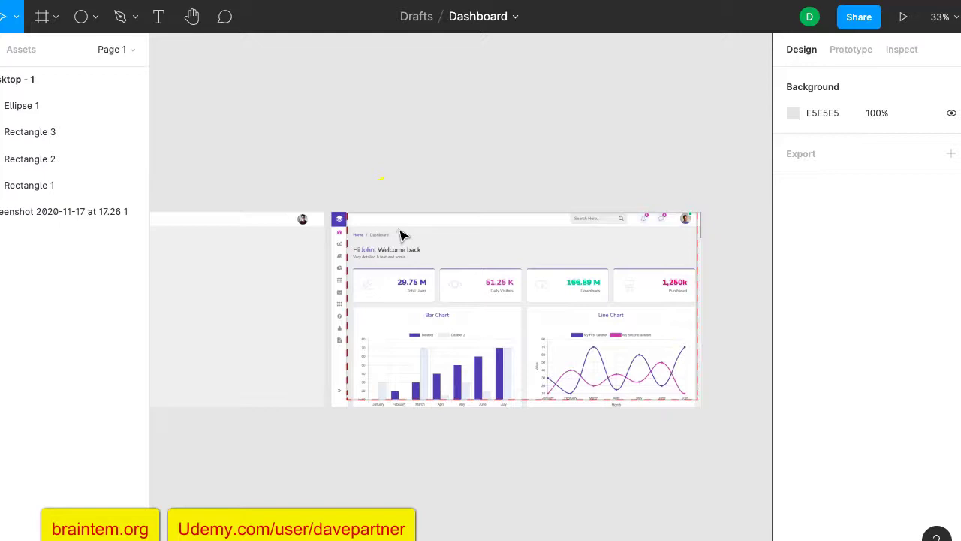
{"action": "scroll", "coordinate": [637, 208], "scroll_direction": "right", "scroll_amount": 3}
{"action": "scroll", "coordinate": [601, 229], "scroll_direction": "up", "scroll_amount": 1}
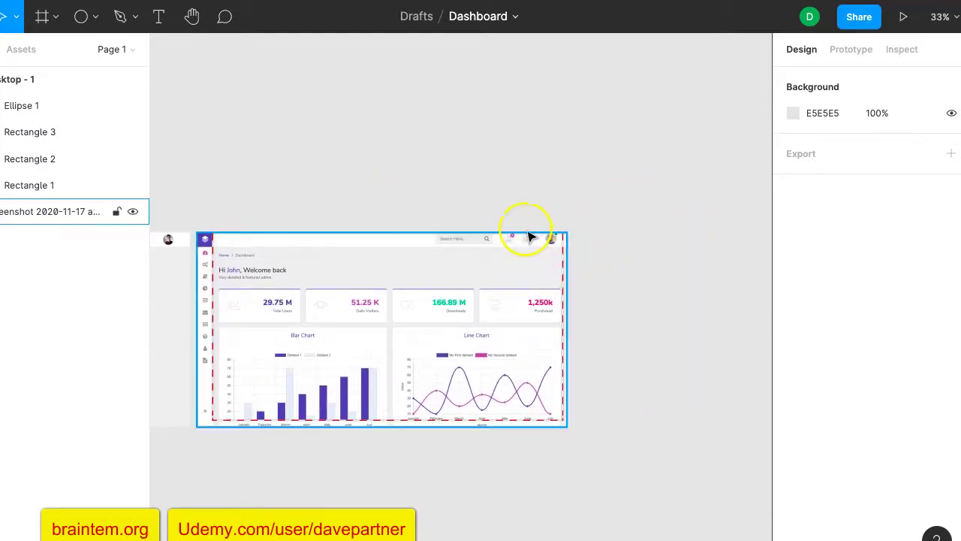
{"action": "scroll", "coordinate": [529, 237], "scroll_direction": "up", "scroll_amount": 5}
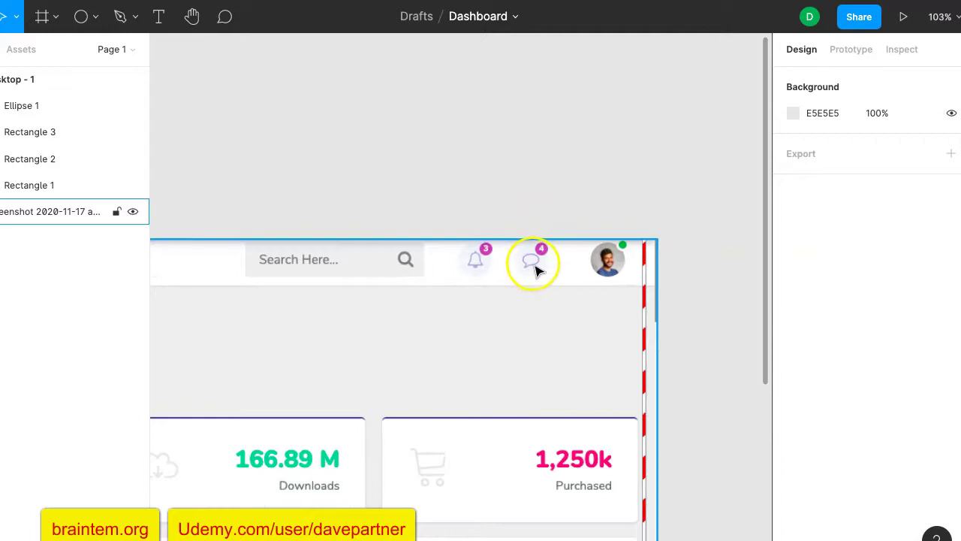
{"action": "scroll", "coordinate": [467, 280], "scroll_direction": "left", "scroll_amount": 10}
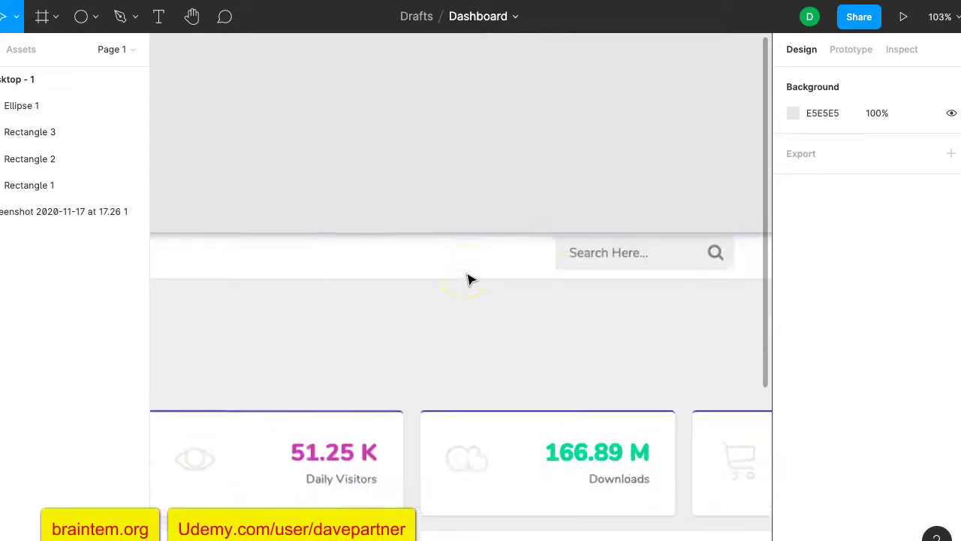
{"action": "scroll", "coordinate": [467, 279], "scroll_direction": "left", "scroll_amount": 10}
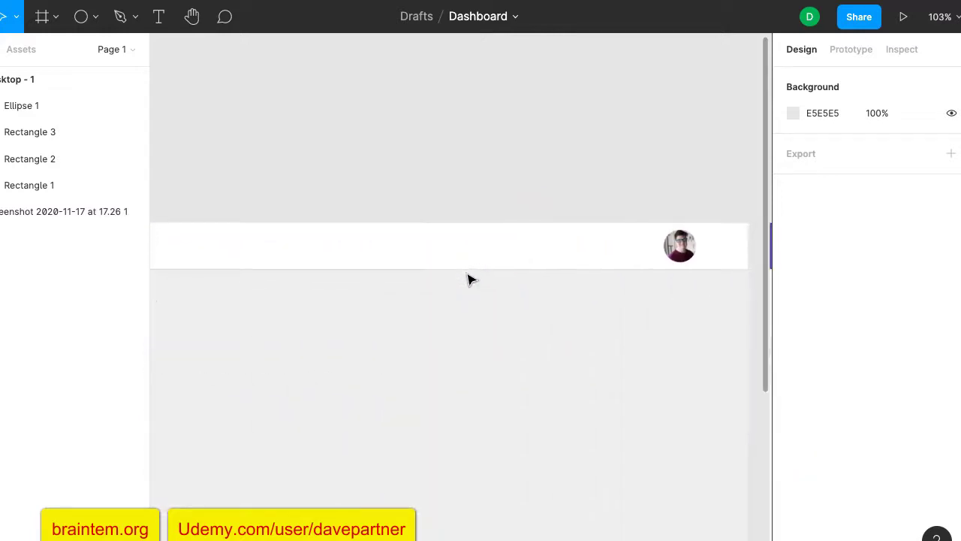
{"action": "scroll", "coordinate": [467, 279], "scroll_direction": "right", "scroll_amount": 3}
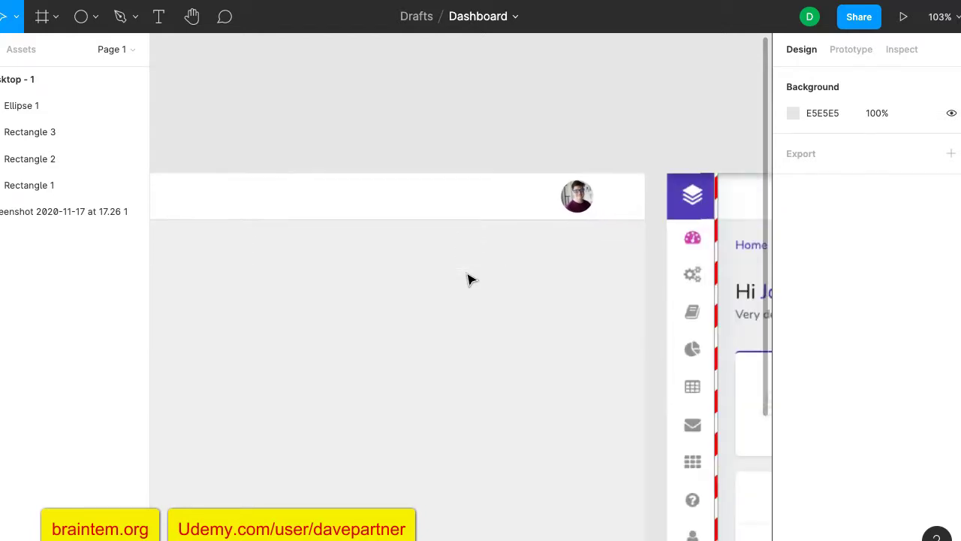
{"action": "scroll", "coordinate": [467, 280], "scroll_direction": "down", "scroll_amount": 5}
{"action": "scroll", "coordinate": [467, 279], "scroll_direction": "down", "scroll_amount": 3}
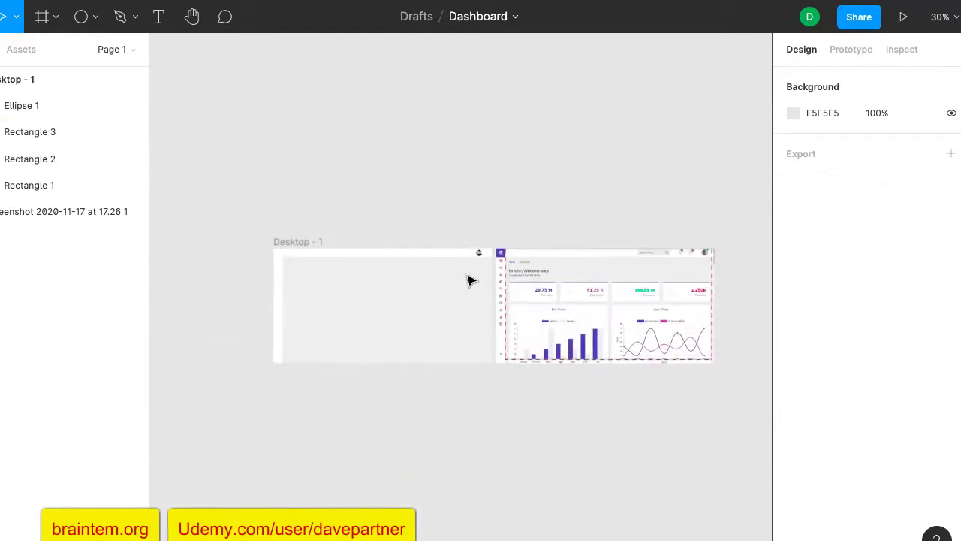
Step: Move the Desktop - 1 frame directly below the reference screenshot, aligned with it at about X -489, Y 508
{"action": "left_click", "coordinate": [259, 240]}
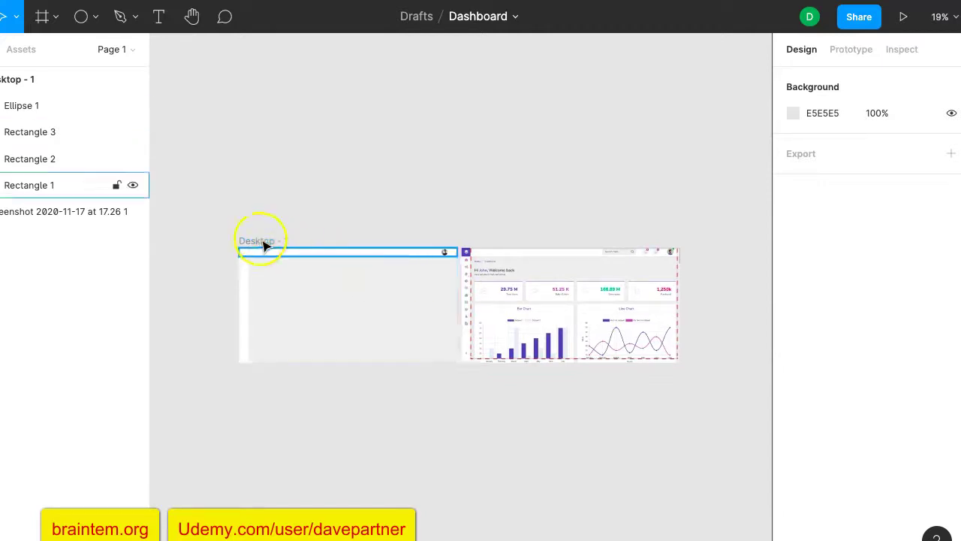
{"action": "left_click_drag", "start_coordinate": [299, 281], "coordinate": [488, 375]}
{"action": "scroll", "coordinate": [525, 368], "scroll_direction": "right", "scroll_amount": 2}
{"action": "scroll", "coordinate": [545, 360], "scroll_direction": "down", "scroll_amount": 3}
{"action": "scroll", "coordinate": [545, 362], "scroll_direction": "up", "scroll_amount": 5}
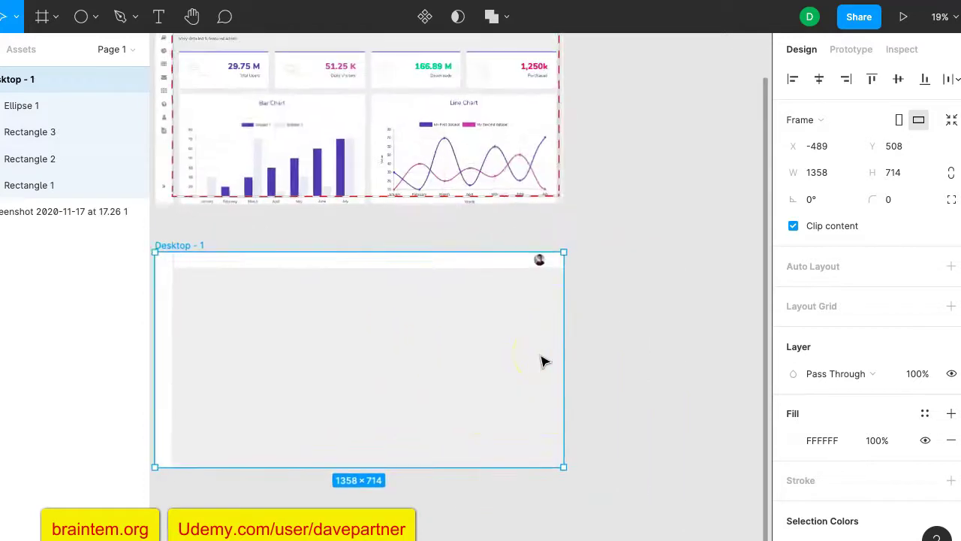
{"action": "scroll", "coordinate": [545, 361], "scroll_direction": "up", "scroll_amount": 4}
{"action": "scroll", "coordinate": [558, 150], "scroll_direction": "down", "scroll_amount": 1}
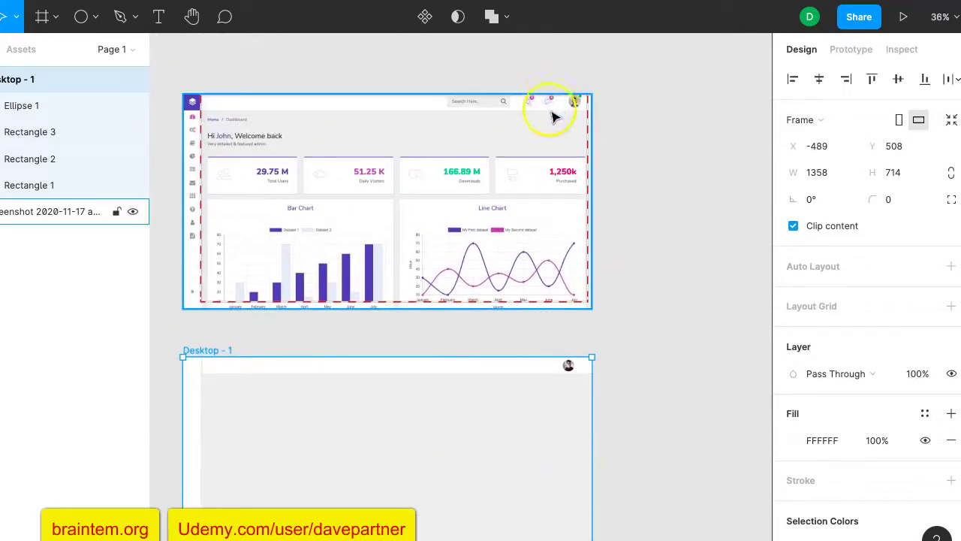
{"action": "left_click", "coordinate": [82, 21]}
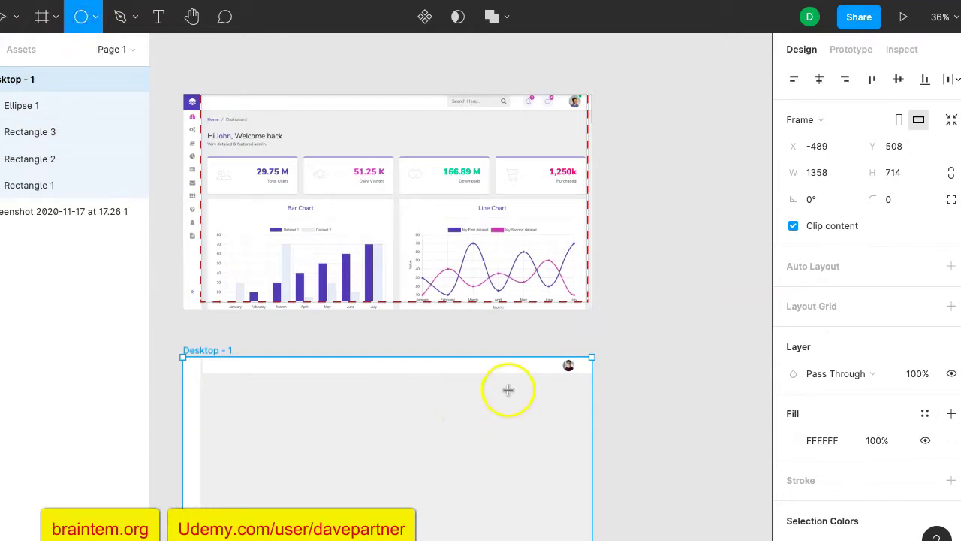
{"action": "scroll", "coordinate": [508, 390], "scroll_direction": "up", "scroll_amount": 5}
{"action": "scroll", "coordinate": [508, 389], "scroll_direction": "down", "scroll_amount": 3}
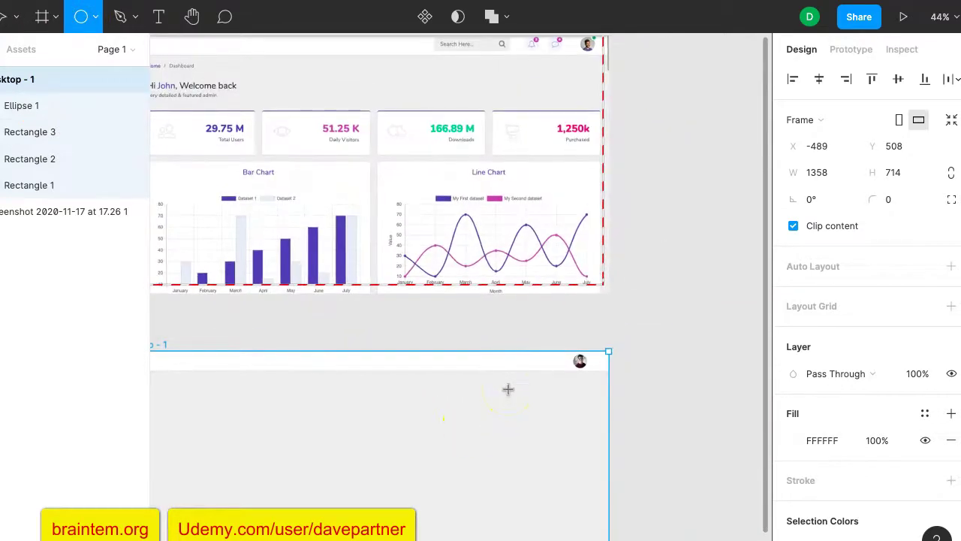
{"action": "scroll", "coordinate": [508, 389], "scroll_direction": "up", "scroll_amount": 3}
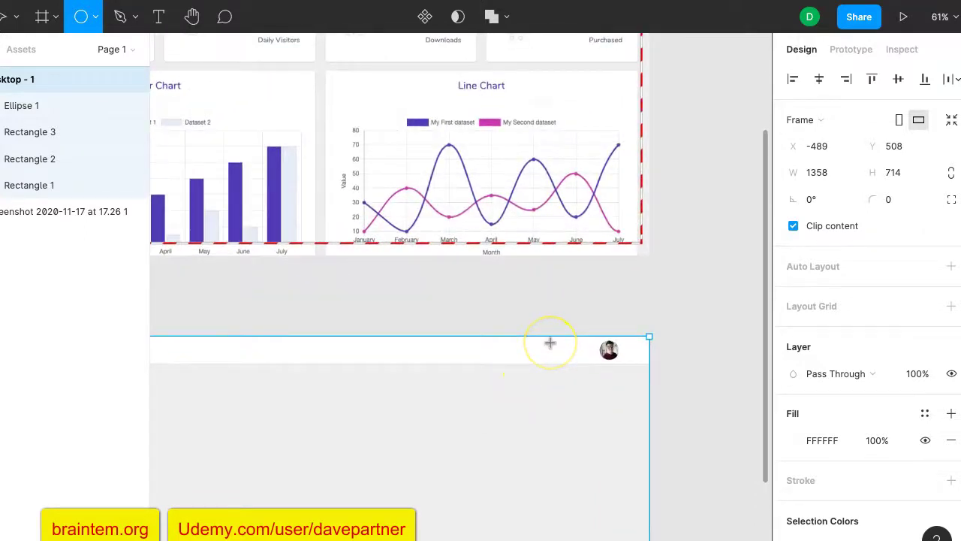
{"action": "scroll", "coordinate": [550, 343], "scroll_direction": "up", "scroll_amount": 5}
{"action": "left_click_drag", "start_coordinate": [548, 341], "coordinate": [606, 392]}
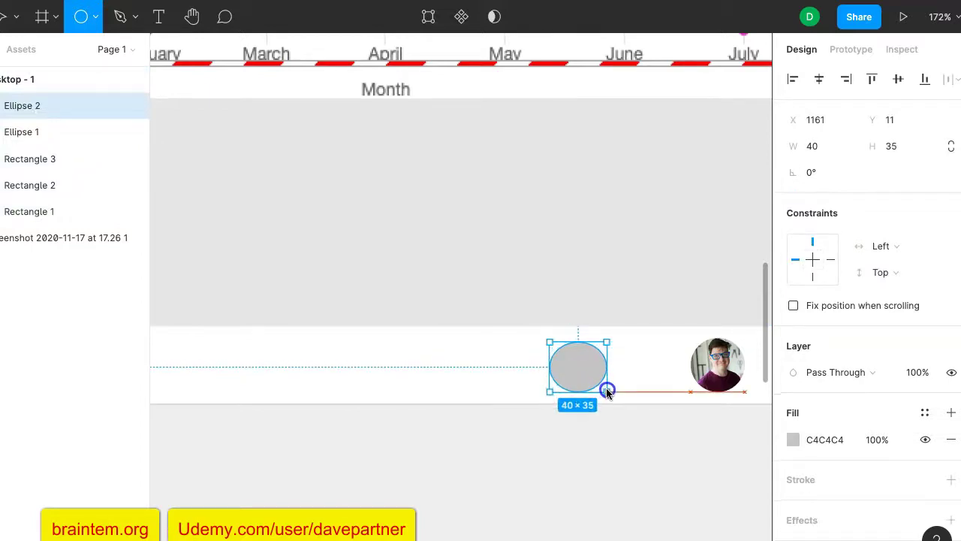
{"action": "key", "text": "shift"}
{"action": "left_click_drag", "start_coordinate": [607, 390], "coordinate": [662, 369]}
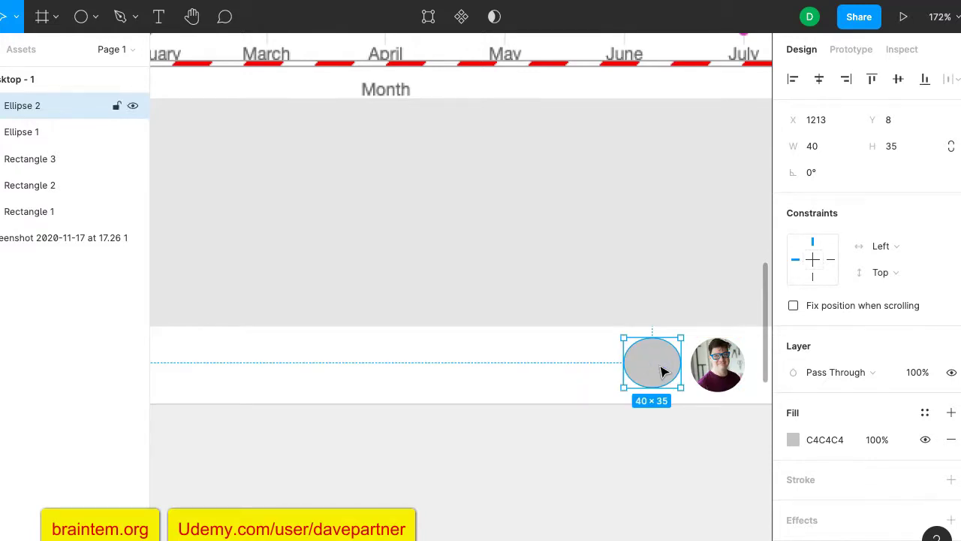
{"action": "key", "text": "Delete"}
Step: Duplicate the header's avatar circle twice toward the left at even spacing, placing the copies at X 1179 and X 1098, Y 8
{"action": "left_click", "coordinate": [723, 381]}
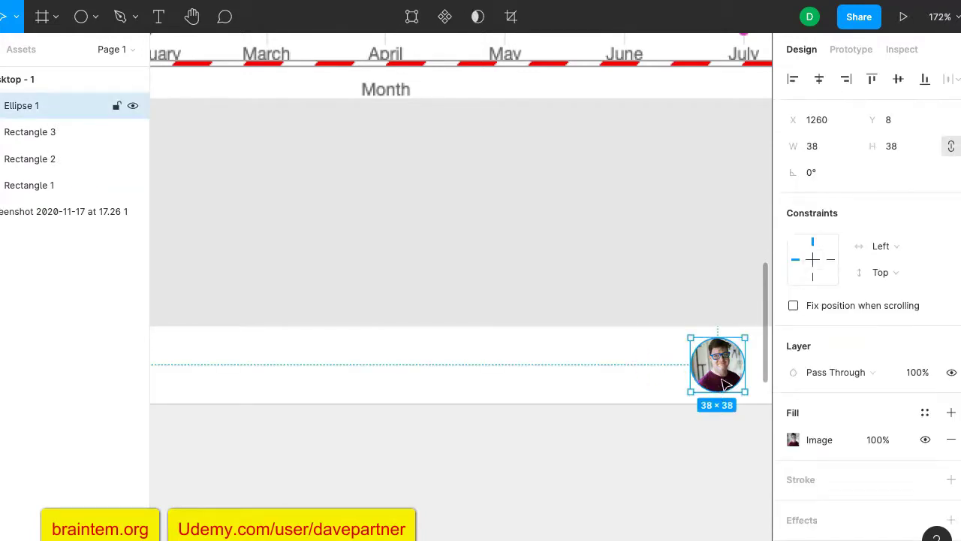
{"action": "mouse_move", "coordinate": [833, 534]}
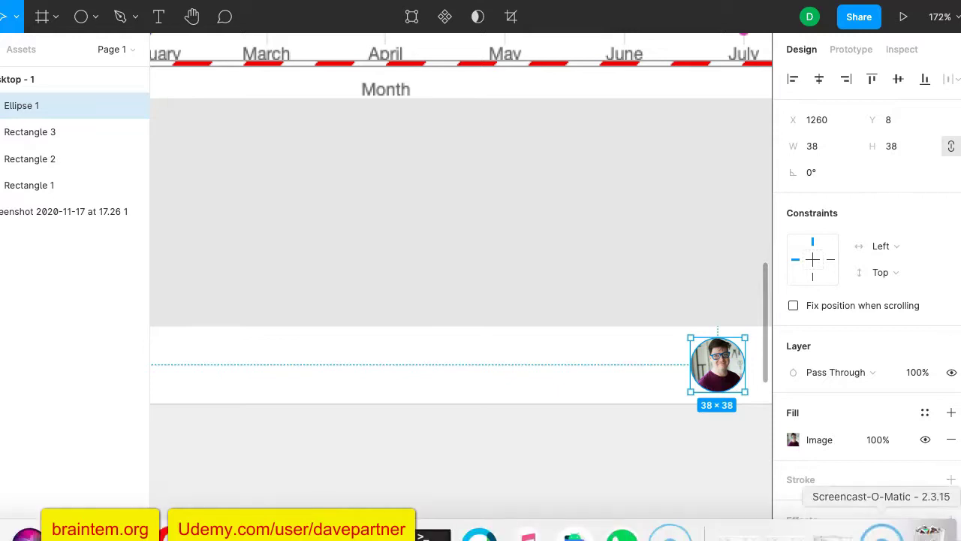
{"action": "key", "text": "super+d"}
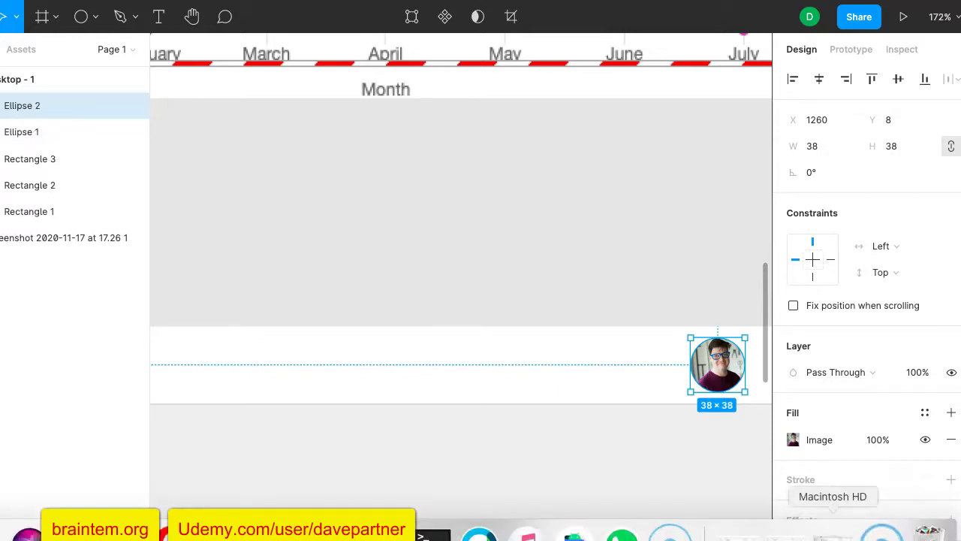
{"action": "left_click_drag", "start_coordinate": [707, 365], "coordinate": [602, 366]}
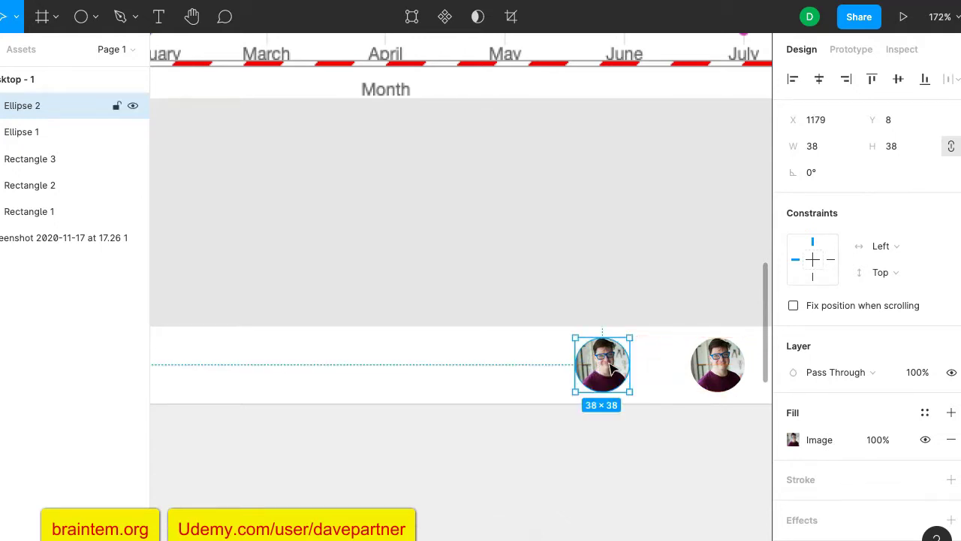
{"action": "key", "text": "ctrl+d"}
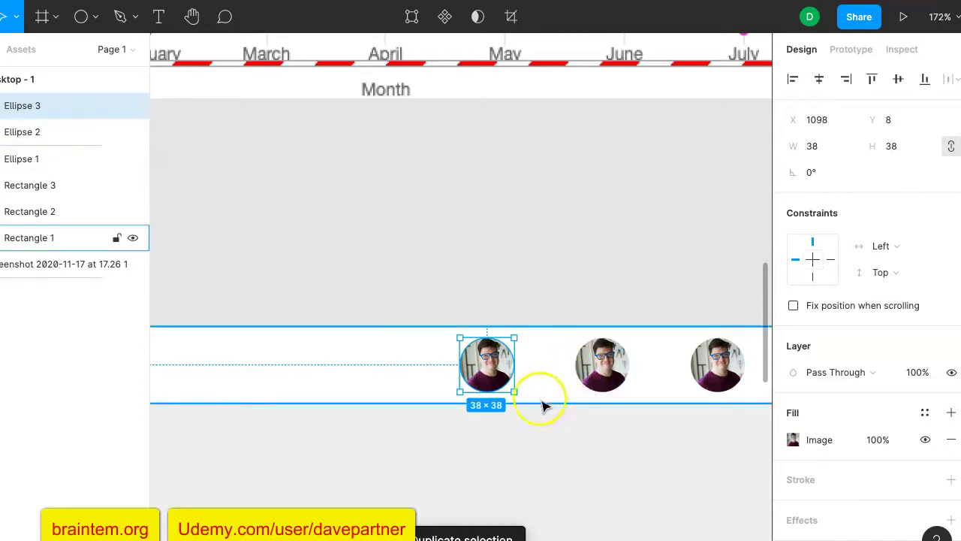
Step: Move the middle avatar circle closer to the leftmost one, to about X 1154, Y 8
{"action": "scroll", "coordinate": [601, 353], "scroll_direction": "down", "scroll_amount": 10}
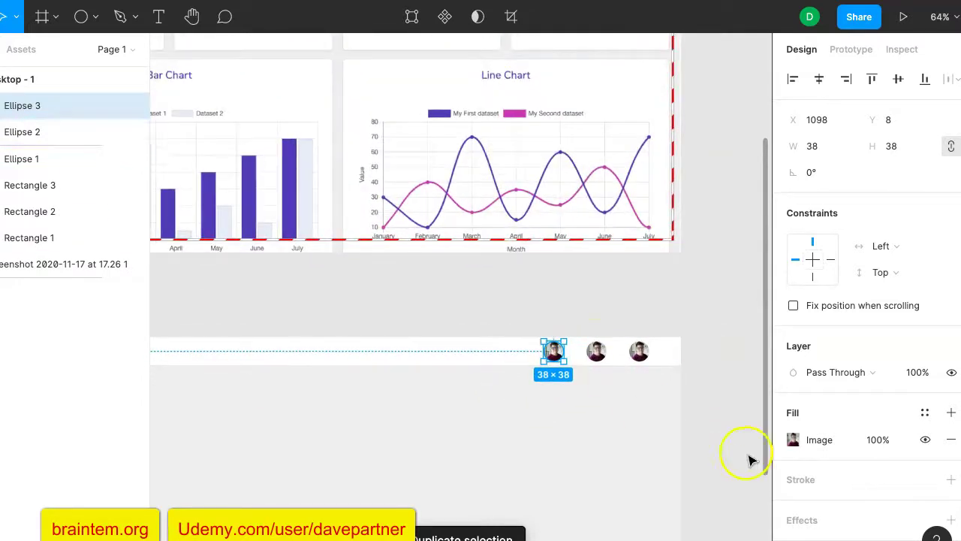
{"action": "scroll", "coordinate": [697, 375], "scroll_direction": "down", "scroll_amount": 5}
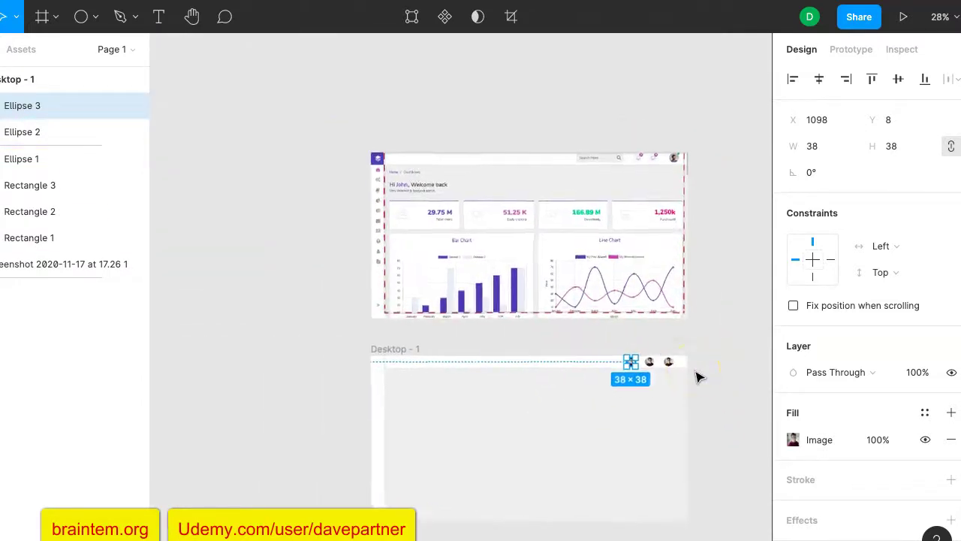
{"action": "scroll", "coordinate": [696, 375], "scroll_direction": "up", "scroll_amount": 5}
{"action": "scroll", "coordinate": [697, 375], "scroll_direction": "up", "scroll_amount": 3}
{"action": "scroll", "coordinate": [534, 319], "scroll_direction": "up", "scroll_amount": 5}
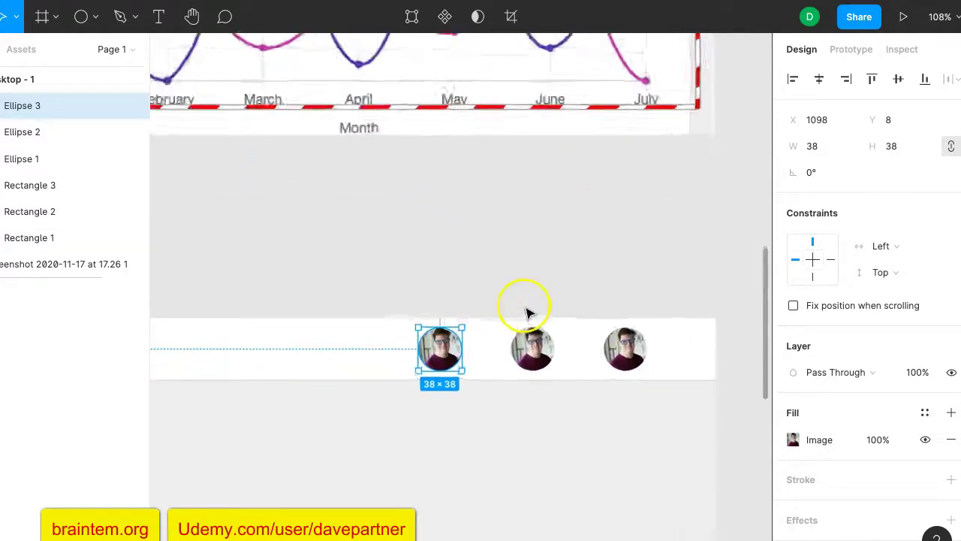
{"action": "left_click", "coordinate": [538, 385]}
{"action": "left_click_drag", "start_coordinate": [519, 376], "coordinate": [489, 382]}
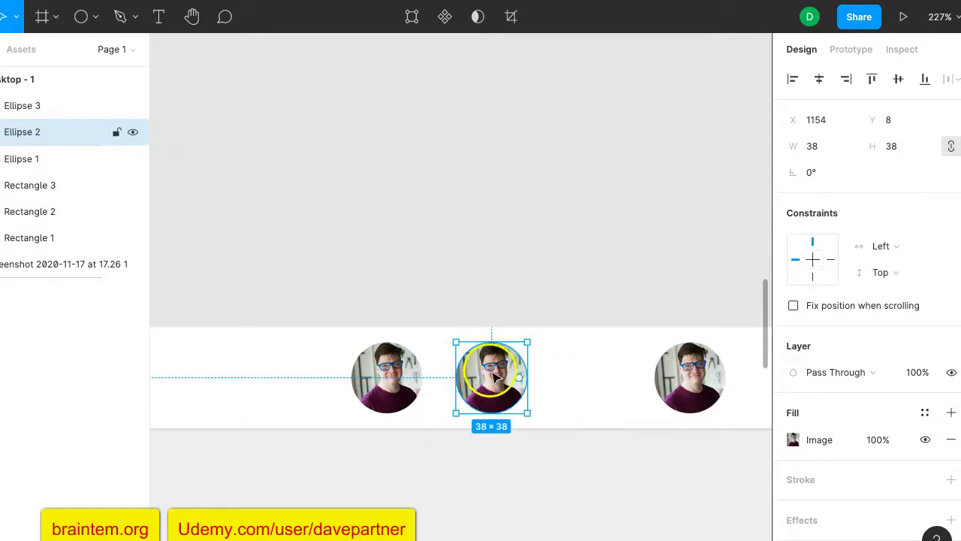
Step: Run the Content Reel plugin with the middle avatar circle selected
{"action": "right_click", "coordinate": [492, 379]}
{"action": "left_click", "coordinate": [440, 298]}
{"action": "left_click", "coordinate": [483, 376]}
{"action": "right_click", "coordinate": [484, 391]}
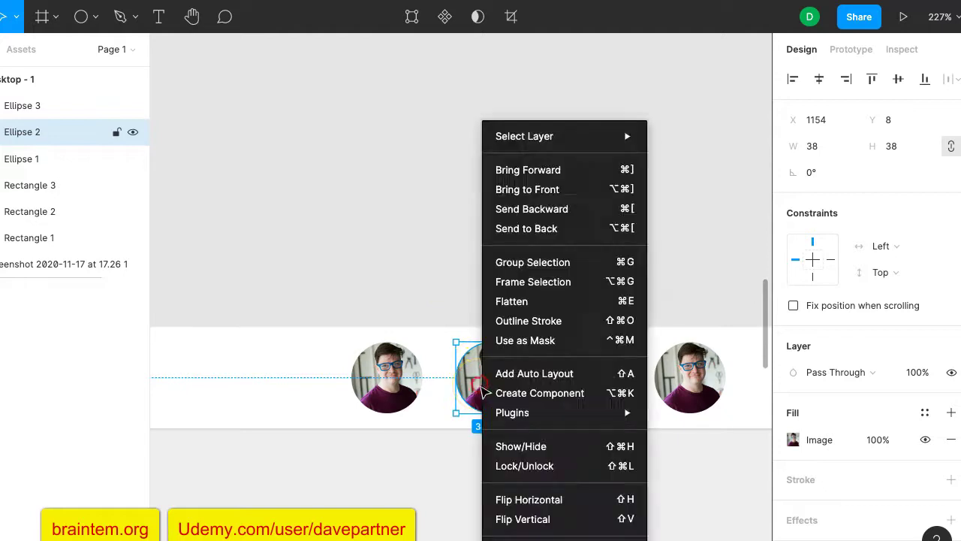
{"action": "mouse_move", "coordinate": [587, 416]}
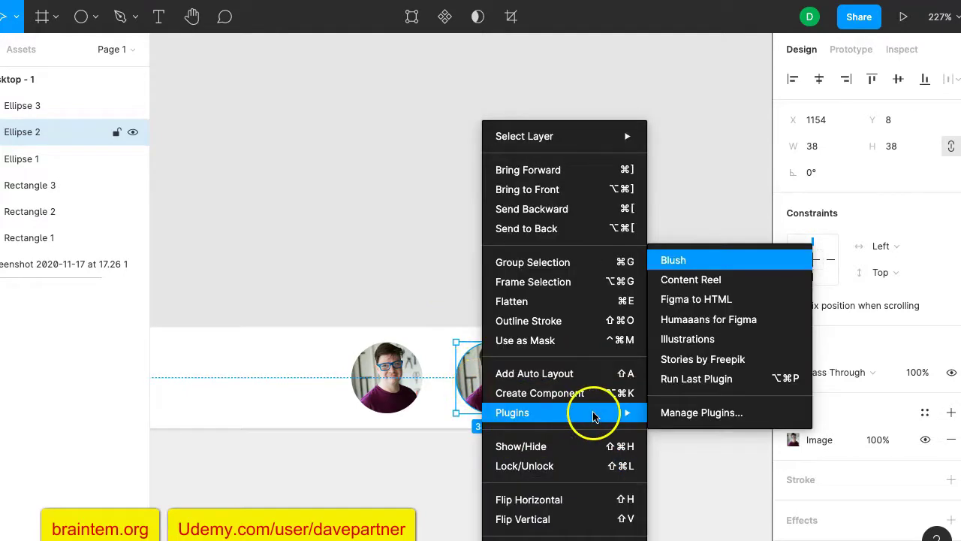
{"action": "left_click", "coordinate": [725, 284]}
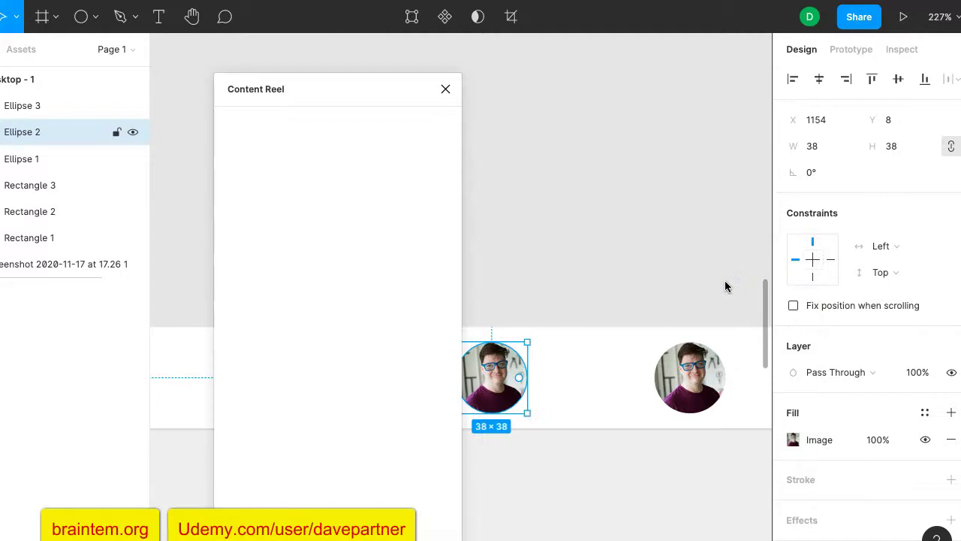
{"action": "left_click", "coordinate": [389, 296]}
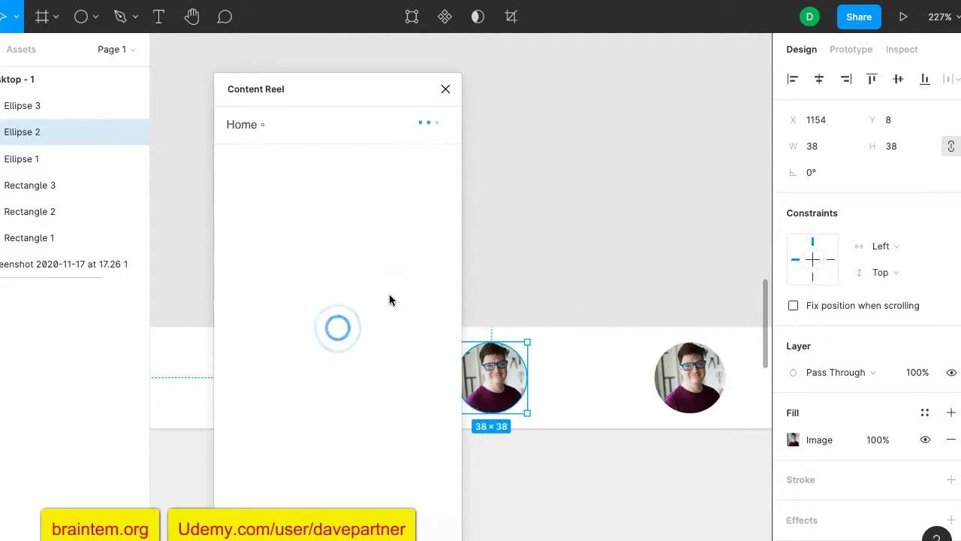
{"action": "left_click_drag", "start_coordinate": [386, 302], "coordinate": [330, 417]}
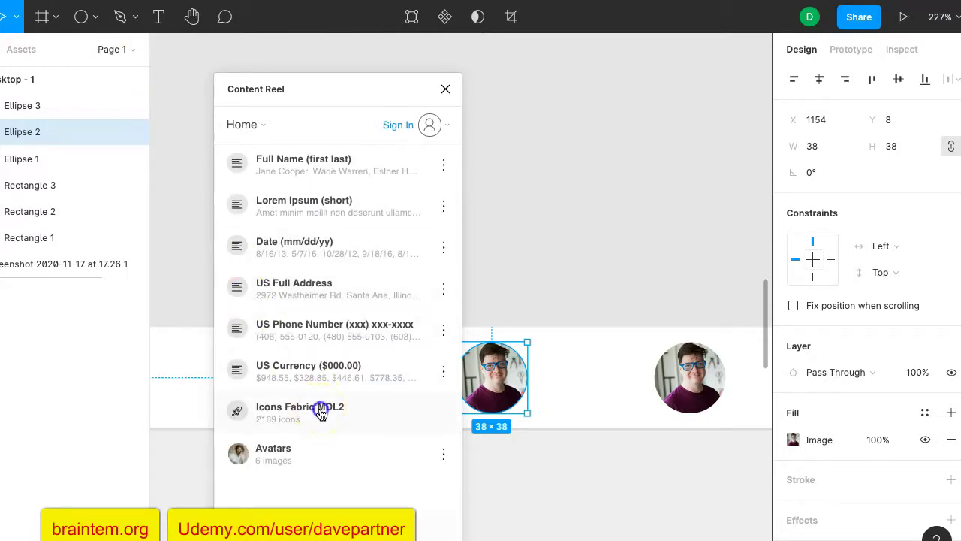
Step: Search Content Reel's Icons Fabric MDL2 set for "comment", insert the plain outlined chat bubble icon and close the plugin
{"action": "left_click", "coordinate": [320, 412]}
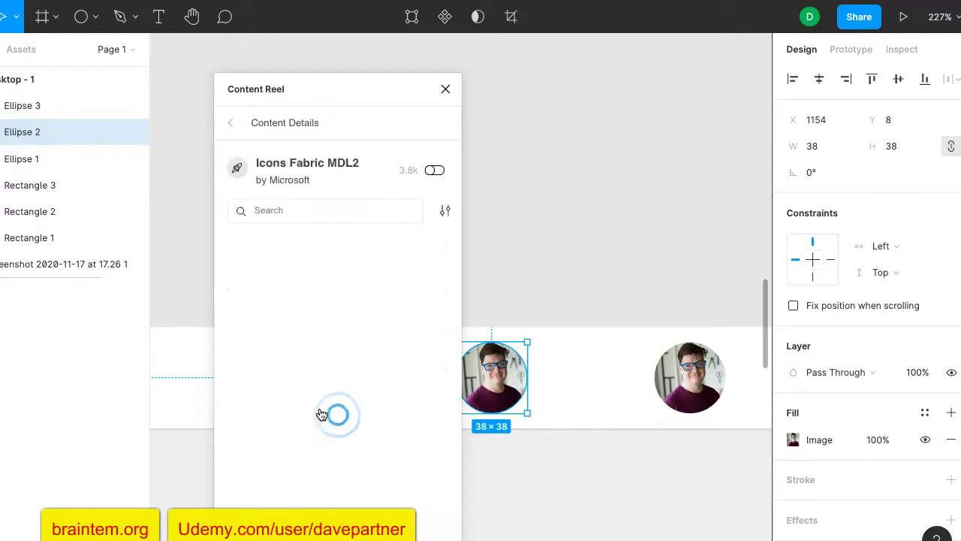
{"action": "left_click", "coordinate": [293, 210]}
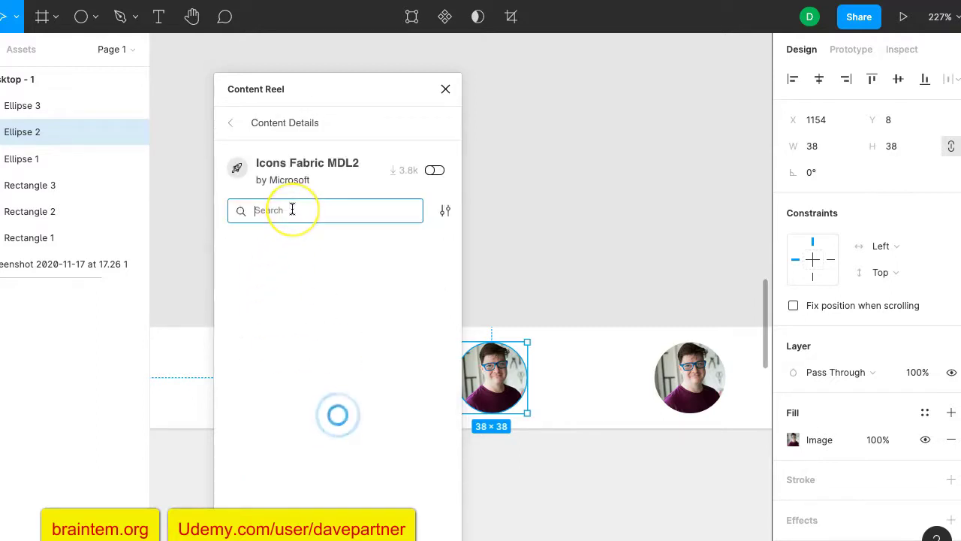
{"action": "type", "text": "comment"}
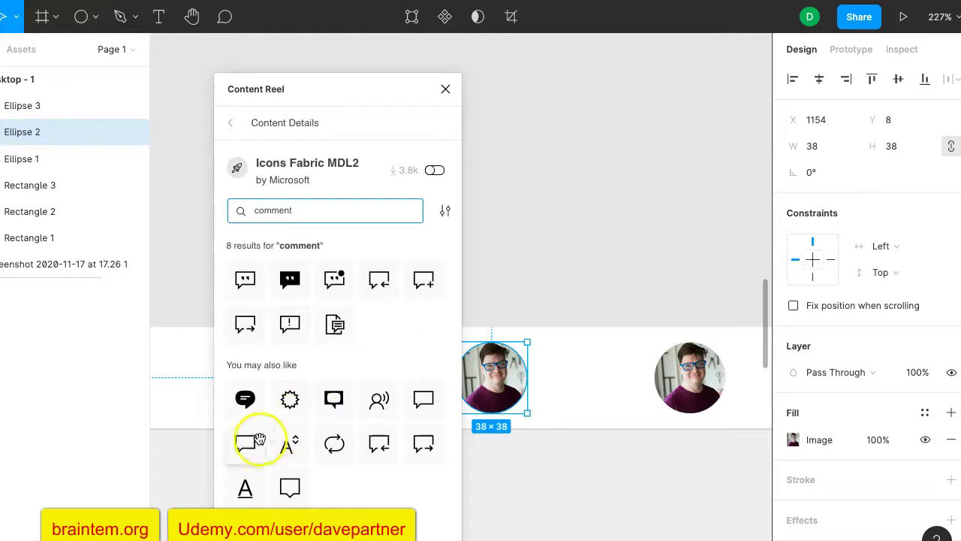
{"action": "left_click", "coordinate": [250, 446]}
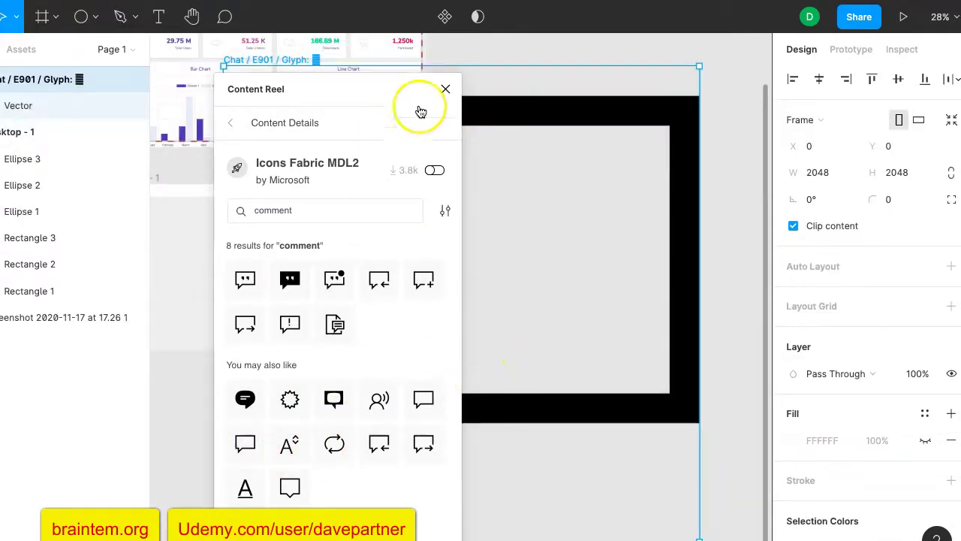
{"action": "left_click", "coordinate": [445, 89]}
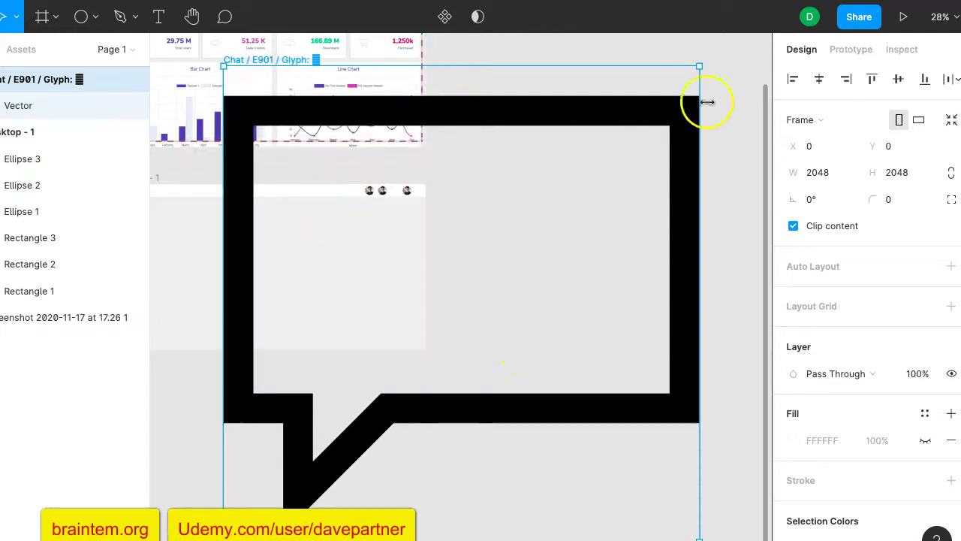
Step: Scale the chat bubble icon frame down to about 231 × 196 and move it beside the dashboard frame, to about X 1013, Y 476
{"action": "scroll", "coordinate": [700, 68], "scroll_direction": "down", "scroll_amount": 2}
{"action": "scroll", "coordinate": [671, 150], "scroll_direction": "up", "scroll_amount": 1}
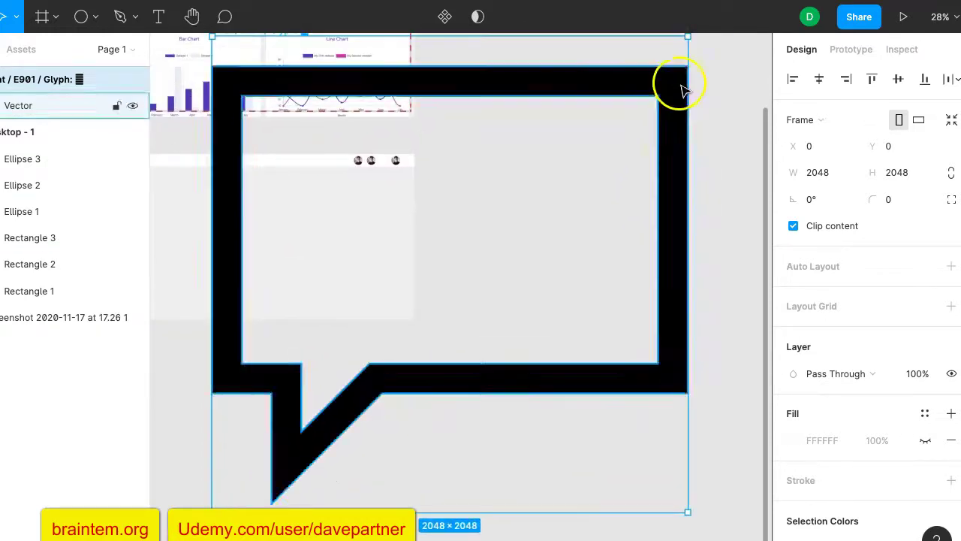
{"action": "scroll", "coordinate": [686, 86], "scroll_direction": "up", "scroll_amount": 1}
{"action": "scroll", "coordinate": [683, 90], "scroll_direction": "up", "scroll_amount": 1}
{"action": "scroll", "coordinate": [686, 75], "scroll_direction": "left", "scroll_amount": 1}
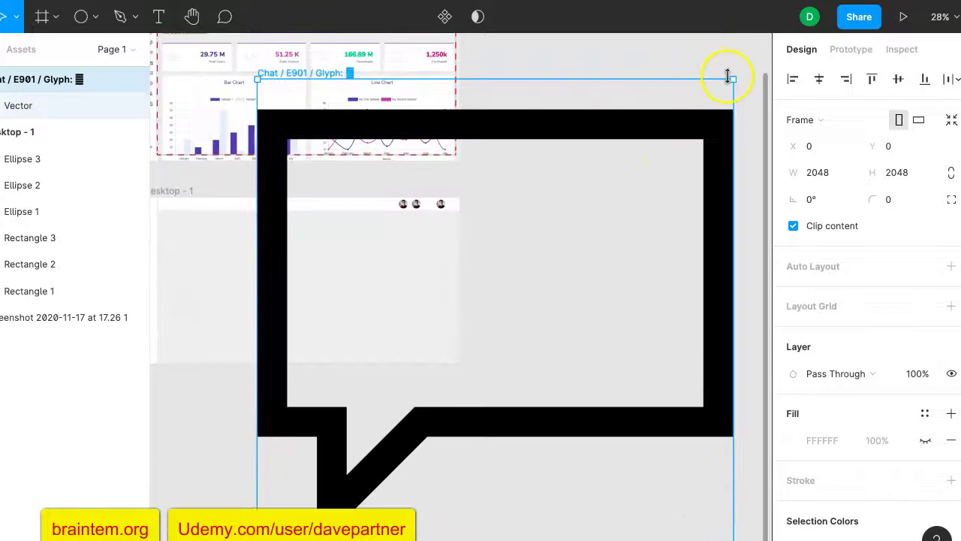
{"action": "left_click_drag", "start_coordinate": [734, 78], "coordinate": [312, 510]}
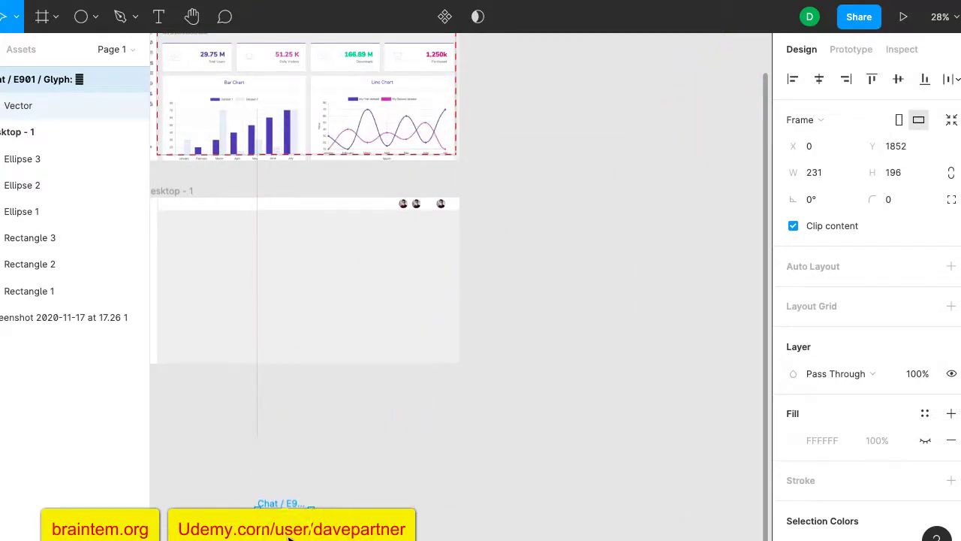
{"action": "left_click_drag", "start_coordinate": [289, 537], "coordinate": [525, 222]}
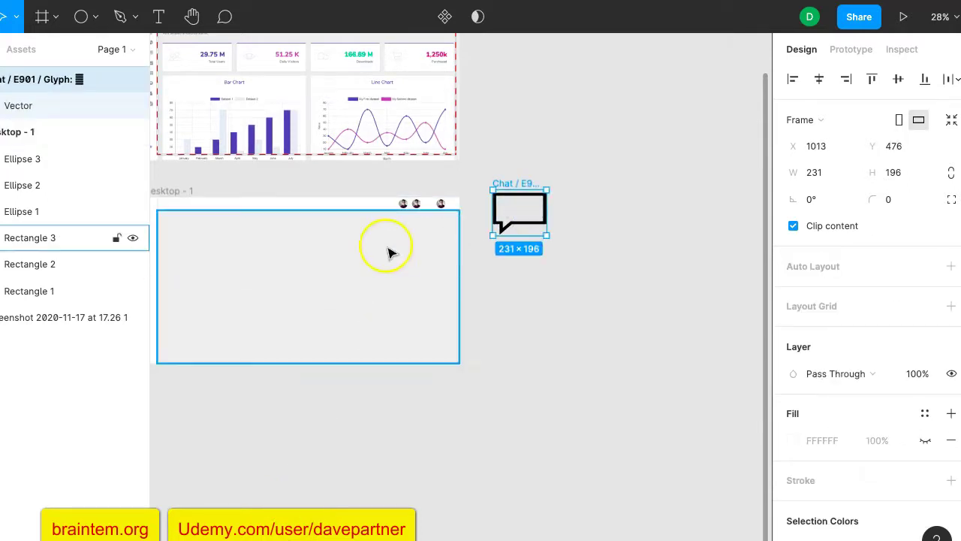
Step: Delete the middle avatar circle from the dashboard header
{"action": "scroll", "coordinate": [387, 252], "scroll_direction": "up", "scroll_amount": 5}
{"action": "scroll", "coordinate": [387, 251], "scroll_direction": "up", "scroll_amount": 3}
{"action": "scroll", "coordinate": [387, 252], "scroll_direction": "up", "scroll_amount": 5}
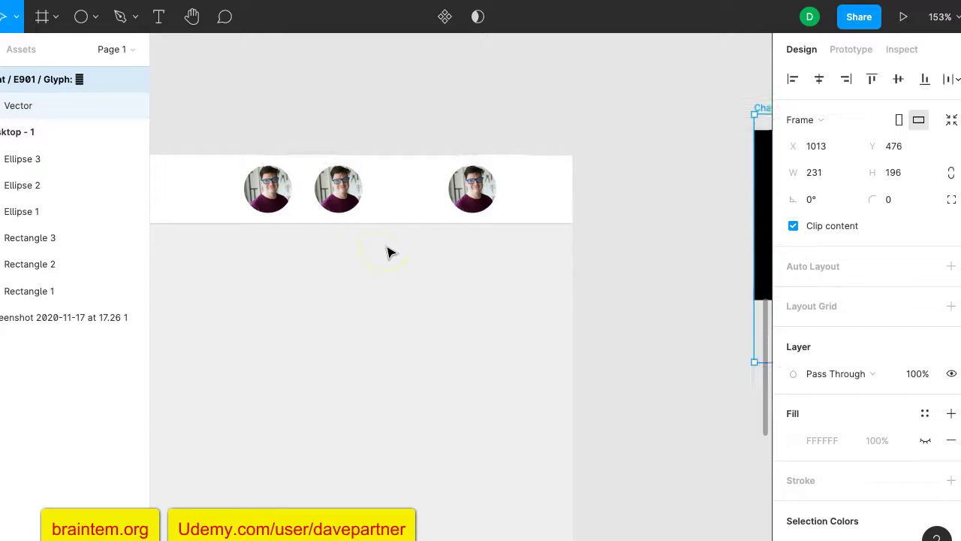
{"action": "left_click", "coordinate": [313, 253]}
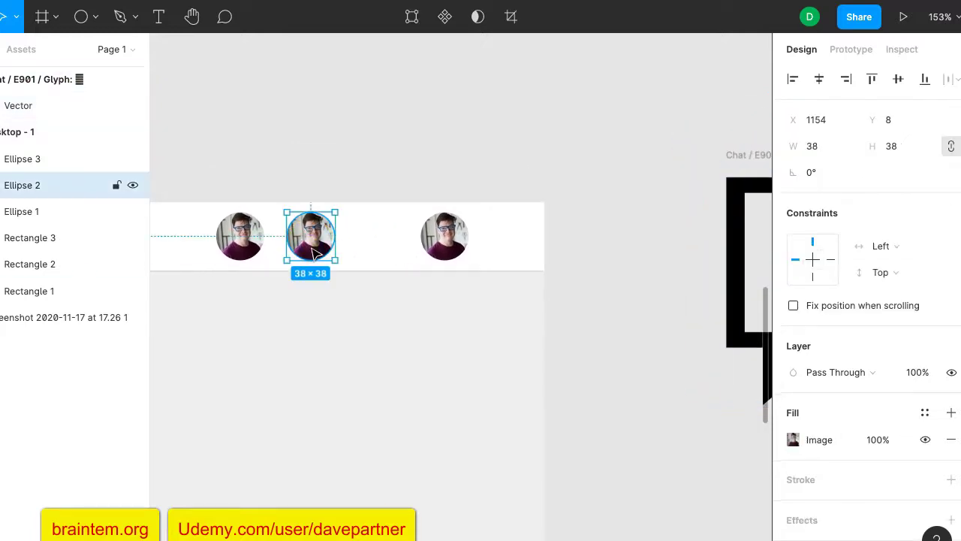
{"action": "key", "text": "Delete"}
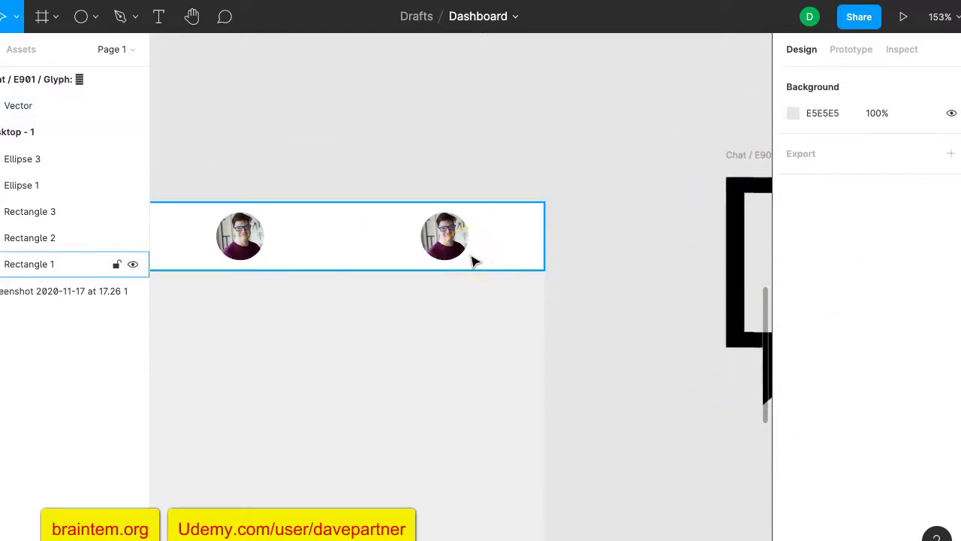
{"action": "left_click", "coordinate": [82, 18]}
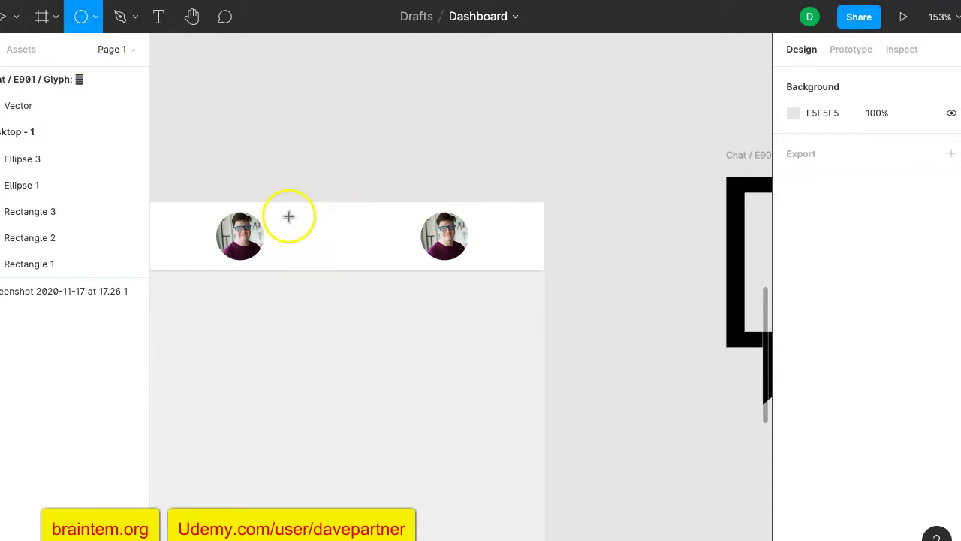
{"action": "mouse_move", "coordinate": [288, 216]}
{"action": "left_mouse_down"}
{"action": "mouse_move", "coordinate": [326, 250]}
{"action": "mouse_move", "coordinate": [336, 248]}
{"action": "left_mouse_up"}
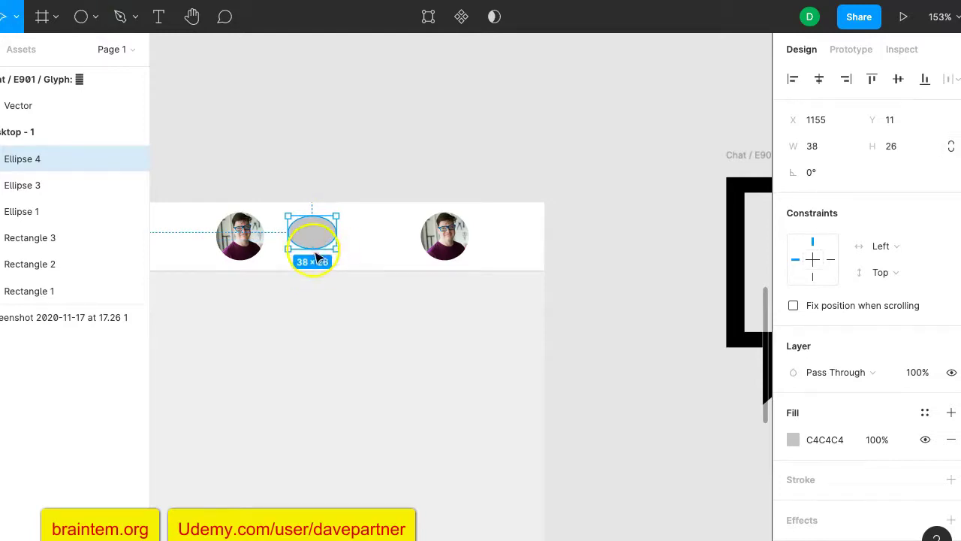
{"action": "key", "text": "BackSpace"}
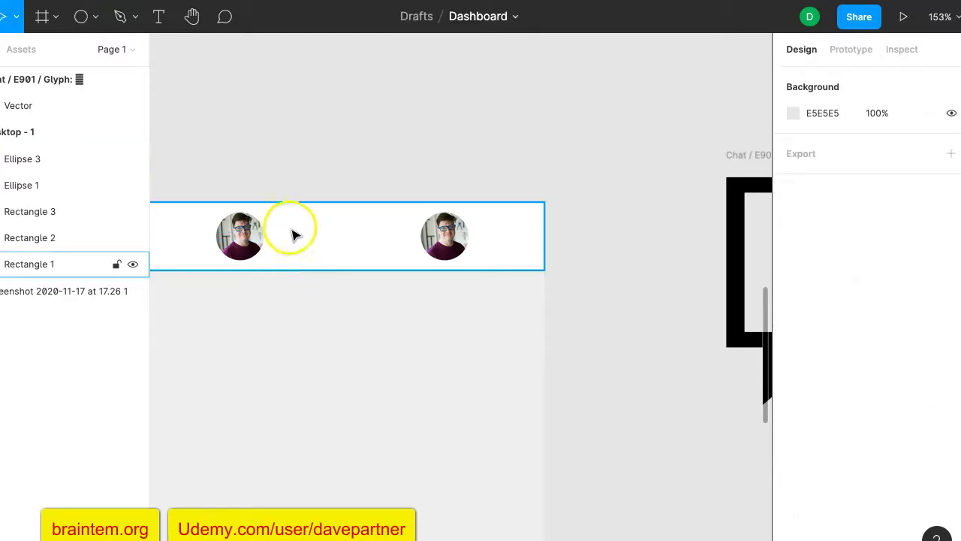
Step: Draw a 38 × 38 circle in the header just beside the leftmost avatar, at about X 1144, Y 8
{"action": "left_click", "coordinate": [82, 17]}
{"action": "mouse_move", "coordinate": [299, 227]}
{"action": "left_mouse_down"}
{"action": "mouse_move", "coordinate": [326, 256]}
{"action": "mouse_move", "coordinate": [300, 237]}
{"action": "left_mouse_up"}
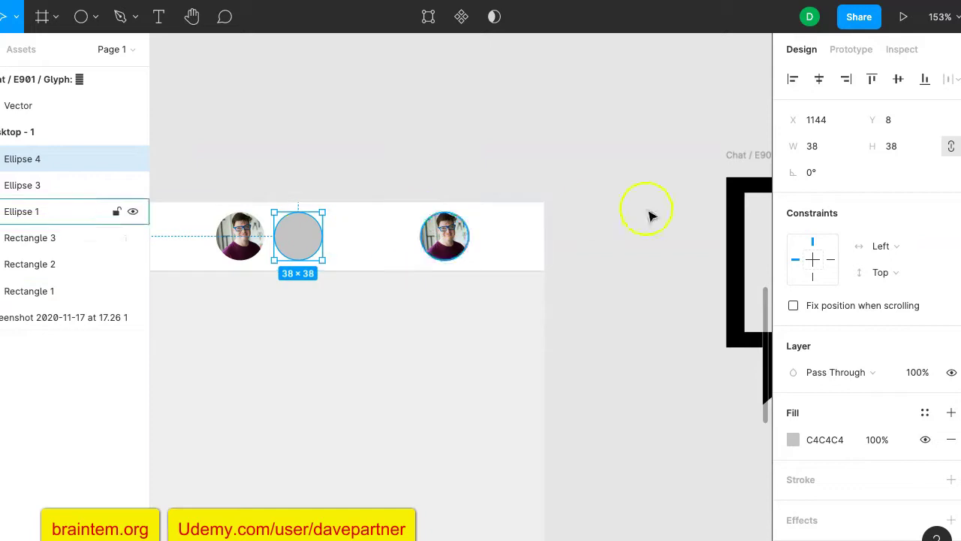
Step: Try to fill the grey header circle with Content Reel's plain outlined chat bubble icon, and close the plugin
{"action": "right_click", "coordinate": [290, 228]}
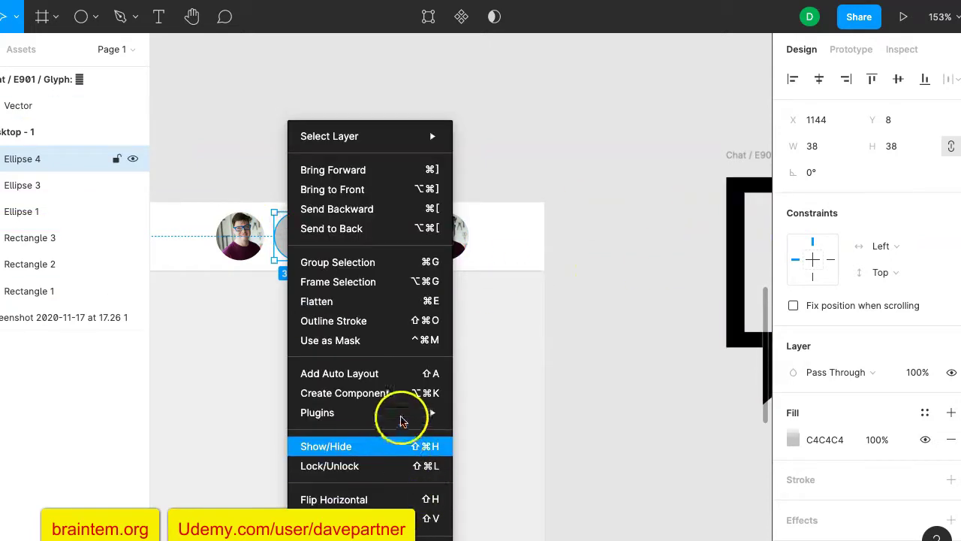
{"action": "mouse_move", "coordinate": [407, 412]}
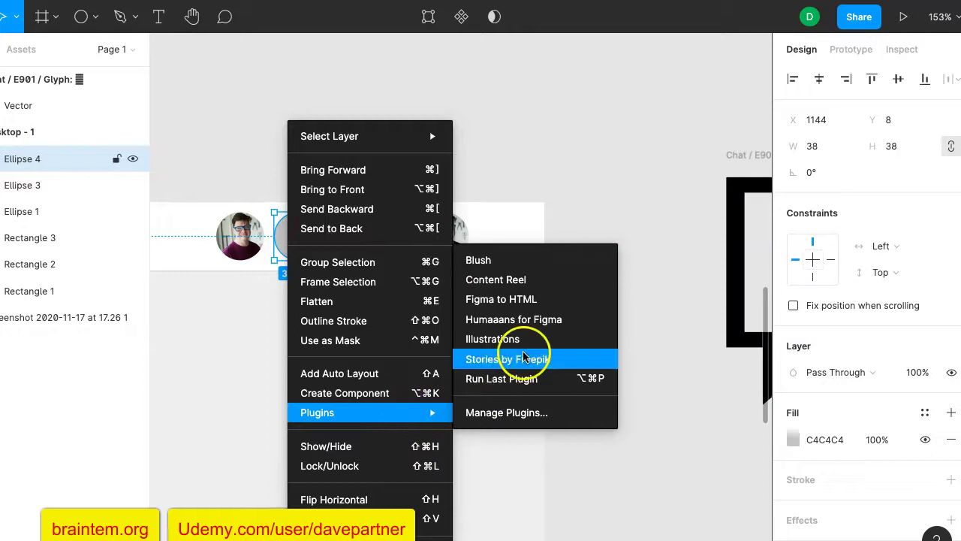
{"action": "left_click", "coordinate": [553, 279]}
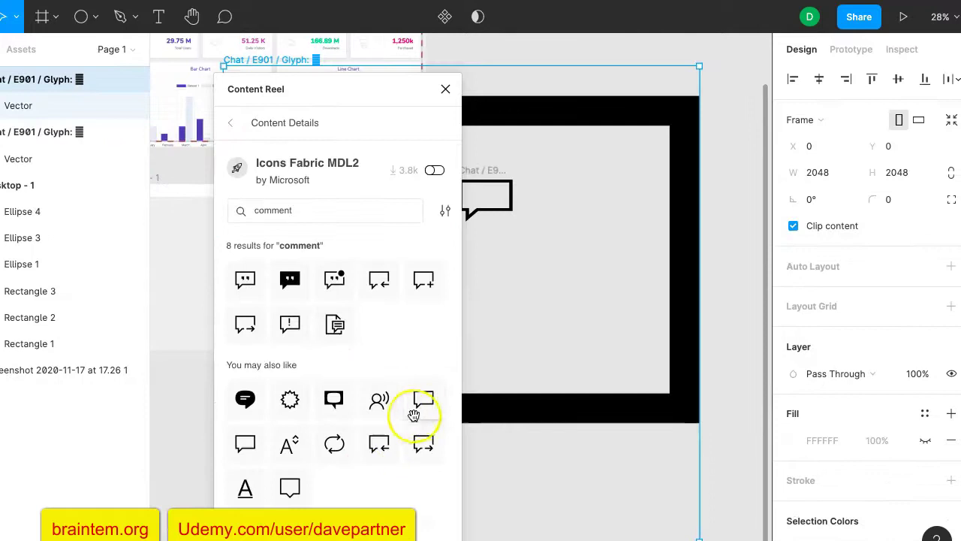
{"action": "left_click", "coordinate": [423, 411]}
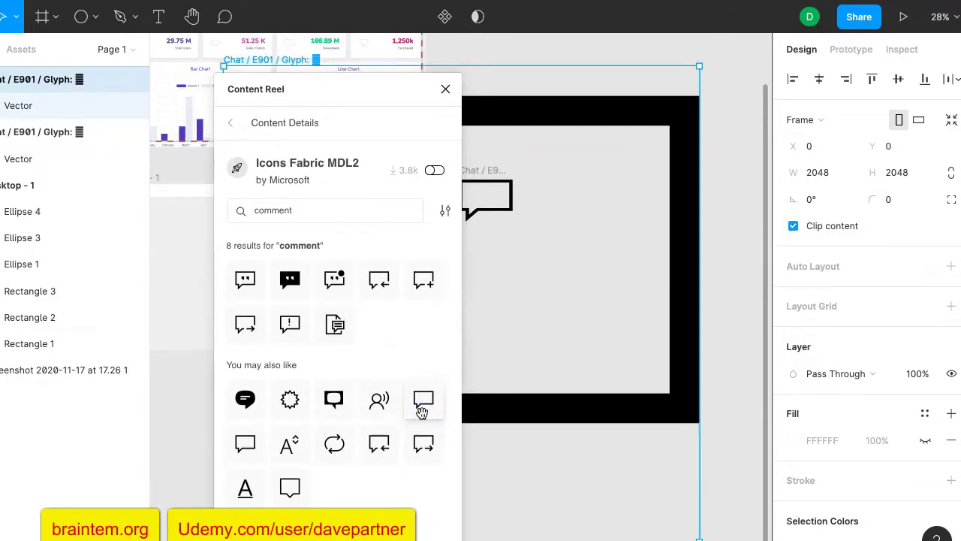
{"action": "left_click", "coordinate": [446, 89]}
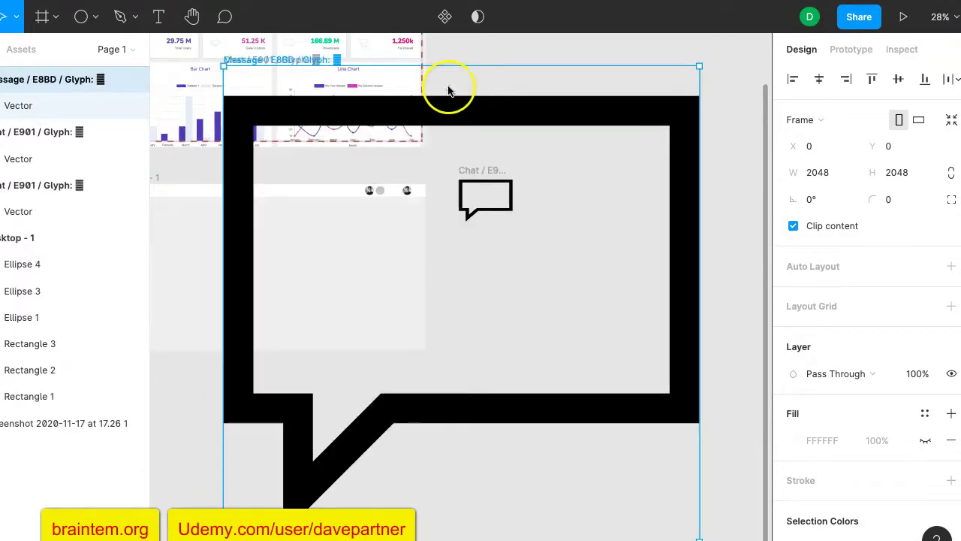
Step: Delete the oversized Message icon and the oversized Chat icon along with its empty frame, keeping the small chat bubble
{"action": "scroll", "coordinate": [350, 161], "scroll_direction": "up", "scroll_amount": 5}
{"action": "scroll", "coordinate": [350, 161], "scroll_direction": "down", "scroll_amount": 1}
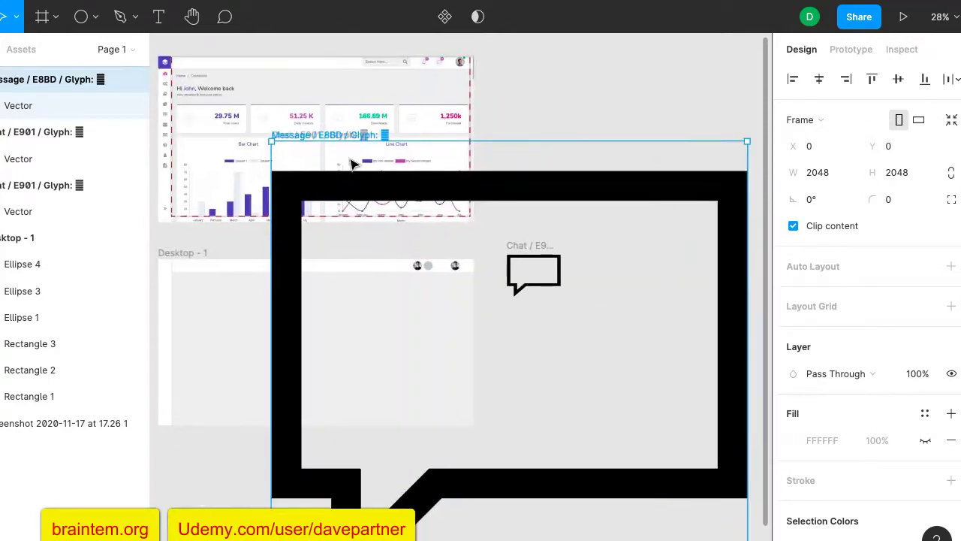
{"action": "scroll", "coordinate": [352, 164], "scroll_direction": "right", "scroll_amount": 3}
{"action": "scroll", "coordinate": [353, 165], "scroll_direction": "down", "scroll_amount": 2}
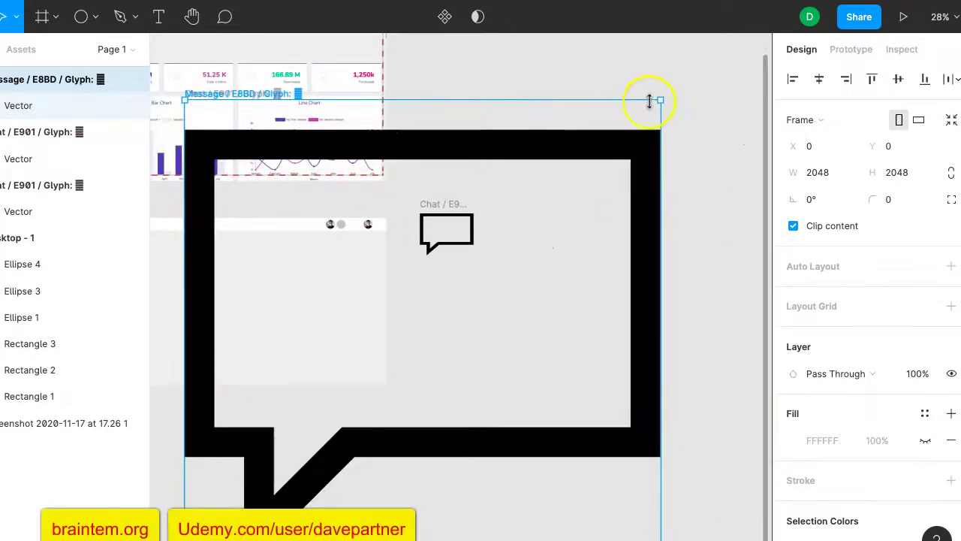
{"action": "key", "text": "Delete"}
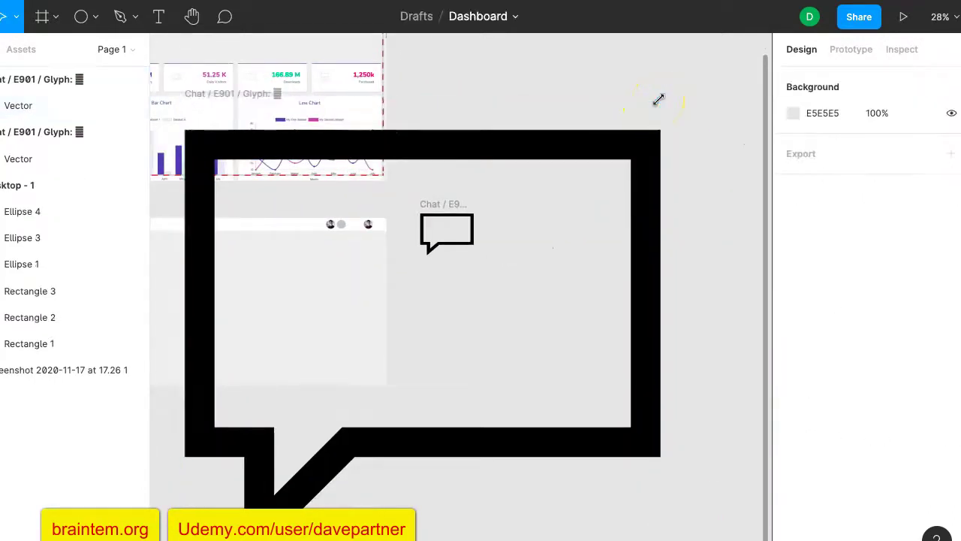
{"action": "left_click", "coordinate": [629, 172]}
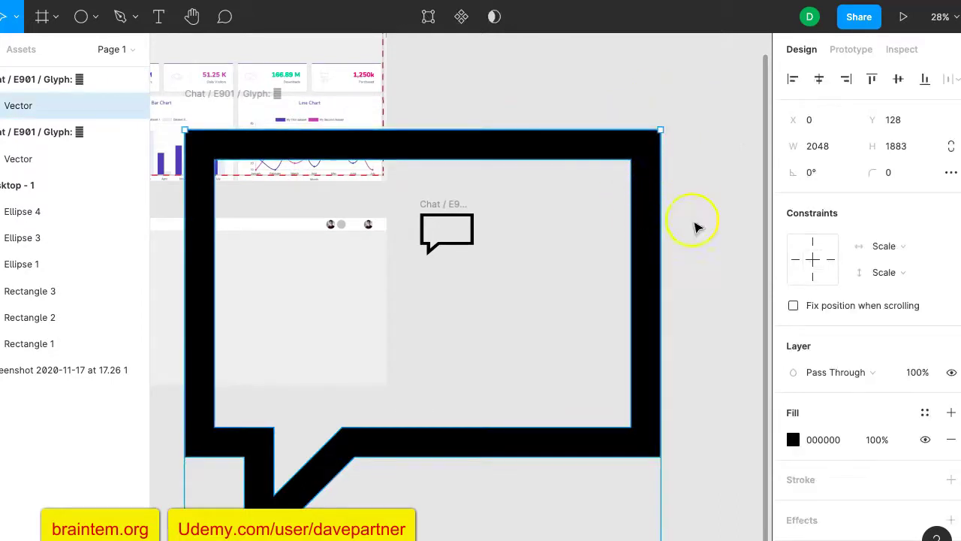
{"action": "key", "text": "Delete"}
{"action": "scroll", "coordinate": [461, 251], "scroll_direction": "left", "scroll_amount": 3}
{"action": "scroll", "coordinate": [461, 251], "scroll_direction": "down", "scroll_amount": 1}
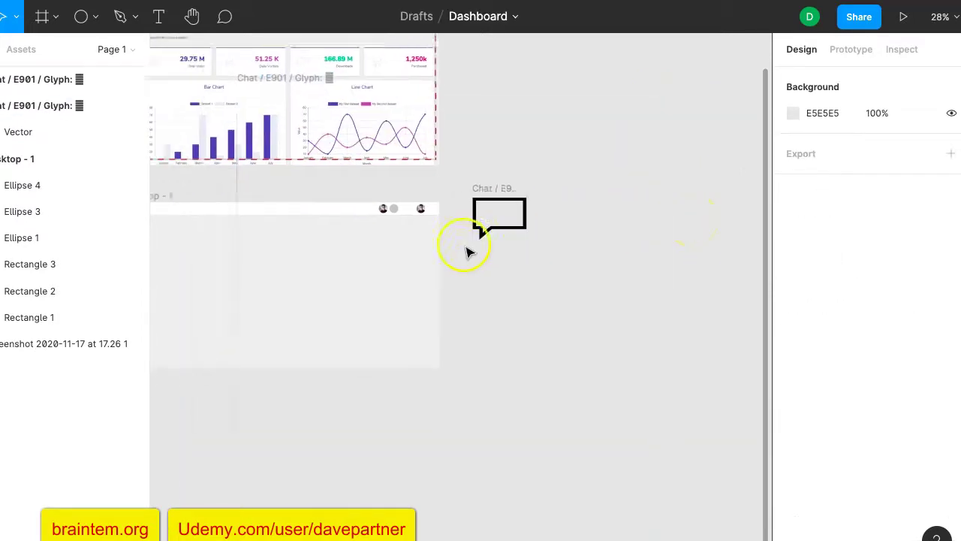
{"action": "left_click", "coordinate": [611, 340]}
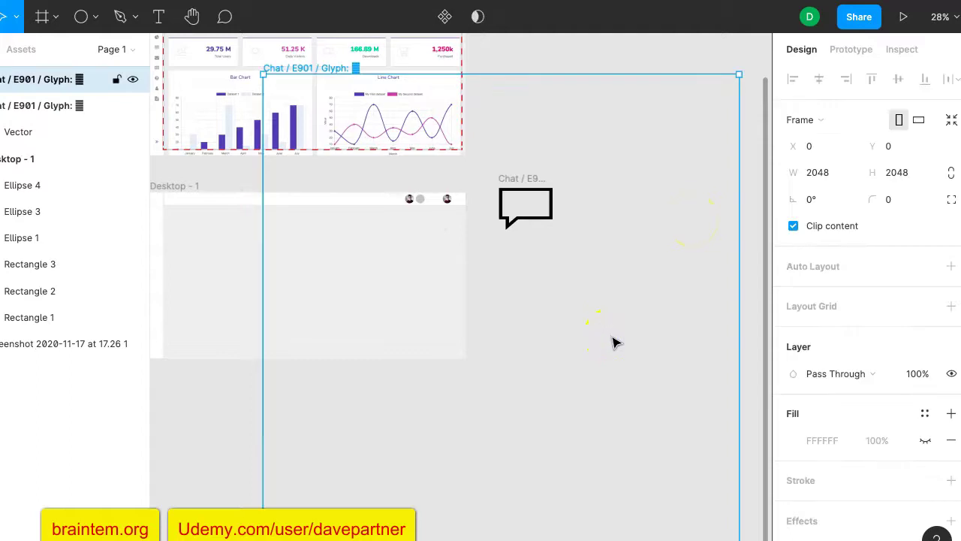
{"action": "key", "text": "Delete"}
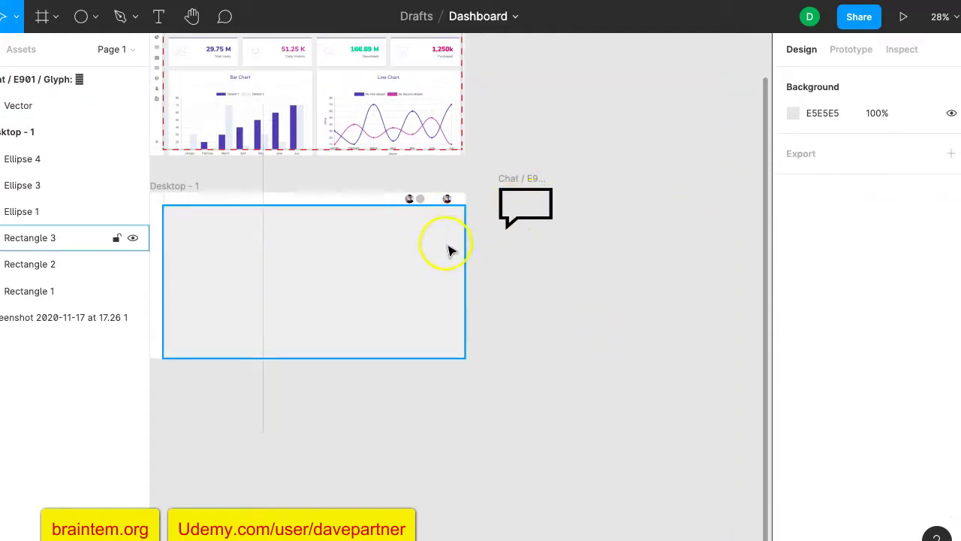
Step: Shrink the vector inside the remaining chat bubble frame to about 44 × 42
{"action": "scroll", "coordinate": [448, 250], "scroll_direction": "up", "scroll_amount": 5}
{"action": "scroll", "coordinate": [448, 250], "scroll_direction": "down", "scroll_amount": 3}
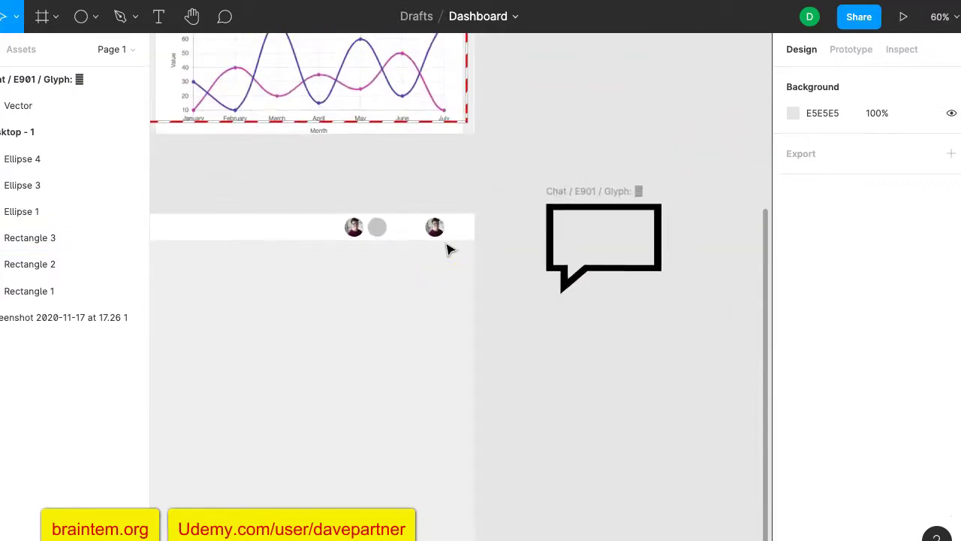
{"action": "scroll", "coordinate": [449, 250], "scroll_direction": "up", "scroll_amount": 1}
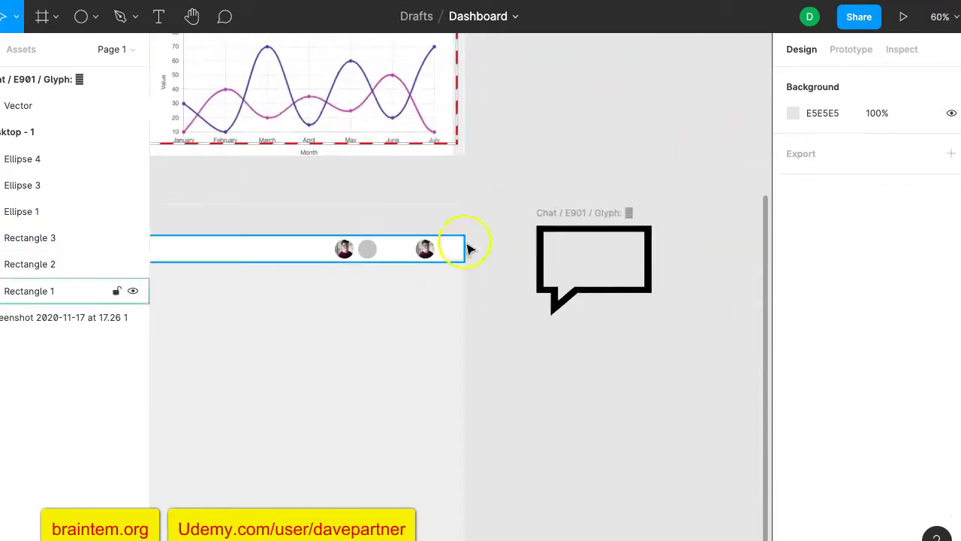
{"action": "left_click", "coordinate": [618, 237]}
{"action": "left_click_drag", "start_coordinate": [652, 225], "coordinate": [558, 294]}
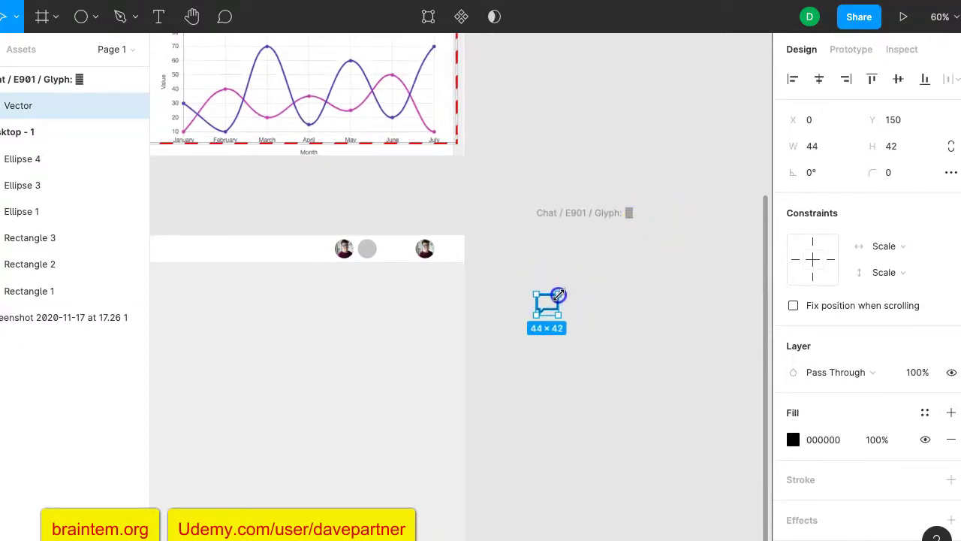
Step: Place the chat bubble vector inside the grey header circle and shrink it to about 22 × 23, at about X 1152, Y 18
{"action": "scroll", "coordinate": [364, 272], "scroll_direction": "up", "scroll_amount": 6}
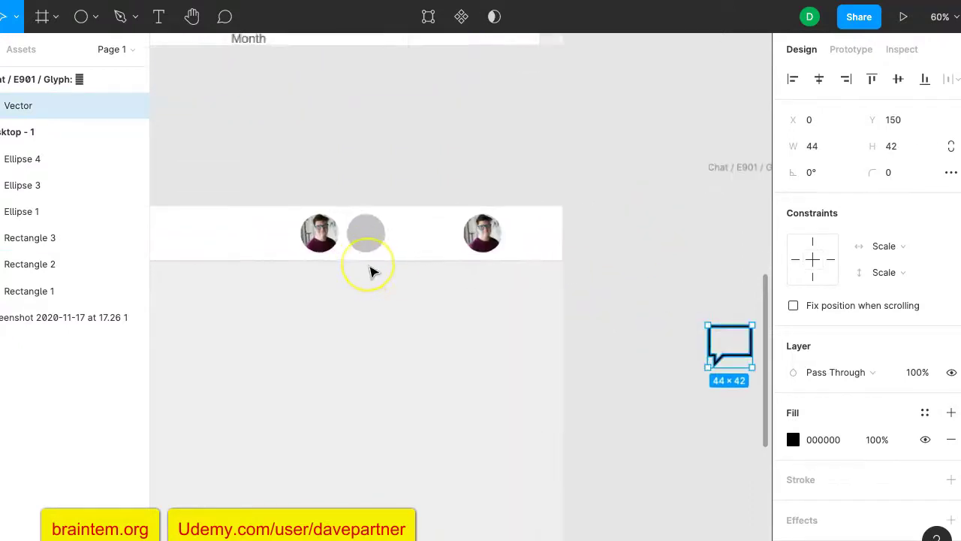
{"action": "scroll", "coordinate": [361, 270], "scroll_direction": "right", "scroll_amount": 5}
{"action": "scroll", "coordinate": [360, 270], "scroll_direction": "down", "scroll_amount": 1}
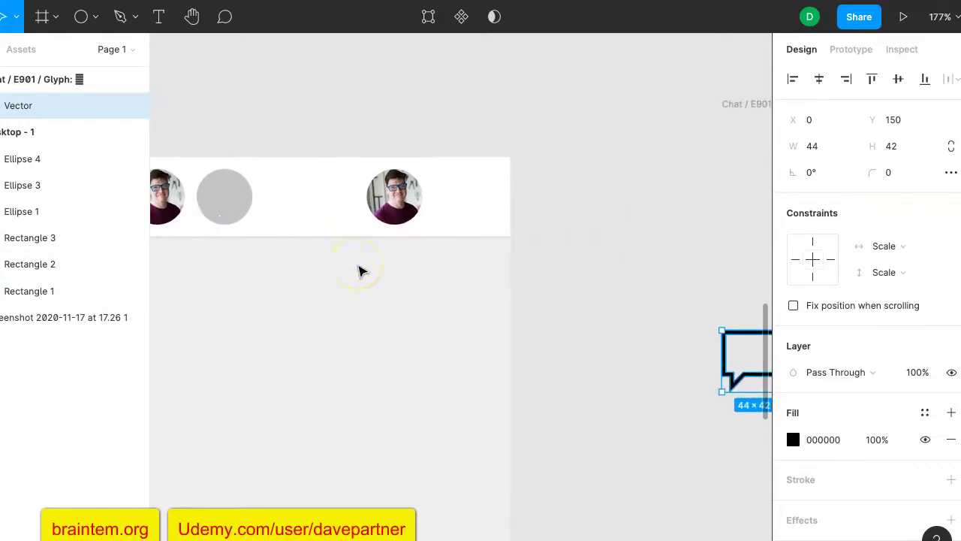
{"action": "left_click_drag", "start_coordinate": [747, 368], "coordinate": [229, 209]}
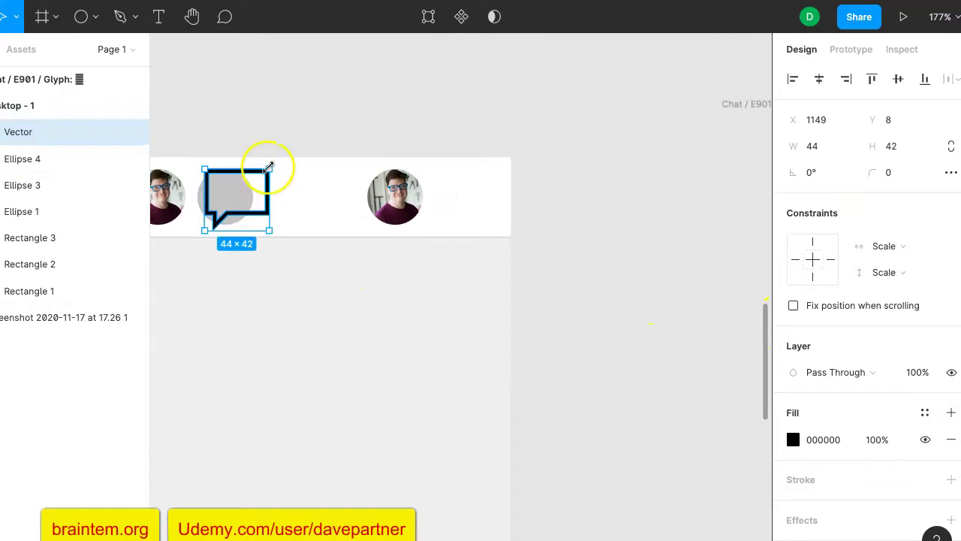
{"action": "left_click_drag", "start_coordinate": [261, 170], "coordinate": [232, 197]}
{"action": "left_click", "coordinate": [229, 177]}
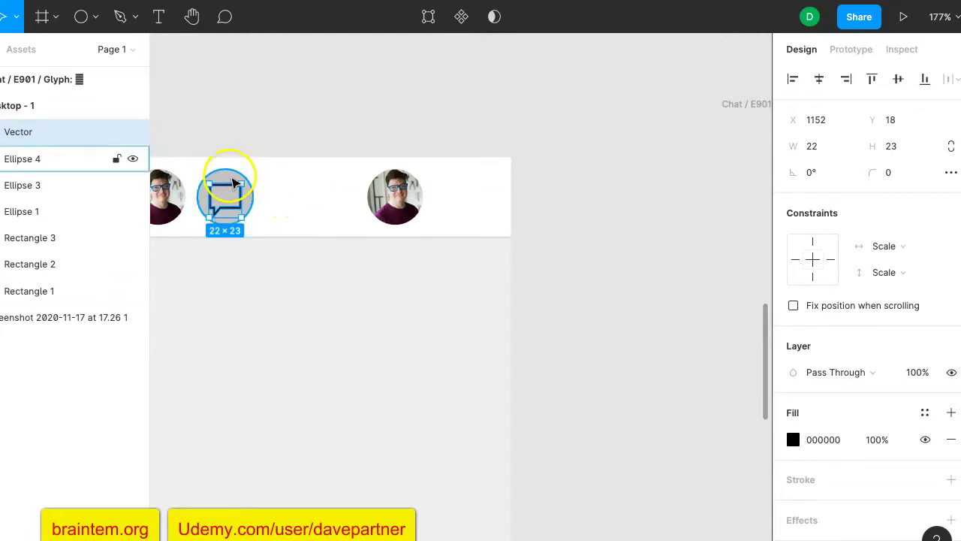
Step: Fill the grey circle behind the chat bubble with F2F5FA, sampled from the chat icon's background circle in the reference header
{"action": "left_click", "coordinate": [233, 182]}
{"action": "scroll", "coordinate": [382, 171], "scroll_direction": "up", "scroll_amount": 4}
{"action": "scroll", "coordinate": [381, 171], "scroll_direction": "left", "scroll_amount": 3}
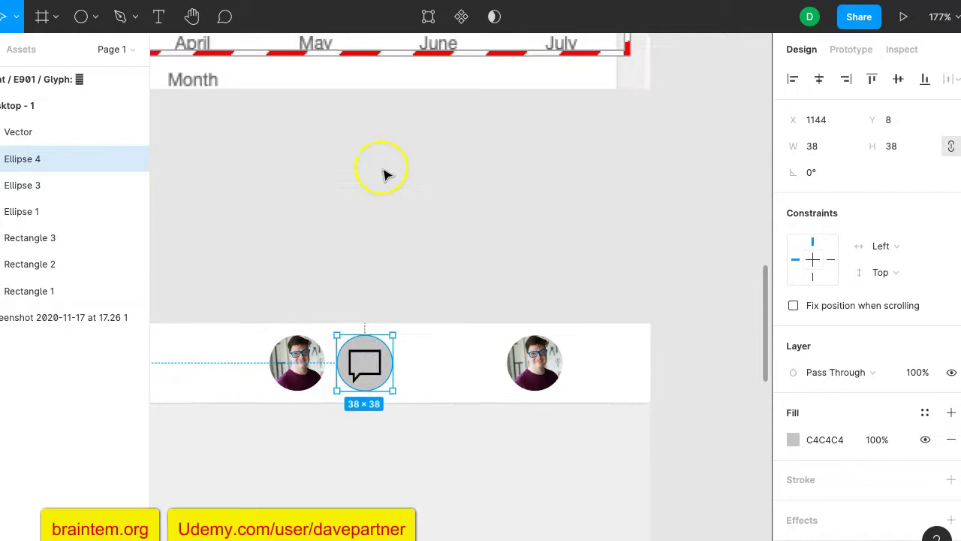
{"action": "scroll", "coordinate": [411, 234], "scroll_direction": "down", "scroll_amount": 3}
{"action": "scroll", "coordinate": [411, 234], "scroll_direction": "down", "scroll_amount": 5}
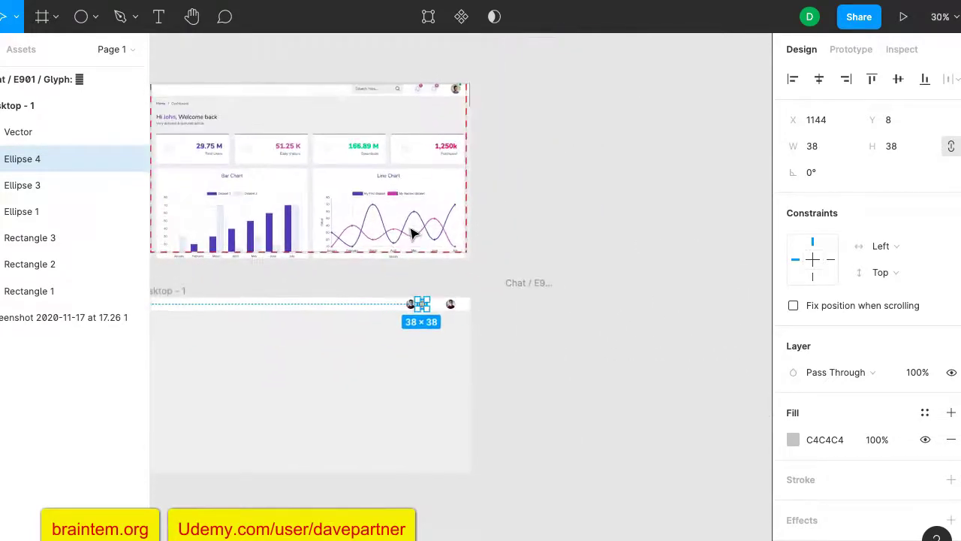
{"action": "left_click", "coordinate": [790, 439]}
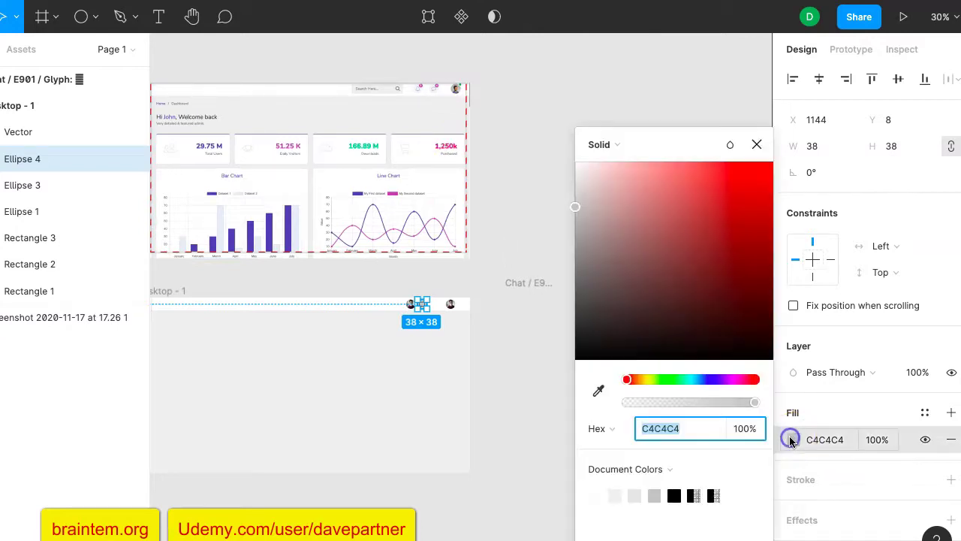
{"action": "left_click", "coordinate": [599, 388]}
{"action": "scroll", "coordinate": [436, 159], "scroll_direction": "up", "scroll_amount": 4}
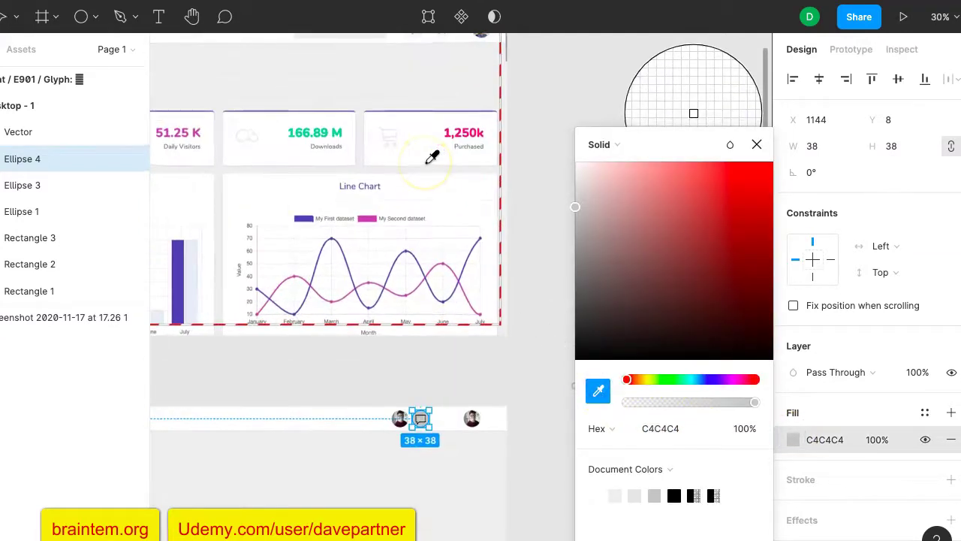
{"action": "scroll", "coordinate": [432, 156], "scroll_direction": "up", "scroll_amount": 4}
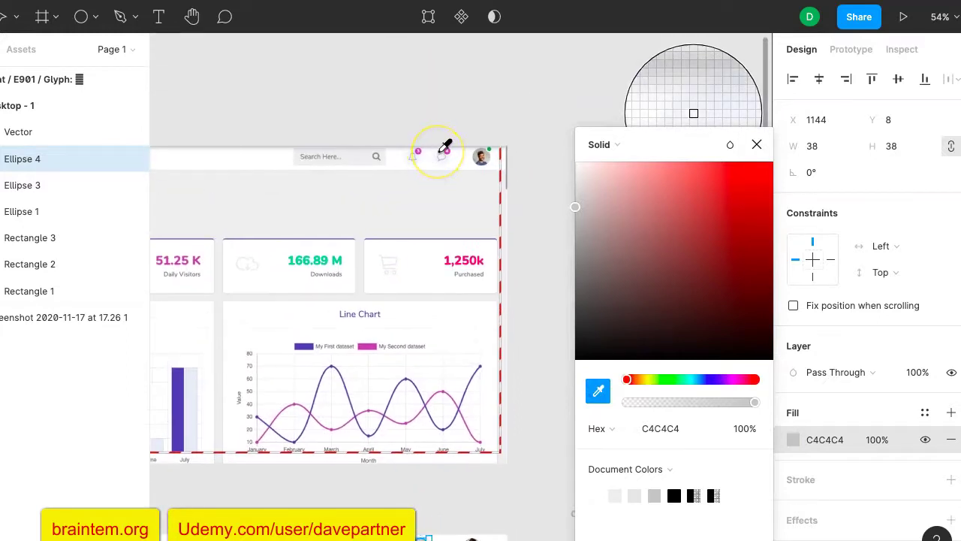
{"action": "scroll", "coordinate": [445, 145], "scroll_direction": "up", "scroll_amount": 10}
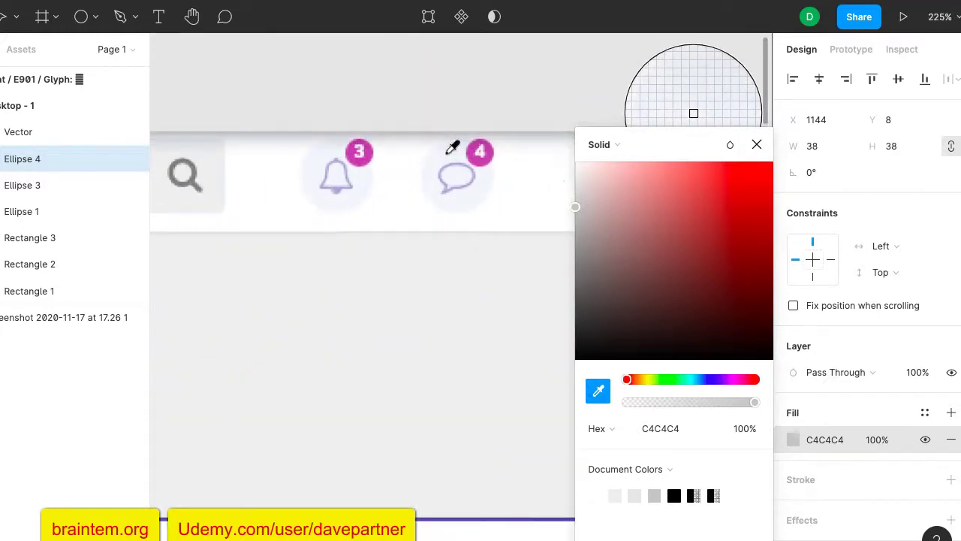
{"action": "left_click", "coordinate": [449, 154]}
{"action": "scroll", "coordinate": [454, 148], "scroll_direction": "down", "scroll_amount": 12}
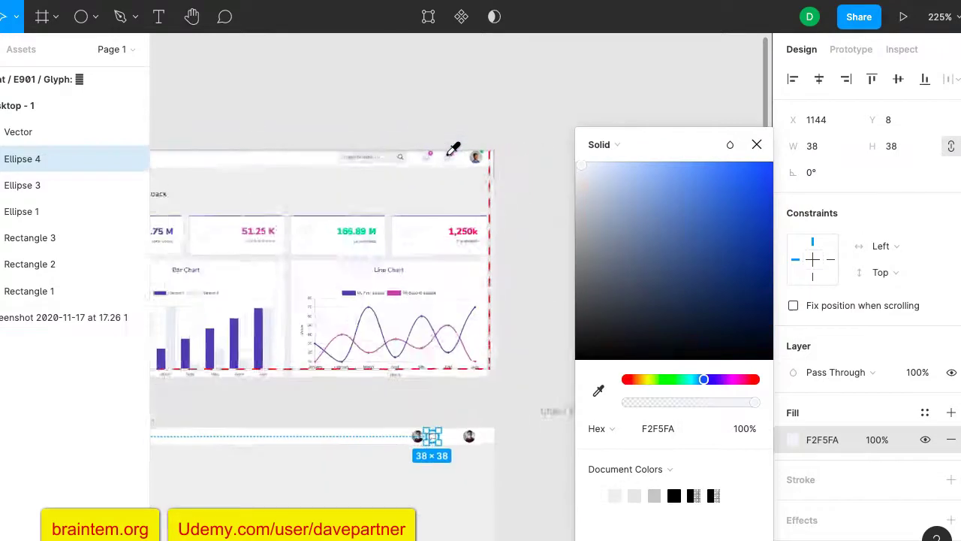
{"action": "left_click", "coordinate": [518, 355]}
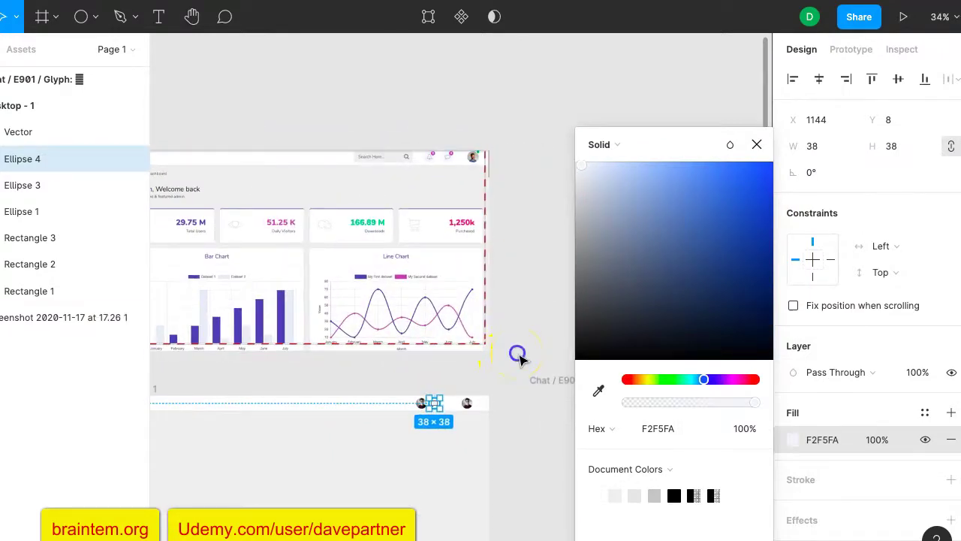
{"action": "left_click", "coordinate": [518, 354]}
Step: Compare the recoloured chat icon in the new header with the notification icons in the reference screenshot's header
{"action": "scroll", "coordinate": [437, 397], "scroll_direction": "up", "scroll_amount": 8}
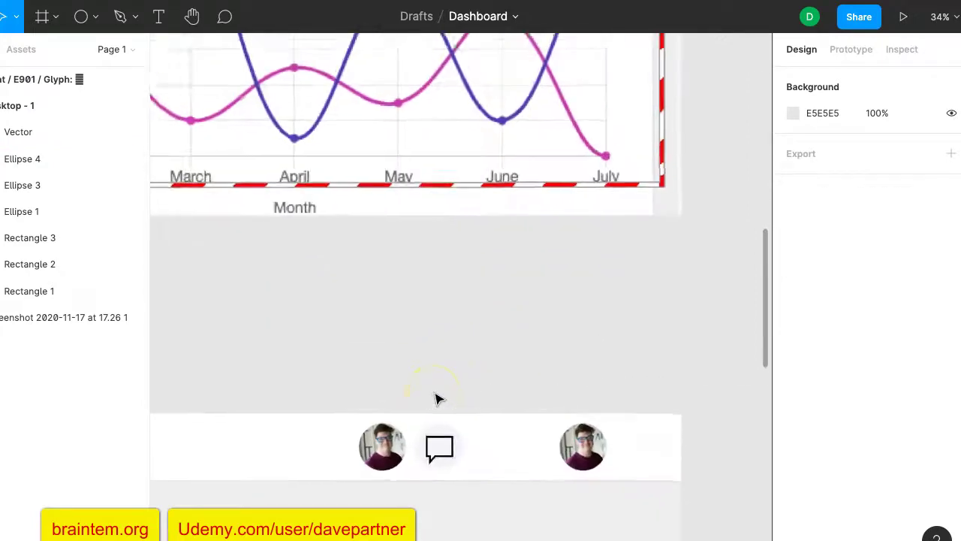
{"action": "scroll", "coordinate": [437, 398], "scroll_direction": "down", "scroll_amount": 7}
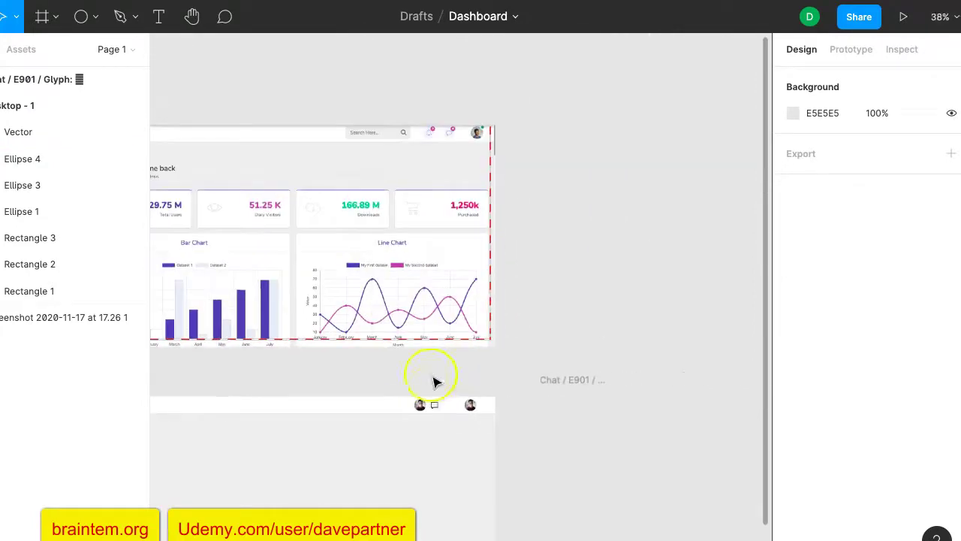
{"action": "scroll", "coordinate": [457, 145], "scroll_direction": "up", "scroll_amount": 10}
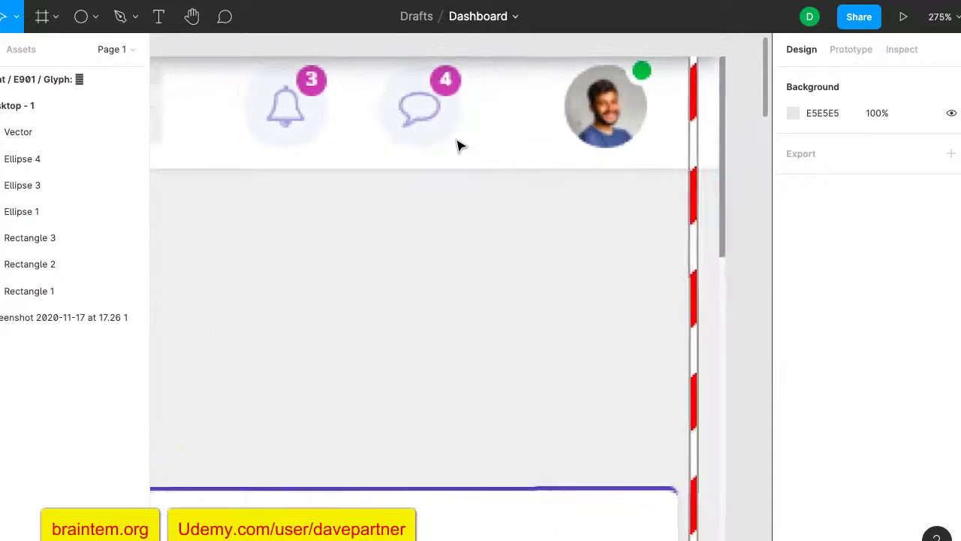
{"action": "scroll", "coordinate": [457, 145], "scroll_direction": "down", "scroll_amount": 12}
{"action": "scroll", "coordinate": [463, 311], "scroll_direction": "up", "scroll_amount": 4}
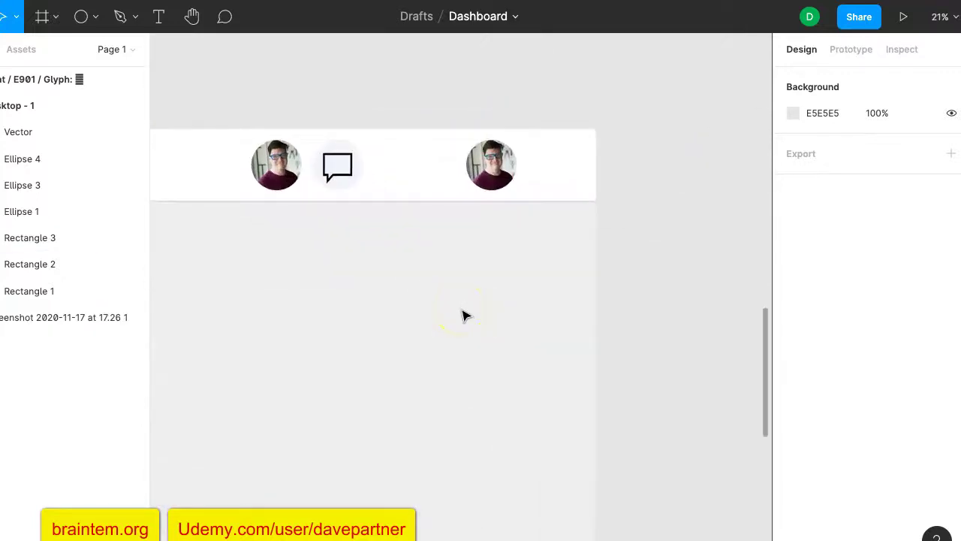
{"action": "scroll", "coordinate": [463, 315], "scroll_direction": "down", "scroll_amount": 6}
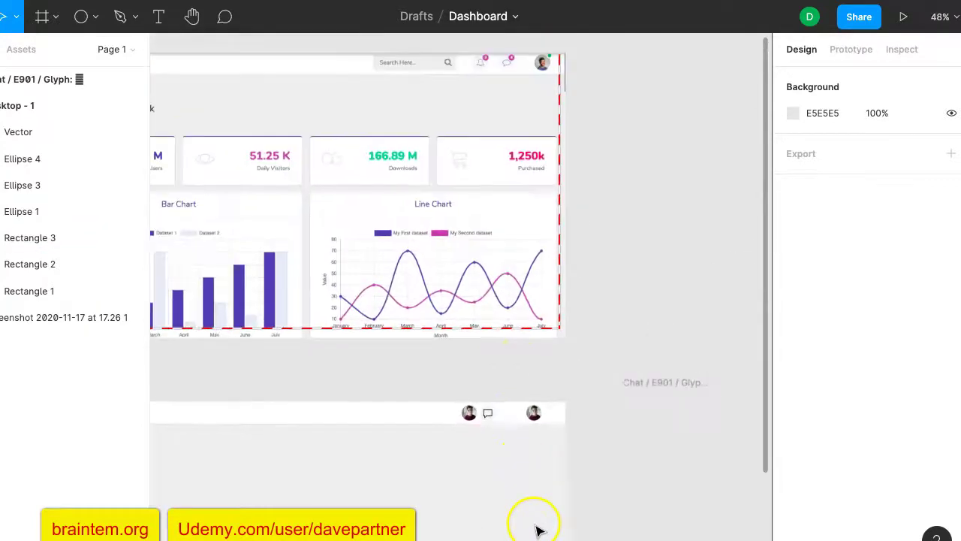
{"action": "scroll", "coordinate": [515, 255], "scroll_direction": "up", "scroll_amount": 3}
{"action": "left_click", "coordinate": [515, 238]}
{"action": "scroll", "coordinate": [523, 195], "scroll_direction": "down", "scroll_amount": 5}
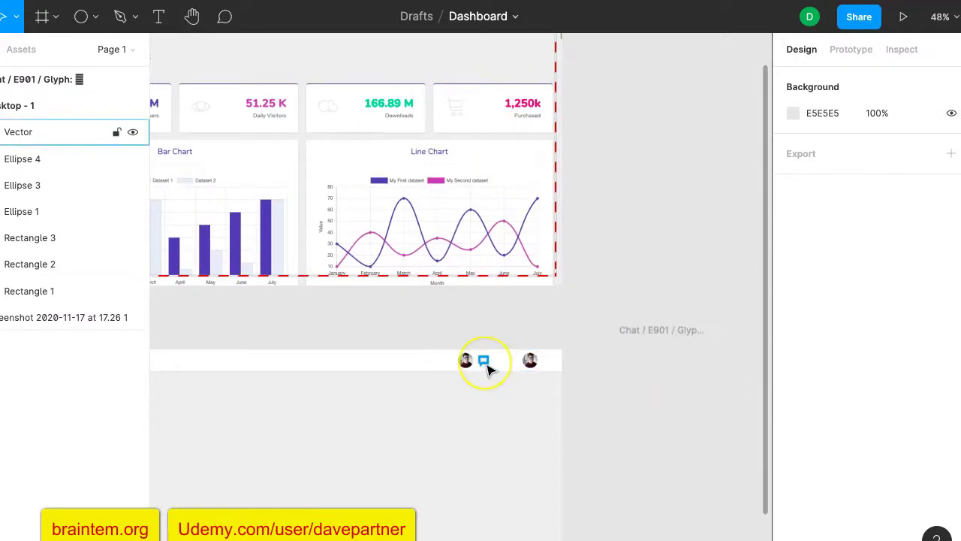
Step: Shrink the chat bubble vector to 16 × 16 and place it in its circle at about X 1155, Y 19
{"action": "scroll", "coordinate": [486, 368], "scroll_direction": "up", "scroll_amount": 6}
{"action": "left_click", "coordinate": [489, 346]}
{"action": "left_click", "coordinate": [509, 332]}
{"action": "left_click_drag", "start_coordinate": [509, 332], "coordinate": [484, 351]}
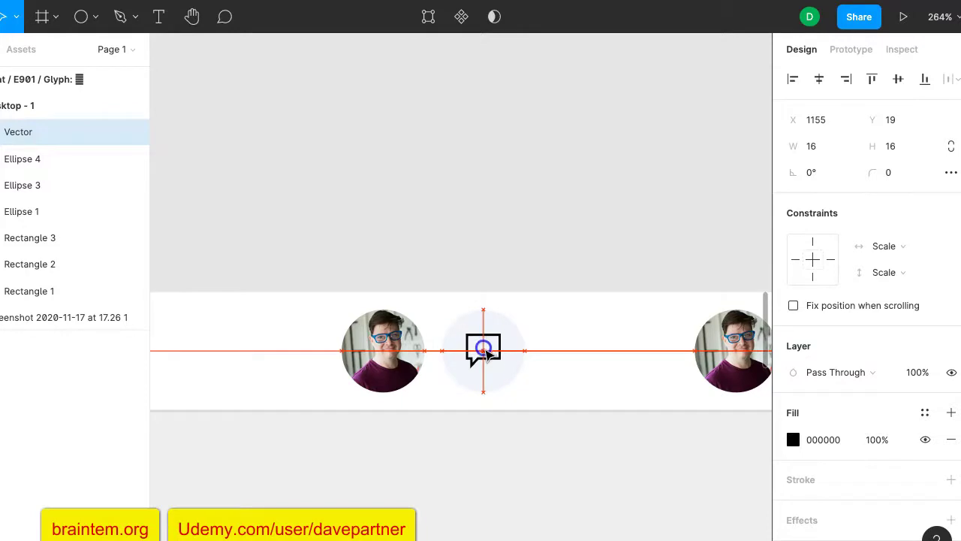
Step: Recolour the chat bubble vector blue with fill 4A7FD6 and shift it down to Y 21 inside its circle
{"action": "left_click", "coordinate": [795, 441]}
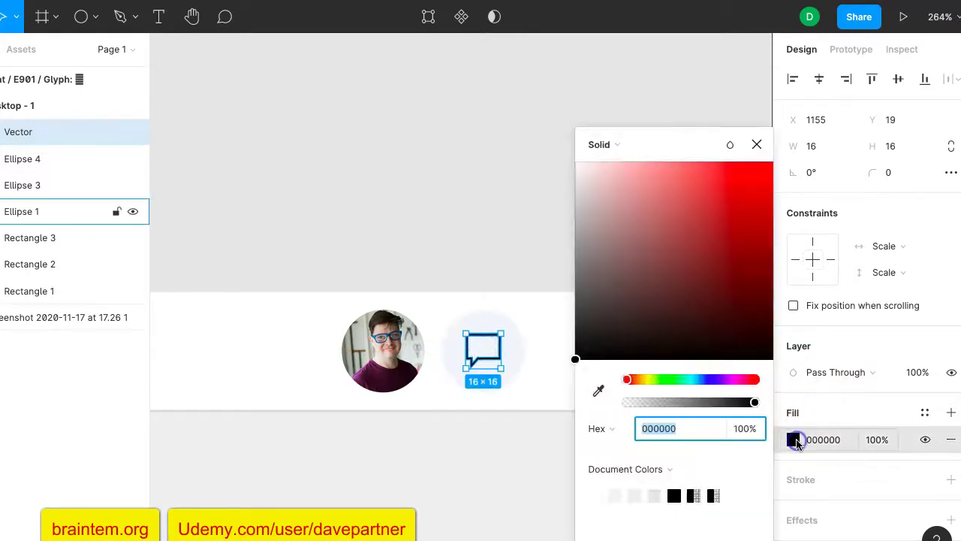
{"action": "left_click", "coordinate": [598, 390]}
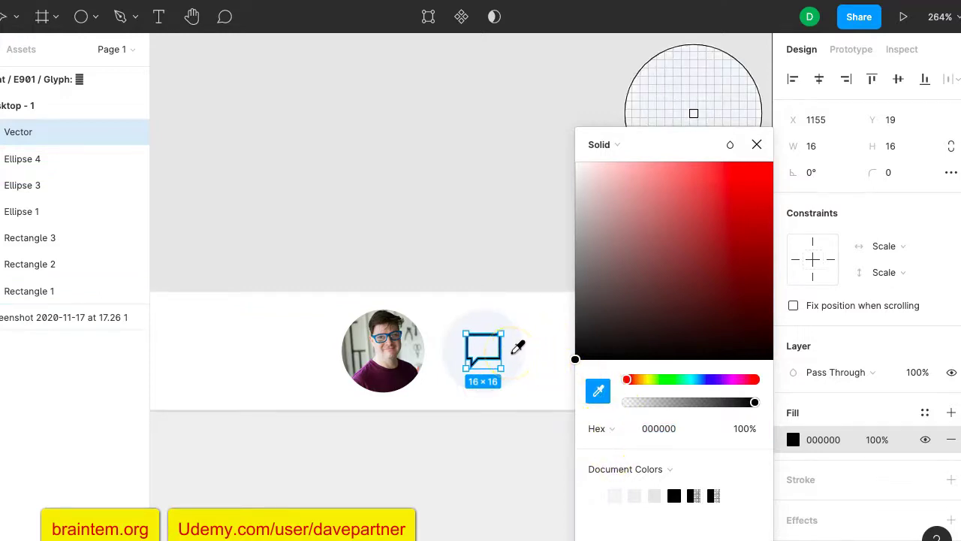
{"action": "left_click", "coordinate": [514, 351]}
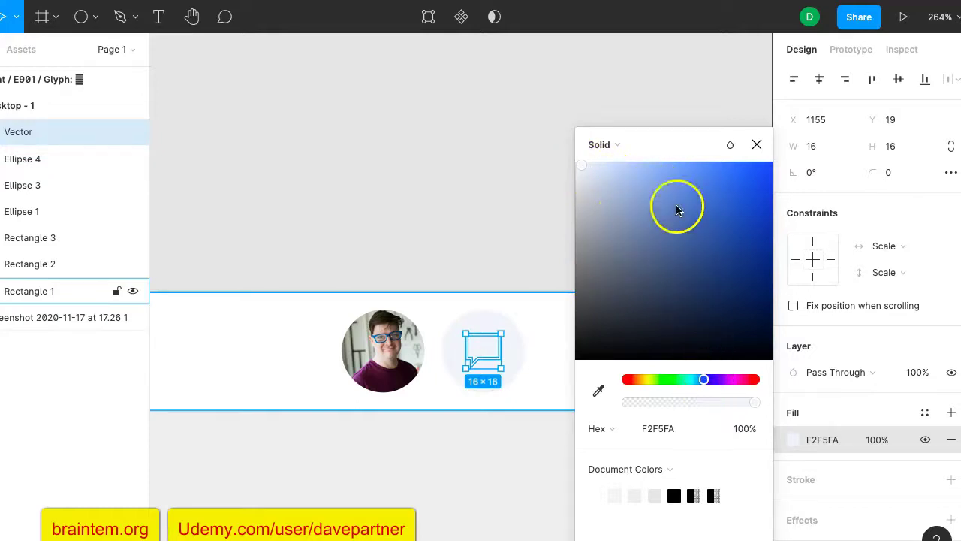
{"action": "left_click", "coordinate": [704, 197]}
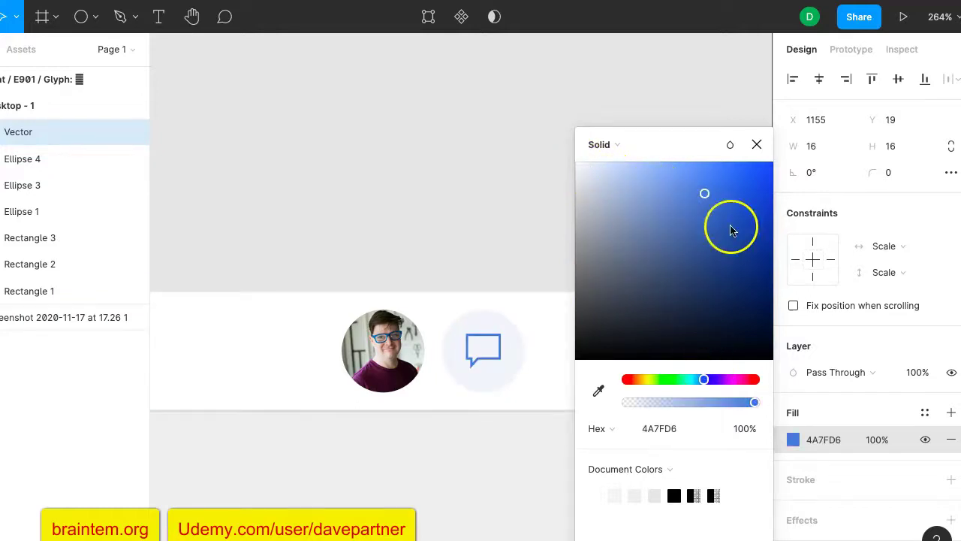
{"action": "mouse_move", "coordinate": [495, 353]}
{"action": "left_mouse_down"}
{"action": "mouse_move", "coordinate": [494, 363]}
{"action": "mouse_move", "coordinate": [491, 352]}
{"action": "left_mouse_up"}
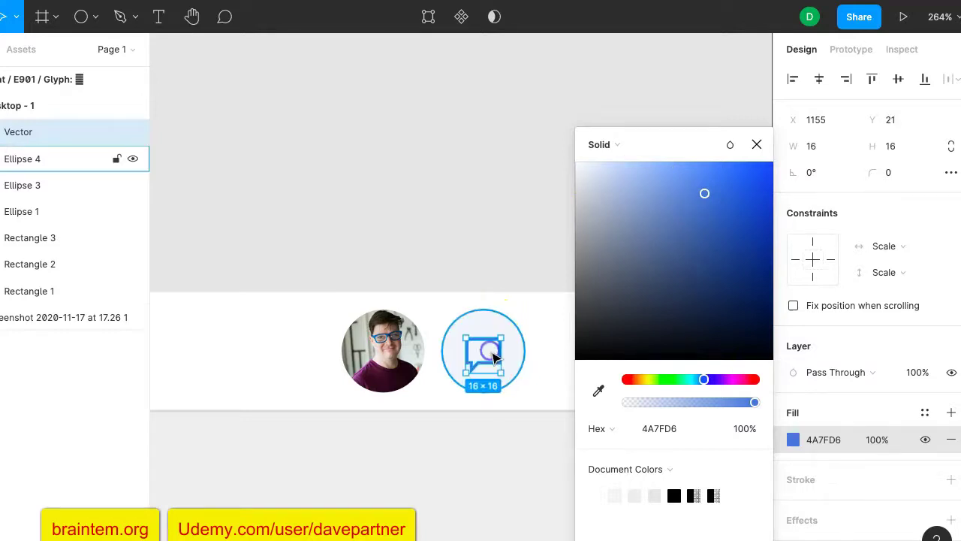
Step: Try aligning the chat bubble vector by its horizontal centre, and undo the alignment
{"action": "left_click", "coordinate": [821, 79]}
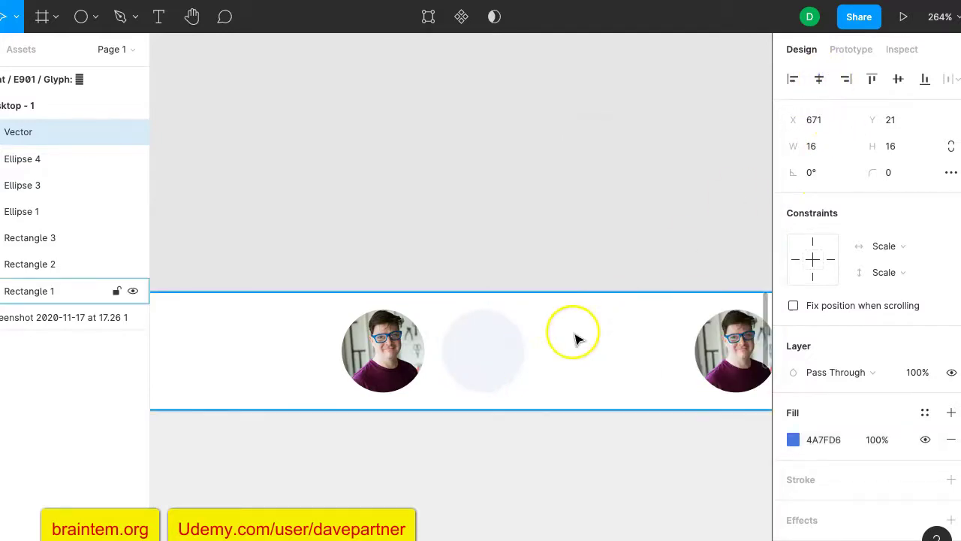
{"action": "key", "text": "ctrl+z"}
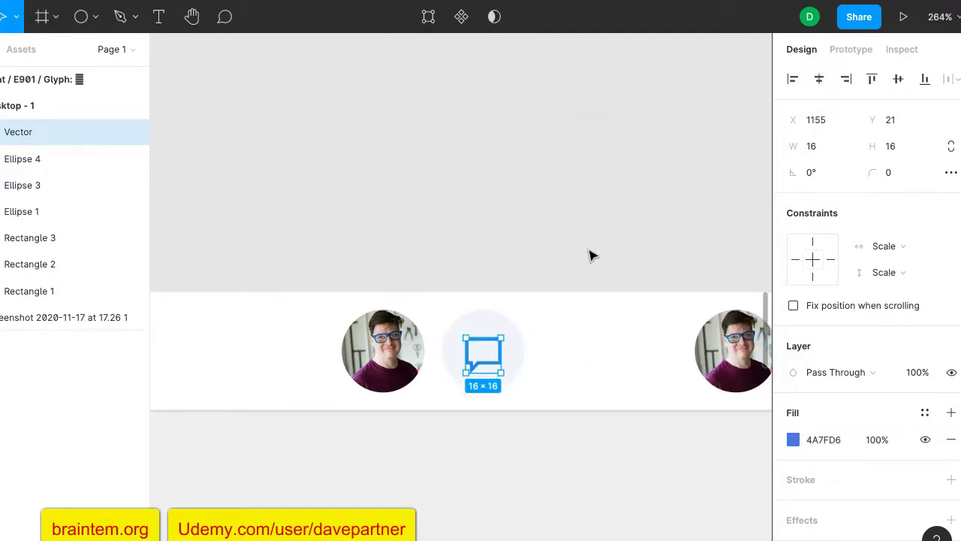
Step: Delete the extra avatar circle directly beside the chat icon, keeping the avatar at the header's far end
{"action": "left_click", "coordinate": [590, 255]}
{"action": "left_click", "coordinate": [412, 372]}
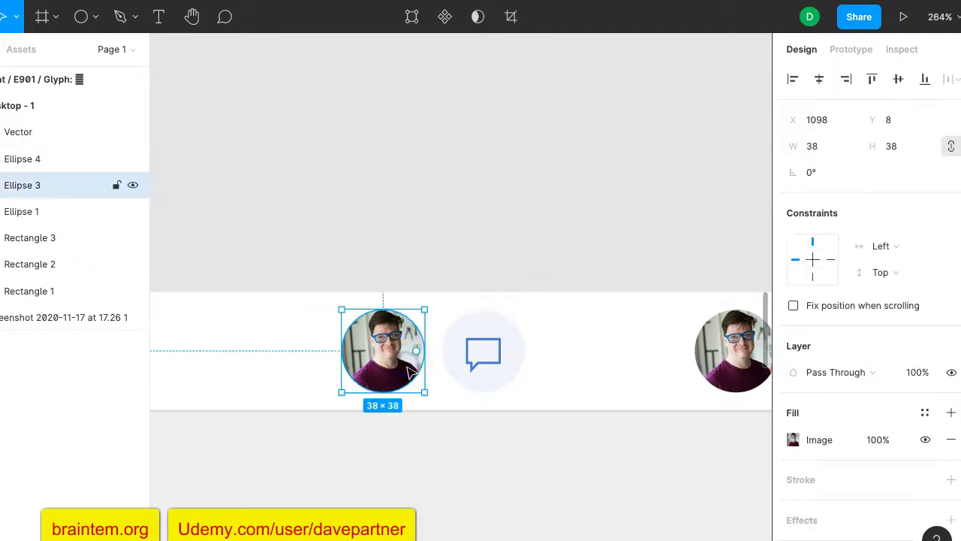
{"action": "key", "text": "Delete"}
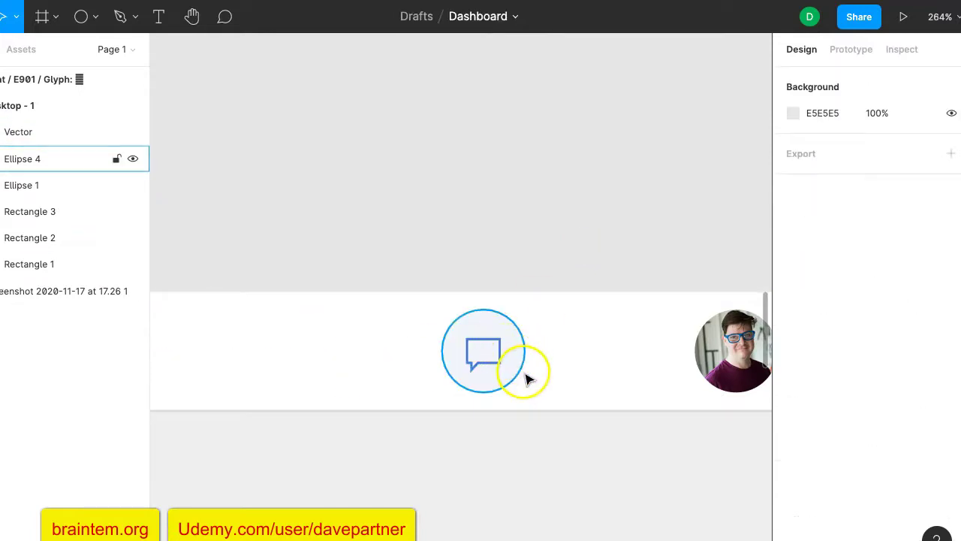
Step: Duplicate the chat bubble together with its circle and place the copy left of the original, with its circle at about X 1090, Y 8
{"action": "left_click", "coordinate": [481, 349]}
{"action": "left_click", "coordinate": [559, 367]}
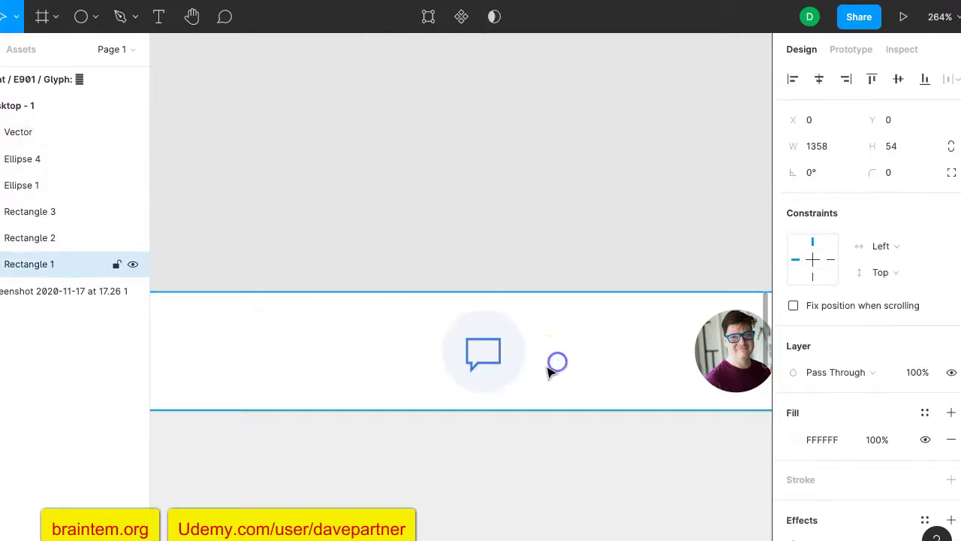
{"action": "left_click", "coordinate": [496, 379], "text": "shift"}
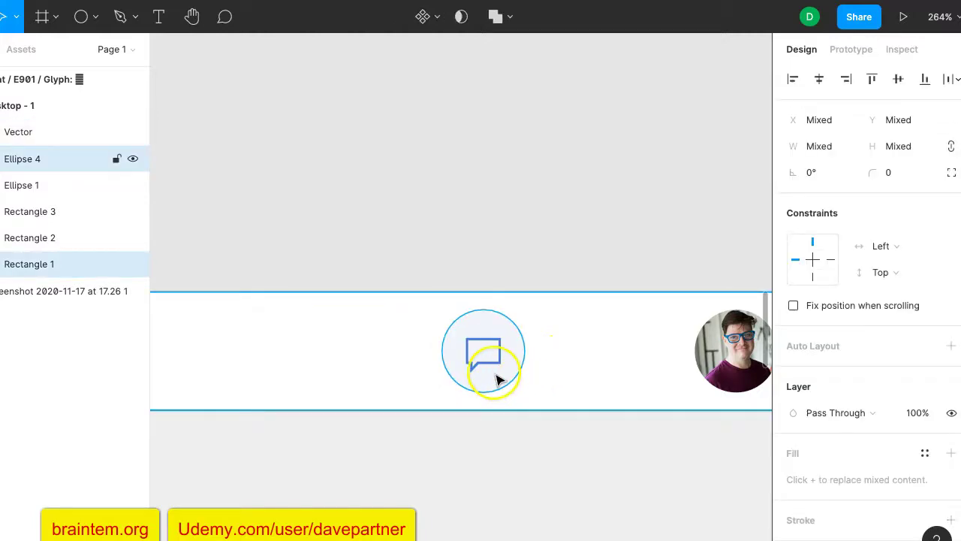
{"action": "left_click", "coordinate": [456, 386]}
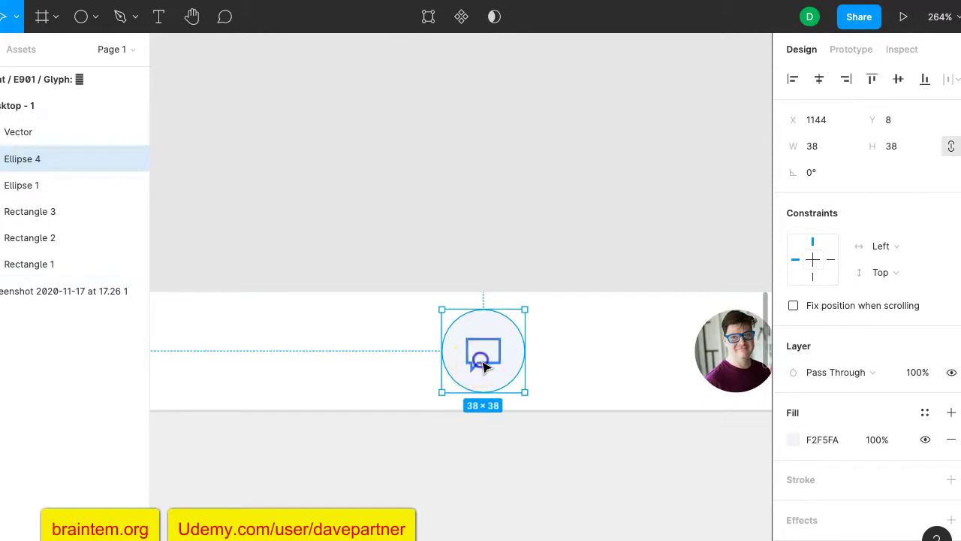
{"action": "left_click", "coordinate": [483, 361], "text": "shift"}
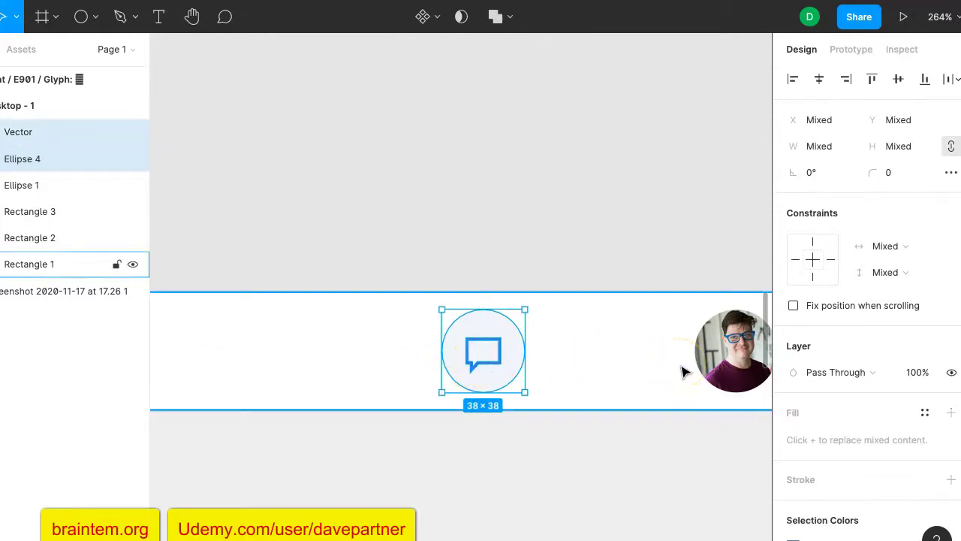
{"action": "key", "text": "ctrl+d"}
{"action": "left_click_drag", "start_coordinate": [483, 360], "coordinate": [366, 354]}
Step: Examine the bell and chat icons in the reference header against the two circles in the new header
{"action": "scroll", "coordinate": [429, 202], "scroll_direction": "up", "scroll_amount": 10}
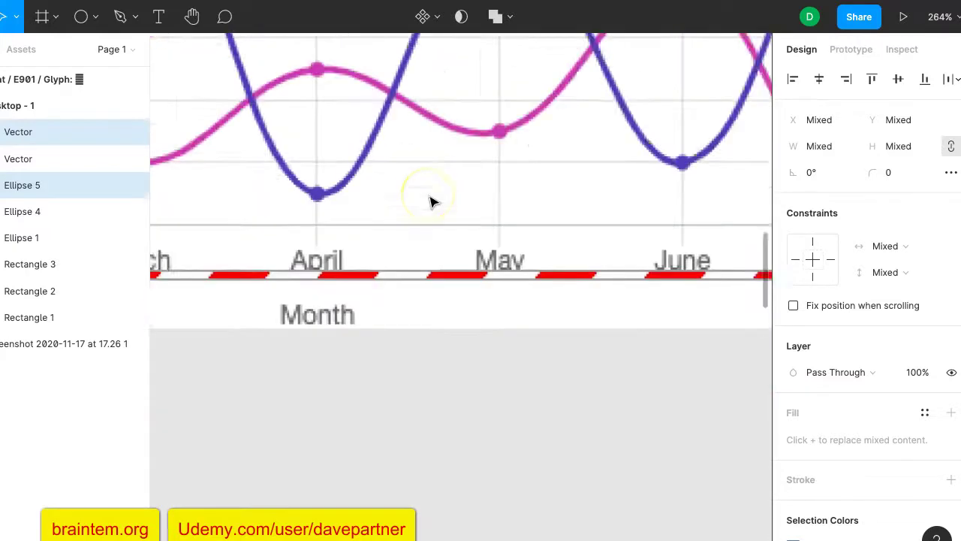
{"action": "scroll", "coordinate": [429, 202], "scroll_direction": "up", "scroll_amount": 15}
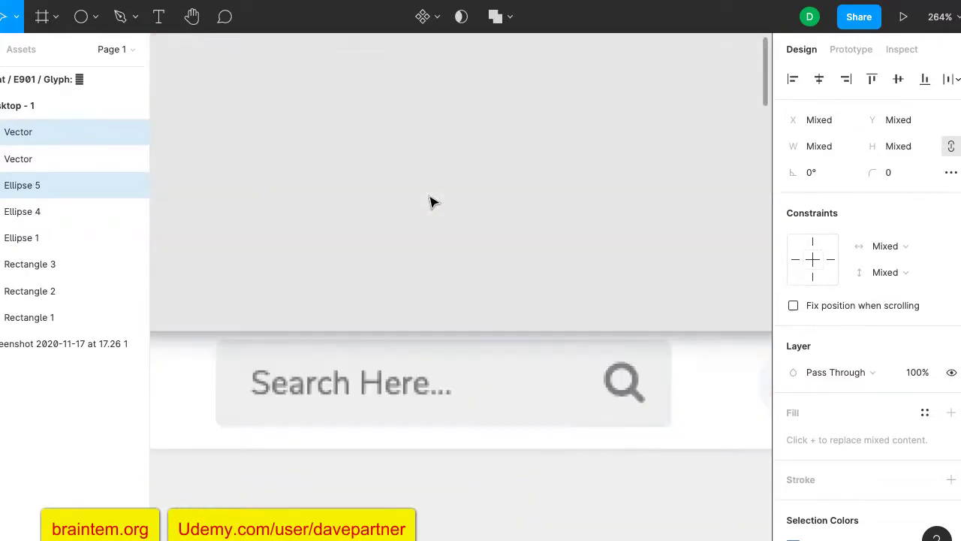
{"action": "scroll", "coordinate": [428, 202], "scroll_direction": "down", "scroll_amount": 5}
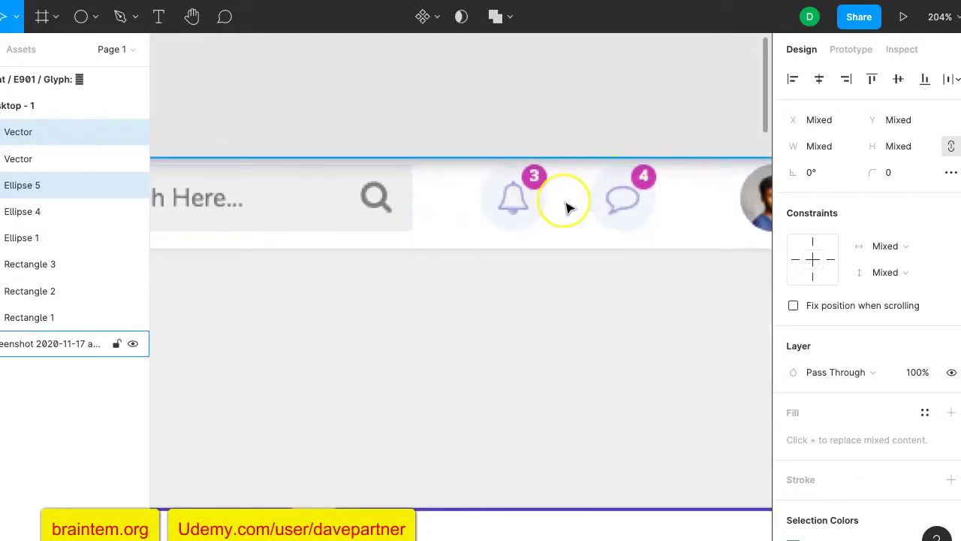
{"action": "scroll", "coordinate": [568, 208], "scroll_direction": "down", "scroll_amount": 10}
{"action": "scroll", "coordinate": [569, 208], "scroll_direction": "down", "scroll_amount": 4}
{"action": "scroll", "coordinate": [568, 208], "scroll_direction": "down", "scroll_amount": 3}
{"action": "scroll", "coordinate": [526, 285], "scroll_direction": "up", "scroll_amount": 3}
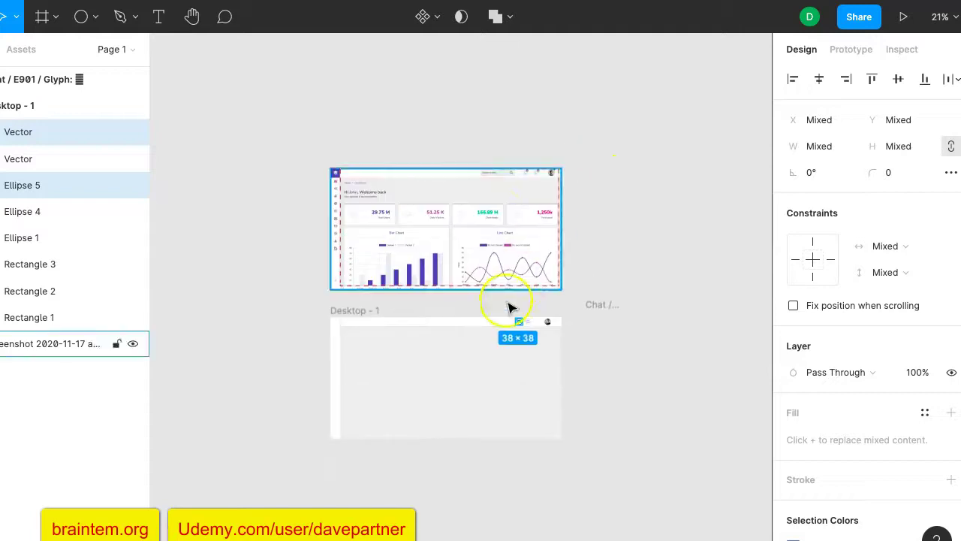
{"action": "scroll", "coordinate": [504, 318], "scroll_direction": "up", "scroll_amount": 8}
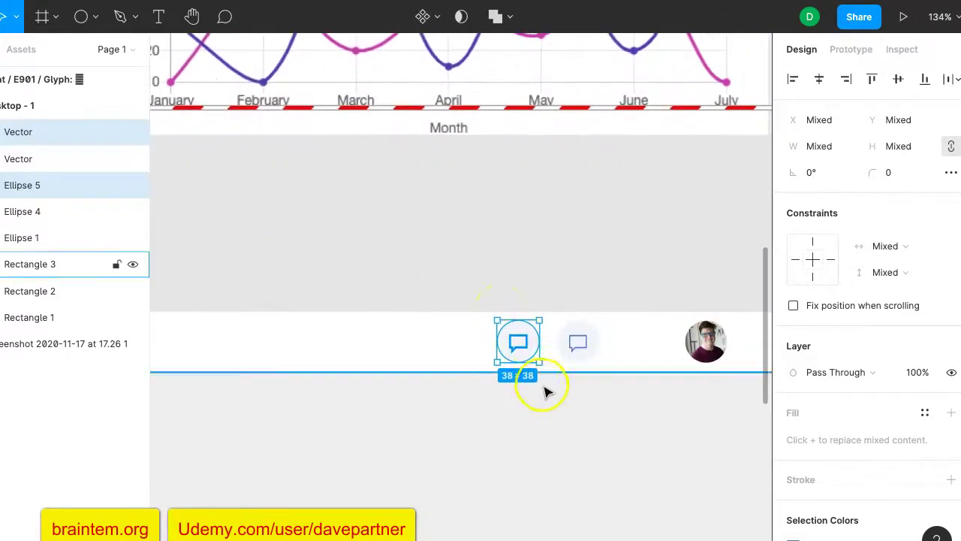
Step: Delete the chat bubble vector from the duplicated icon, keeping its light circle
{"action": "left_click", "coordinate": [520, 344]}
{"action": "left_click", "coordinate": [585, 416]}
{"action": "left_click", "coordinate": [523, 343]}
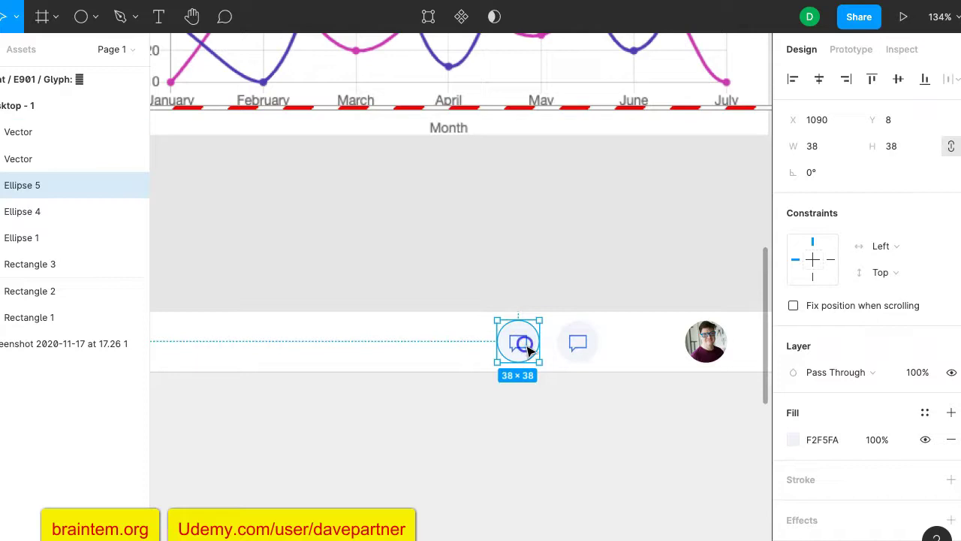
{"action": "left_click", "coordinate": [520, 344]}
{"action": "left_click", "coordinate": [828, 283]}
{"action": "key", "text": "Delete"}
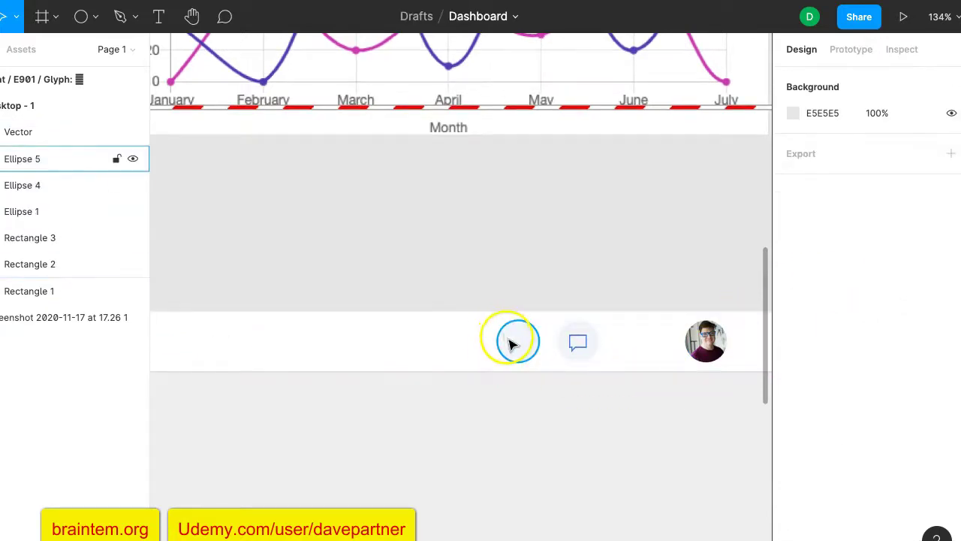
Step: Run the Content Reel plugin on the empty header circle and search its Icons Fabric MDL2 set for "bell"
{"action": "right_click", "coordinate": [511, 344]}
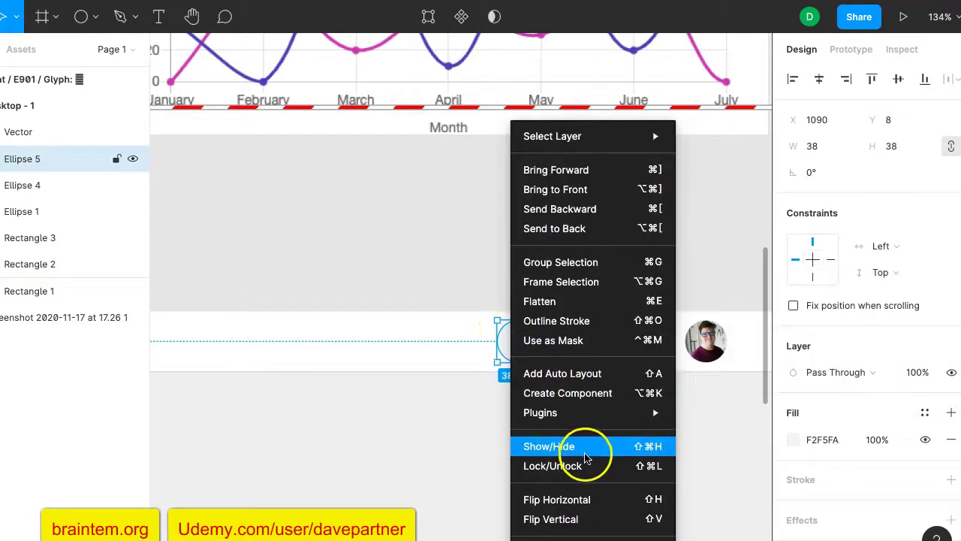
{"action": "mouse_move", "coordinate": [620, 412]}
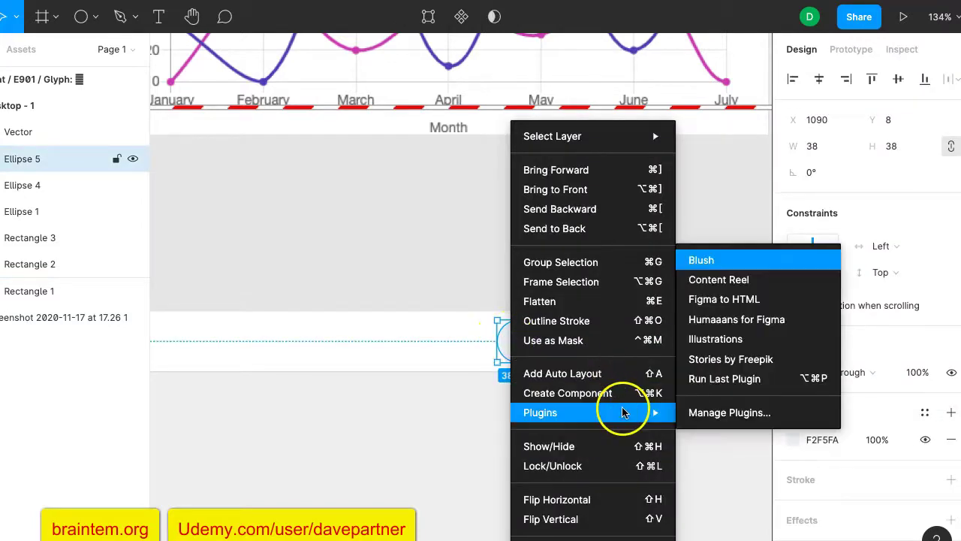
{"action": "left_click", "coordinate": [769, 290]}
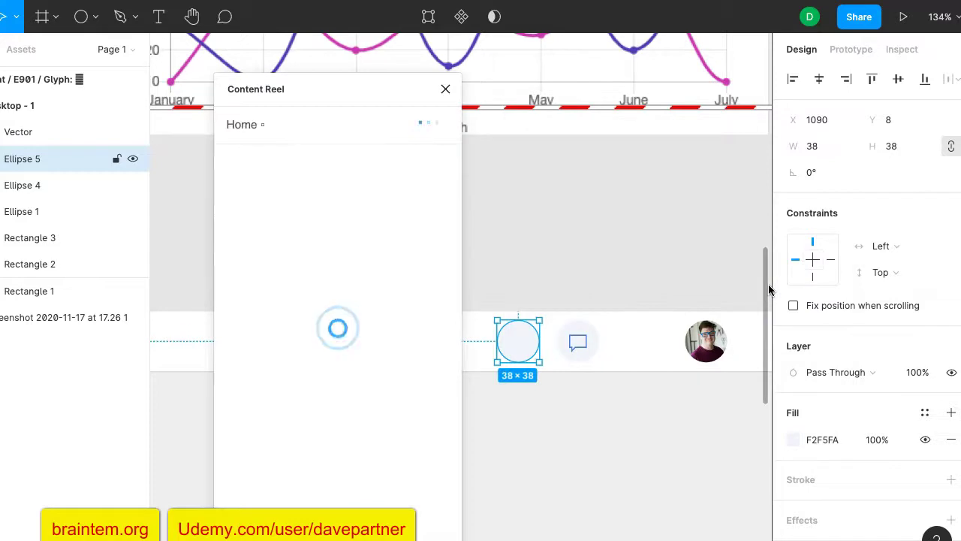
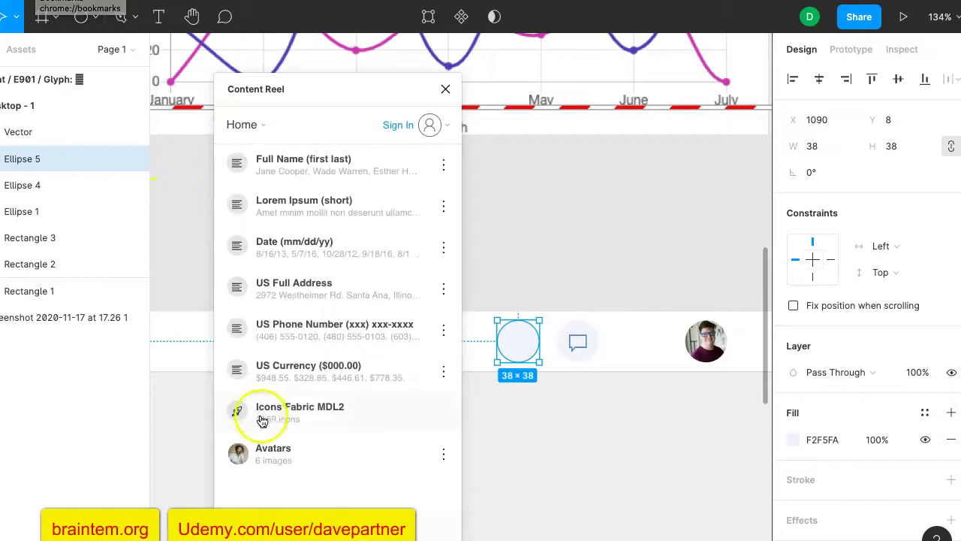
{"action": "left_click", "coordinate": [283, 415]}
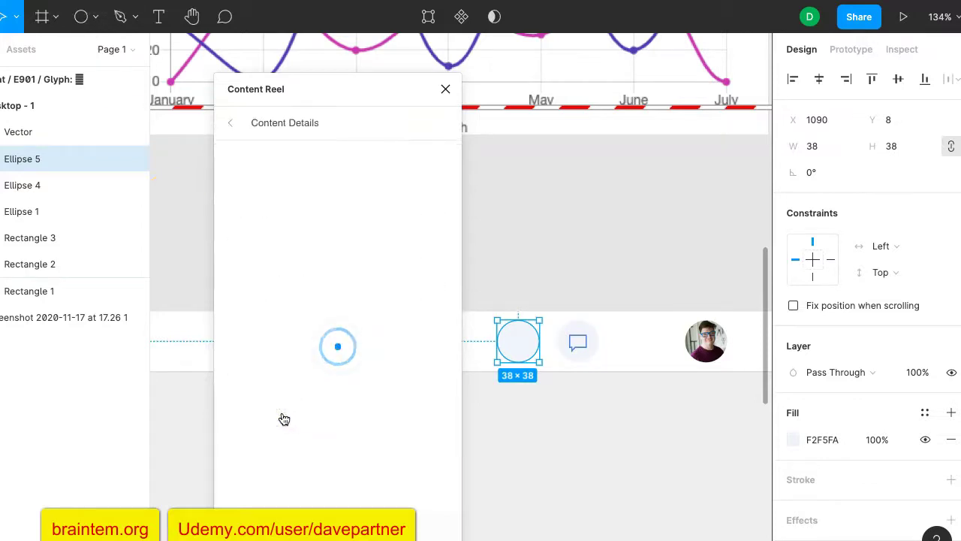
{"action": "left_click", "coordinate": [340, 211]}
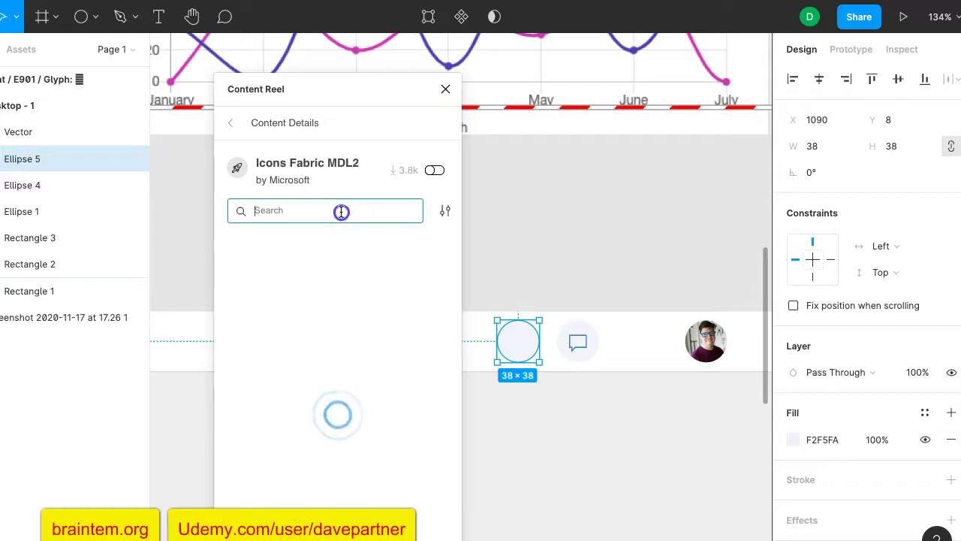
{"action": "type", "text": "bell"}
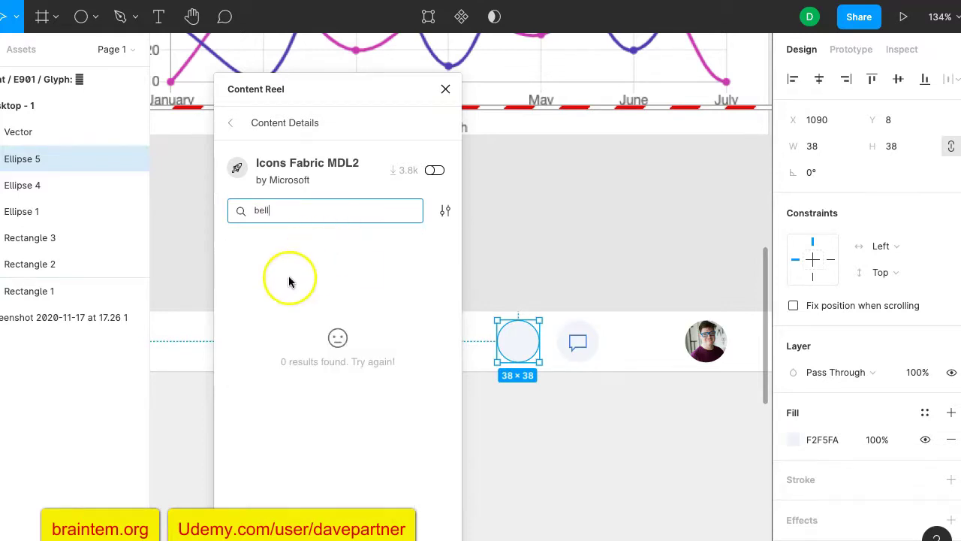
Step: Replace the icon search term with "notif" to look for a notification icon
{"action": "key", "text": "BackSpace"}
{"action": "key", "text": "BackSpace"}
{"action": "key", "text": "BackSpace"}
{"action": "key", "text": "BackSpace"}
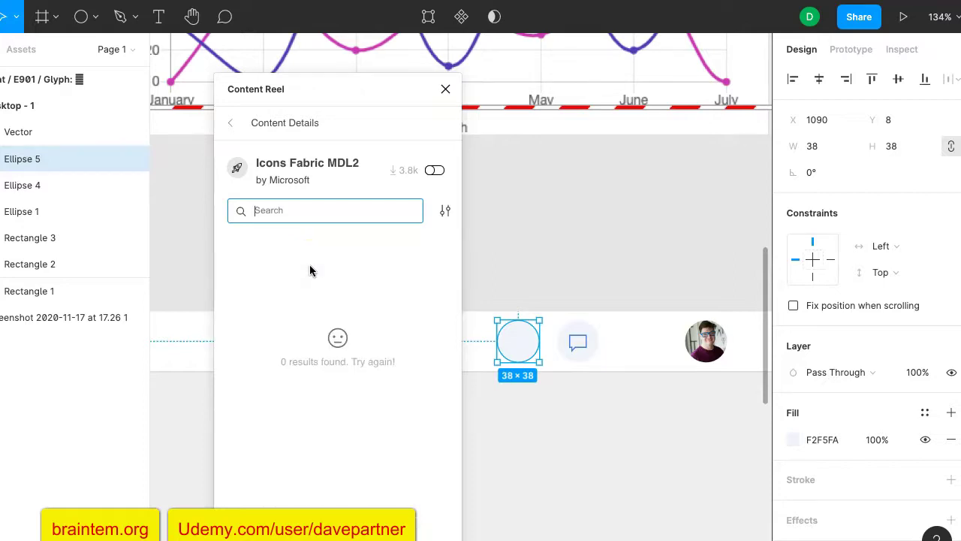
{"action": "type", "text": "notifi"}
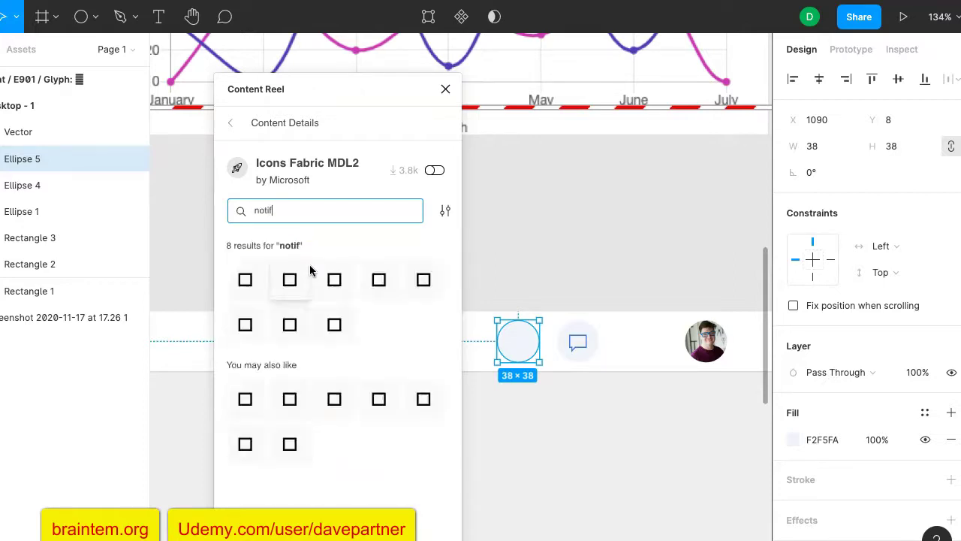
{"action": "key", "text": "BackSpace"}
{"action": "key", "text": "BackSpace"}
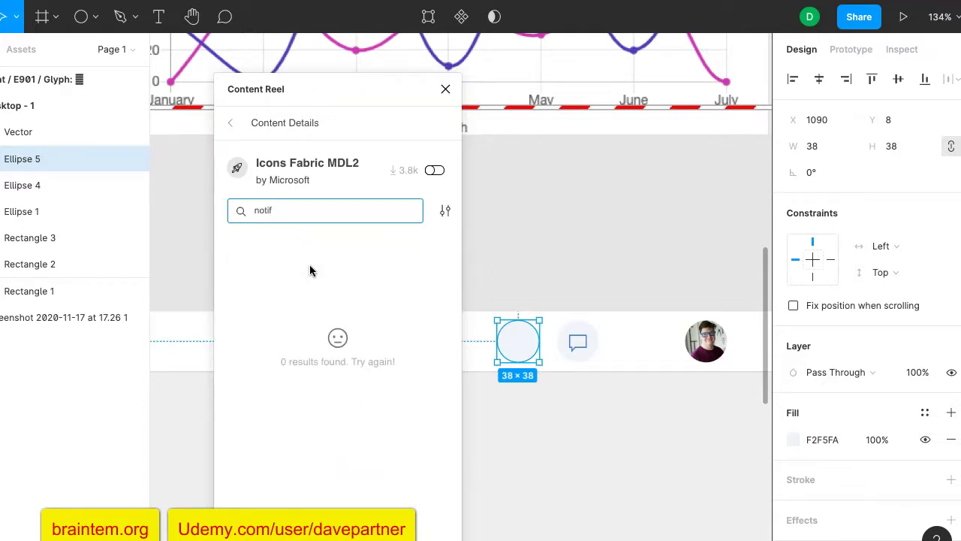
{"action": "key", "text": "BackSpace"}
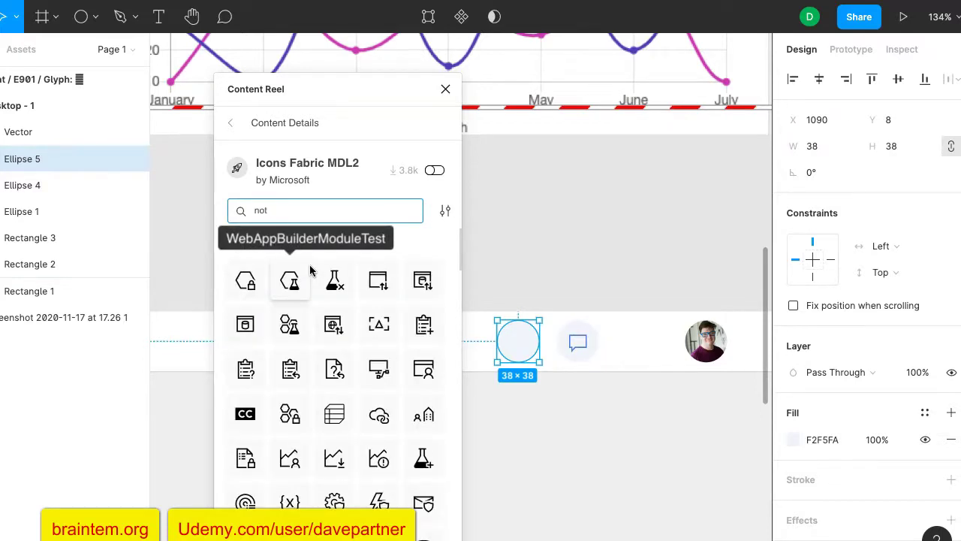
Step: Search the icon set for "alert", insert the alarm clock icon and close the plugin
{"action": "key", "text": "BackSpace"}
{"action": "key", "text": "BackSpace"}
{"action": "key", "text": "BackSpace"}
{"action": "type", "text": "al"}
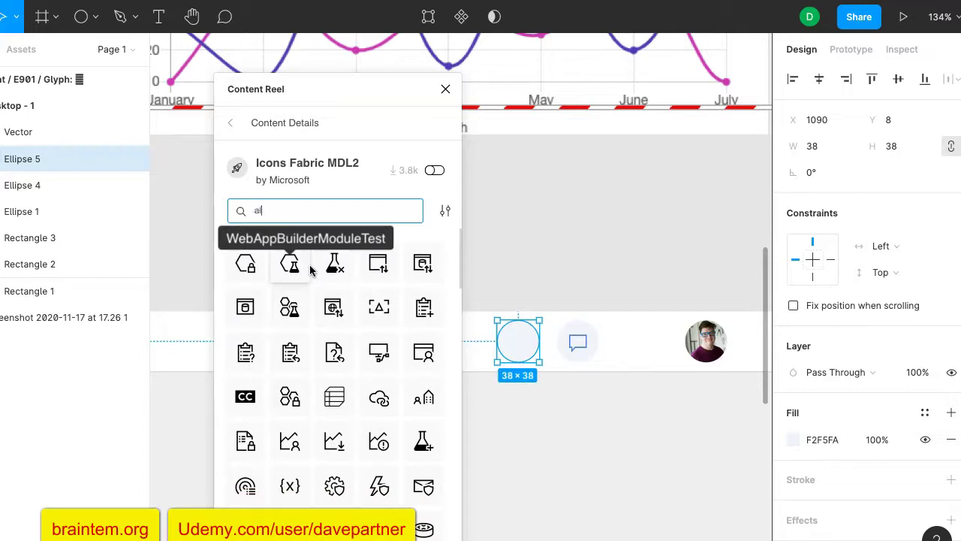
{"action": "type", "text": "ert"}
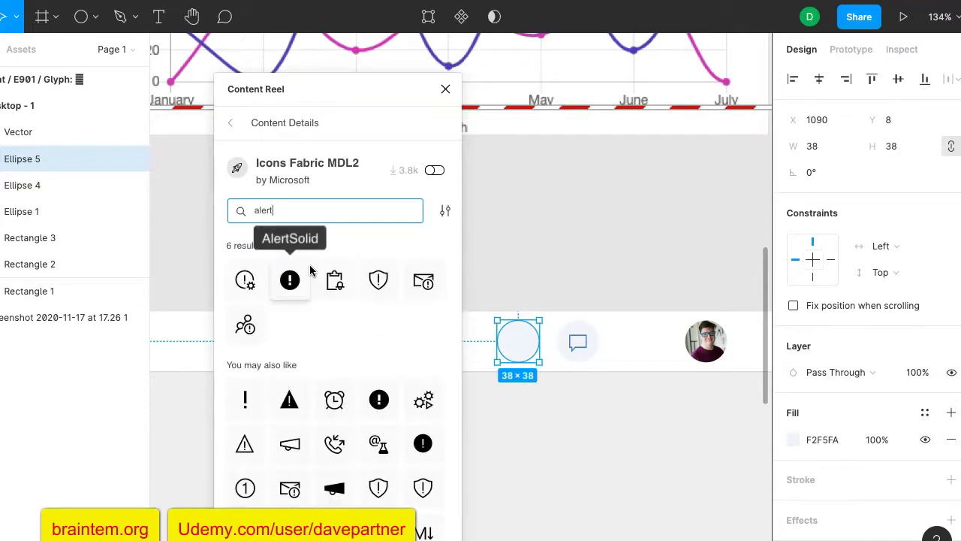
{"action": "left_click", "coordinate": [336, 402]}
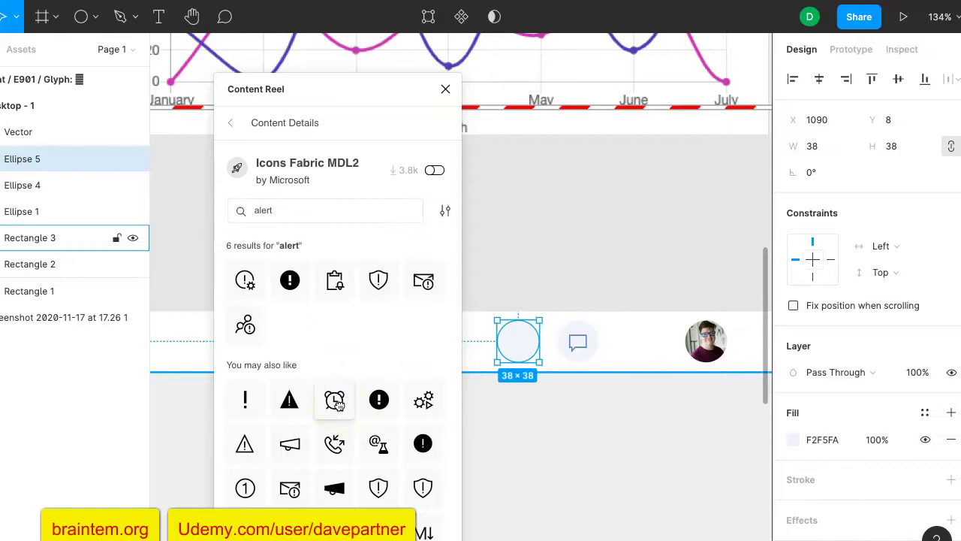
{"action": "left_click", "coordinate": [446, 91]}
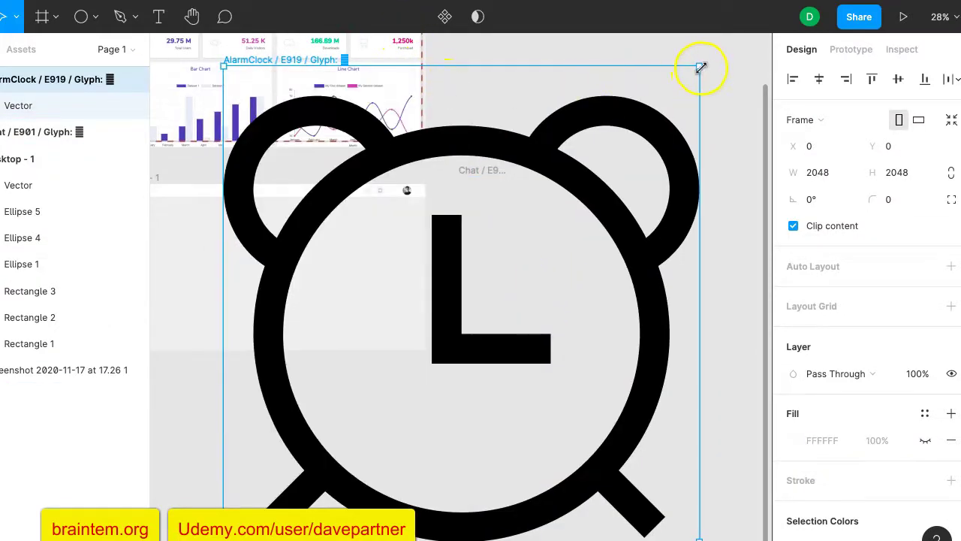
Step: Shrink the alarm clock icon to about 26 × 17 and place it on the empty header circle at about X 1096, Y 18
{"action": "left_click_drag", "start_coordinate": [686, 79], "coordinate": [257, 523]}
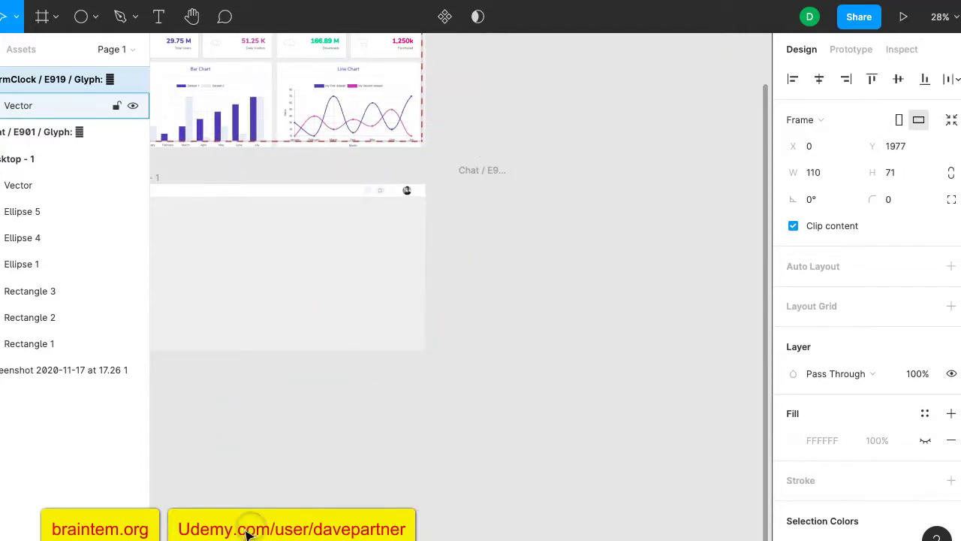
{"action": "left_click_drag", "start_coordinate": [255, 436], "coordinate": [340, 197]}
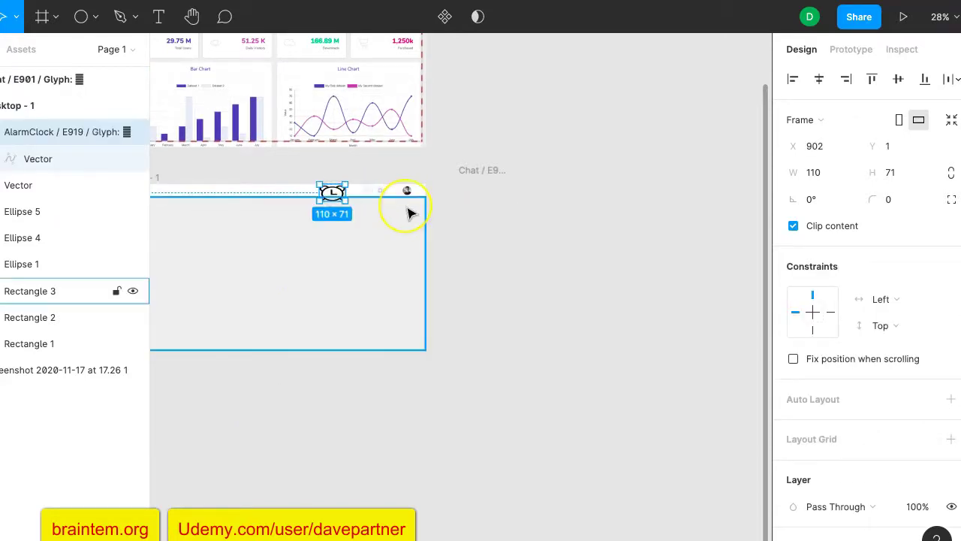
{"action": "scroll", "coordinate": [408, 212], "scroll_direction": "up", "scroll_amount": 10}
{"action": "scroll", "coordinate": [409, 214], "scroll_direction": "left", "scroll_amount": 3}
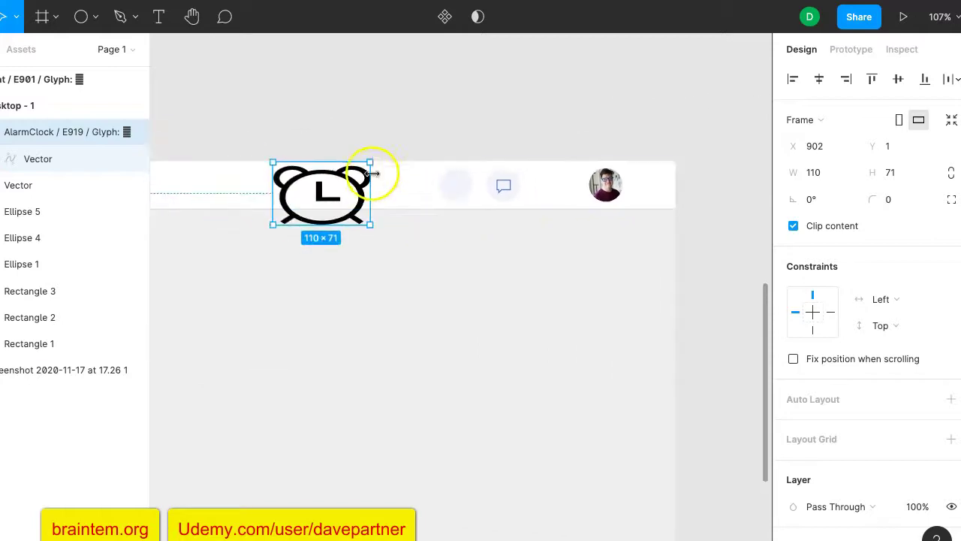
{"action": "left_click_drag", "start_coordinate": [367, 162], "coordinate": [457, 189]}
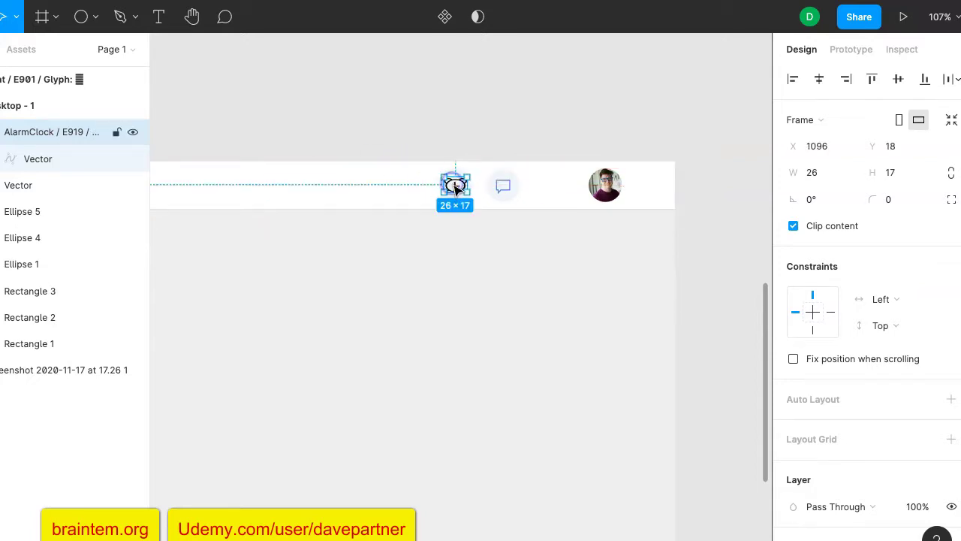
Step: Set the alarm clock icon's width and height to 16 to match the chat bubble
{"action": "left_click", "coordinate": [503, 184]}
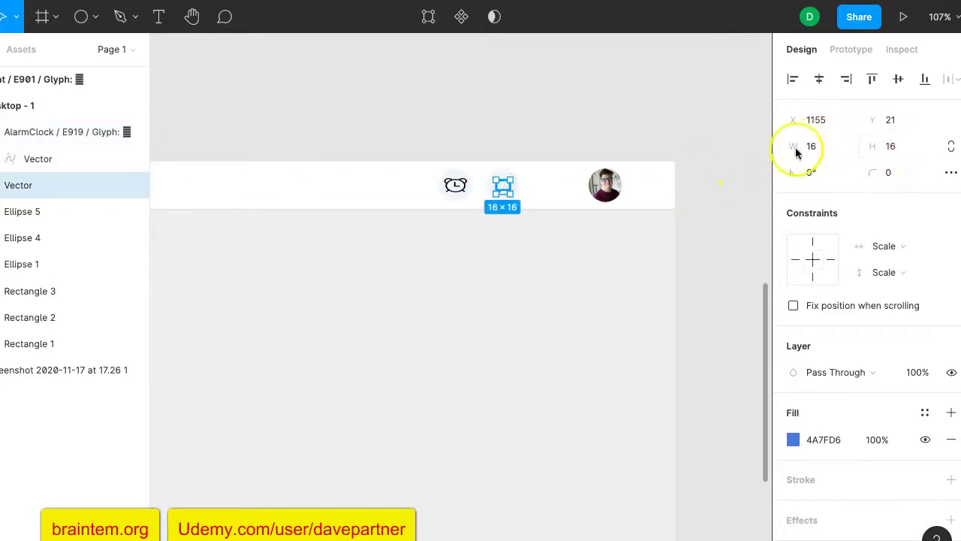
{"action": "left_click", "coordinate": [461, 193]}
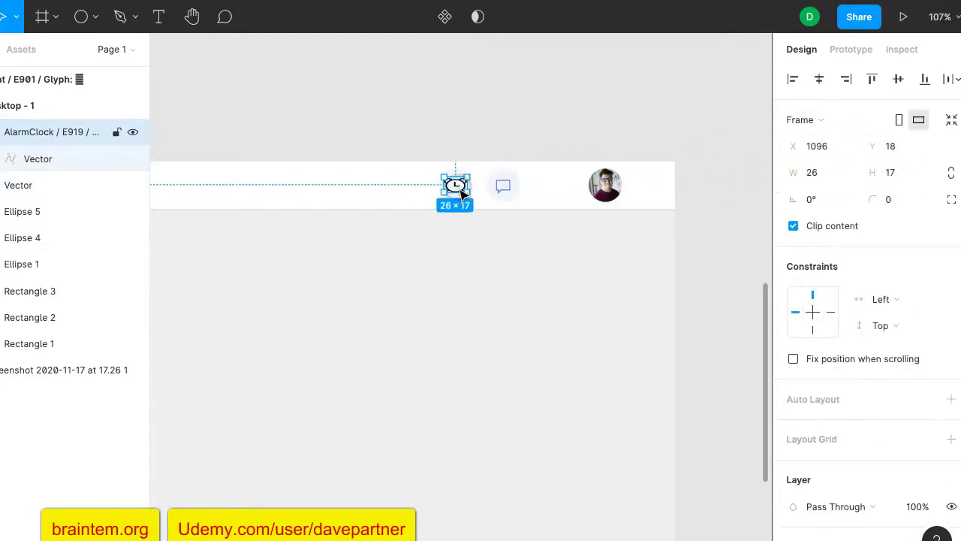
{"action": "left_click", "coordinate": [816, 173]}
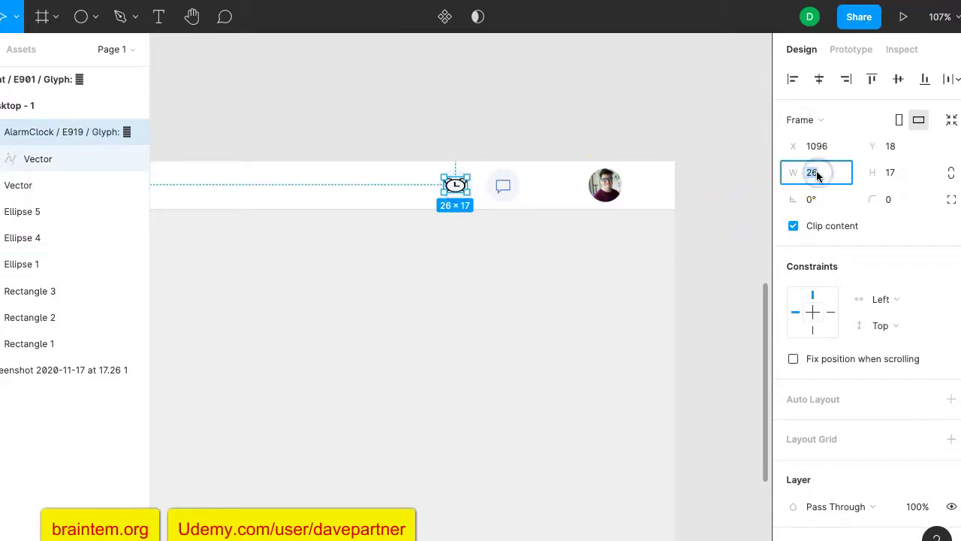
{"action": "type", "text": "16"}
{"action": "left_click", "coordinate": [890, 174]}
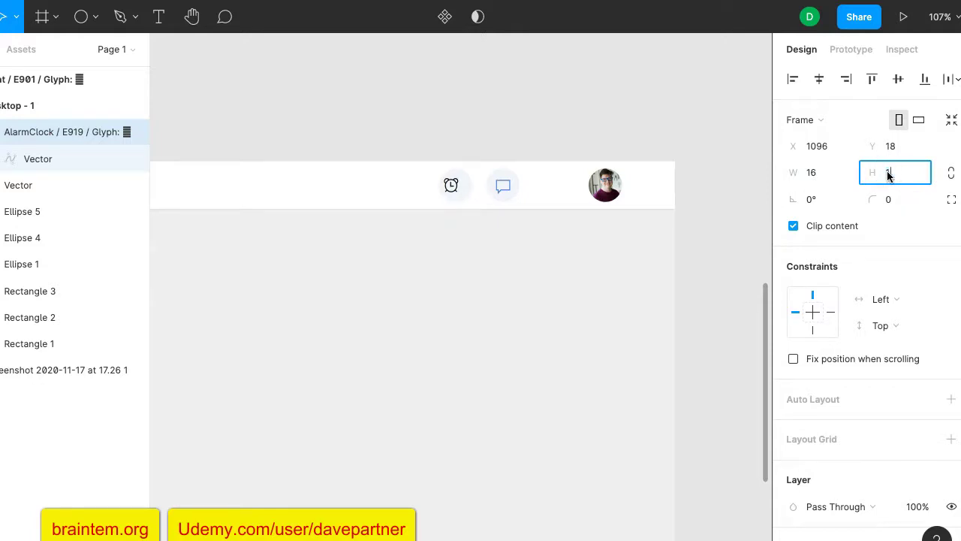
{"action": "type", "text": "16"}
{"action": "key", "text": "Return"}
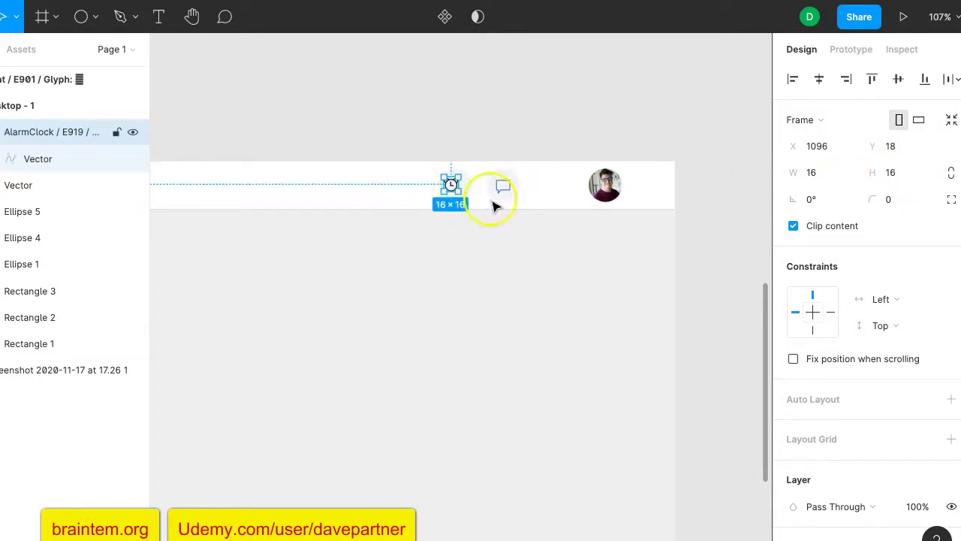
Step: Nudge the alarm clock icon to X 1101, Y 19 so it sits centred in its circle
{"action": "key", "text": "Right"}
{"action": "key", "text": "Right"}
{"action": "key", "text": "Down"}
{"action": "key", "text": "Left"}
{"action": "key", "text": "Right"}
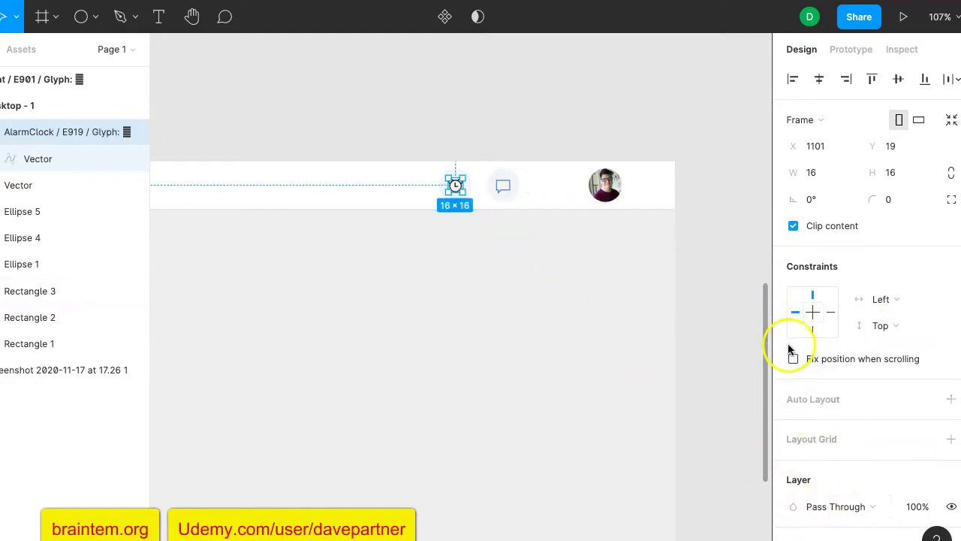
Step: Try the document's blue 4A7FD6 as the alarm clock frame's fill, and undo it
{"action": "scroll", "coordinate": [806, 388], "scroll_direction": "down", "scroll_amount": 5}
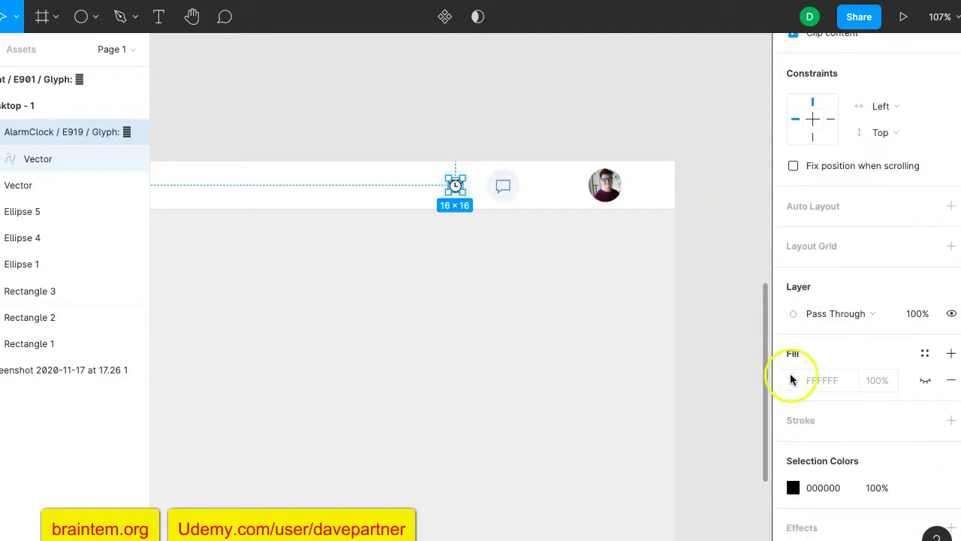
{"action": "left_click", "coordinate": [790, 381]}
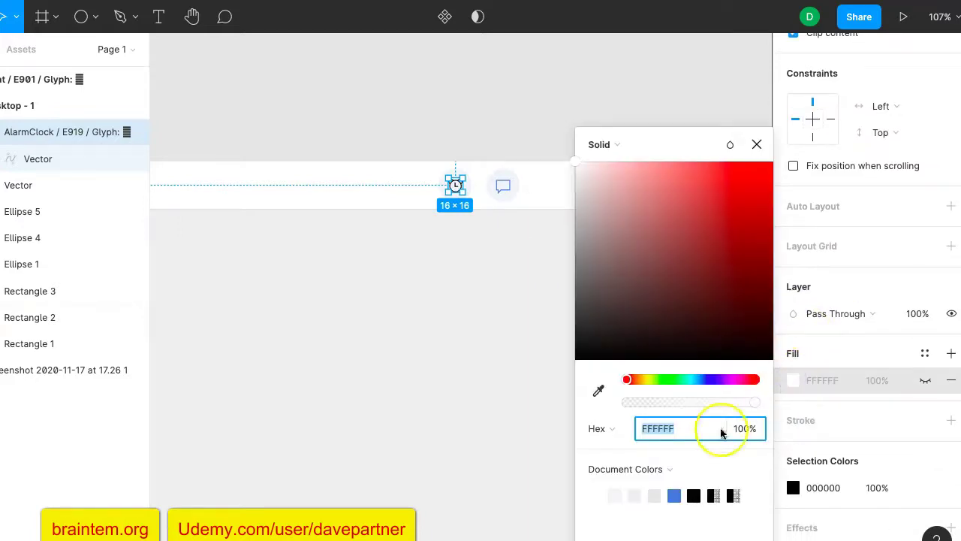
{"action": "left_click", "coordinate": [674, 495]}
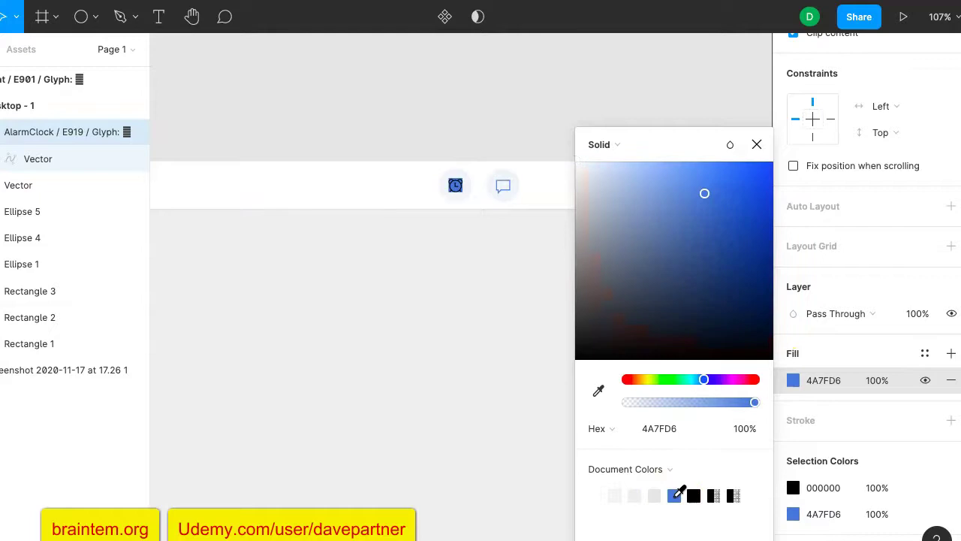
{"action": "key", "text": "ctrl+z"}
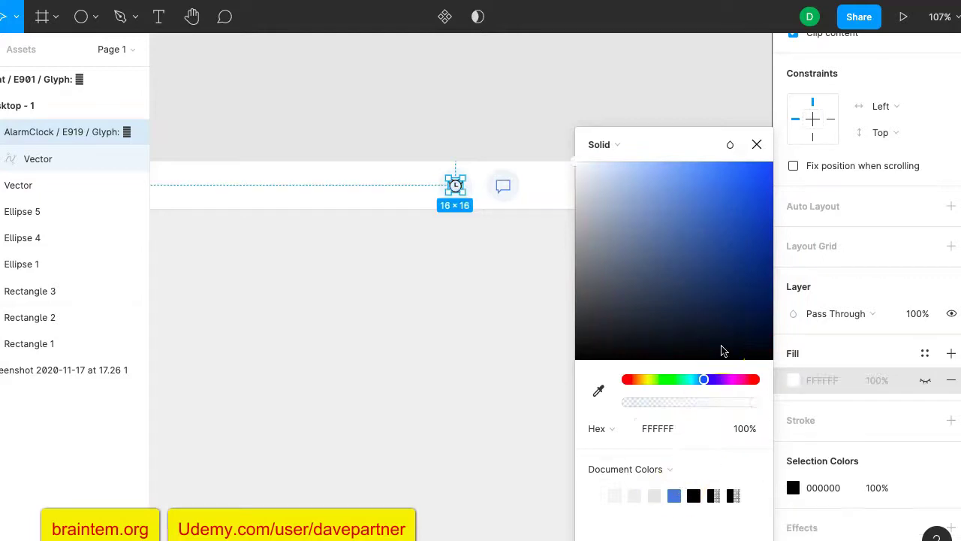
{"action": "left_click", "coordinate": [756, 144]}
Step: Recolour the alarm clock's black glyph to the document's blue 4A7FD6 and deselect the icon
{"action": "scroll", "coordinate": [849, 440], "scroll_direction": "down", "scroll_amount": 2}
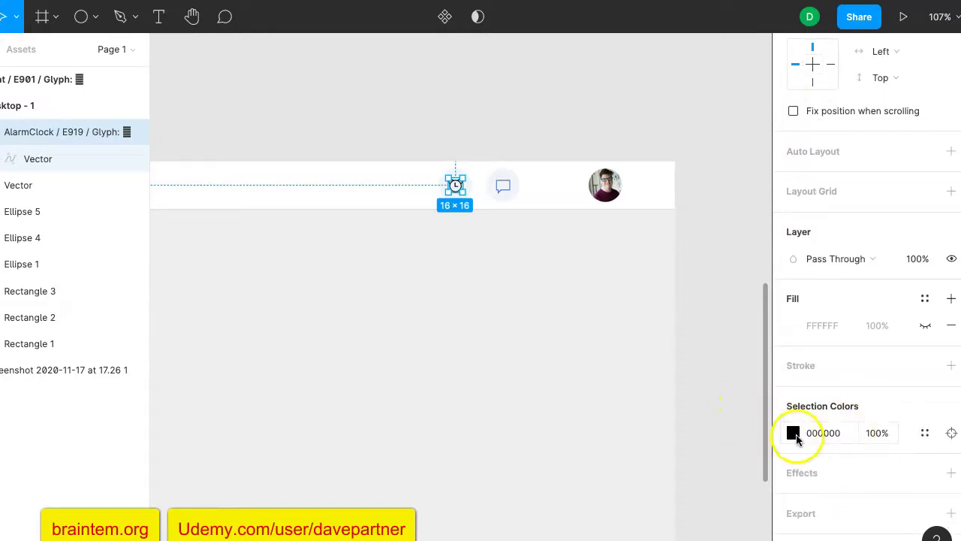
{"action": "left_click", "coordinate": [792, 433]}
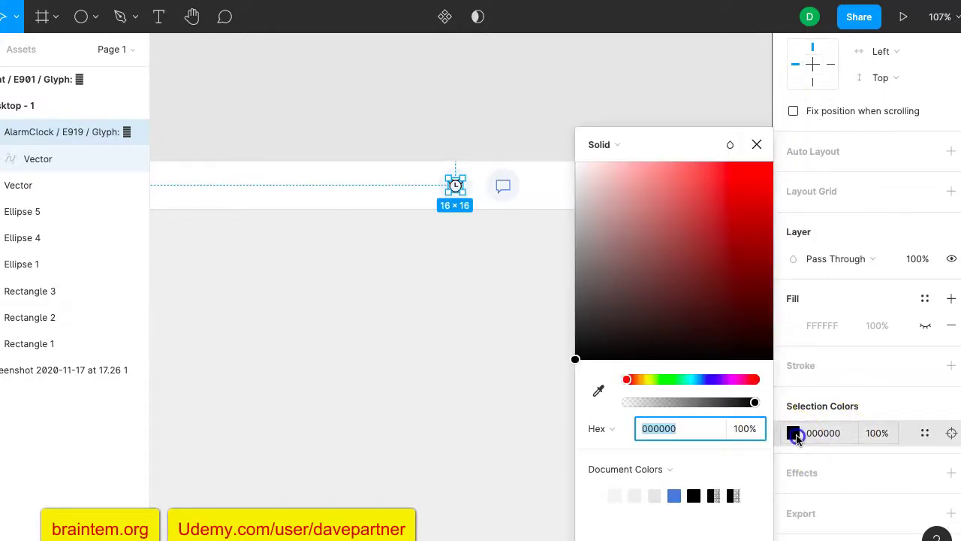
{"action": "left_click", "coordinate": [673, 495]}
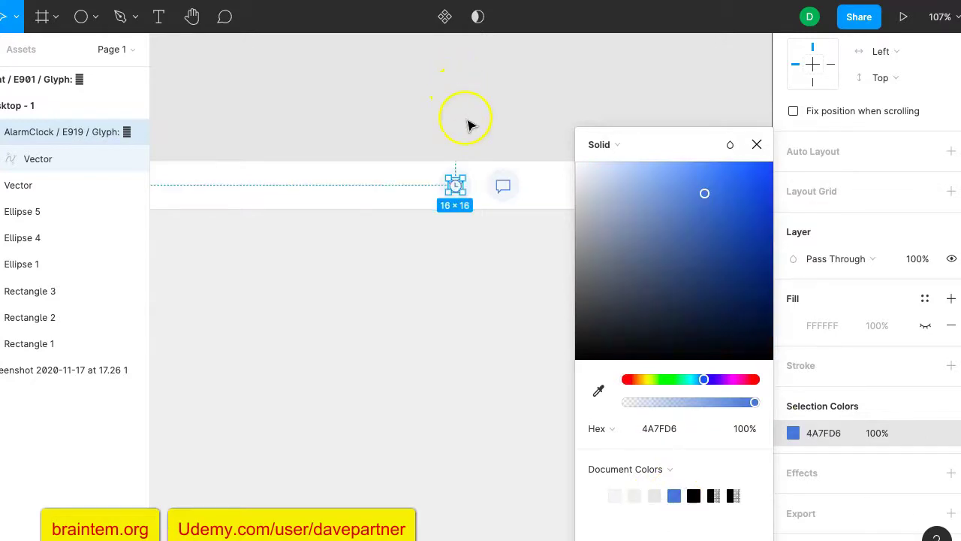
{"action": "left_click", "coordinate": [466, 126]}
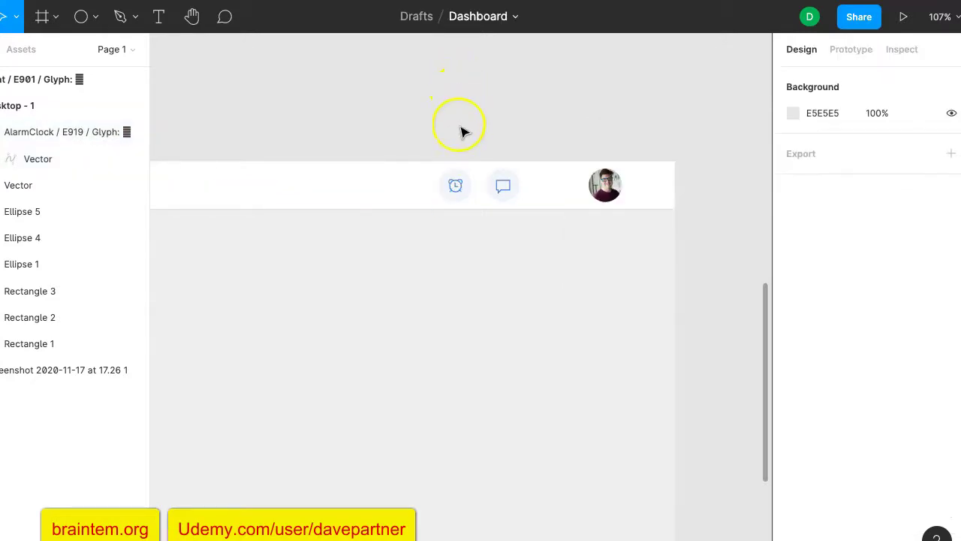
Step: Draw a small ellipse about 18 × 16 in the header, left of the alarm clock icon at about X 1020, Y 13
{"action": "left_click", "coordinate": [80, 17]}
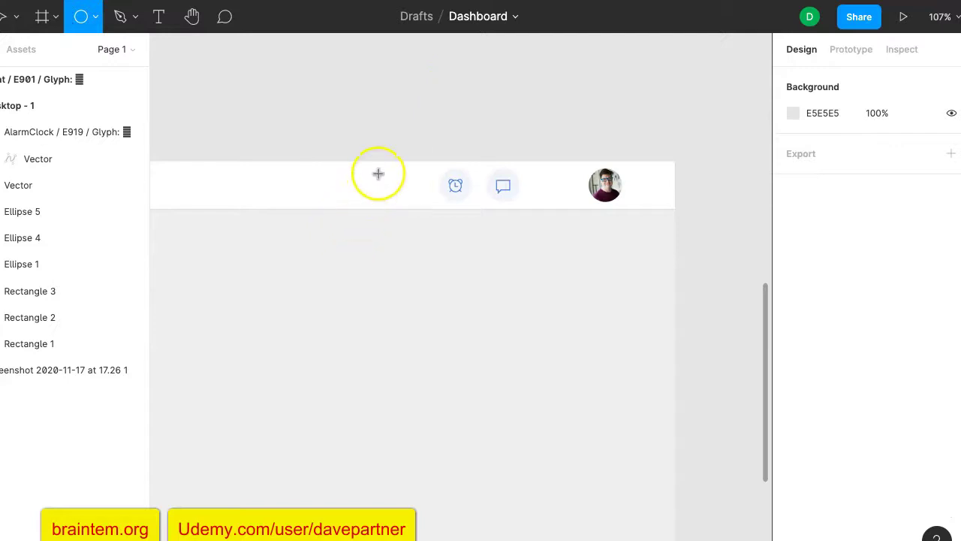
{"action": "left_click_drag", "start_coordinate": [378, 173], "coordinate": [392, 186]}
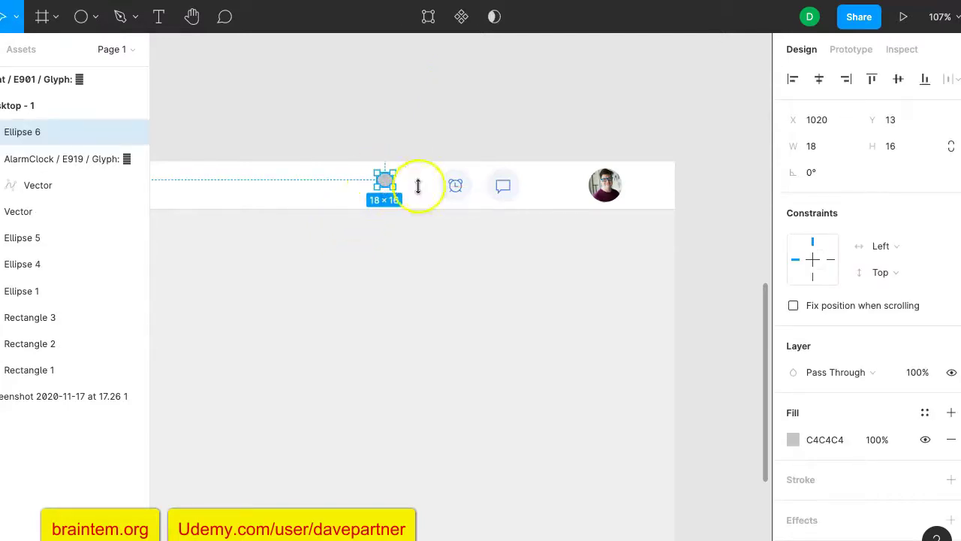
Step: Set the small header ellipse's fill to magenta BD53AE, sampled from the 3 notification badge in the reference dashboard's header
{"action": "scroll", "coordinate": [513, 109], "scroll_direction": "up", "scroll_amount": 5}
{"action": "scroll", "coordinate": [513, 108], "scroll_direction": "up", "scroll_amount": 4}
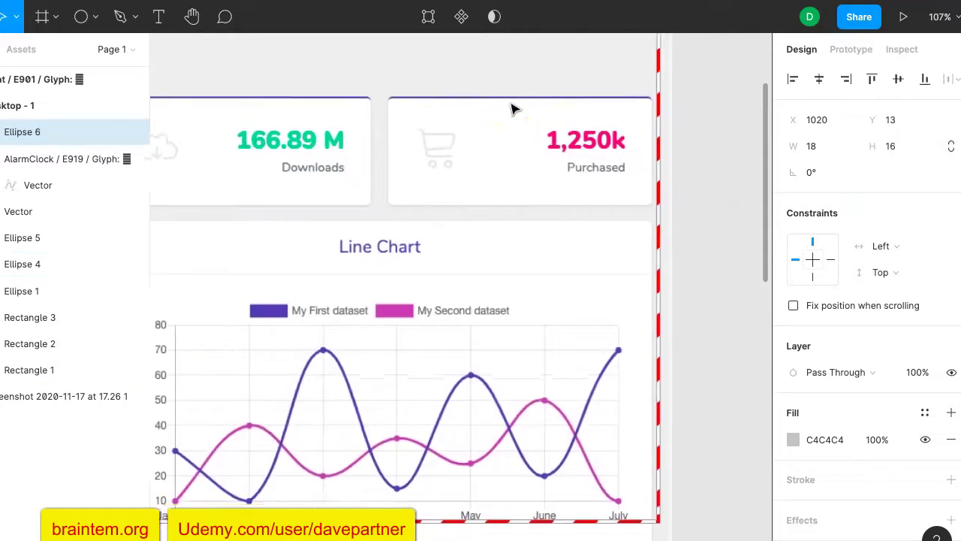
{"action": "scroll", "coordinate": [513, 109], "scroll_direction": "down", "scroll_amount": 7}
{"action": "scroll", "coordinate": [513, 109], "scroll_direction": "down", "scroll_amount": 5}
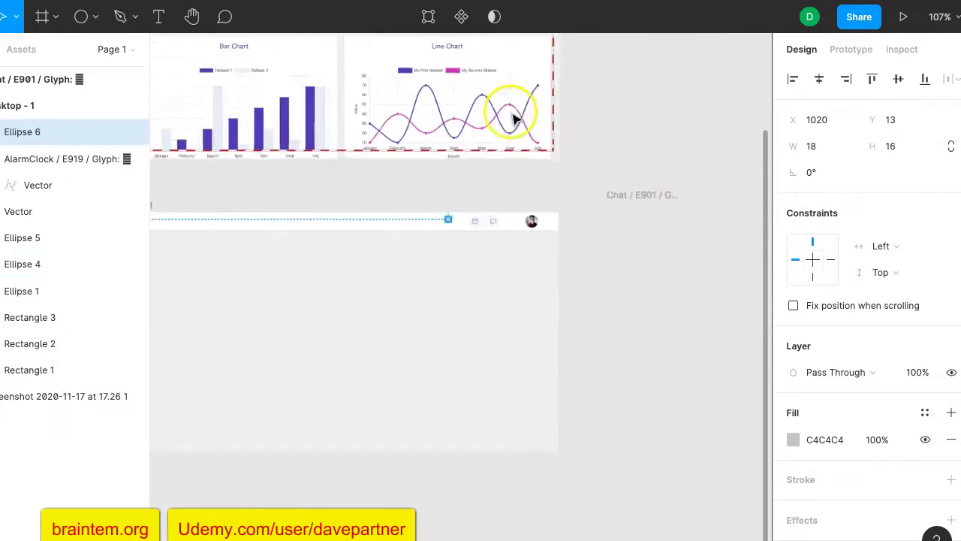
{"action": "scroll", "coordinate": [593, 227], "scroll_direction": "right", "scroll_amount": 2}
{"action": "scroll", "coordinate": [593, 227], "scroll_direction": "up", "scroll_amount": 1}
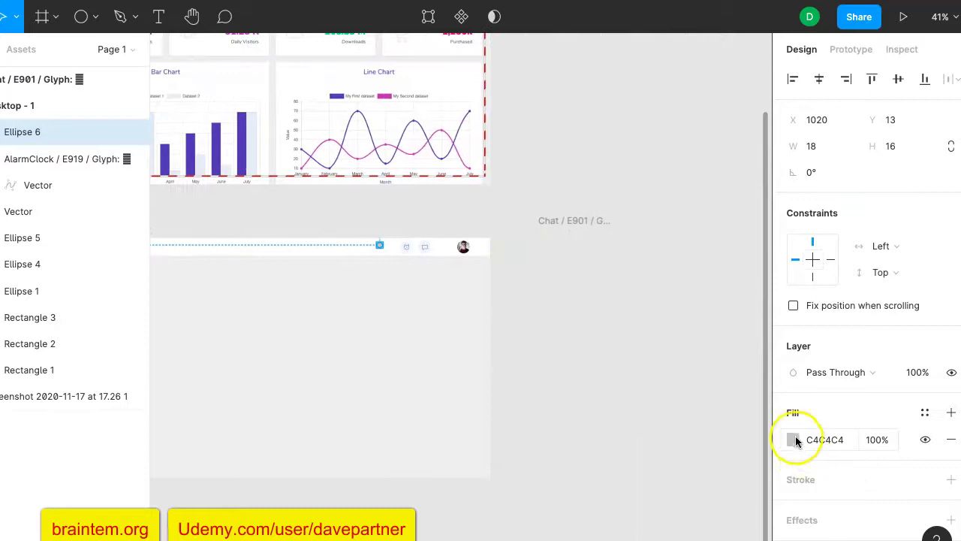
{"action": "left_click", "coordinate": [794, 439]}
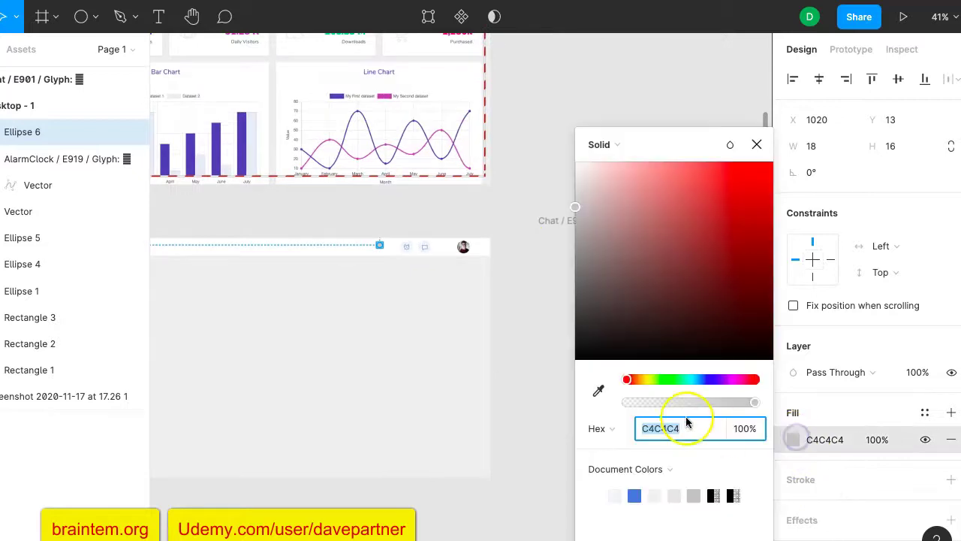
{"action": "left_click", "coordinate": [598, 390]}
{"action": "scroll", "coordinate": [435, 270], "scroll_direction": "up", "scroll_amount": 8}
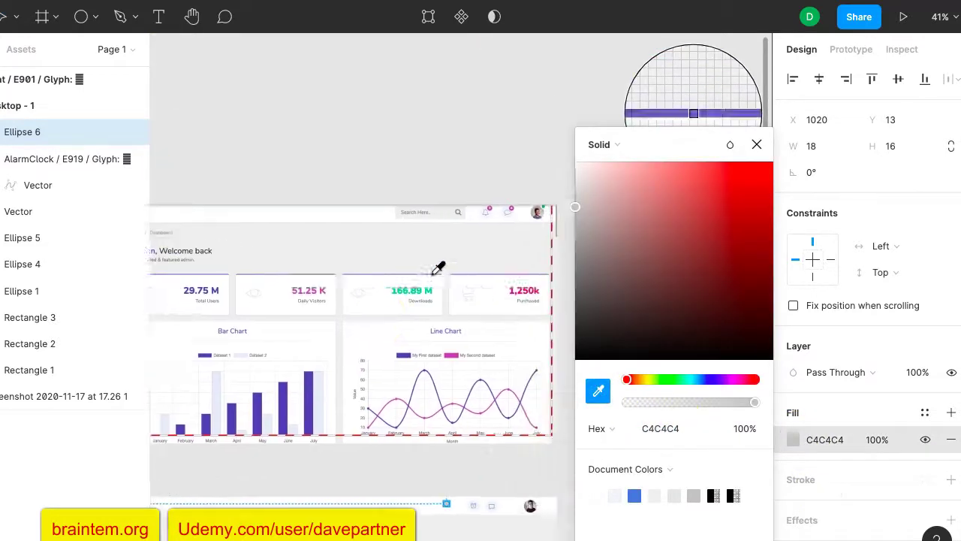
{"action": "scroll", "coordinate": [439, 268], "scroll_direction": "up", "scroll_amount": 10}
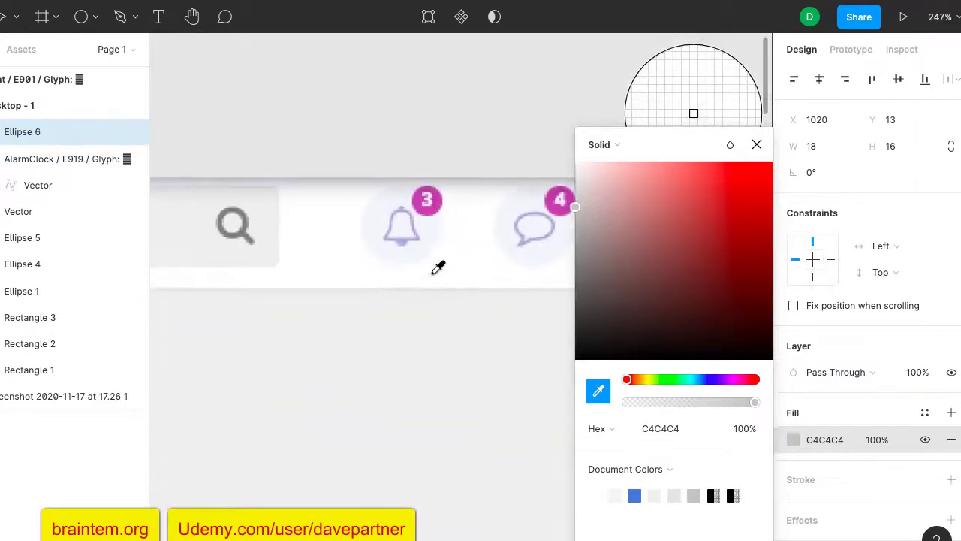
{"action": "left_click", "coordinate": [442, 207]}
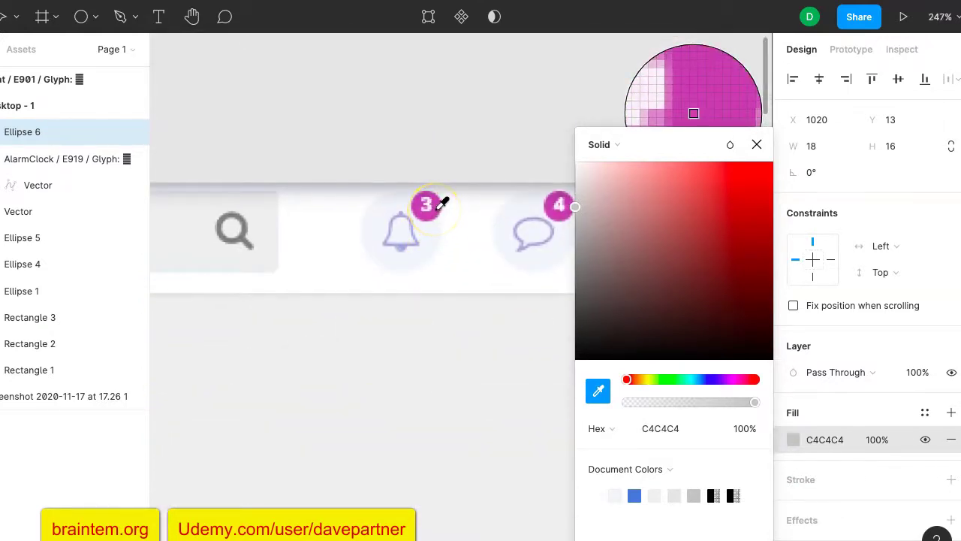
{"action": "left_click", "coordinate": [442, 204]}
{"action": "scroll", "coordinate": [423, 315], "scroll_direction": "down", "scroll_amount": 8}
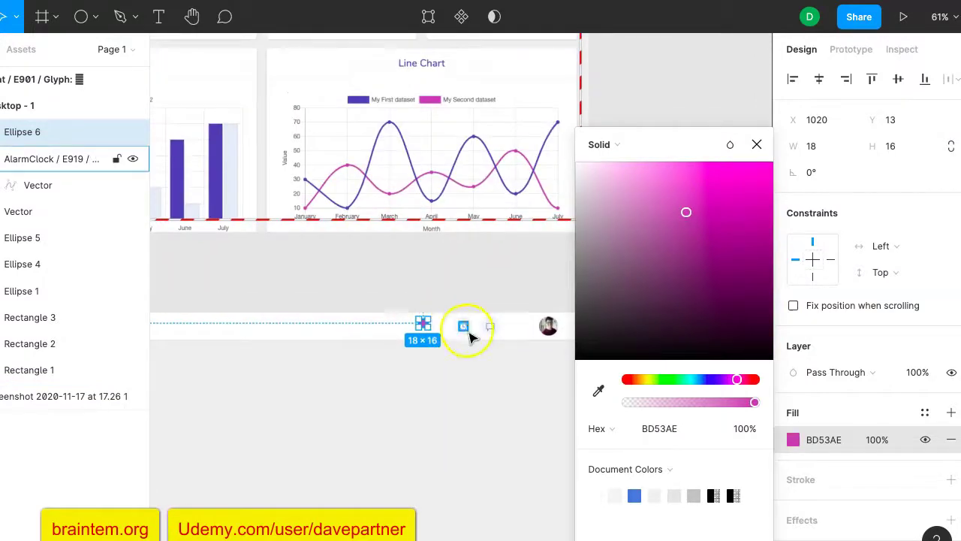
Step: Add the text 3 over the magenta ellipse in the header
{"action": "scroll", "coordinate": [421, 309], "scroll_direction": "up", "scroll_amount": 8}
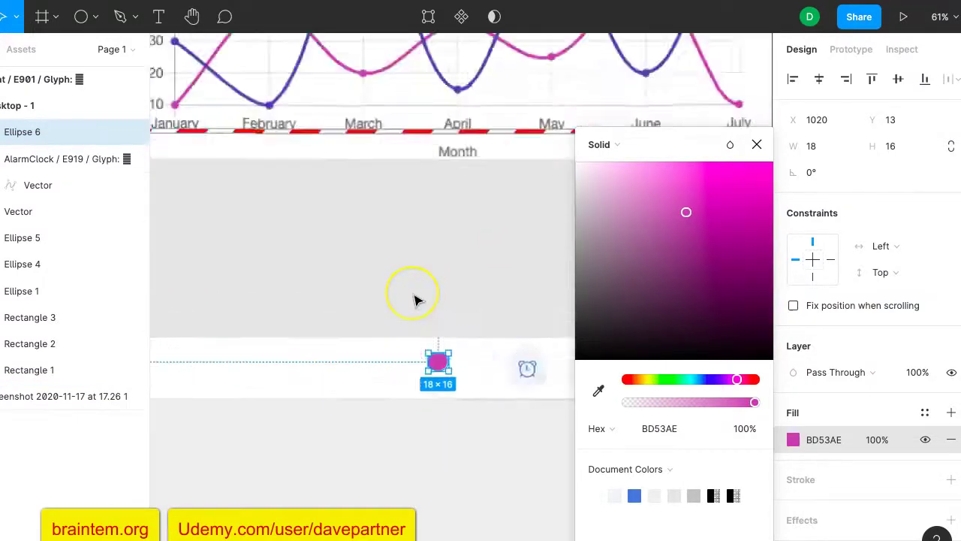
{"action": "left_click", "coordinate": [160, 23]}
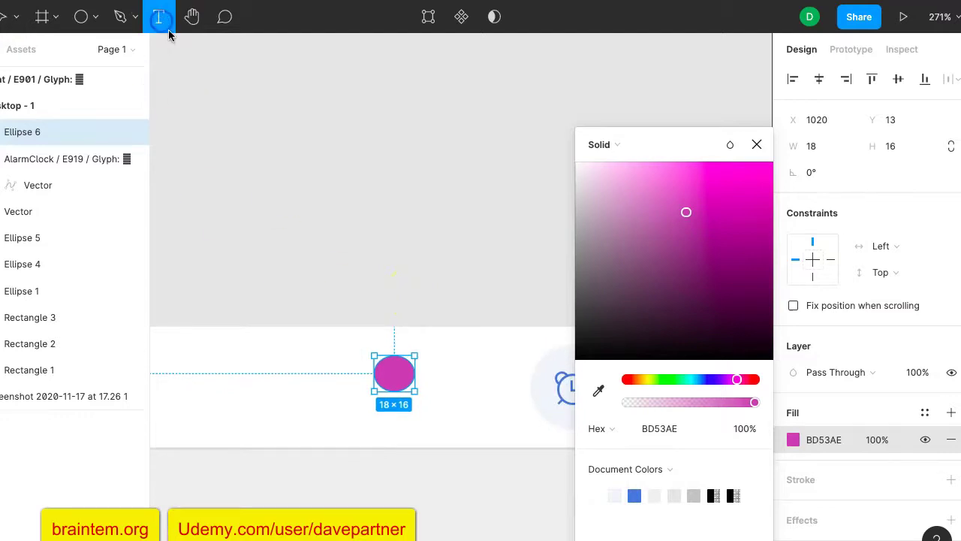
{"action": "left_click", "coordinate": [391, 372]}
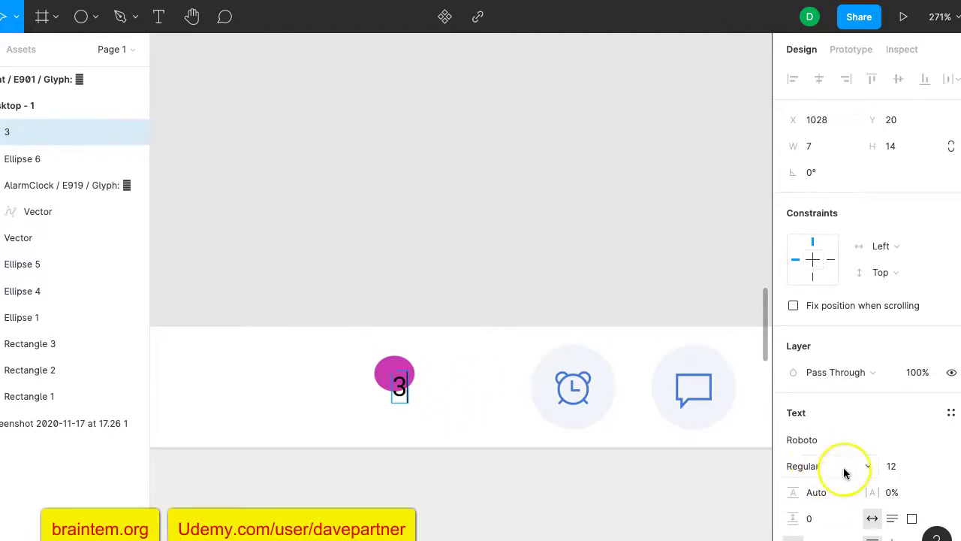
Step: Recolour the badge number 3 to the document's white FFFFFF
{"action": "scroll", "coordinate": [864, 450], "scroll_direction": "down", "scroll_amount": 3}
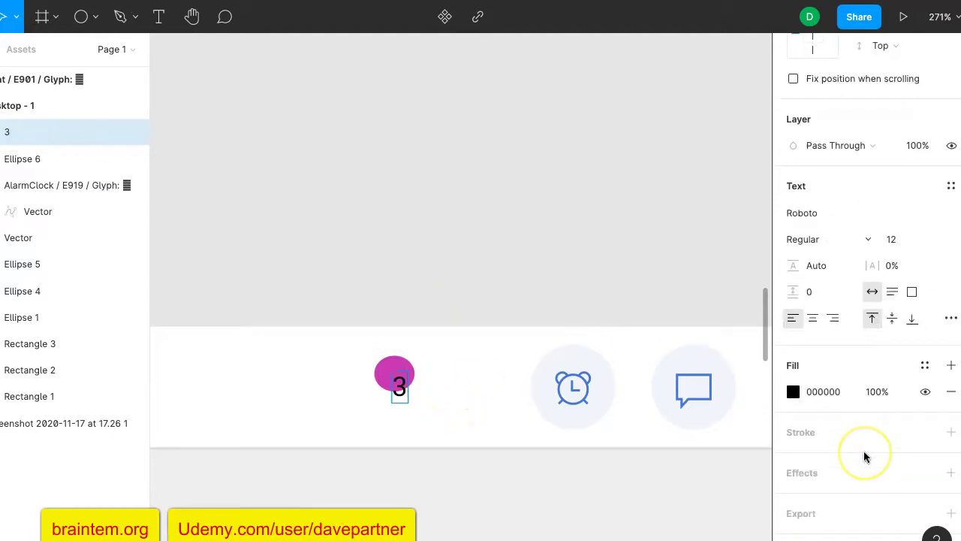
{"action": "left_click", "coordinate": [796, 392]}
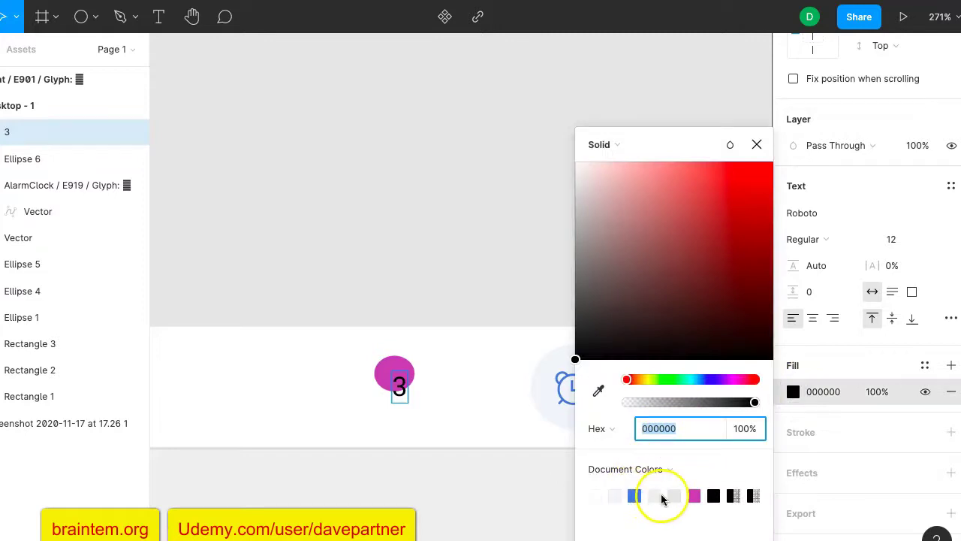
{"action": "left_click", "coordinate": [599, 496]}
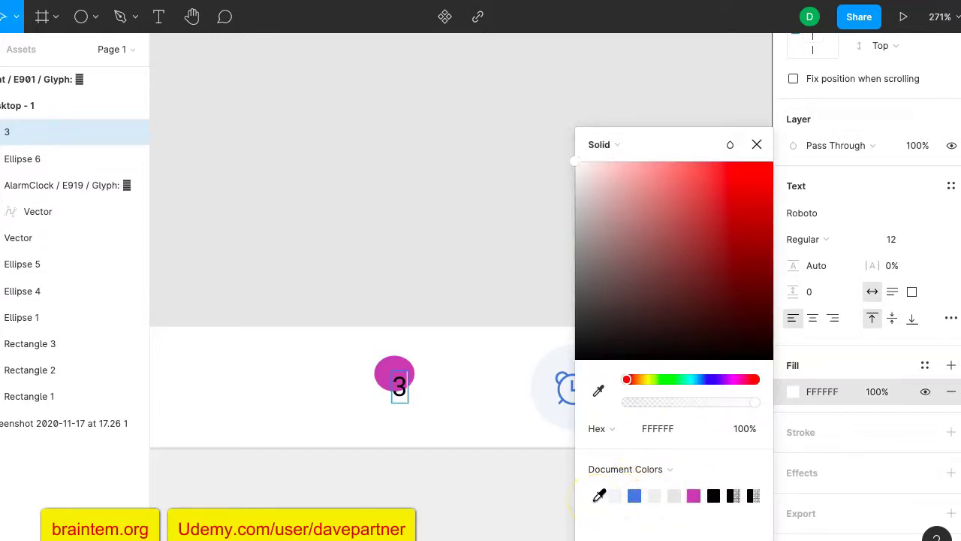
{"action": "key", "text": "ctrl+z"}
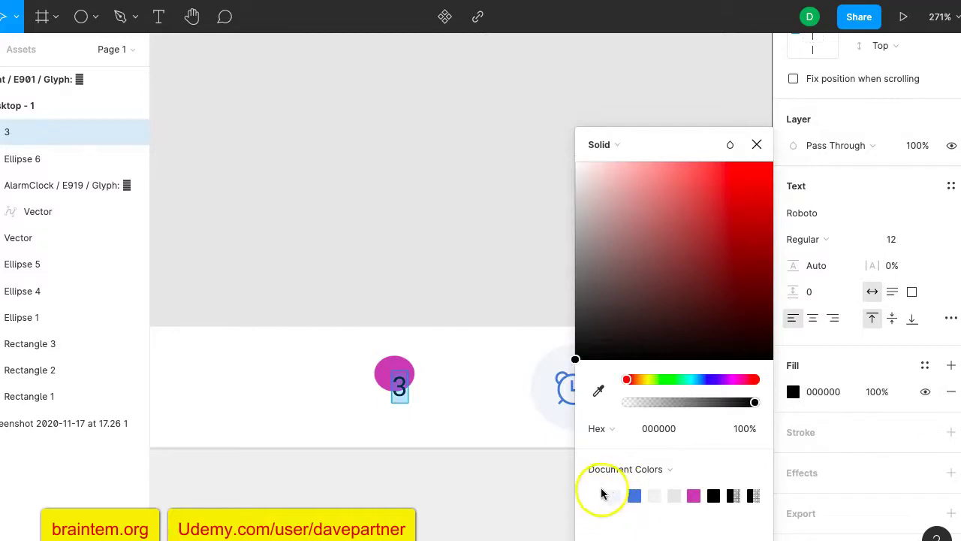
{"action": "left_click", "coordinate": [605, 494]}
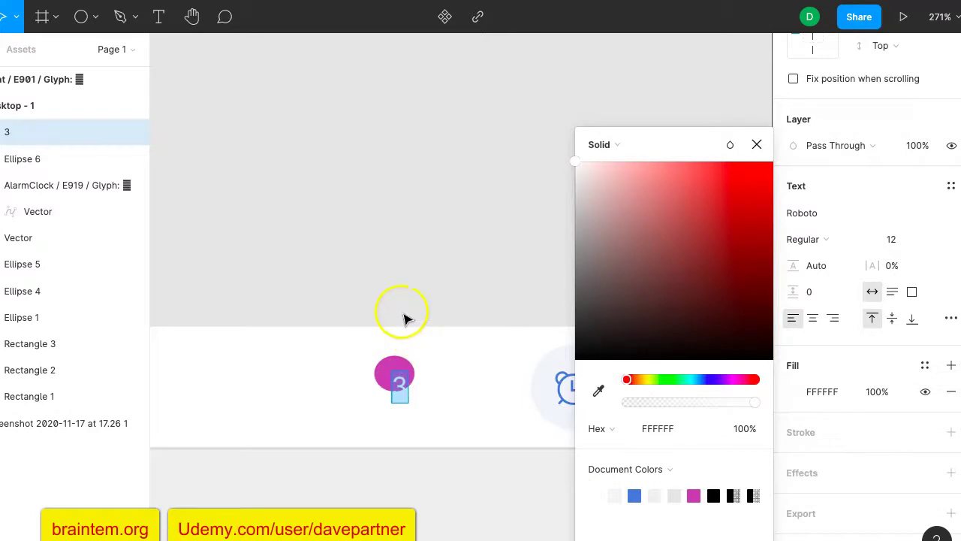
Step: Centre the white 3 inside the magenta ellipse at X 1026, Y 14 and deselect it
{"action": "key", "text": "Escape"}
{"action": "left_click_drag", "start_coordinate": [403, 391], "coordinate": [400, 380]}
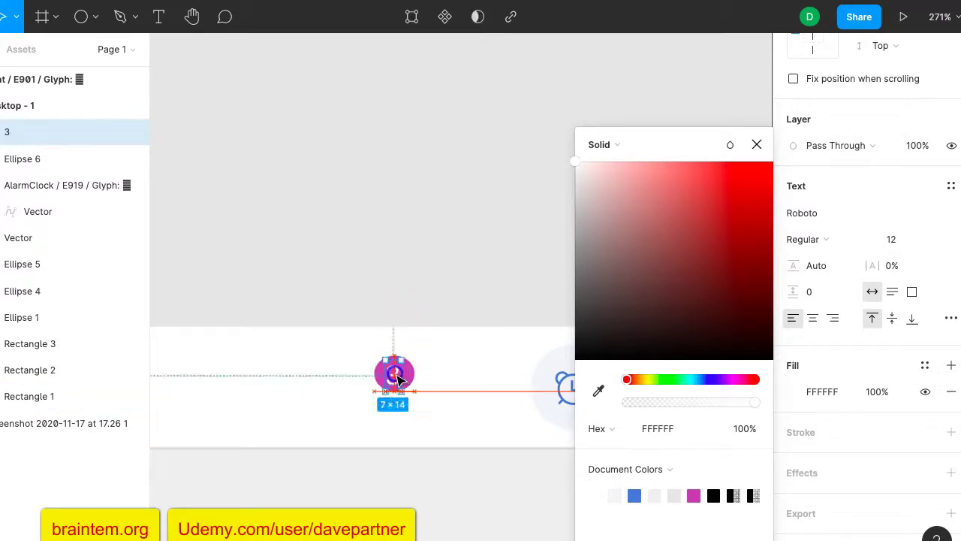
{"action": "left_click", "coordinate": [438, 314]}
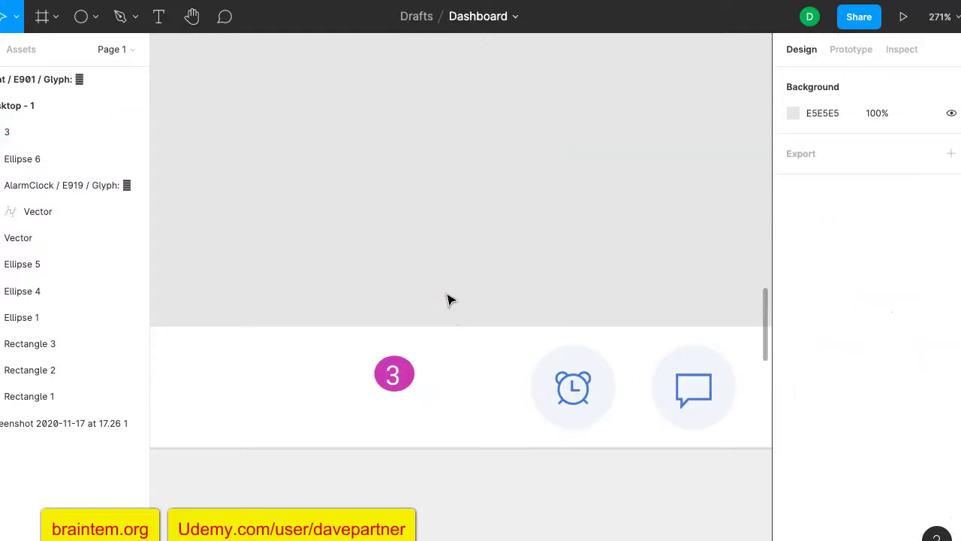
{"action": "left_click", "coordinate": [398, 381]}
{"action": "key", "text": "Up"}
{"action": "key", "text": "Up"}
{"action": "key", "text": "Down"}
{"action": "key", "text": "Left"}
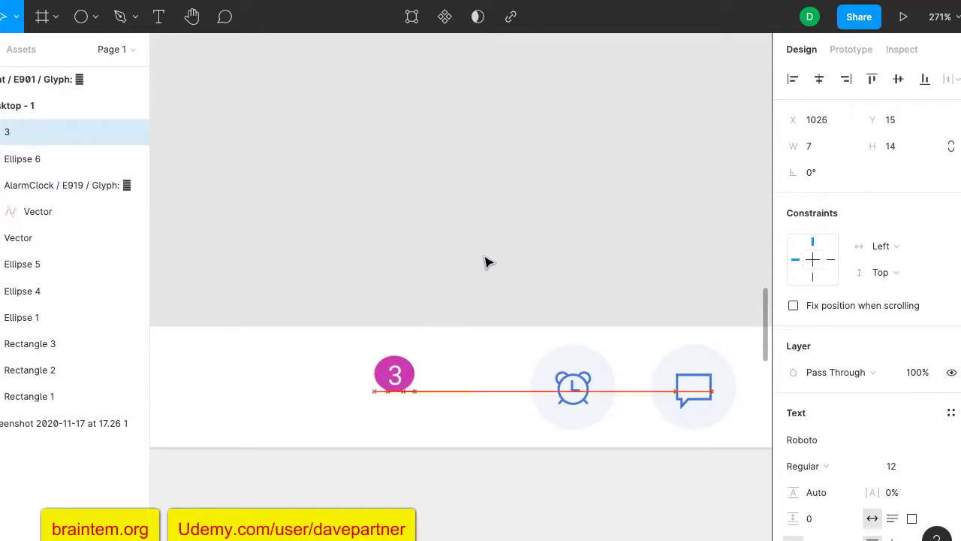
{"action": "key", "text": "Up"}
{"action": "key", "text": "Right"}
{"action": "key", "text": "Left"}
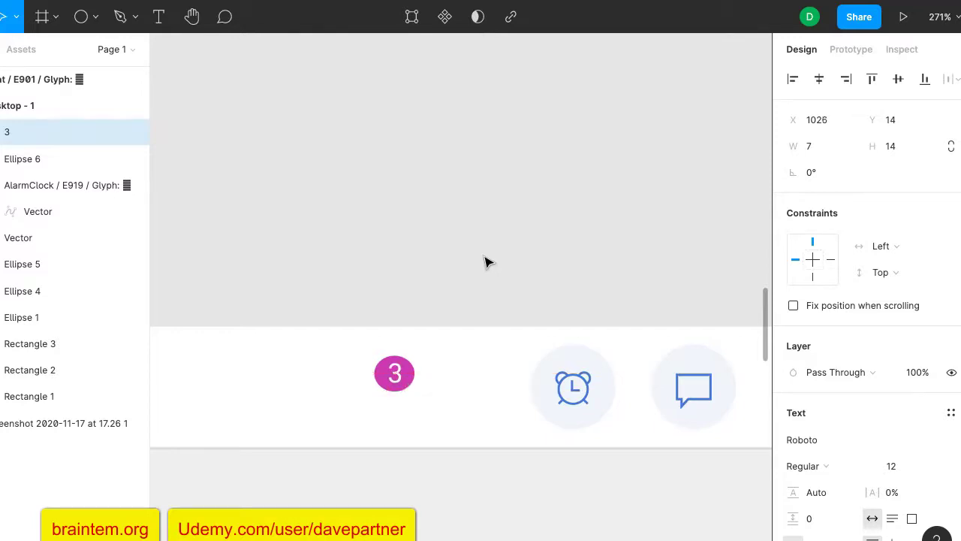
{"action": "left_click", "coordinate": [485, 259]}
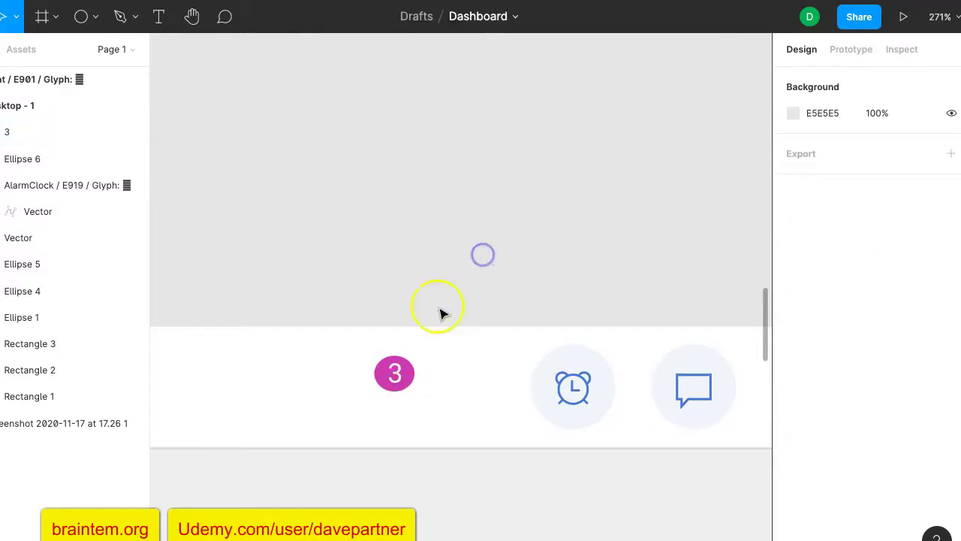
Step: Duplicate the magenta ellipse together with its 3 and place the copy on the alarm clock circle's upper-right edge
{"action": "left_click", "coordinate": [397, 381]}
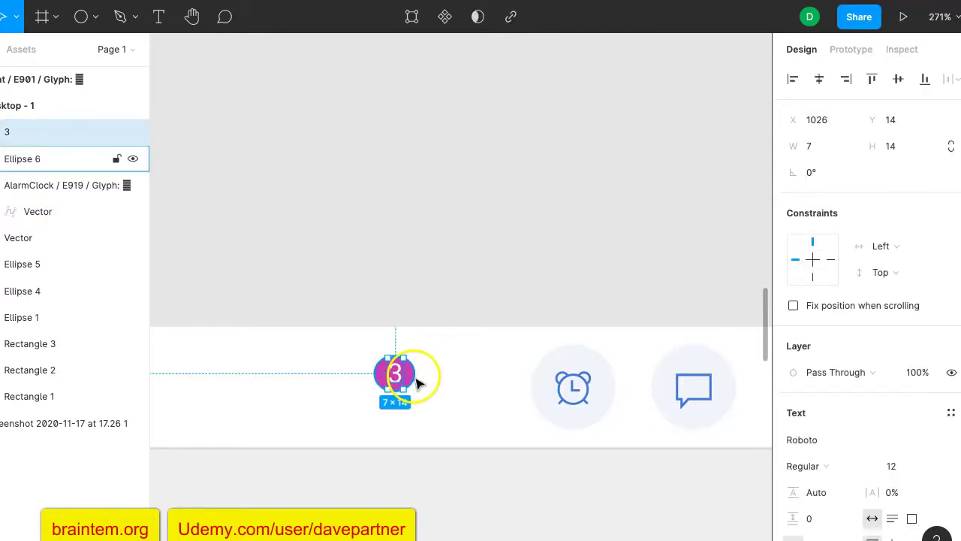
{"action": "left_click", "coordinate": [418, 383]}
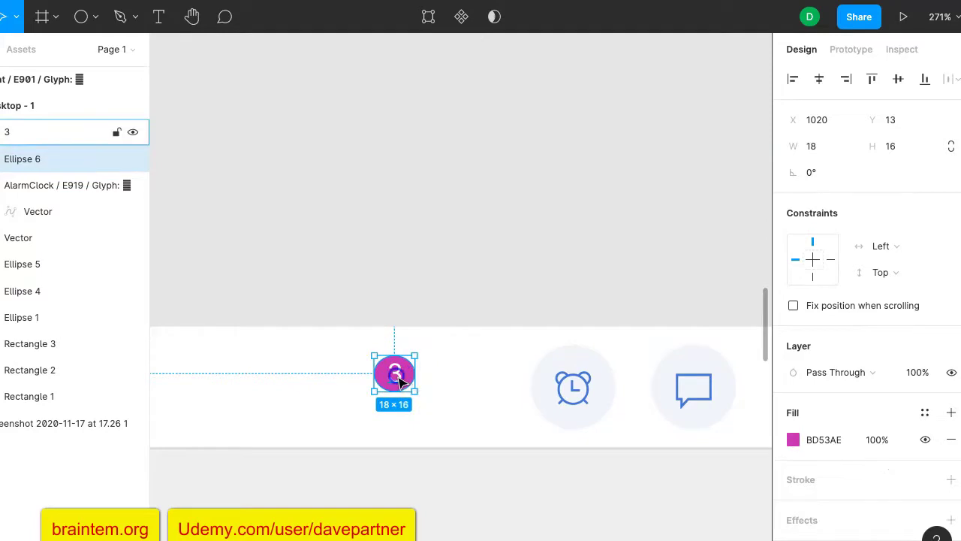
{"action": "left_click", "coordinate": [401, 381], "text": "shift"}
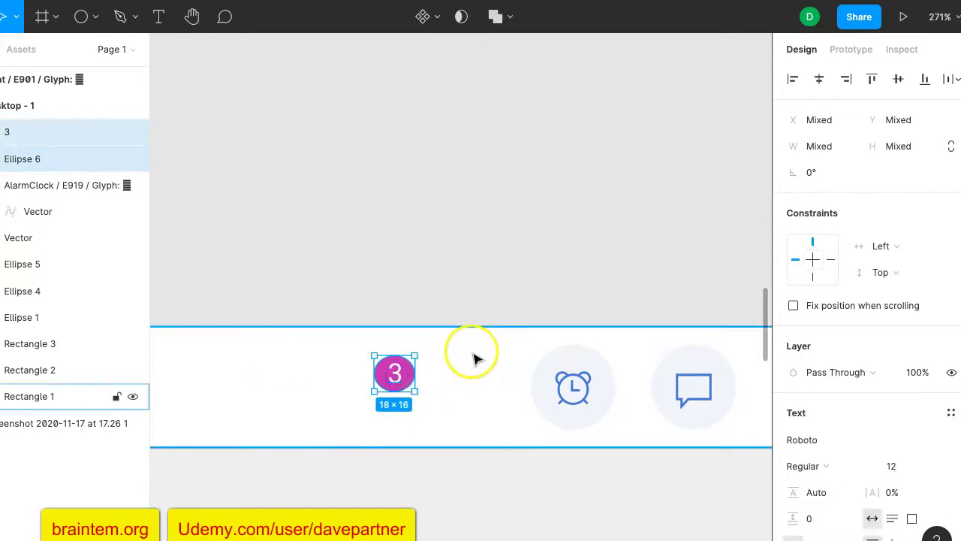
{"action": "key", "text": "super+d"}
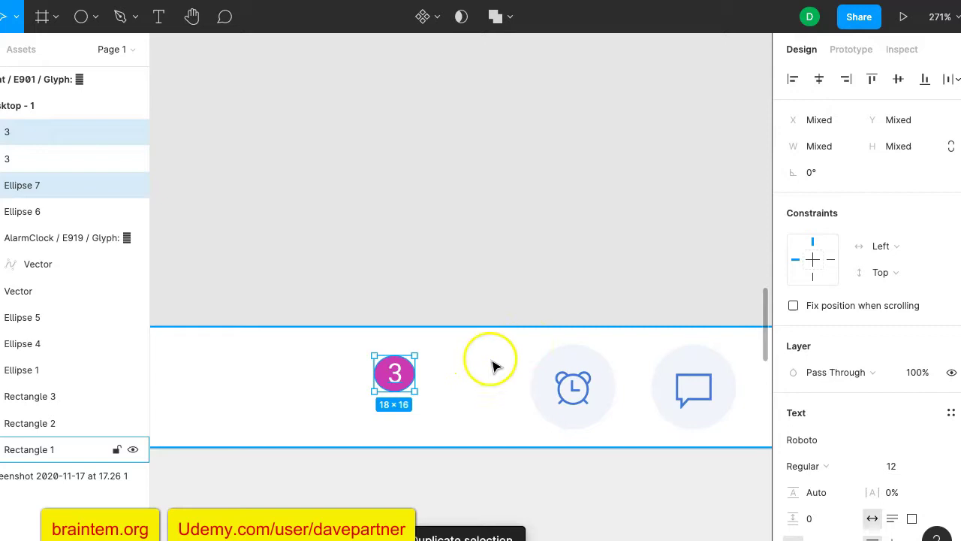
{"action": "left_click_drag", "start_coordinate": [406, 382], "coordinate": [612, 362]}
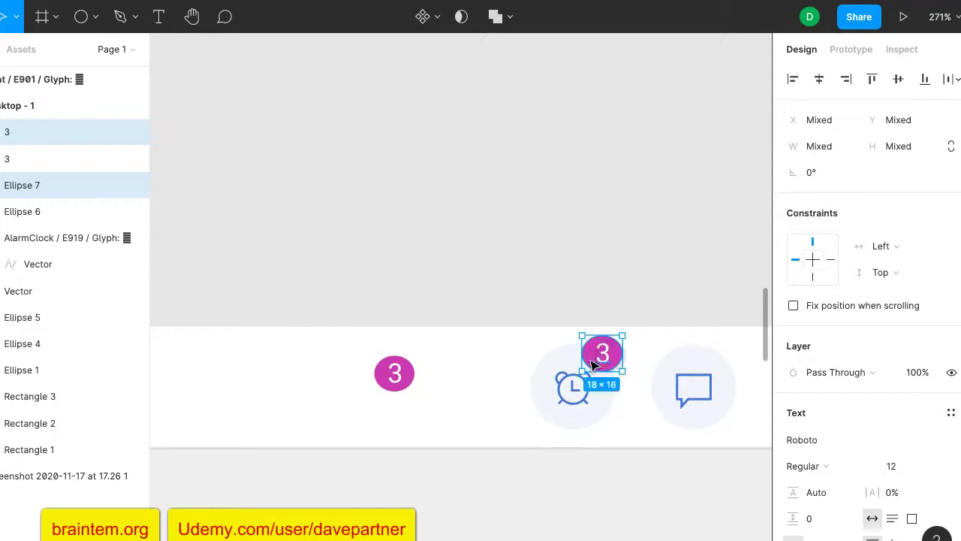
Step: Move the original ellipse and its 3 together onto the chat circle's upper-right edge, with the number at X 1172, Y 5
{"action": "left_click_drag", "start_coordinate": [407, 380], "coordinate": [491, 403]}
{"action": "key", "text": "ctrl+z"}
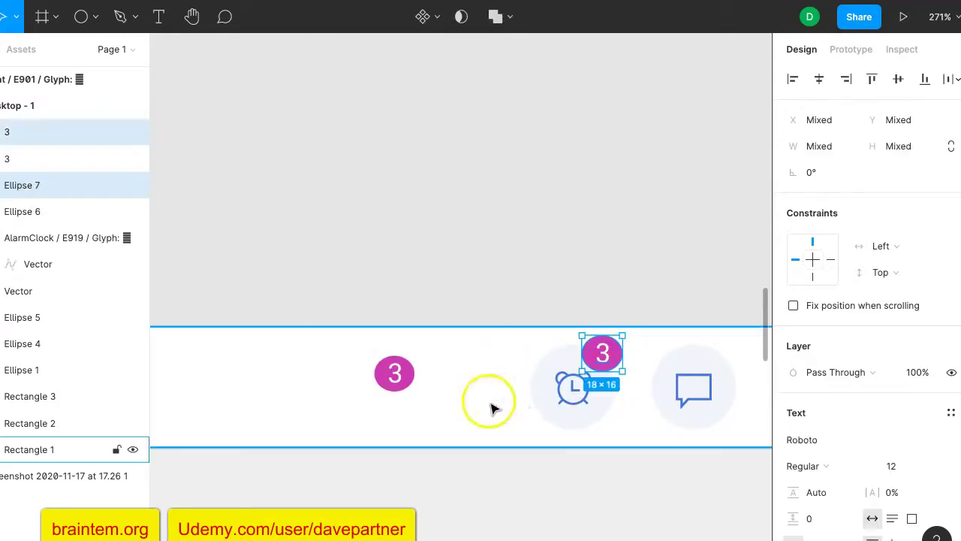
{"action": "left_click", "coordinate": [401, 385]}
{"action": "left_click", "coordinate": [408, 373]}
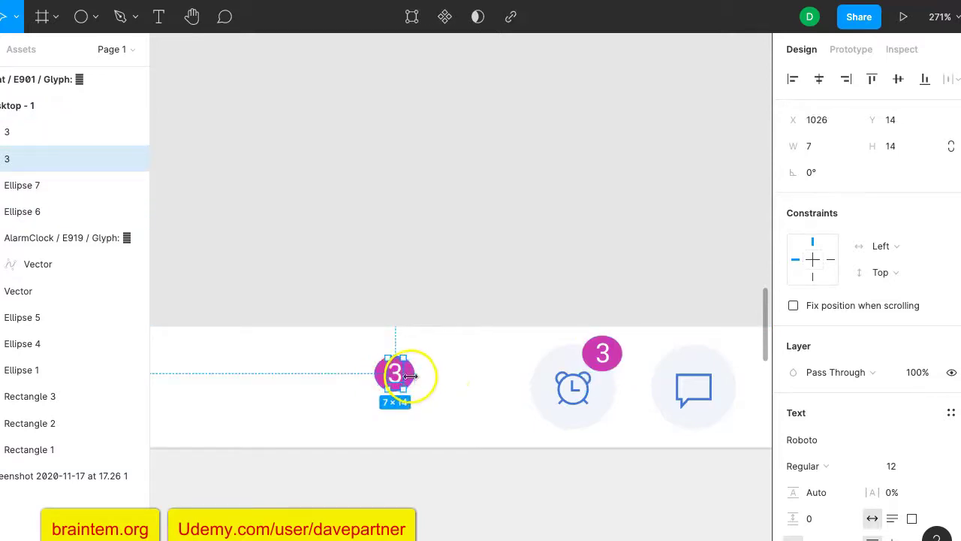
{"action": "left_click", "coordinate": [418, 384], "text": "shift"}
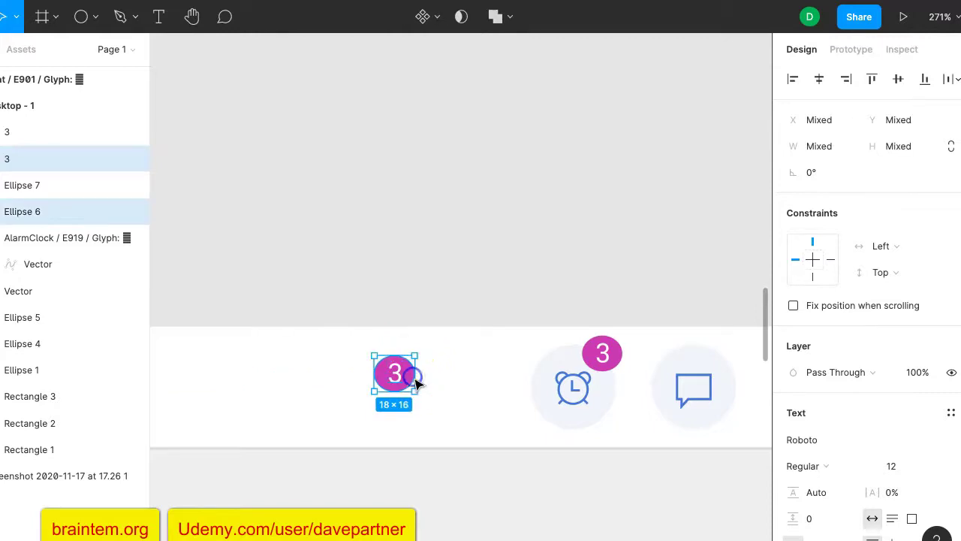
{"action": "left_click_drag", "start_coordinate": [410, 382], "coordinate": [736, 363]}
Step: Change the number in the chat icon's badge to 4 and deselect it
{"action": "left_click", "coordinate": [725, 360]}
{"action": "double_click", "coordinate": [724, 358]}
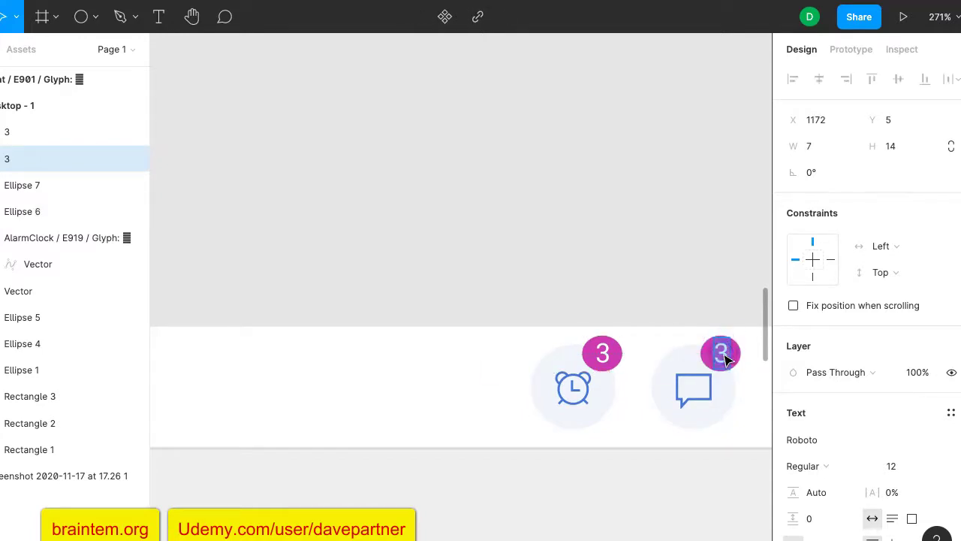
{"action": "type", "text": "4"}
{"action": "left_click", "coordinate": [496, 371]}
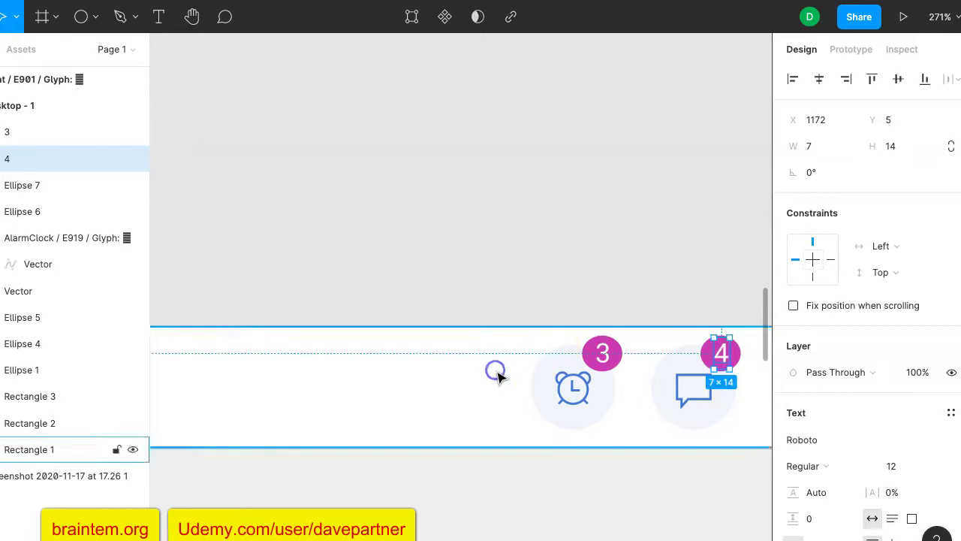
{"action": "left_click", "coordinate": [514, 229]}
{"action": "scroll", "coordinate": [517, 240], "scroll_direction": "down", "scroll_amount": 10}
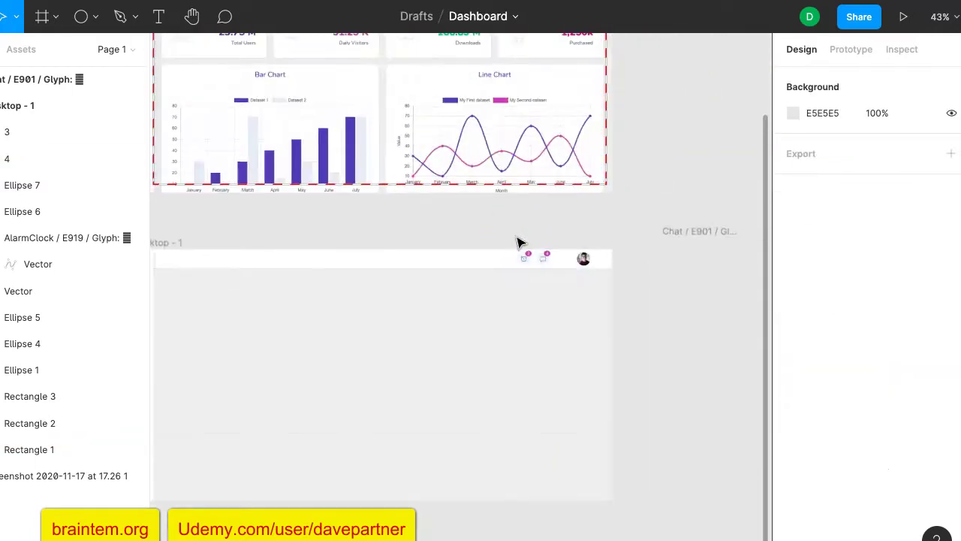
{"action": "scroll", "coordinate": [516, 241], "scroll_direction": "left", "scroll_amount": 2}
{"action": "scroll", "coordinate": [517, 240], "scroll_direction": "down", "scroll_amount": 1}
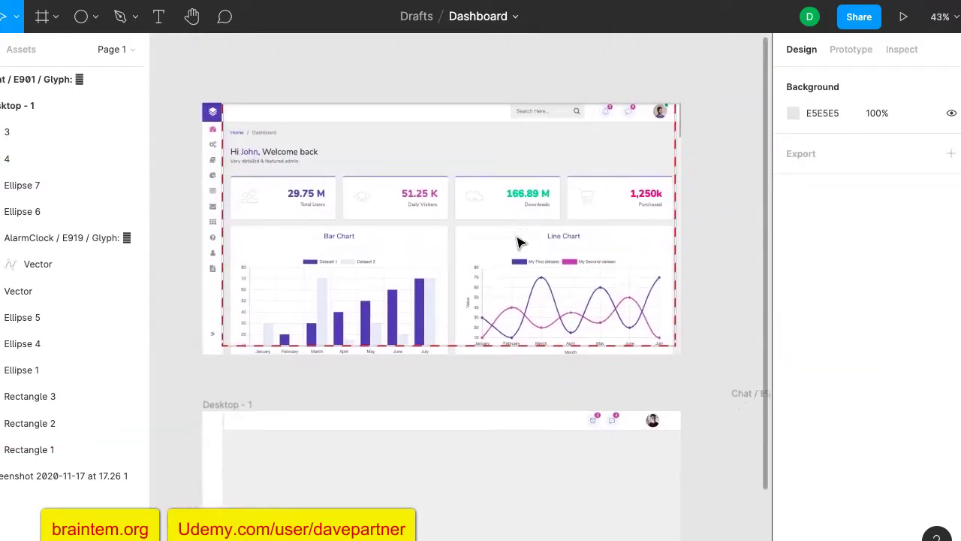
{"action": "left_click", "coordinate": [520, 217]}
{"action": "scroll", "coordinate": [571, 143], "scroll_direction": "up", "scroll_amount": 5}
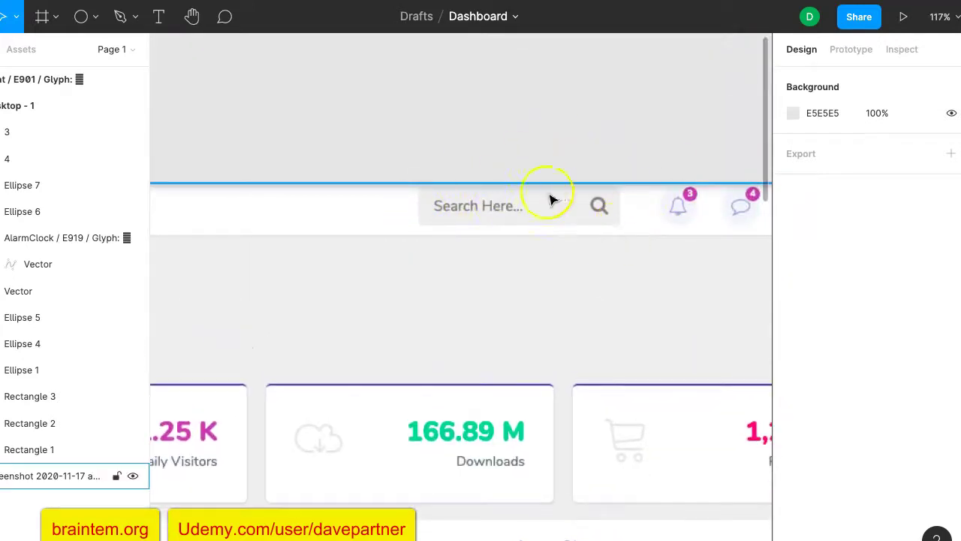
{"action": "key", "text": "Escape"}
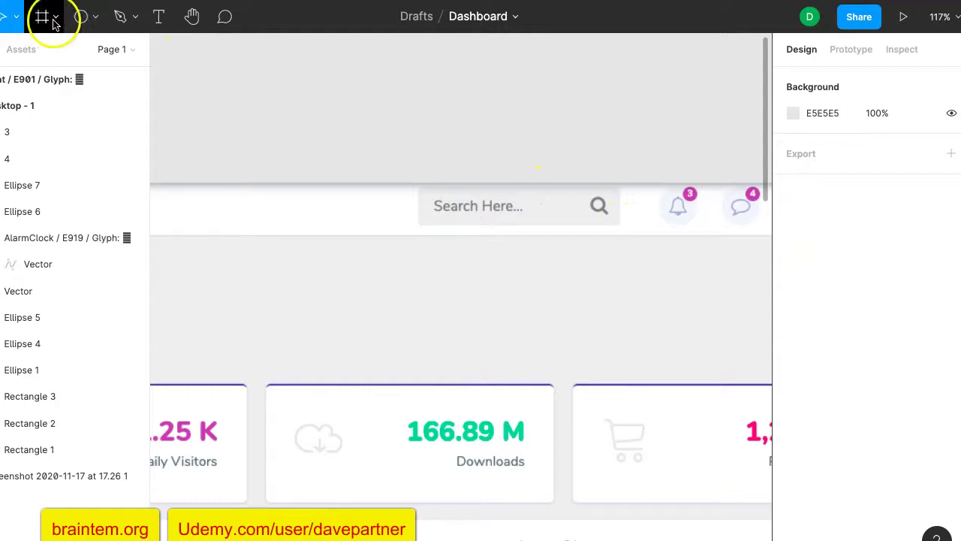
{"action": "left_click", "coordinate": [91, 18]}
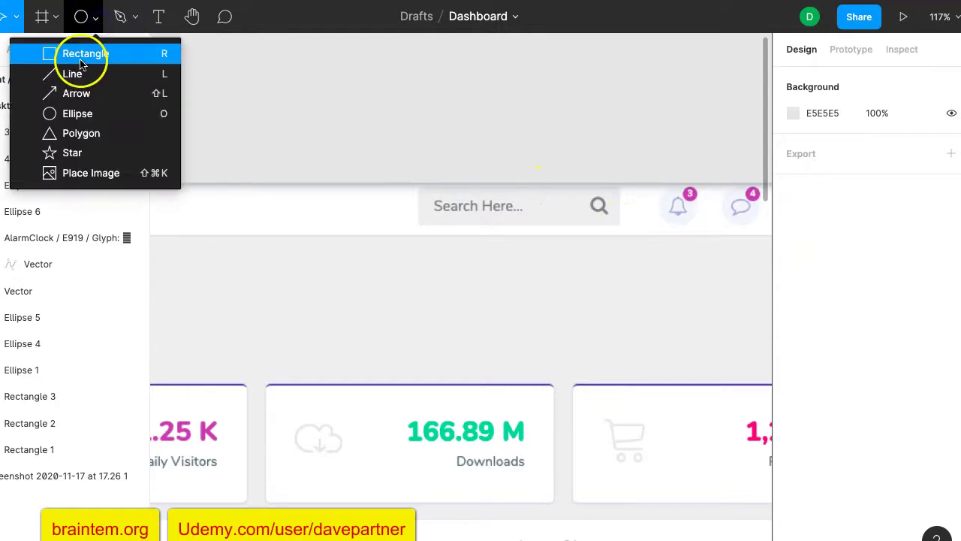
{"action": "left_click", "coordinate": [81, 62]}
{"action": "scroll", "coordinate": [458, 247], "scroll_direction": "down", "scroll_amount": 10}
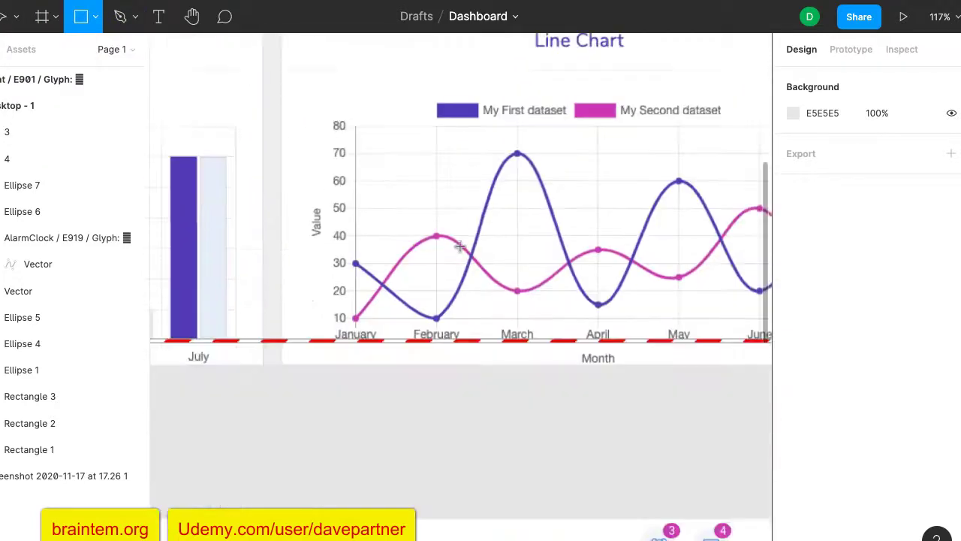
{"action": "scroll", "coordinate": [460, 247], "scroll_direction": "down", "scroll_amount": 5}
{"action": "mouse_move", "coordinate": [462, 376]}
{"action": "left_mouse_down"}
{"action": "mouse_move", "coordinate": [573, 405]}
{"action": "mouse_move", "coordinate": [661, 408]}
{"action": "left_mouse_up"}
{"action": "key", "text": "Delete"}
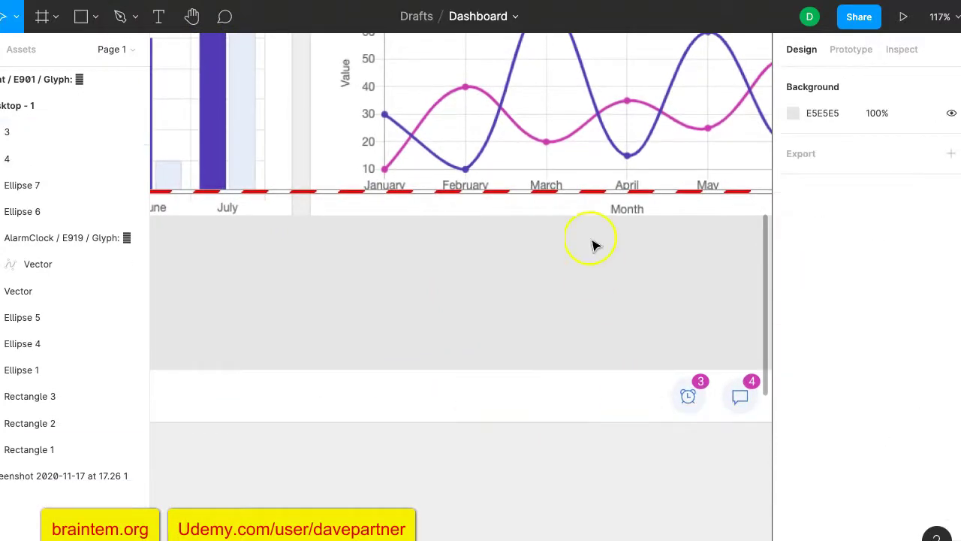
Step: Draw a rectangle 205 × 42 over the reference search field and move it just below the header to X 391, Y -277
{"action": "scroll", "coordinate": [596, 243], "scroll_direction": "up", "scroll_amount": 15}
{"action": "scroll", "coordinate": [596, 245], "scroll_direction": "up", "scroll_amount": 5}
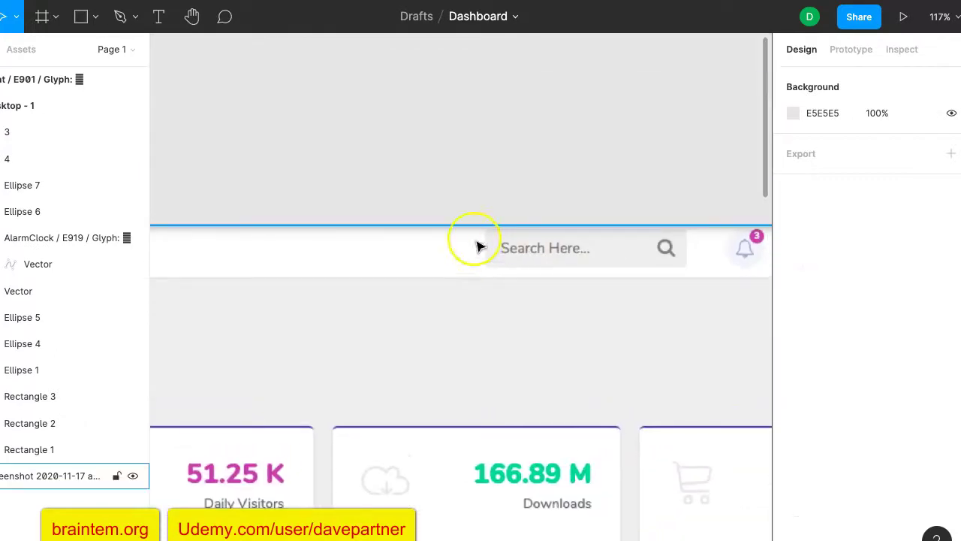
{"action": "left_click", "coordinate": [81, 20]}
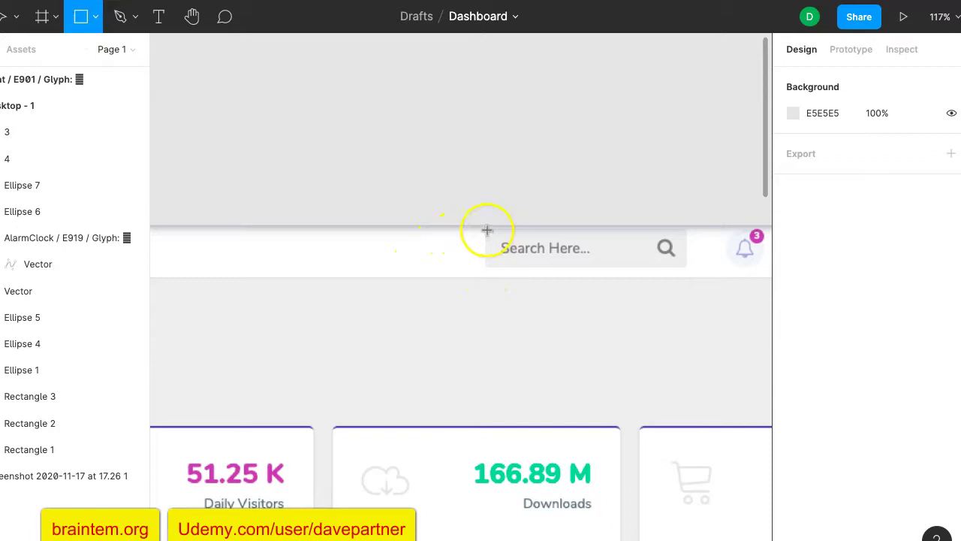
{"action": "left_click_drag", "start_coordinate": [487, 226], "coordinate": [687, 266]}
{"action": "scroll", "coordinate": [641, 253], "scroll_direction": "down", "scroll_amount": 1}
{"action": "scroll", "coordinate": [641, 253], "scroll_direction": "down", "scroll_amount": 3}
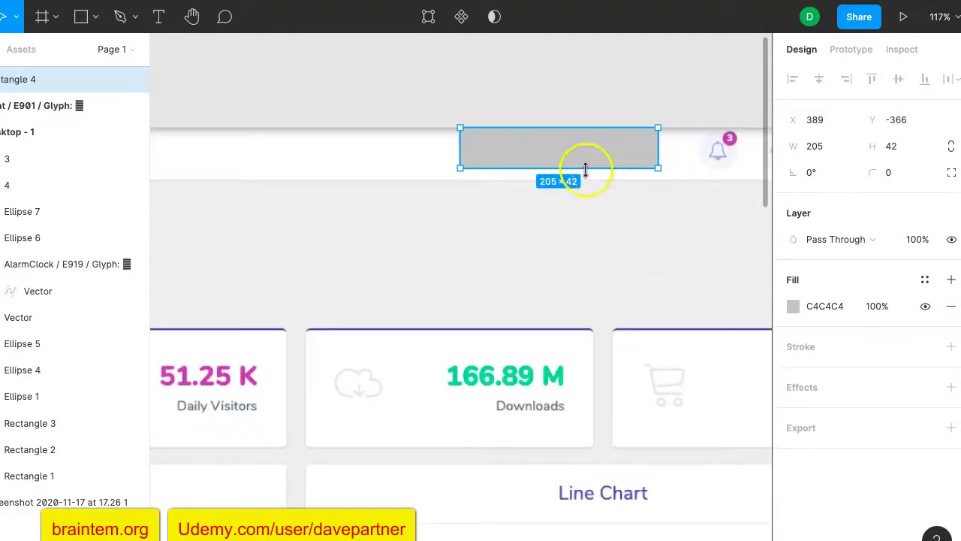
{"action": "left_click_drag", "start_coordinate": [590, 158], "coordinate": [589, 242]}
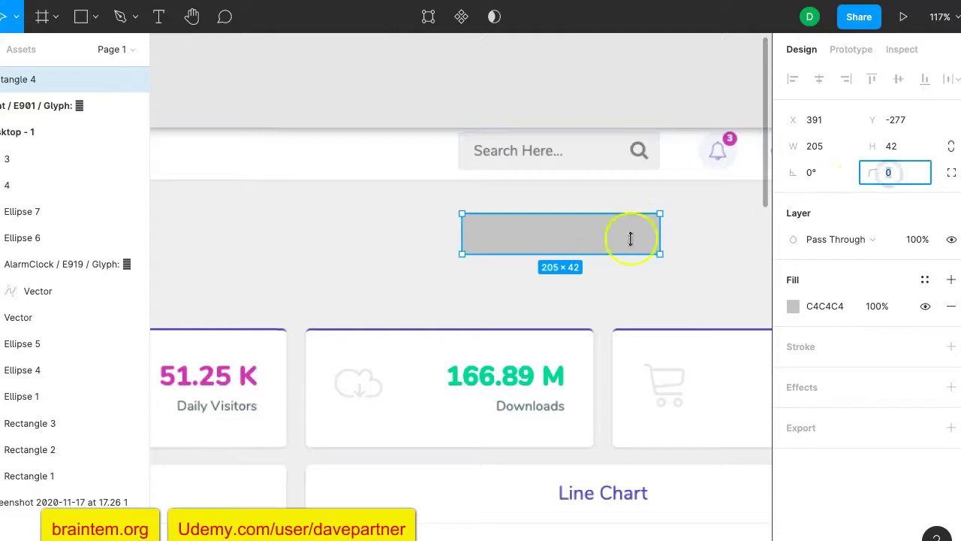
Step: Set the search rectangle's corner radius to 5
{"action": "key", "text": "Return"}
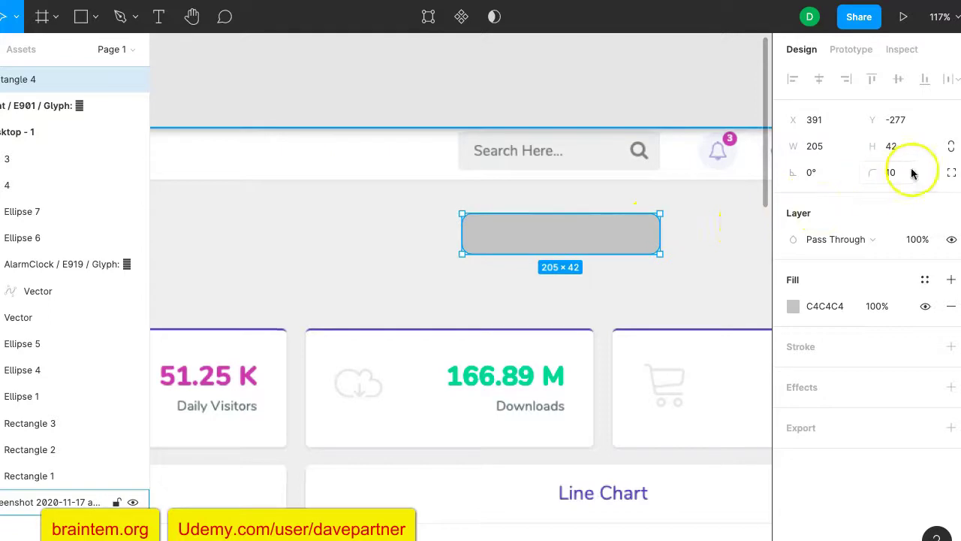
{"action": "left_click", "coordinate": [901, 173]}
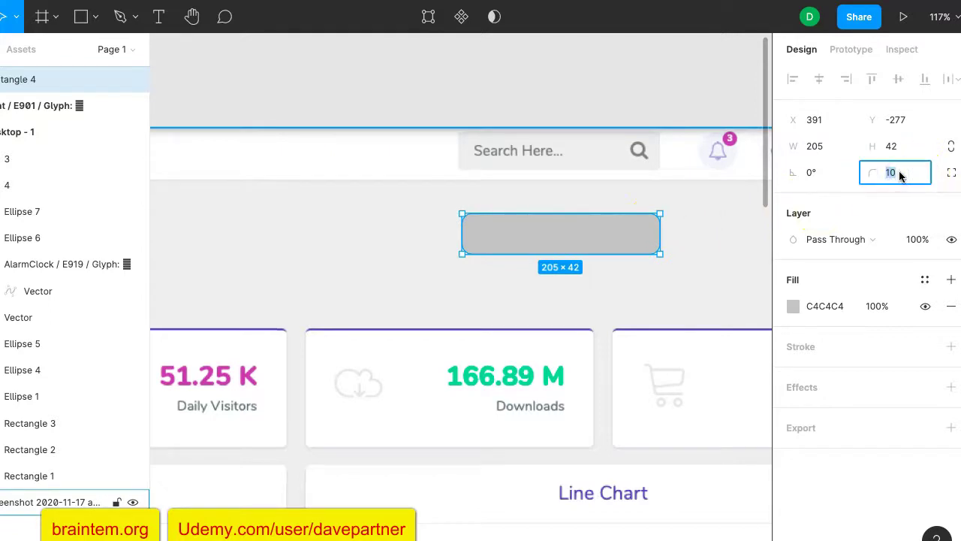
{"action": "type", "text": "5"}
{"action": "key", "text": "Return"}
{"action": "left_click", "coordinate": [626, 247]}
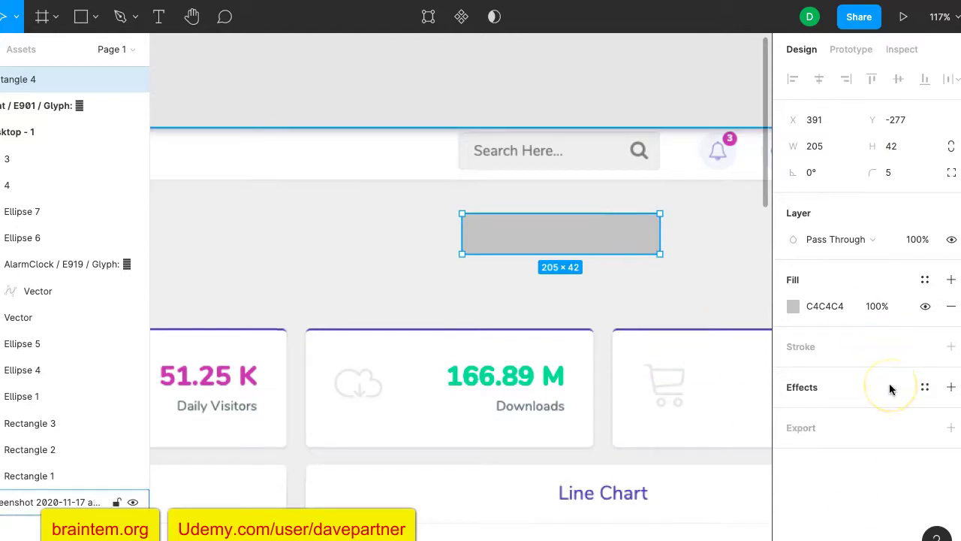
Step: Change the rectangle's fill to EEEEEE by sampling the background of the reference search field with the eyedropper
{"action": "left_click", "coordinate": [792, 306]}
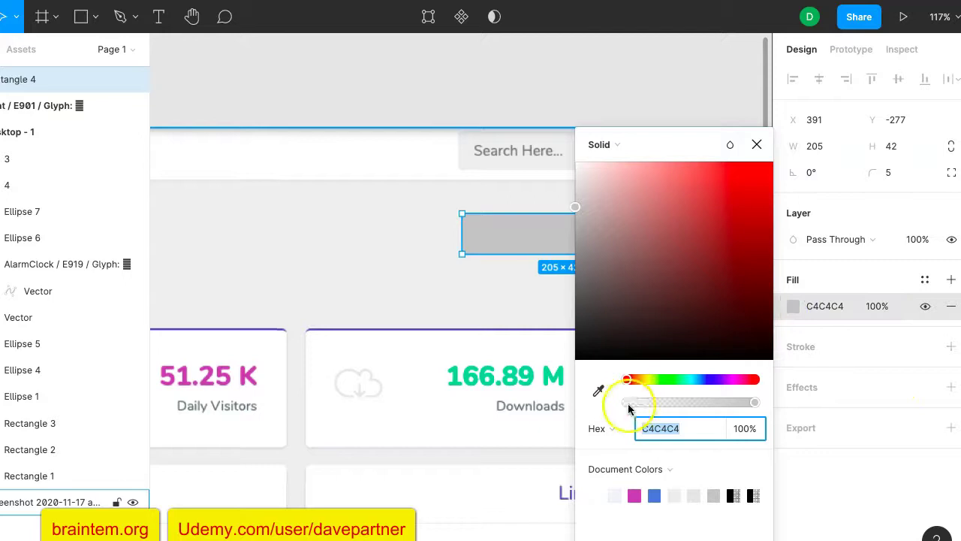
{"action": "left_click", "coordinate": [599, 391]}
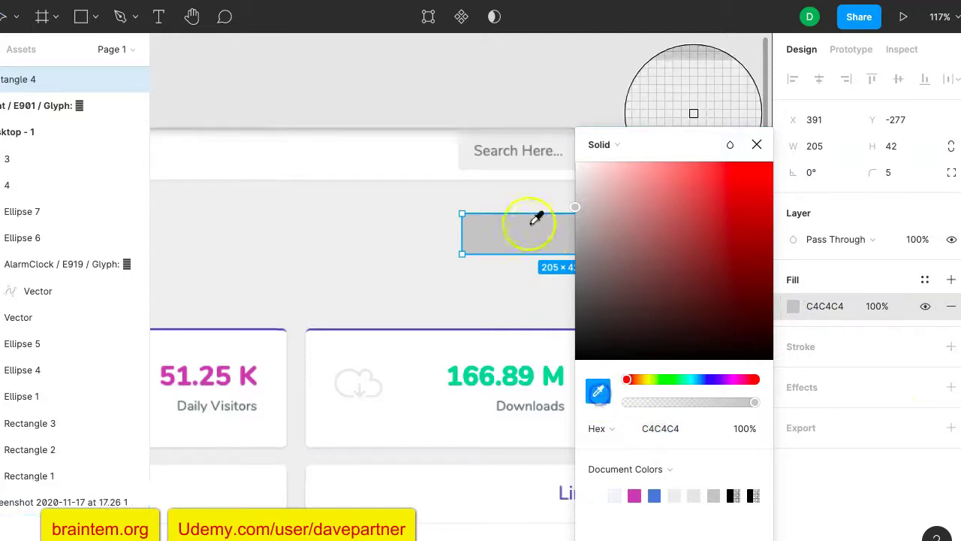
{"action": "left_click", "coordinate": [471, 150]}
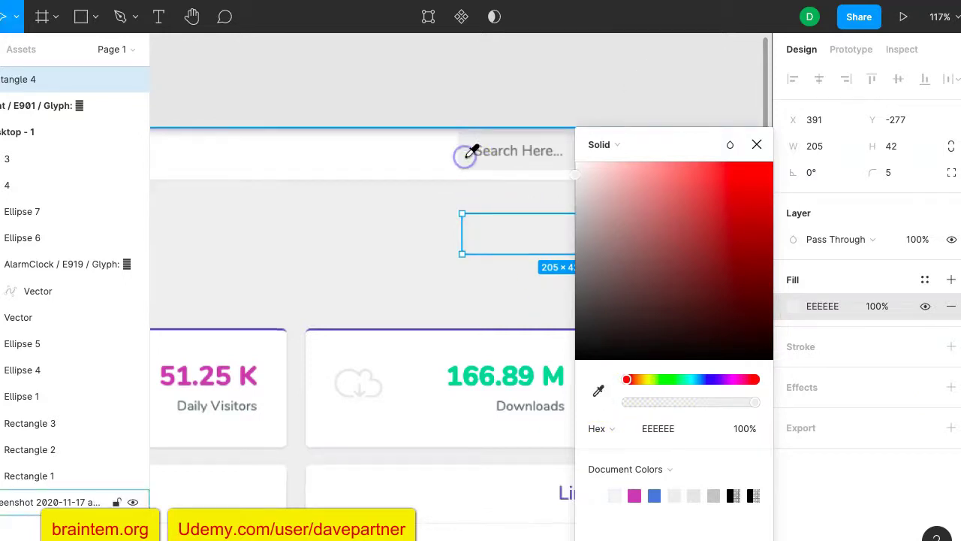
{"action": "left_click", "coordinate": [755, 144]}
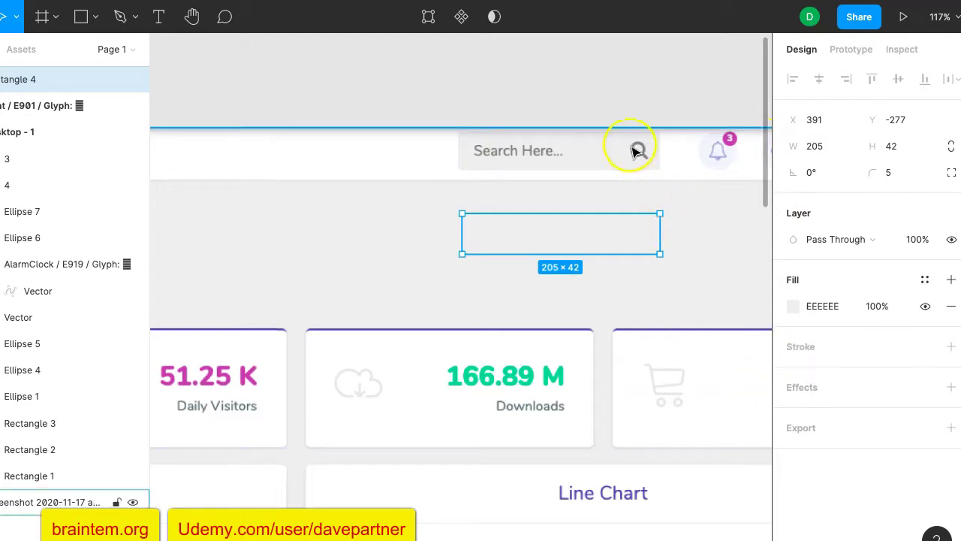
Step: Run the Content Reel plugin and open its Icons Fabric MDL2 collection
{"action": "right_click", "coordinate": [609, 250]}
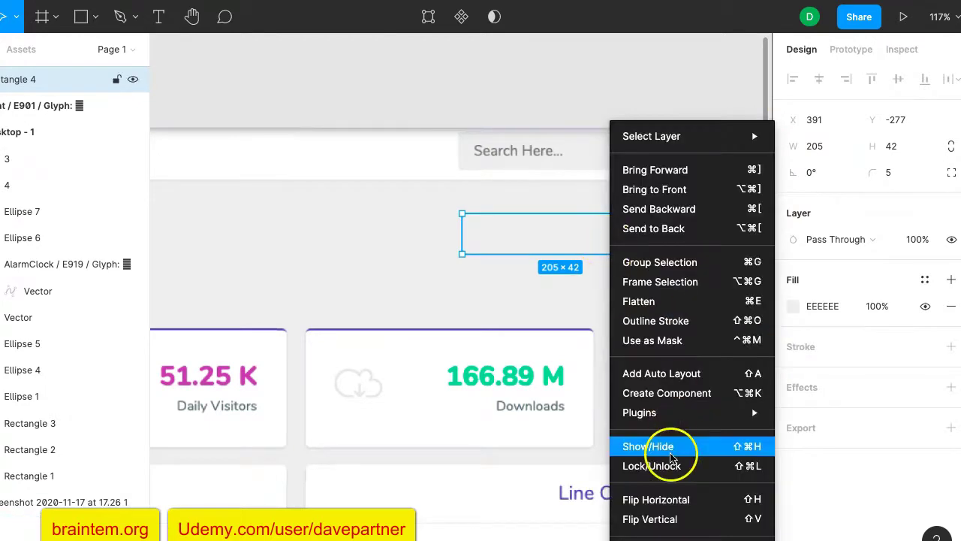
{"action": "mouse_move", "coordinate": [654, 420]}
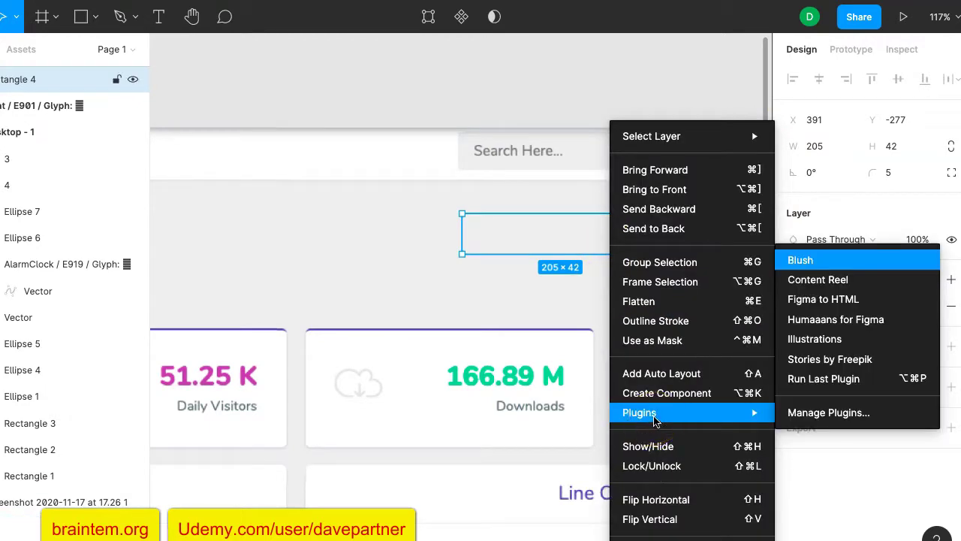
{"action": "left_click", "coordinate": [826, 280]}
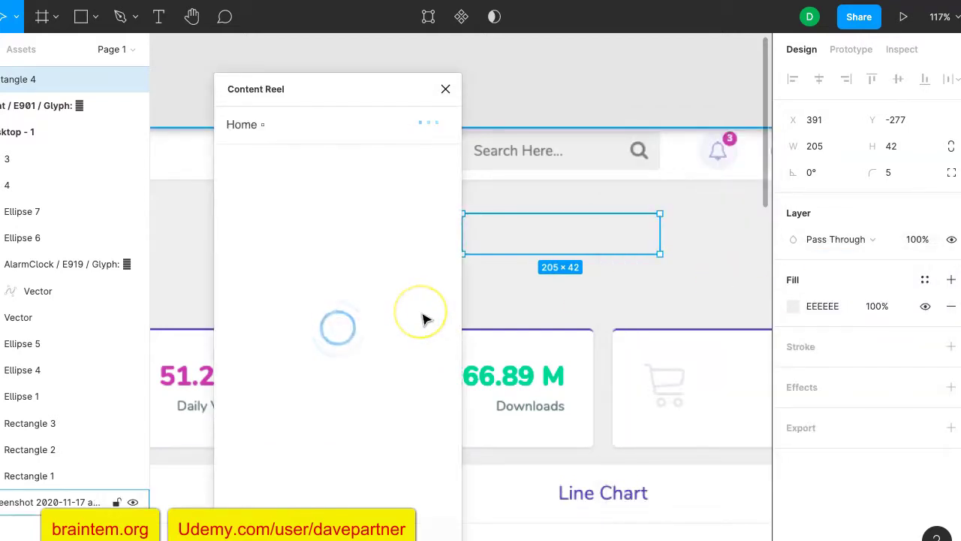
{"action": "left_click", "coordinate": [367, 345]}
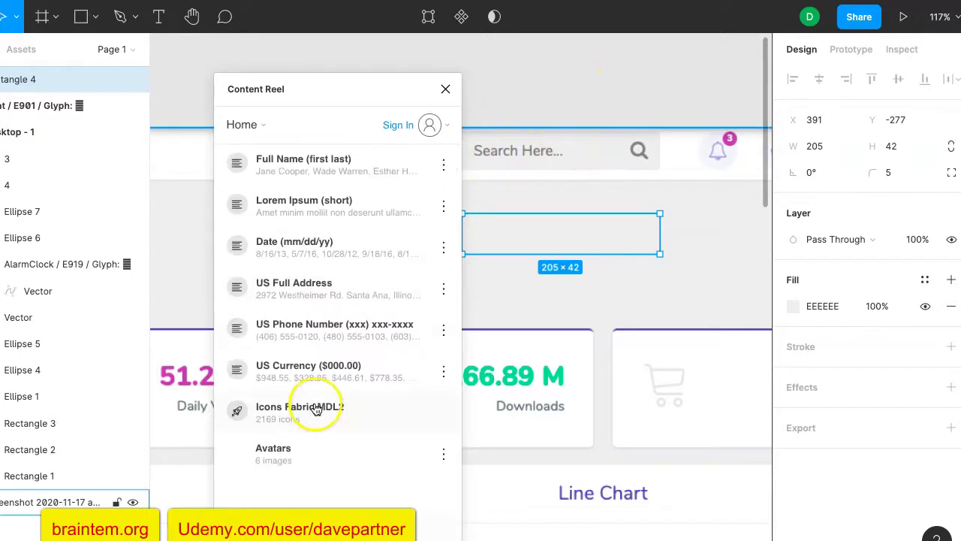
{"action": "left_click", "coordinate": [315, 405]}
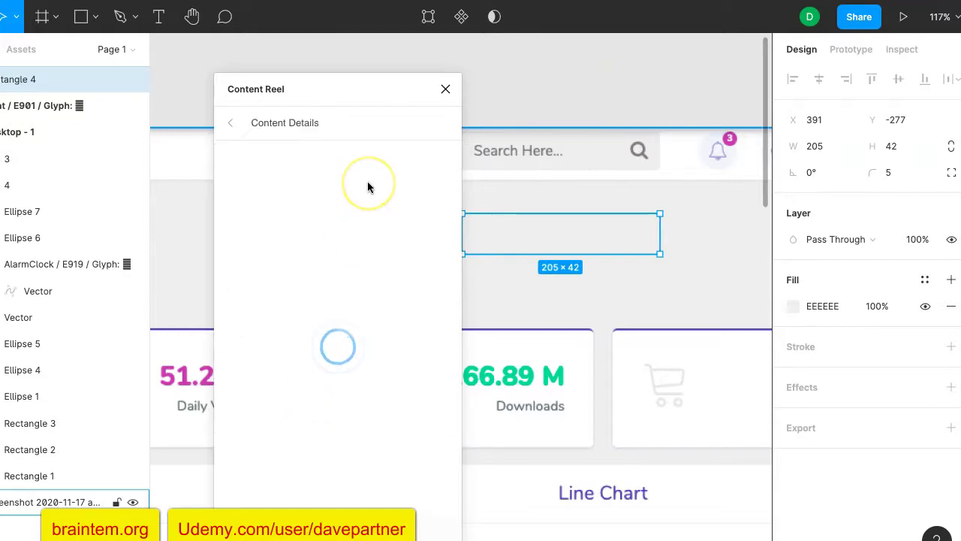
Step: Find icons matching "search", insert the plain Search magnifier icon and close the plugin
{"action": "left_click", "coordinate": [328, 216]}
{"action": "type", "text": "searcg"}
{"action": "key", "text": "BackSpace"}
{"action": "type", "text": "h"}
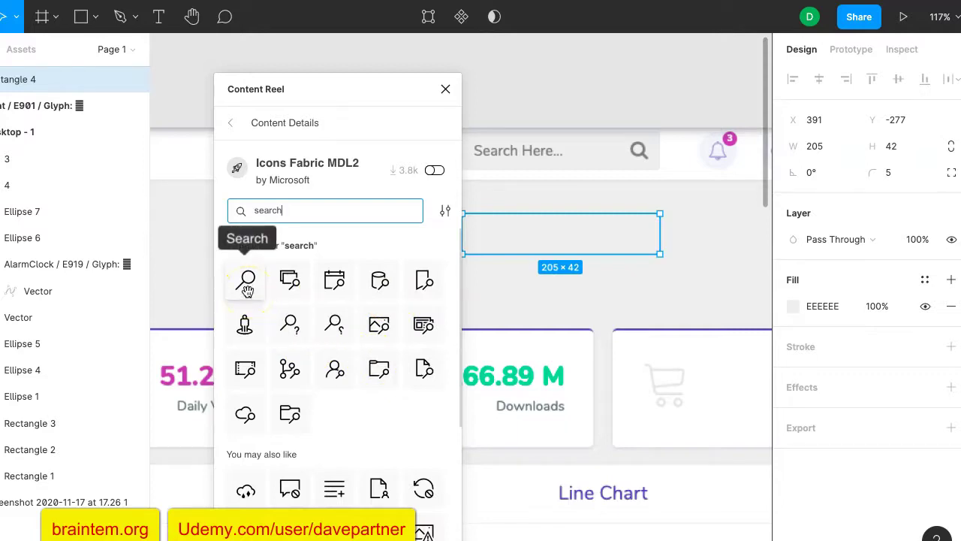
{"action": "left_click", "coordinate": [248, 291]}
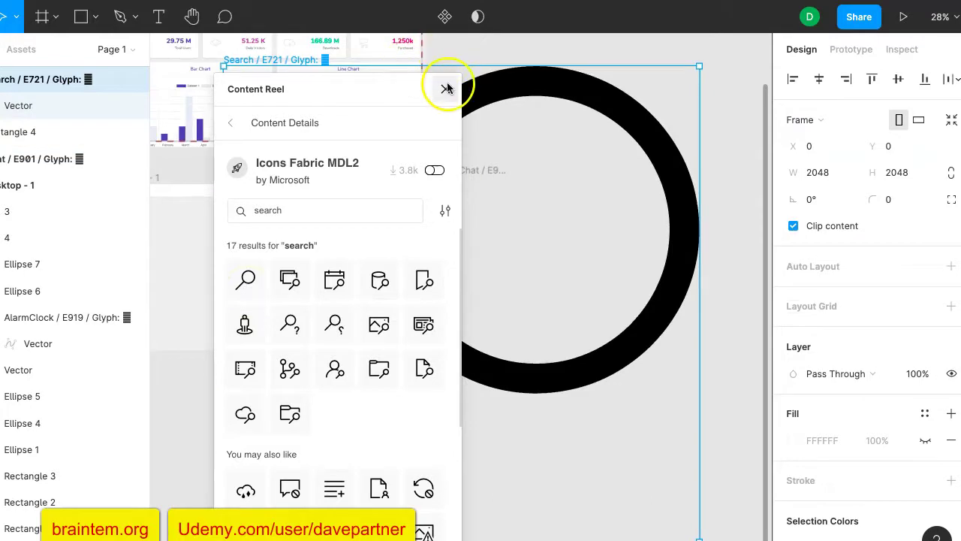
{"action": "left_click", "coordinate": [447, 88]}
Step: Shrink the Search icon frame to 444 × 270 and place it beside the reference dashboard at X 967, Y -9
{"action": "left_click_drag", "start_coordinate": [700, 63], "coordinate": [328, 479]}
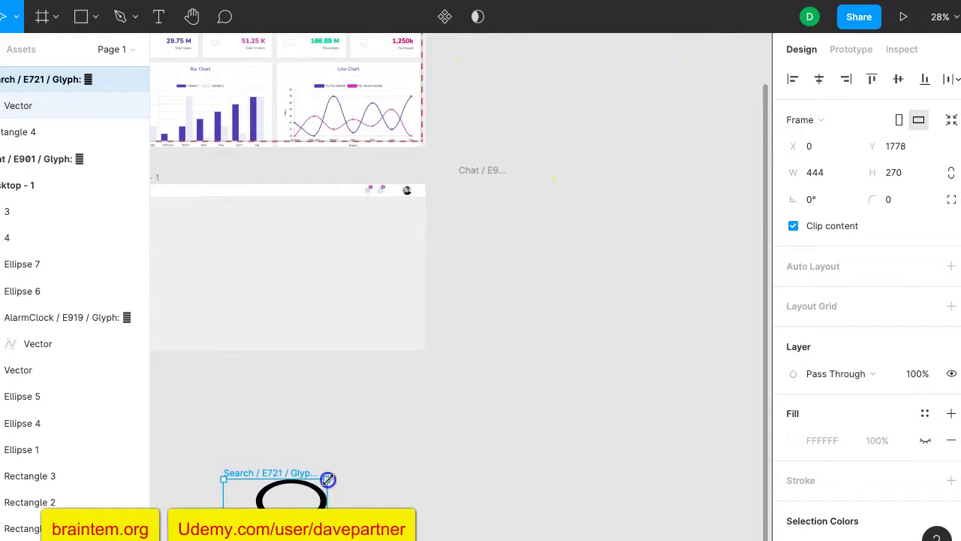
{"action": "left_click_drag", "start_coordinate": [291, 516], "coordinate": [511, 93]}
{"action": "scroll", "coordinate": [635, 155], "scroll_direction": "up", "scroll_amount": 5}
{"action": "scroll", "coordinate": [635, 155], "scroll_direction": "left", "scroll_amount": 2}
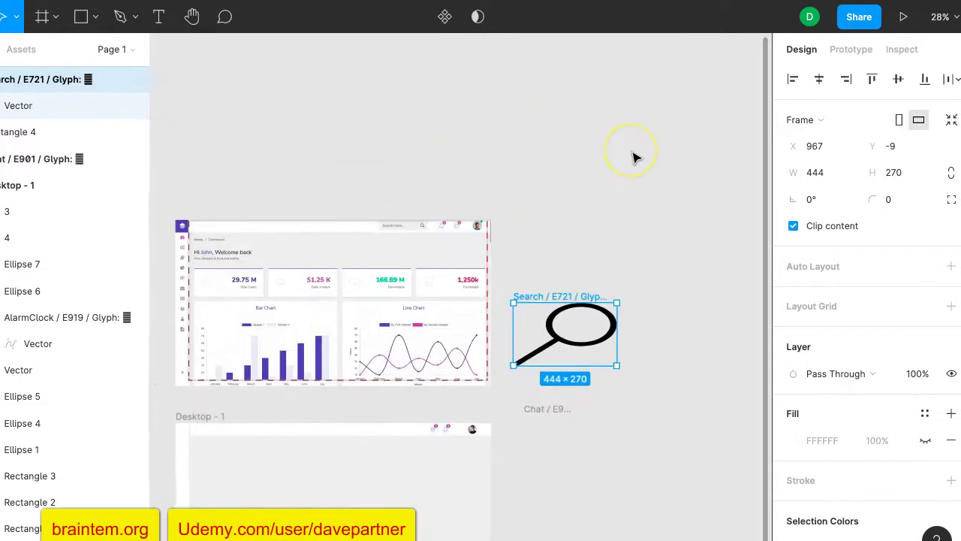
{"action": "scroll", "coordinate": [464, 300], "scroll_direction": "up", "scroll_amount": 5}
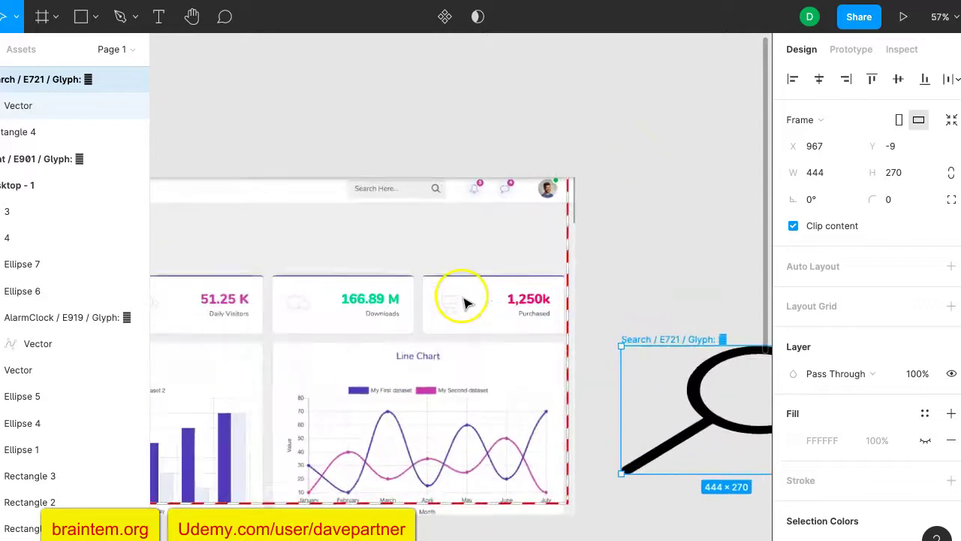
Step: Flip the Search icon so its handle points lower right, shrink it to 54 × 42 and place it below the search rectangle at X 603, Y -222
{"action": "left_click_drag", "start_coordinate": [706, 390], "coordinate": [452, 265]}
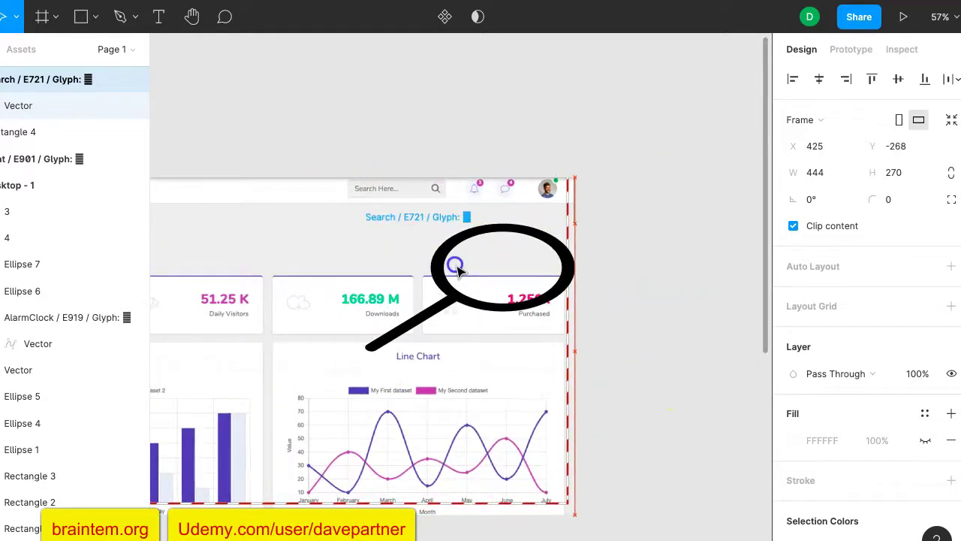
{"action": "left_click_drag", "start_coordinate": [576, 219], "coordinate": [314, 328]}
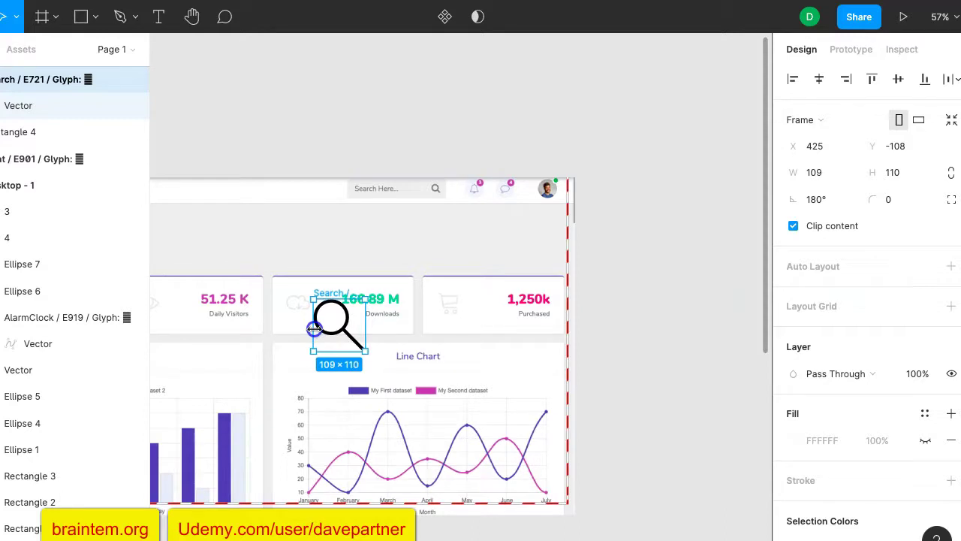
{"action": "left_click_drag", "start_coordinate": [335, 326], "coordinate": [423, 246]}
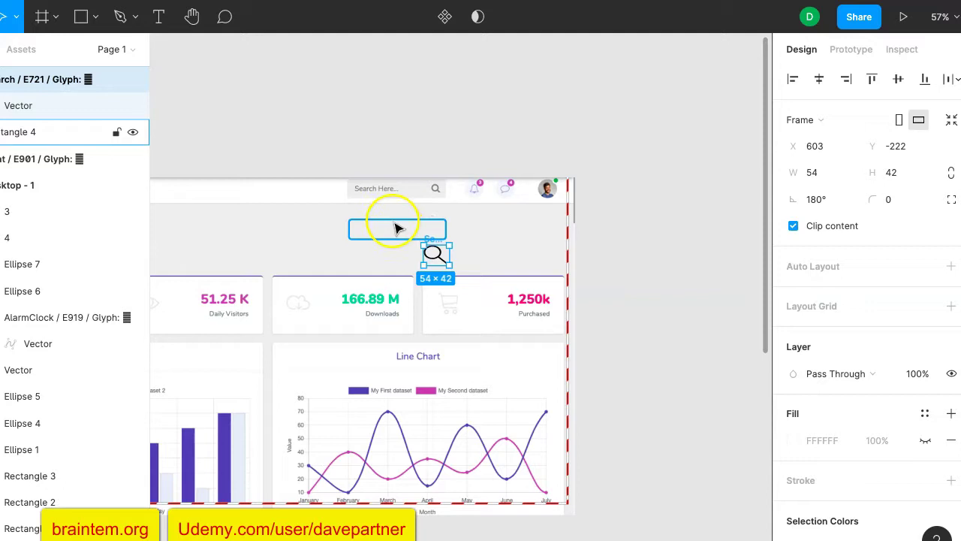
Step: Move the 205 × 42 grey rectangle into the white header bar, beside the reference search box
{"action": "left_click", "coordinate": [397, 228]}
{"action": "left_click_drag", "start_coordinate": [403, 237], "coordinate": [272, 193]}
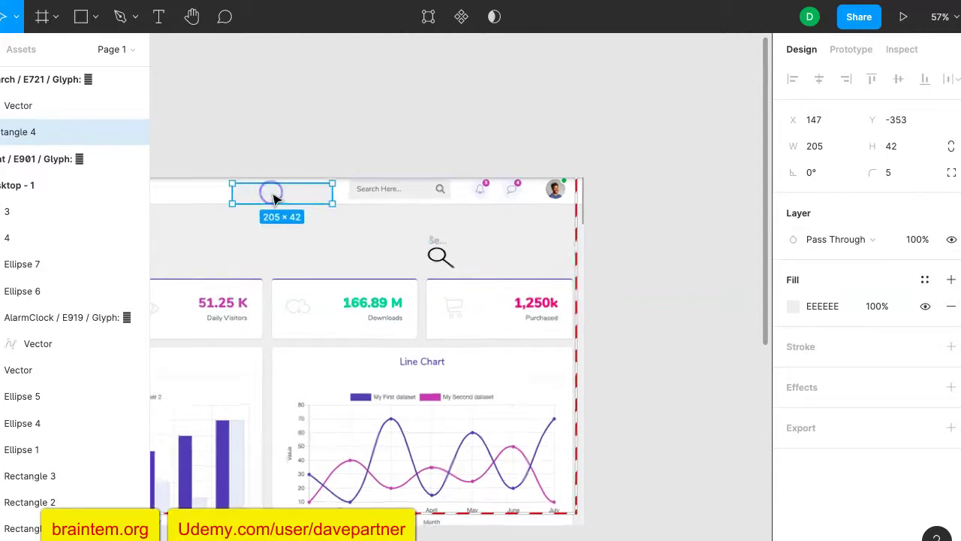
{"action": "scroll", "coordinate": [273, 194], "scroll_direction": "up", "scroll_amount": 5}
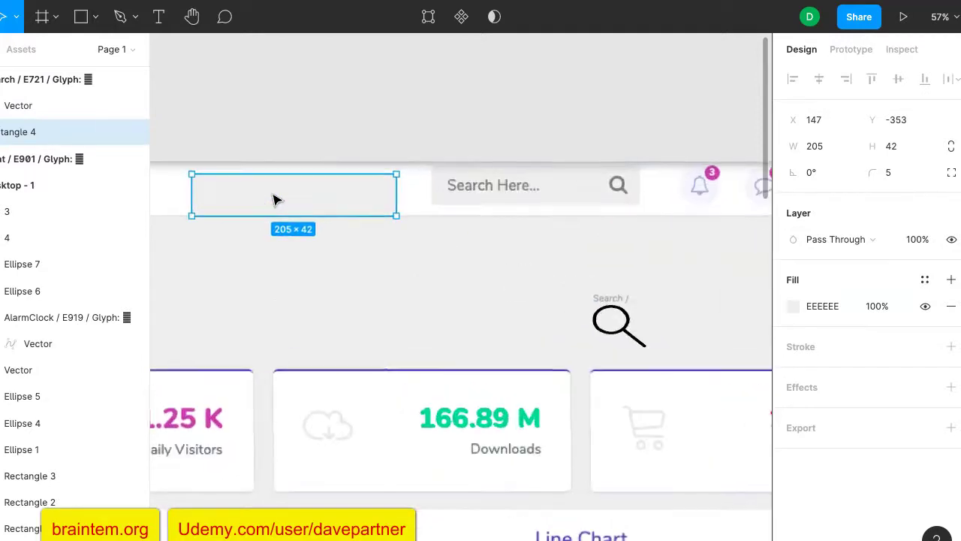
Step: Shrink the magnifier icon to about 23 × 21 and place it inside the right end of the grey rectangle
{"action": "left_click", "coordinate": [617, 335]}
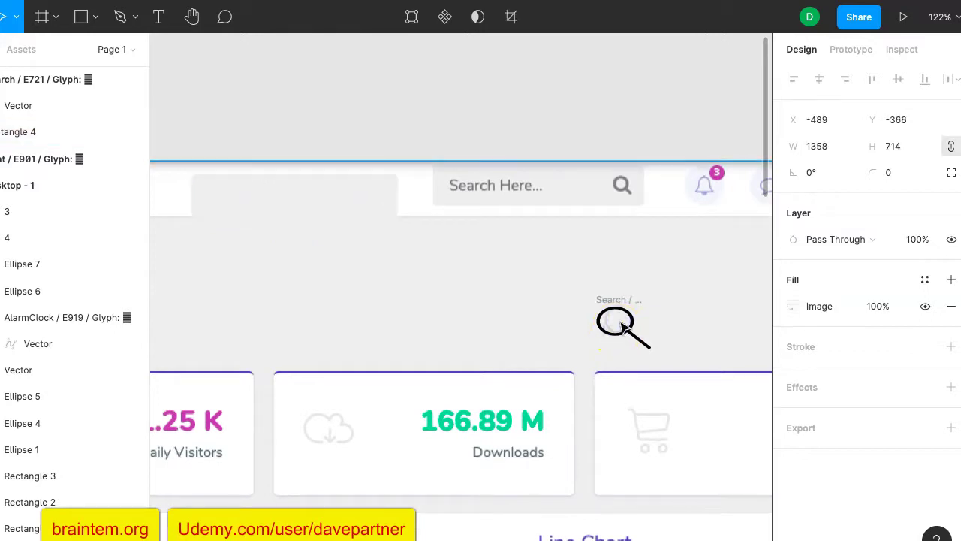
{"action": "double_click", "coordinate": [615, 322]}
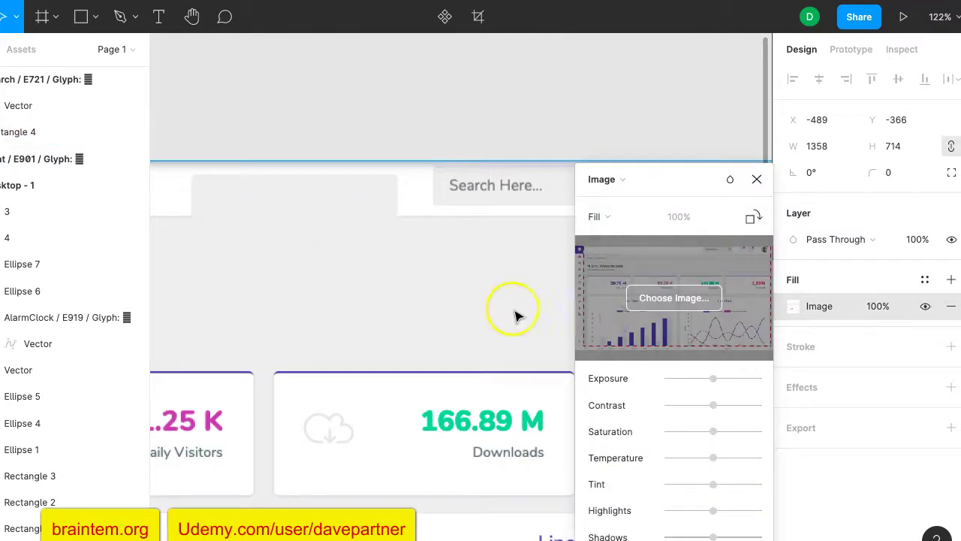
{"action": "left_click", "coordinate": [759, 182]}
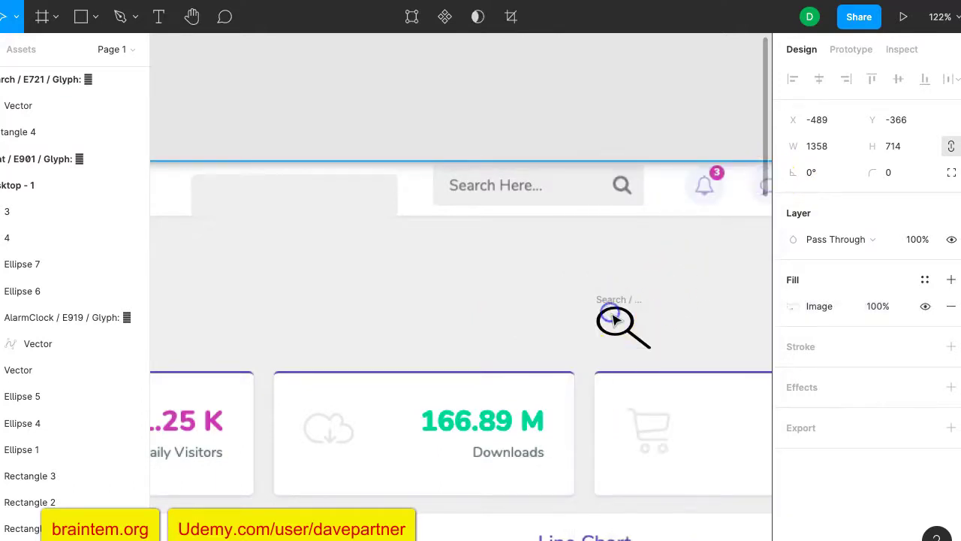
{"action": "left_click", "coordinate": [615, 321]}
{"action": "left_click_drag", "start_coordinate": [651, 306], "coordinate": [620, 329]}
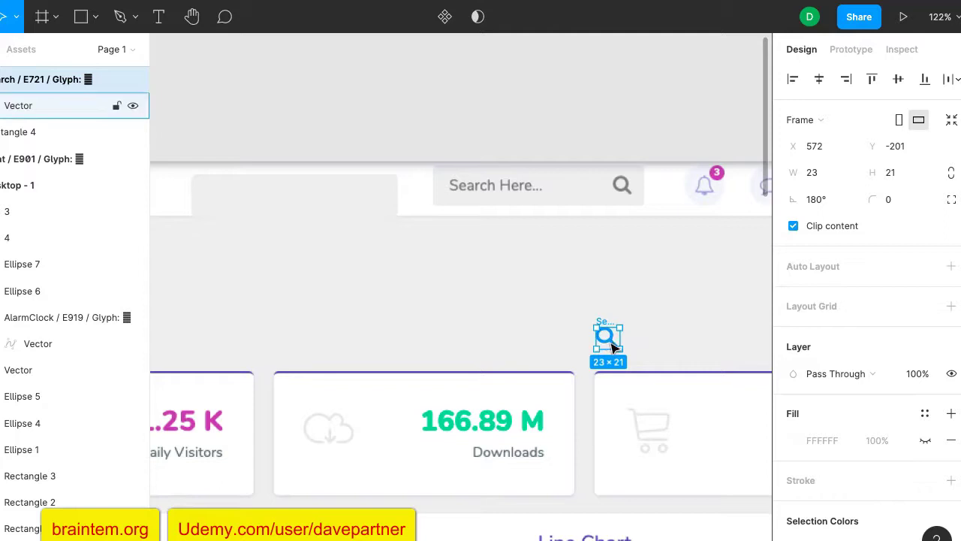
{"action": "left_click_drag", "start_coordinate": [614, 344], "coordinate": [383, 204]}
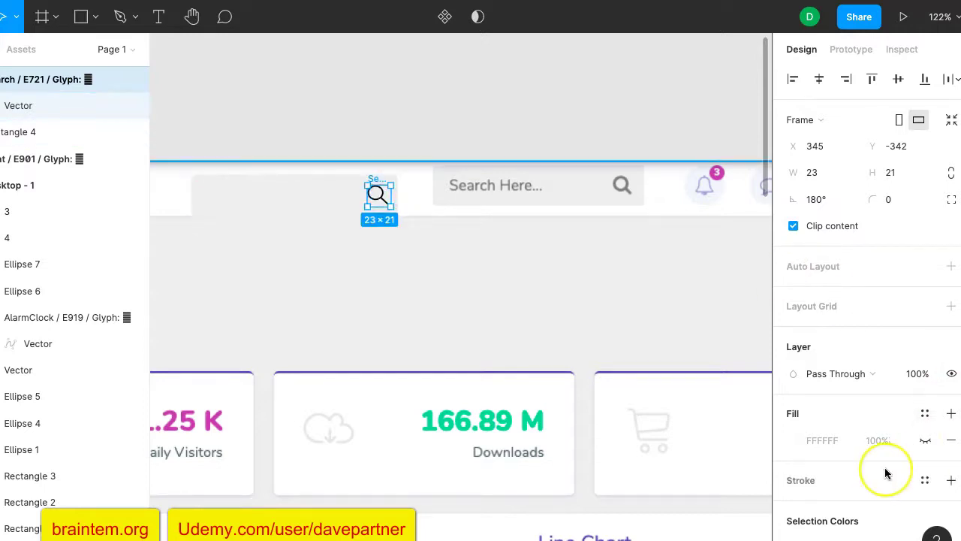
{"action": "scroll", "coordinate": [879, 468], "scroll_direction": "down", "scroll_amount": 2}
{"action": "scroll", "coordinate": [882, 473], "scroll_direction": "down", "scroll_amount": 2}
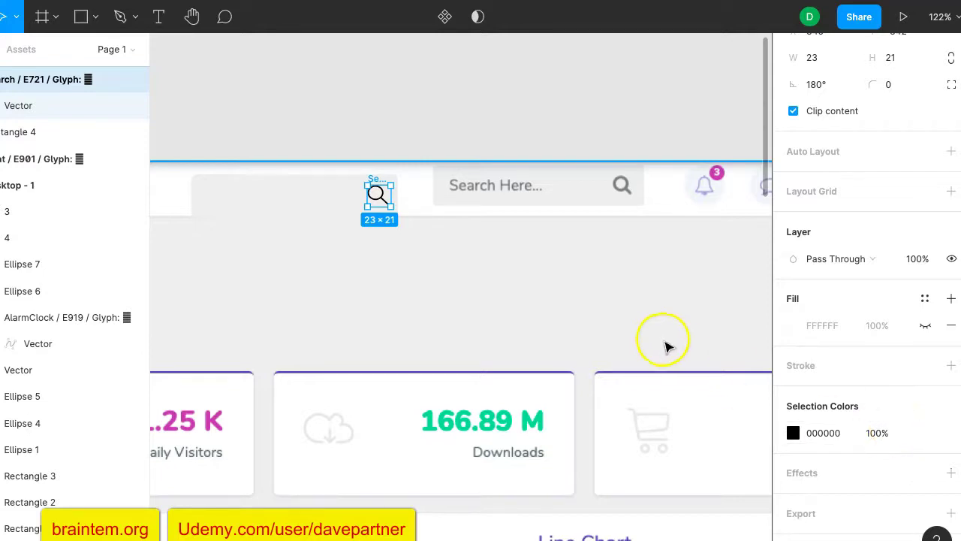
{"action": "left_click", "coordinate": [423, 207]}
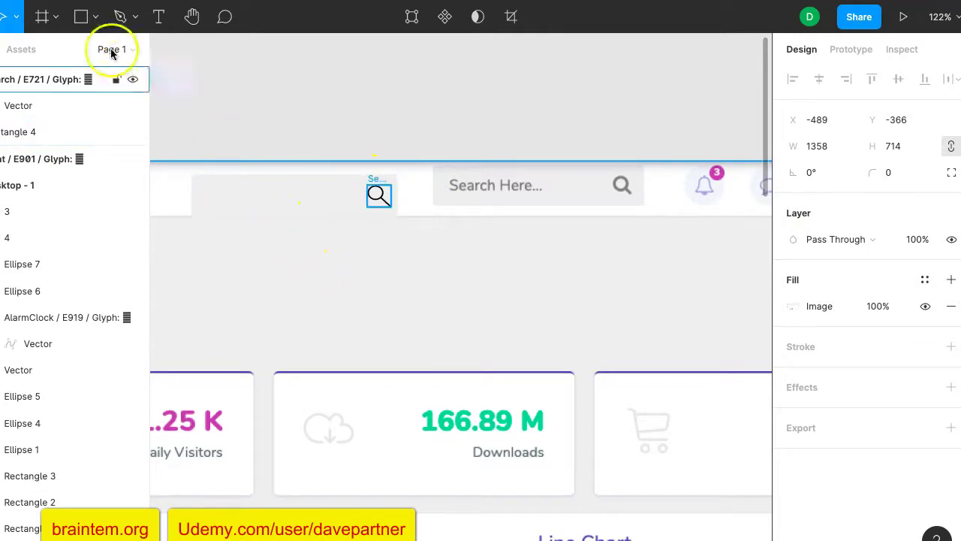
Step: Add the text "Search Here" at the left end of the grey rectangle
{"action": "left_click", "coordinate": [159, 18]}
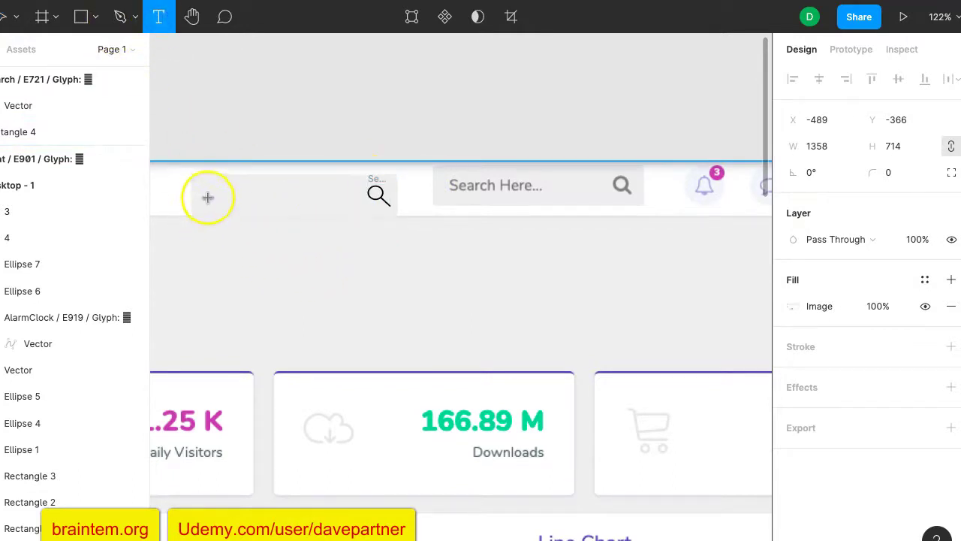
{"action": "left_click", "coordinate": [204, 194]}
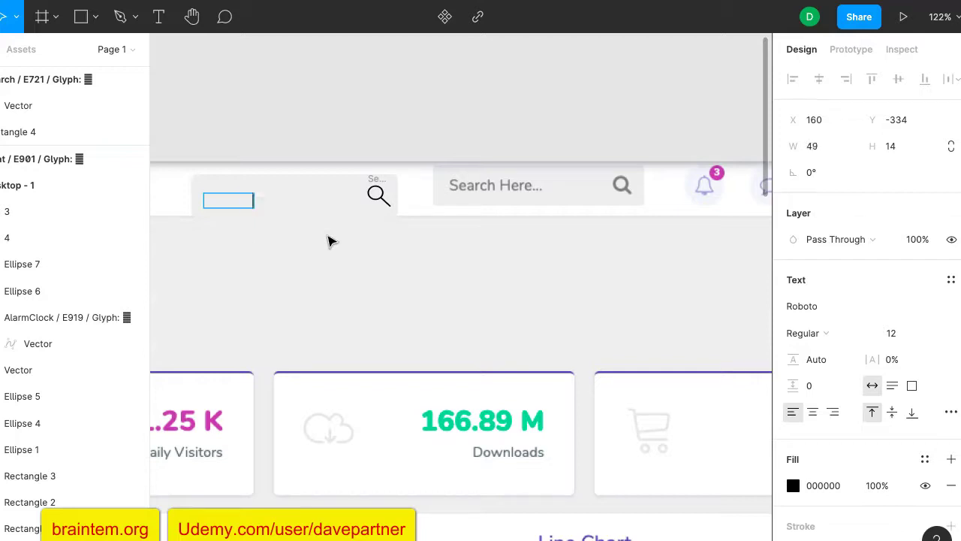
{"action": "key", "text": "ctrl+a"}
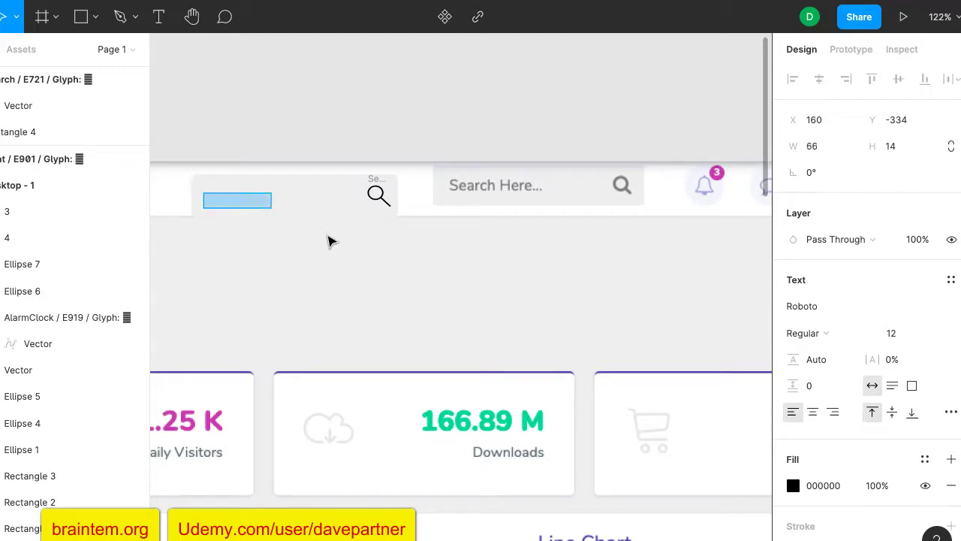
{"action": "scroll", "coordinate": [845, 430], "scroll_direction": "down", "scroll_amount": 3}
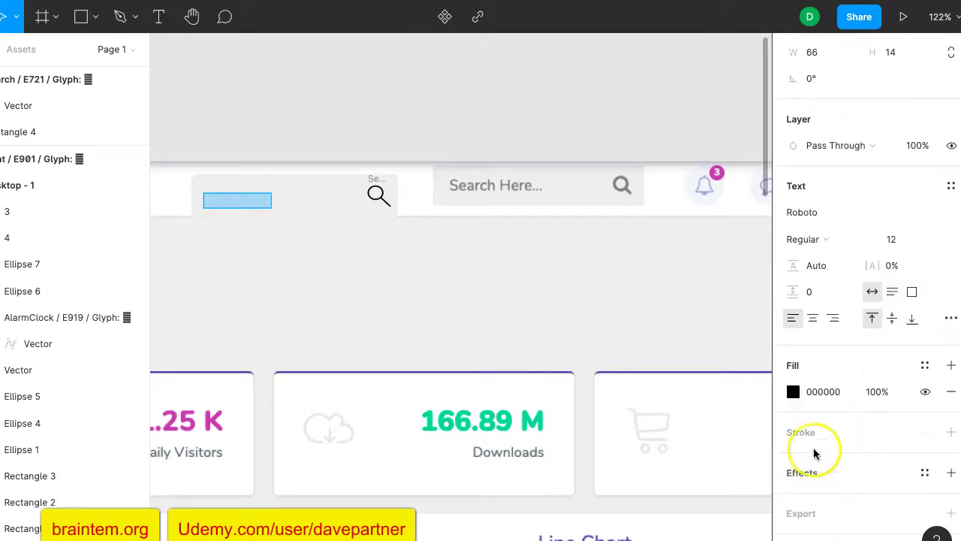
{"action": "key", "text": "Escape"}
Step: Bring the "Search Here" text to the front and position it inside the left end of the grey rectangle
{"action": "left_click", "coordinate": [219, 202]}
{"action": "left_click_drag", "start_coordinate": [220, 204], "coordinate": [169, 204]}
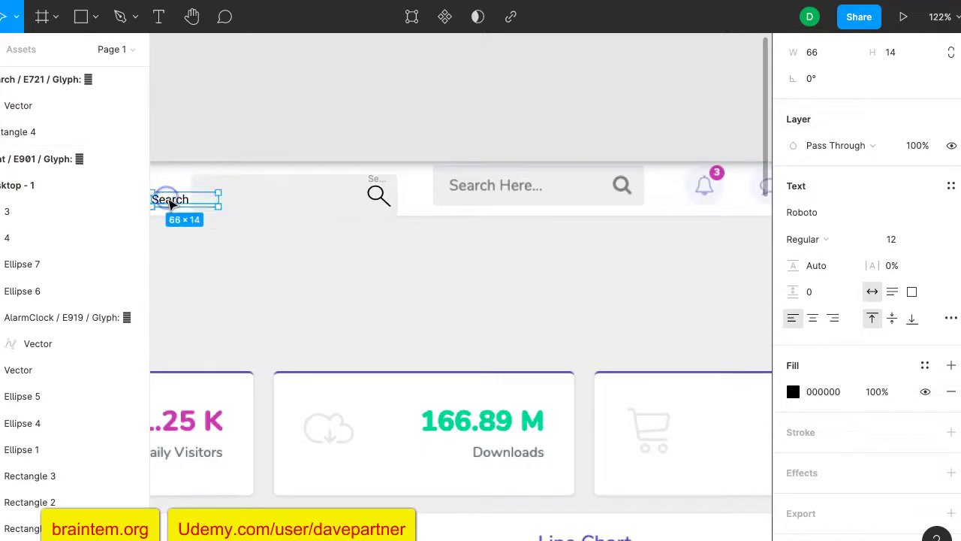
{"action": "scroll", "coordinate": [225, 251], "scroll_direction": "left", "scroll_amount": 2}
{"action": "scroll", "coordinate": [226, 251], "scroll_direction": "down", "scroll_amount": 1}
{"action": "scroll", "coordinate": [229, 255], "scroll_direction": "left", "scroll_amount": 2}
{"action": "scroll", "coordinate": [229, 255], "scroll_direction": "up", "scroll_amount": 1}
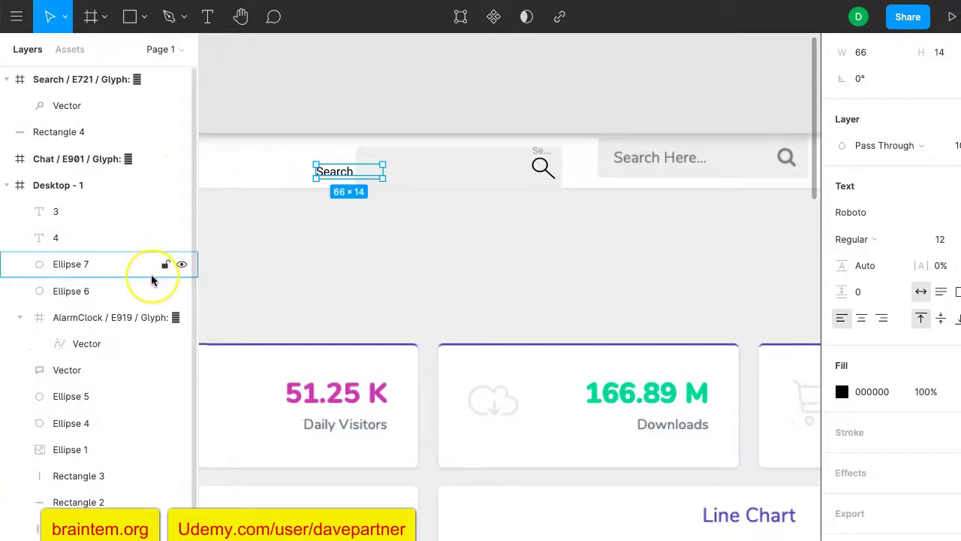
{"action": "scroll", "coordinate": [152, 279], "scroll_direction": "down", "scroll_amount": 1}
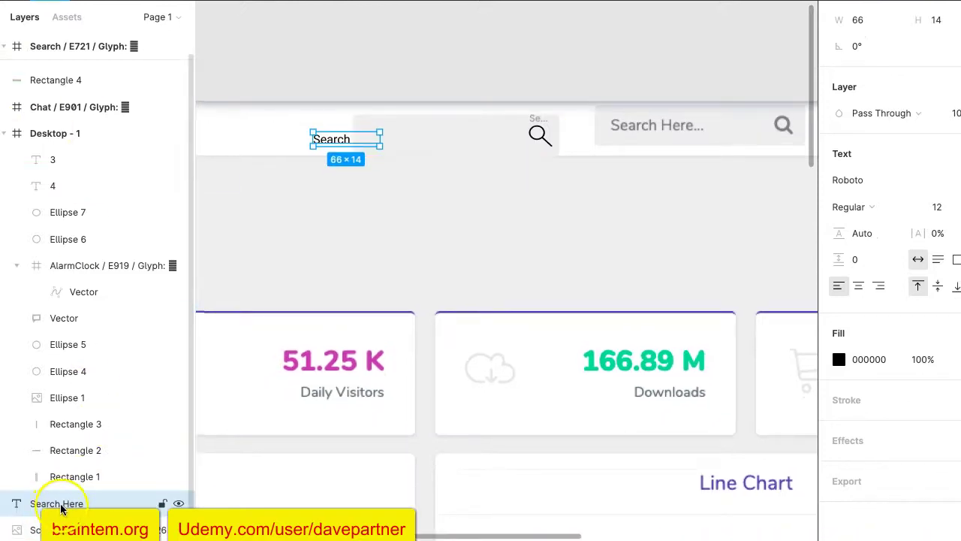
{"action": "left_click", "coordinate": [438, 143]}
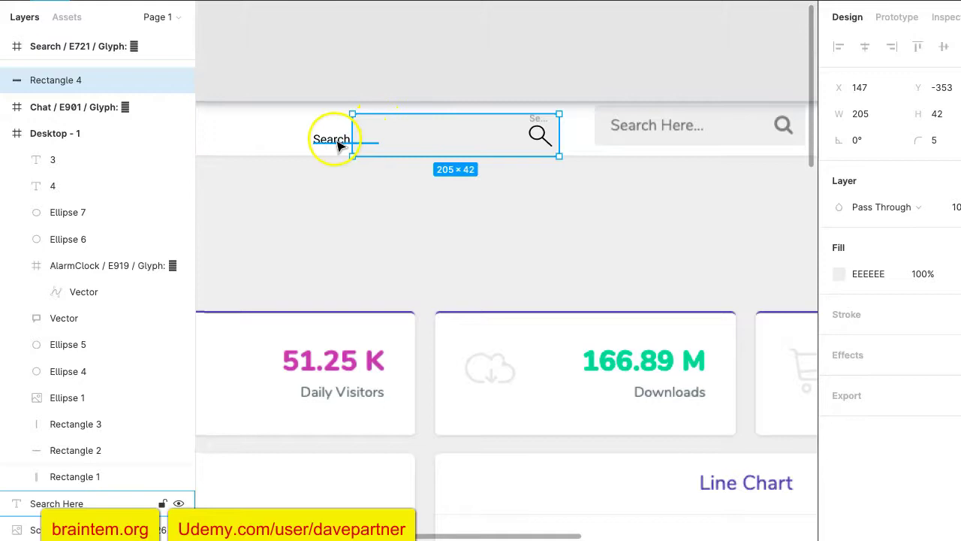
{"action": "left_click", "coordinate": [339, 146]}
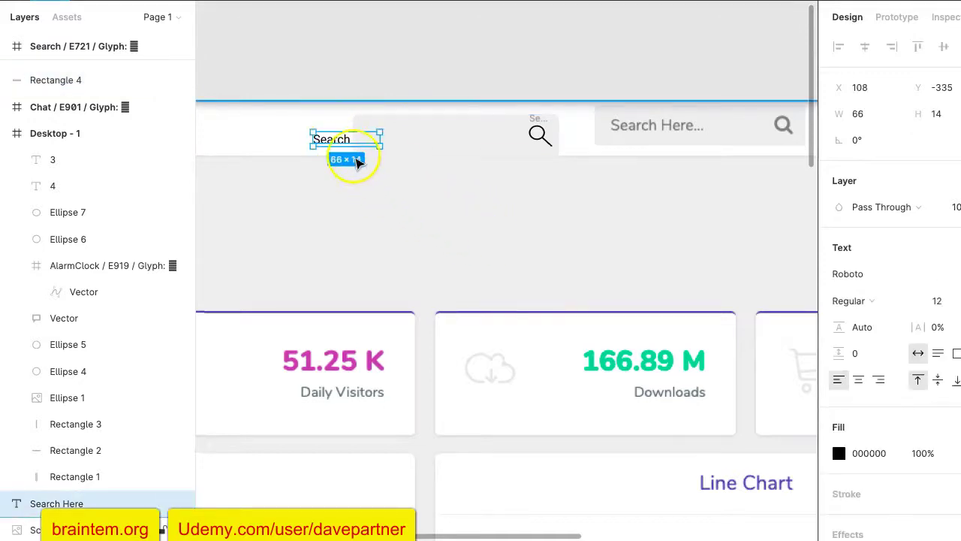
{"action": "right_click", "coordinate": [342, 157]}
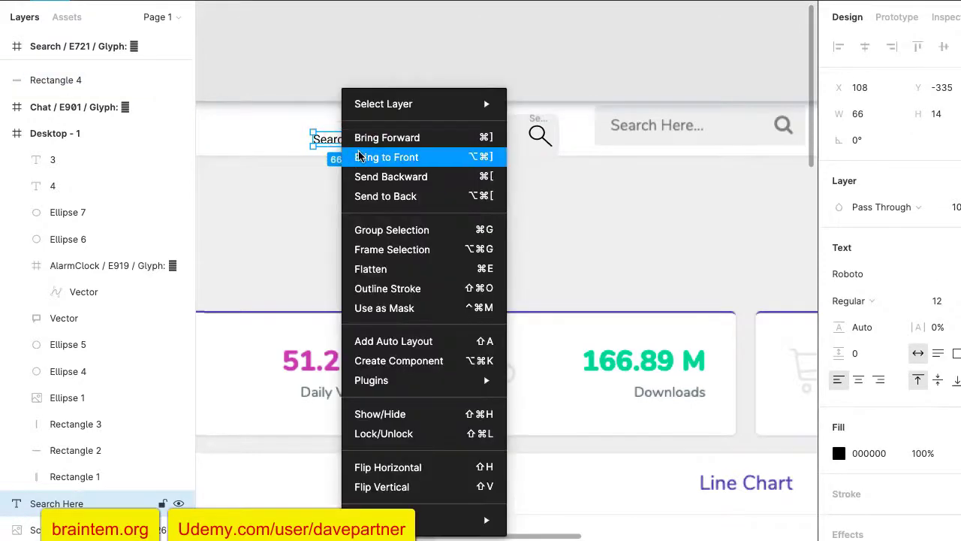
{"action": "left_click", "coordinate": [409, 158]}
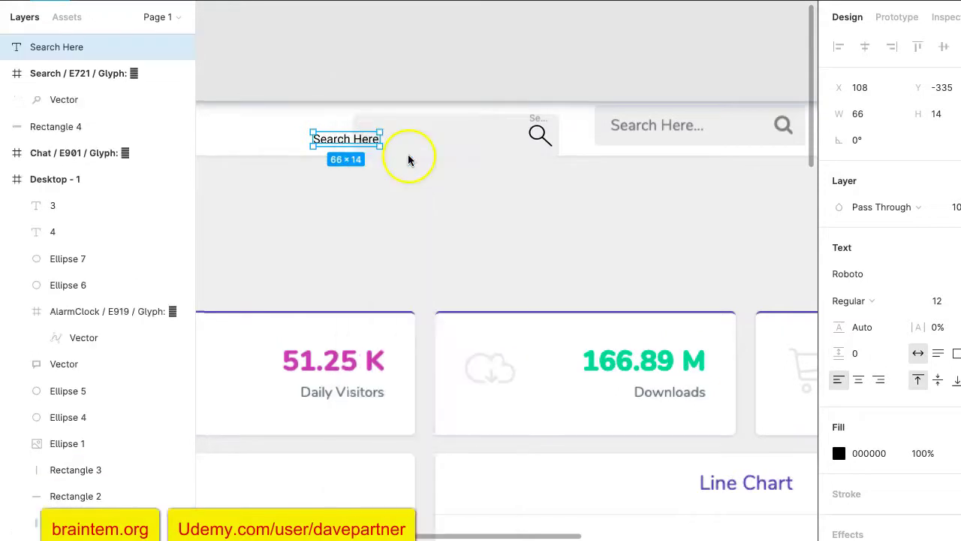
{"action": "left_click_drag", "start_coordinate": [362, 142], "coordinate": [411, 134]}
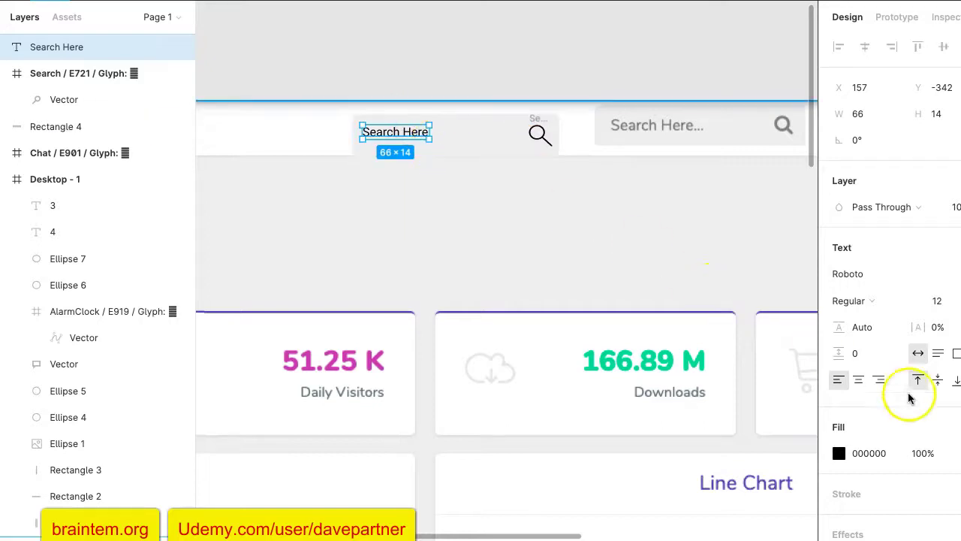
Step: Format the "Search Here" text with 50% fill opacity, font size 15 and Bold weight
{"action": "scroll", "coordinate": [867, 437], "scroll_direction": "down", "scroll_amount": 3}
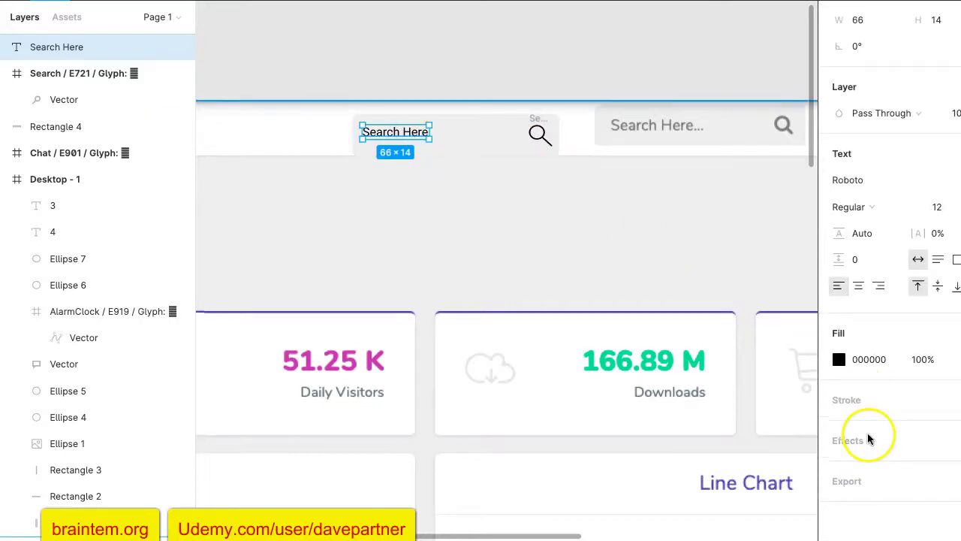
{"action": "left_click", "coordinate": [839, 359]}
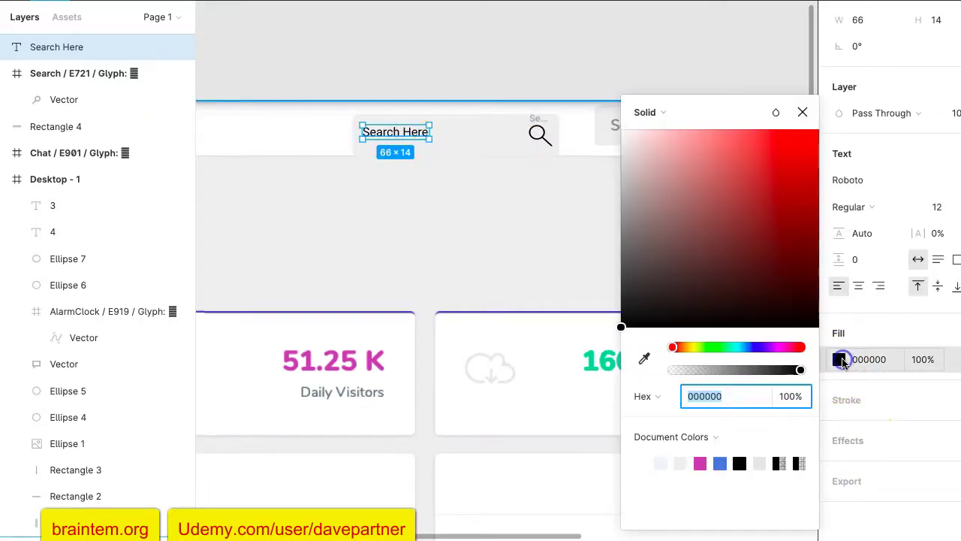
{"action": "left_click", "coordinate": [925, 359]}
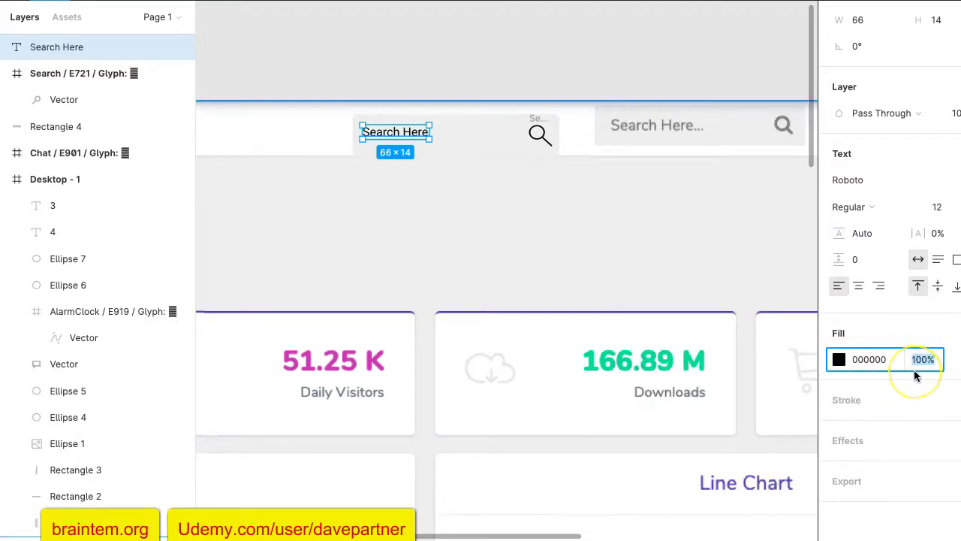
{"action": "key", "text": "Return"}
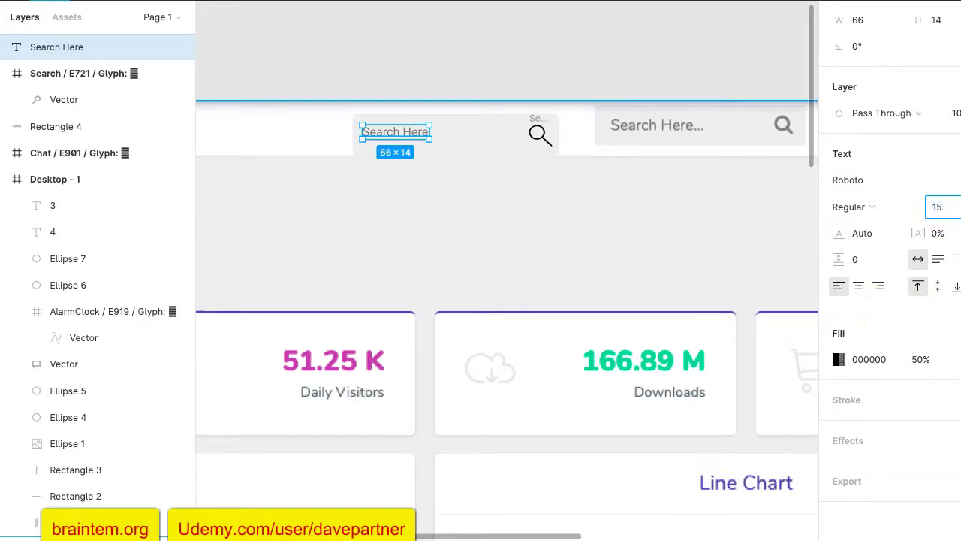
{"action": "type", "text": "15"}
{"action": "key", "text": "Return"}
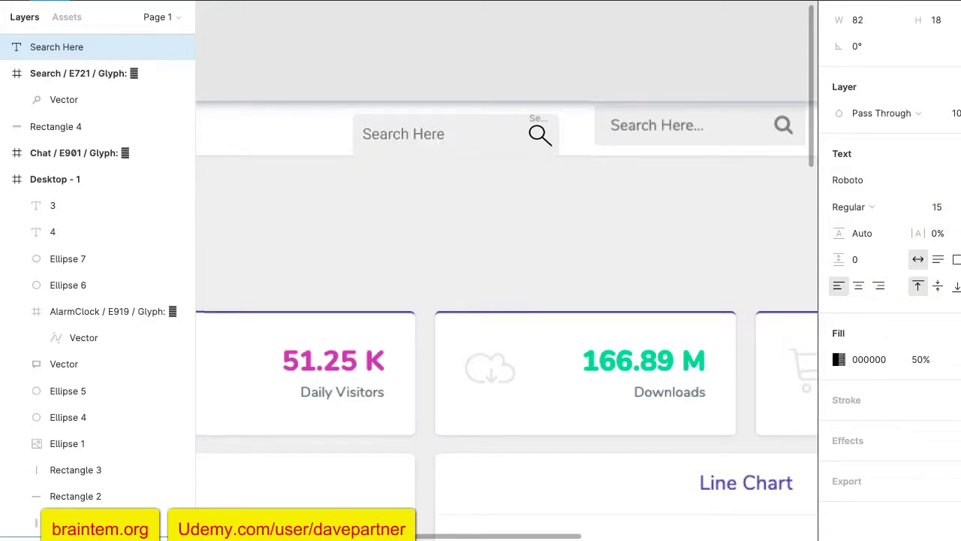
{"action": "left_click", "coordinate": [875, 208]}
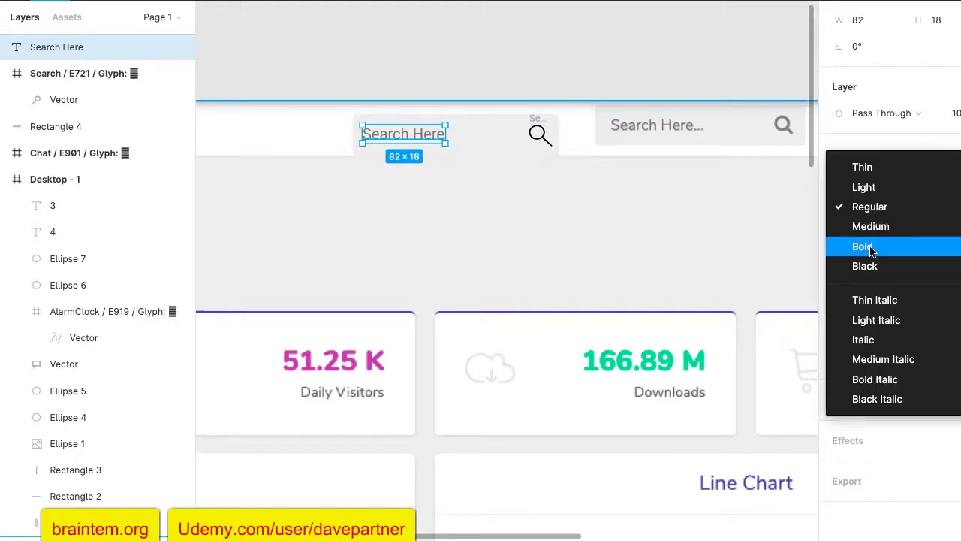
{"action": "left_click", "coordinate": [865, 246]}
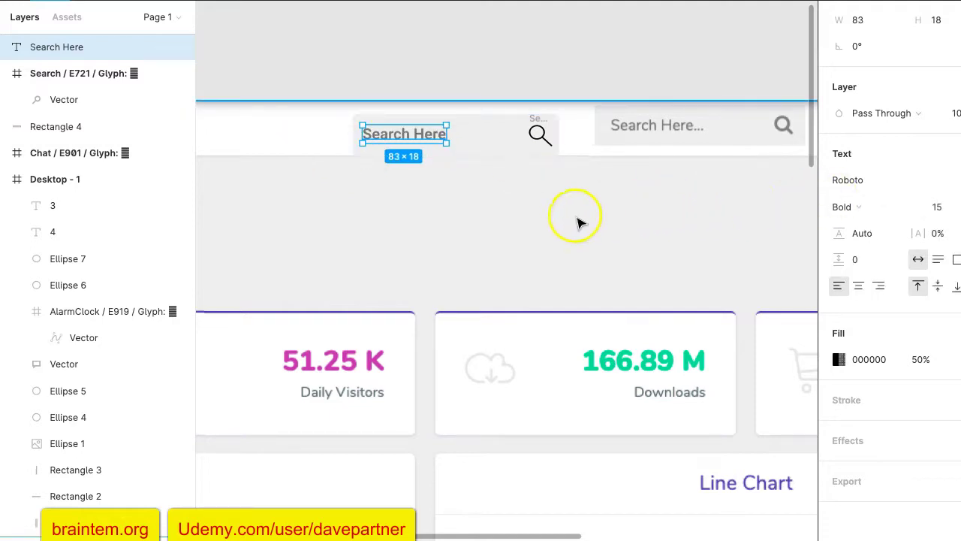
Step: Set the fill opacity of the "Search Here" text to 40%
{"action": "left_click", "coordinate": [314, 117]}
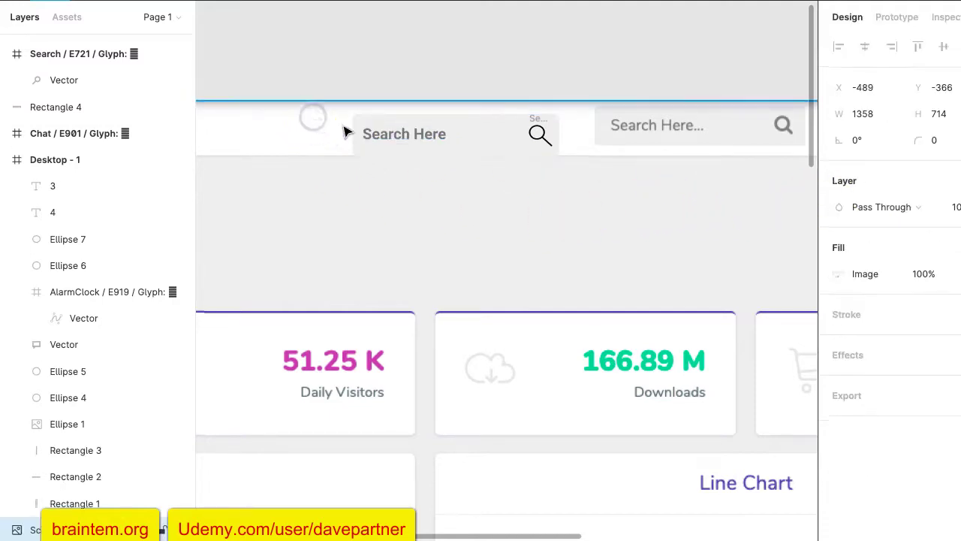
{"action": "left_click", "coordinate": [376, 134]}
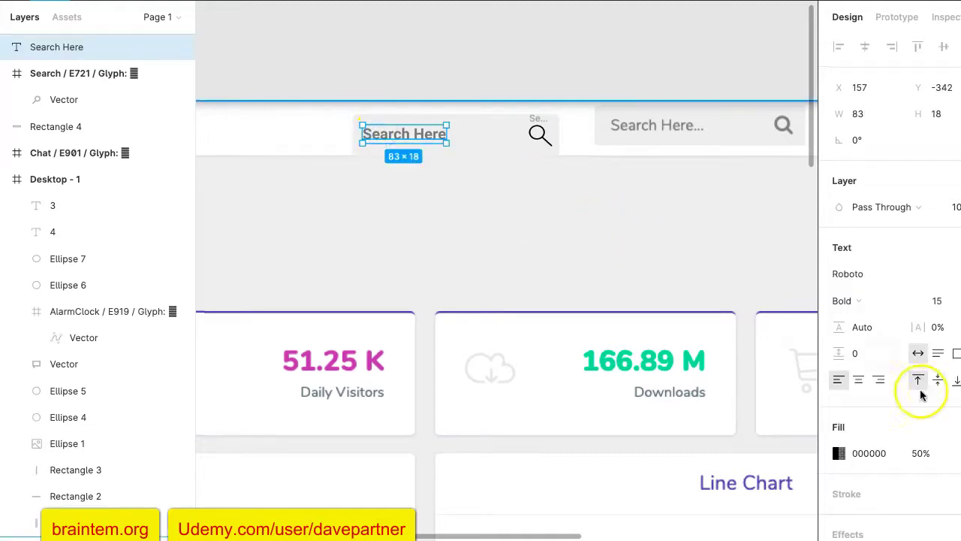
{"action": "left_click", "coordinate": [917, 454]}
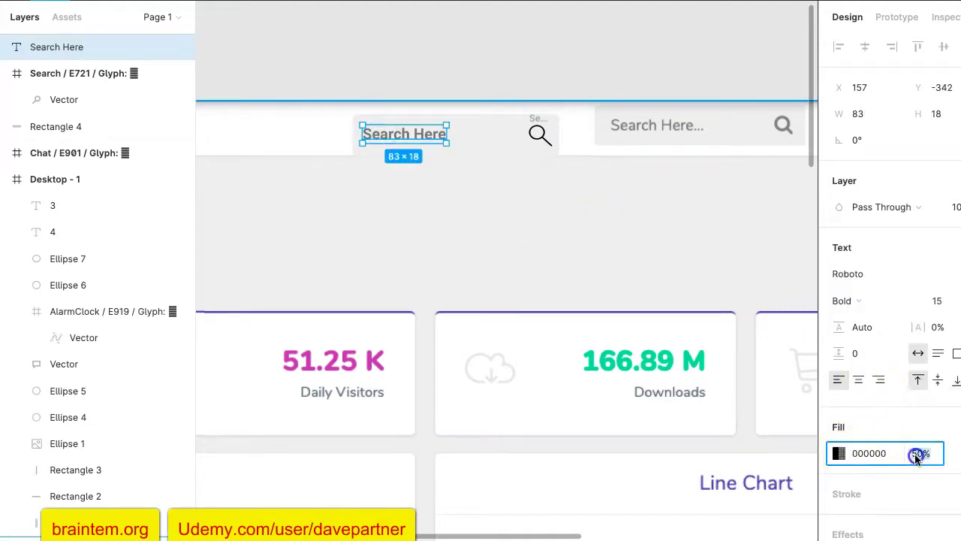
{"action": "type", "text": "0"}
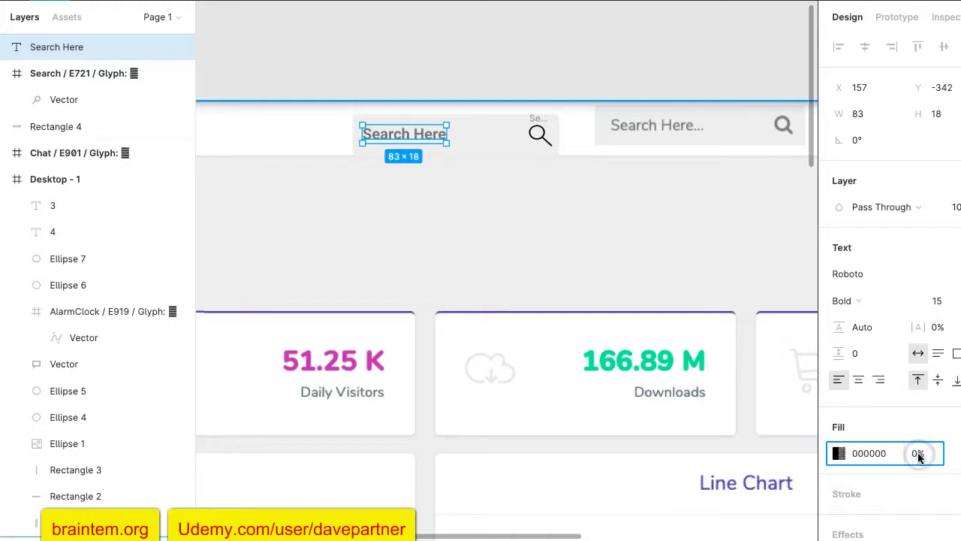
{"action": "key", "text": "Return"}
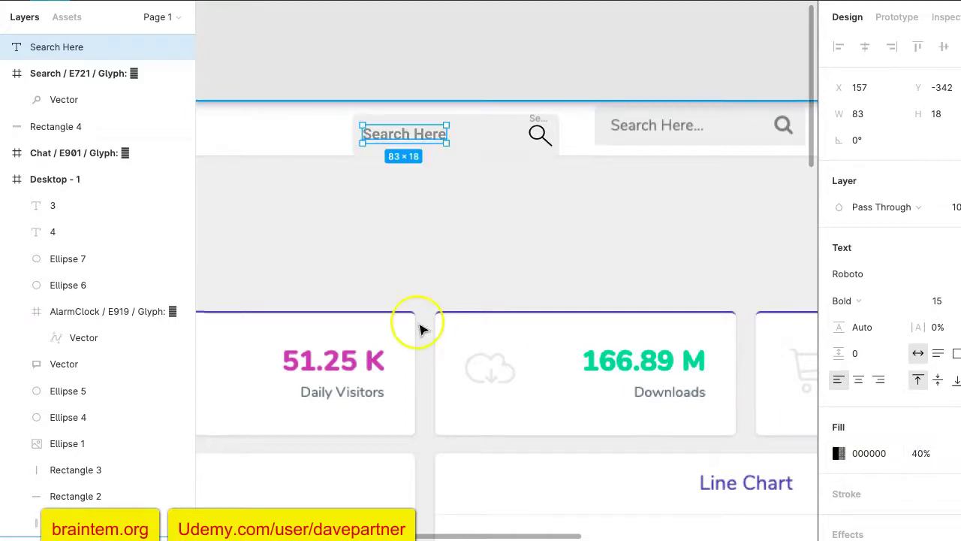
Step: Try a slightly higher position for the magnifier icon at the right end of the grey search rectangle
{"action": "left_click", "coordinate": [538, 122]}
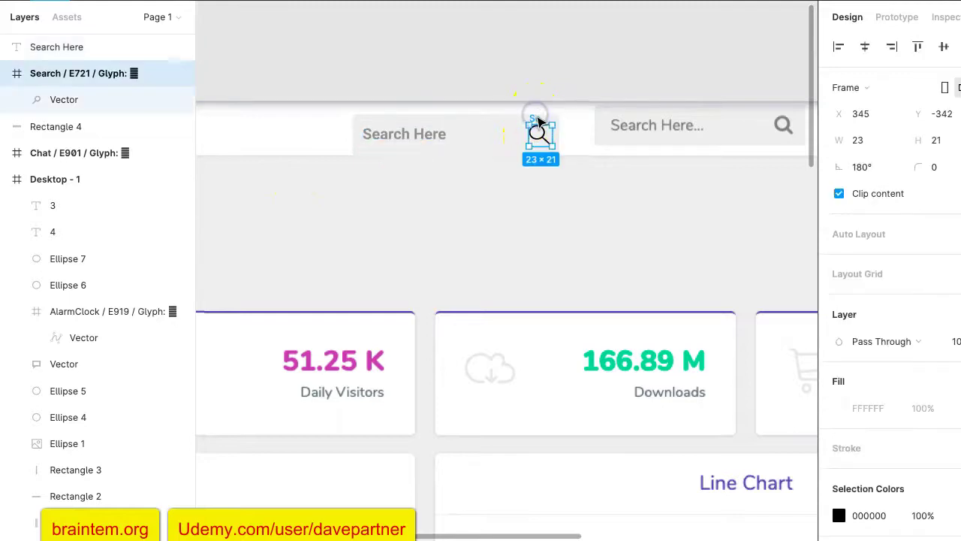
{"action": "left_click", "coordinate": [538, 132]}
{"action": "mouse_move", "coordinate": [548, 141]}
{"action": "left_mouse_down"}
{"action": "mouse_move", "coordinate": [523, 146]}
{"action": "mouse_move", "coordinate": [550, 135]}
{"action": "left_mouse_up"}
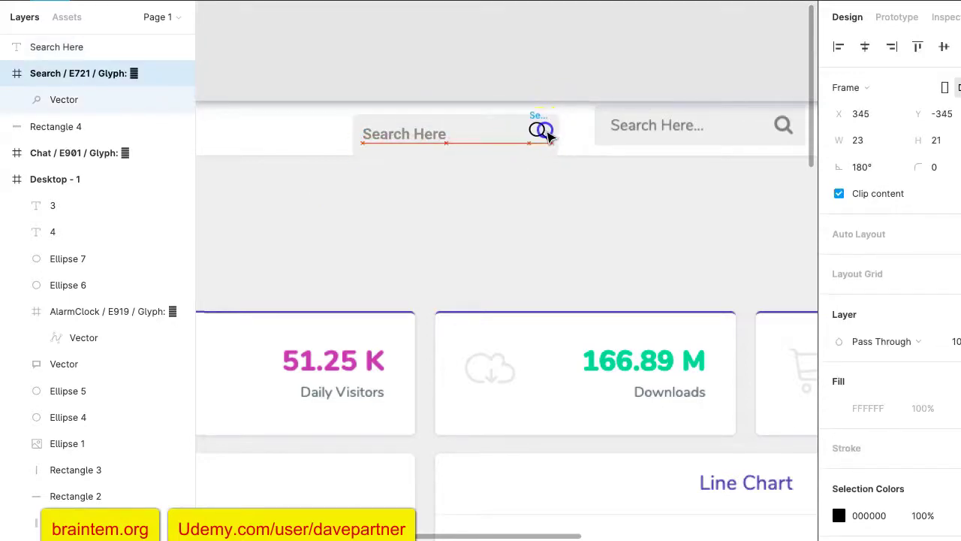
{"action": "left_click_drag", "start_coordinate": [548, 136], "coordinate": [549, 141]}
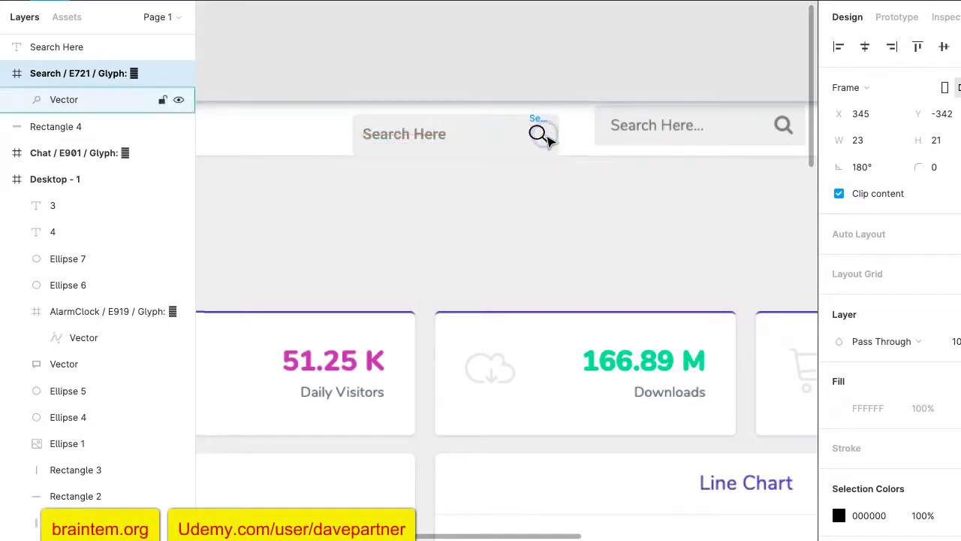
Step: Group the magnifier icon, the grey rectangle and the "Search Here" text into one object
{"action": "left_click", "coordinate": [574, 128]}
{"action": "left_click", "coordinate": [534, 134]}
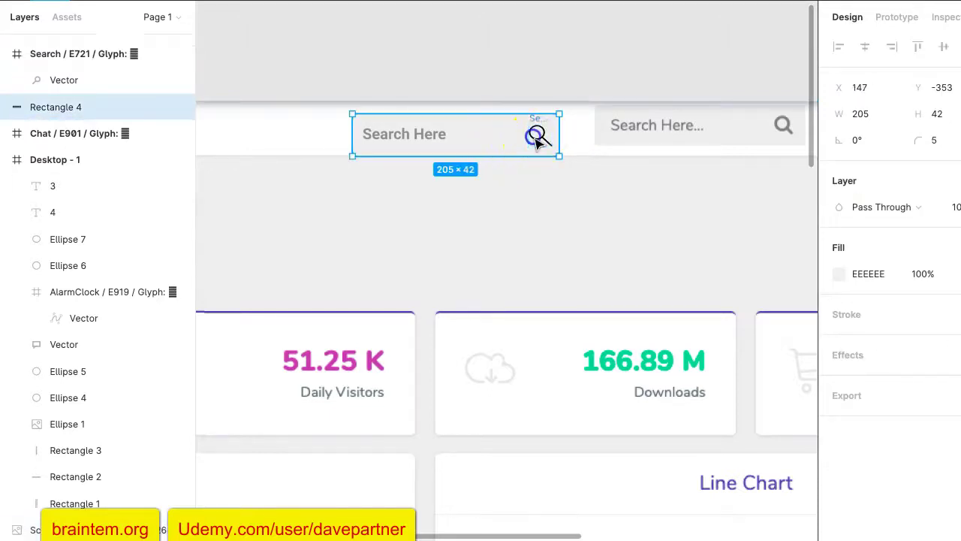
{"action": "left_click", "coordinate": [536, 138]}
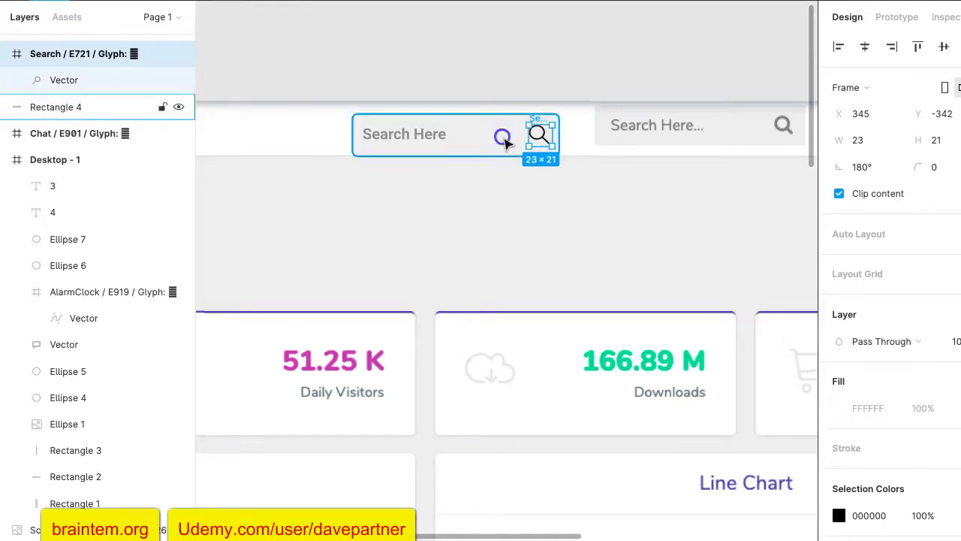
{"action": "left_click", "coordinate": [503, 139], "text": "shift"}
{"action": "left_click", "coordinate": [425, 141], "text": "shift"}
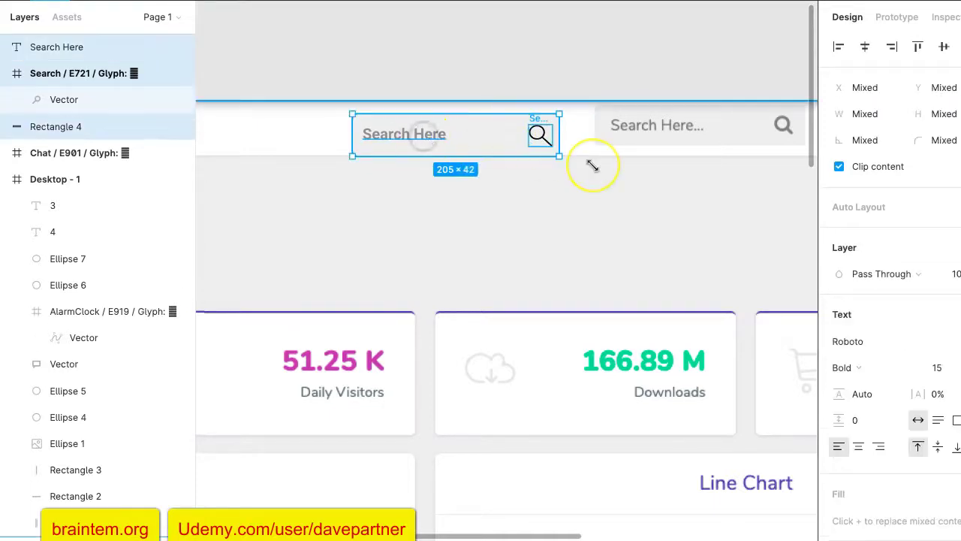
{"action": "key", "text": "super+g"}
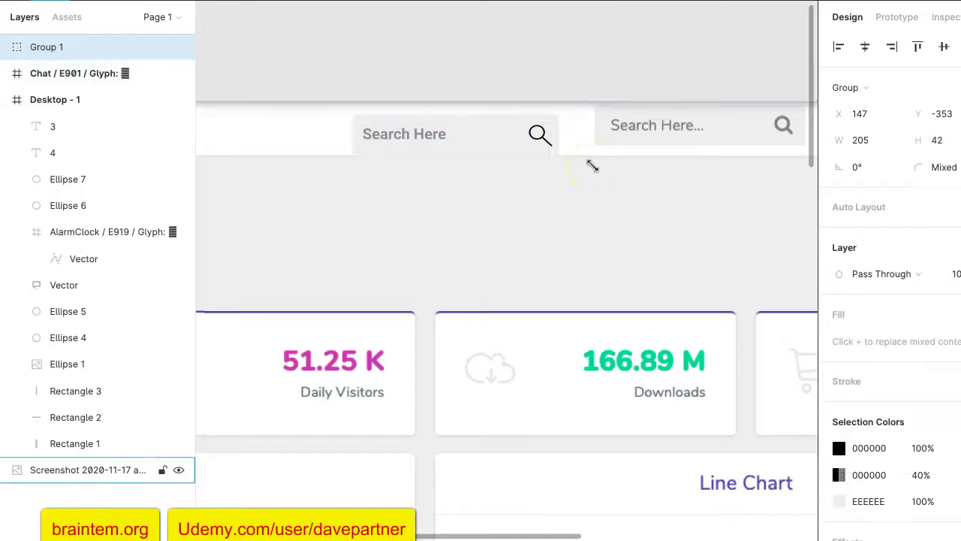
Step: Move the search box group down the canvas into the white header of the Desktop - 1 frame
{"action": "left_click_drag", "start_coordinate": [485, 145], "coordinate": [504, 463]}
{"action": "scroll", "coordinate": [565, 389], "scroll_direction": "down", "scroll_amount": 3}
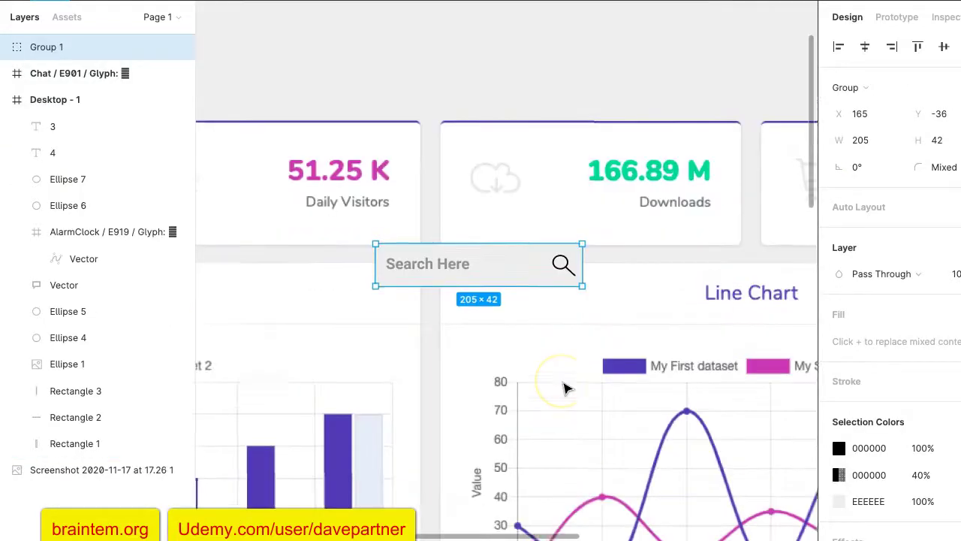
{"action": "scroll", "coordinate": [565, 388], "scroll_direction": "up", "scroll_amount": 3}
{"action": "scroll", "coordinate": [565, 388], "scroll_direction": "down", "scroll_amount": 2}
{"action": "scroll", "coordinate": [567, 388], "scroll_direction": "down", "scroll_amount": 4}
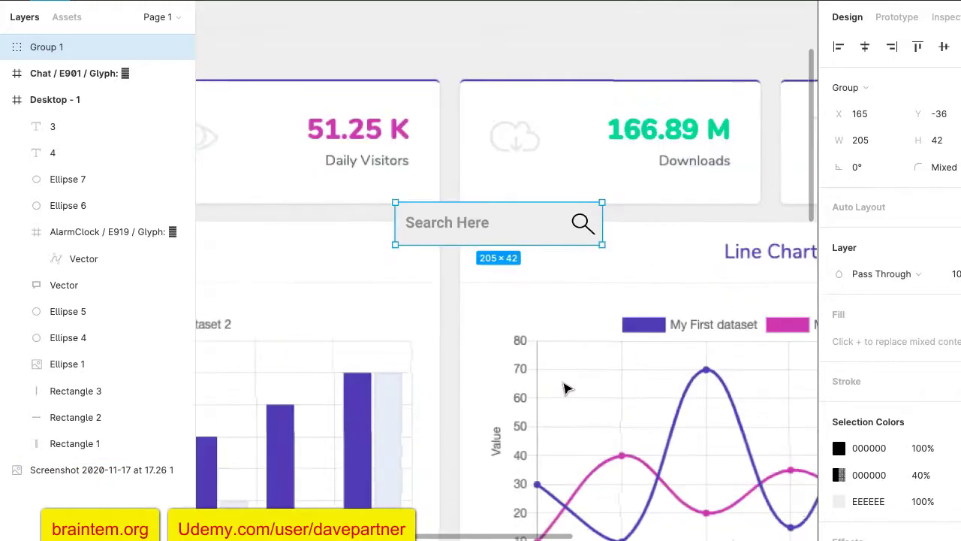
{"action": "left_click_drag", "start_coordinate": [541, 103], "coordinate": [558, 480]}
{"action": "scroll", "coordinate": [664, 455], "scroll_direction": "down", "scroll_amount": 3}
{"action": "scroll", "coordinate": [665, 456], "scroll_direction": "down", "scroll_amount": 2}
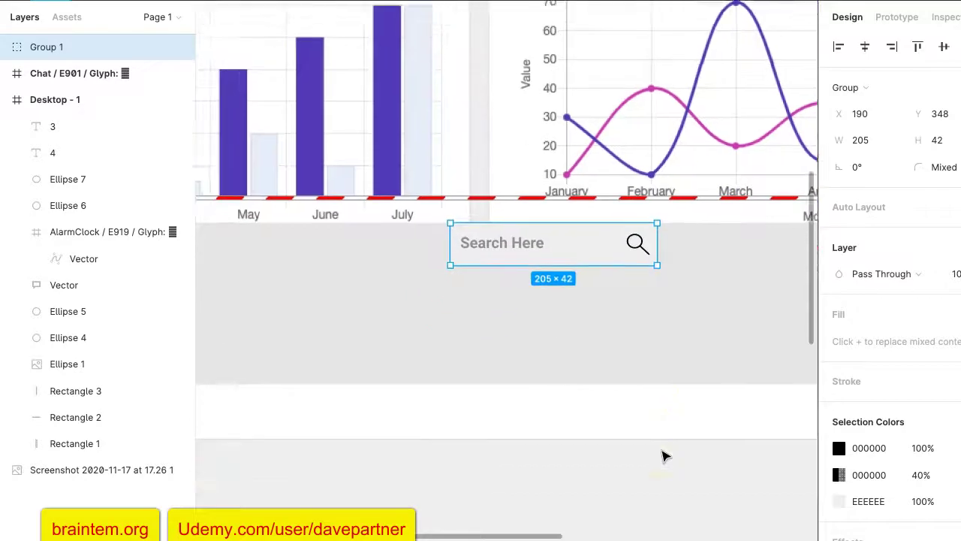
{"action": "left_click_drag", "start_coordinate": [579, 240], "coordinate": [708, 411]}
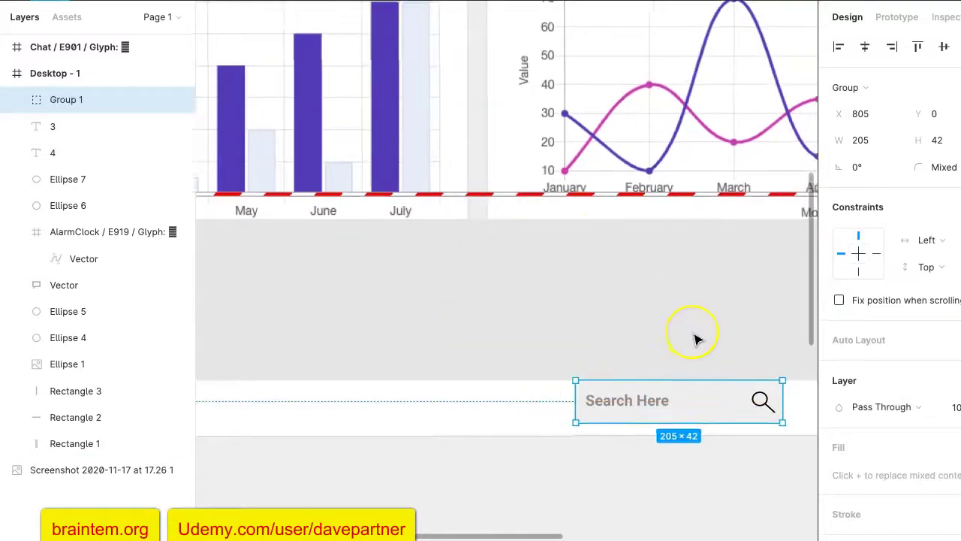
Step: Position the search box group beside the alarm clock icon in the header at X 855, Y 6, matching the reference layout
{"action": "scroll", "coordinate": [691, 339], "scroll_direction": "right", "scroll_amount": 5}
{"action": "left_click_drag", "start_coordinate": [568, 381], "coordinate": [613, 386]}
{"action": "scroll", "coordinate": [671, 310], "scroll_direction": "up", "scroll_amount": 5}
{"action": "scroll", "coordinate": [670, 309], "scroll_direction": "up", "scroll_amount": 7}
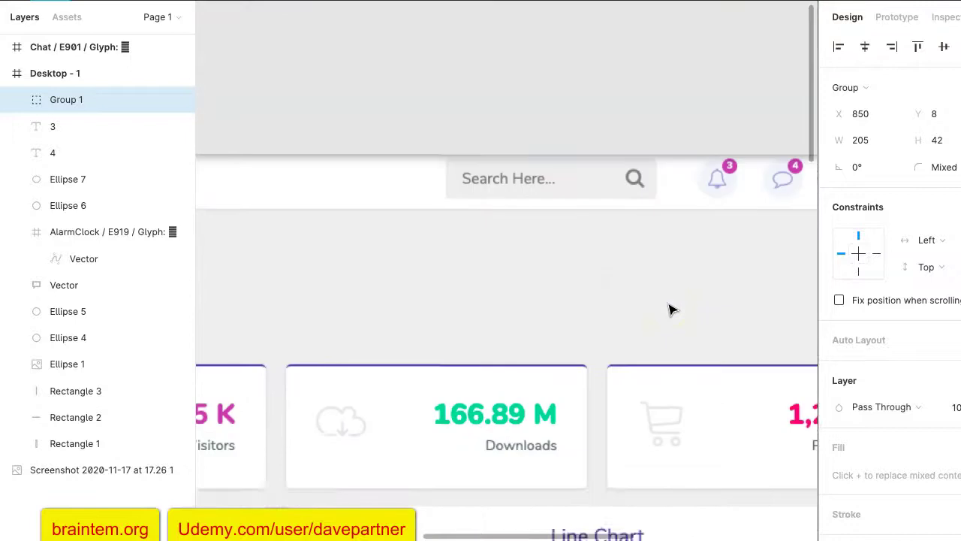
{"action": "scroll", "coordinate": [670, 309], "scroll_direction": "down", "scroll_amount": 10}
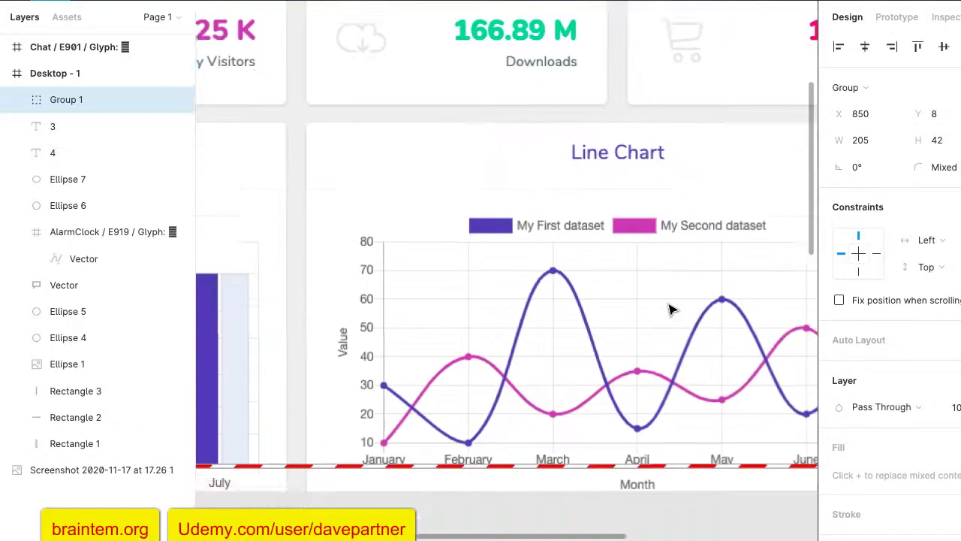
{"action": "left_click_drag", "start_coordinate": [653, 347], "coordinate": [657, 346]}
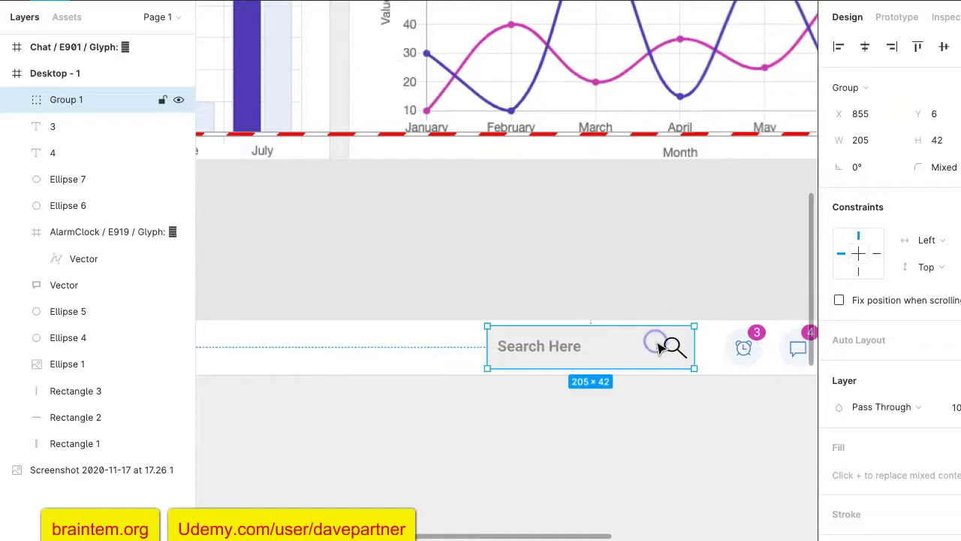
{"action": "left_click", "coordinate": [638, 277]}
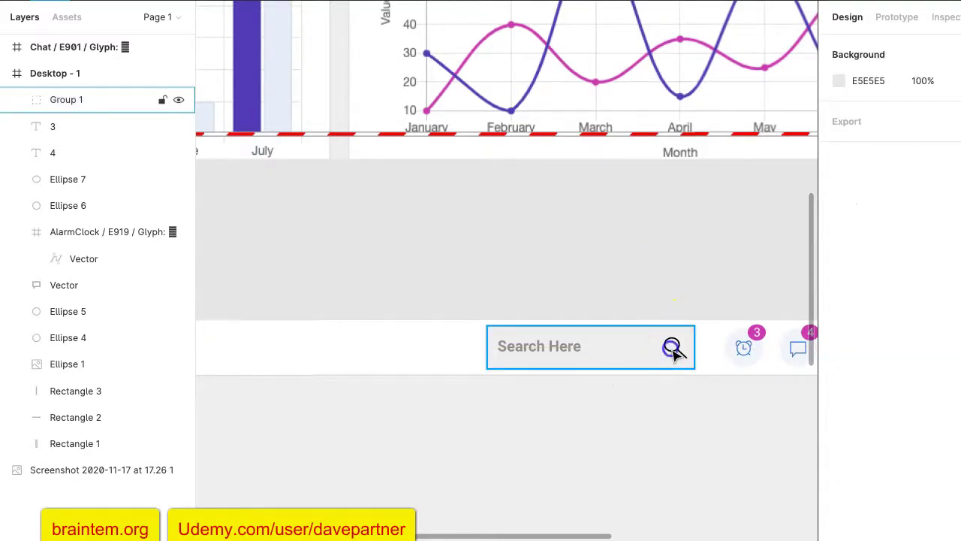
Step: Lower the layer opacity of the magnifier icon inside the search box group to soften its black to grey
{"action": "double_click", "coordinate": [673, 349]}
{"action": "scroll", "coordinate": [702, 278], "scroll_direction": "up", "scroll_amount": 10}
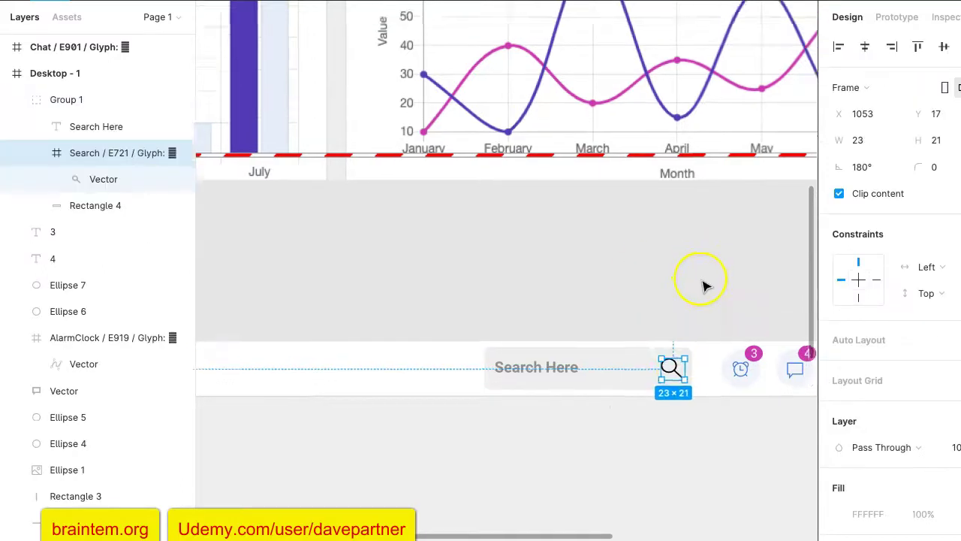
{"action": "scroll", "coordinate": [704, 285], "scroll_direction": "down", "scroll_amount": 8}
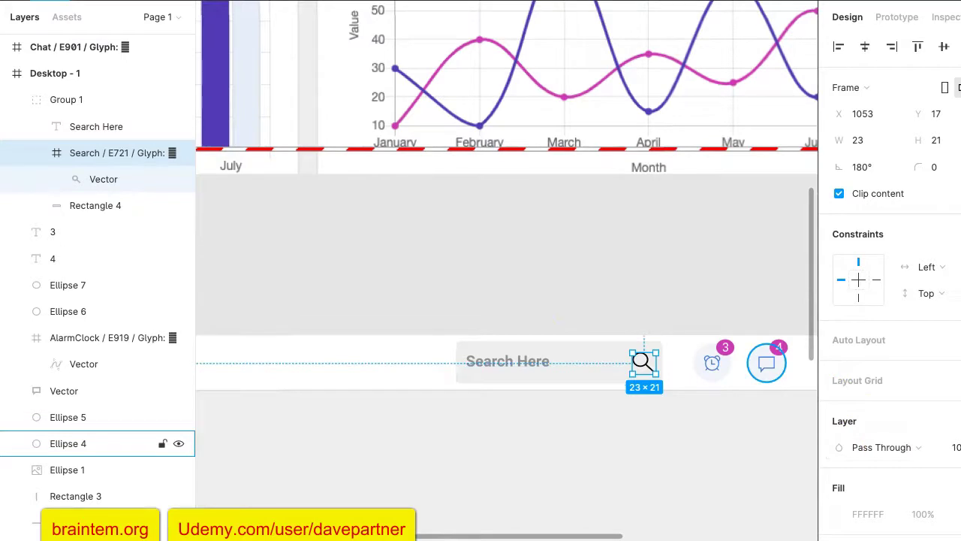
{"action": "left_click", "coordinate": [959, 448]}
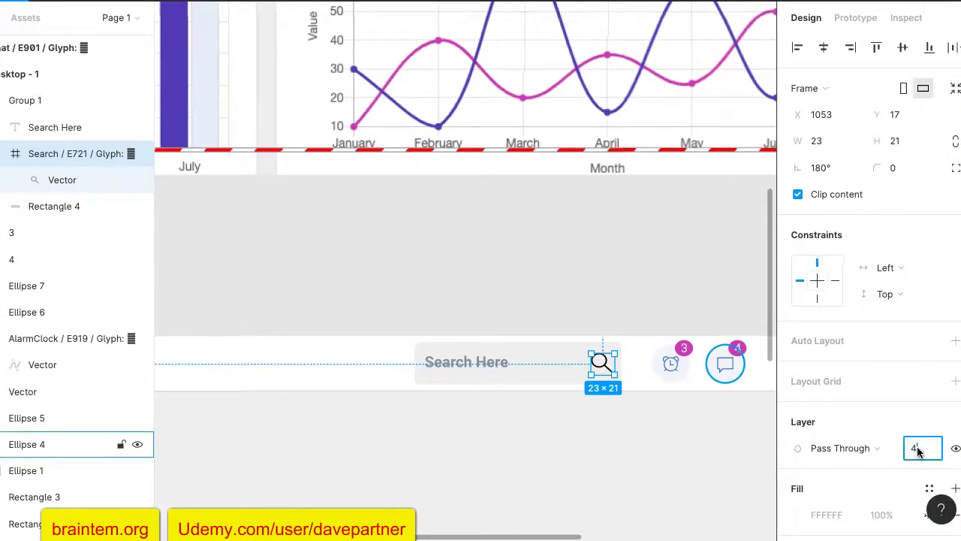
{"action": "key", "text": "Return"}
{"action": "left_click", "coordinate": [612, 231]}
Step: Move the Desktop - 1 frame up to Y 404, closer beneath the reference screenshot
{"action": "scroll", "coordinate": [544, 283], "scroll_direction": "down", "scroll_amount": 5}
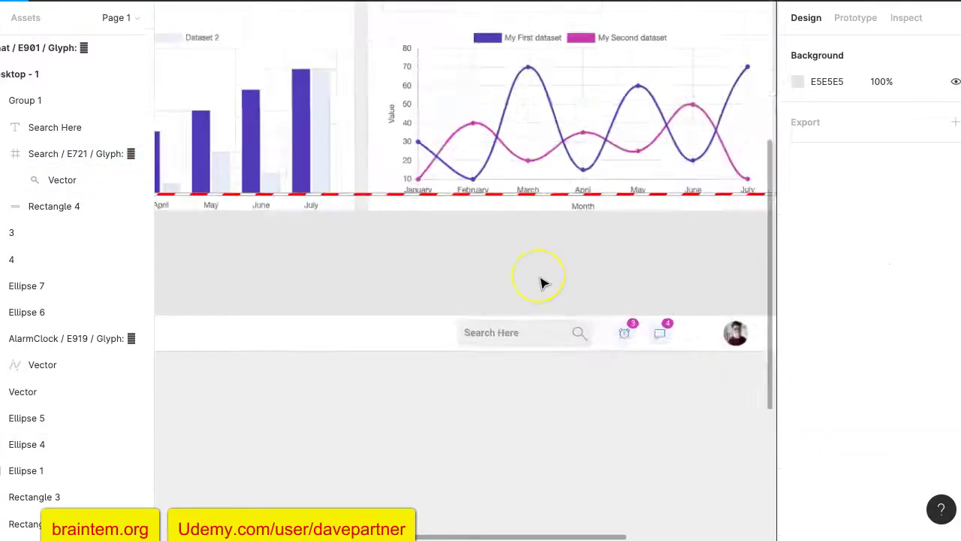
{"action": "scroll", "coordinate": [543, 283], "scroll_direction": "up", "scroll_amount": 3}
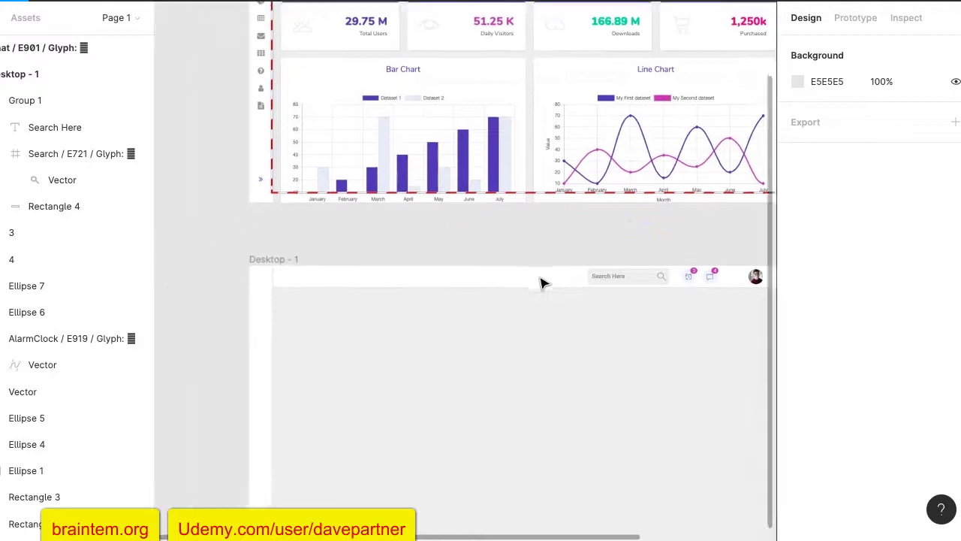
{"action": "scroll", "coordinate": [544, 283], "scroll_direction": "down", "scroll_amount": 2}
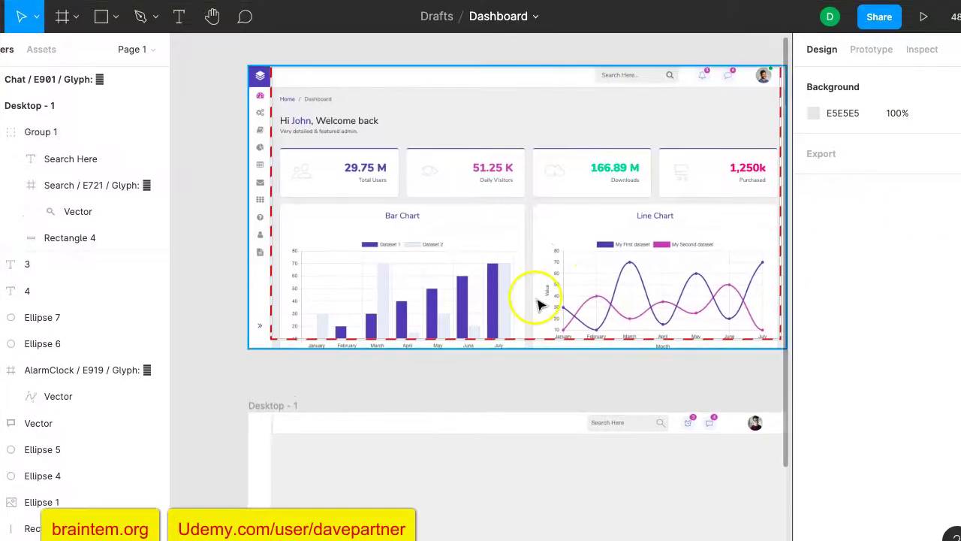
{"action": "scroll", "coordinate": [537, 304], "scroll_direction": "down", "scroll_amount": 2}
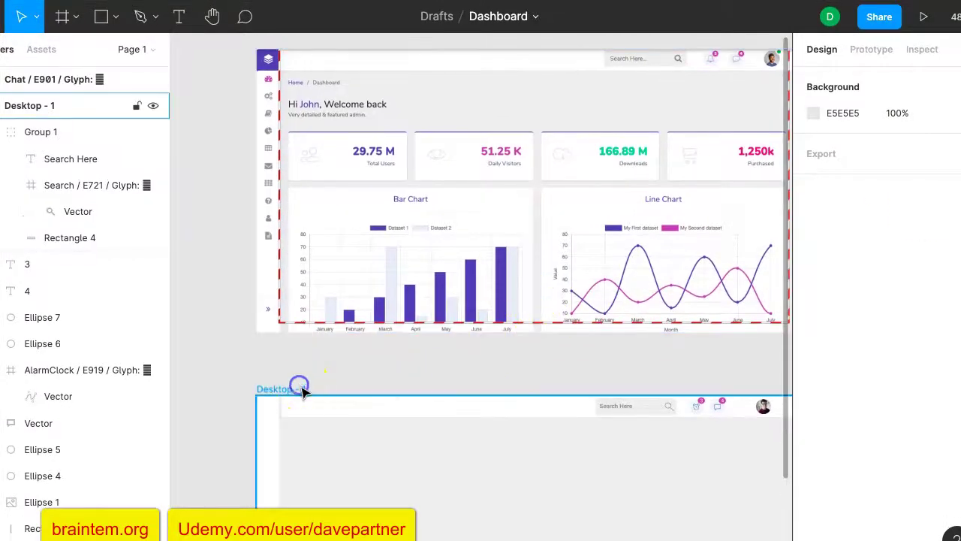
{"action": "left_click", "coordinate": [300, 388]}
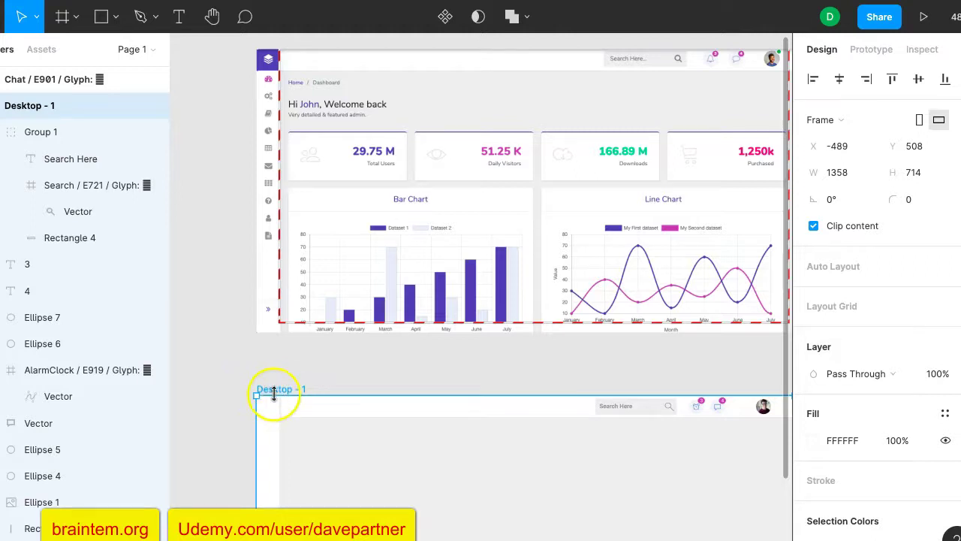
{"action": "left_click_drag", "start_coordinate": [284, 389], "coordinate": [285, 347]}
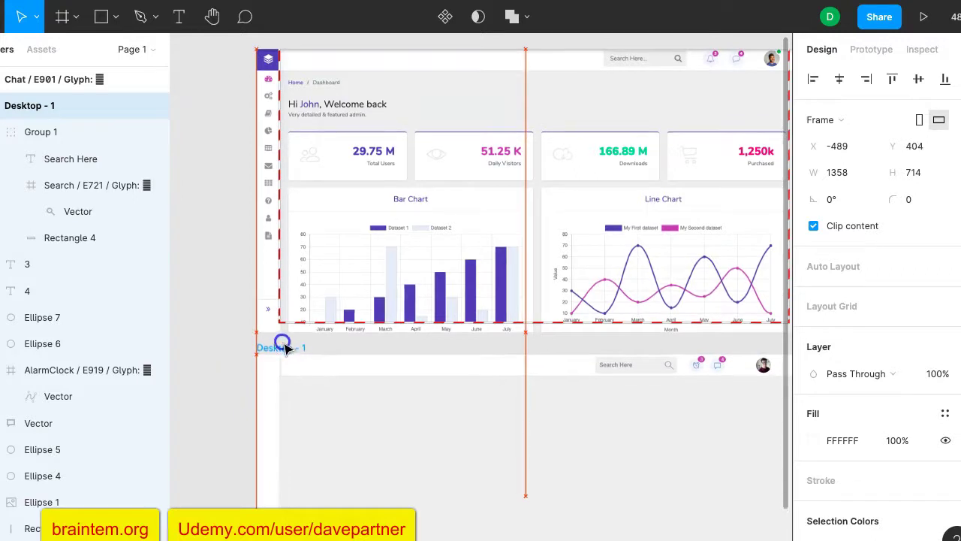
Step: Add the text "Home" below the header at the left of the Desktop - 1 frame's content area
{"action": "left_click", "coordinate": [179, 17]}
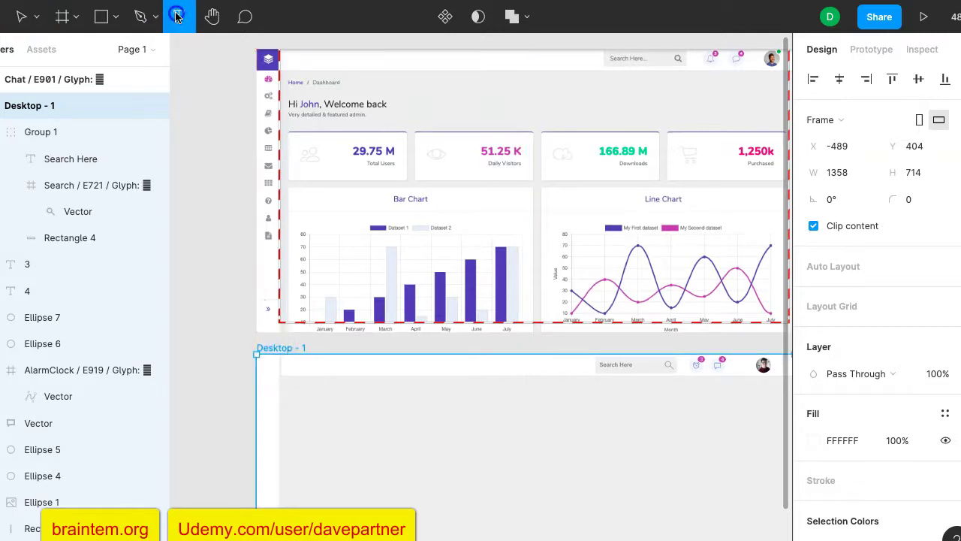
{"action": "left_click", "coordinate": [297, 392]}
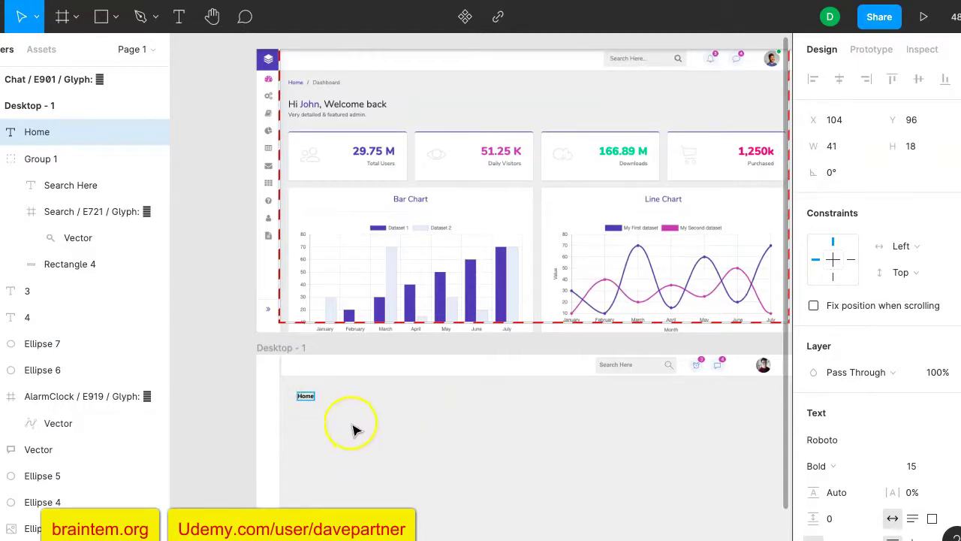
Step: Fill the "Home" text with the purple 8080C3 sampled from the reference bar chart
{"action": "scroll", "coordinate": [356, 429], "scroll_direction": "up", "scroll_amount": 5}
{"action": "scroll", "coordinate": [356, 429], "scroll_direction": "down", "scroll_amount": 6}
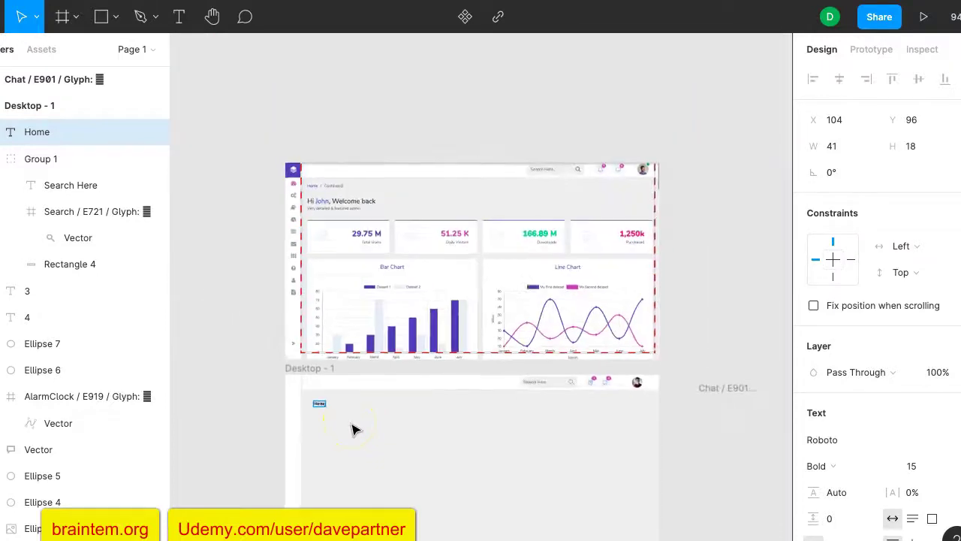
{"action": "scroll", "coordinate": [356, 430], "scroll_direction": "up", "scroll_amount": 4}
{"action": "scroll", "coordinate": [356, 429], "scroll_direction": "up", "scroll_amount": 2}
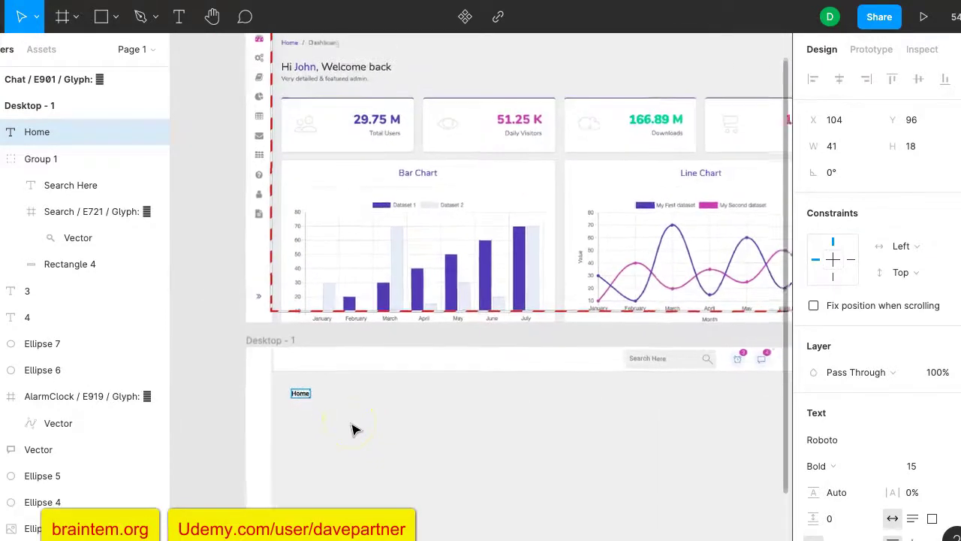
{"action": "scroll", "coordinate": [356, 429], "scroll_direction": "down", "scroll_amount": 3}
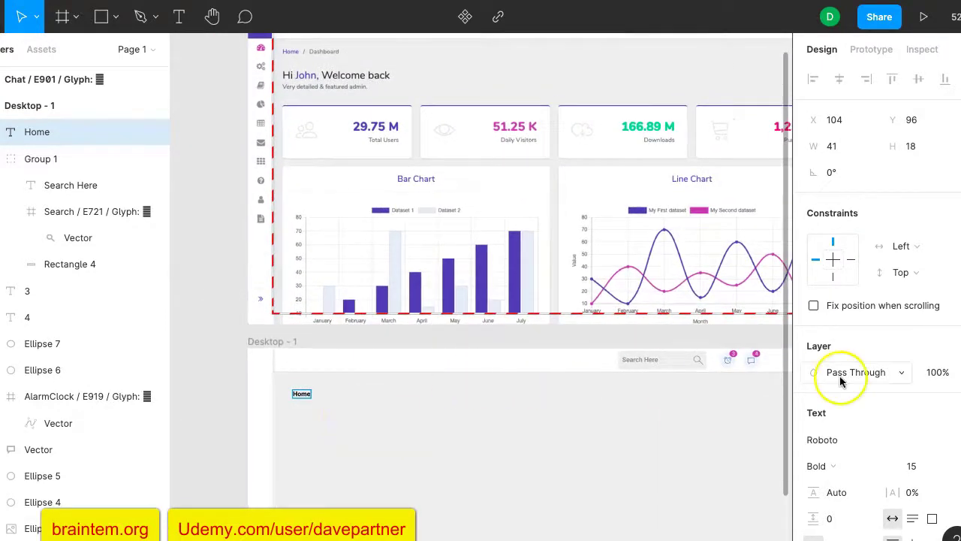
{"action": "scroll", "coordinate": [913, 330], "scroll_direction": "down", "scroll_amount": 4}
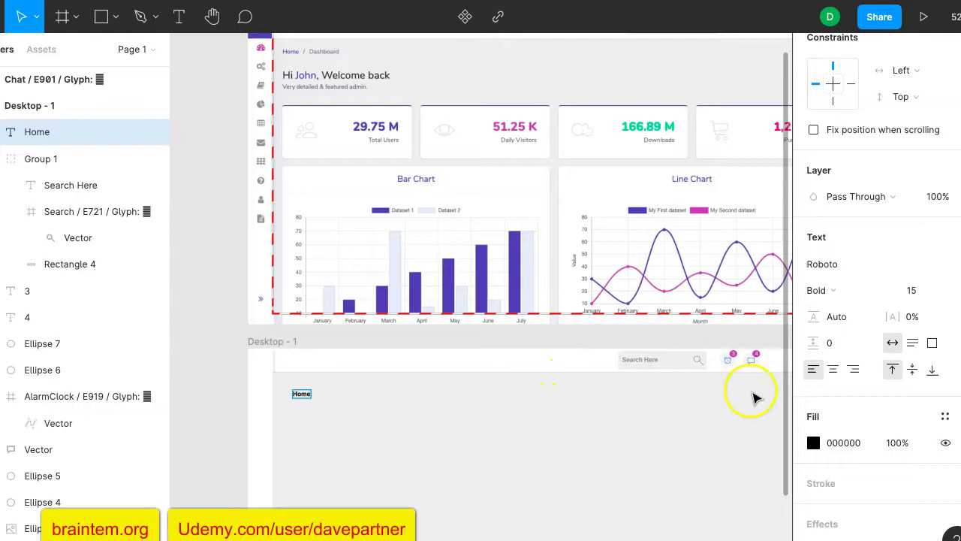
{"action": "left_click", "coordinate": [840, 291]}
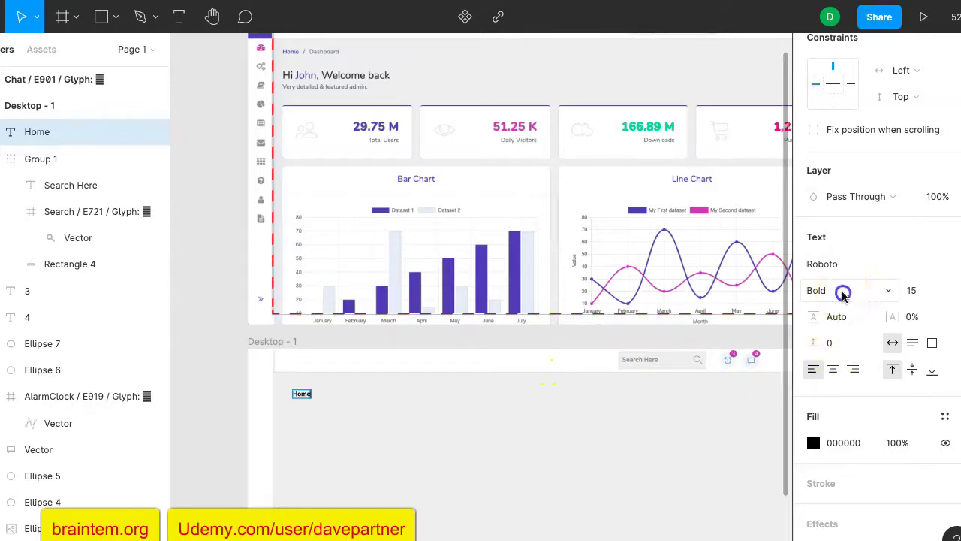
{"action": "left_click", "coordinate": [892, 171]}
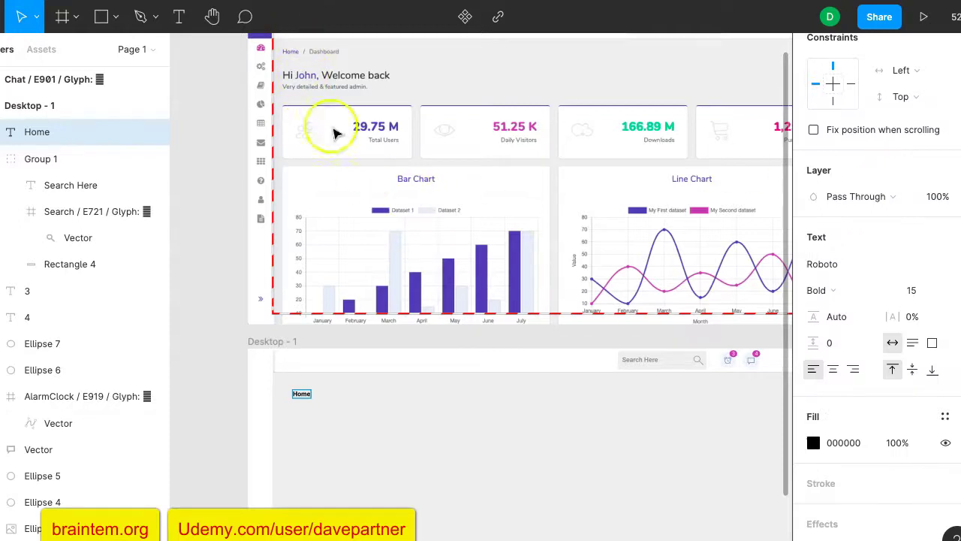
{"action": "left_click", "coordinate": [813, 442]}
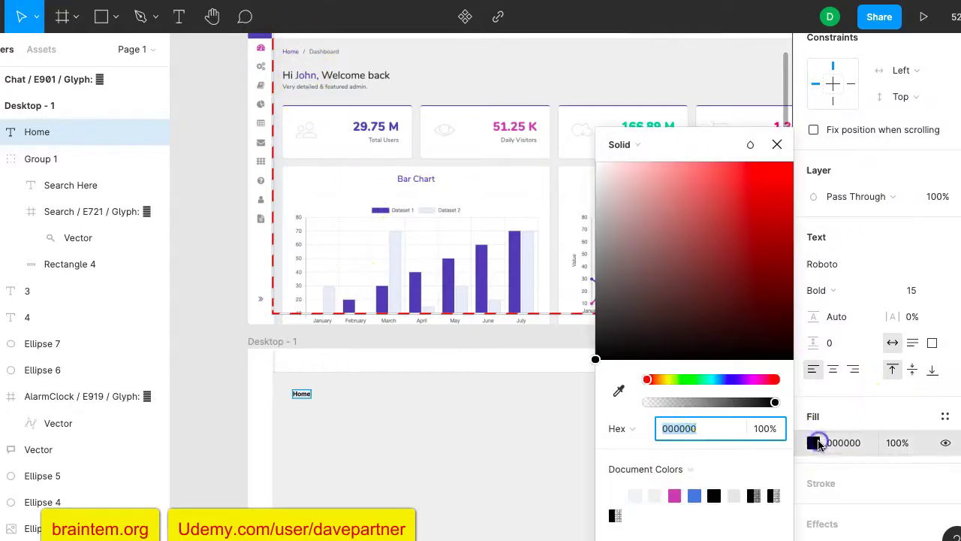
{"action": "left_click", "coordinate": [619, 390]}
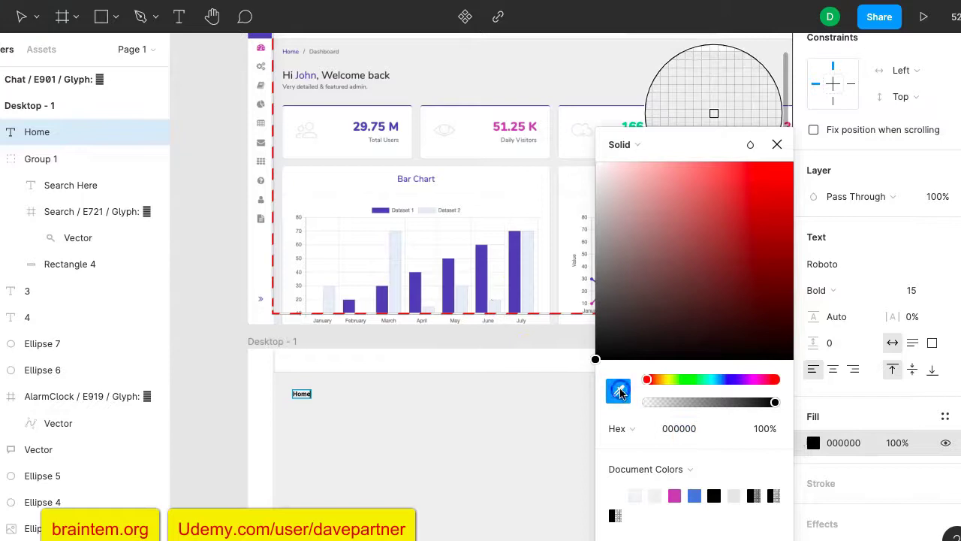
{"action": "left_click", "coordinate": [449, 270]}
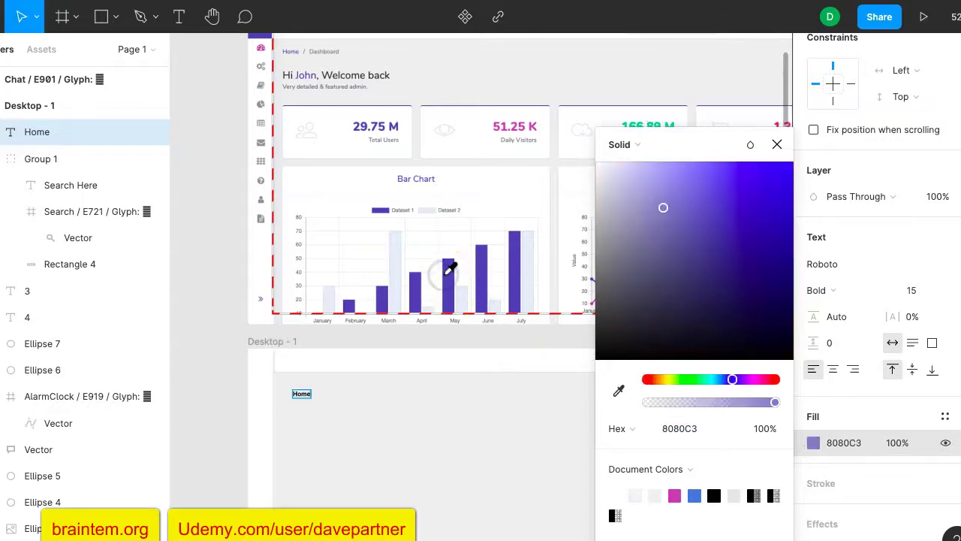
Step: Replace the "Home" text's pale fill with the purple 4B4AB1 sampled from a reference bar and move the text to X 84, Y 96
{"action": "key", "text": "ctrl+z"}
{"action": "left_click", "coordinate": [619, 390]}
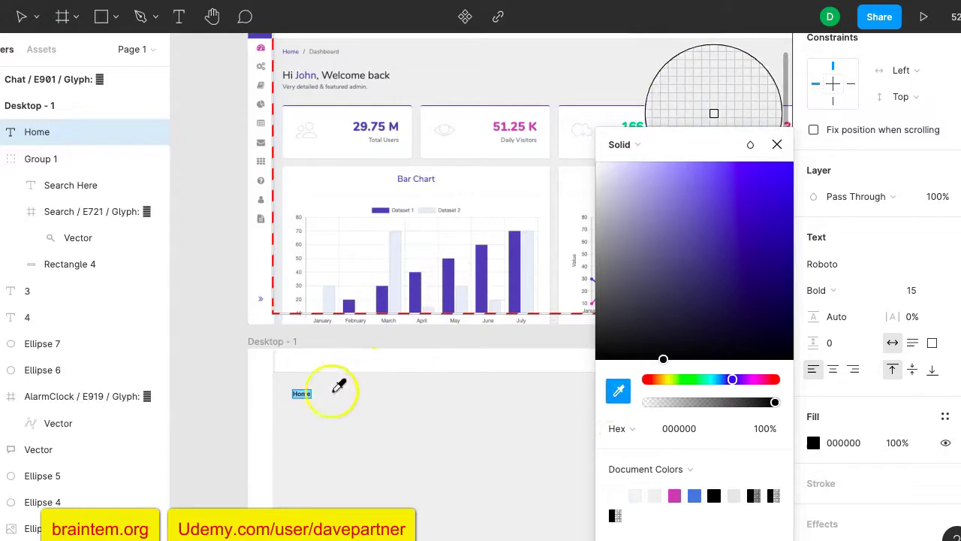
{"action": "left_click", "coordinate": [425, 277]}
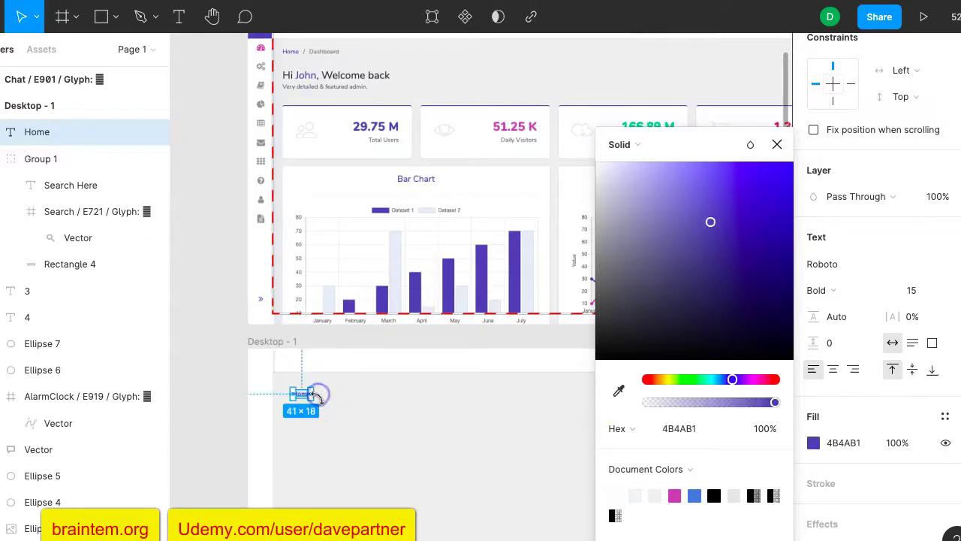
{"action": "left_click", "coordinate": [203, 376]}
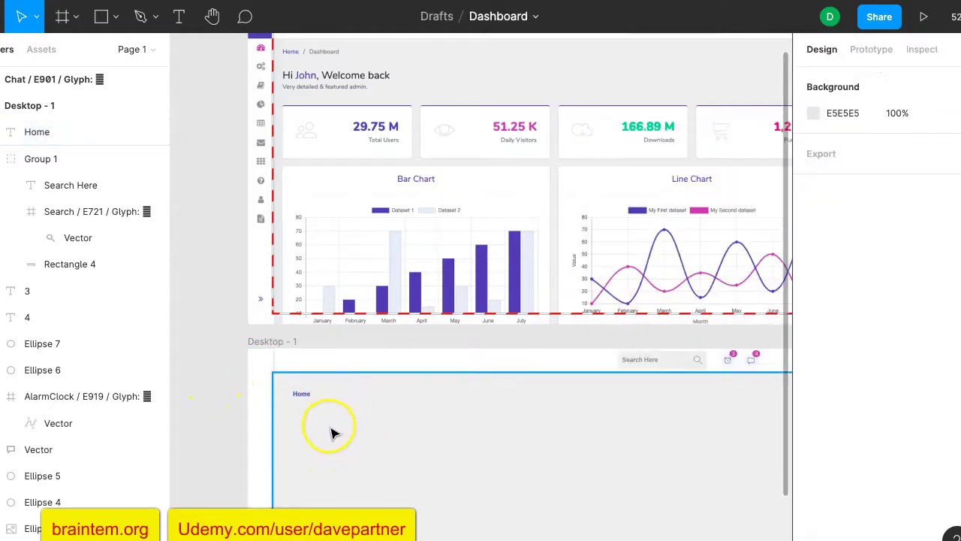
{"action": "left_click", "coordinate": [301, 395]}
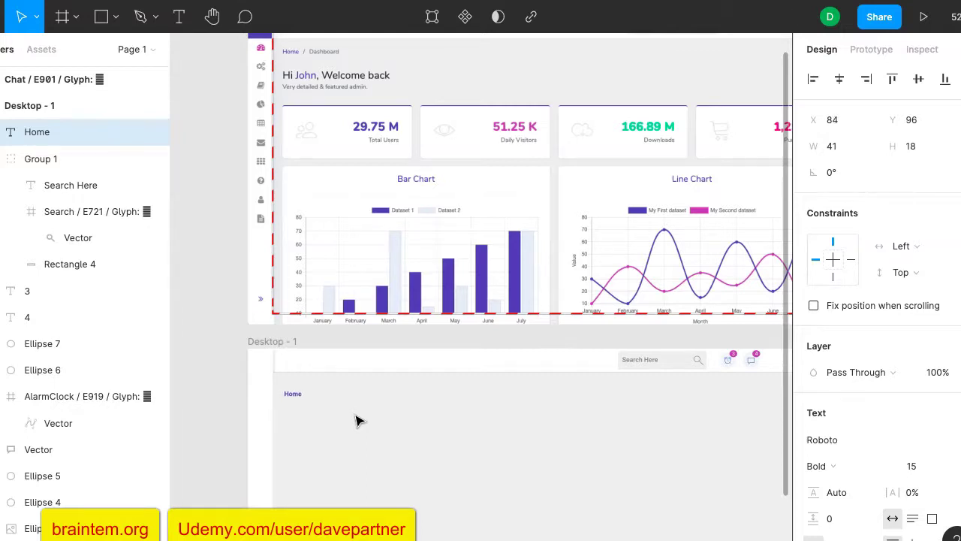
Step: Add the text "/ Dashboard" just to the right of "Home" in the Desktop - 1 frame
{"action": "left_click", "coordinate": [179, 16]}
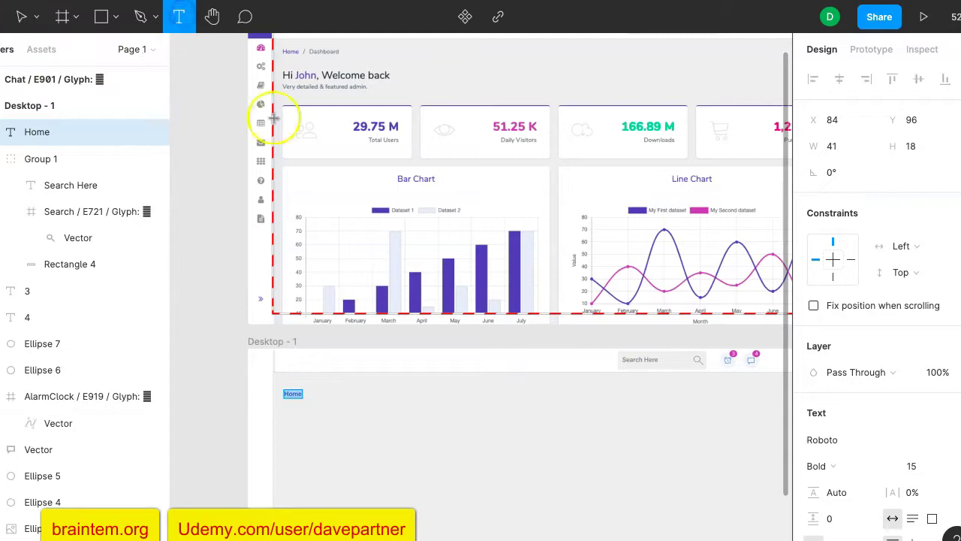
{"action": "left_click", "coordinate": [318, 393]}
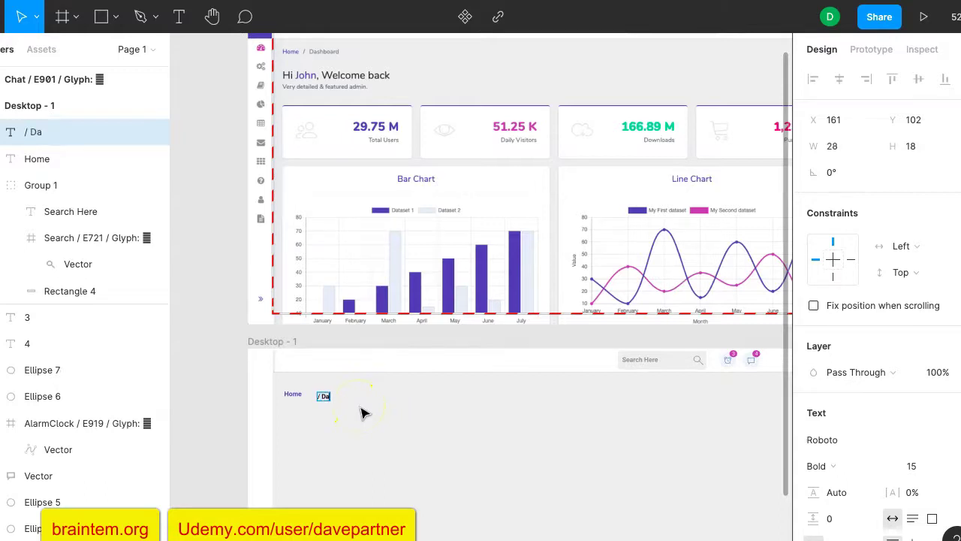
{"action": "left_click", "coordinate": [428, 456]}
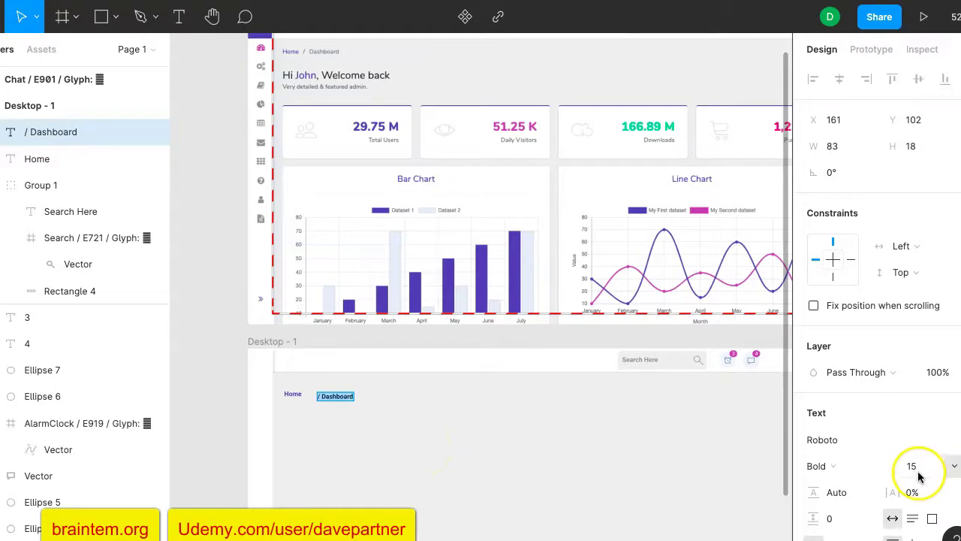
Step: Set the fill opacity of the "/ Dashboard" text to 50%
{"action": "scroll", "coordinate": [918, 474], "scroll_direction": "down", "scroll_amount": 2}
{"action": "scroll", "coordinate": [918, 474], "scroll_direction": "down", "scroll_amount": 5}
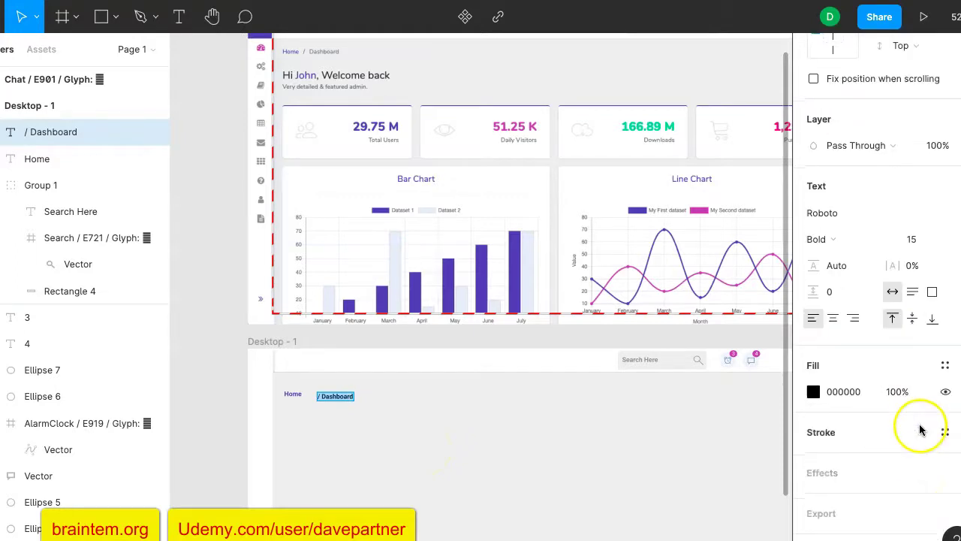
{"action": "left_click", "coordinate": [889, 392]}
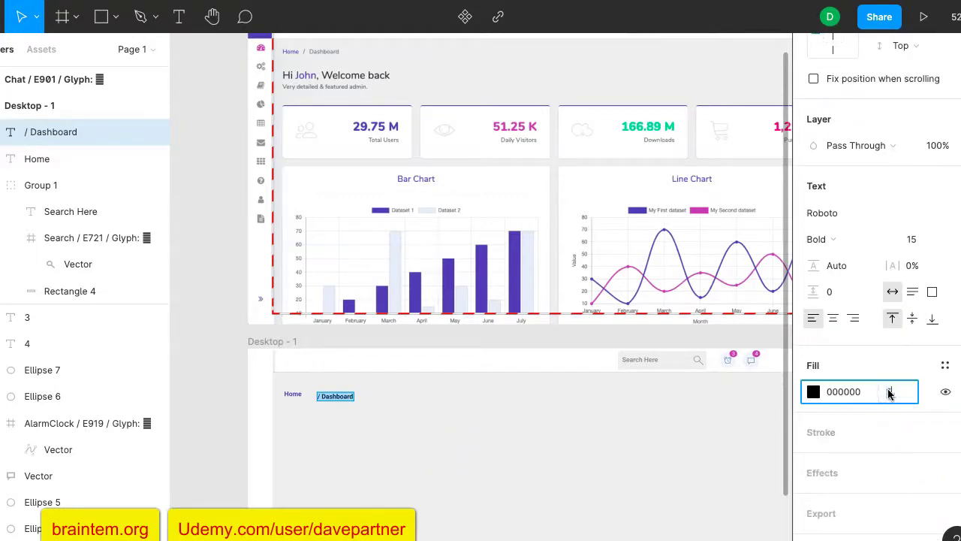
{"action": "key", "text": "Return"}
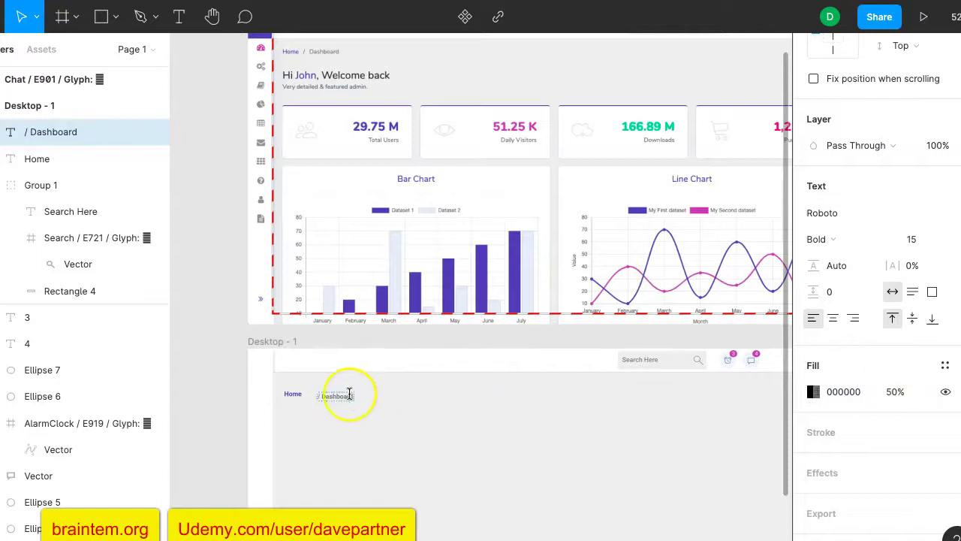
Step: Widen the gap between the slash and "Dashboard" with extra spaces and align the text closer to "Home" on the same line
{"action": "left_click", "coordinate": [320, 396]}
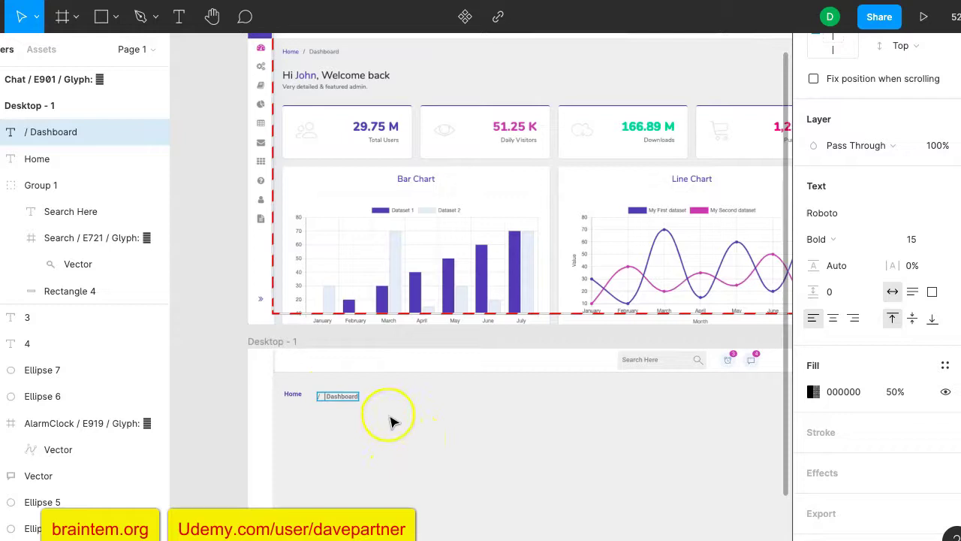
{"action": "left_click", "coordinate": [361, 396]}
{"action": "left_click", "coordinate": [418, 409]}
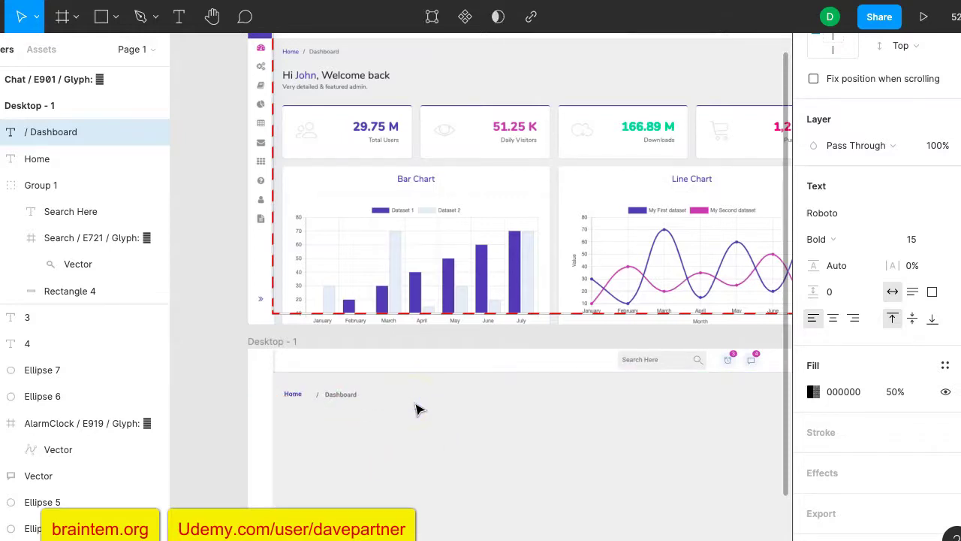
{"action": "key", "text": "alt"}
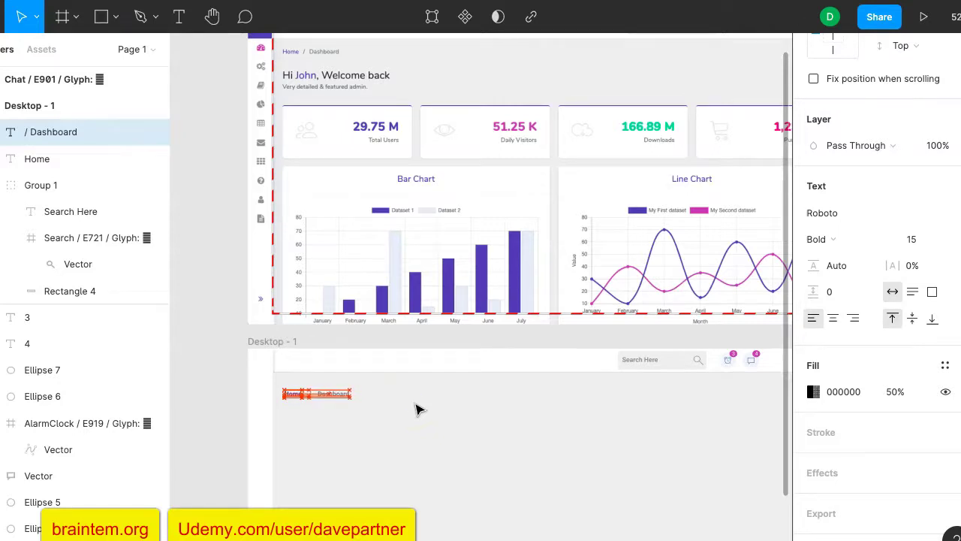
{"action": "left_click", "coordinate": [418, 409]}
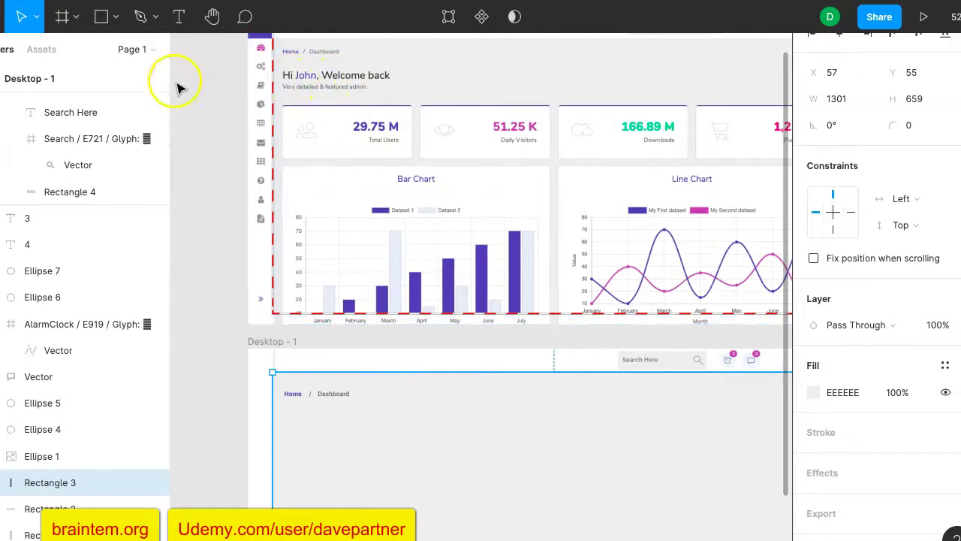
Step: Add a size 20 greeting below the breadcrumb reading "Hi", the person's first name and ", Welcome back"
{"action": "left_click", "coordinate": [181, 19]}
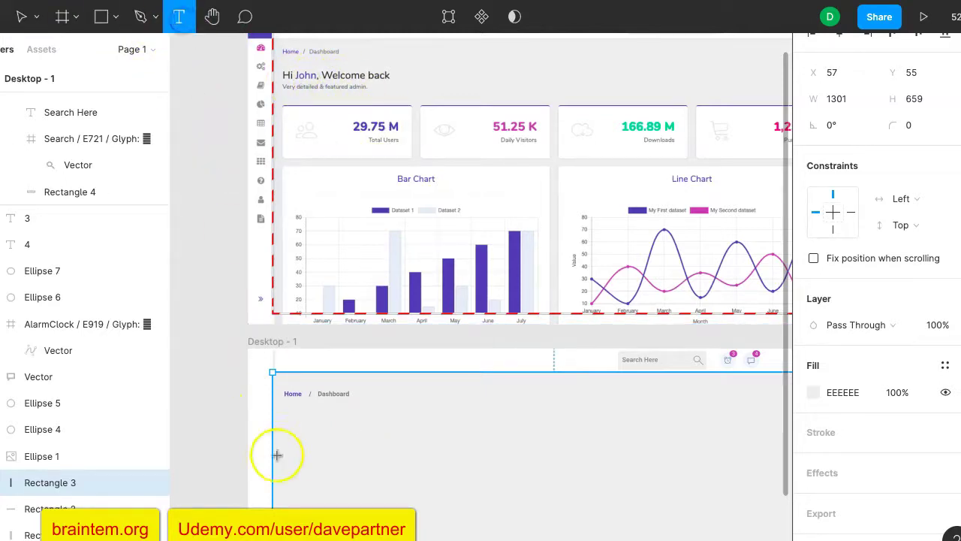
{"action": "left_click", "coordinate": [285, 411]}
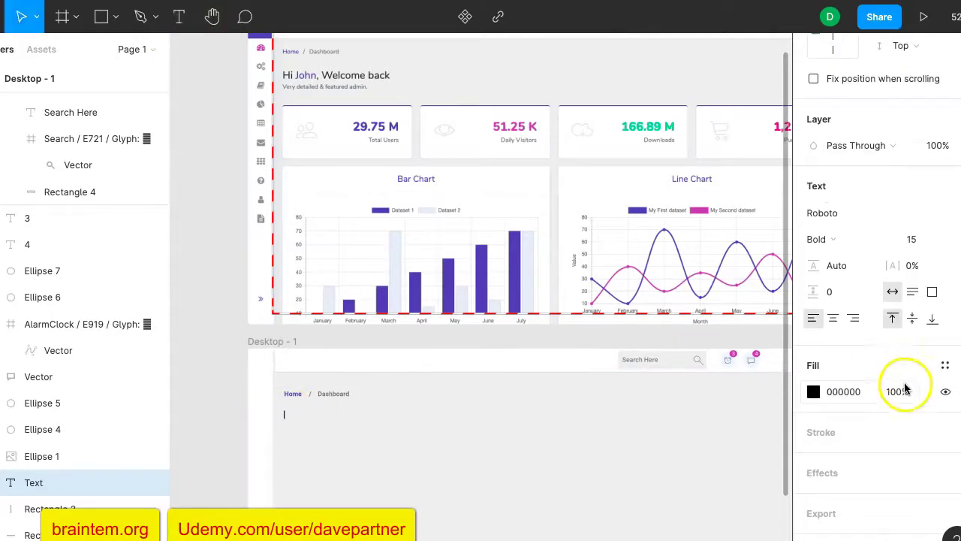
{"action": "left_click", "coordinate": [922, 239]}
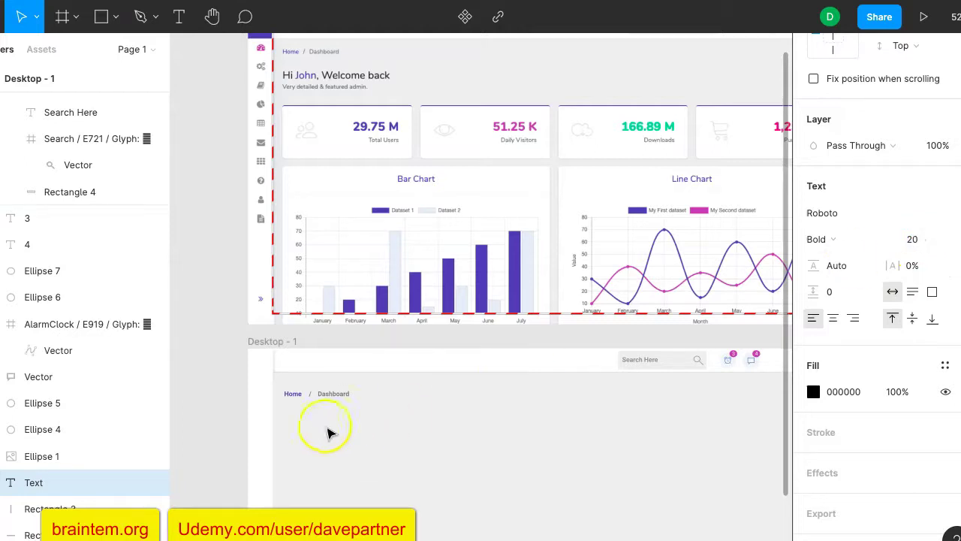
{"action": "left_click", "coordinate": [289, 412]}
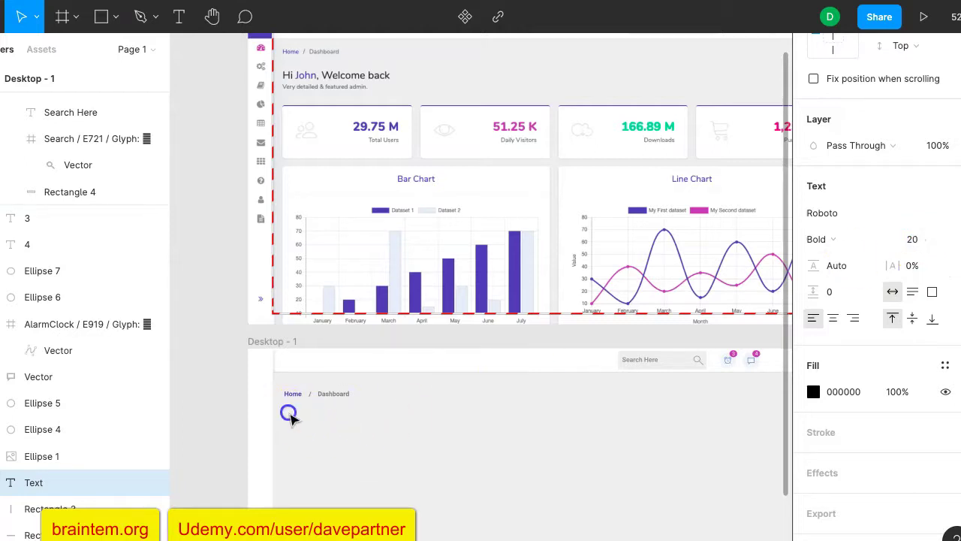
{"action": "left_click", "coordinate": [180, 17]}
{"action": "left_click", "coordinate": [287, 418]}
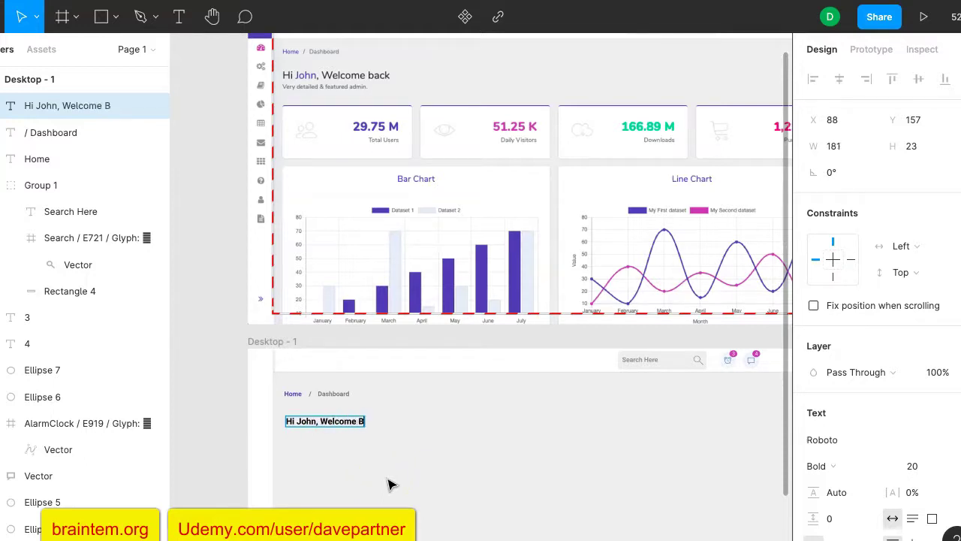
{"action": "left_click", "coordinate": [314, 462]}
{"action": "type", "text": "Dave"}
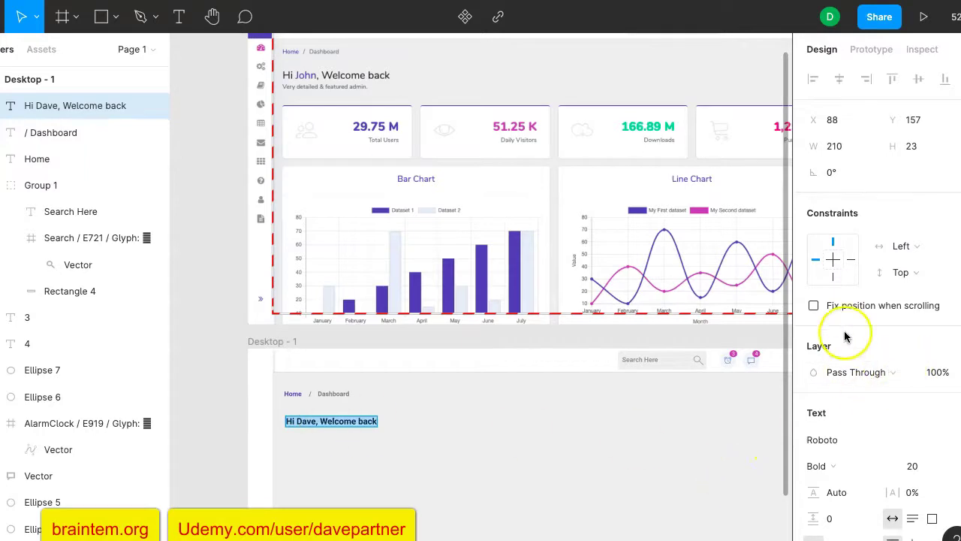
Step: Set the greeting text to font size 25 and Regular weight
{"action": "scroll", "coordinate": [905, 448], "scroll_direction": "down", "scroll_amount": 2}
{"action": "scroll", "coordinate": [904, 449], "scroll_direction": "down", "scroll_amount": 2}
{"action": "left_click", "coordinate": [911, 418]}
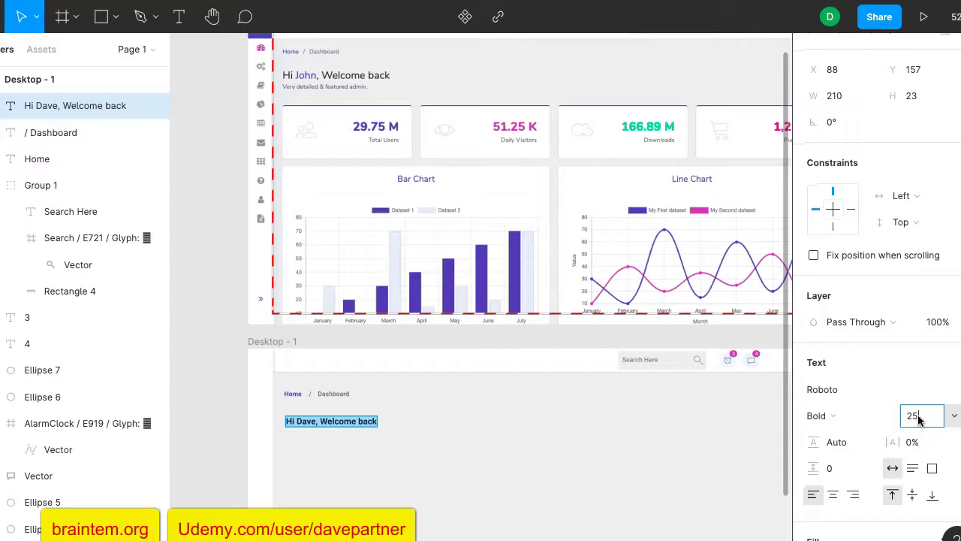
{"action": "type", "text": "25"}
{"action": "key", "text": "Return"}
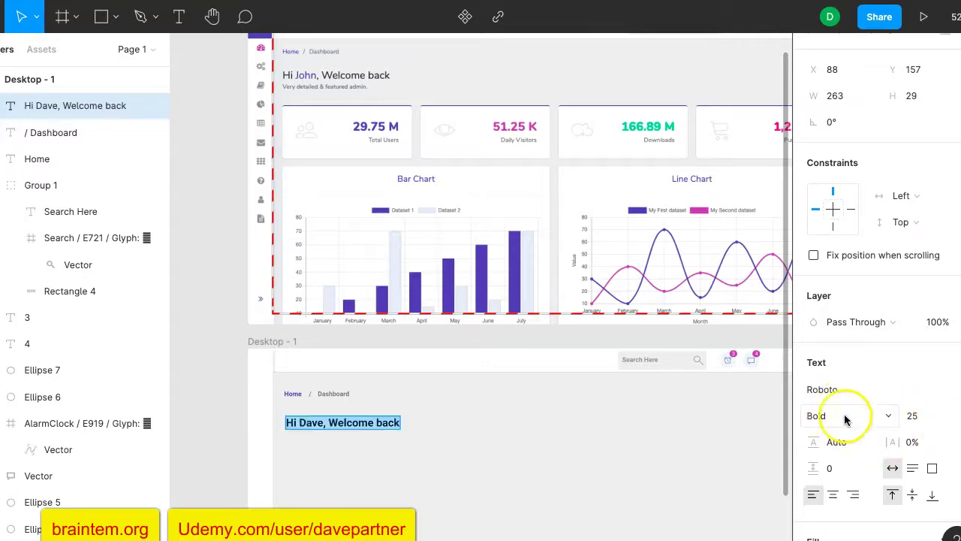
{"action": "left_click", "coordinate": [845, 419]}
{"action": "left_click", "coordinate": [824, 371]}
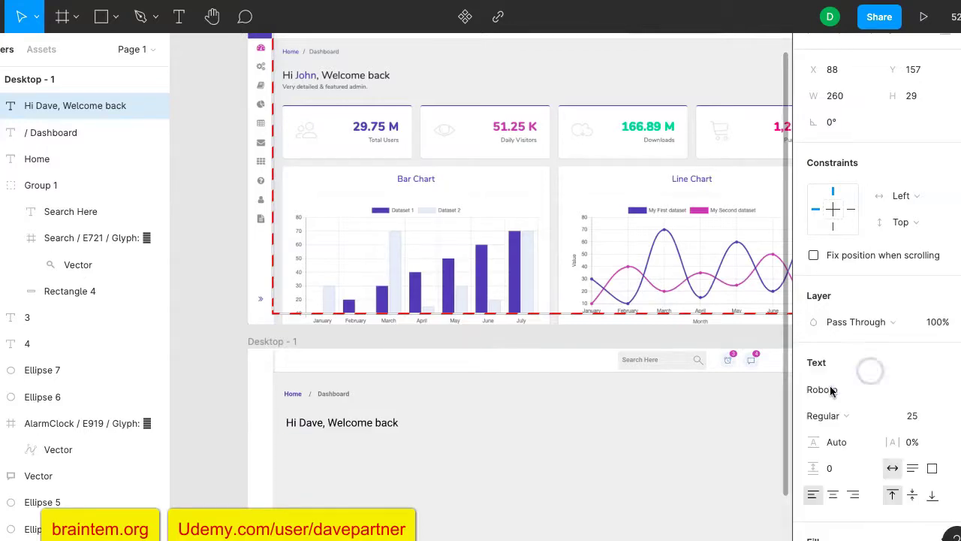
Step: Move the greeting text to X 84 to line up with the left edge of "Home"
{"action": "double_click", "coordinate": [383, 423]}
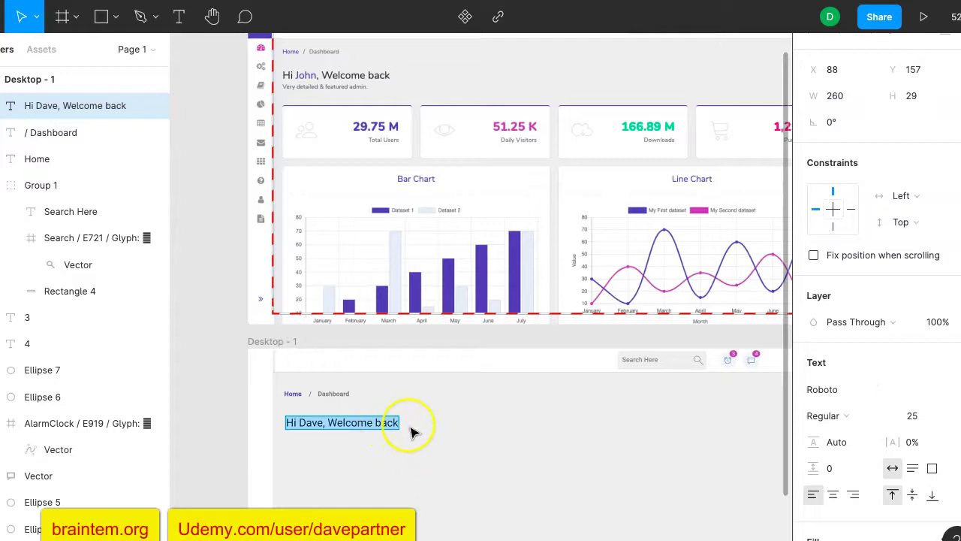
{"action": "key", "text": "Escape"}
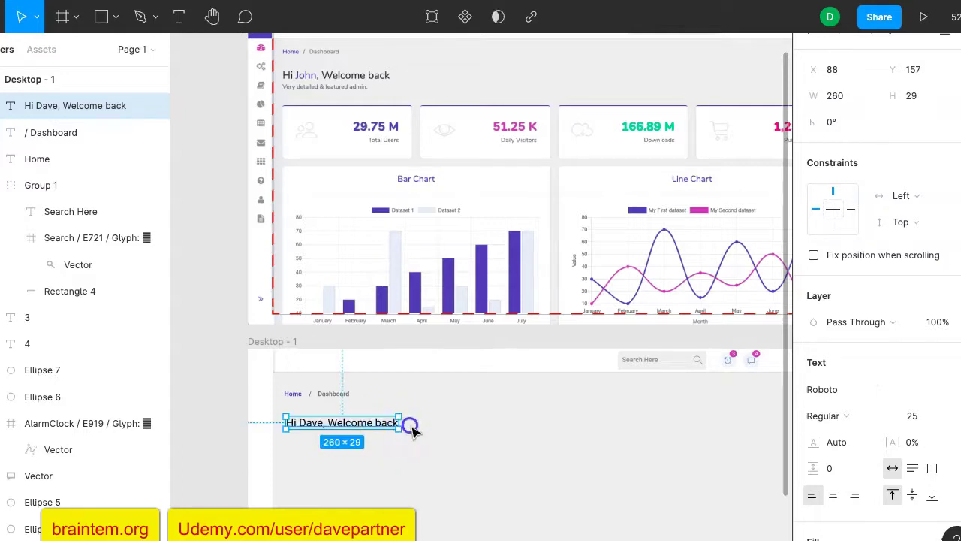
{"action": "left_click", "coordinate": [487, 434]}
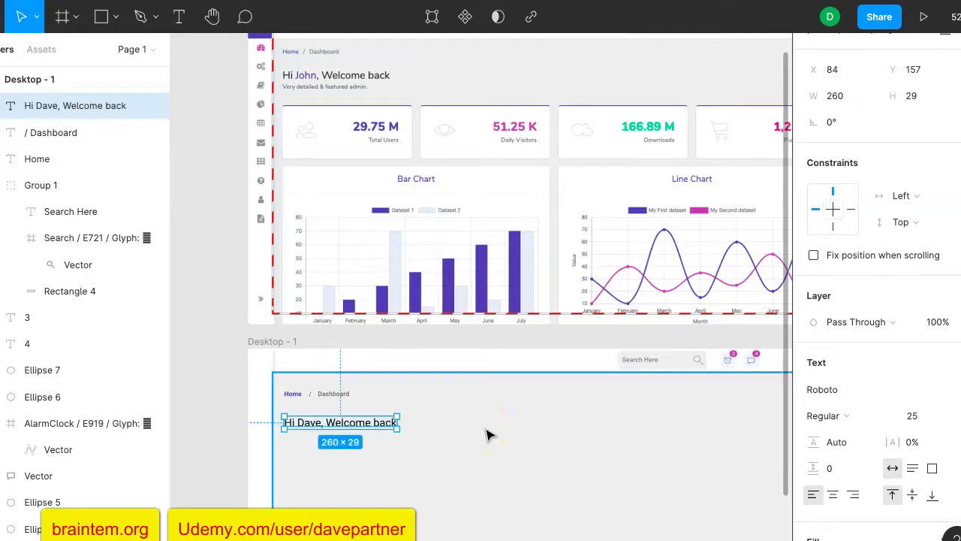
Step: Fill only the first name in the greeting with the document's purple 4B4AB1
{"action": "double_click", "coordinate": [311, 422]}
{"action": "left_click", "coordinate": [311, 422]}
{"action": "double_click", "coordinate": [311, 422]}
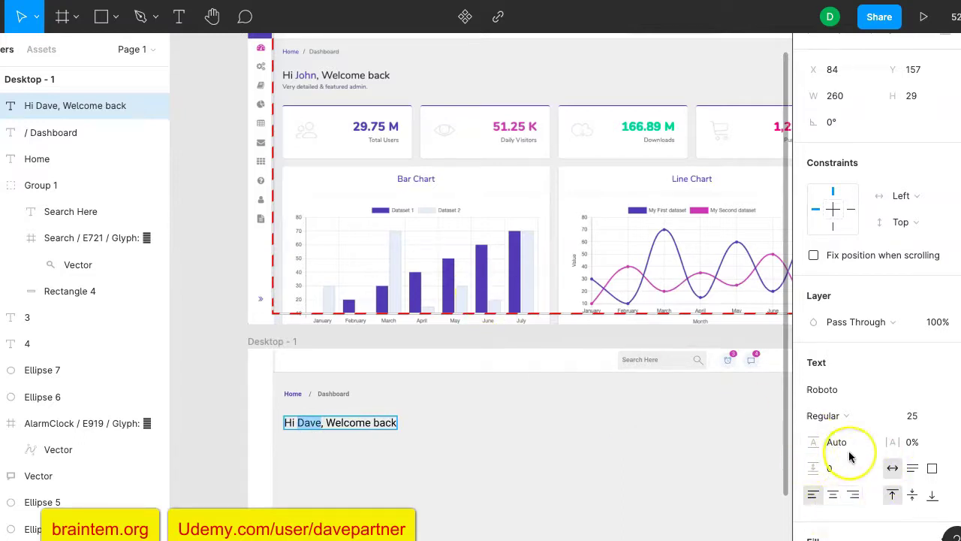
{"action": "scroll", "coordinate": [849, 454], "scroll_direction": "down", "scroll_amount": 3}
{"action": "left_click", "coordinate": [813, 392]}
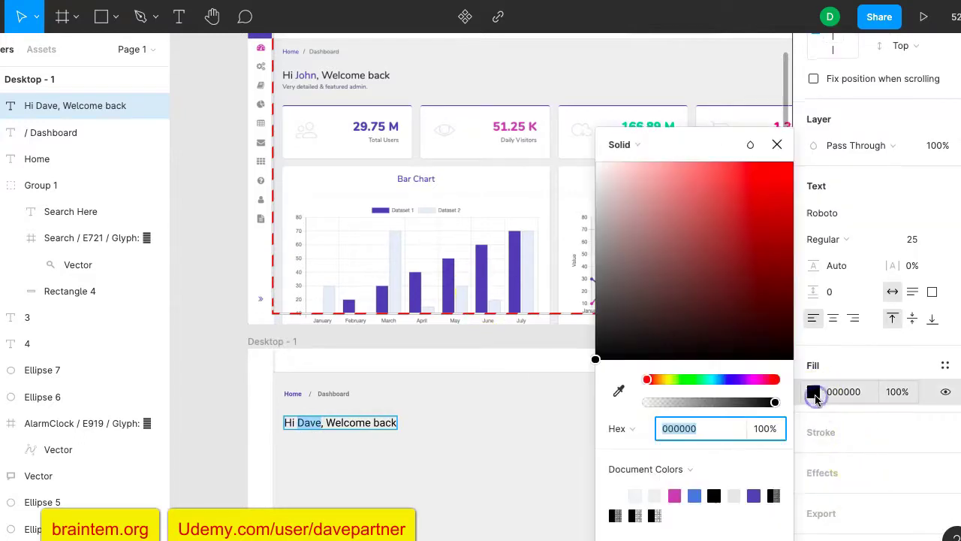
{"action": "left_click", "coordinate": [755, 494]}
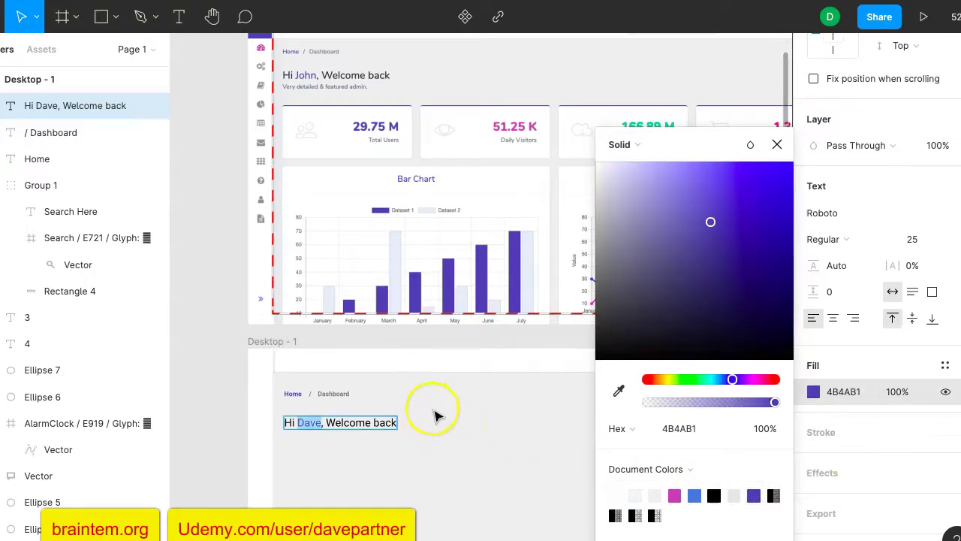
{"action": "key", "text": "Escape"}
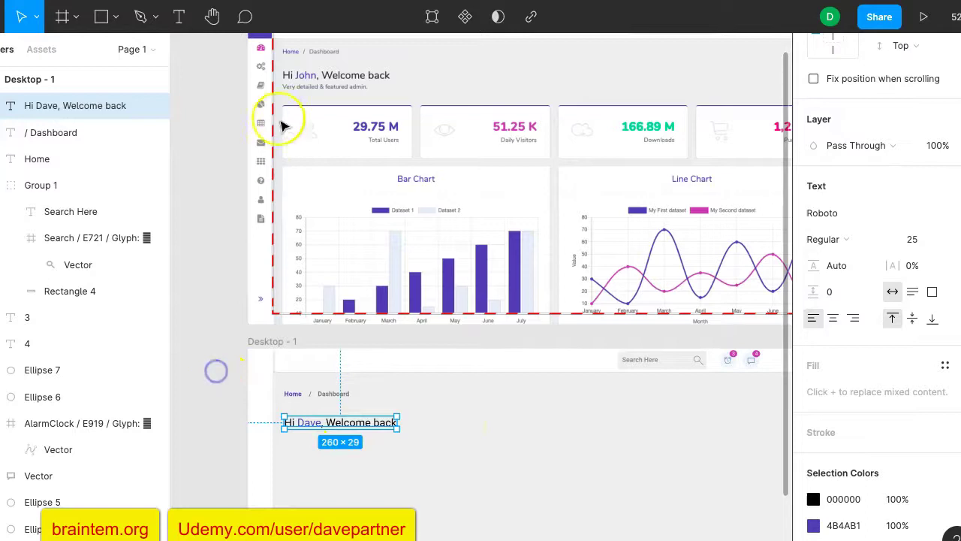
{"action": "key", "text": "Escape"}
{"action": "scroll", "coordinate": [310, 101], "scroll_direction": "up", "scroll_amount": 5}
{"action": "right_click", "coordinate": [309, 96]}
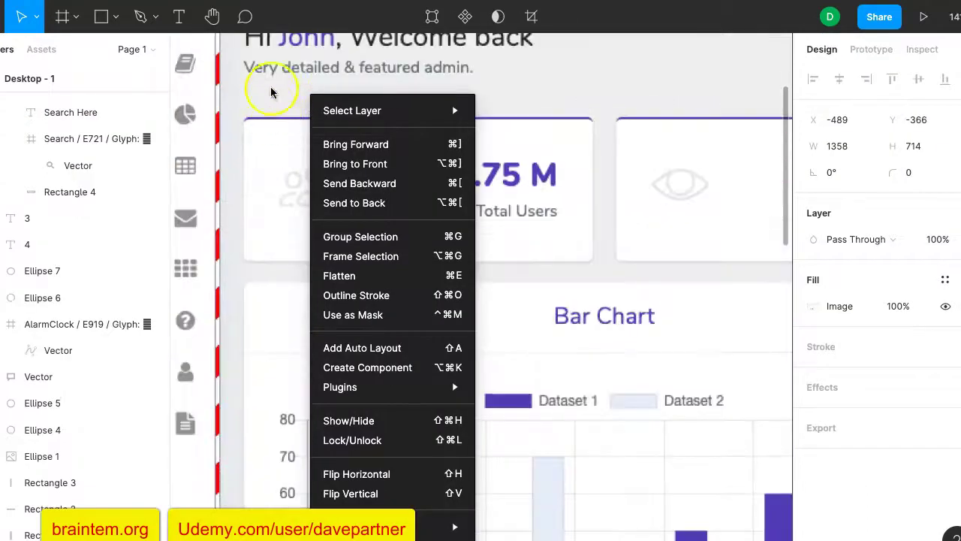
{"action": "scroll", "coordinate": [459, 75], "scroll_direction": "down", "scroll_amount": 5}
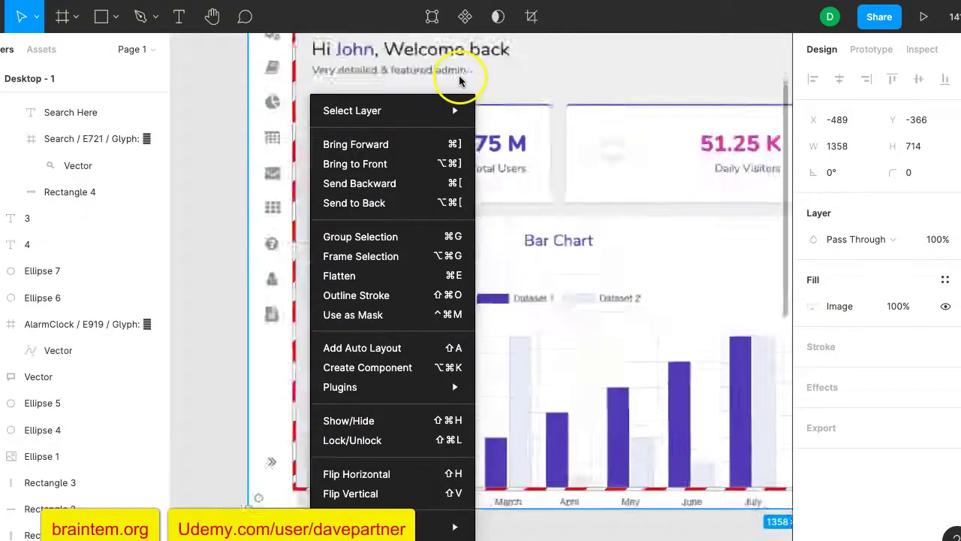
{"action": "left_click", "coordinate": [160, 241]}
{"action": "left_click", "coordinate": [242, 386]}
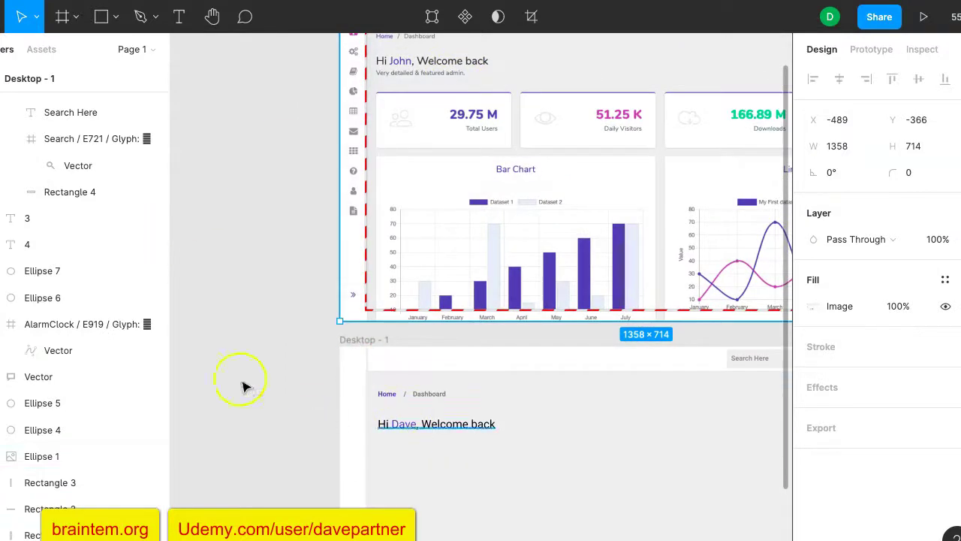
{"action": "left_click", "coordinate": [178, 18]}
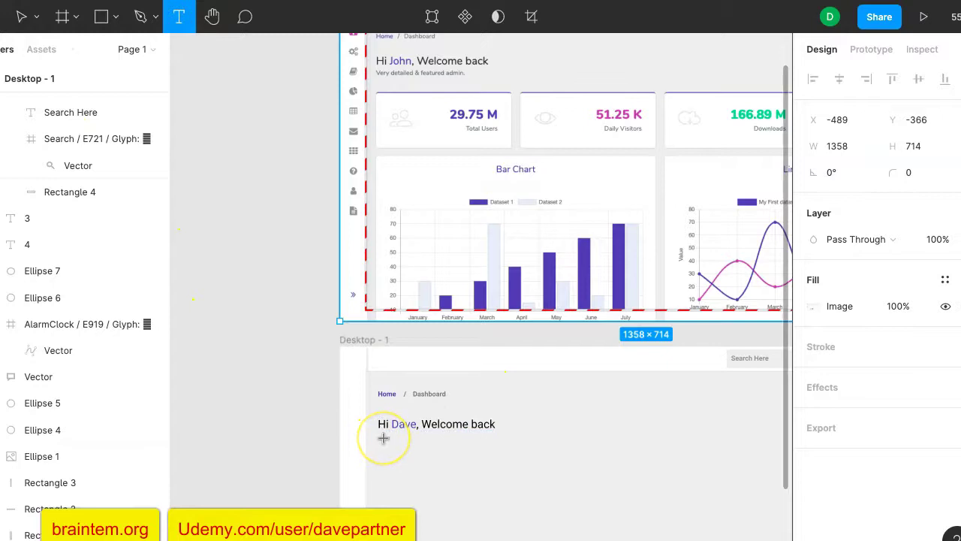
{"action": "scroll", "coordinate": [383, 437], "scroll_direction": "up", "scroll_amount": 5}
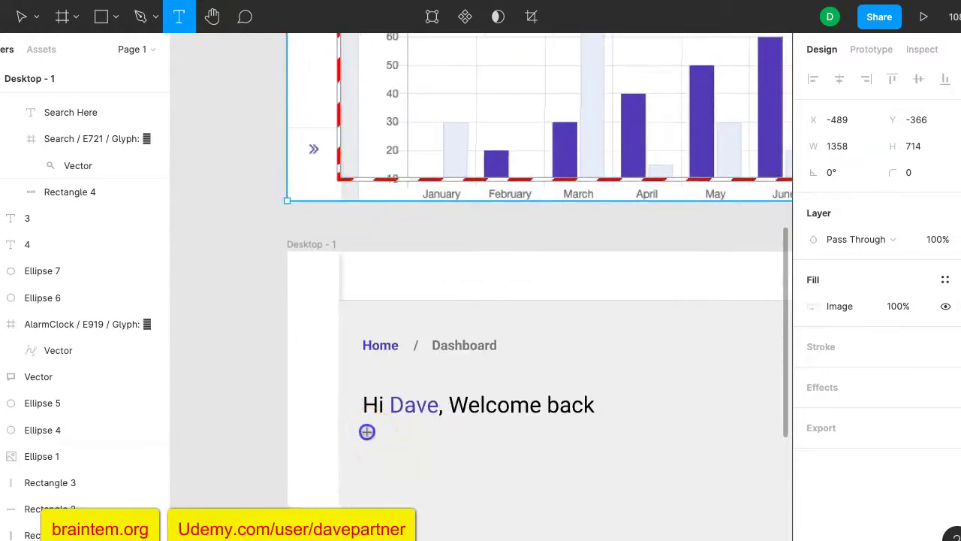
{"action": "left_click", "coordinate": [367, 431]}
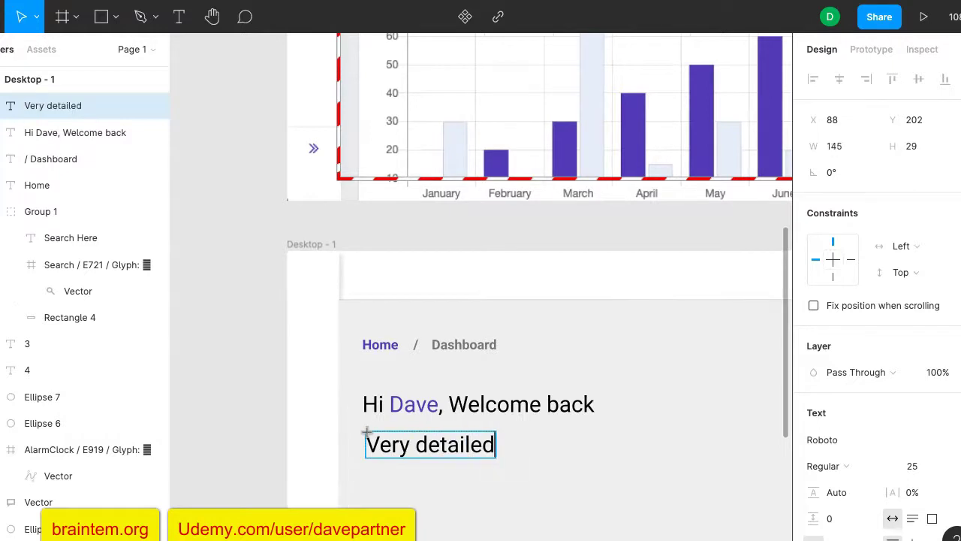
{"action": "key", "text": "ctrl+a"}
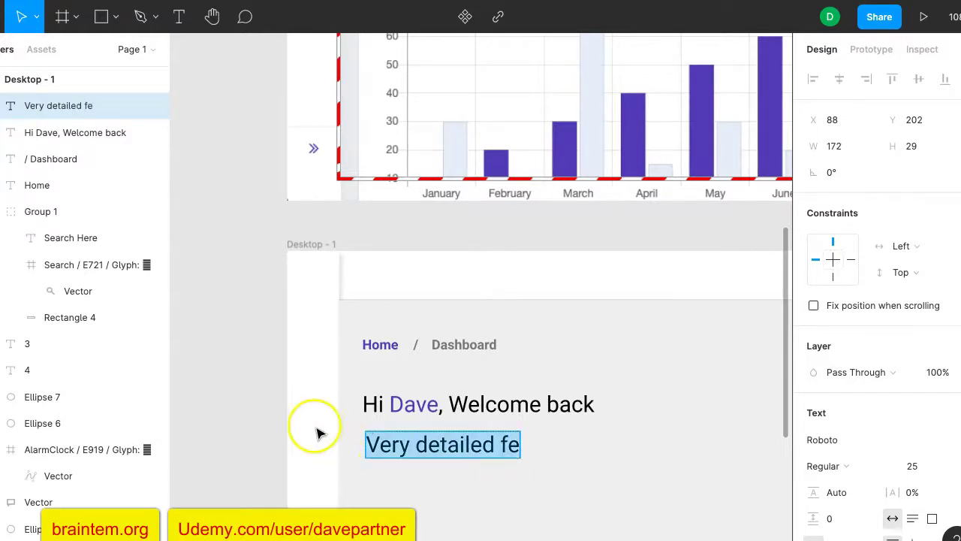
{"action": "scroll", "coordinate": [317, 300], "scroll_direction": "up", "scroll_amount": 10}
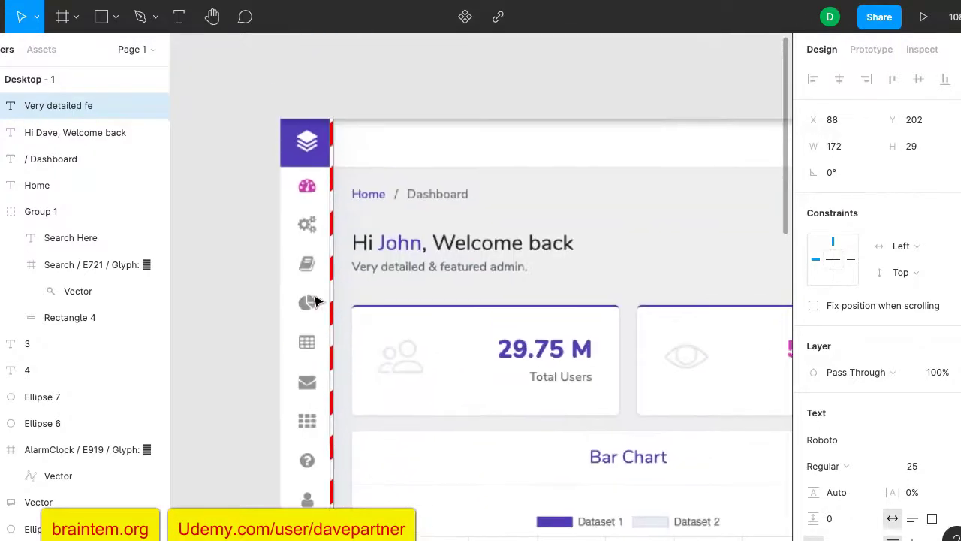
{"action": "scroll", "coordinate": [316, 300], "scroll_direction": "down", "scroll_amount": 10}
{"action": "key", "text": "BackSpace"}
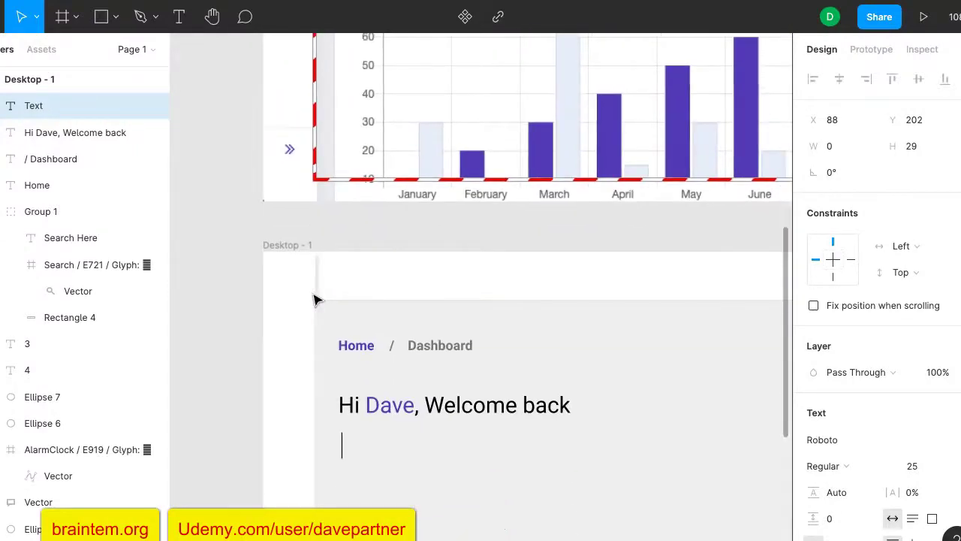
Step: Duplicate the "/ Dashboard" text and place the copy just below the greeting at X 84, Y 193
{"action": "left_click", "coordinate": [428, 348]}
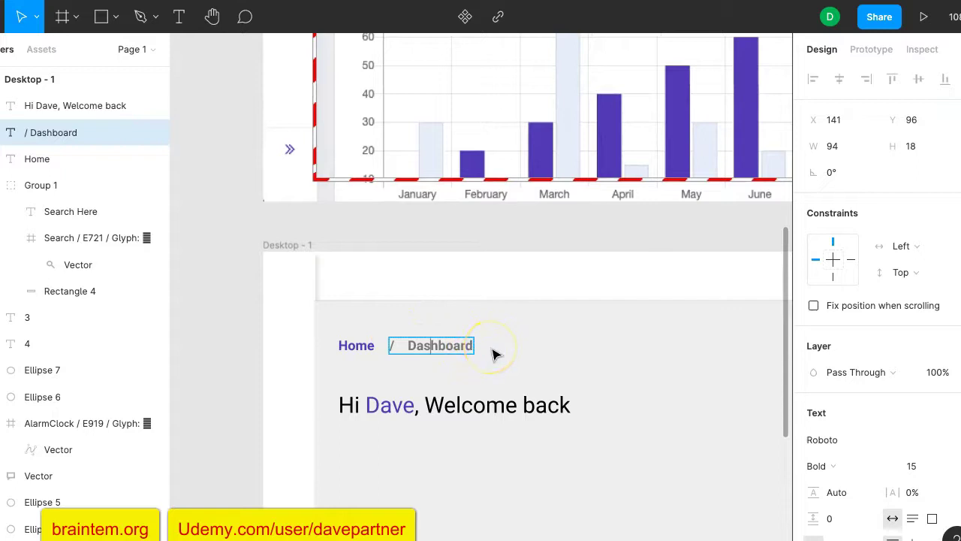
{"action": "key", "text": "Escape"}
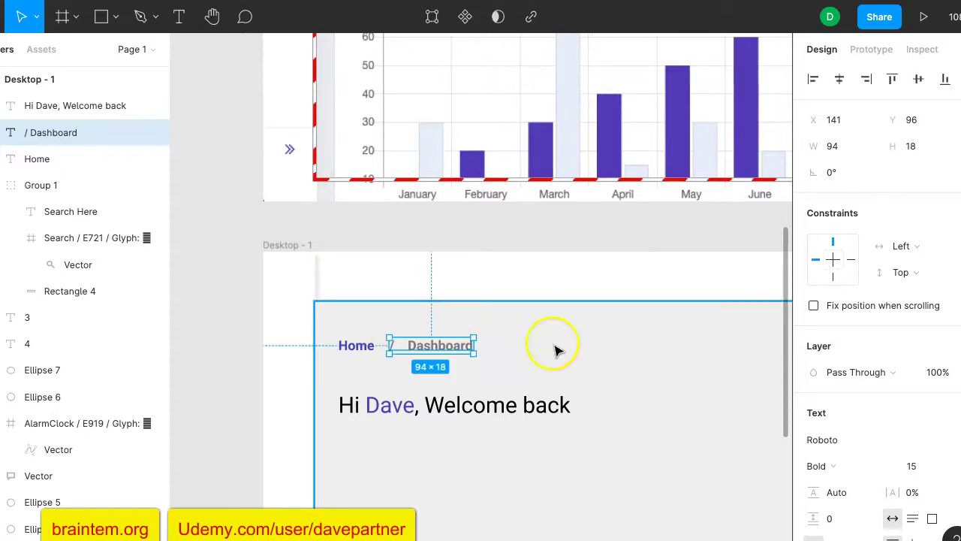
{"action": "key", "text": "ctrl+d"}
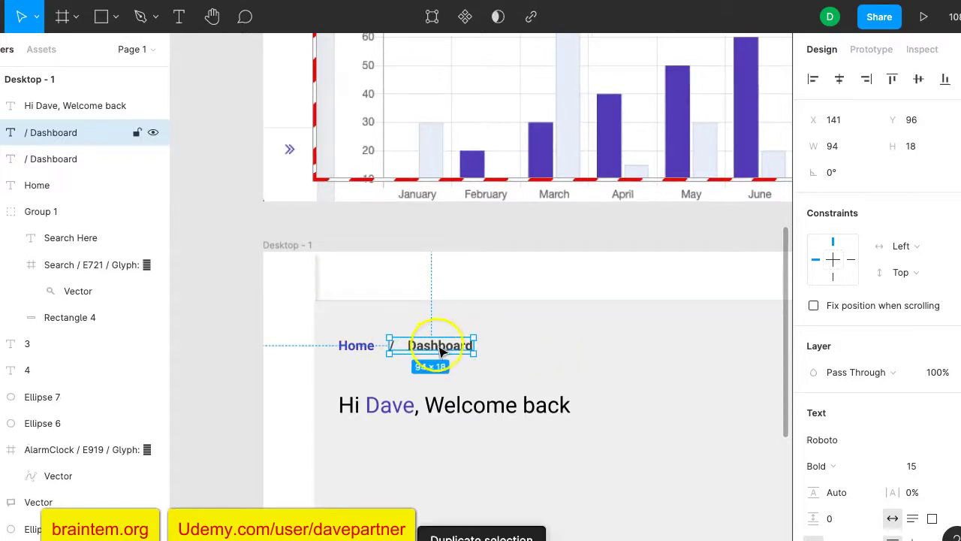
{"action": "left_click_drag", "start_coordinate": [441, 353], "coordinate": [387, 438]}
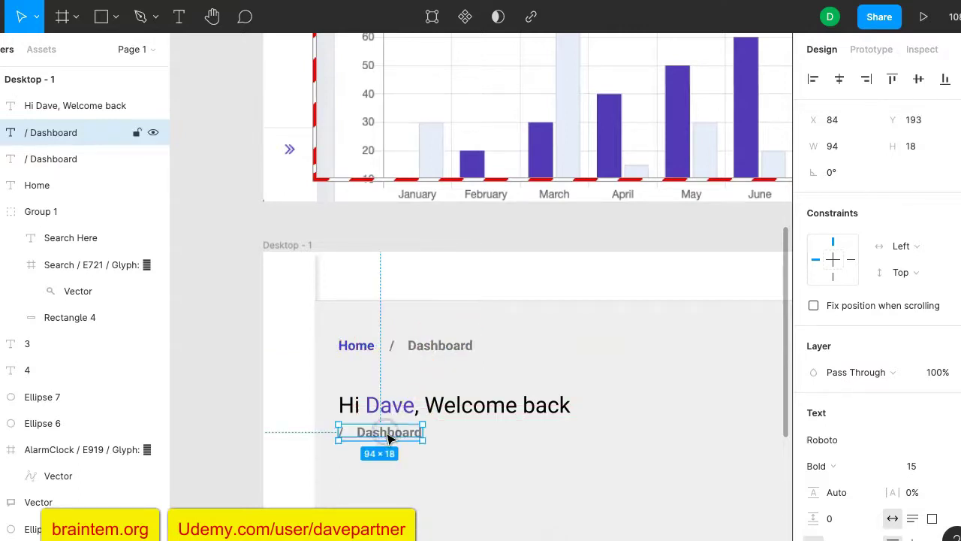
Step: Replace the duplicated text with the subtitle "Very detailed & featured admin.", matching the reference wording
{"action": "double_click", "coordinate": [388, 437]}
{"action": "type", "text": "Very detailed featured admin"}
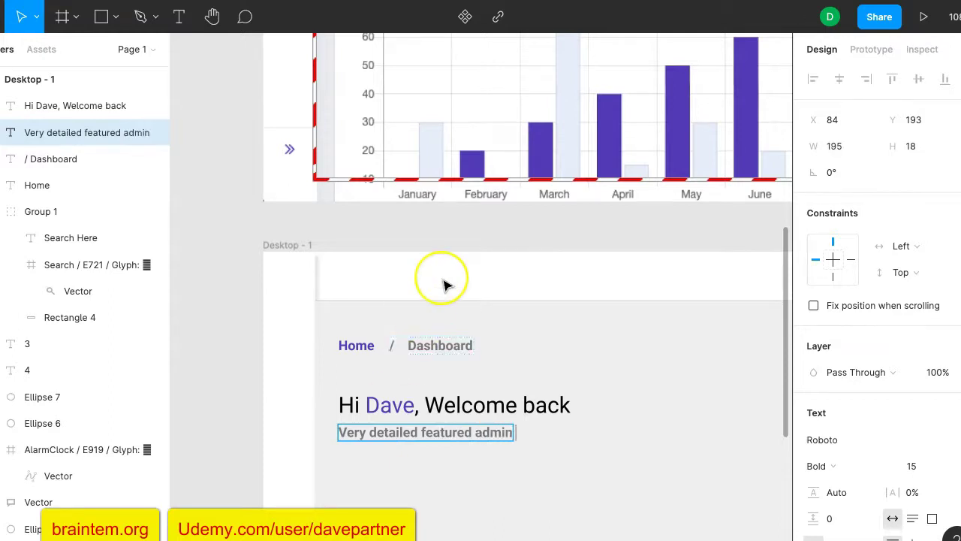
{"action": "scroll", "coordinate": [441, 280], "scroll_direction": "up", "scroll_amount": 5}
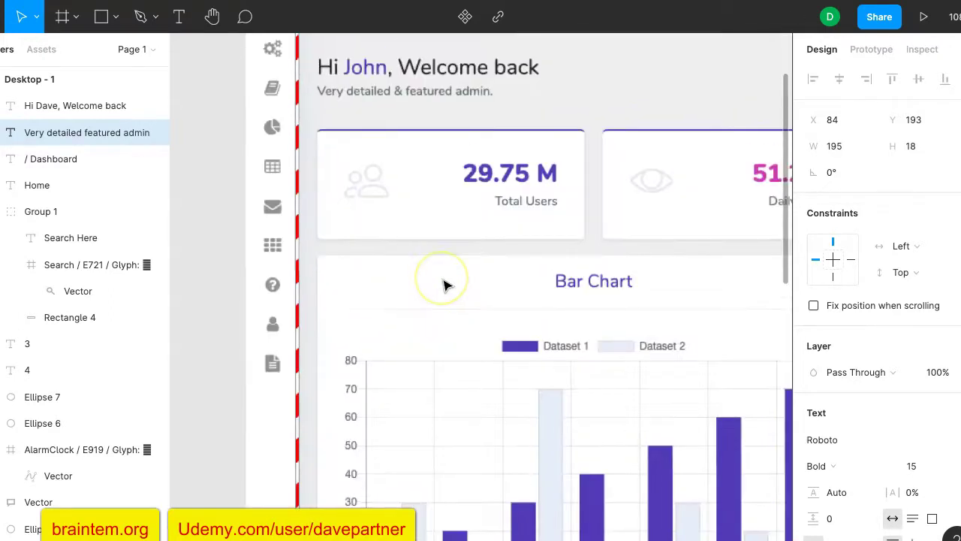
{"action": "scroll", "coordinate": [443, 285], "scroll_direction": "down", "scroll_amount": 3}
{"action": "scroll", "coordinate": [444, 285], "scroll_direction": "down", "scroll_amount": 5}
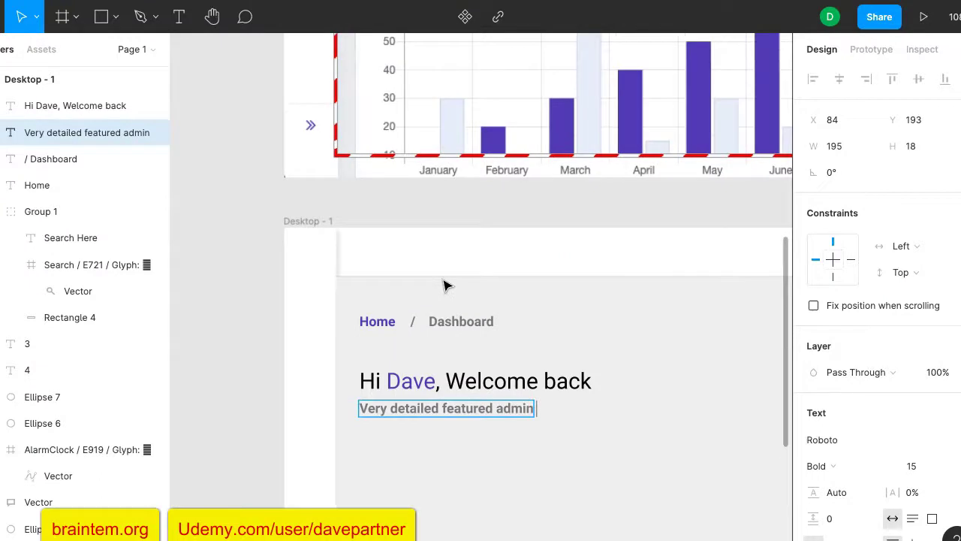
{"action": "type", "text": "."}
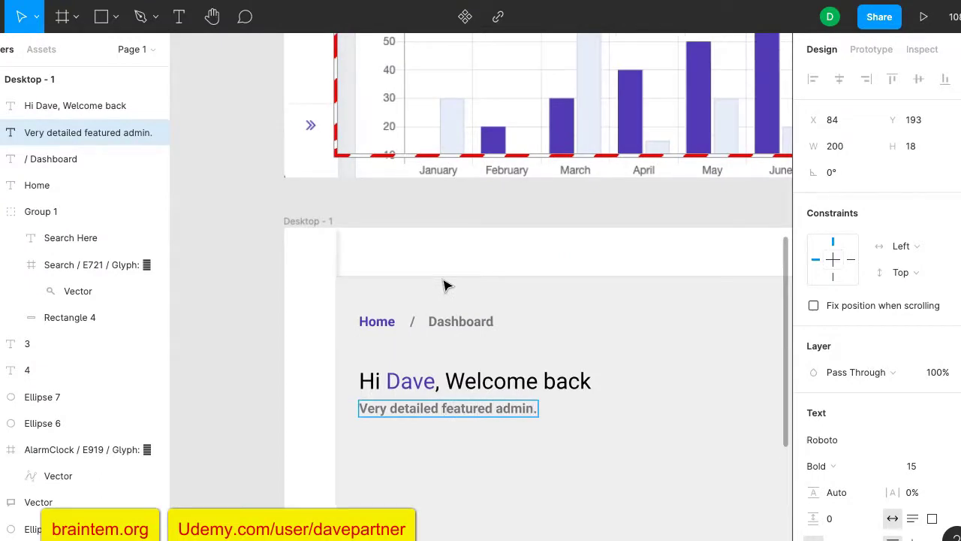
{"action": "type", "text": "&"}
Step: Try Regular weight on the whole subtitle text and return it to Bold
{"action": "key", "text": "ctrl+a"}
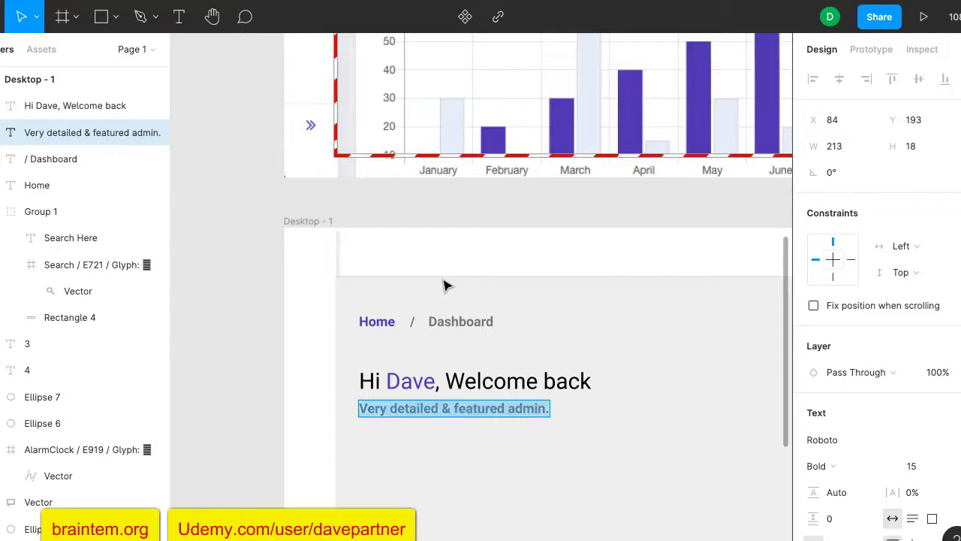
{"action": "key", "text": "Escape"}
{"action": "key", "text": "ctrl+b"}
{"action": "scroll", "coordinate": [476, 285], "scroll_direction": "up", "scroll_amount": 5}
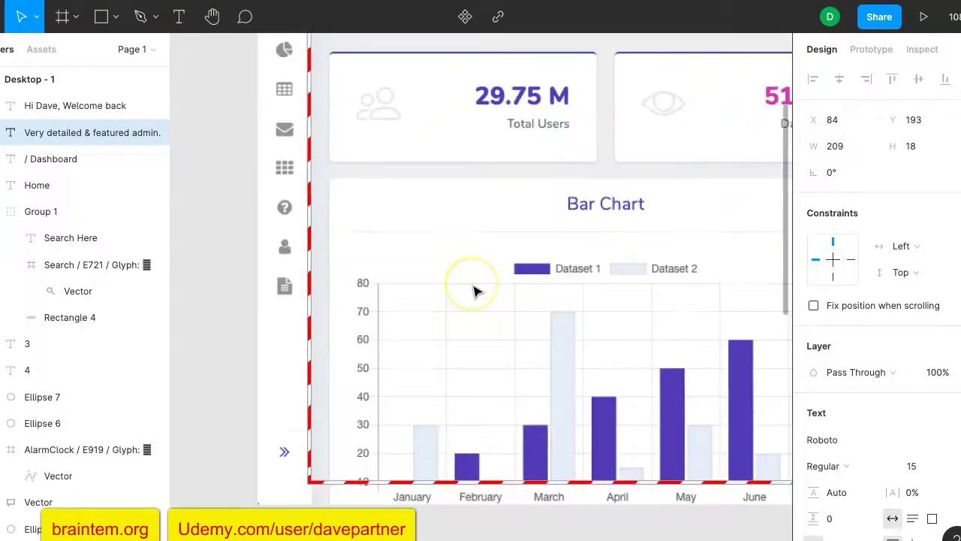
{"action": "scroll", "coordinate": [475, 291], "scroll_direction": "down", "scroll_amount": 10}
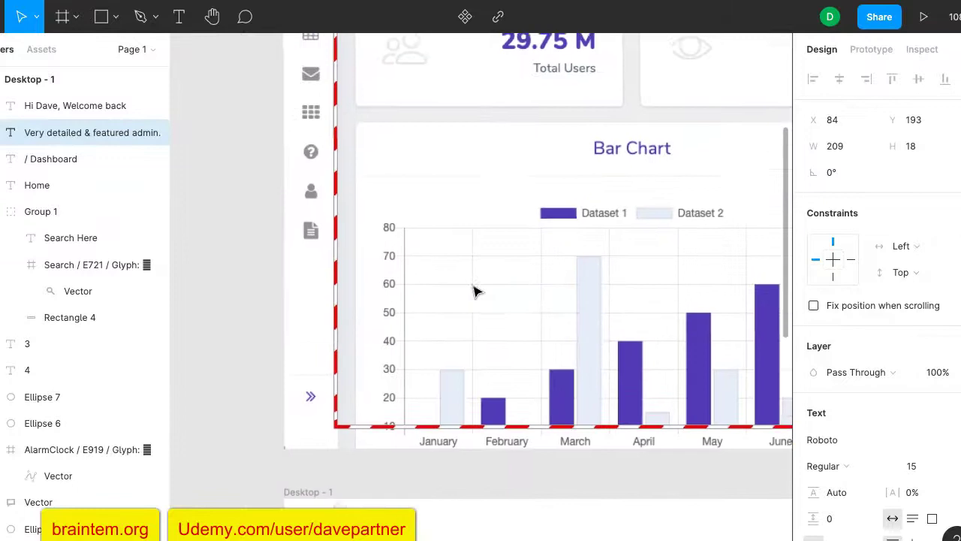
{"action": "key", "text": "BackSpace"}
{"action": "scroll", "coordinate": [474, 292], "scroll_direction": "down", "scroll_amount": 1}
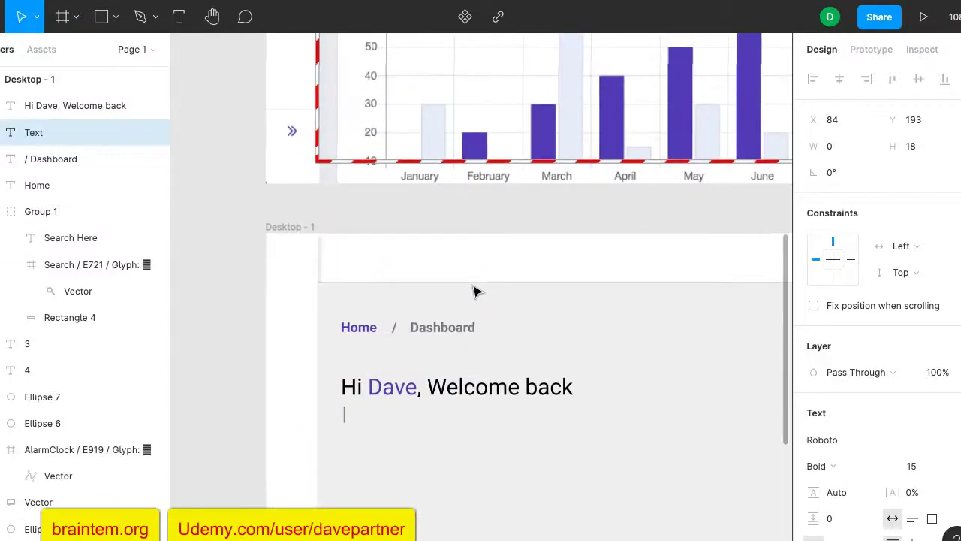
{"action": "key", "text": "ctrl+z"}
{"action": "key", "text": "ctrl+z"}
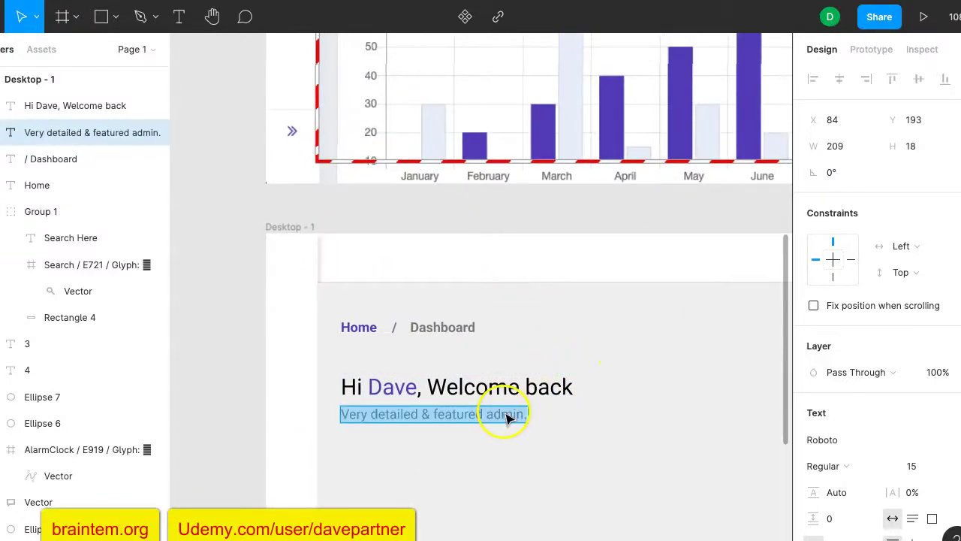
{"action": "key", "text": "ctrl+b"}
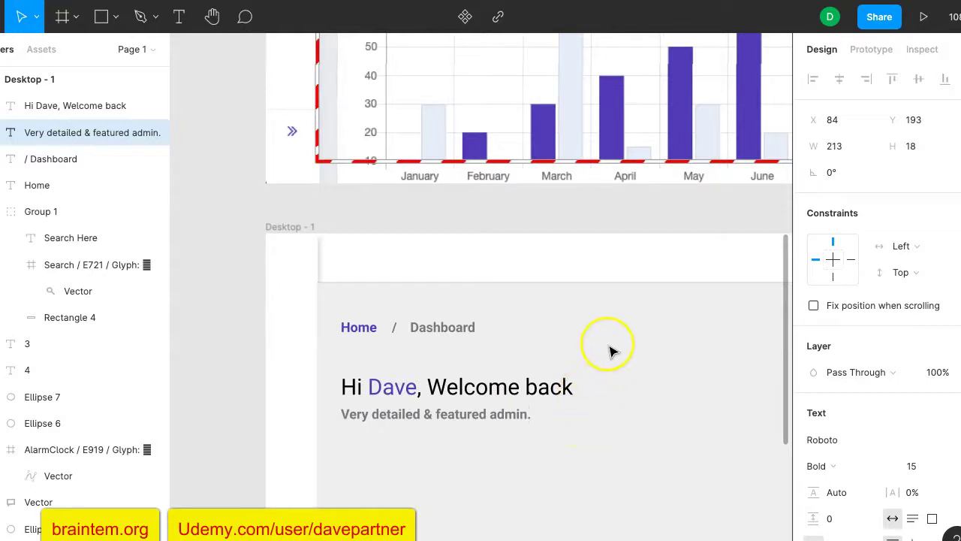
{"action": "key", "text": "ctrl+a"}
{"action": "key", "text": "Escape"}
Step: Move the greeting and subtitle together up 13 px, closer to the breadcrumb
{"action": "scroll", "coordinate": [188, 232], "scroll_direction": "up", "scroll_amount": 7}
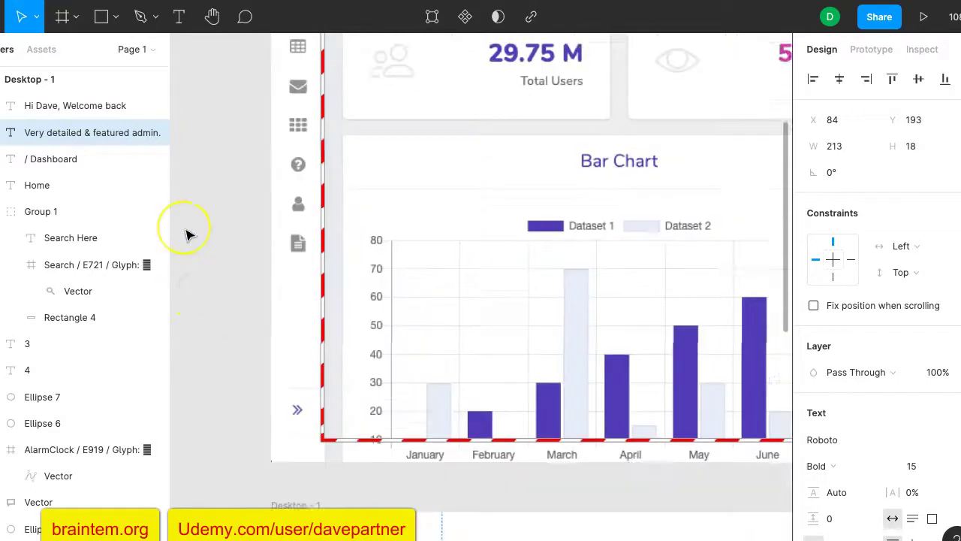
{"action": "scroll", "coordinate": [188, 233], "scroll_direction": "down", "scroll_amount": 3}
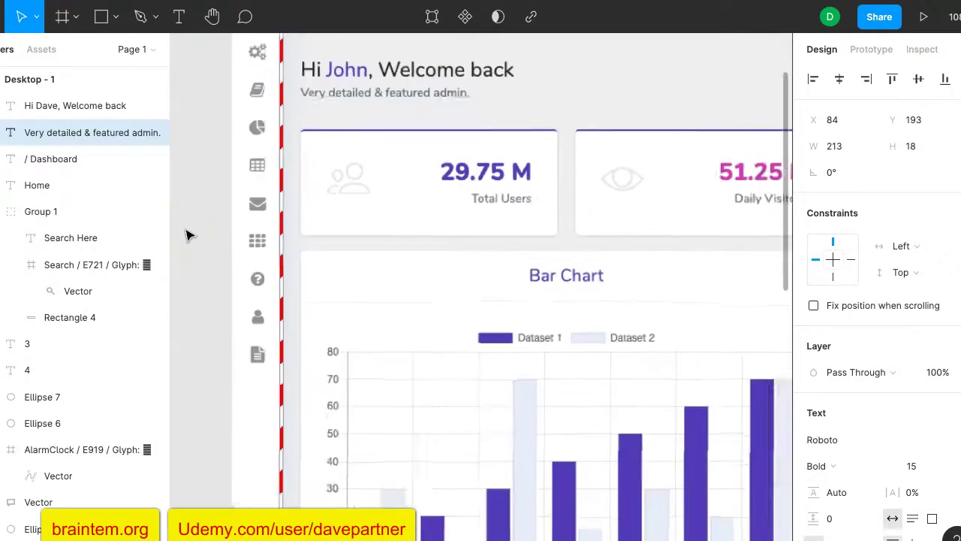
{"action": "scroll", "coordinate": [188, 234], "scroll_direction": "down", "scroll_amount": 5}
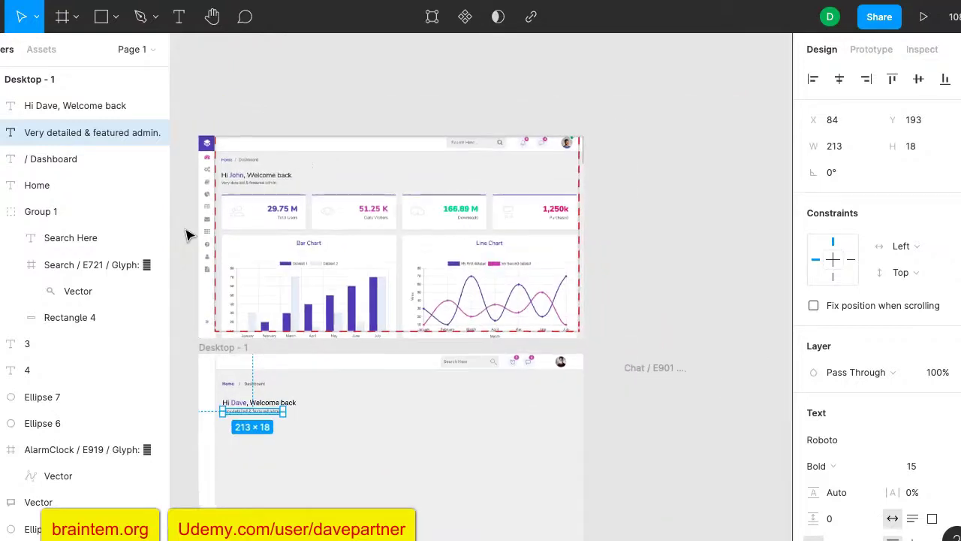
{"action": "left_click", "coordinate": [704, 291]}
{"action": "scroll", "coordinate": [629, 344], "scroll_direction": "down", "scroll_amount": 2}
{"action": "scroll", "coordinate": [629, 344], "scroll_direction": "left", "scroll_amount": 2}
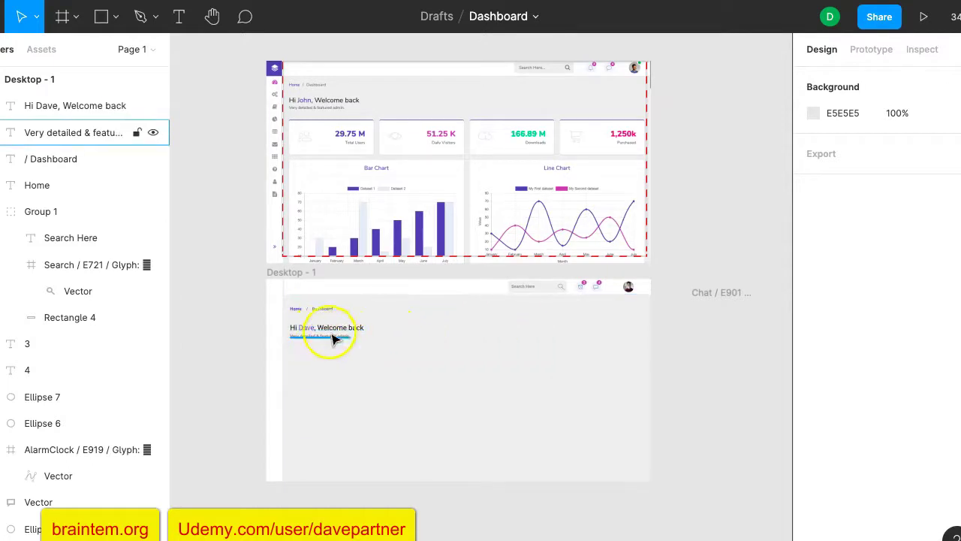
{"action": "scroll", "coordinate": [333, 337], "scroll_direction": "up", "scroll_amount": 5}
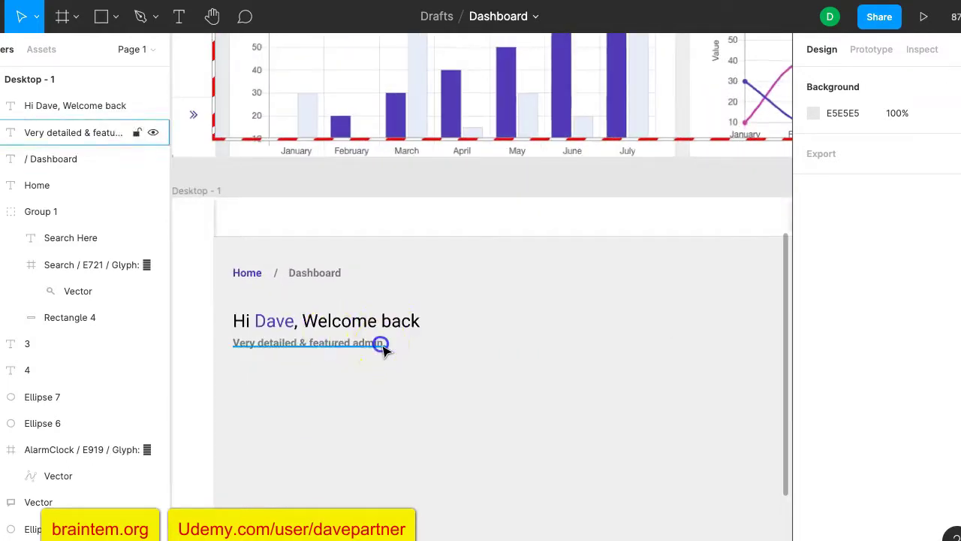
{"action": "left_click", "coordinate": [382, 345]}
{"action": "left_click", "coordinate": [360, 321], "text": "shift"}
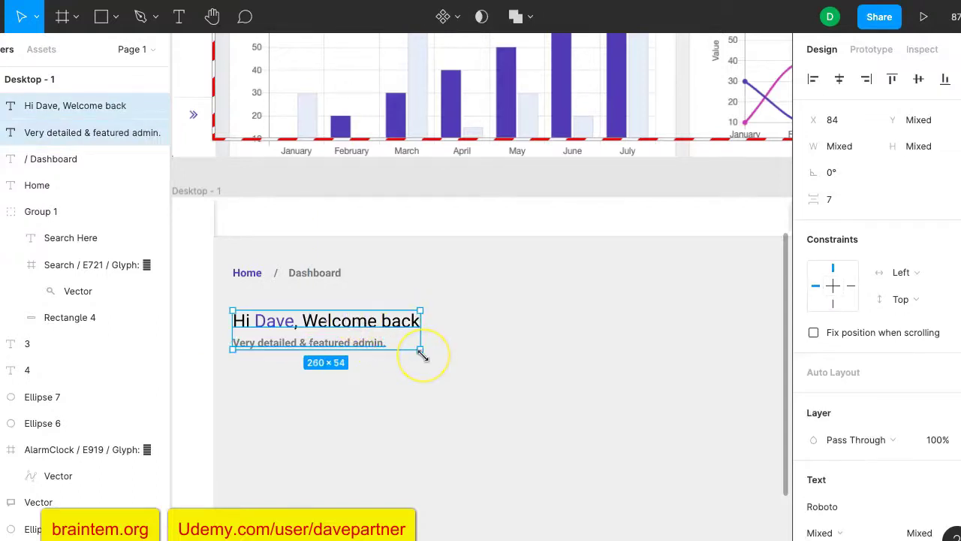
{"action": "key", "text": "Up"}
{"action": "key", "text": "Up"}
{"action": "key", "text": "Up"}
{"action": "key", "text": "Up"}
{"action": "key", "text": "Up"}
{"action": "key", "text": "Up"}
{"action": "key", "text": "Up"}
{"action": "key", "text": "Up"}
{"action": "key", "text": "Up"}
{"action": "key", "text": "Up"}
{"action": "key", "text": "Up"}
{"action": "key", "text": "Up"}
{"action": "key", "text": "Up"}
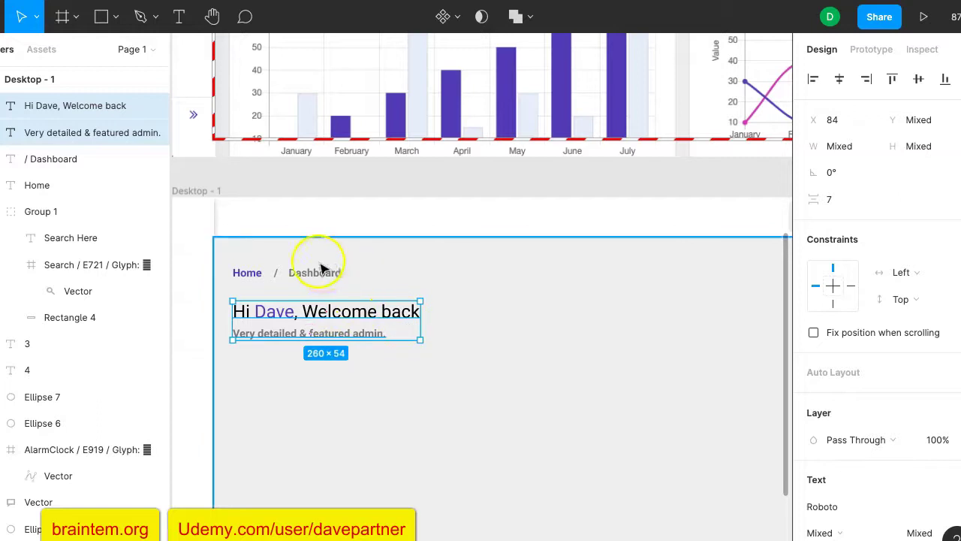
Step: Examine the sidebar icons and header area of the reference dashboard screenshot
{"action": "left_click", "coordinate": [357, 185]}
{"action": "scroll", "coordinate": [357, 186], "scroll_direction": "up", "scroll_amount": 10}
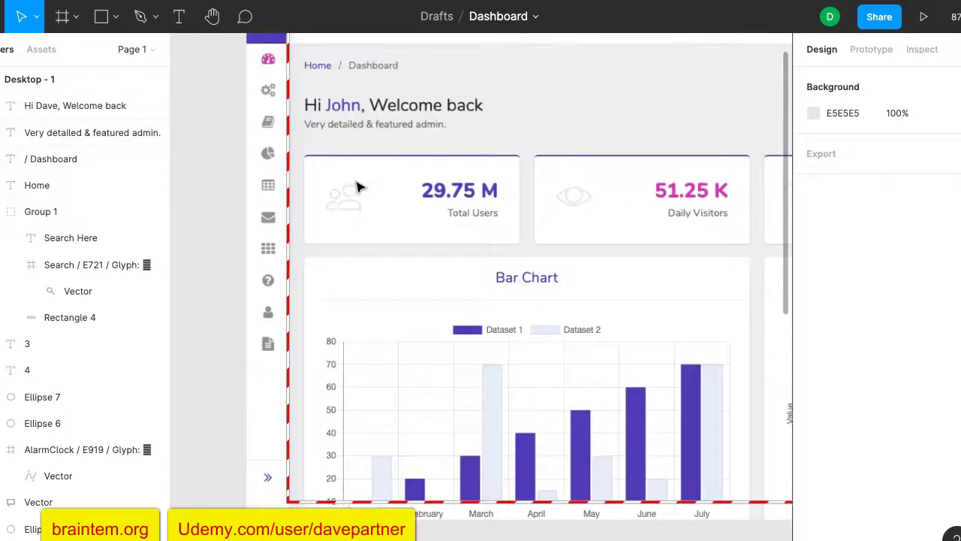
{"action": "scroll", "coordinate": [356, 186], "scroll_direction": "up", "scroll_amount": 5, "text": "ctrl"}
{"action": "scroll", "coordinate": [357, 186], "scroll_direction": "down", "scroll_amount": 1}
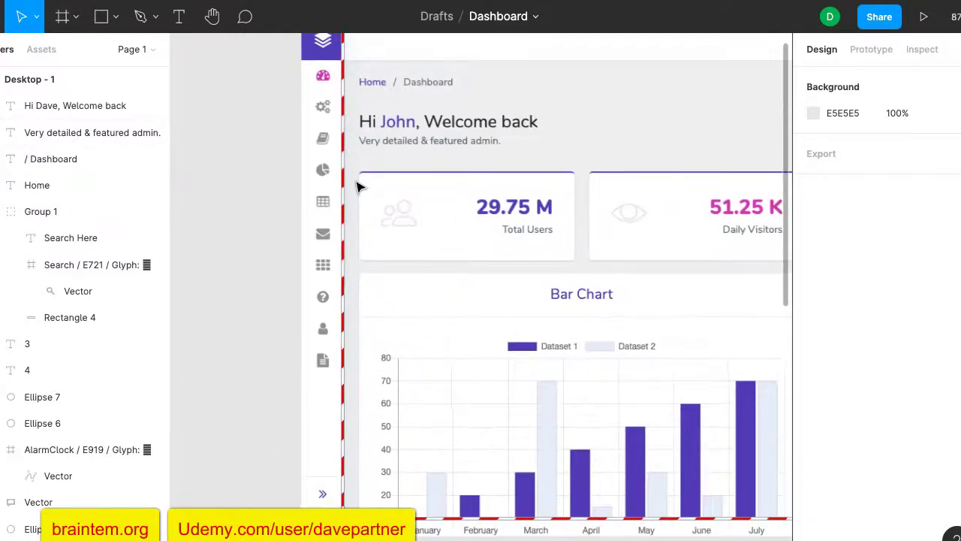
{"action": "left_click", "coordinate": [323, 376]}
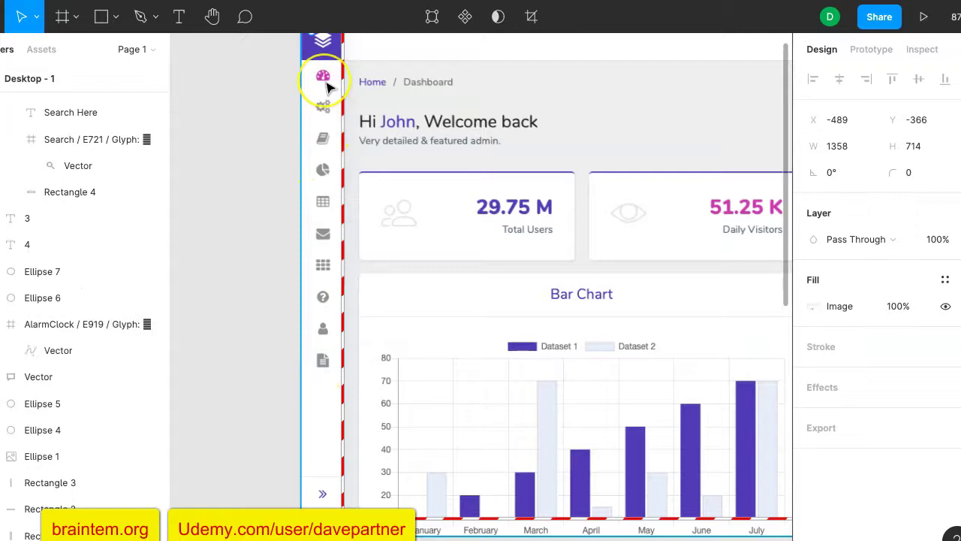
{"action": "scroll", "coordinate": [318, 85], "scroll_direction": "up", "scroll_amount": 4}
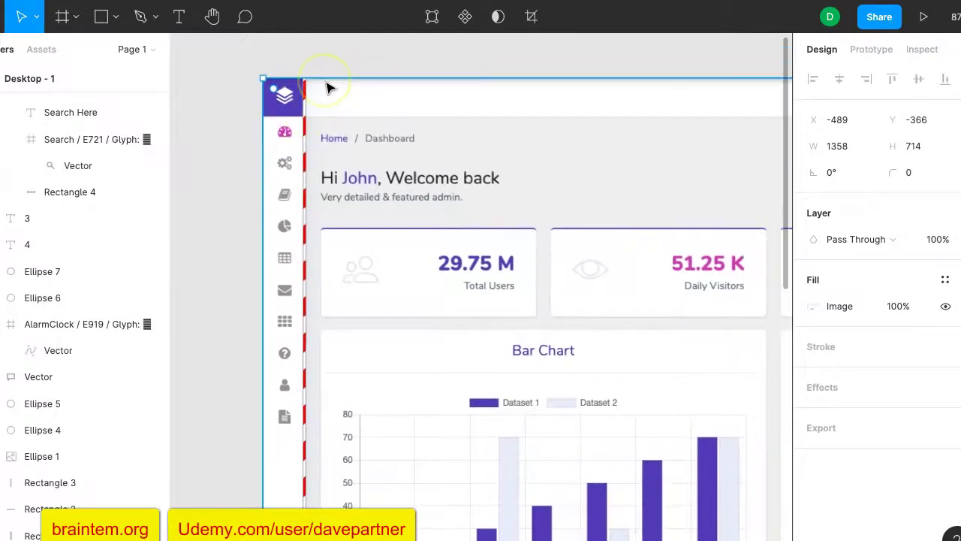
{"action": "right_click", "coordinate": [590, 406]}
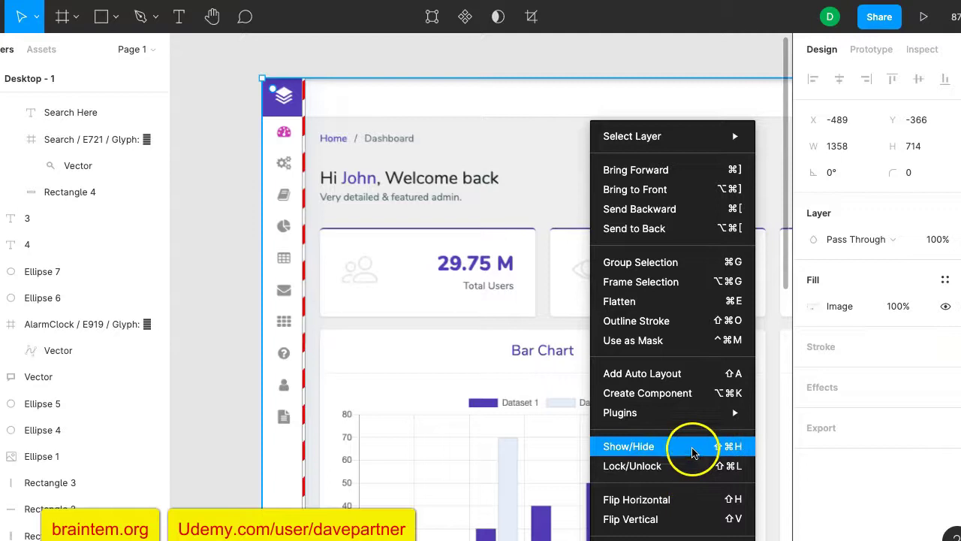
Step: Run the Content Reel plugin and open its Icons Fabric MDL2 icon set
{"action": "mouse_move", "coordinate": [697, 412]}
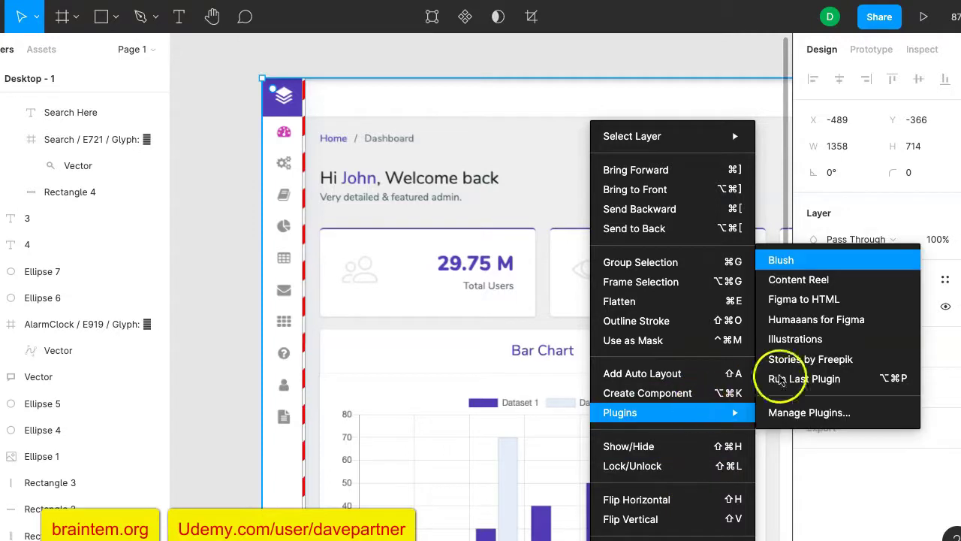
{"action": "left_click", "coordinate": [826, 283]}
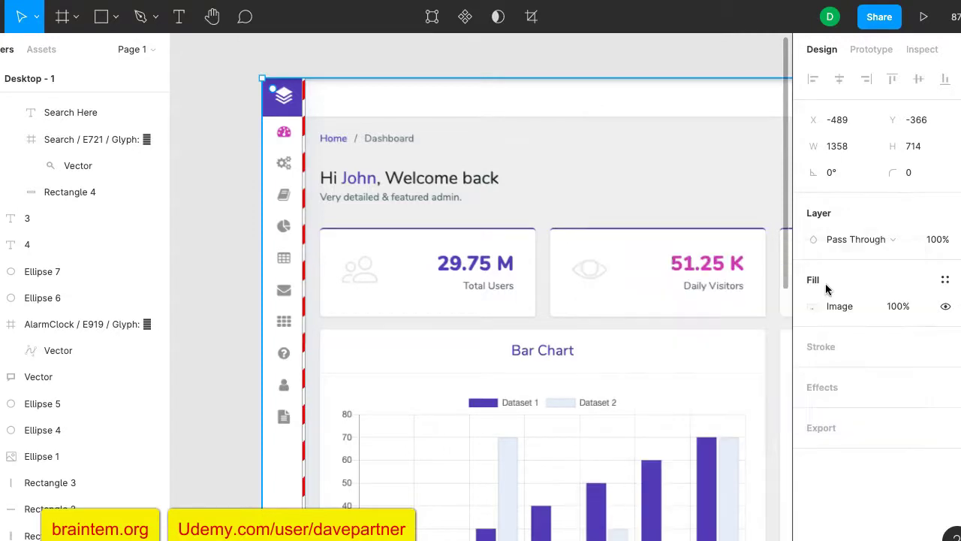
{"action": "left_click_drag", "start_coordinate": [334, 90], "coordinate": [626, 88]}
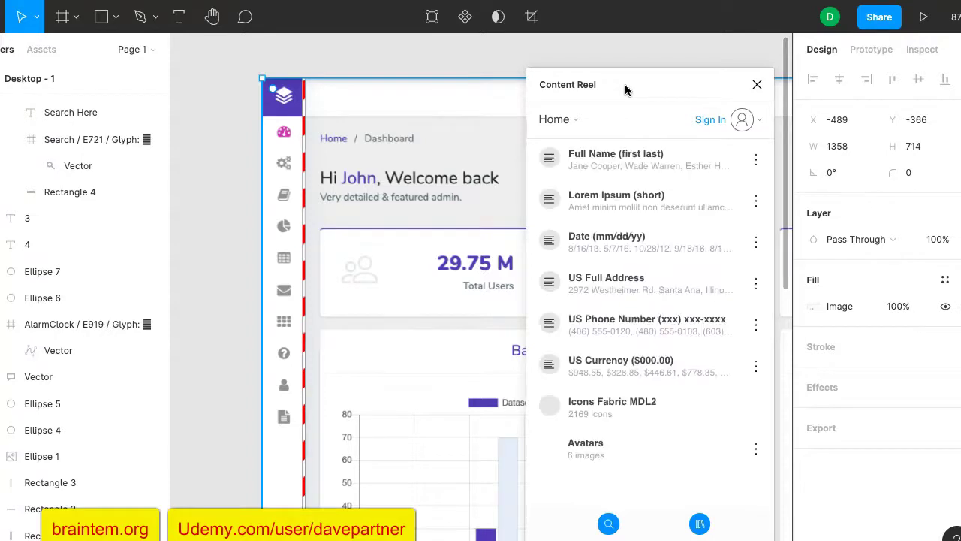
{"action": "left_click", "coordinate": [617, 418]}
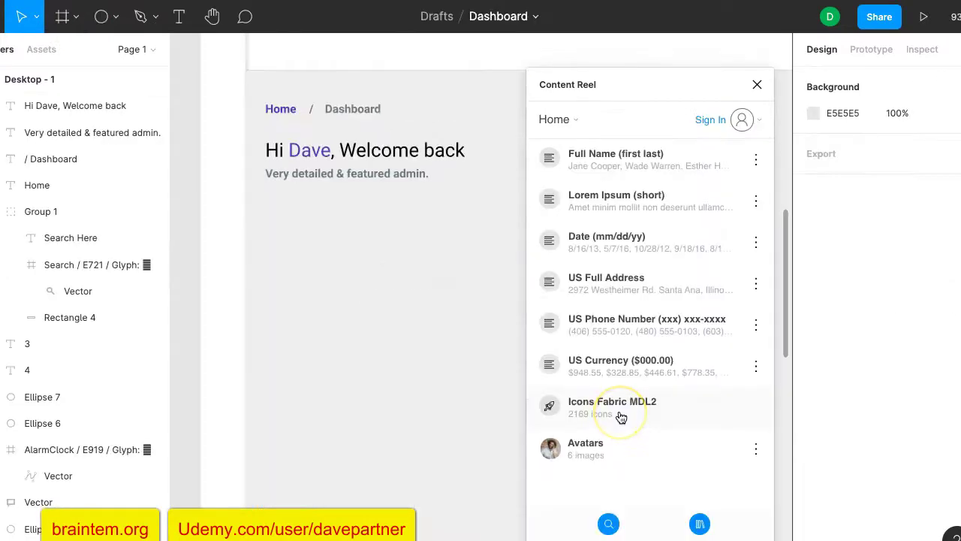
{"action": "left_click", "coordinate": [621, 417]}
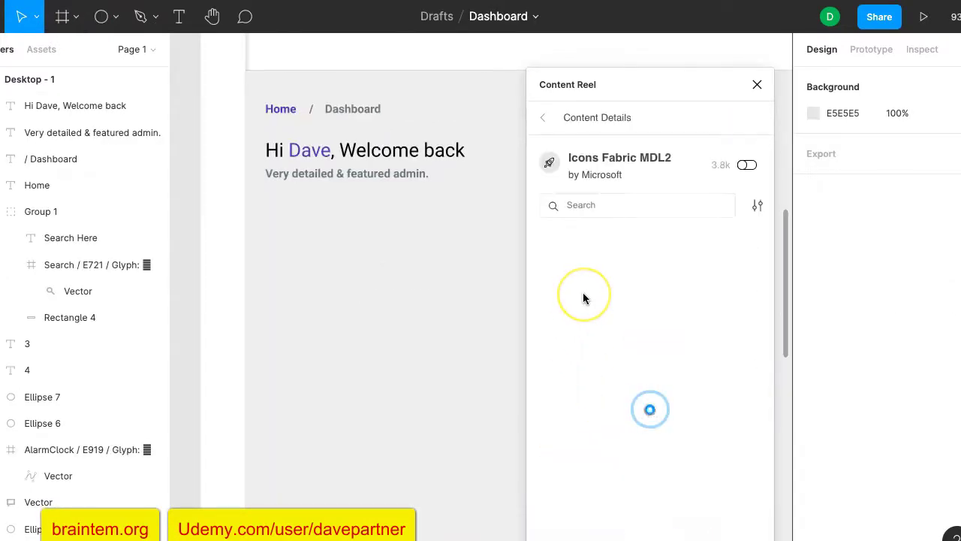
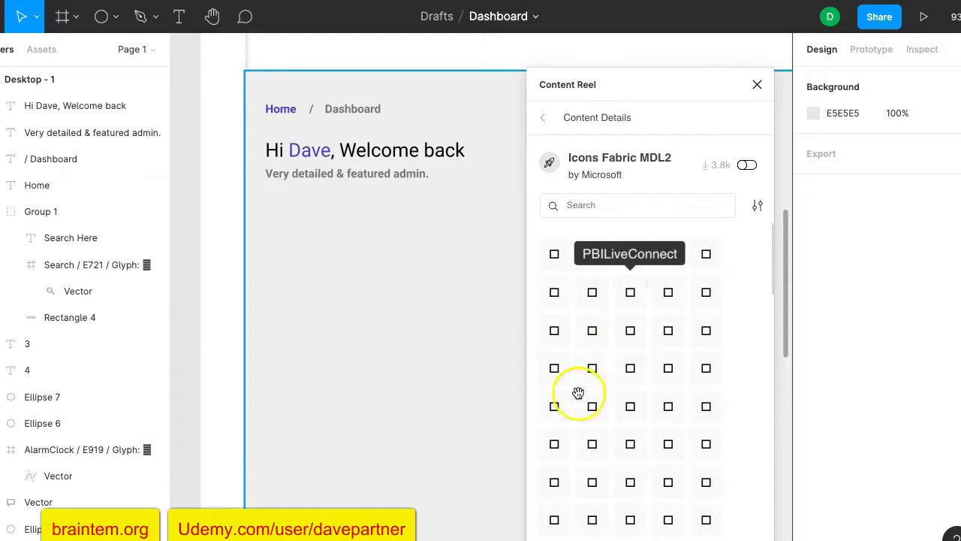
Step: Insert the PopExpand, FormProcessing, FluidLogo, DynamicList and RingerActive icons from the Icons Fabric MDL2 set
{"action": "scroll", "coordinate": [606, 431], "scroll_direction": "down", "scroll_amount": 2}
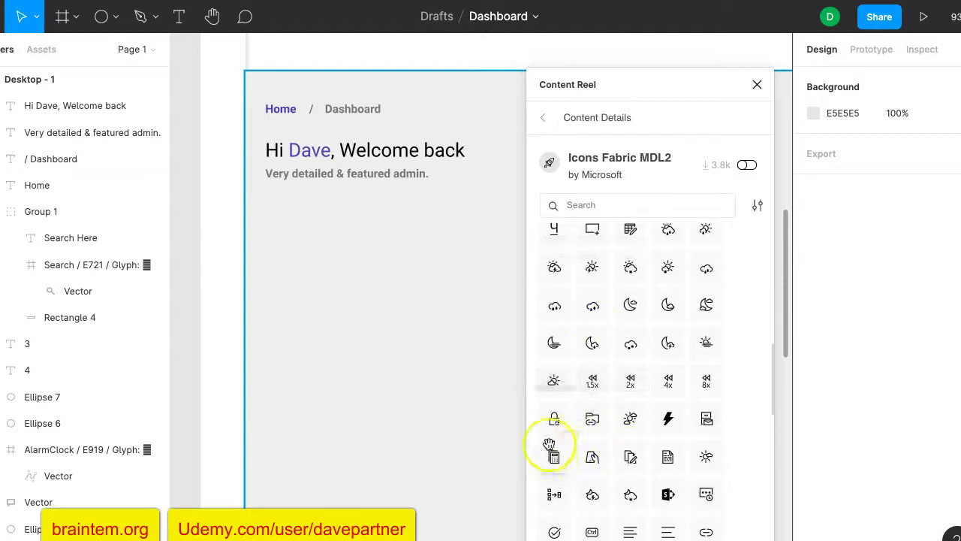
{"action": "scroll", "coordinate": [620, 343], "scroll_direction": "up", "scroll_amount": 3}
{"action": "scroll", "coordinate": [620, 343], "scroll_direction": "down", "scroll_amount": 10}
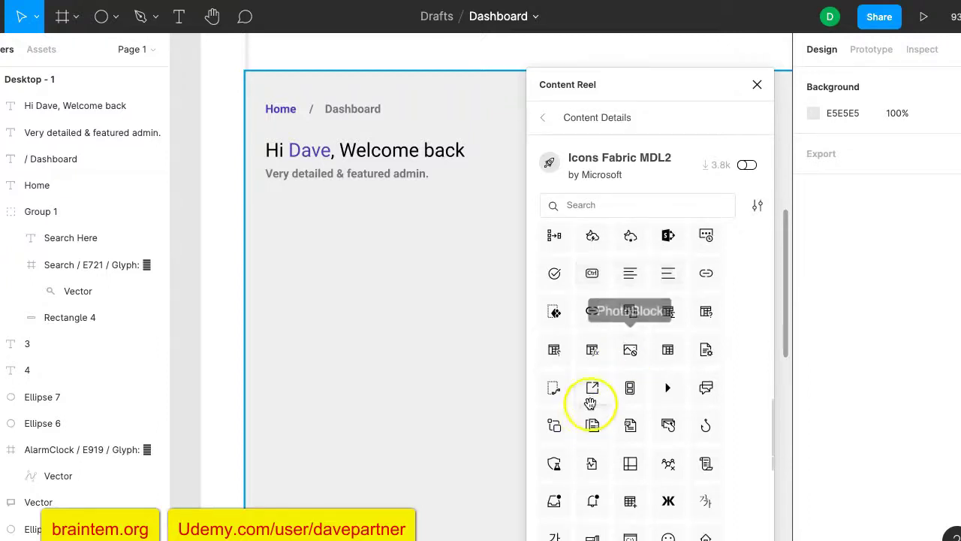
{"action": "left_click", "coordinate": [590, 400]}
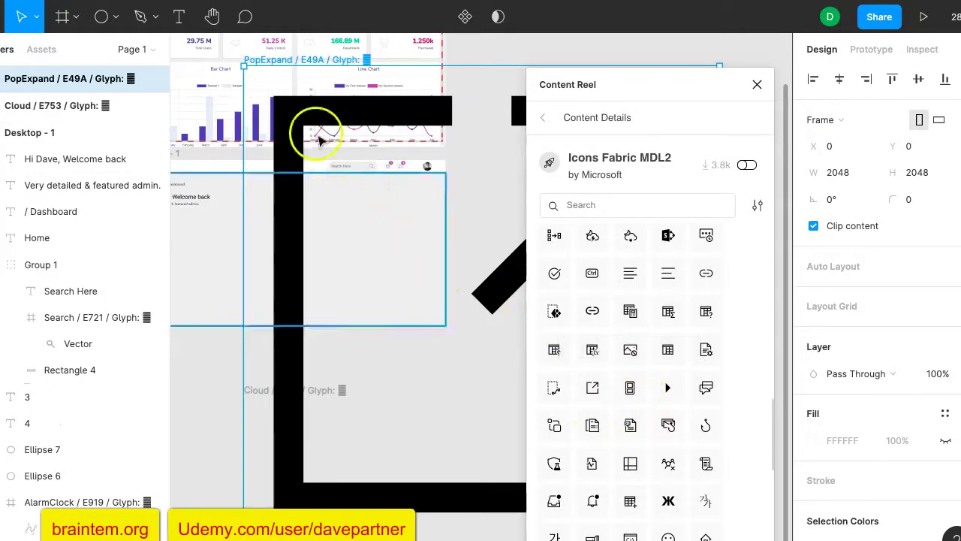
{"action": "left_click", "coordinate": [594, 427]}
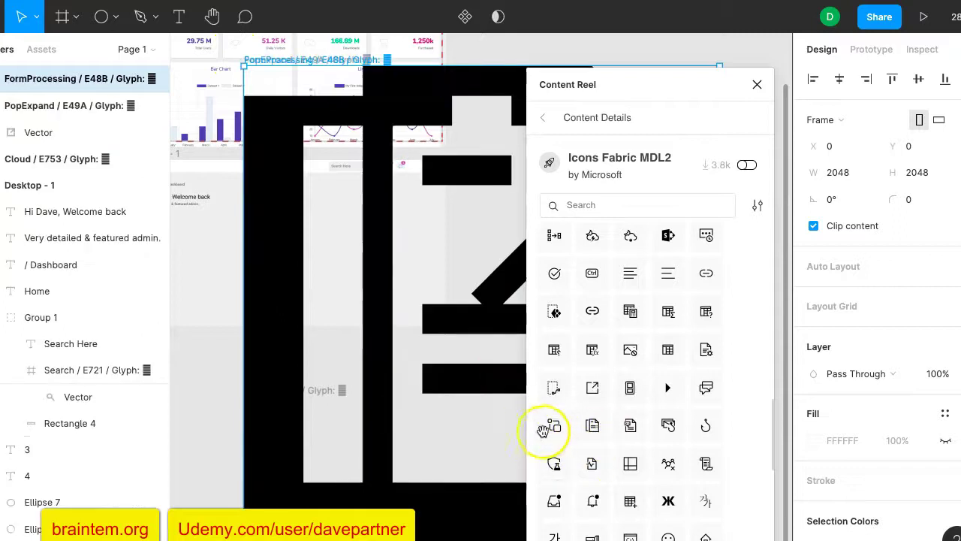
{"action": "left_click", "coordinate": [553, 427]}
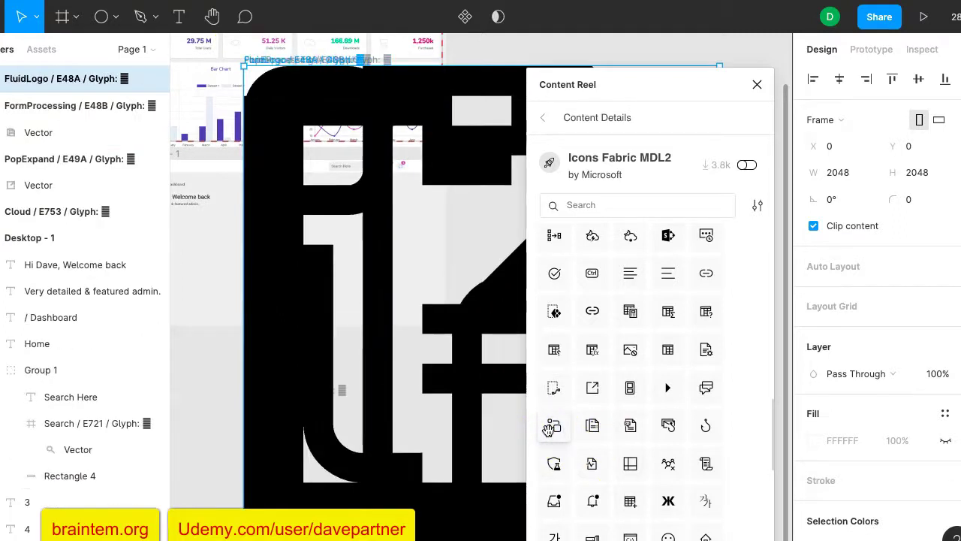
{"action": "left_click", "coordinate": [631, 463]}
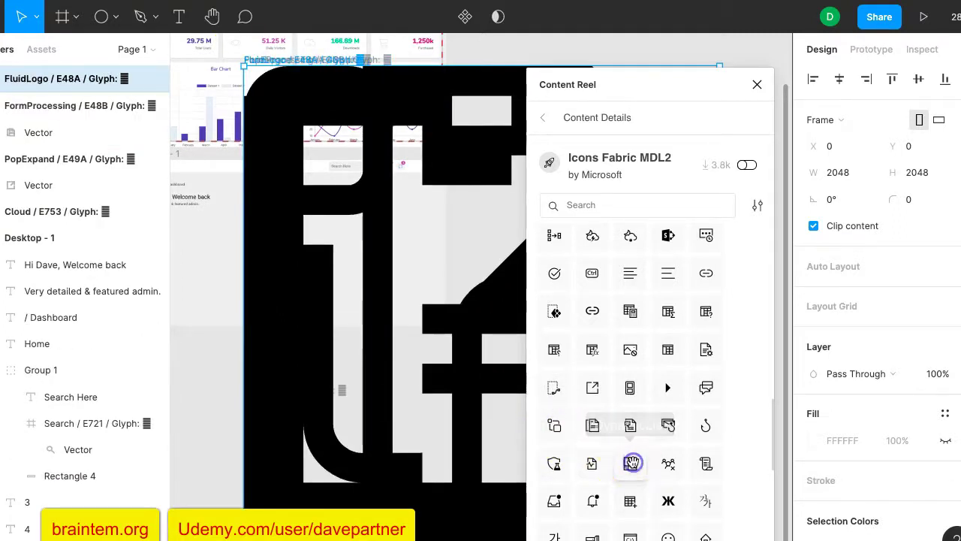
{"action": "left_click", "coordinate": [595, 501]}
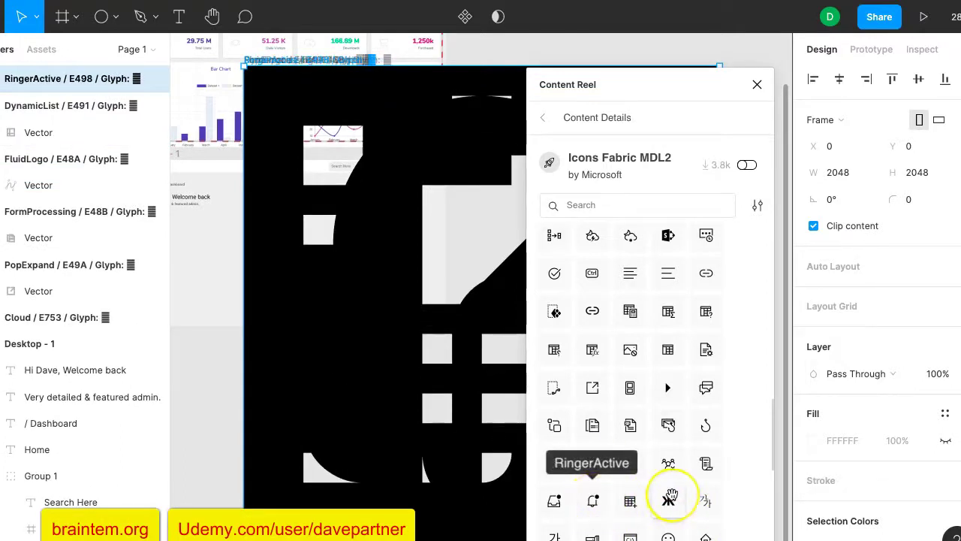
Step: Insert the PageRight and Play icons from the set and close the Content Reel plugin
{"action": "scroll", "coordinate": [631, 488], "scroll_direction": "down", "scroll_amount": 4}
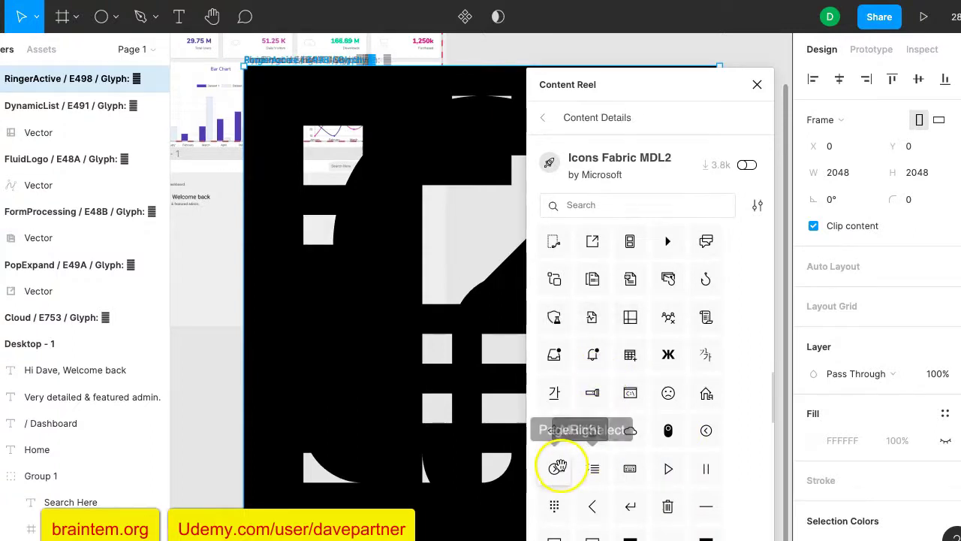
{"action": "left_click", "coordinate": [705, 429]}
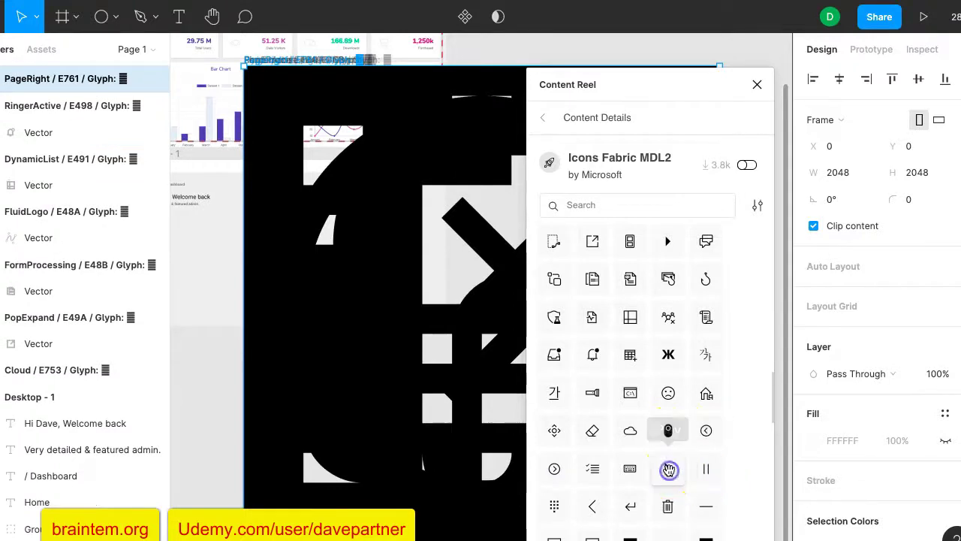
{"action": "left_click", "coordinate": [668, 469]}
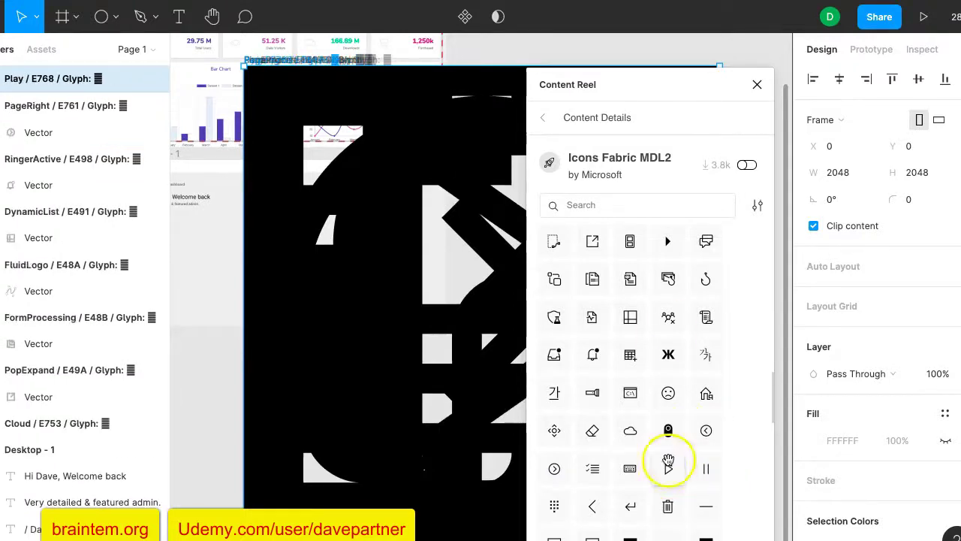
{"action": "left_click", "coordinate": [757, 84]}
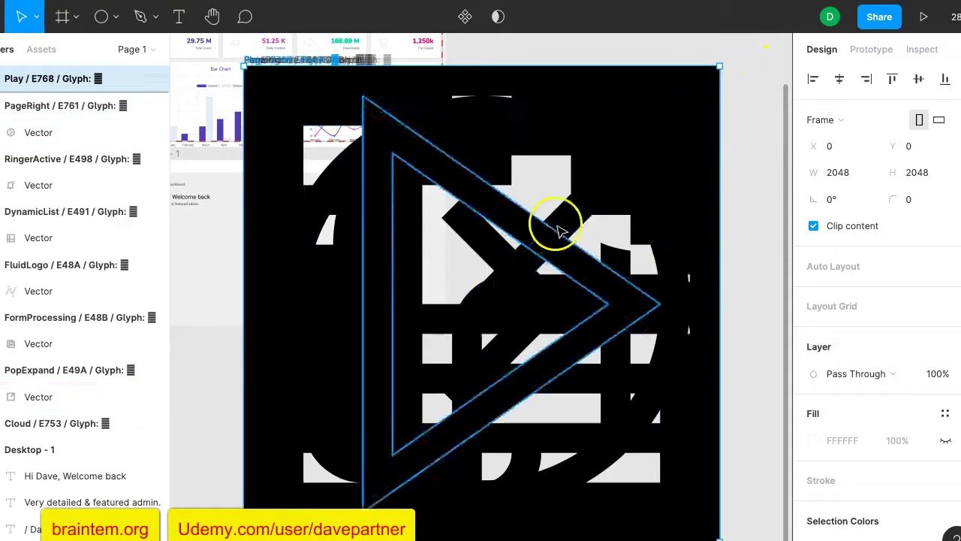
Step: Select the vectors of the inserted icons together and set their width and height to 16
{"action": "left_click_drag", "start_coordinate": [741, 305], "coordinate": [530, 373]}
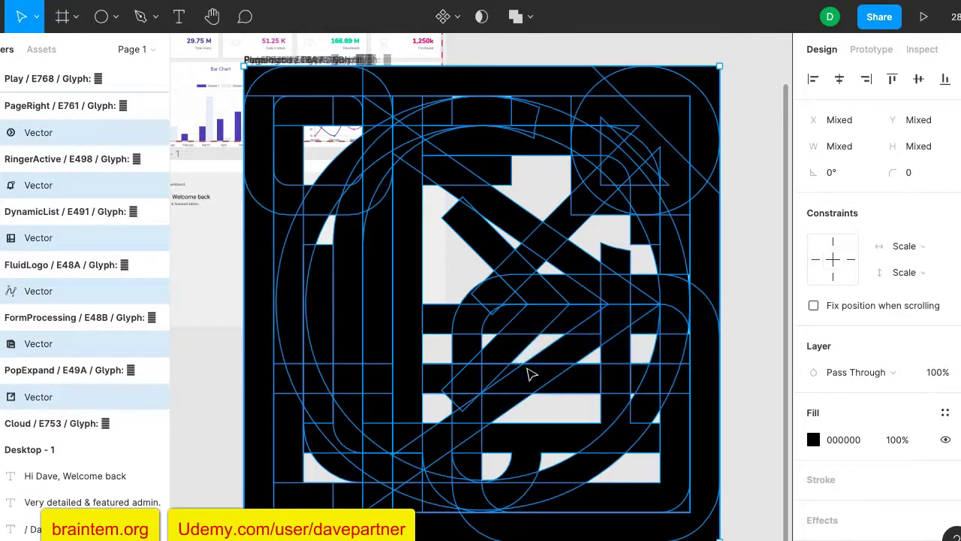
{"action": "left_click", "coordinate": [844, 147]}
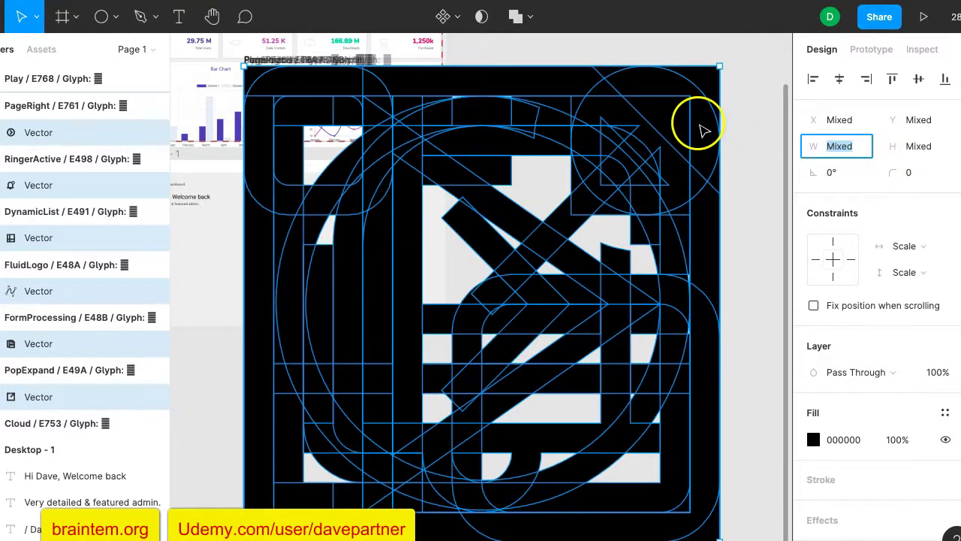
{"action": "scroll", "coordinate": [744, 117], "scroll_direction": "up", "scroll_amount": 1}
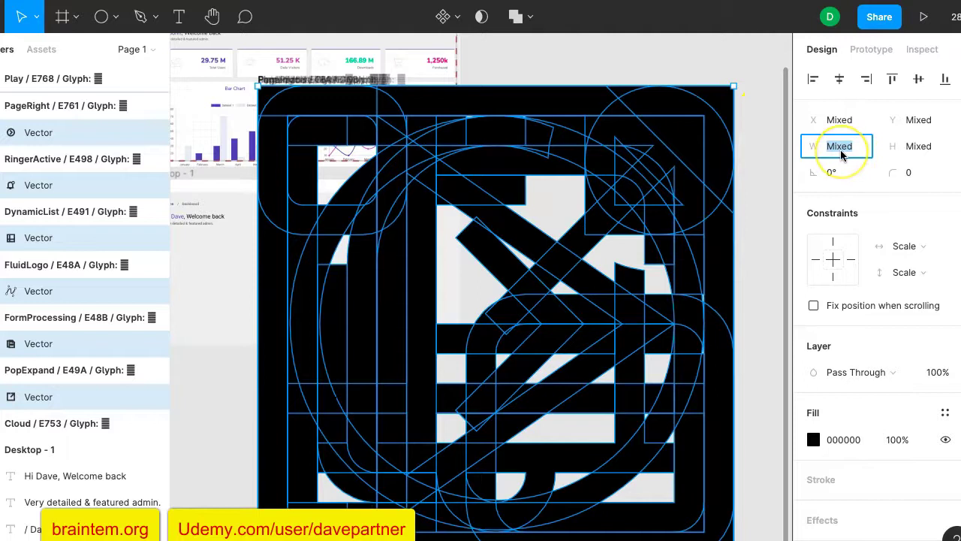
{"action": "type", "text": "16"}
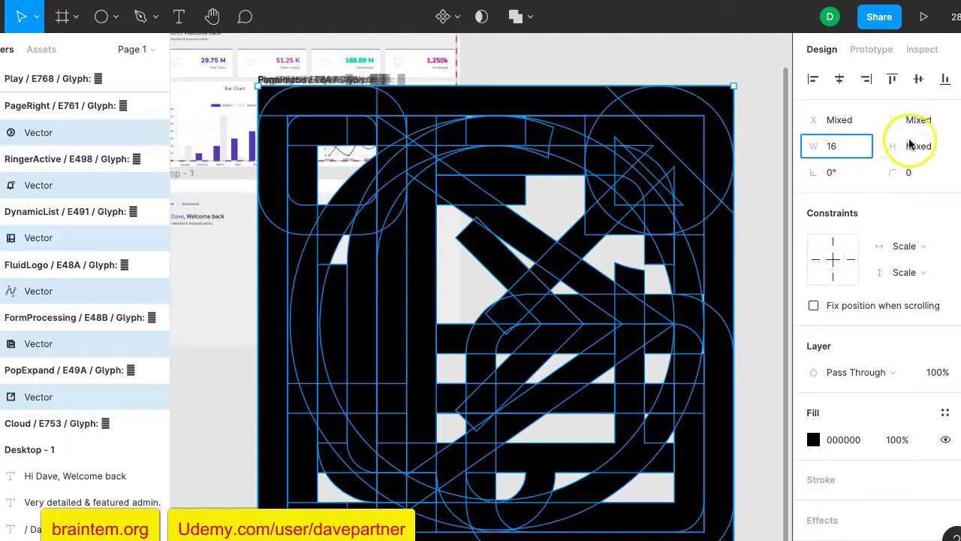
{"action": "left_click", "coordinate": [922, 150]}
{"action": "type", "text": "1"}
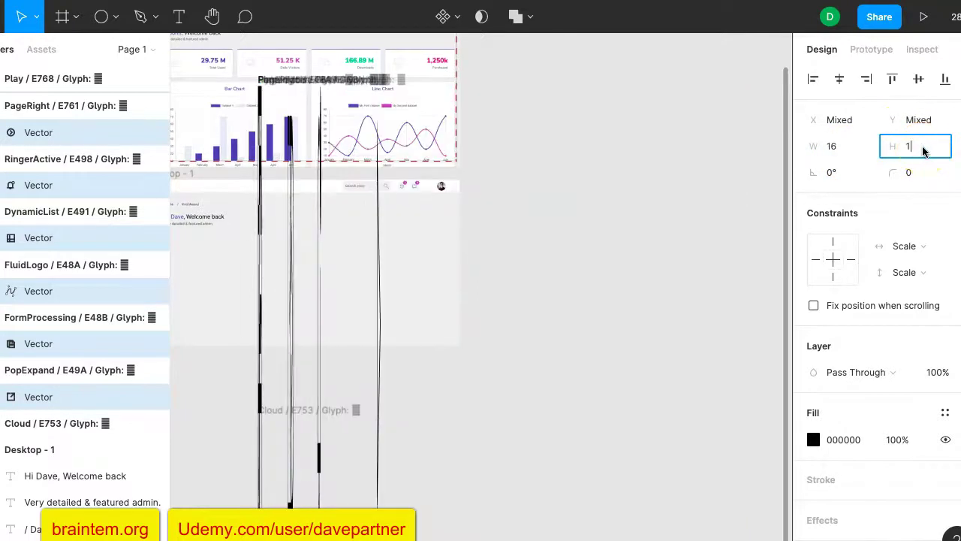
{"action": "type", "text": "6"}
{"action": "left_click", "coordinate": [665, 219]}
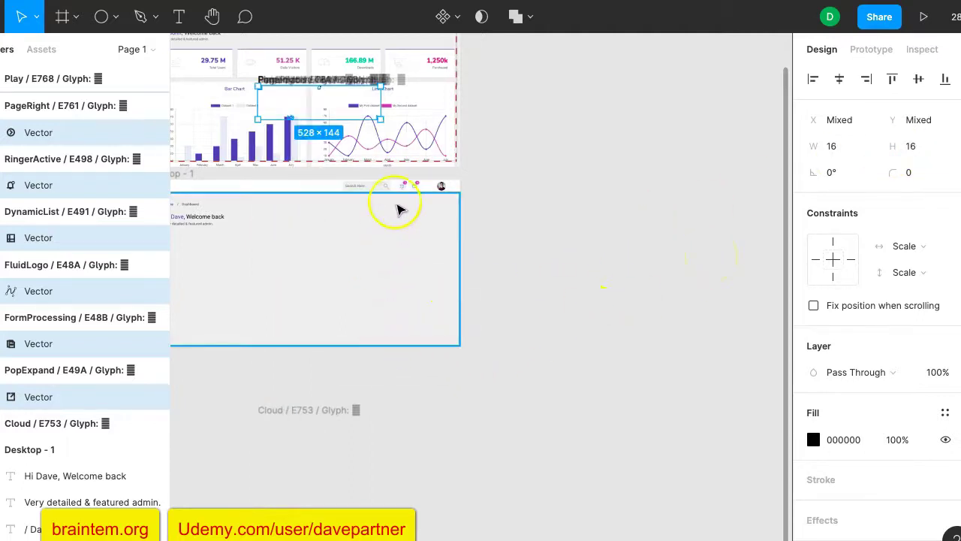
Step: Move the selected icon vectors into the Desktop - 1 frame, starting at the white sidebar below the subtitle
{"action": "left_click_drag", "start_coordinate": [347, 107], "coordinate": [337, 248]}
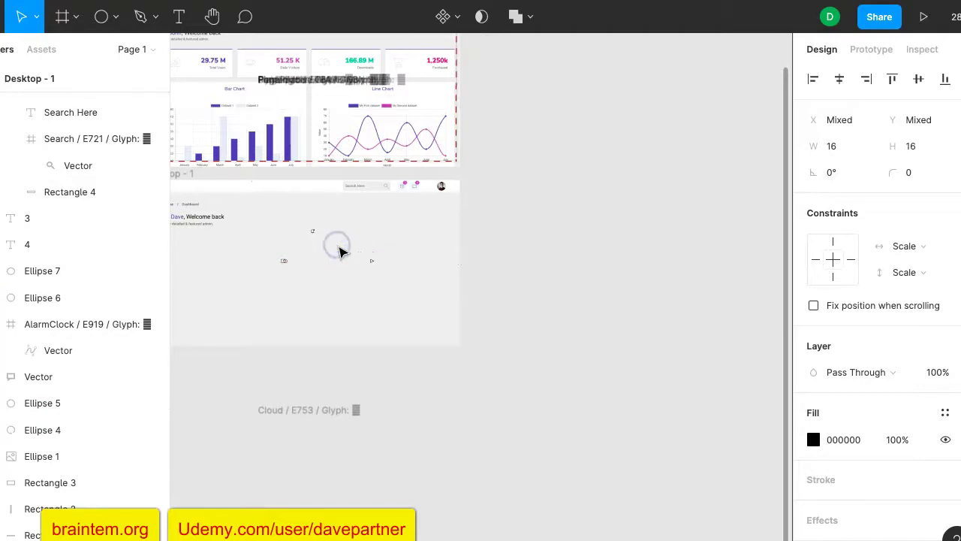
{"action": "scroll", "coordinate": [315, 344], "scroll_direction": "left", "scroll_amount": 3}
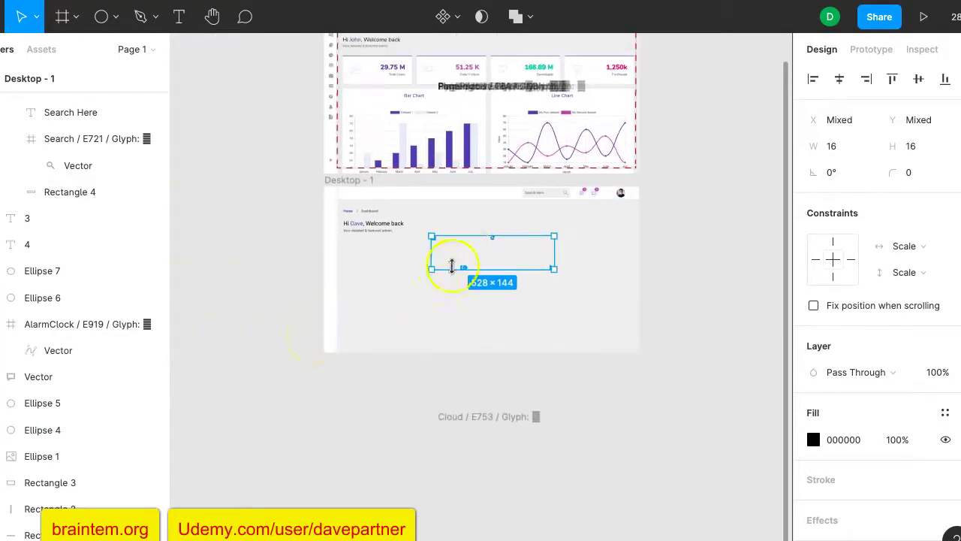
{"action": "left_click_drag", "start_coordinate": [468, 258], "coordinate": [370, 257]}
Step: Set the width and height of the selected icon vectors to 40
{"action": "left_click", "coordinate": [844, 150]}
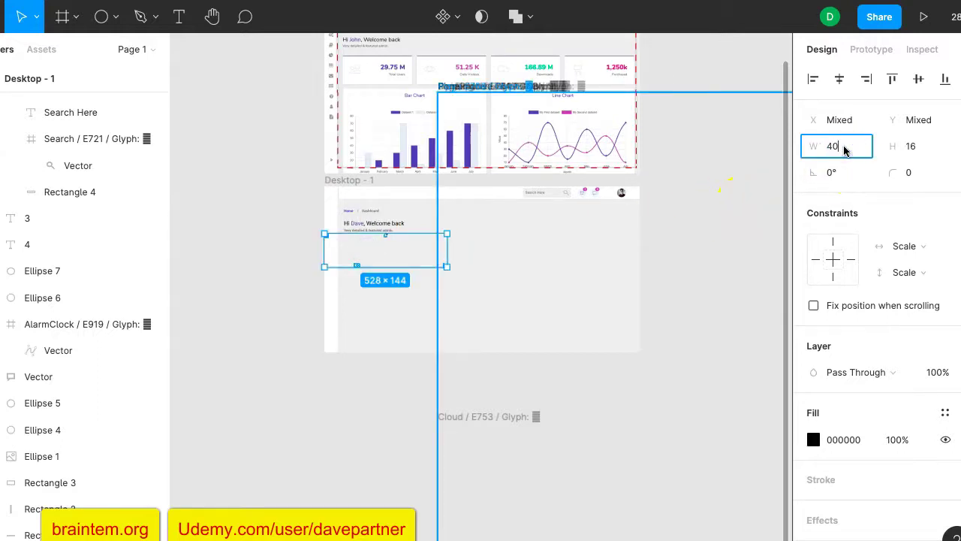
{"action": "left_click", "coordinate": [928, 148]}
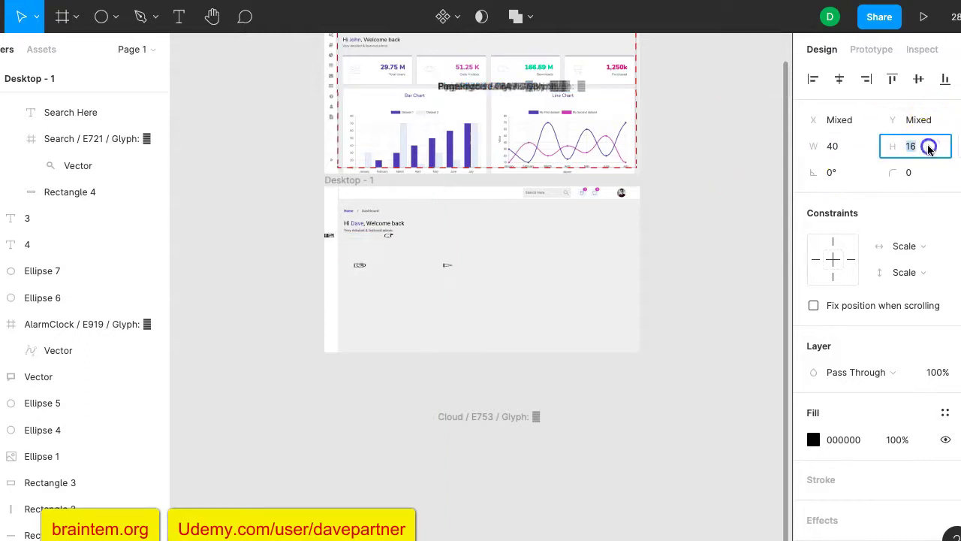
{"action": "type", "text": "40"}
{"action": "key", "text": "Return"}
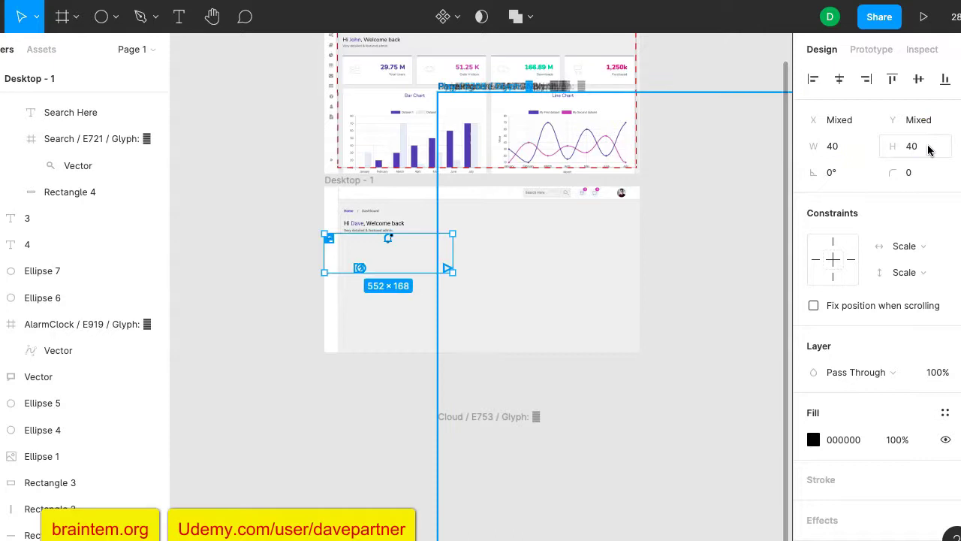
Step: Shift the icons together slightly down and right, clear of the subtitle, and deselect them
{"action": "scroll", "coordinate": [293, 289], "scroll_direction": "up", "scroll_amount": 5}
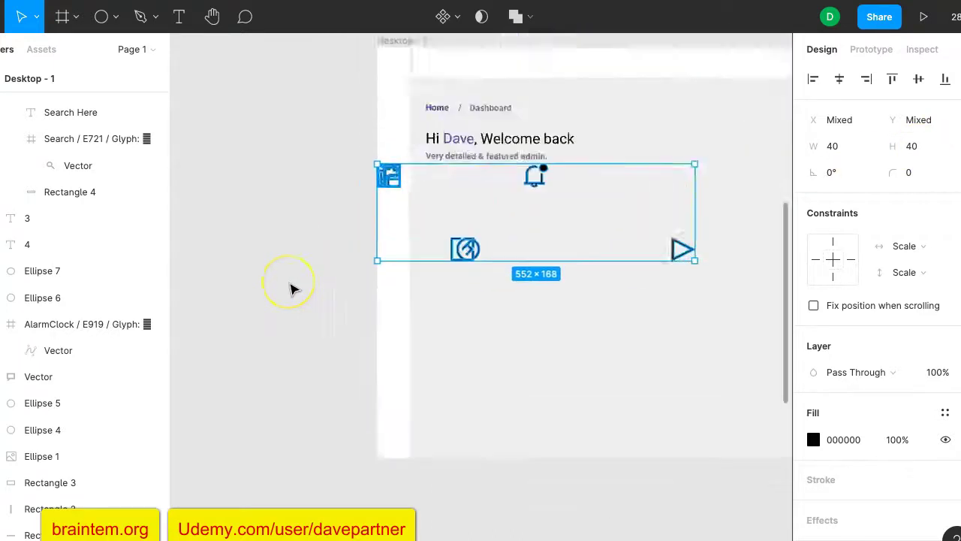
{"action": "scroll", "coordinate": [293, 289], "scroll_direction": "up", "scroll_amount": 1}
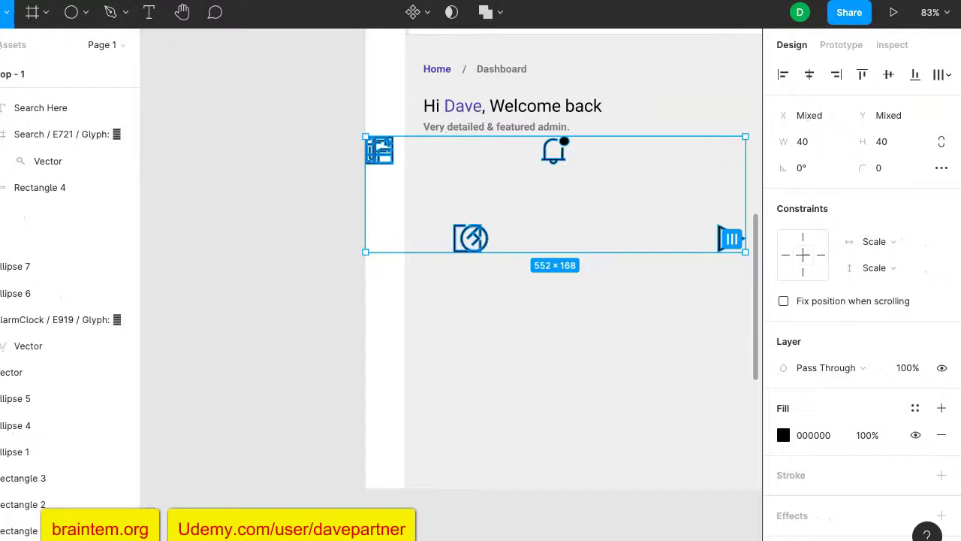
{"action": "mouse_move", "coordinate": [383, 155]}
{"action": "left_mouse_down"}
{"action": "mouse_move", "coordinate": [383, 178]}
{"action": "mouse_move", "coordinate": [381, 161]}
{"action": "left_mouse_up"}
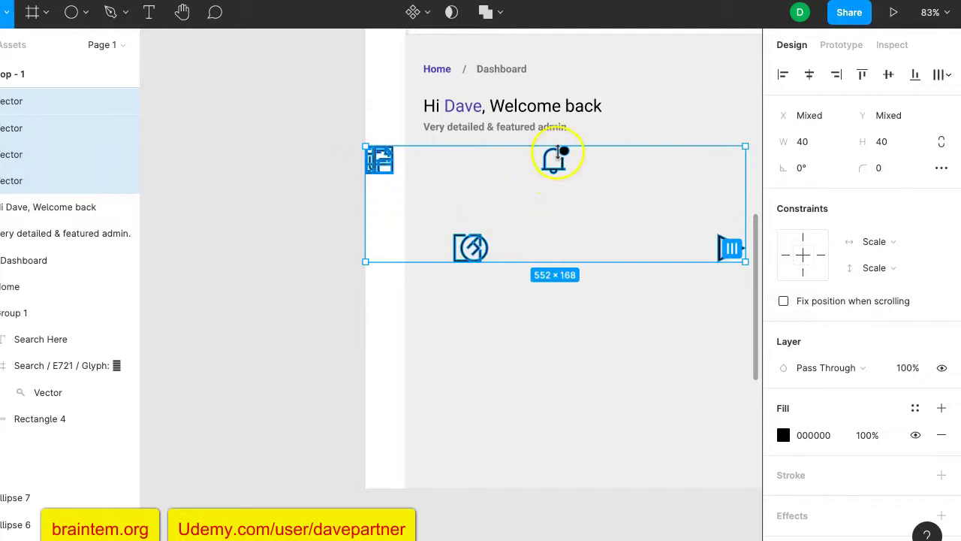
{"action": "left_click_drag", "start_coordinate": [555, 167], "coordinate": [576, 169]}
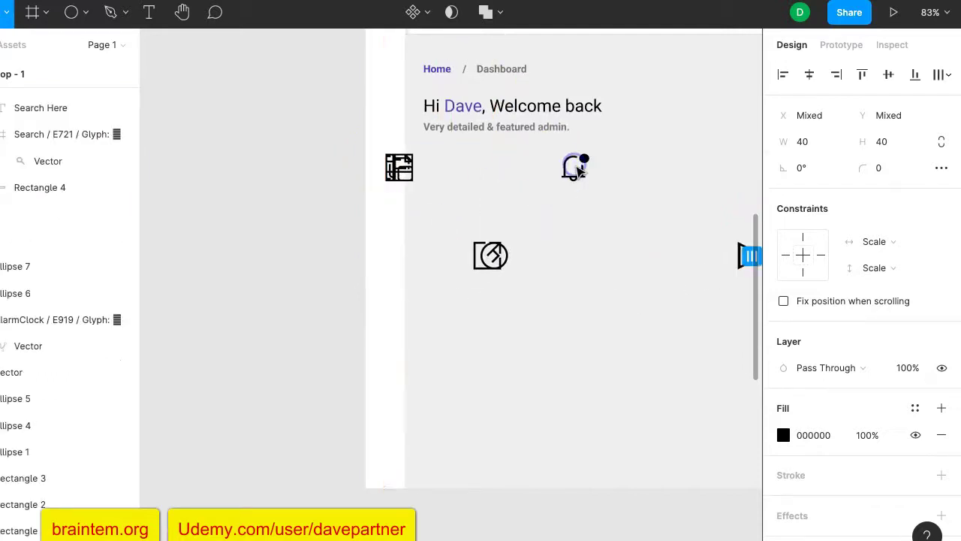
{"action": "left_click", "coordinate": [292, 206]}
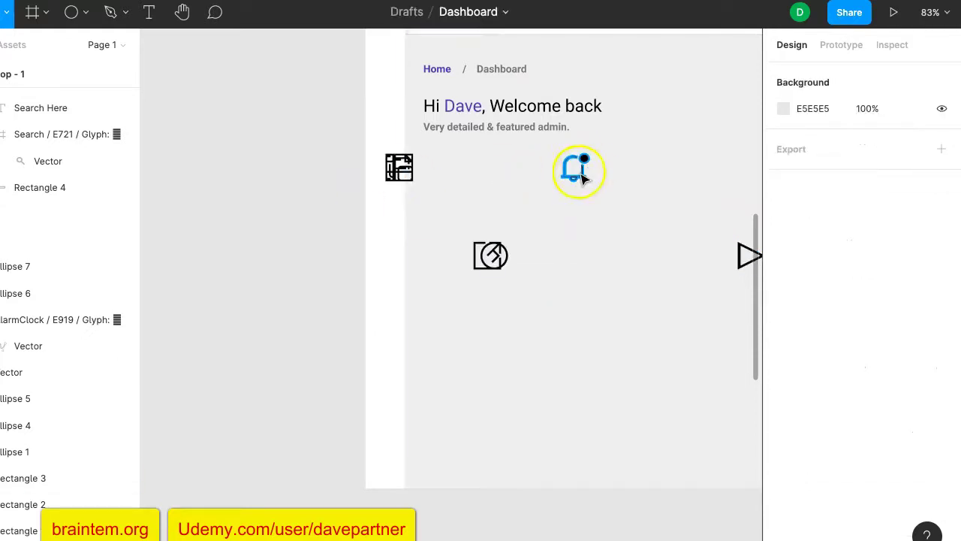
{"action": "left_click_drag", "start_coordinate": [497, 196], "coordinate": [493, 256]}
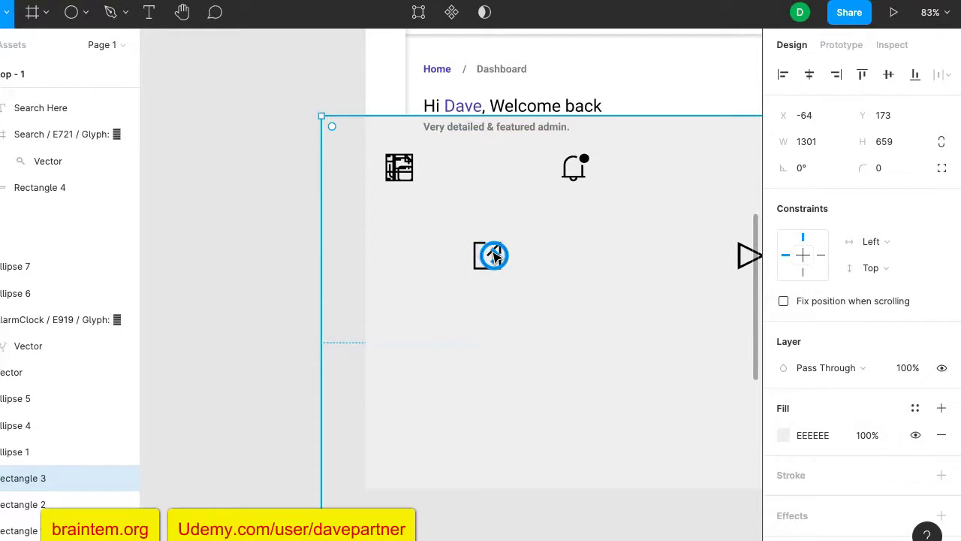
{"action": "key", "text": "Escape"}
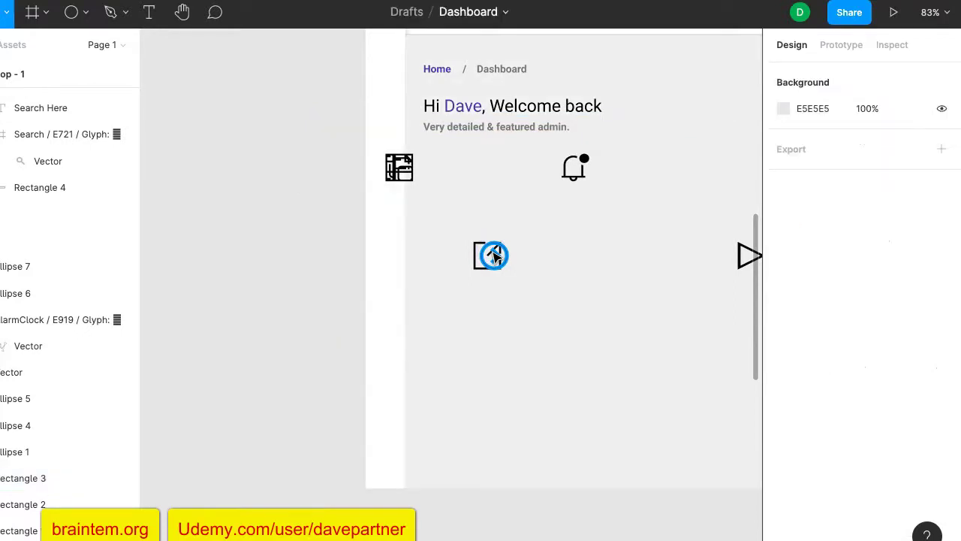
Step: Move the bell, pop-out arrow and circled chevron icons into the white sidebar, with the chevron above the bell and the pop-out below it
{"action": "left_click_drag", "start_coordinate": [573, 173], "coordinate": [389, 253]}
{"action": "left_click_drag", "start_coordinate": [493, 259], "coordinate": [394, 313]}
{"action": "left_click_drag", "start_coordinate": [494, 259], "coordinate": [444, 242]}
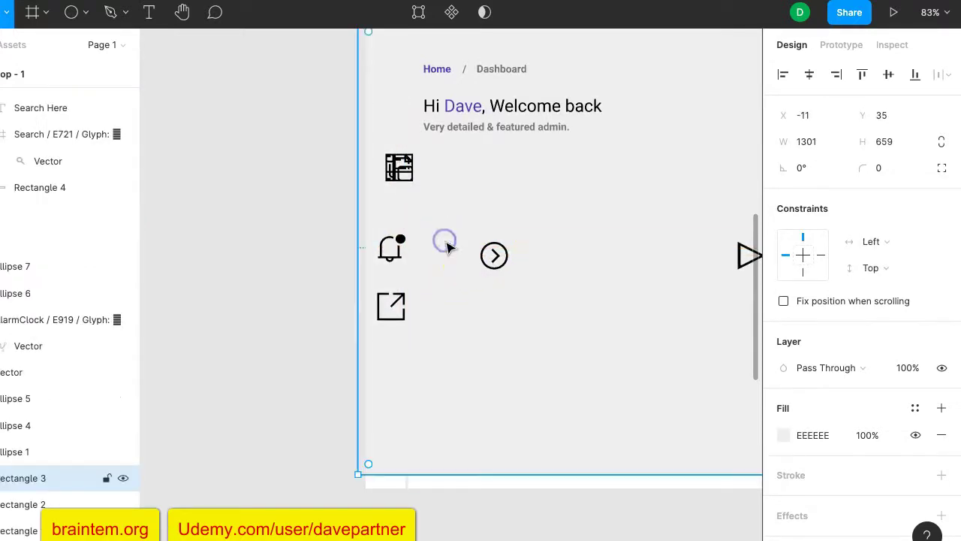
{"action": "key", "text": "ctrl+z"}
{"action": "left_click", "coordinate": [493, 255]}
{"action": "left_click_drag", "start_coordinate": [496, 258], "coordinate": [386, 210]}
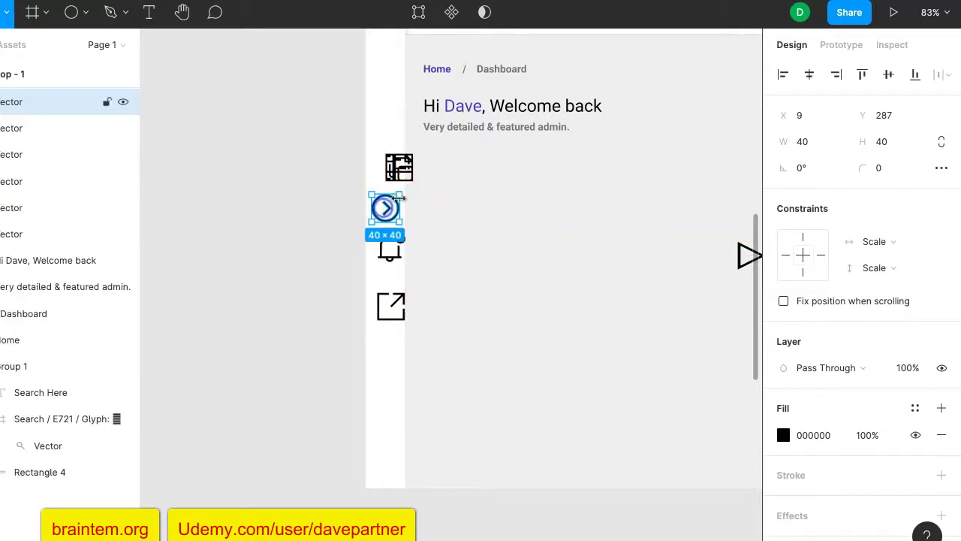
Step: Separate the stacked icons in the sidebar, placing the linked-squares icon uppermost, the layout grid below it and the document icon above the chevron
{"action": "left_click_drag", "start_coordinate": [410, 178], "coordinate": [398, 115]}
{"action": "left_click_drag", "start_coordinate": [398, 171], "coordinate": [385, 61]}
{"action": "left_click_drag", "start_coordinate": [403, 164], "coordinate": [385, 162]}
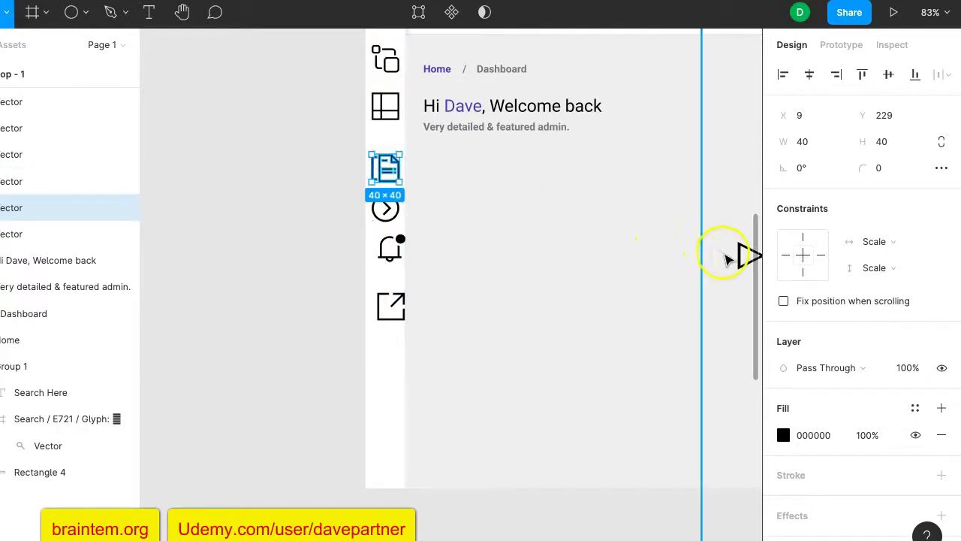
Step: Delete the leftover empty icon frames E768 and E761 covering the dashboard
{"action": "left_click", "coordinate": [715, 307]}
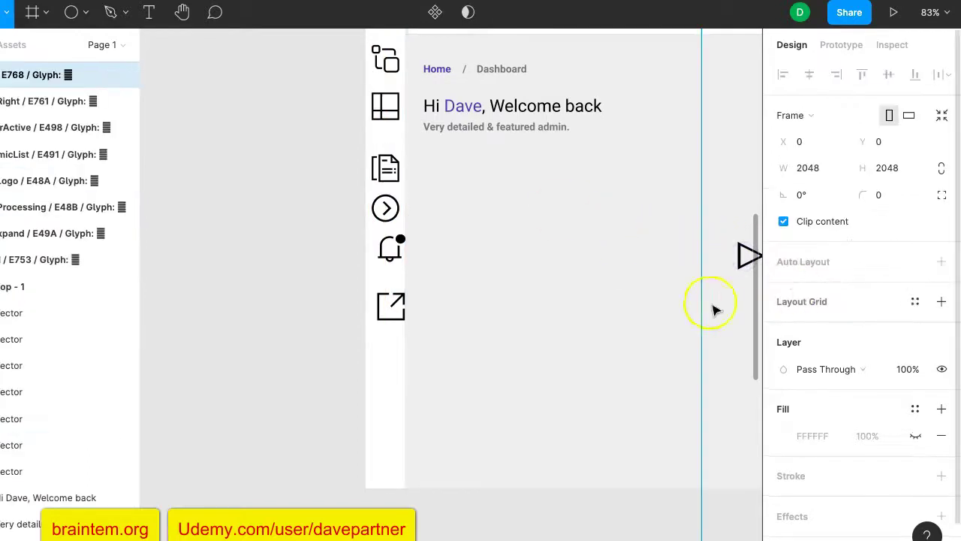
{"action": "scroll", "coordinate": [668, 303], "scroll_direction": "right", "scroll_amount": 3}
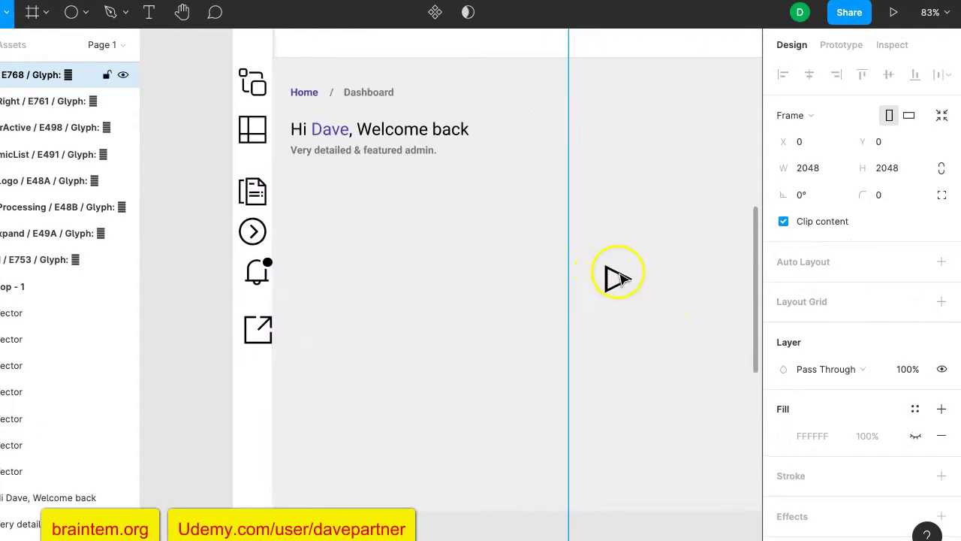
{"action": "scroll", "coordinate": [611, 356], "scroll_direction": "right", "scroll_amount": 4}
{"action": "scroll", "coordinate": [611, 356], "scroll_direction": "up", "scroll_amount": 2}
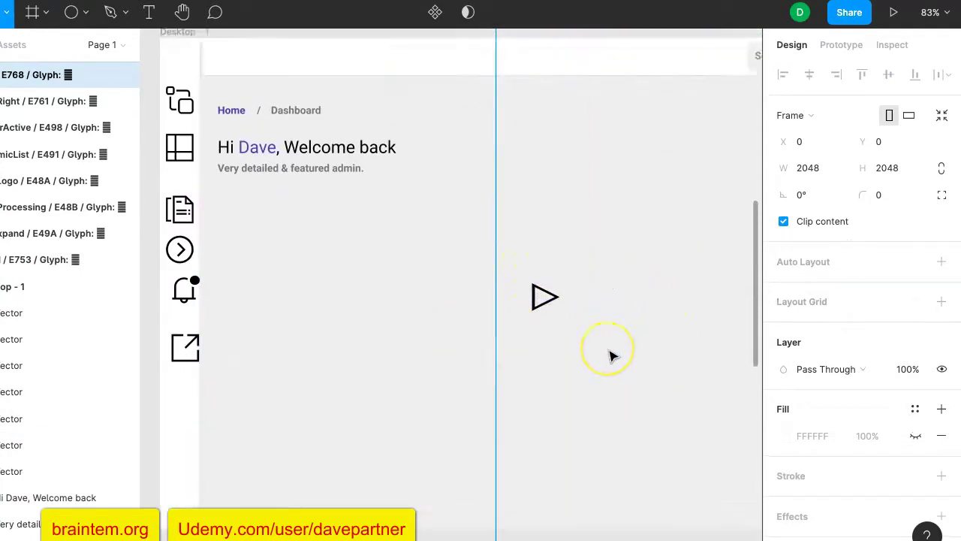
{"action": "scroll", "coordinate": [611, 356], "scroll_direction": "right", "scroll_amount": 3}
{"action": "scroll", "coordinate": [611, 356], "scroll_direction": "up", "scroll_amount": 2}
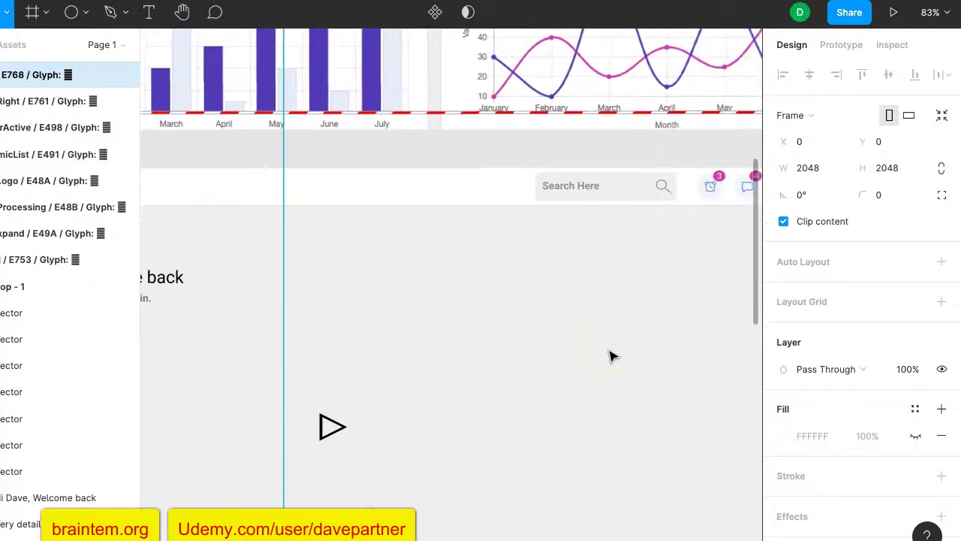
{"action": "key", "text": "Delete"}
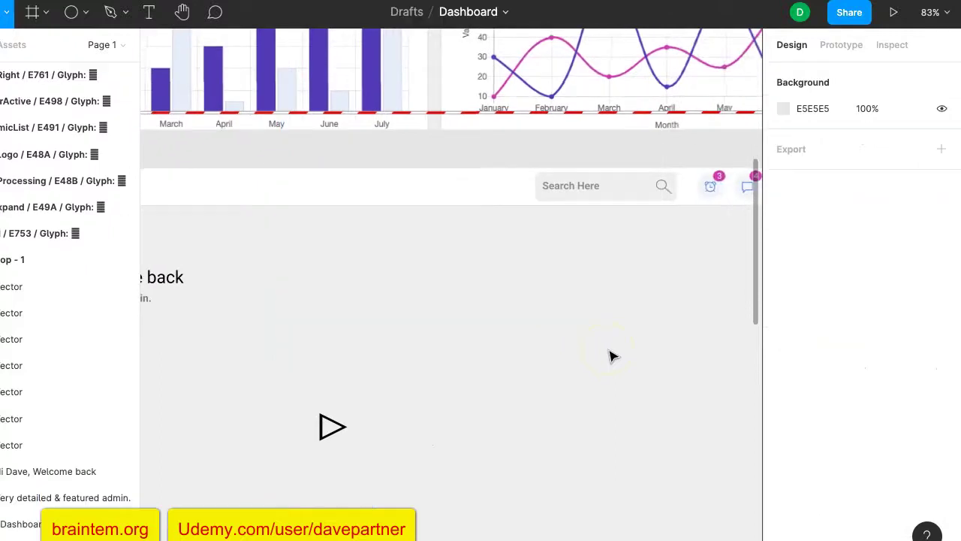
{"action": "left_click", "coordinate": [358, 452]}
{"action": "key", "text": "Delete"}
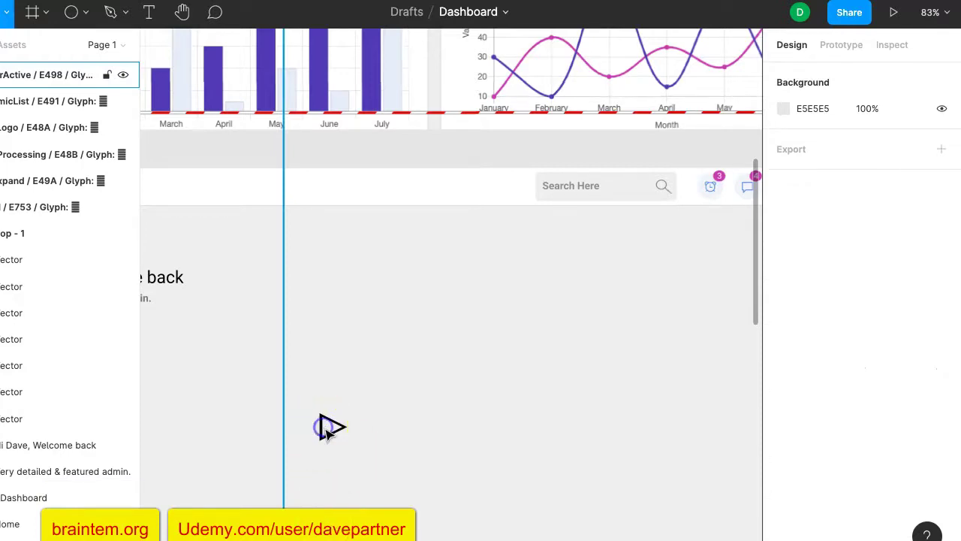
Step: Delete the remaining overlapping empty icon frames E498, E491, E48A, E48B and E49A, keeping Cloud / E753
{"action": "left_click", "coordinate": [326, 431]}
{"action": "scroll", "coordinate": [275, 425], "scroll_direction": "down", "scroll_amount": 5}
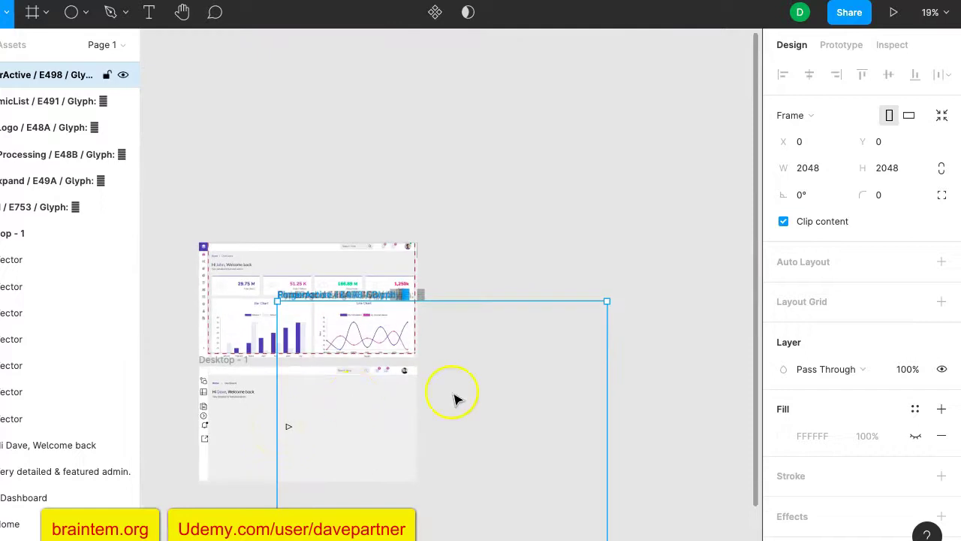
{"action": "scroll", "coordinate": [457, 397], "scroll_direction": "down", "scroll_amount": 4}
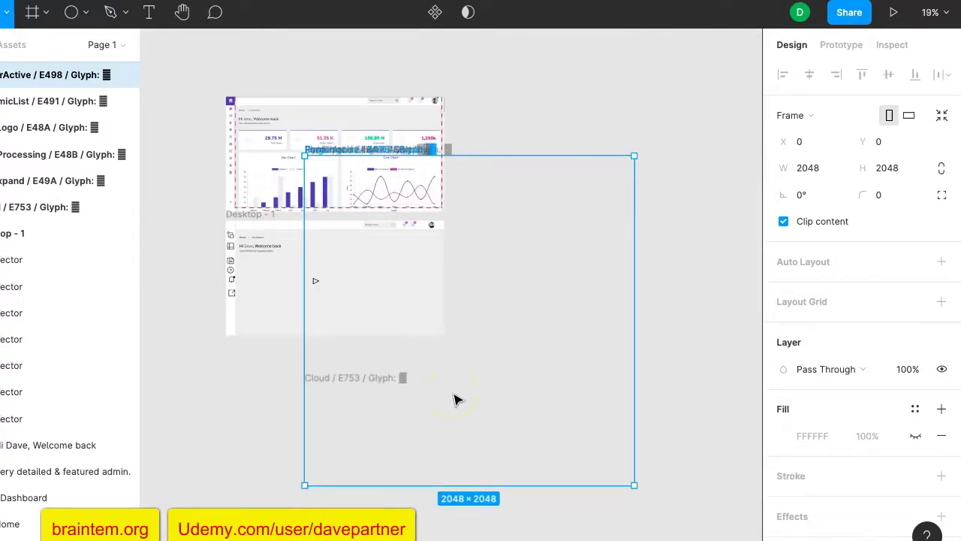
{"action": "left_click", "coordinate": [457, 397]}
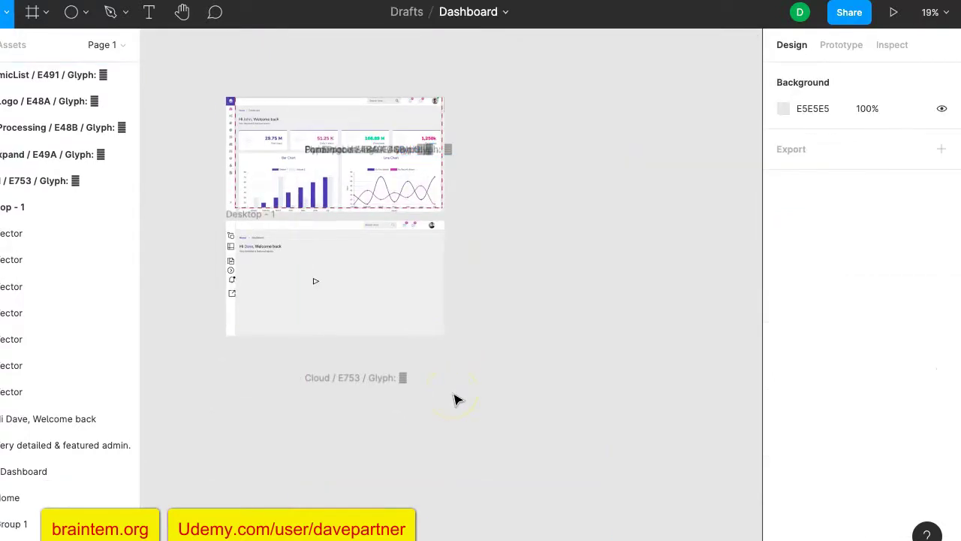
{"action": "left_click", "coordinate": [556, 430]}
{"action": "key", "text": "Delete"}
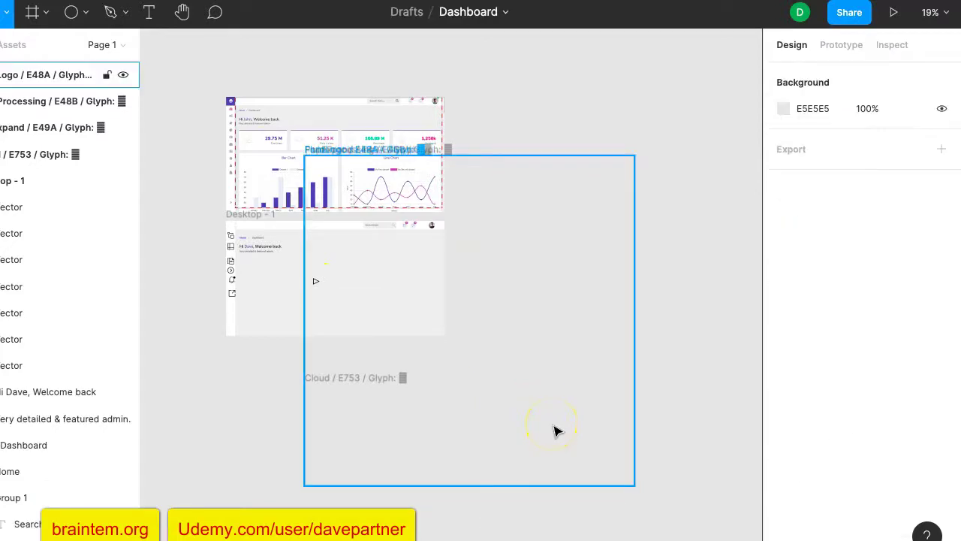
{"action": "left_click", "coordinate": [555, 430]}
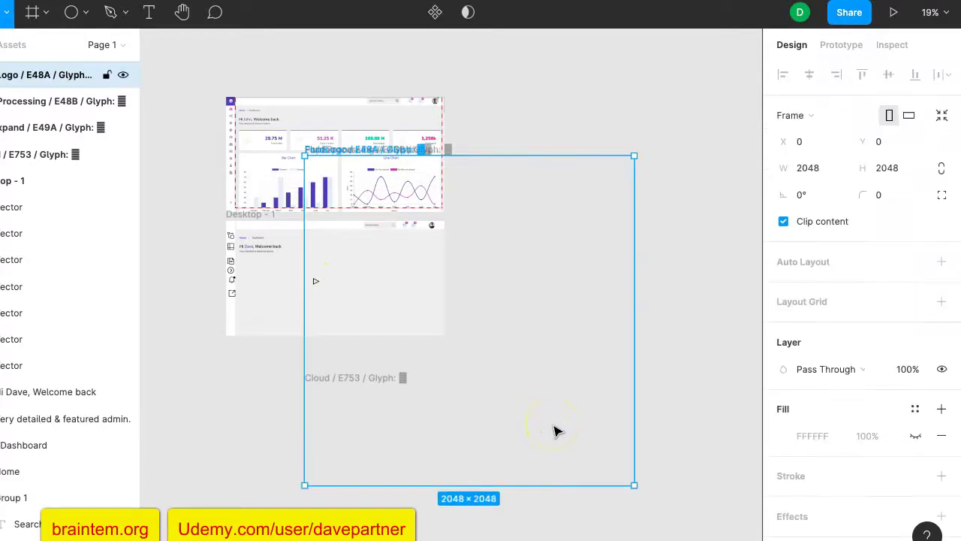
{"action": "key", "text": "Delete"}
{"action": "left_click", "coordinate": [556, 430]}
{"action": "key", "text": "Delete"}
{"action": "left_click", "coordinate": [555, 431]}
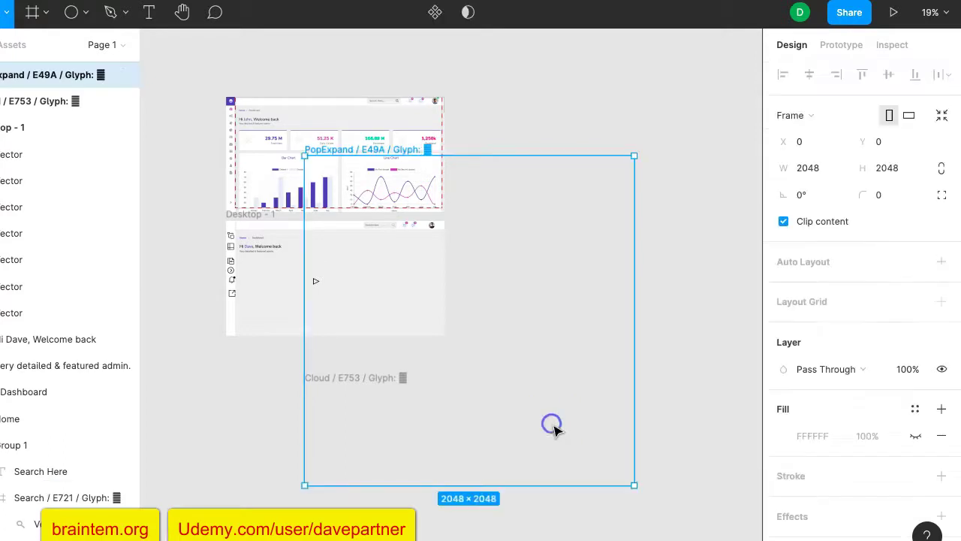
{"action": "key", "text": "Delete"}
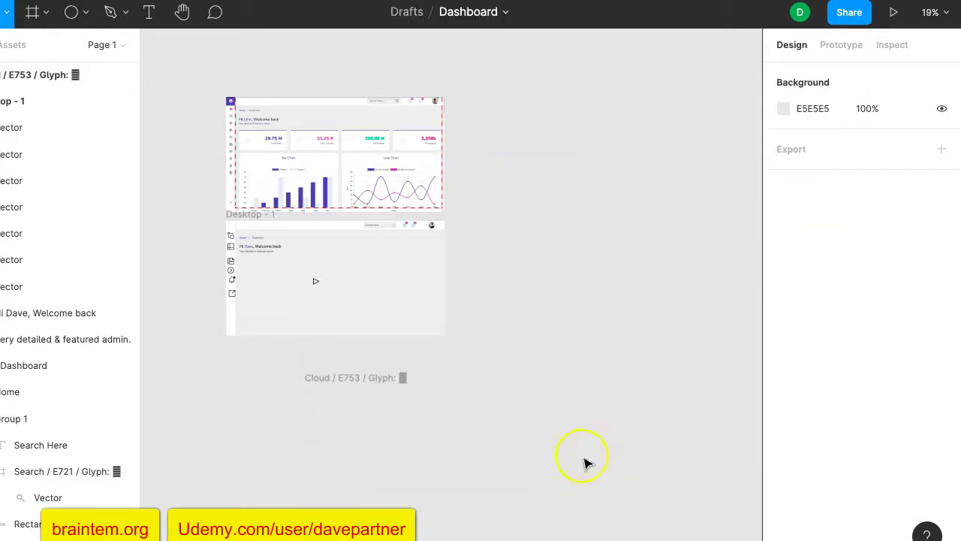
Step: Move the triangular play icon into the sidebar below the pop-out arrow icon, at X 9, Y 515
{"action": "scroll", "coordinate": [281, 279], "scroll_direction": "up", "scroll_amount": 6}
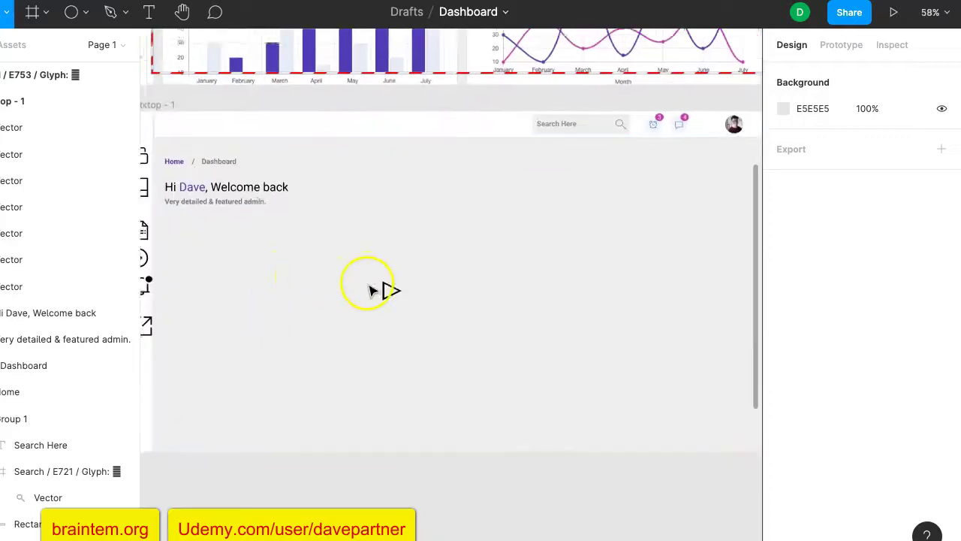
{"action": "scroll", "coordinate": [370, 289], "scroll_direction": "left", "scroll_amount": 3}
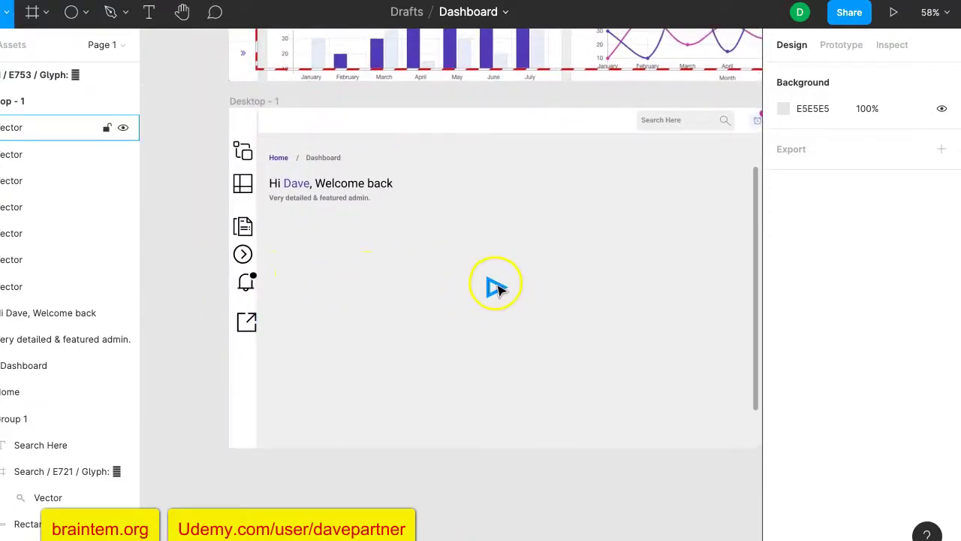
{"action": "left_click_drag", "start_coordinate": [496, 288], "coordinate": [246, 361]}
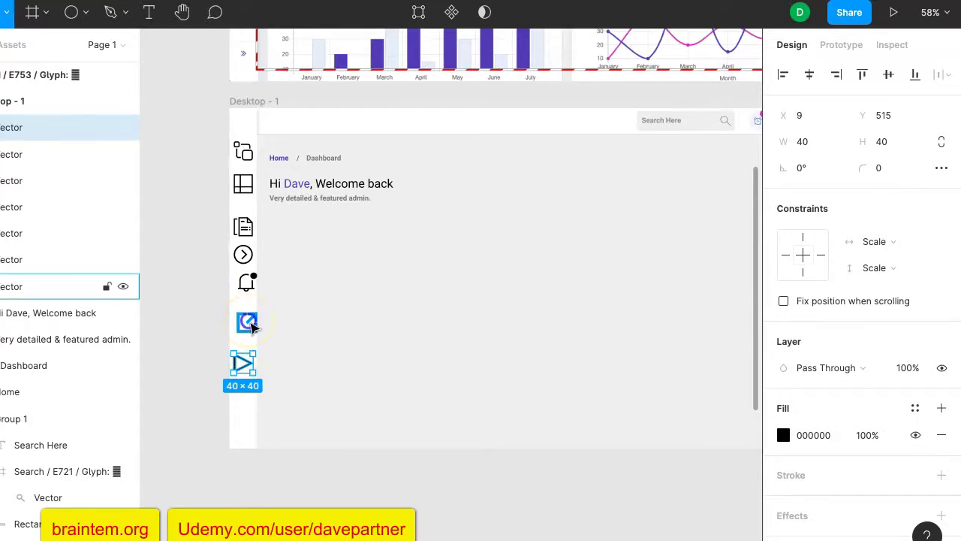
Step: Select all seven sidebar icons together and align their left edges
{"action": "left_click", "coordinate": [251, 325], "text": "shift"}
{"action": "left_click", "coordinate": [249, 282], "text": "shift"}
{"action": "left_click", "coordinate": [250, 263], "text": "shift"}
{"action": "left_click", "coordinate": [245, 225], "text": "shift"}
{"action": "left_click", "coordinate": [245, 184], "text": "shift"}
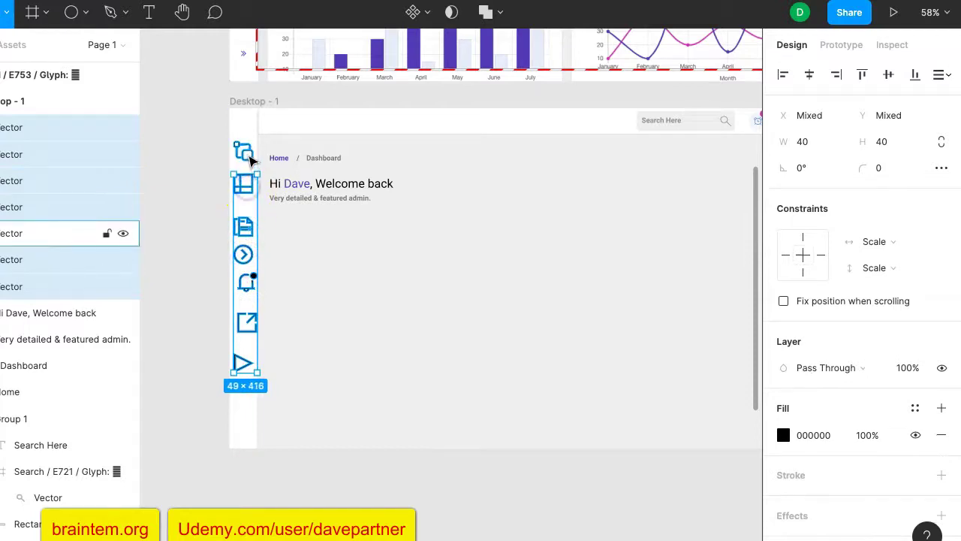
{"action": "left_click", "coordinate": [252, 160], "text": "shift"}
{"action": "left_click", "coordinate": [782, 75]}
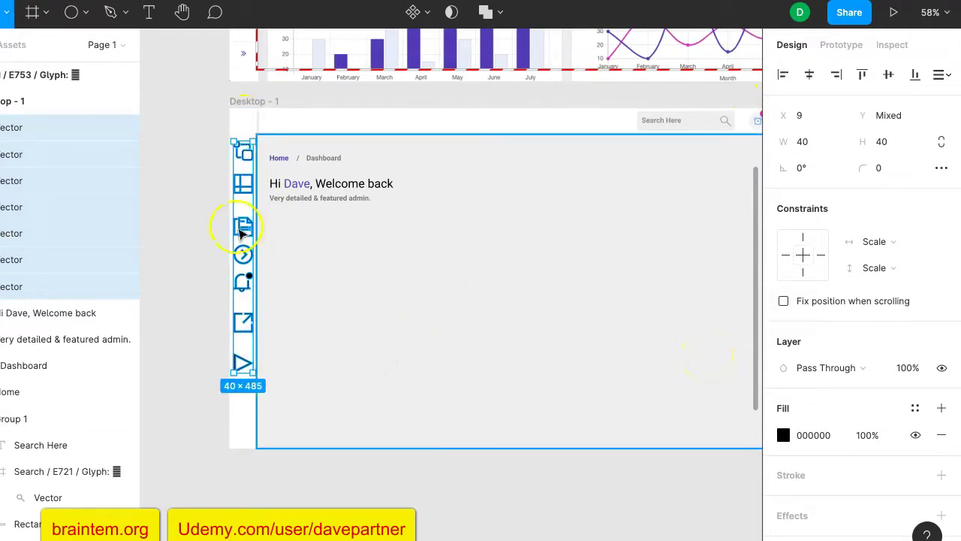
Step: Compare with the reference sidebar and set the width and height of the selected icons to 25
{"action": "scroll", "coordinate": [215, 209], "scroll_direction": "up", "scroll_amount": 5}
{"action": "scroll", "coordinate": [215, 213], "scroll_direction": "up", "scroll_amount": 2}
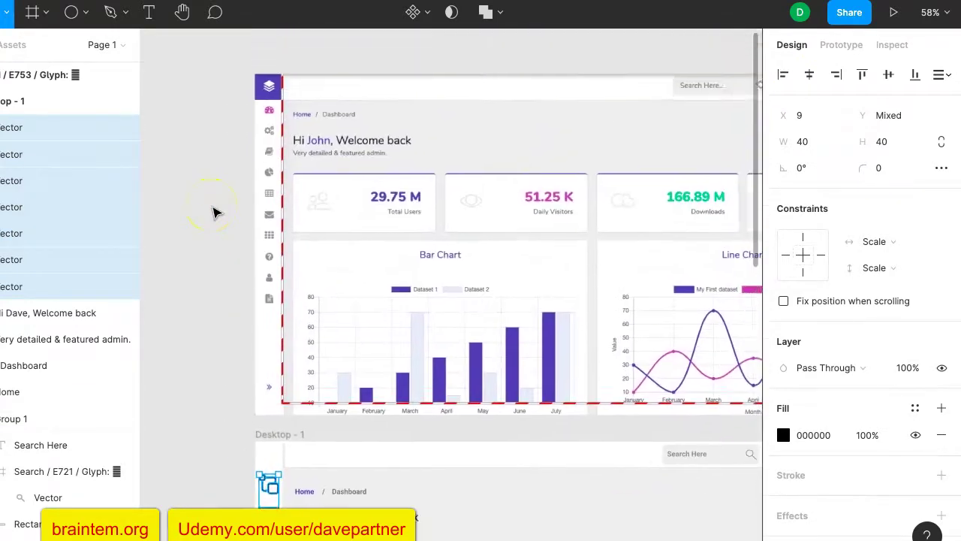
{"action": "scroll", "coordinate": [215, 212], "scroll_direction": "down", "scroll_amount": 6}
{"action": "left_click", "coordinate": [806, 141]}
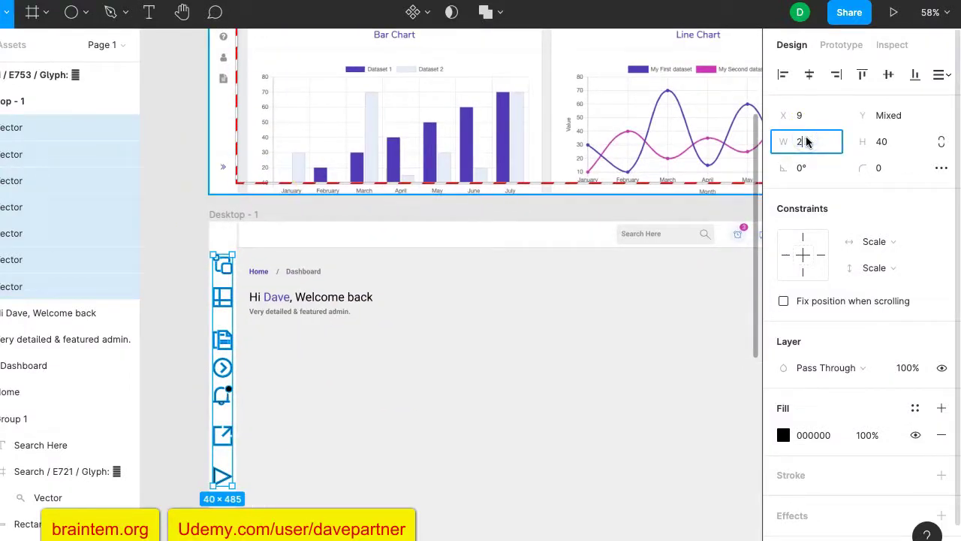
{"action": "key", "text": "Return"}
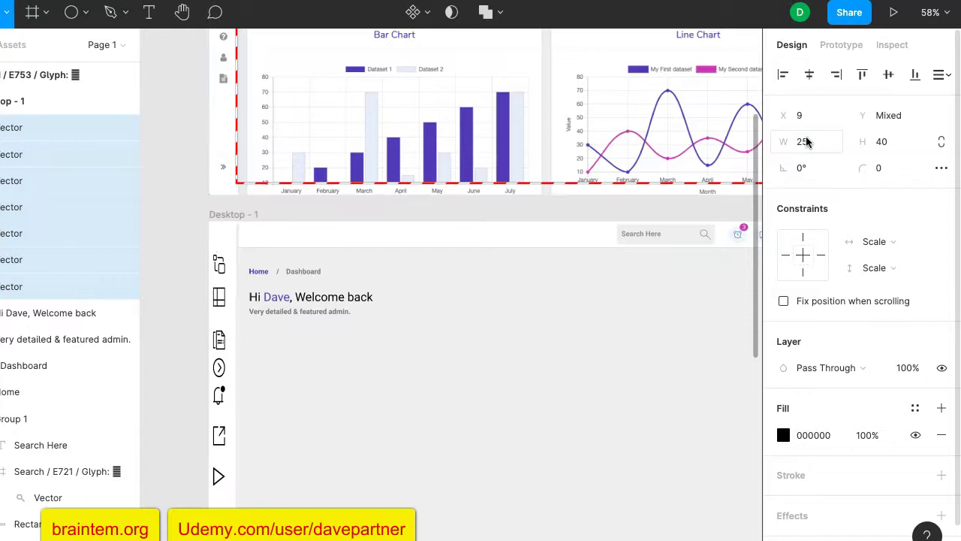
{"action": "left_click", "coordinate": [892, 141]}
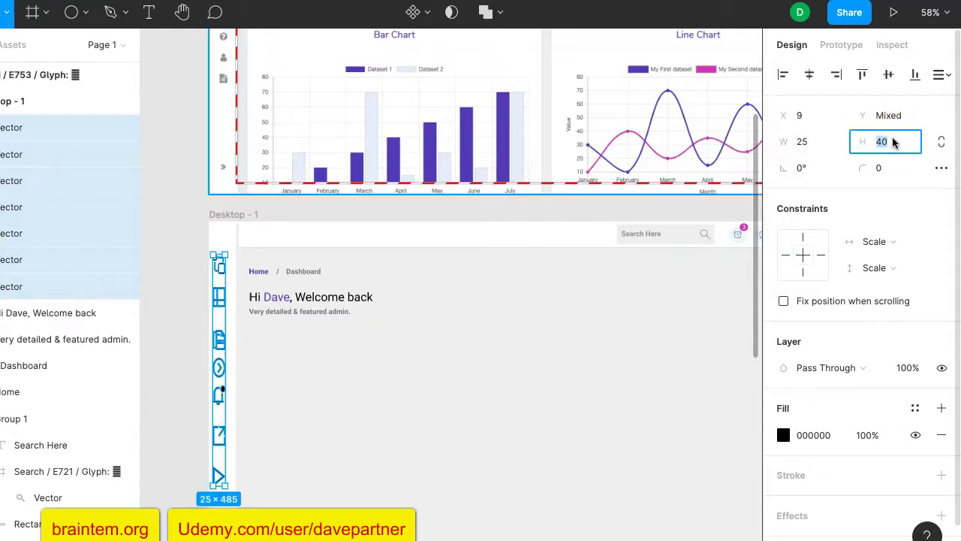
{"action": "type", "text": "25"}
{"action": "key", "text": "Return"}
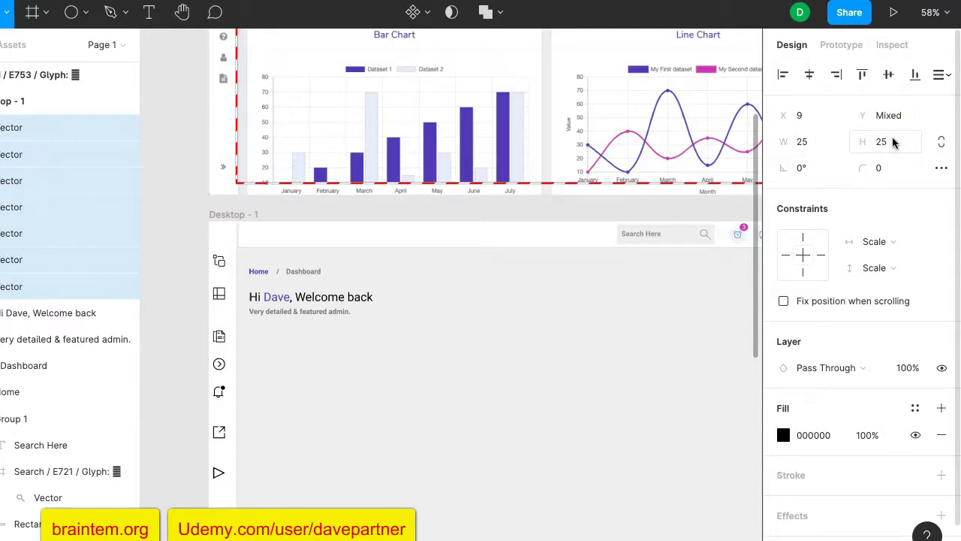
Step: Distribute the vertical spacing evenly between the selected sidebar icons
{"action": "scroll", "coordinate": [444, 208], "scroll_direction": "up", "scroll_amount": 5}
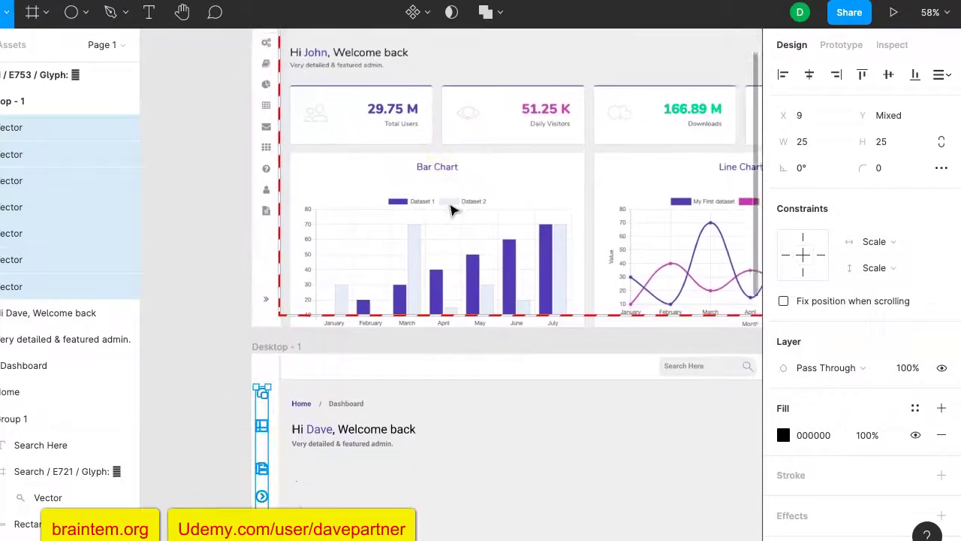
{"action": "scroll", "coordinate": [451, 210], "scroll_direction": "down", "scroll_amount": 3}
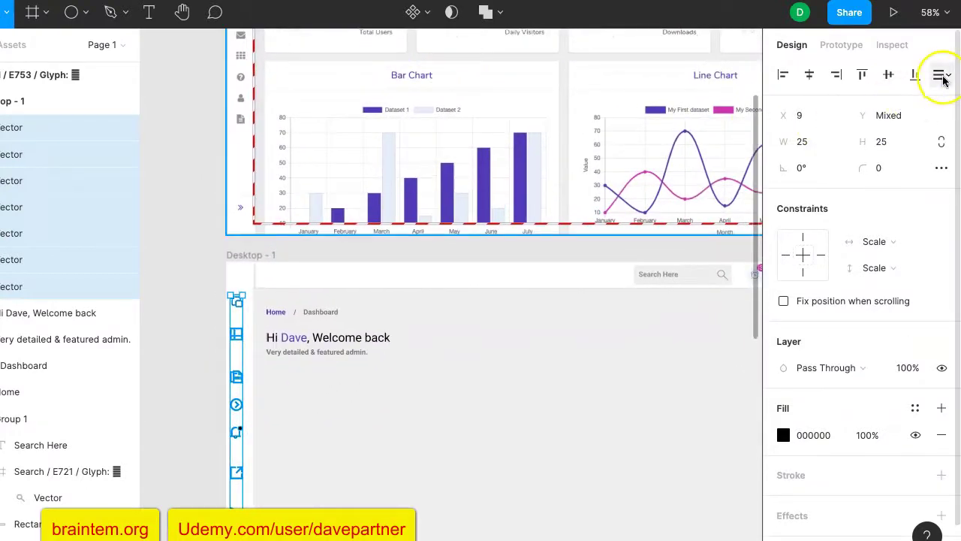
{"action": "left_click", "coordinate": [942, 75]}
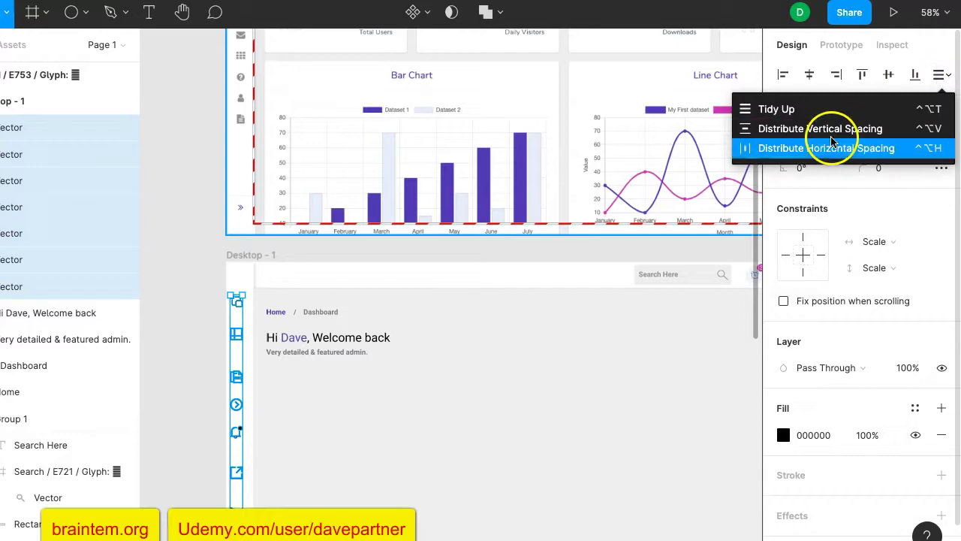
{"action": "left_click", "coordinate": [836, 129]}
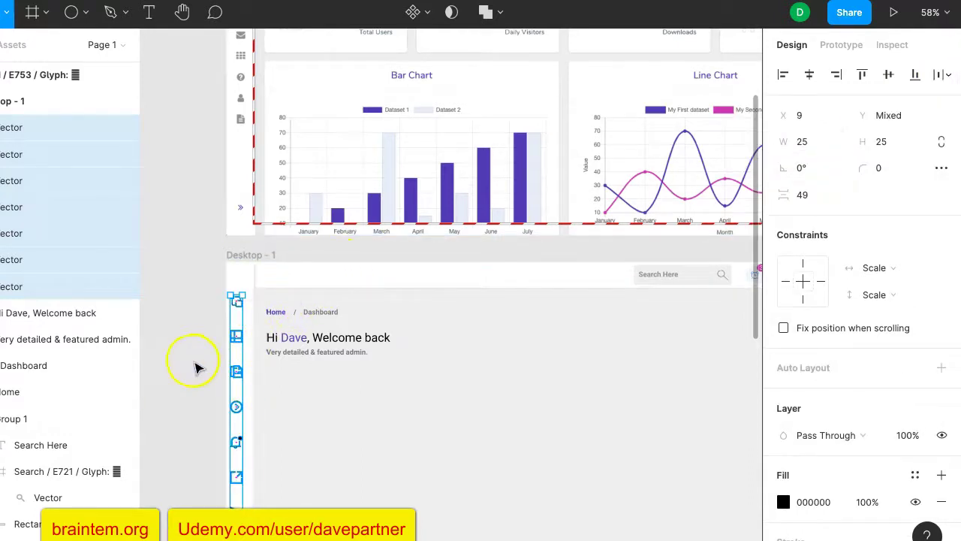
Step: Shift the icon column slightly up and right to X 17, centring it in the sidebar like the reference
{"action": "scroll", "coordinate": [166, 265], "scroll_direction": "up", "scroll_amount": 3}
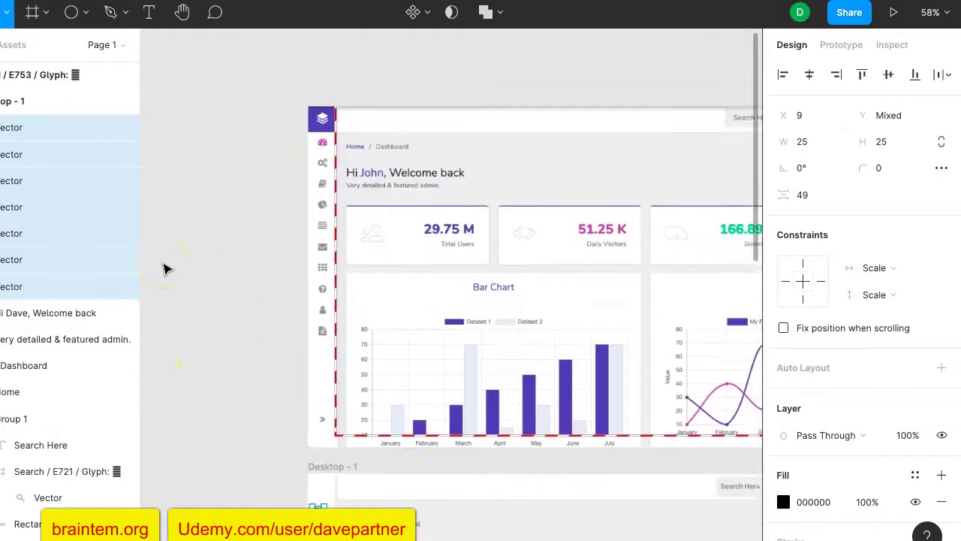
{"action": "scroll", "coordinate": [165, 269], "scroll_direction": "down", "scroll_amount": 3}
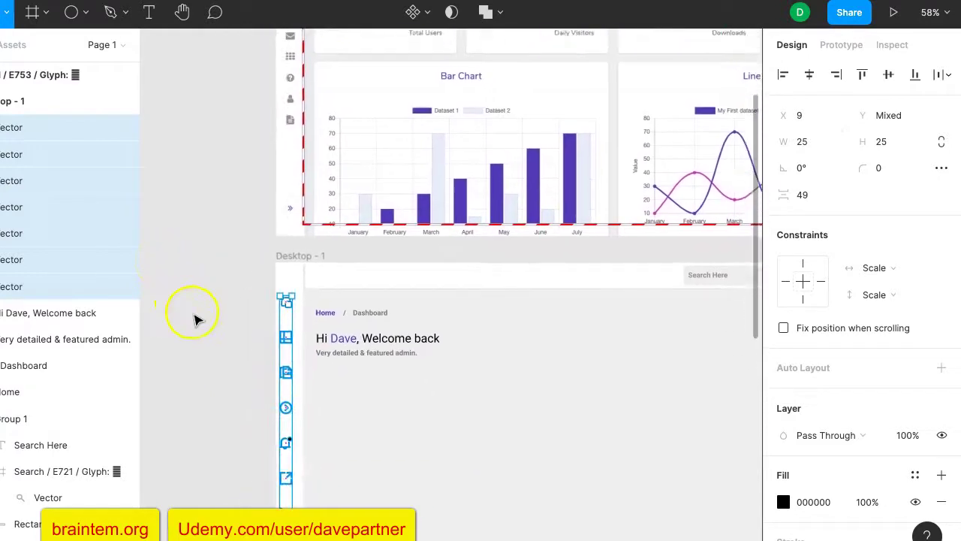
{"action": "scroll", "coordinate": [197, 221], "scroll_direction": "up", "scroll_amount": 5}
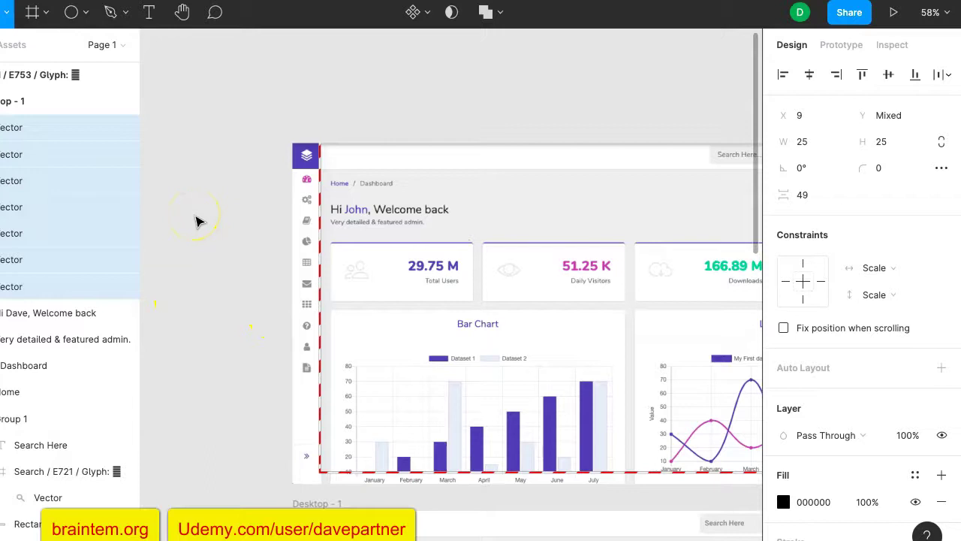
{"action": "scroll", "coordinate": [198, 218], "scroll_direction": "down", "scroll_amount": 4}
{"action": "scroll", "coordinate": [195, 217], "scroll_direction": "down", "scroll_amount": 2}
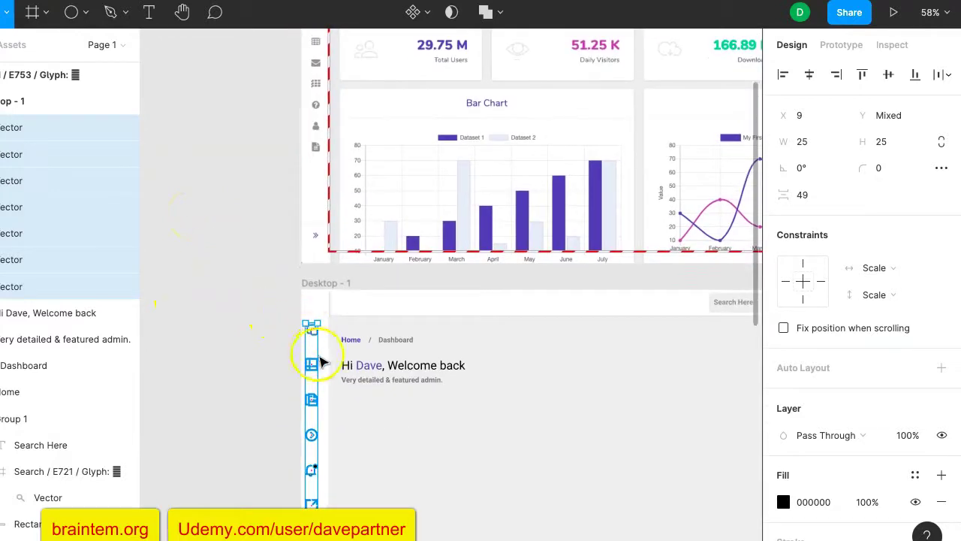
{"action": "left_click_drag", "start_coordinate": [321, 345], "coordinate": [316, 347]}
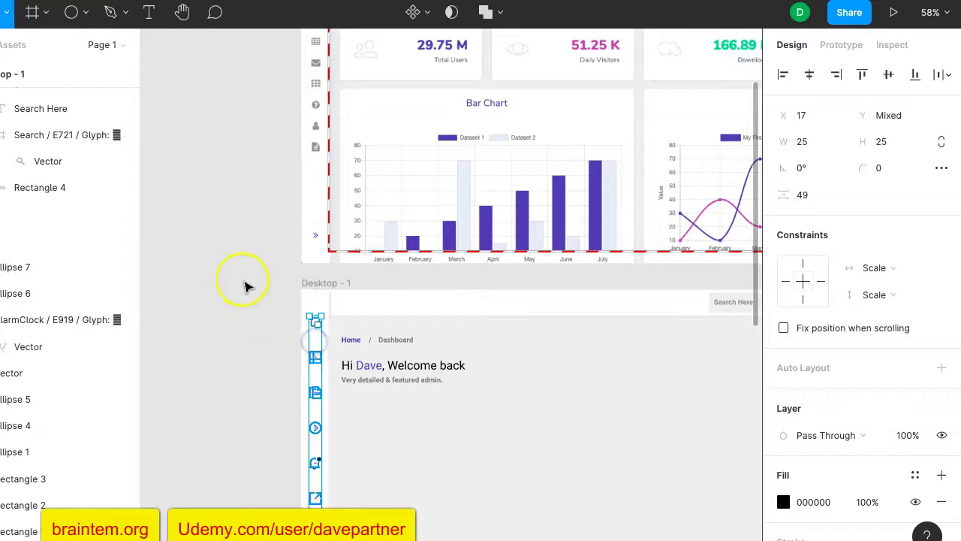
Step: Move the bottom sidebar icon up to Y 473 and the top sidebar icon down to Y 83
{"action": "scroll", "coordinate": [247, 279], "scroll_direction": "up", "scroll_amount": 3}
{"action": "scroll", "coordinate": [247, 287], "scroll_direction": "down", "scroll_amount": 3}
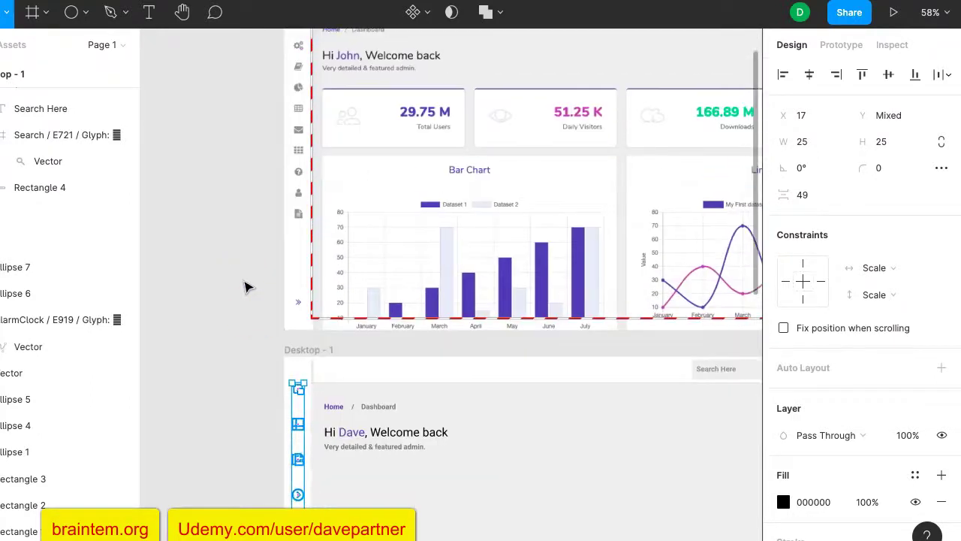
{"action": "scroll", "coordinate": [247, 286], "scroll_direction": "down", "scroll_amount": 3}
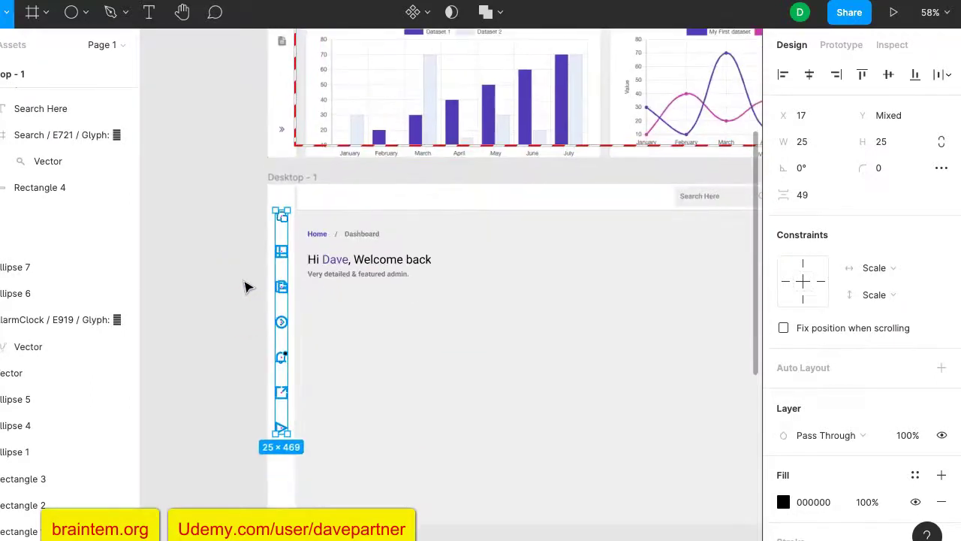
{"action": "left_click", "coordinate": [242, 309]}
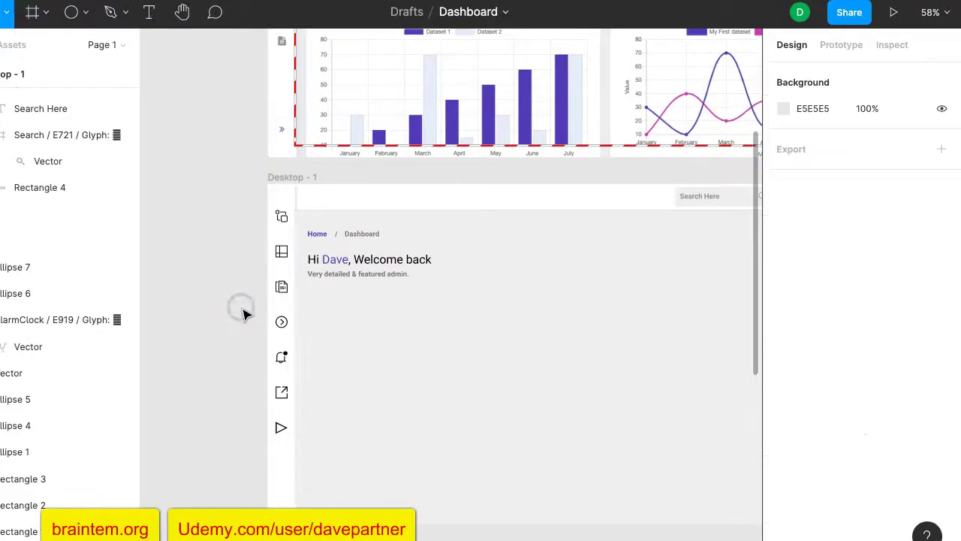
{"action": "left_click", "coordinate": [281, 254]}
{"action": "left_click", "coordinate": [281, 427]}
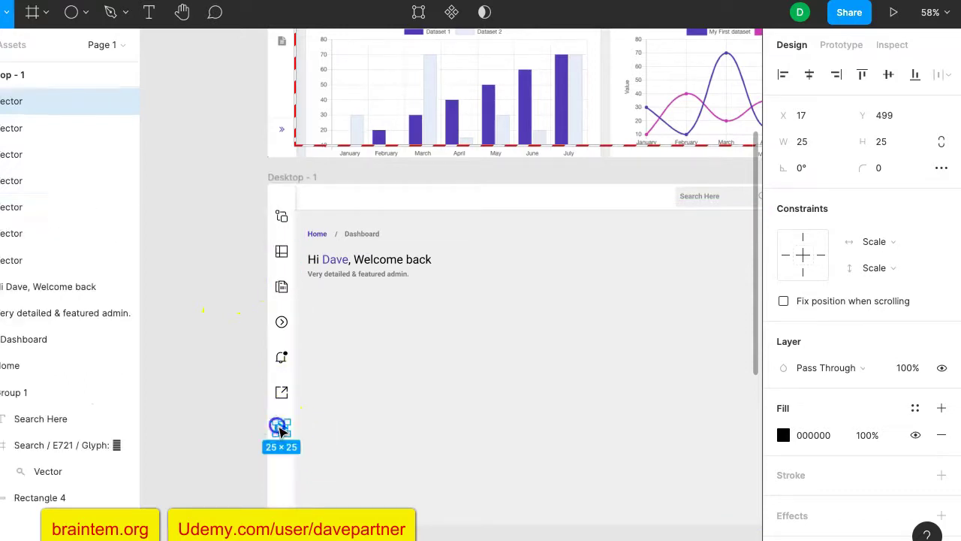
{"action": "left_click", "coordinate": [281, 417]}
{"action": "left_click_drag", "start_coordinate": [283, 433], "coordinate": [280, 415]}
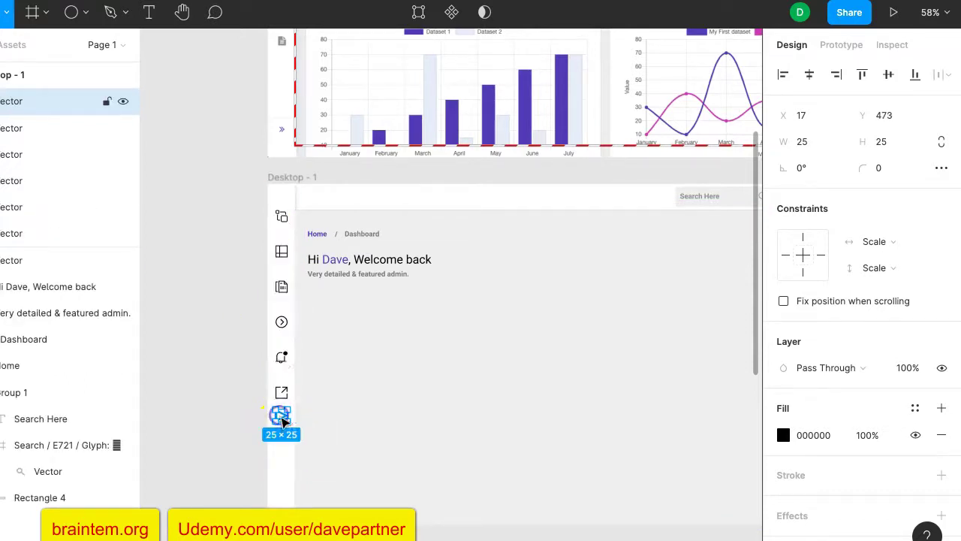
{"action": "mouse_move", "coordinate": [283, 223]}
{"action": "left_mouse_down"}
{"action": "mouse_move", "coordinate": [284, 238]}
{"action": "mouse_move", "coordinate": [281, 229]}
{"action": "left_mouse_up"}
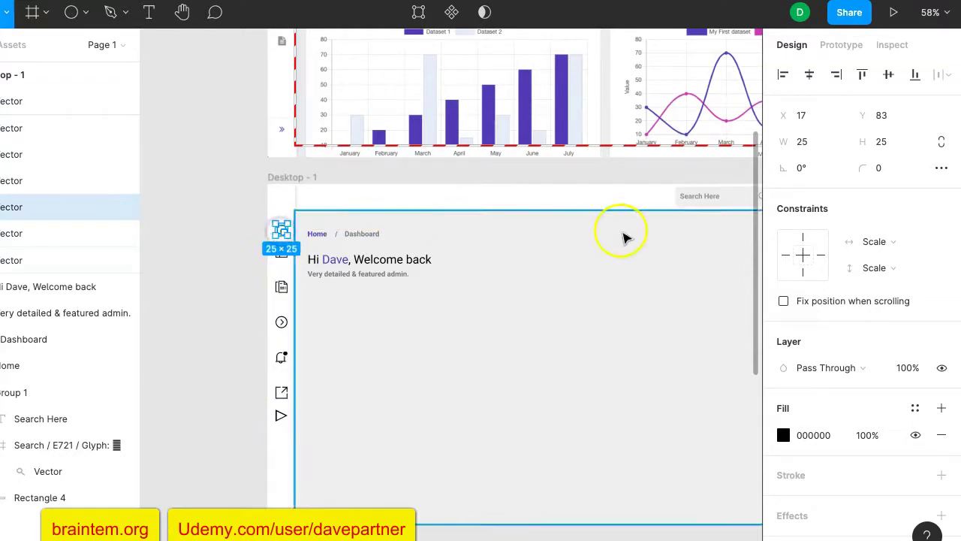
Step: Select all seven sidebar icons and distribute their vertical spacing evenly
{"action": "left_click", "coordinate": [280, 390], "text": "shift"}
{"action": "left_click", "coordinate": [280, 357], "text": "shift"}
{"action": "left_click", "coordinate": [281, 321], "text": "shift"}
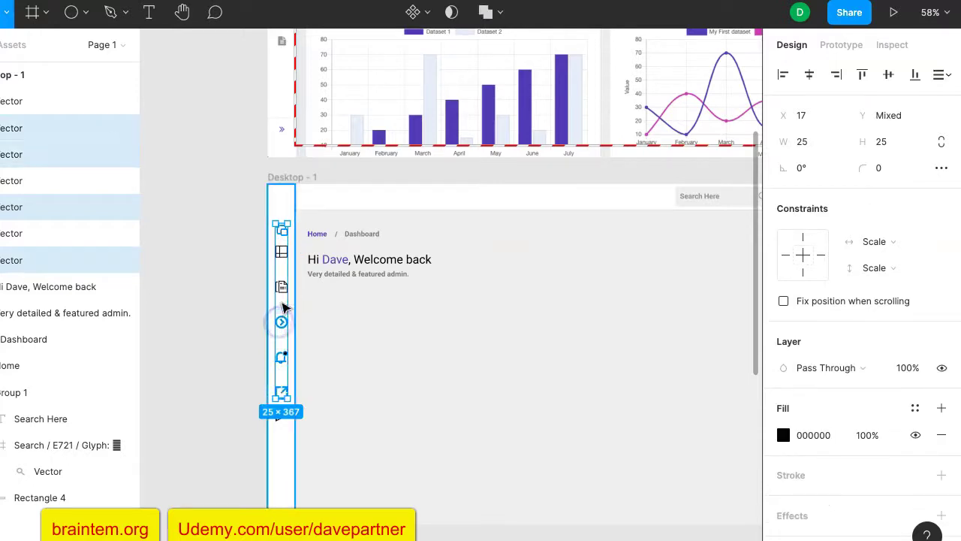
{"action": "left_click", "coordinate": [281, 286], "text": "shift"}
{"action": "left_click", "coordinate": [282, 252], "text": "shift"}
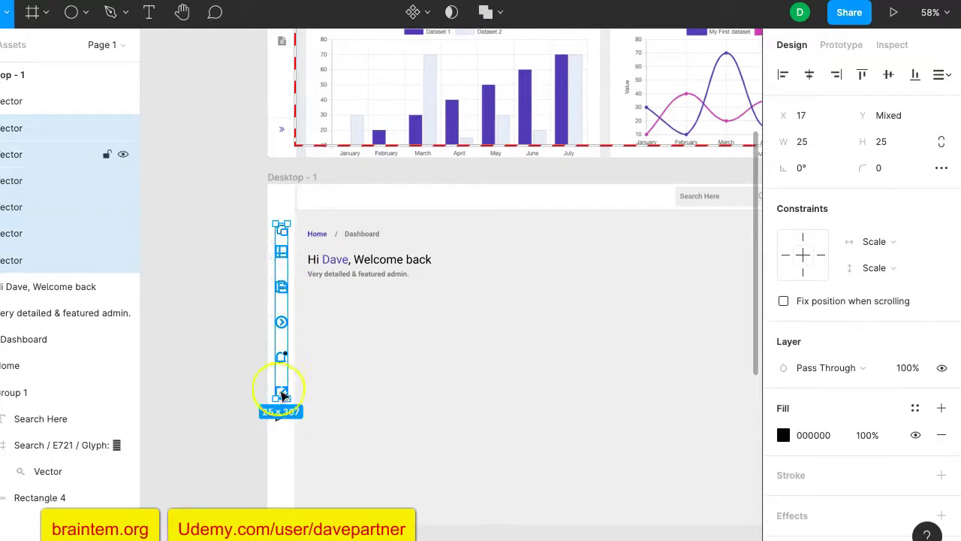
{"action": "left_click", "coordinate": [280, 422], "text": "shift"}
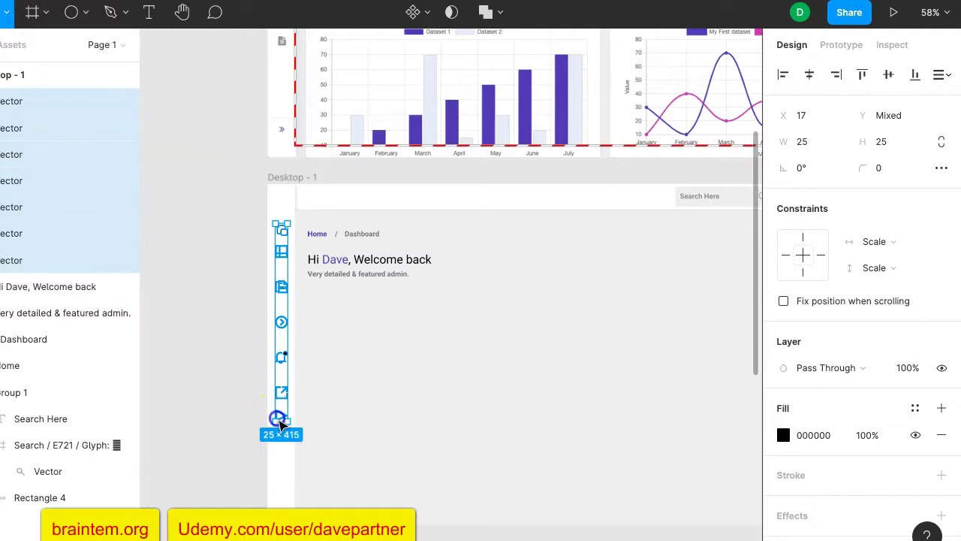
{"action": "left_click", "coordinate": [945, 75]}
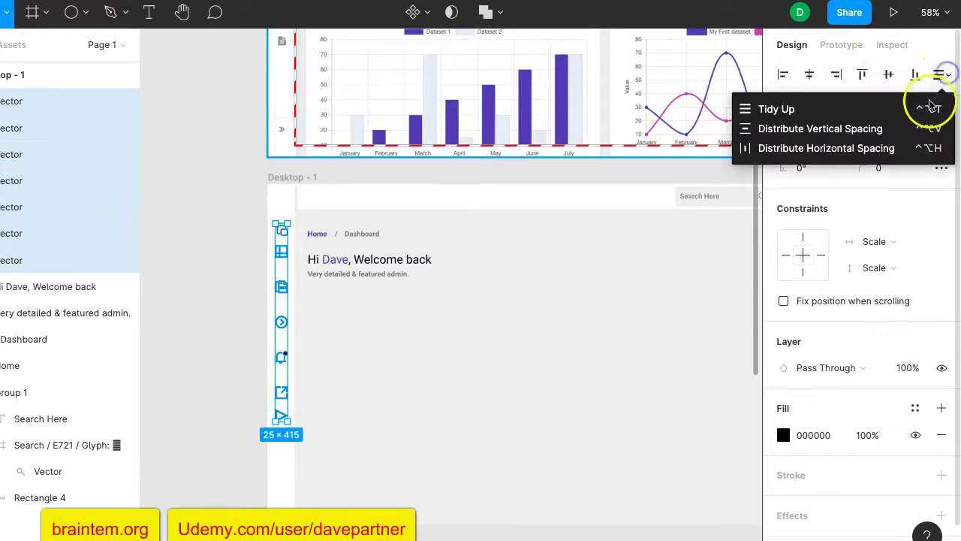
{"action": "left_click", "coordinate": [885, 130]}
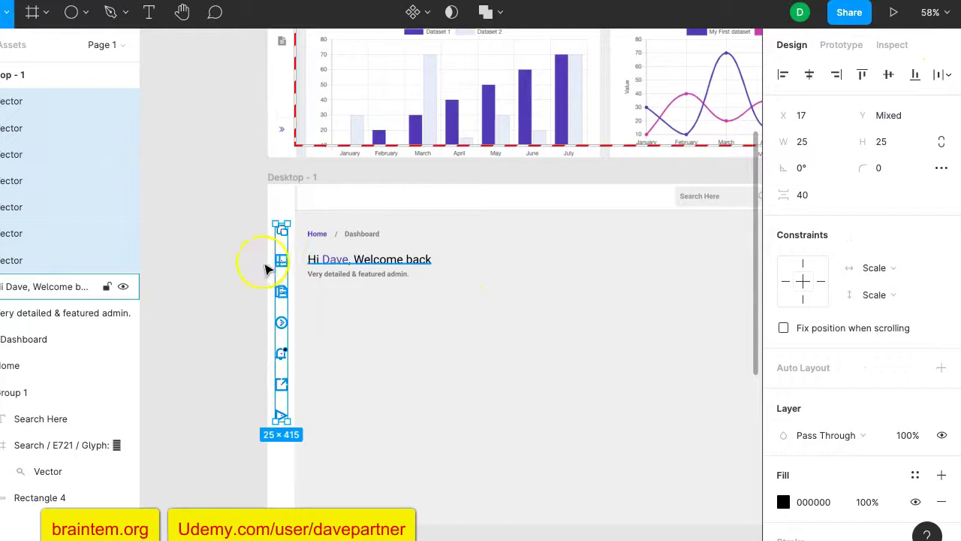
{"action": "left_click", "coordinate": [236, 223]}
Step: Draw a 56 × 52 rectangle at X 0, Y 0 in the Desktop - 1 frame, above the sidebar icons
{"action": "scroll", "coordinate": [243, 138], "scroll_direction": "up", "scroll_amount": 5}
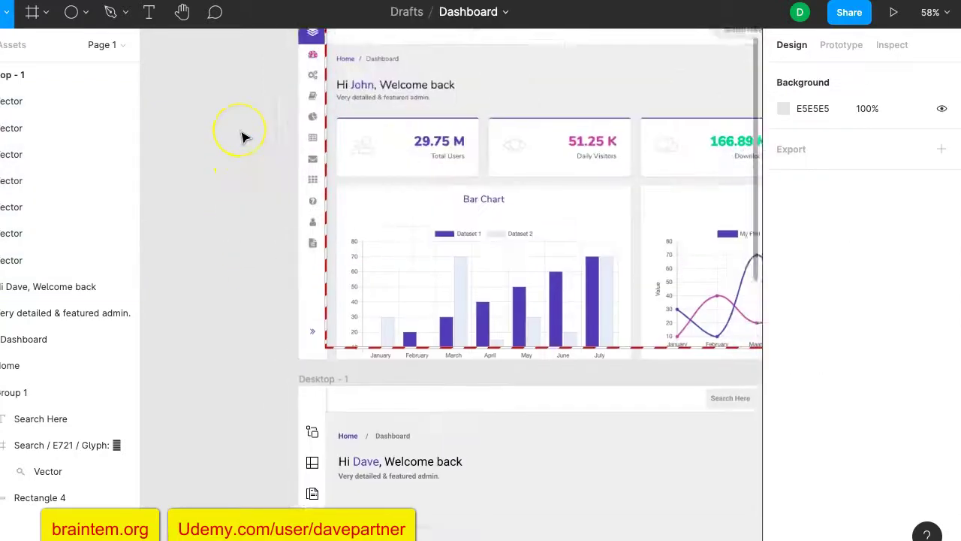
{"action": "scroll", "coordinate": [242, 138], "scroll_direction": "up", "scroll_amount": 2}
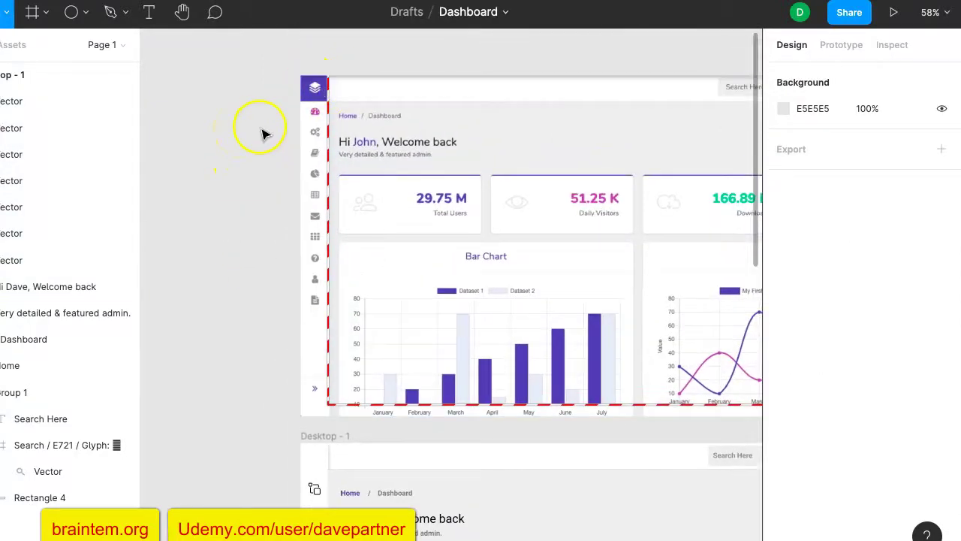
{"action": "left_click", "coordinate": [81, 12]}
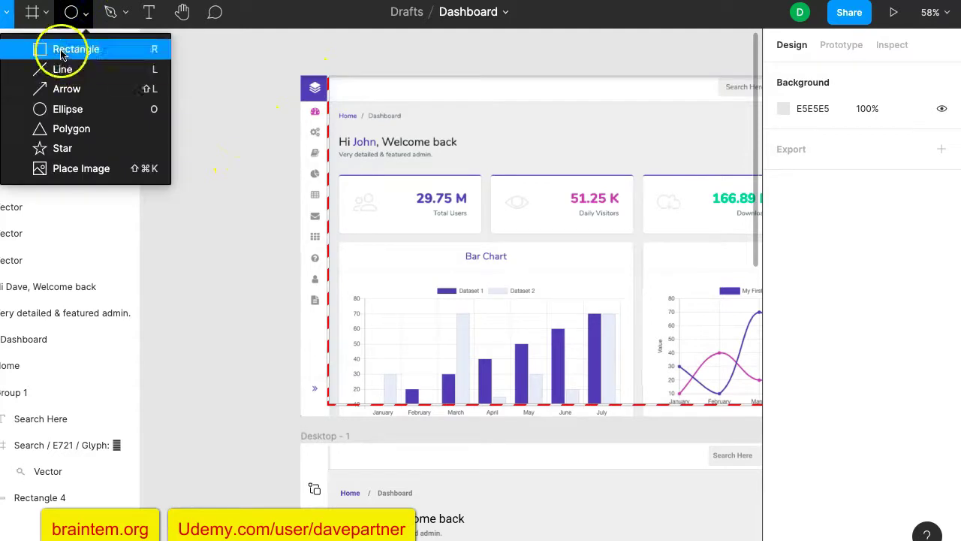
{"action": "left_click", "coordinate": [75, 51]}
{"action": "scroll", "coordinate": [315, 311], "scroll_direction": "down", "scroll_amount": 5}
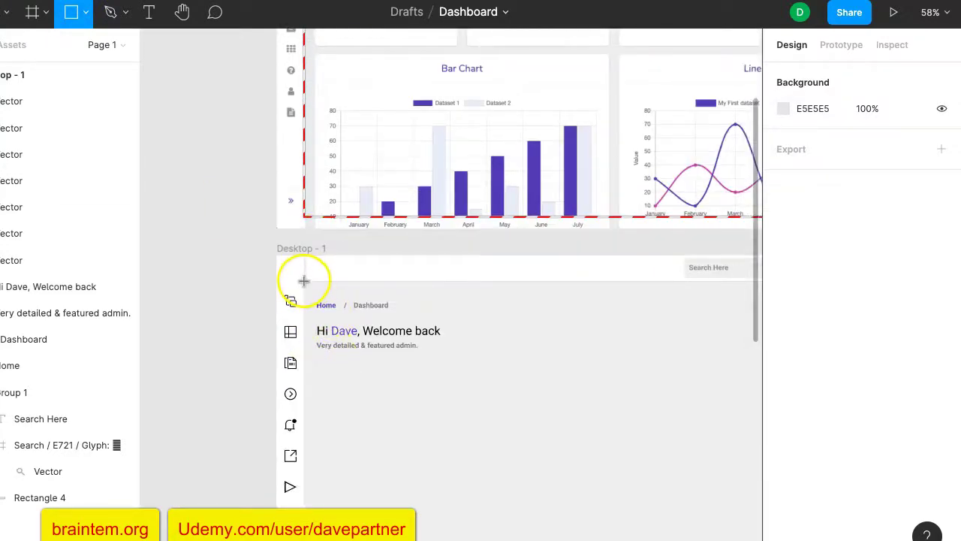
{"action": "left_click_drag", "start_coordinate": [273, 260], "coordinate": [303, 280]}
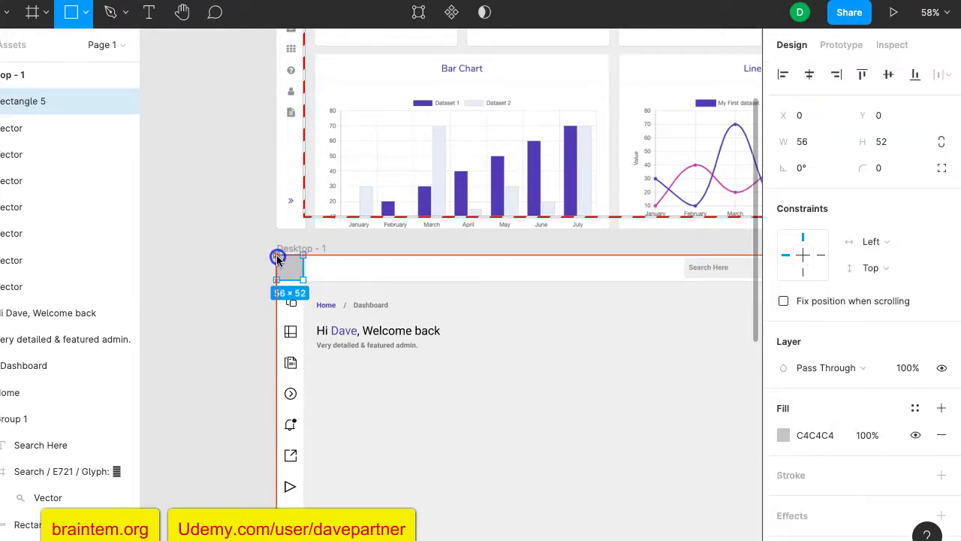
Step: Fill the new rectangle with purple 4B4BB1 sampled from the reference sidebar's logo block
{"action": "scroll", "coordinate": [221, 156], "scroll_direction": "up", "scroll_amount": 5}
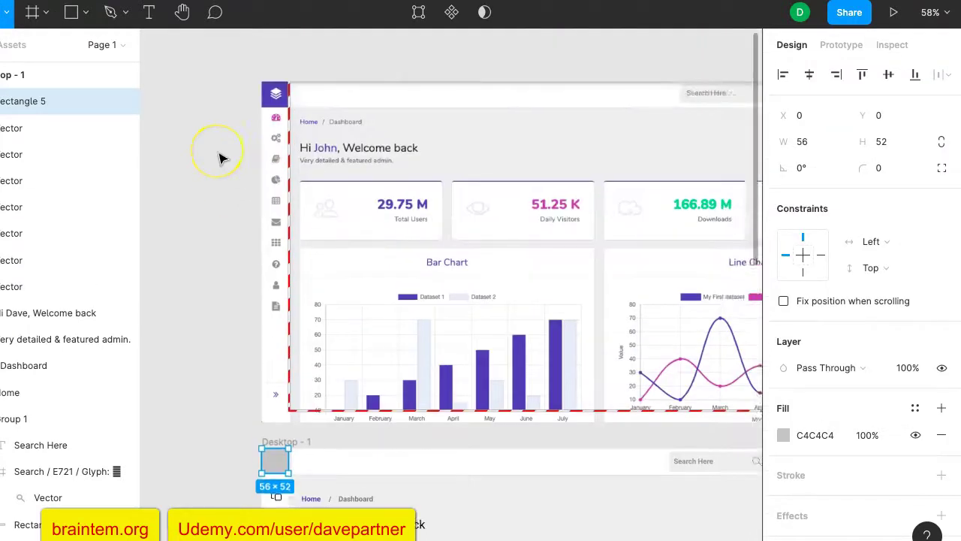
{"action": "left_click", "coordinate": [784, 435]}
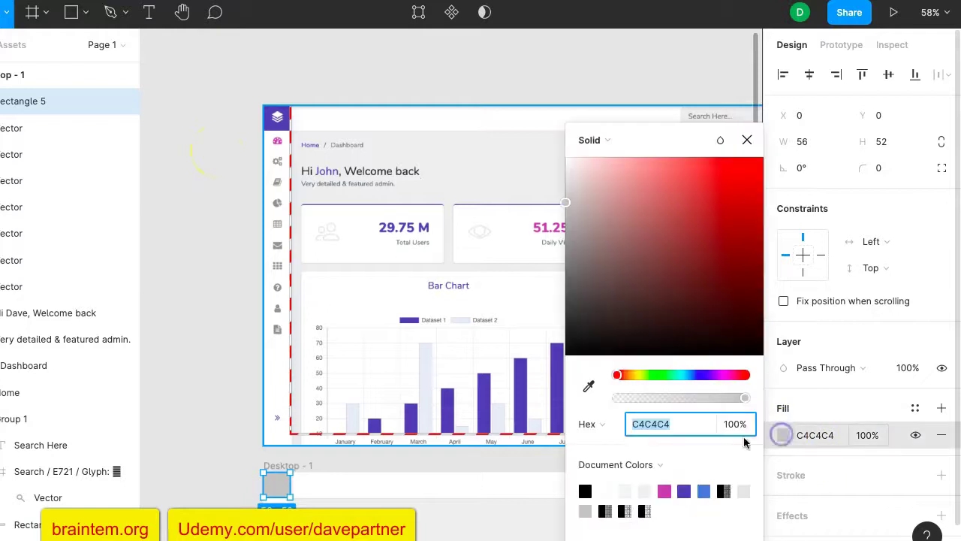
{"action": "left_click", "coordinate": [588, 386]}
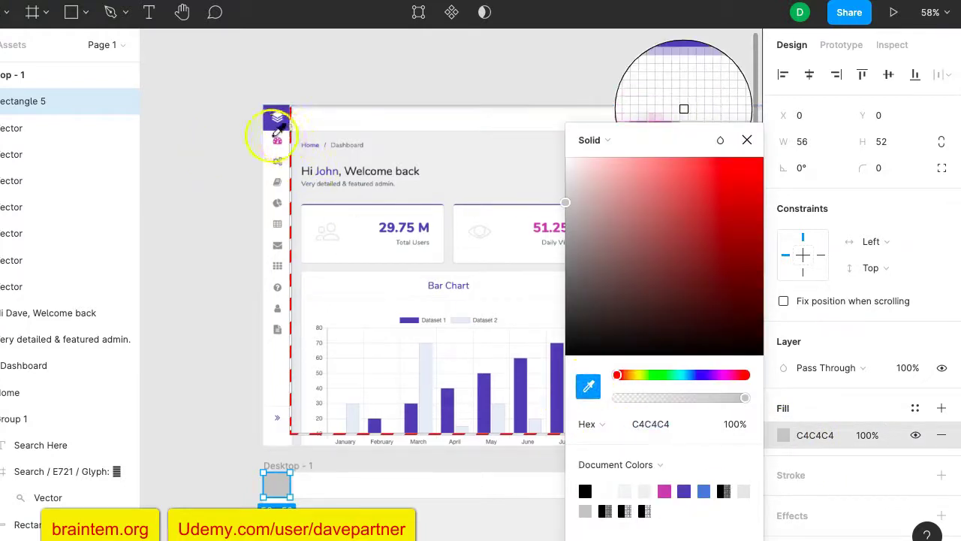
{"action": "left_click", "coordinate": [274, 117]}
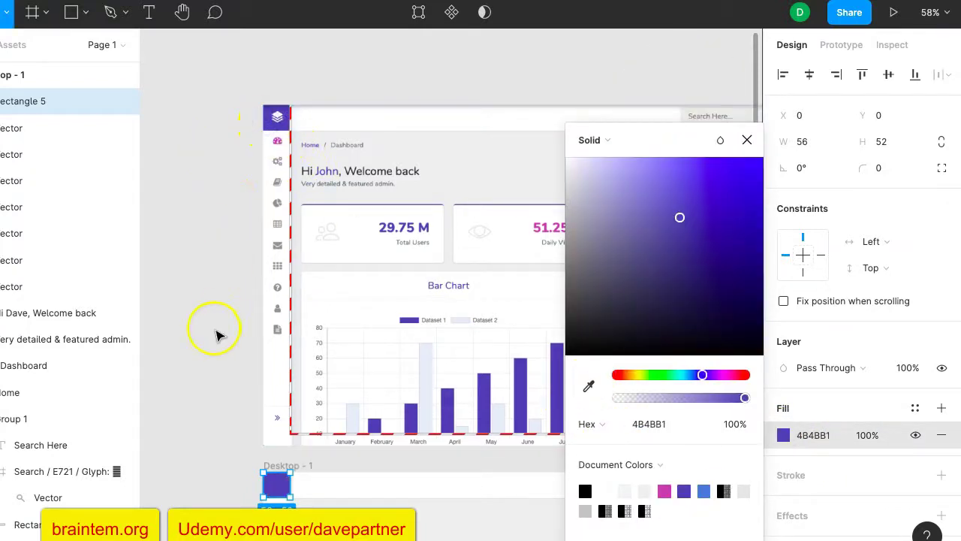
{"action": "left_click", "coordinate": [213, 359]}
Step: Duplicate the top sidebar icon and place the copy over the purple rectangle at X 16, Y 10
{"action": "scroll", "coordinate": [240, 390], "scroll_direction": "down", "scroll_amount": 5}
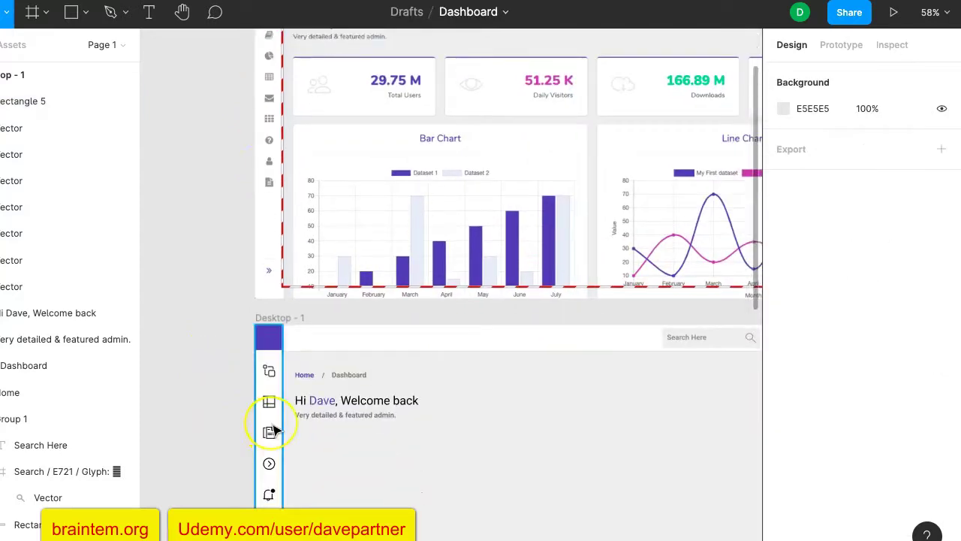
{"action": "scroll", "coordinate": [275, 429], "scroll_direction": "up", "scroll_amount": 2}
{"action": "scroll", "coordinate": [275, 430], "scroll_direction": "left", "scroll_amount": 2}
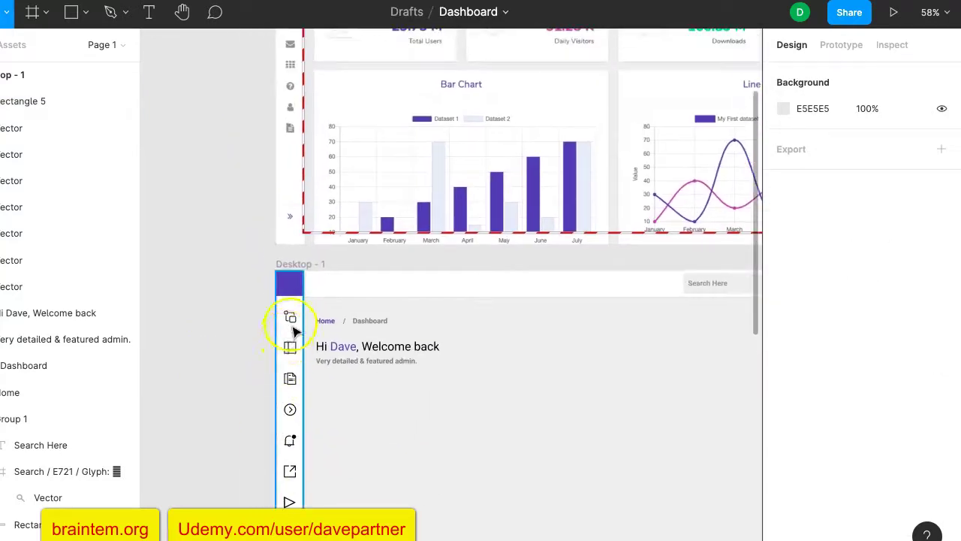
{"action": "left_click", "coordinate": [290, 320]}
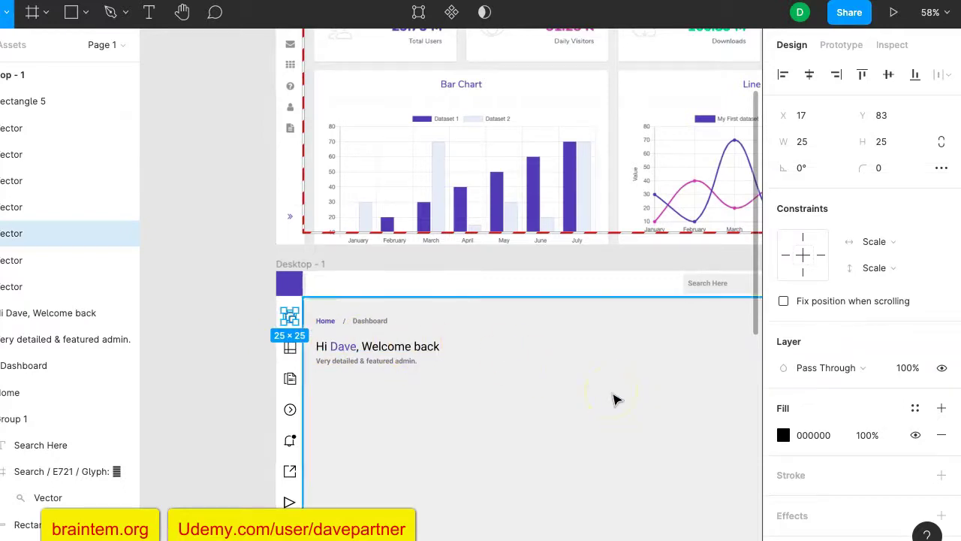
{"action": "left_click", "coordinate": [293, 319]}
{"action": "key", "text": "ctrl+v"}
{"action": "left_click_drag", "start_coordinate": [291, 321], "coordinate": [291, 286]}
Step: Set the duplicated icon's fill to white (FFFFFF)
{"action": "left_click", "coordinate": [783, 435]}
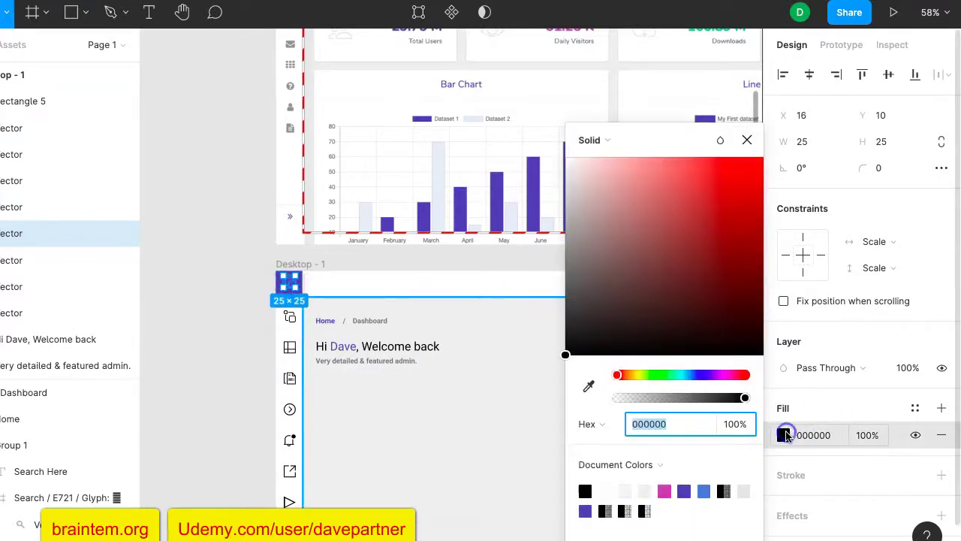
{"action": "left_click", "coordinate": [605, 490]}
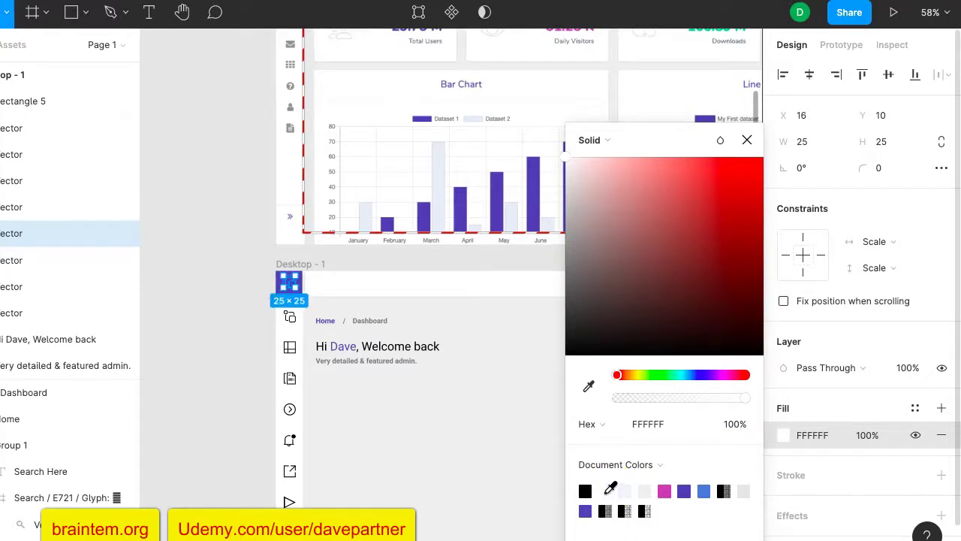
{"action": "left_click", "coordinate": [241, 381]}
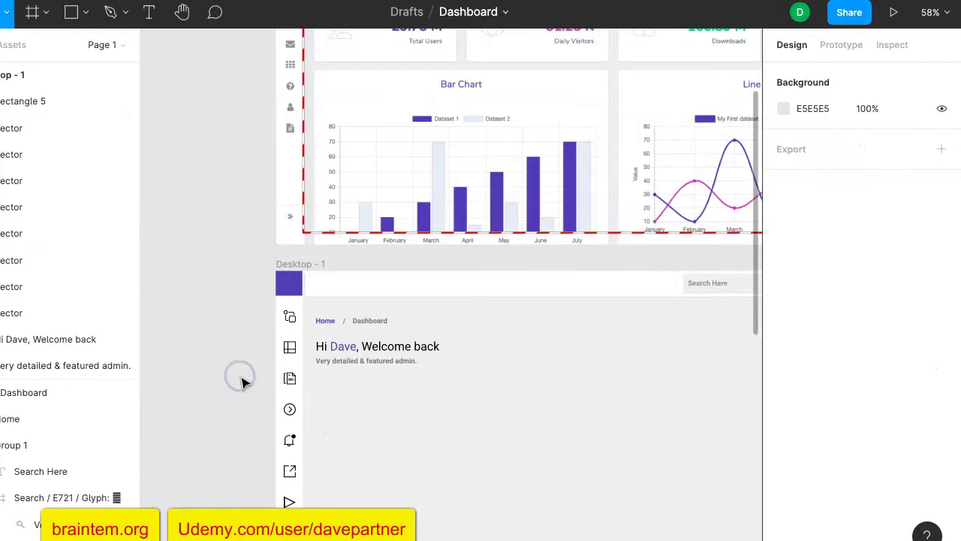
Step: Move the purple rectangle out of the frame to X -529, Y 404 and bring the white icon to the front
{"action": "left_click", "coordinate": [292, 289]}
{"action": "left_click_drag", "start_coordinate": [292, 284], "coordinate": [272, 287]}
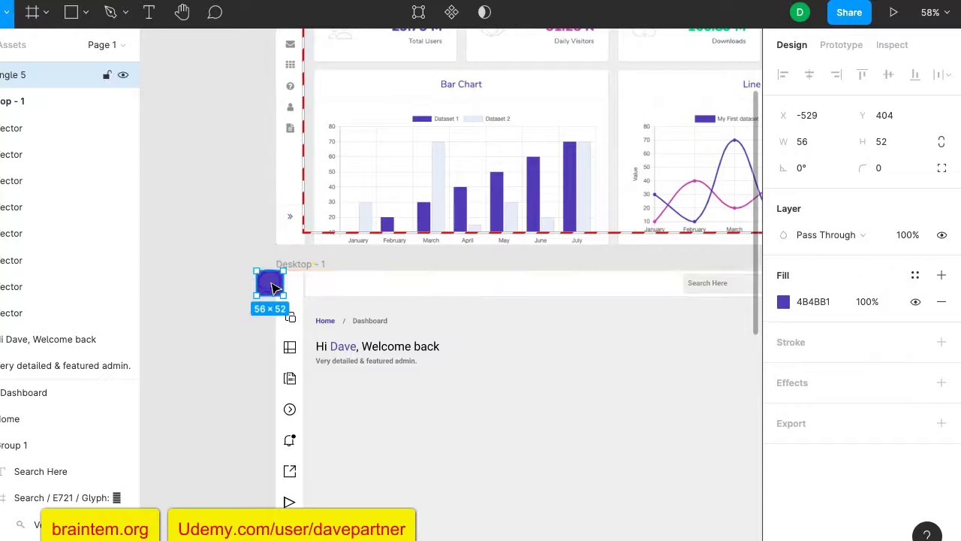
{"action": "left_click", "coordinate": [295, 287]}
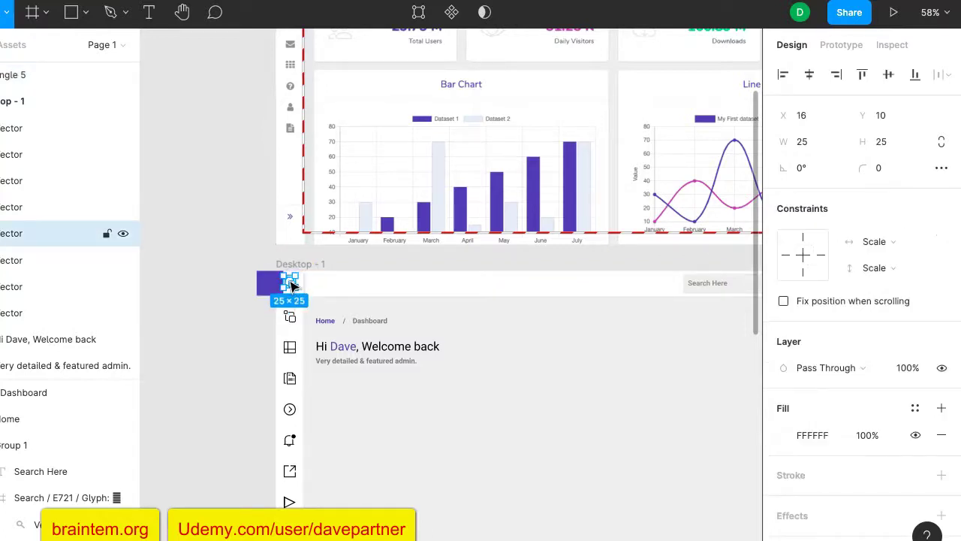
{"action": "right_click", "coordinate": [290, 283]}
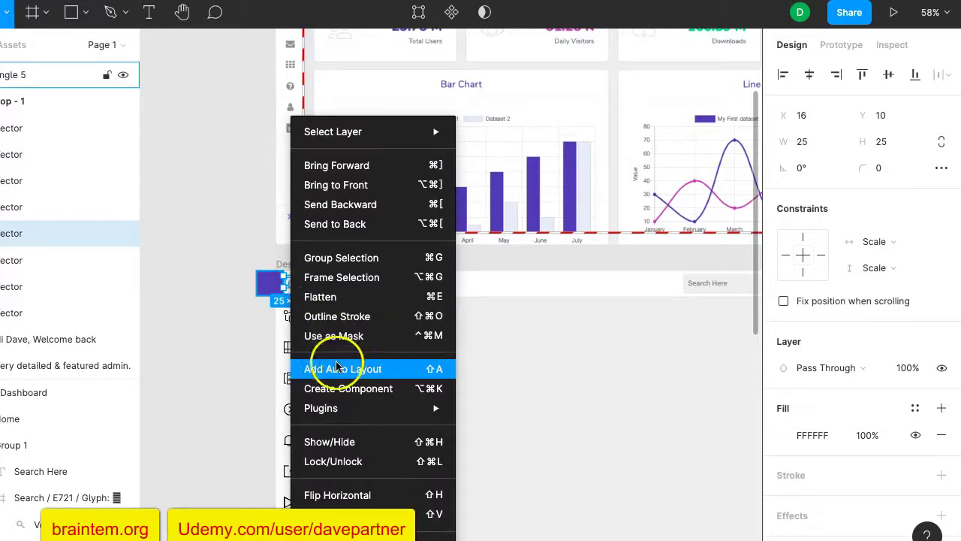
{"action": "left_click", "coordinate": [353, 185]}
Step: Move the white icon to X 0, Y 13 and try again to bring it in front of the purple rectangle
{"action": "mouse_move", "coordinate": [293, 284]}
{"action": "left_mouse_down"}
{"action": "mouse_move", "coordinate": [275, 280]}
{"action": "mouse_move", "coordinate": [288, 286]}
{"action": "left_mouse_up"}
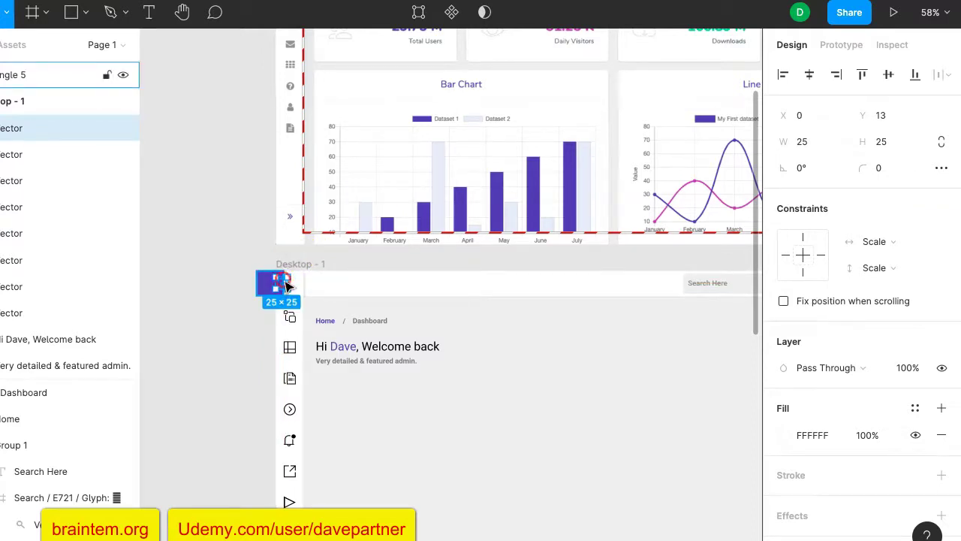
{"action": "right_click", "coordinate": [288, 286]}
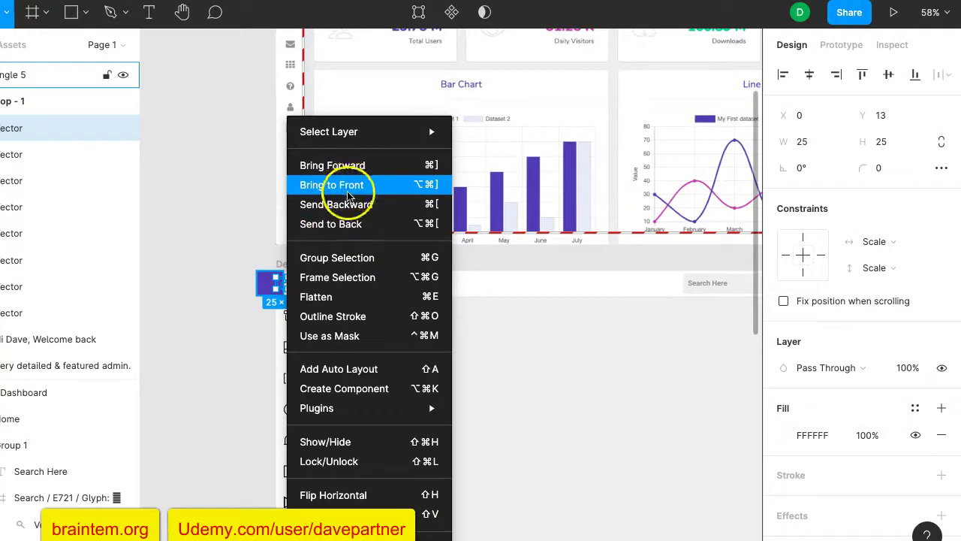
{"action": "left_click", "coordinate": [366, 165]}
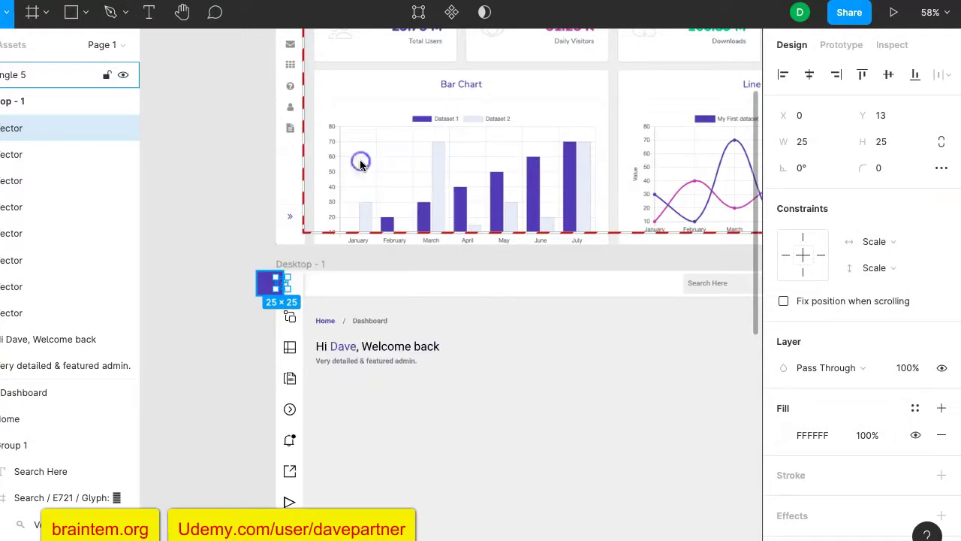
{"action": "right_click", "coordinate": [285, 287]}
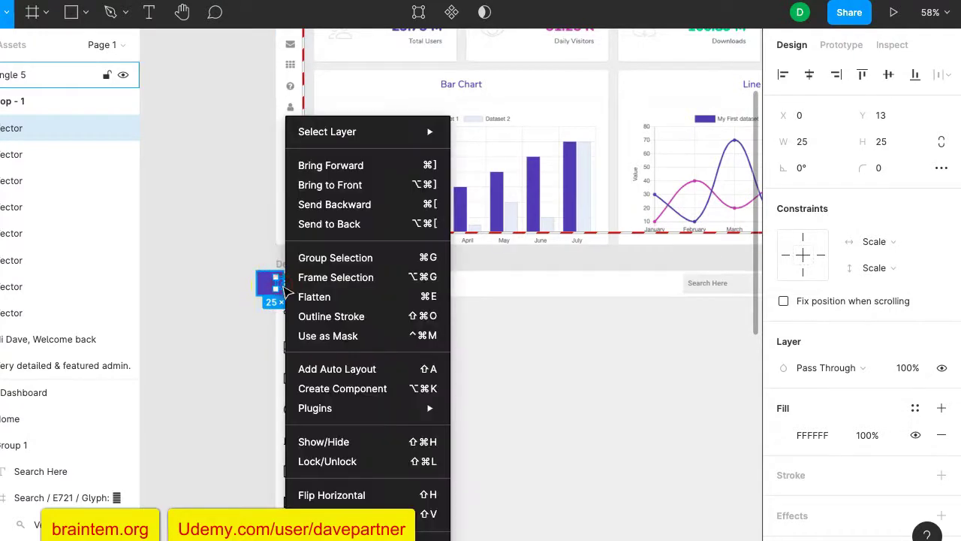
{"action": "left_click", "coordinate": [358, 190]}
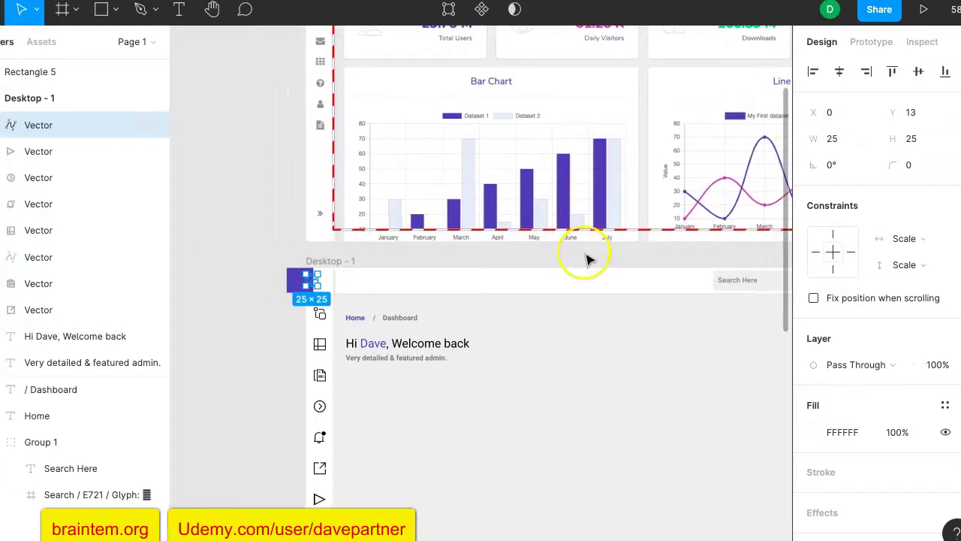
Step: Move the white icon over the purple rectangle at X -24, Y 13 inside Desktop - 1 and try to bring it forward
{"action": "left_click_drag", "start_coordinate": [339, 283], "coordinate": [303, 283]}
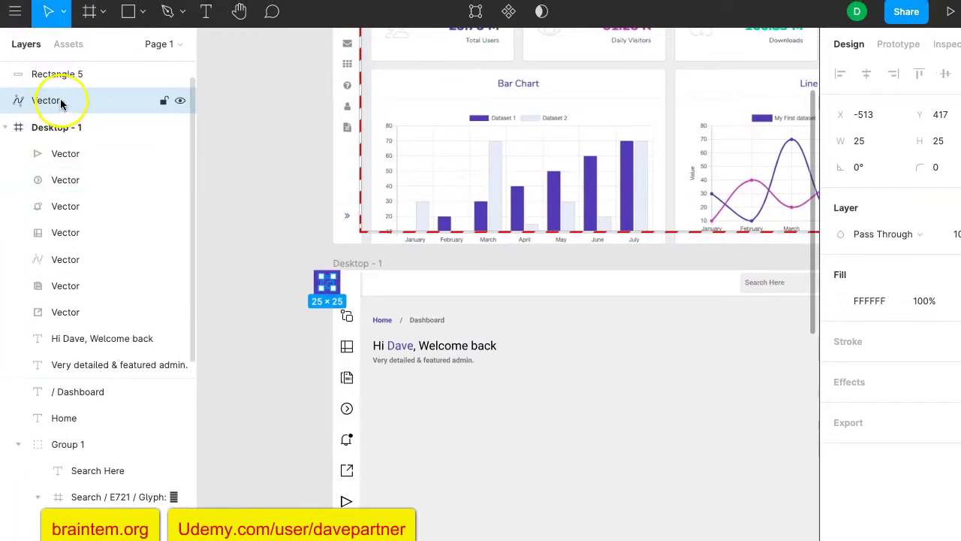
{"action": "left_click_drag", "start_coordinate": [104, 105], "coordinate": [105, 145]}
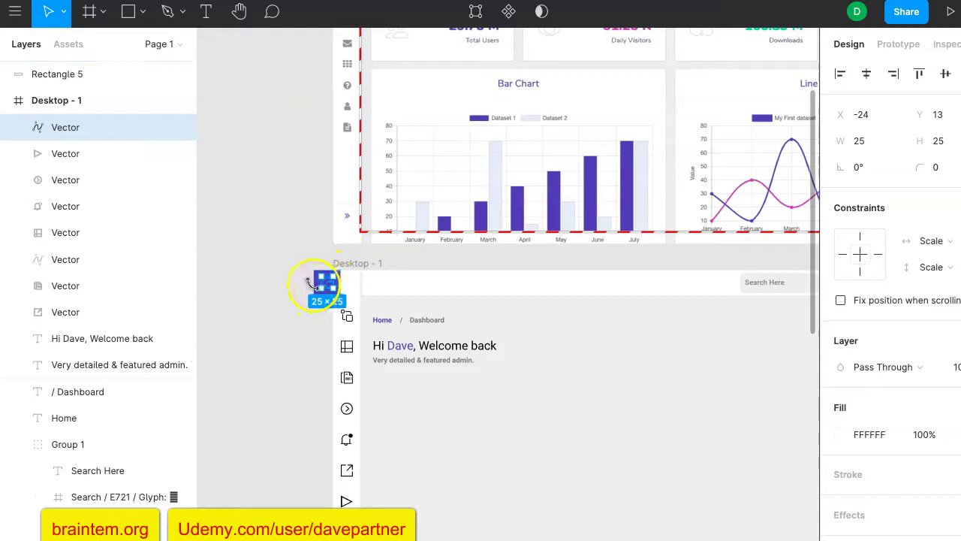
{"action": "scroll", "coordinate": [327, 289], "scroll_direction": "up", "scroll_amount": 5}
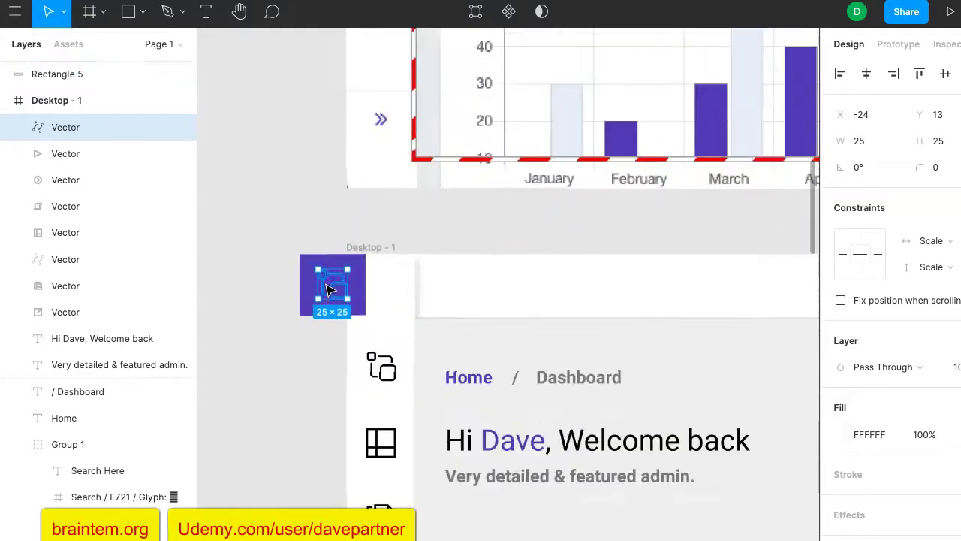
{"action": "right_click", "coordinate": [341, 300]}
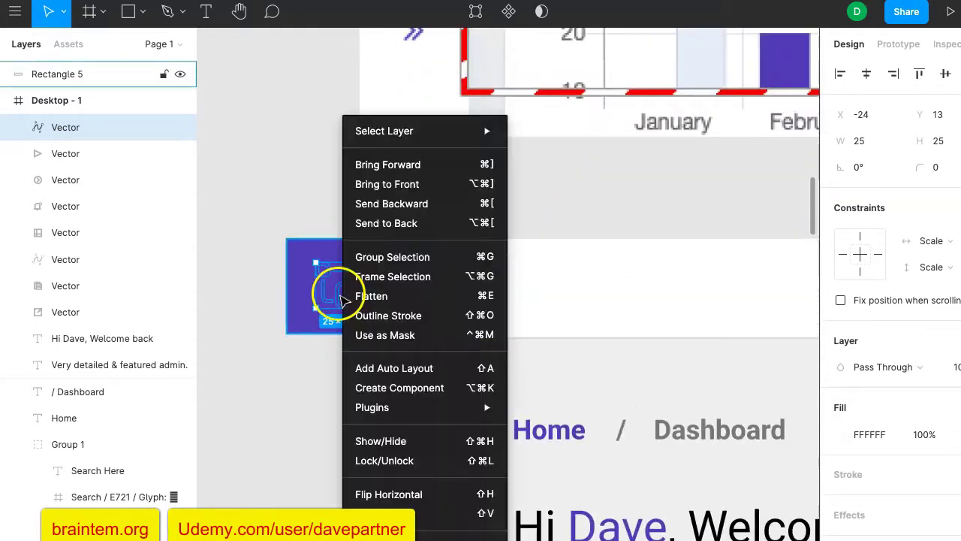
{"action": "left_click", "coordinate": [421, 184]}
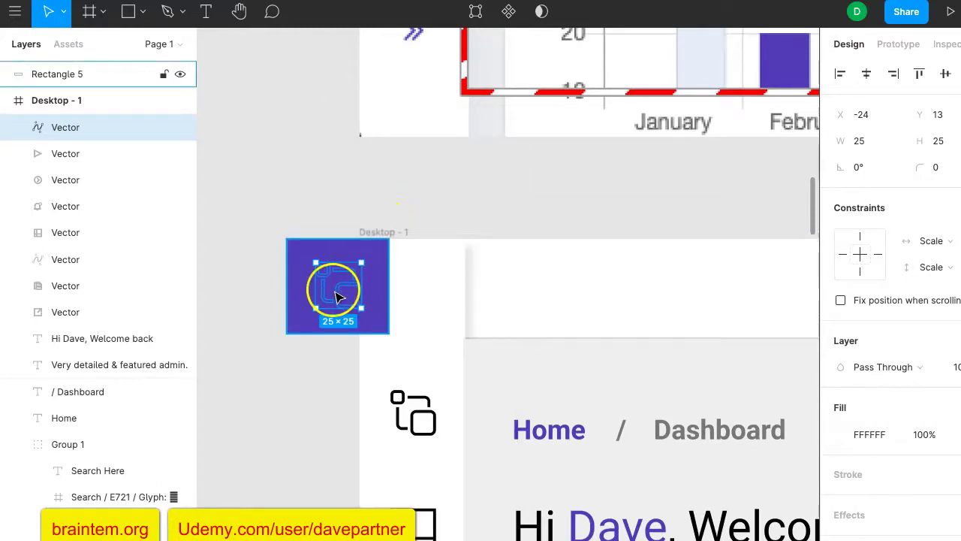
{"action": "right_click", "coordinate": [336, 296]}
{"action": "left_click", "coordinate": [407, 164]}
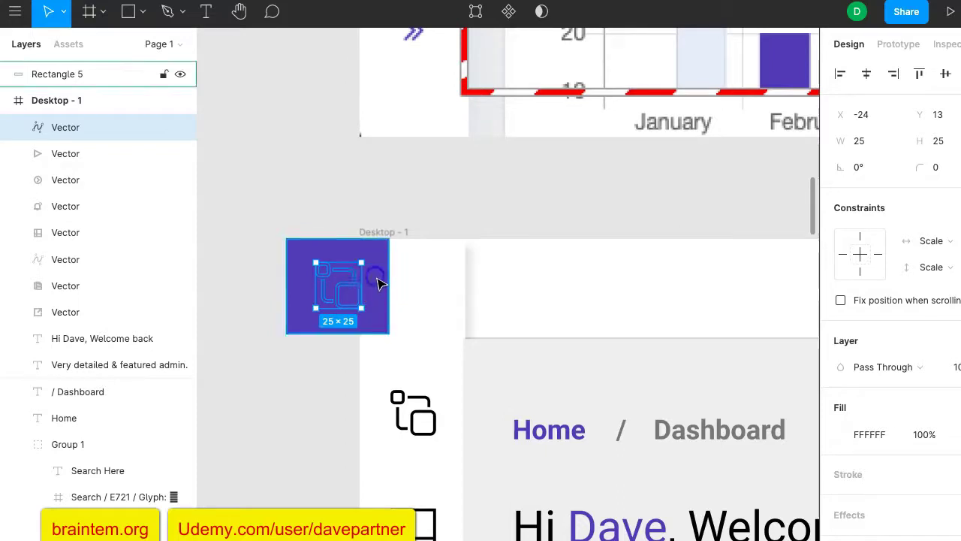
{"action": "left_click", "coordinate": [378, 283]}
{"action": "left_click_drag", "start_coordinate": [378, 283], "coordinate": [451, 285]}
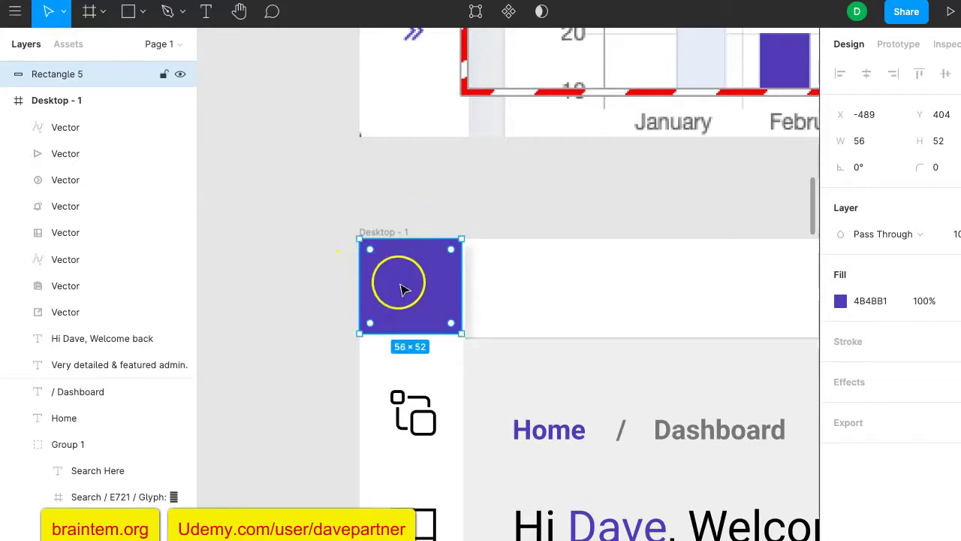
{"action": "key", "text": "ctrl+z"}
{"action": "left_click", "coordinate": [324, 281]}
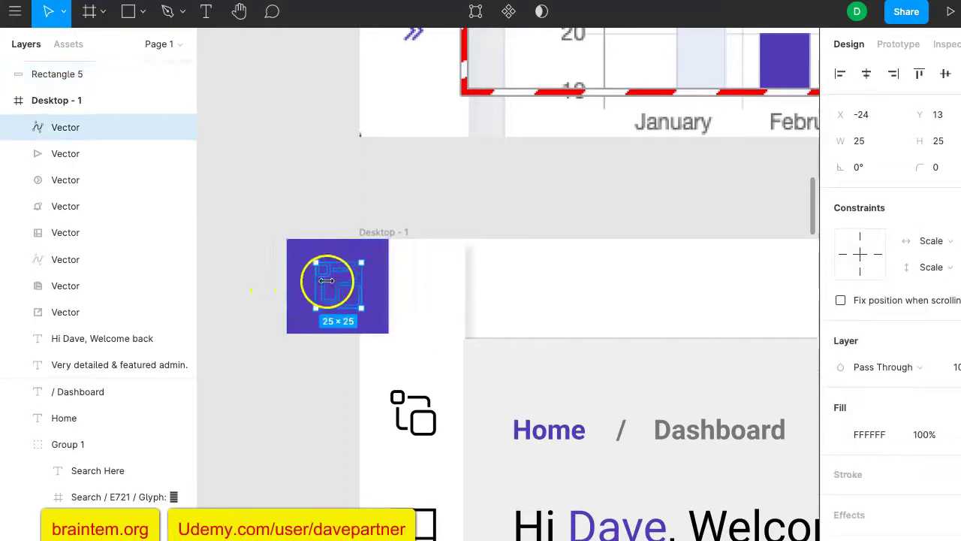
Step: Nest the purple Rectangle 5 inside the Desktop - 1 frame and order the white icon's layer above it
{"action": "left_click", "coordinate": [298, 310]}
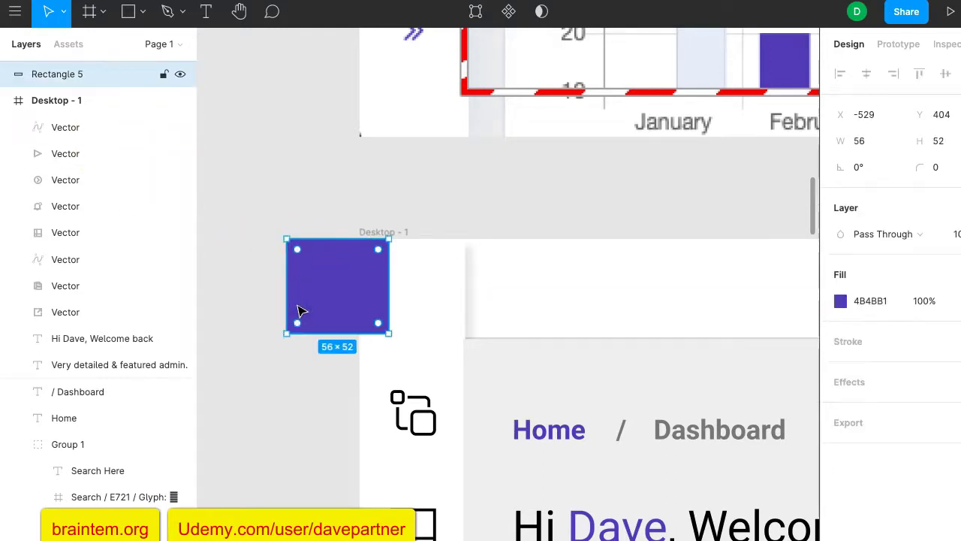
{"action": "scroll", "coordinate": [121, 290], "scroll_direction": "up", "scroll_amount": 1}
{"action": "left_click", "coordinate": [88, 103]}
{"action": "left_click_drag", "start_coordinate": [88, 104], "coordinate": [77, 124]}
{"action": "left_click", "coordinate": [76, 158]}
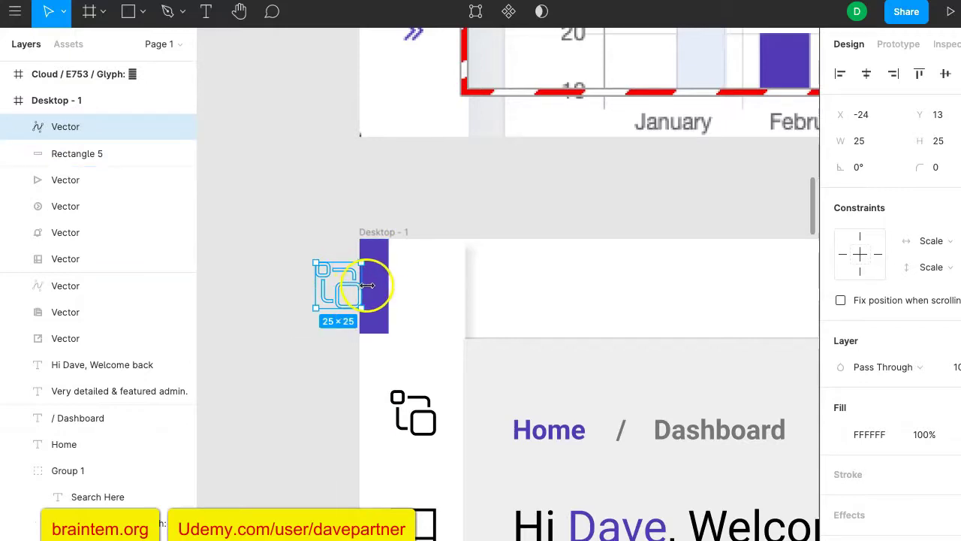
Step: Place the purple rectangle in the frame's corner at X 0, Y 0 and enlarge it to 58 × 55
{"action": "left_click_drag", "start_coordinate": [378, 293], "coordinate": [433, 292]}
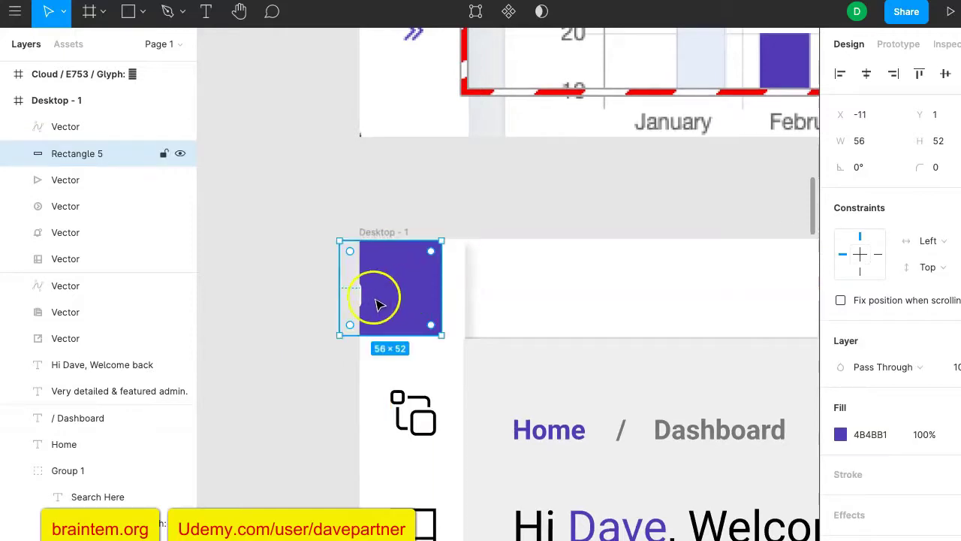
{"action": "left_click_drag", "start_coordinate": [361, 300], "coordinate": [449, 301]}
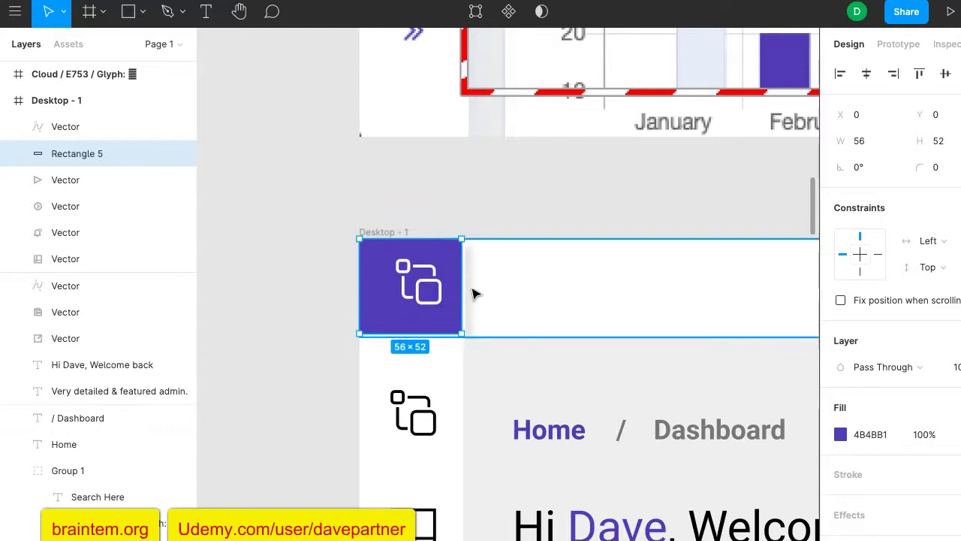
{"action": "scroll", "coordinate": [473, 293], "scroll_direction": "up", "scroll_amount": 5}
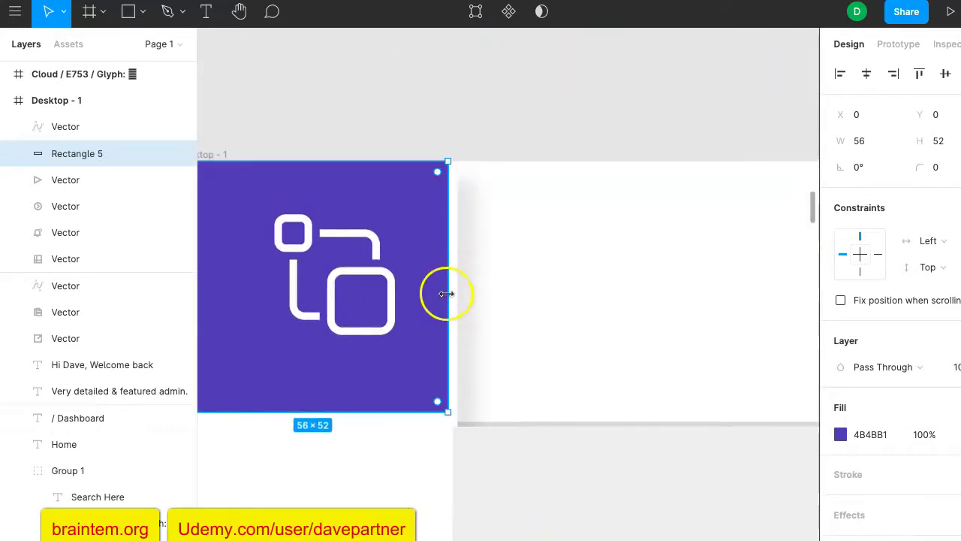
{"action": "left_click_drag", "start_coordinate": [446, 293], "coordinate": [459, 294]}
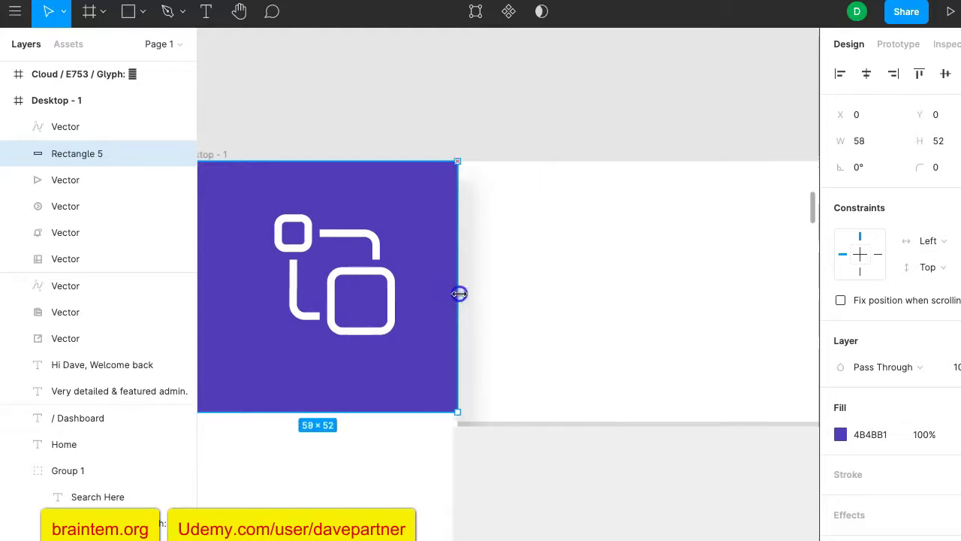
{"action": "left_click_drag", "start_coordinate": [367, 410], "coordinate": [367, 426]}
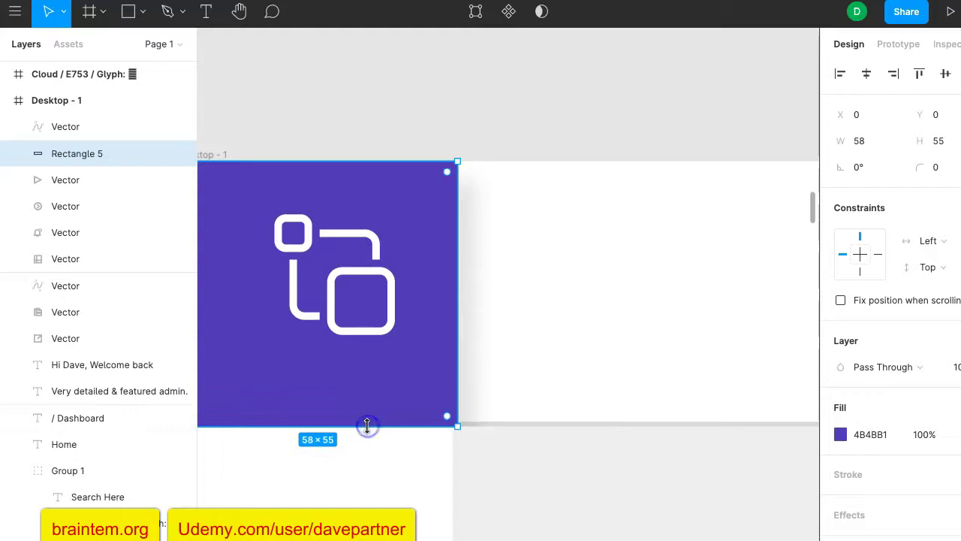
Step: Move the white icon to X 13, Y 14 so it sits near the centre of the purple block
{"action": "left_click", "coordinate": [354, 273]}
{"action": "left_click", "coordinate": [312, 257]}
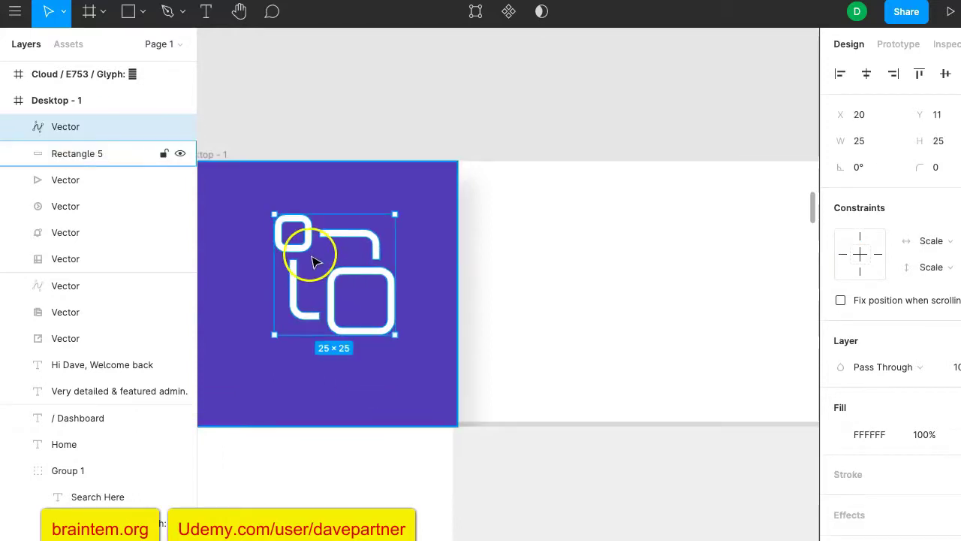
{"action": "left_click_drag", "start_coordinate": [307, 265], "coordinate": [272, 281]}
{"action": "scroll", "coordinate": [299, 274], "scroll_direction": "down", "scroll_amount": 6}
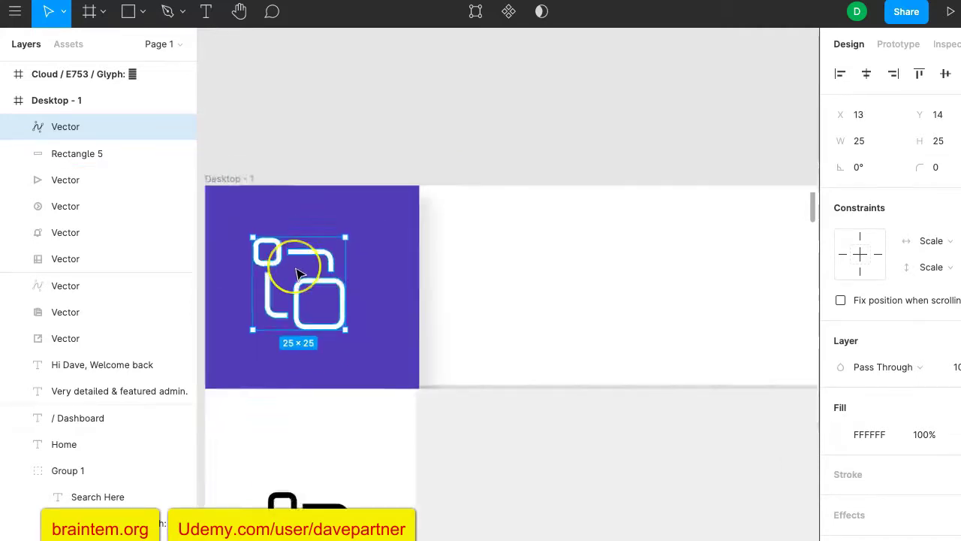
{"action": "scroll", "coordinate": [298, 274], "scroll_direction": "down", "scroll_amount": 3}
{"action": "left_click", "coordinate": [238, 298]}
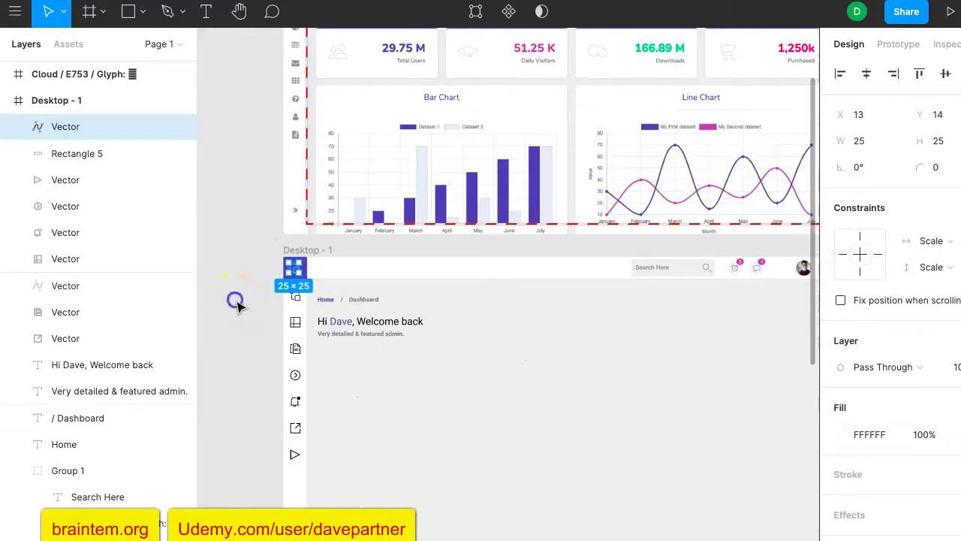
Step: Set the layer opacity of all seven black sidebar icons below the purple block to 50%
{"action": "scroll", "coordinate": [247, 297], "scroll_direction": "up", "scroll_amount": 2}
{"action": "scroll", "coordinate": [250, 297], "scroll_direction": "up", "scroll_amount": 2}
{"action": "scroll", "coordinate": [250, 296], "scroll_direction": "down", "scroll_amount": 5}
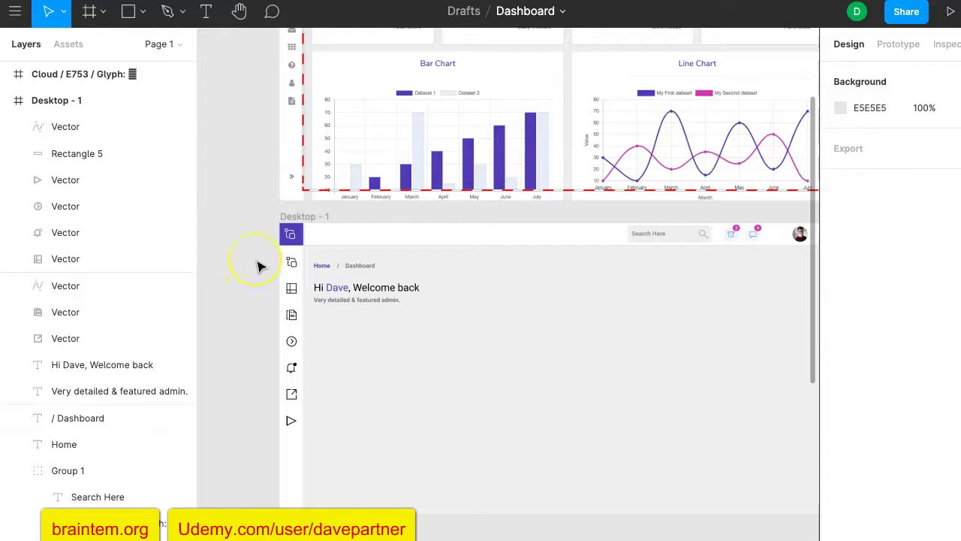
{"action": "scroll", "coordinate": [258, 266], "scroll_direction": "up", "scroll_amount": 1}
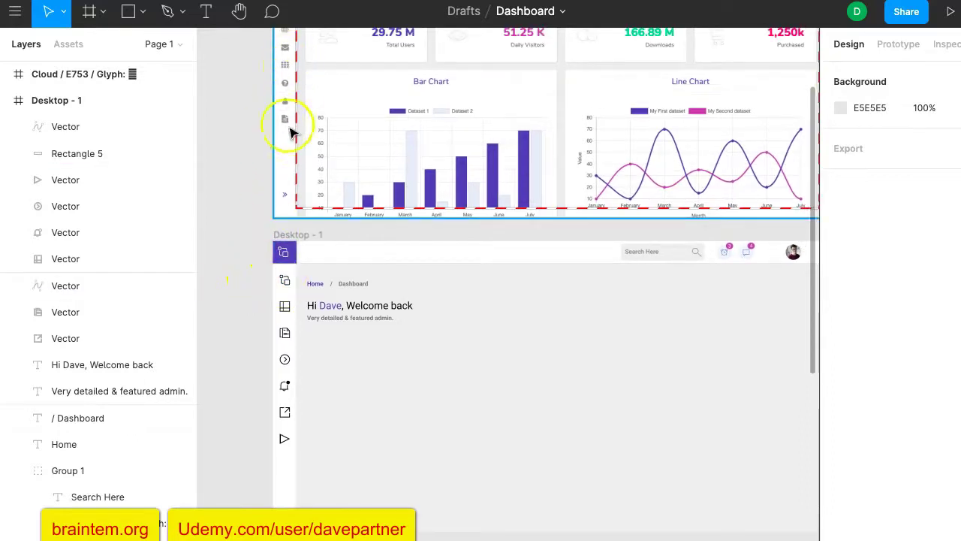
{"action": "scroll", "coordinate": [253, 319], "scroll_direction": "up", "scroll_amount": 5}
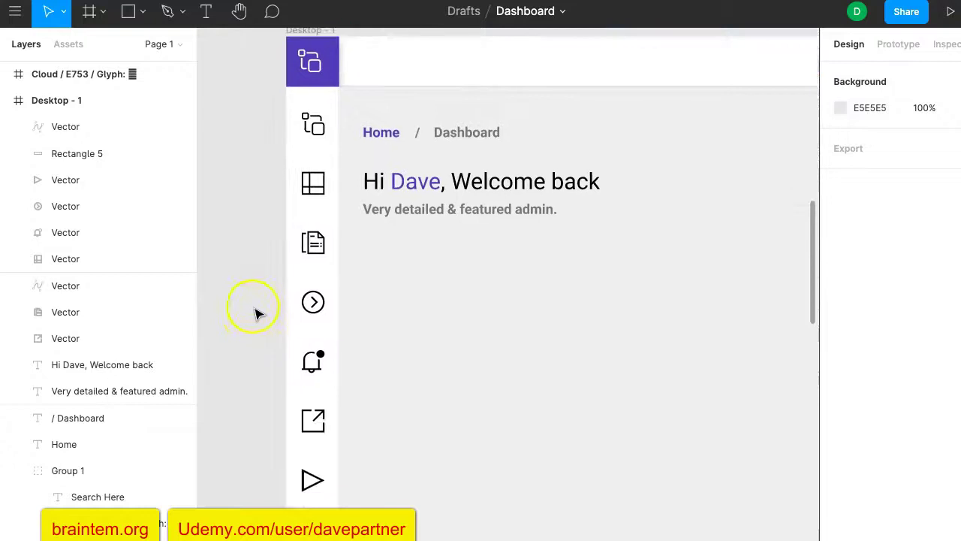
{"action": "left_click", "coordinate": [310, 477]}
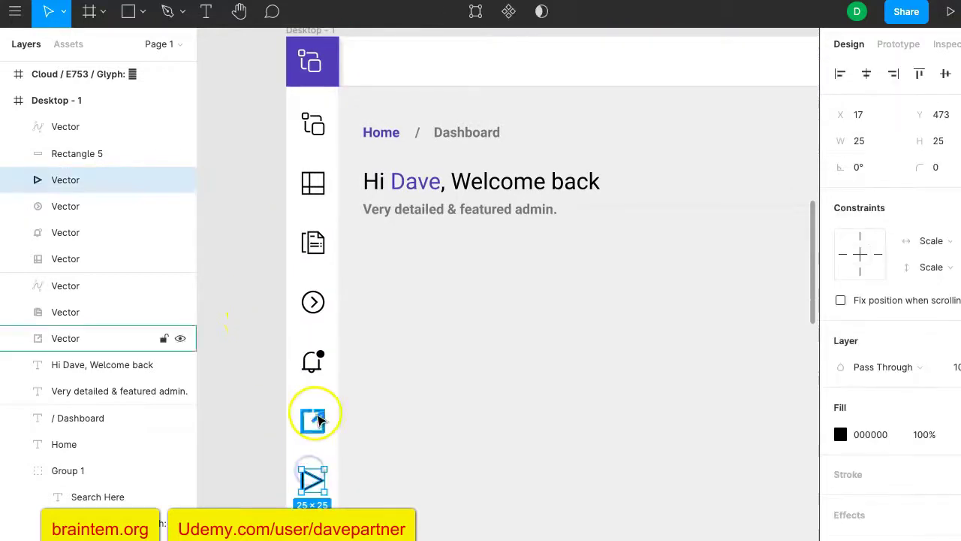
{"action": "left_click", "coordinate": [312, 420], "text": "shift"}
{"action": "left_click", "coordinate": [312, 363], "text": "shift"}
{"action": "left_click", "coordinate": [312, 302], "text": "shift"}
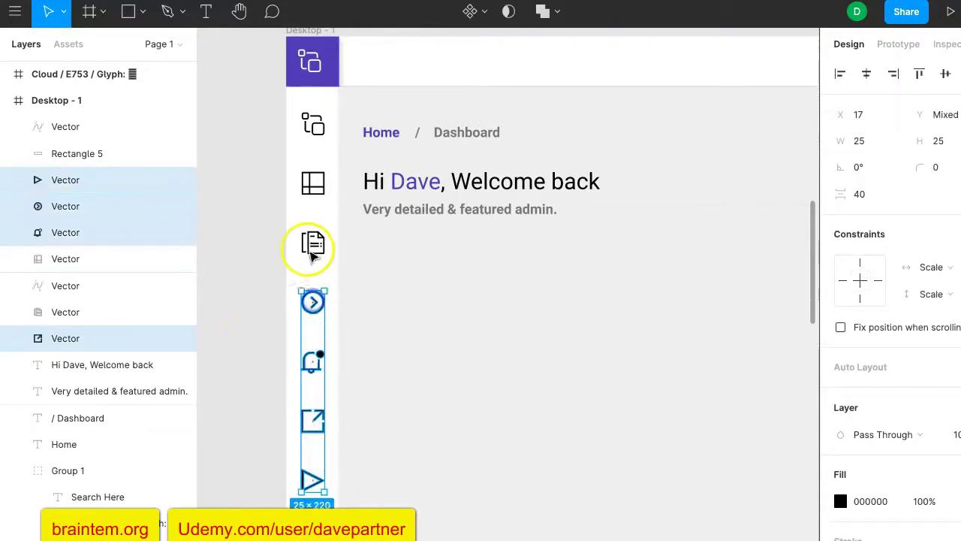
{"action": "left_click", "coordinate": [312, 242], "text": "shift"}
{"action": "left_click", "coordinate": [312, 182], "text": "shift"}
{"action": "left_click", "coordinate": [314, 124], "text": "shift"}
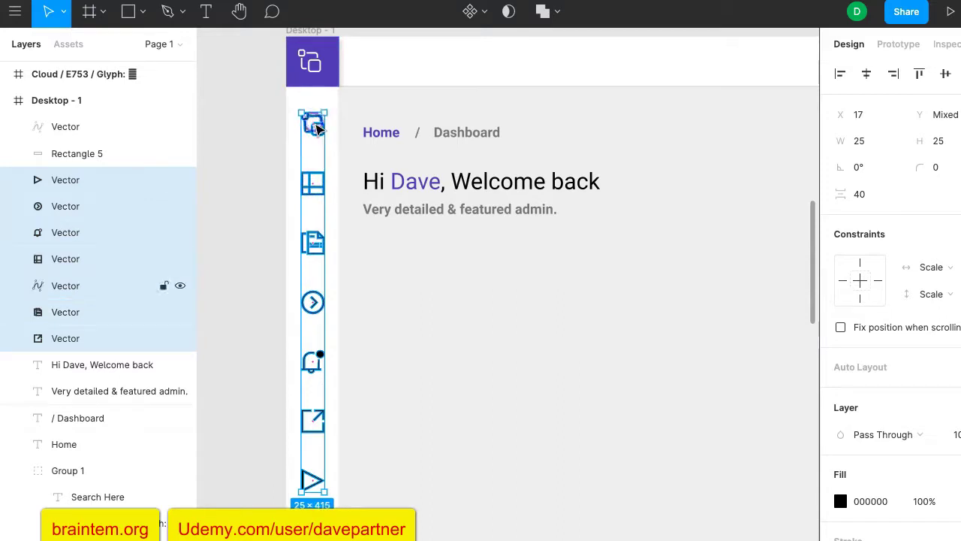
{"action": "scroll", "coordinate": [676, 276], "scroll_direction": "down", "scroll_amount": 1}
{"action": "scroll", "coordinate": [676, 276], "scroll_direction": "right", "scroll_amount": 1}
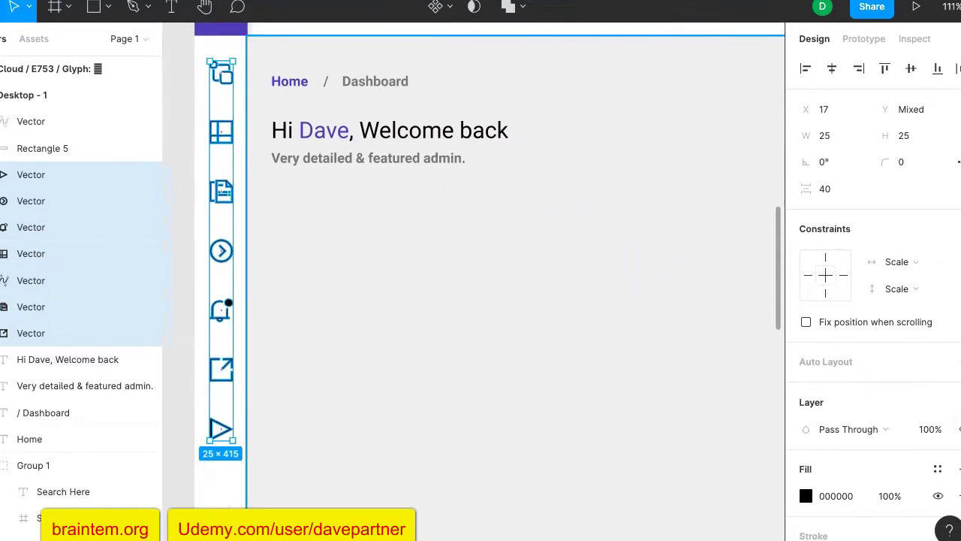
{"action": "left_click", "coordinate": [931, 434]}
{"action": "type", "text": "5"}
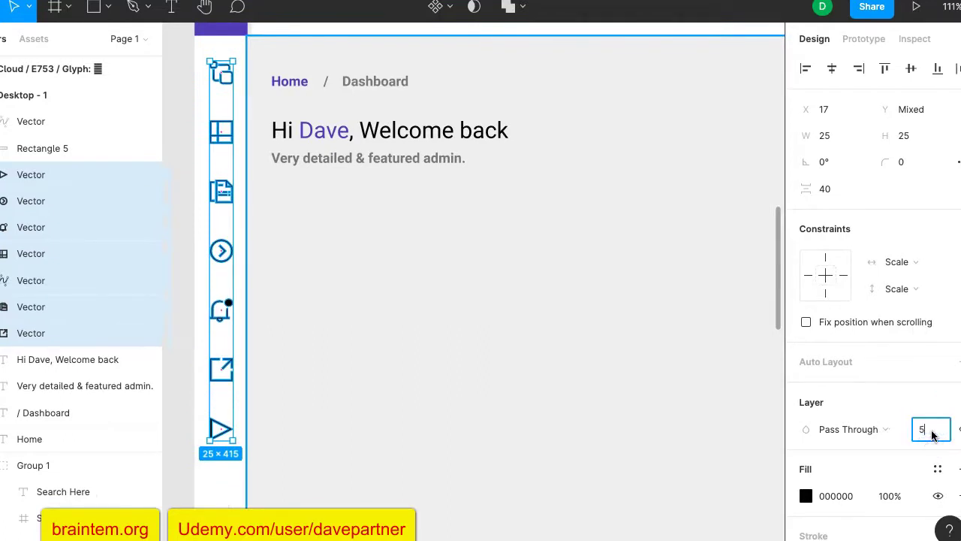
{"action": "type", "text": "0"}
{"action": "key", "text": "Return"}
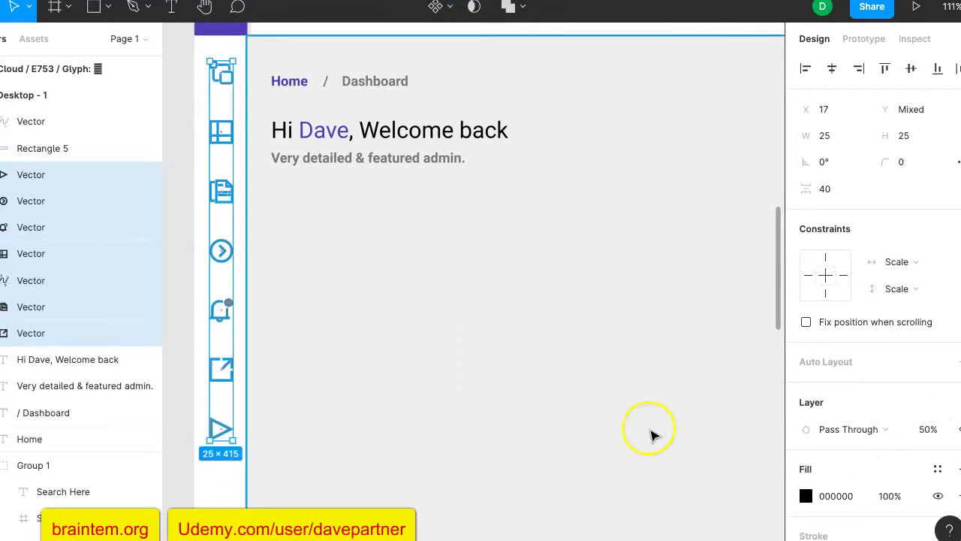
{"action": "left_click", "coordinate": [599, 298]}
Step: Draw a rectangle of about 297 × 122 over the reference dashboard's Total Users card to match its size
{"action": "scroll", "coordinate": [594, 263], "scroll_direction": "down", "scroll_amount": 5}
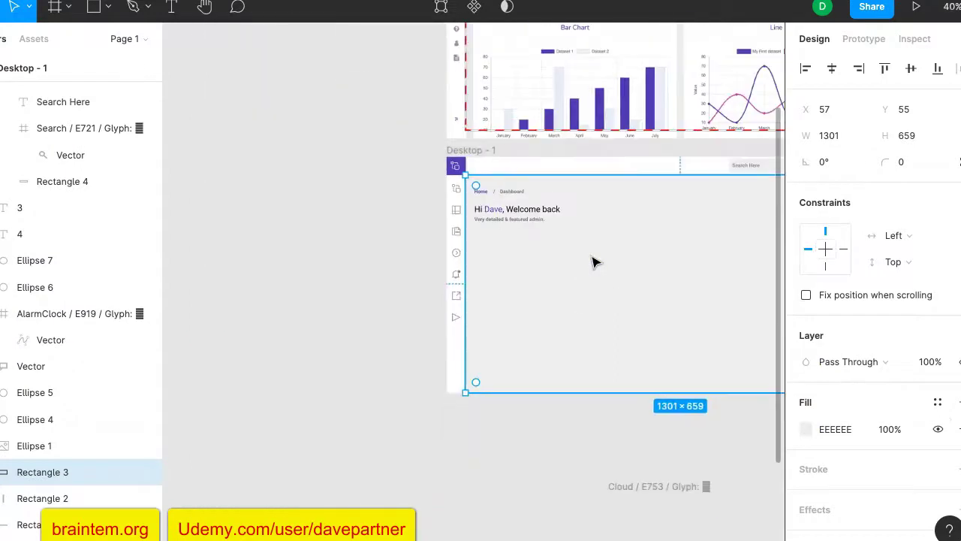
{"action": "scroll", "coordinate": [588, 263], "scroll_direction": "right", "scroll_amount": 4}
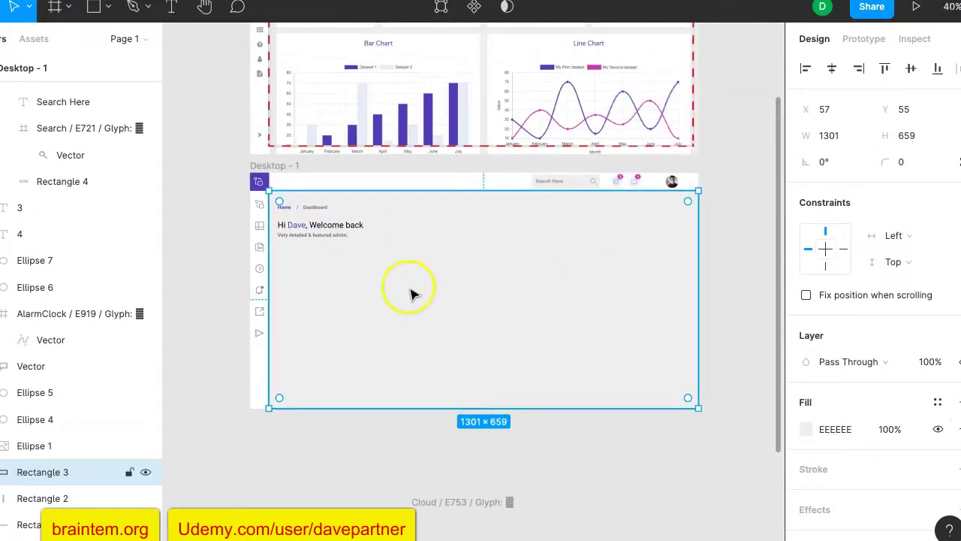
{"action": "scroll", "coordinate": [394, 292], "scroll_direction": "up", "scroll_amount": 5}
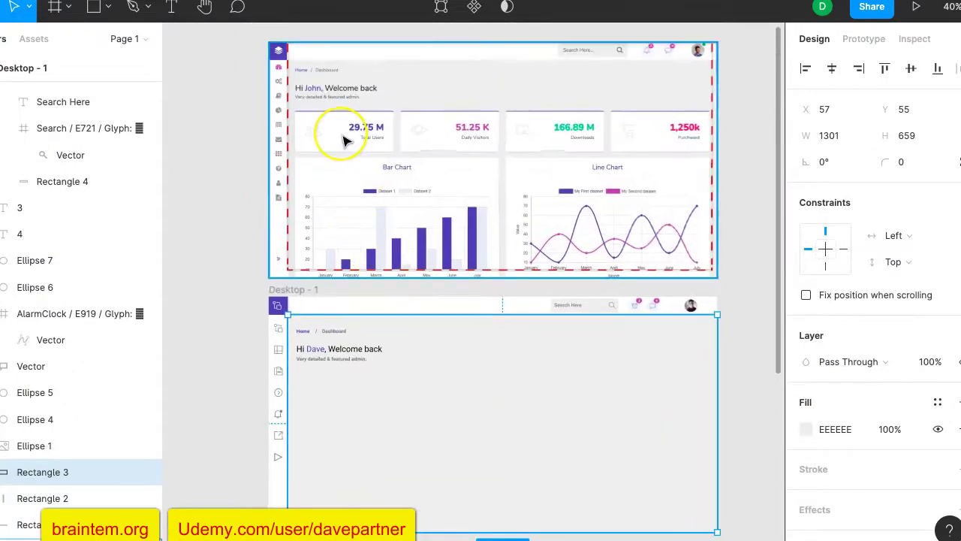
{"action": "scroll", "coordinate": [348, 150], "scroll_direction": "up", "scroll_amount": 3}
{"action": "scroll", "coordinate": [345, 141], "scroll_direction": "up", "scroll_amount": 2}
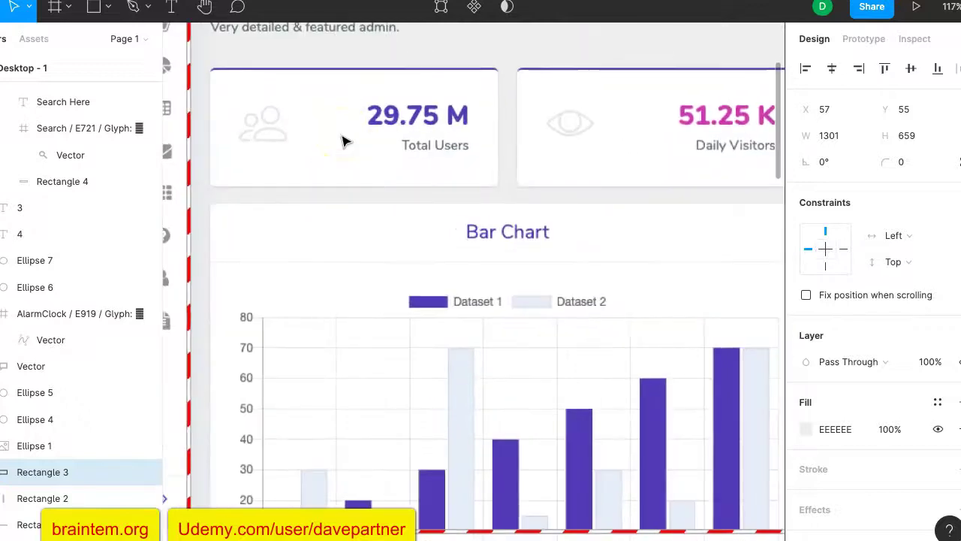
{"action": "left_click", "coordinate": [95, 9]}
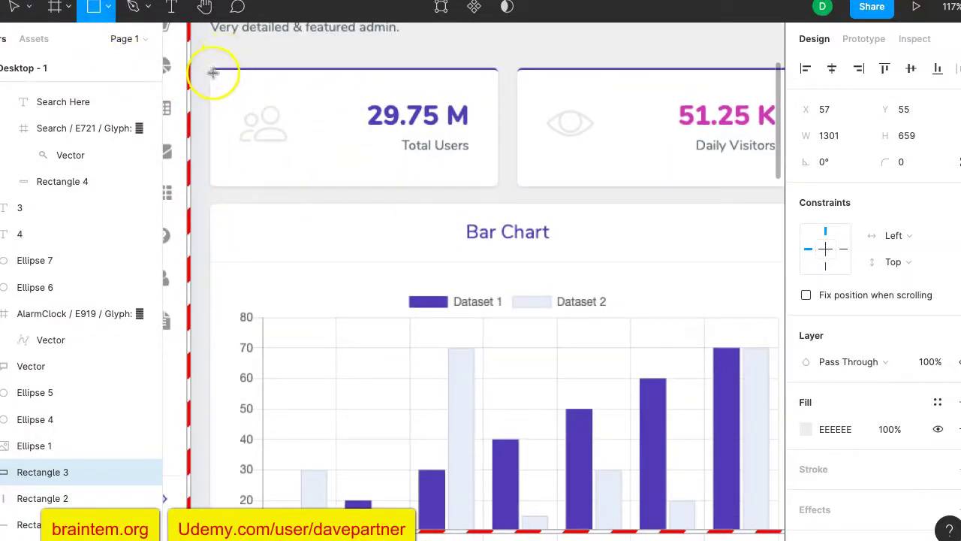
{"action": "left_click_drag", "start_coordinate": [212, 67], "coordinate": [497, 185]}
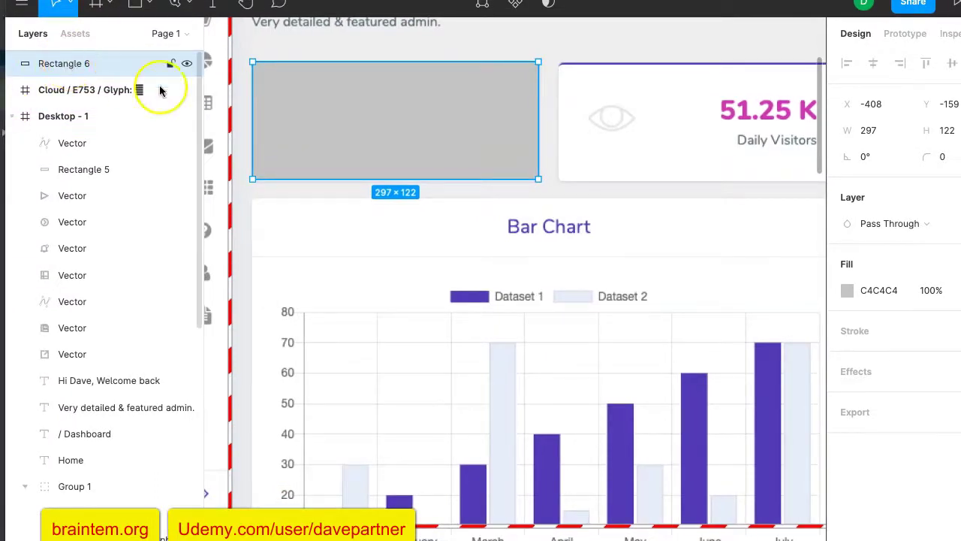
Step: Move the grey 297 × 122 rectangle into the Desktop - 1 frame below the subtitle, at X 84, Y 217
{"action": "scroll", "coordinate": [259, 116], "scroll_direction": "down", "scroll_amount": 3}
{"action": "scroll", "coordinate": [259, 116], "scroll_direction": "left", "scroll_amount": 1}
{"action": "scroll", "coordinate": [258, 118], "scroll_direction": "down", "scroll_amount": 1}
{"action": "scroll", "coordinate": [259, 118], "scroll_direction": "right", "scroll_amount": 1}
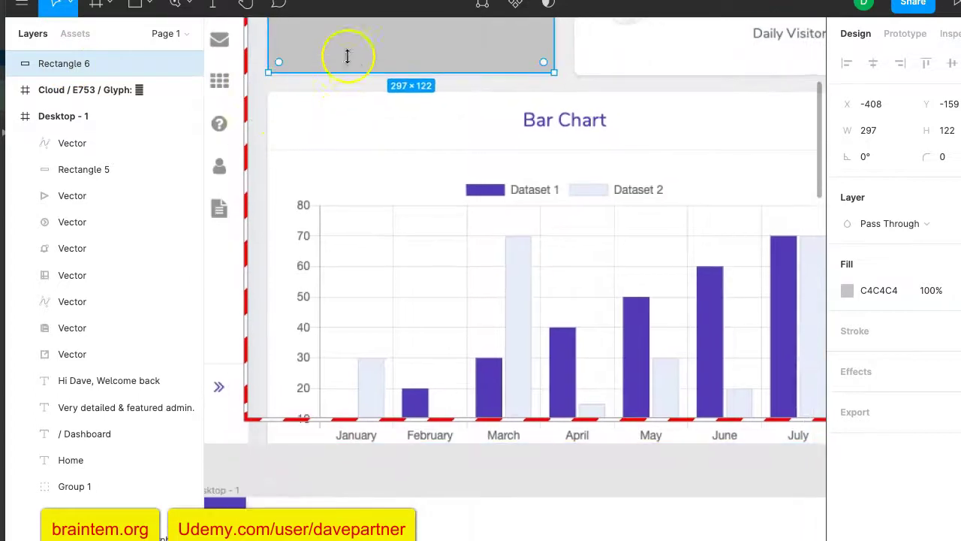
{"action": "left_click_drag", "start_coordinate": [357, 51], "coordinate": [357, 521]}
{"action": "scroll", "coordinate": [360, 413], "scroll_direction": "down", "scroll_amount": 2}
{"action": "scroll", "coordinate": [360, 414], "scroll_direction": "left", "scroll_amount": 2}
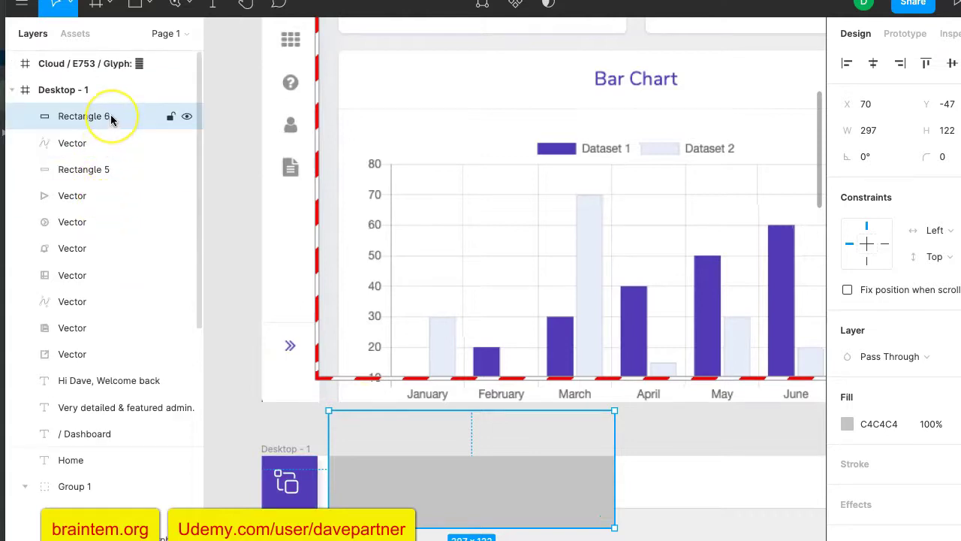
{"action": "scroll", "coordinate": [110, 114], "scroll_direction": "down", "scroll_amount": 3}
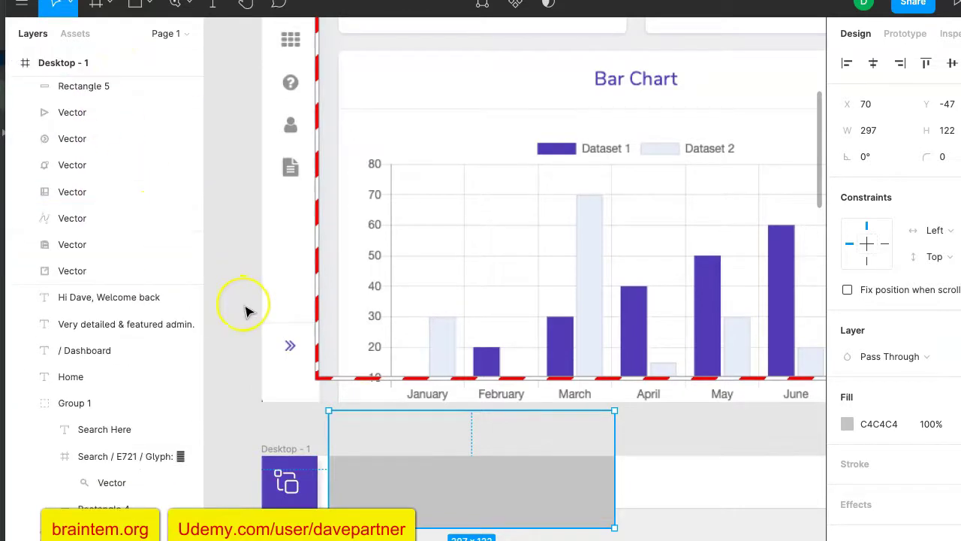
{"action": "scroll", "coordinate": [244, 308], "scroll_direction": "down", "scroll_amount": 5}
{"action": "scroll", "coordinate": [248, 310], "scroll_direction": "down", "scroll_amount": 2}
{"action": "scroll", "coordinate": [248, 310], "scroll_direction": "left", "scroll_amount": 1}
{"action": "left_click_drag", "start_coordinate": [371, 221], "coordinate": [381, 475]}
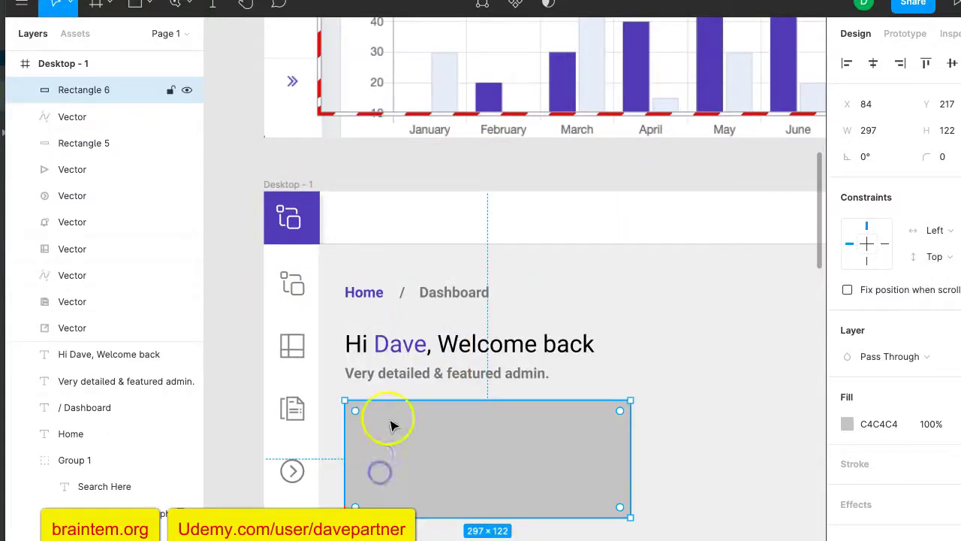
Step: Examine the reference dashboard's four statistic cards, checking their top borders, rounded corners, shadows and spacing
{"action": "scroll", "coordinate": [476, 158], "scroll_direction": "up", "scroll_amount": 10}
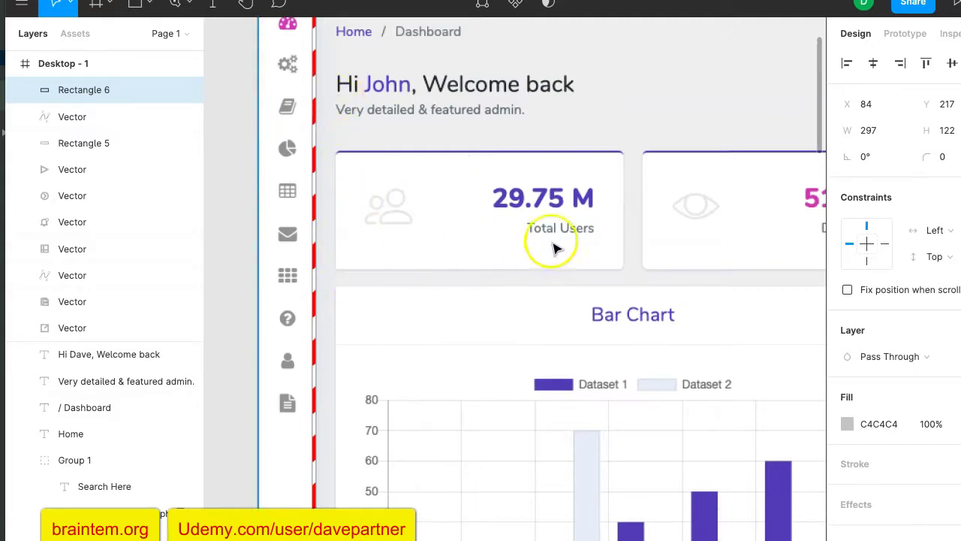
{"action": "scroll", "coordinate": [562, 247], "scroll_direction": "right", "scroll_amount": 5}
{"action": "scroll", "coordinate": [642, 258], "scroll_direction": "right", "scroll_amount": 7}
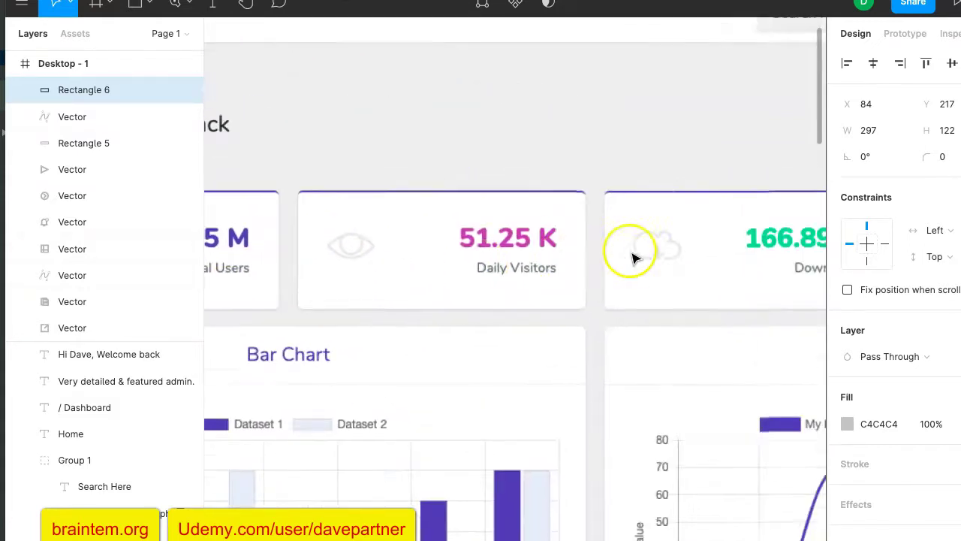
{"action": "scroll", "coordinate": [633, 258], "scroll_direction": "up", "scroll_amount": 2}
{"action": "scroll", "coordinate": [660, 256], "scroll_direction": "right", "scroll_amount": 6}
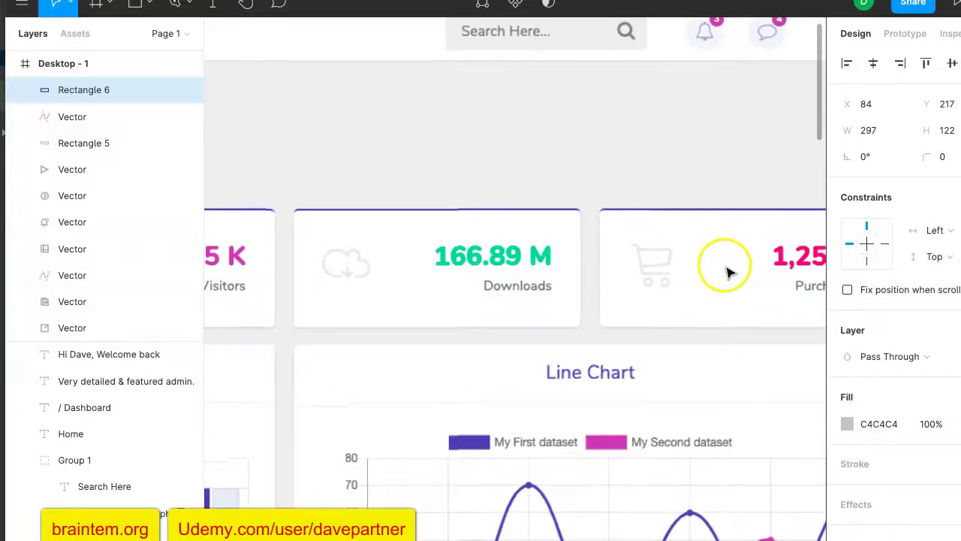
{"action": "scroll", "coordinate": [729, 272], "scroll_direction": "right", "scroll_amount": 3}
{"action": "scroll", "coordinate": [729, 272], "scroll_direction": "down", "scroll_amount": 2}
{"action": "scroll", "coordinate": [622, 281], "scroll_direction": "up", "scroll_amount": 5}
{"action": "scroll", "coordinate": [617, 288], "scroll_direction": "up", "scroll_amount": 2}
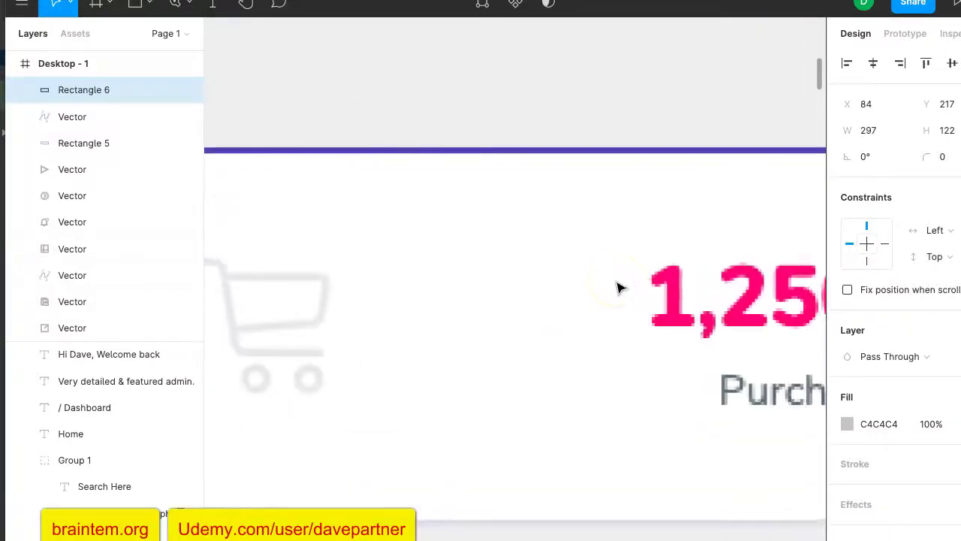
{"action": "scroll", "coordinate": [618, 285], "scroll_direction": "left", "scroll_amount": 5}
{"action": "scroll", "coordinate": [618, 285], "scroll_direction": "up", "scroll_amount": 2}
{"action": "scroll", "coordinate": [467, 229], "scroll_direction": "left", "scroll_amount": 3}
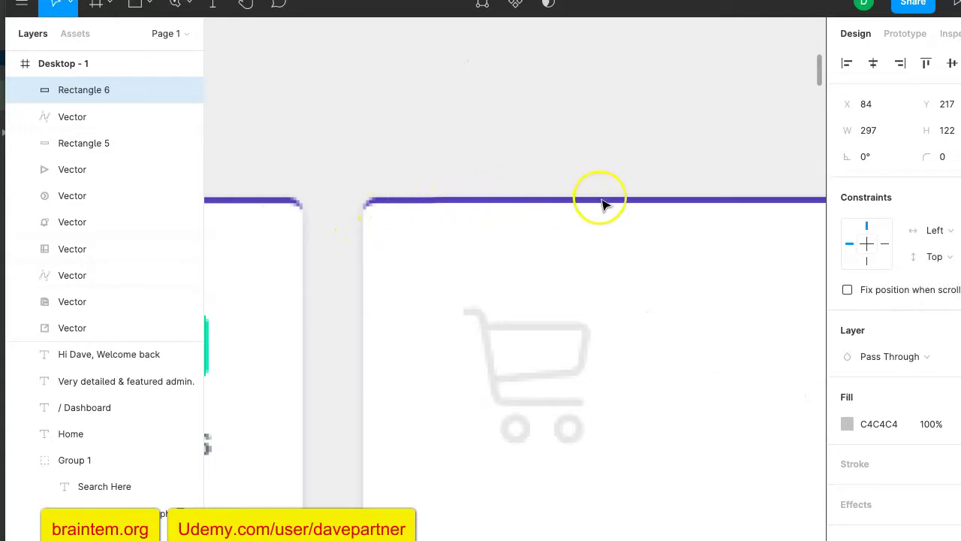
{"action": "scroll", "coordinate": [545, 225], "scroll_direction": "down", "scroll_amount": 3}
{"action": "scroll", "coordinate": [547, 229], "scroll_direction": "down", "scroll_amount": 5}
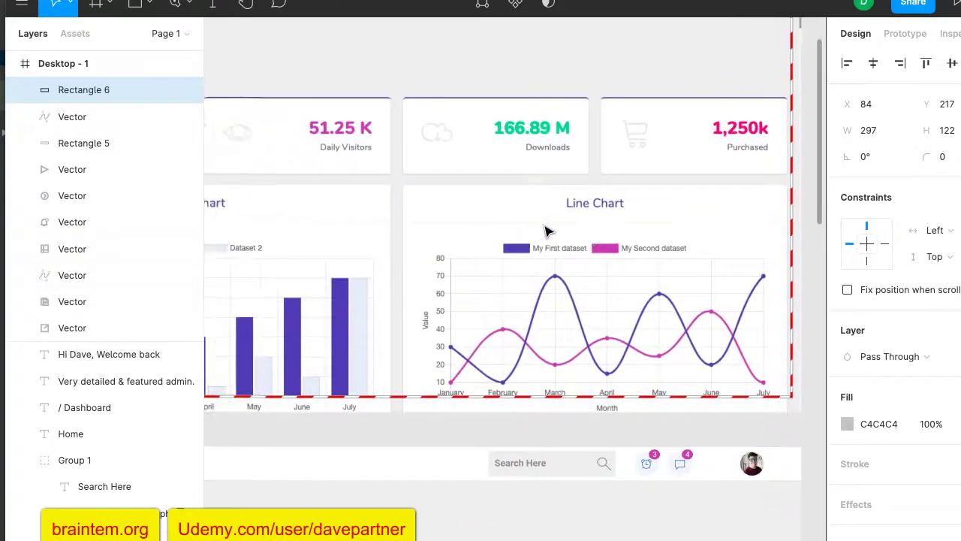
{"action": "scroll", "coordinate": [546, 225], "scroll_direction": "down", "scroll_amount": 3}
{"action": "scroll", "coordinate": [546, 225], "scroll_direction": "left", "scroll_amount": 6}
{"action": "scroll", "coordinate": [546, 230], "scroll_direction": "up", "scroll_amount": 2}
{"action": "scroll", "coordinate": [516, 128], "scroll_direction": "up", "scroll_amount": 3}
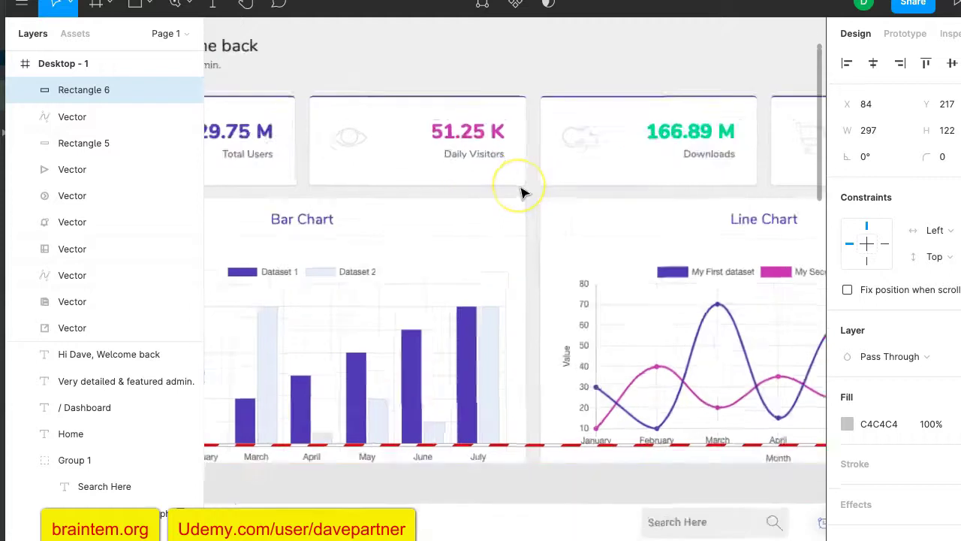
{"action": "scroll", "coordinate": [523, 193], "scroll_direction": "up", "scroll_amount": 5}
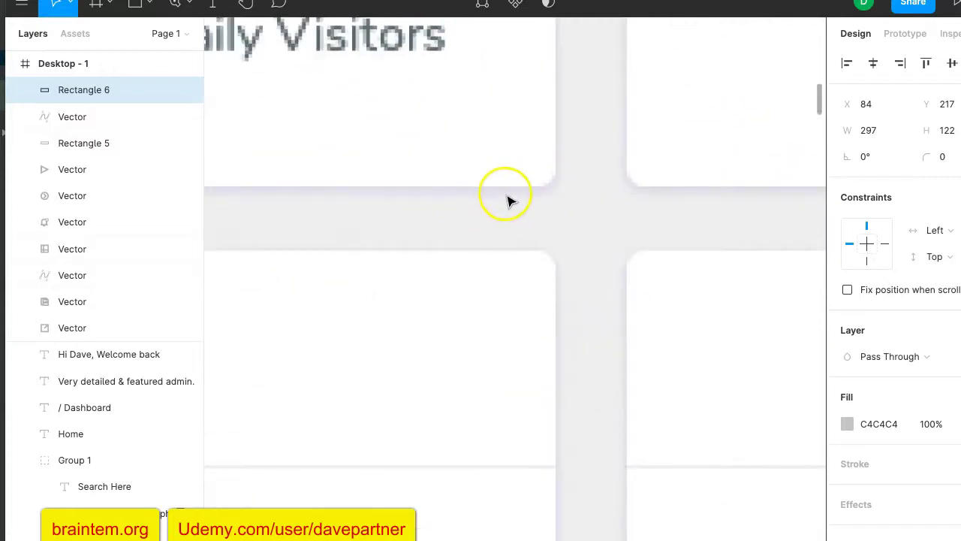
{"action": "scroll", "coordinate": [507, 201], "scroll_direction": "down", "scroll_amount": 8}
{"action": "scroll", "coordinate": [515, 208], "scroll_direction": "up", "scroll_amount": 3}
{"action": "scroll", "coordinate": [517, 208], "scroll_direction": "down", "scroll_amount": 3}
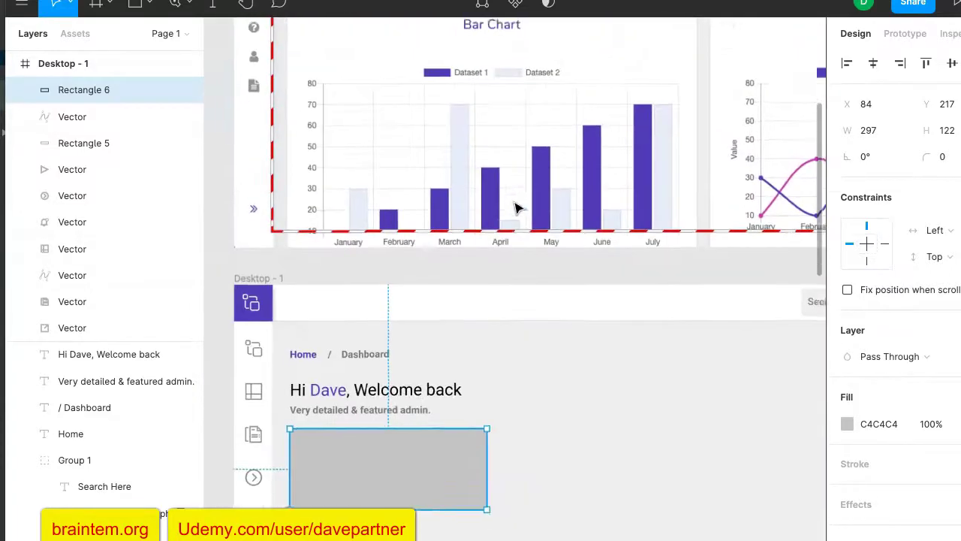
{"action": "scroll", "coordinate": [517, 208], "scroll_direction": "down", "scroll_amount": 3}
{"action": "scroll", "coordinate": [517, 208], "scroll_direction": "left", "scroll_amount": 2}
Step: Fill the grey card rectangle with white FFFFFF and set its corner radius to 5
{"action": "left_click", "coordinate": [488, 398]}
{"action": "scroll", "coordinate": [563, 387], "scroll_direction": "down", "scroll_amount": 1}
{"action": "scroll", "coordinate": [564, 386], "scroll_direction": "right", "scroll_amount": 2}
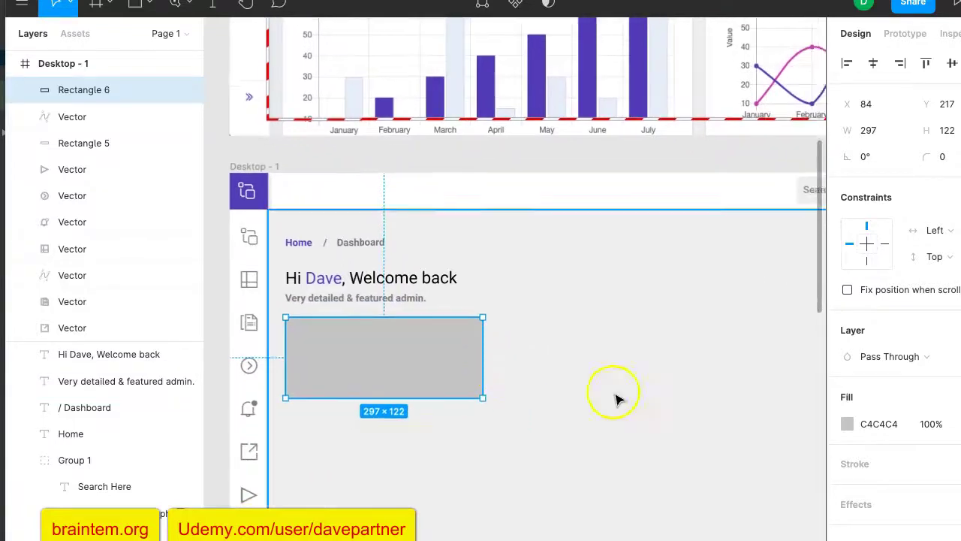
{"action": "left_click", "coordinate": [847, 423]}
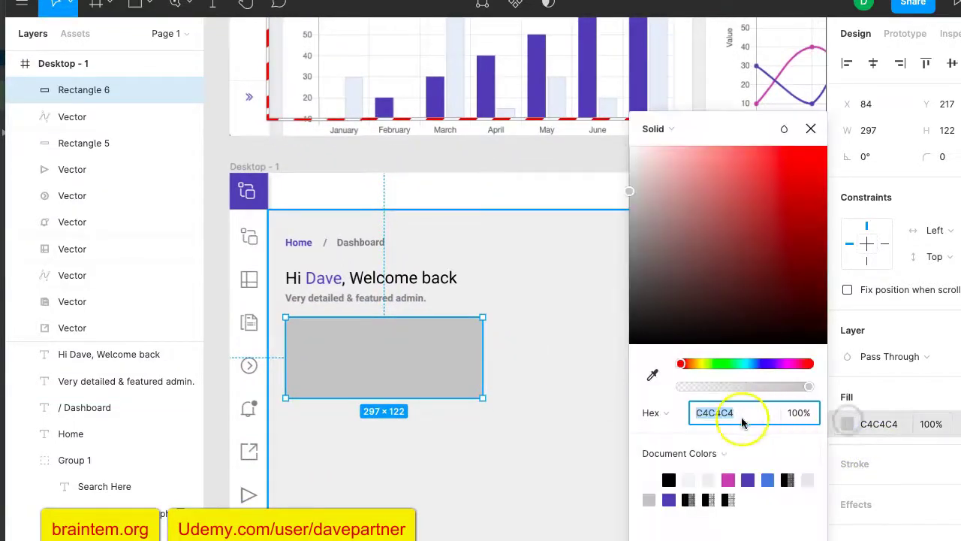
{"action": "left_click", "coordinate": [659, 479]}
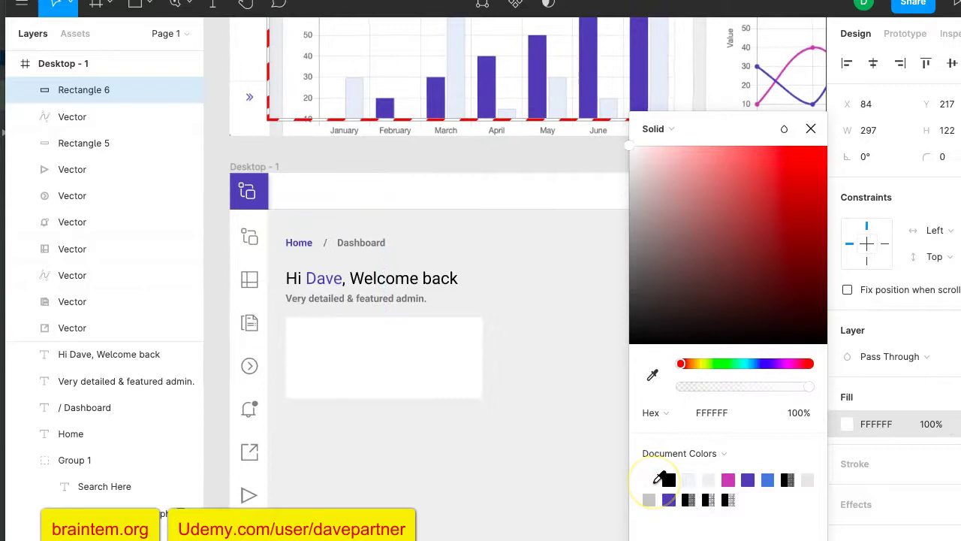
{"action": "left_click", "coordinate": [946, 161]}
{"action": "type", "text": "5"}
{"action": "key", "text": "Return"}
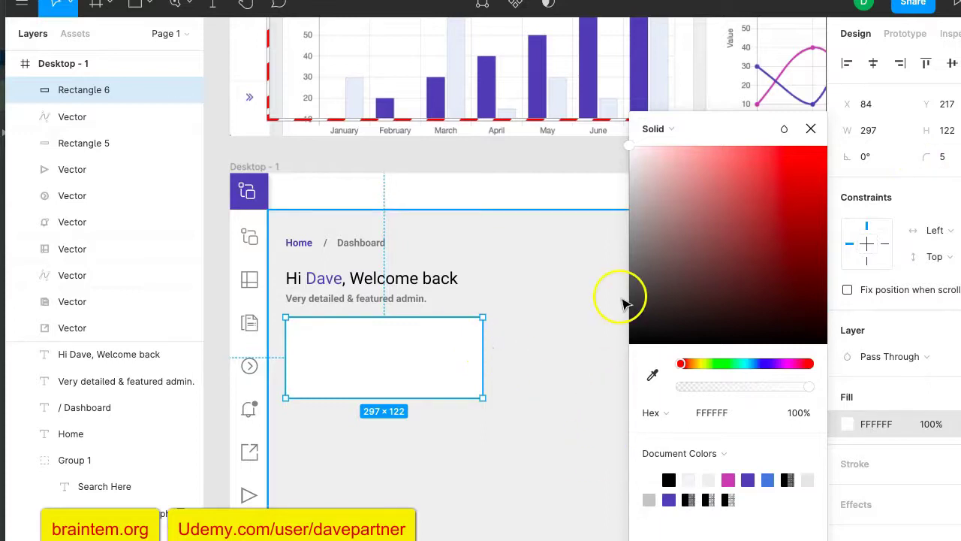
Step: Add a drop shadow effect to the large EEEEEE content background rectangle
{"action": "left_click", "coordinate": [591, 330]}
{"action": "scroll", "coordinate": [843, 390], "scroll_direction": "down", "scroll_amount": 1}
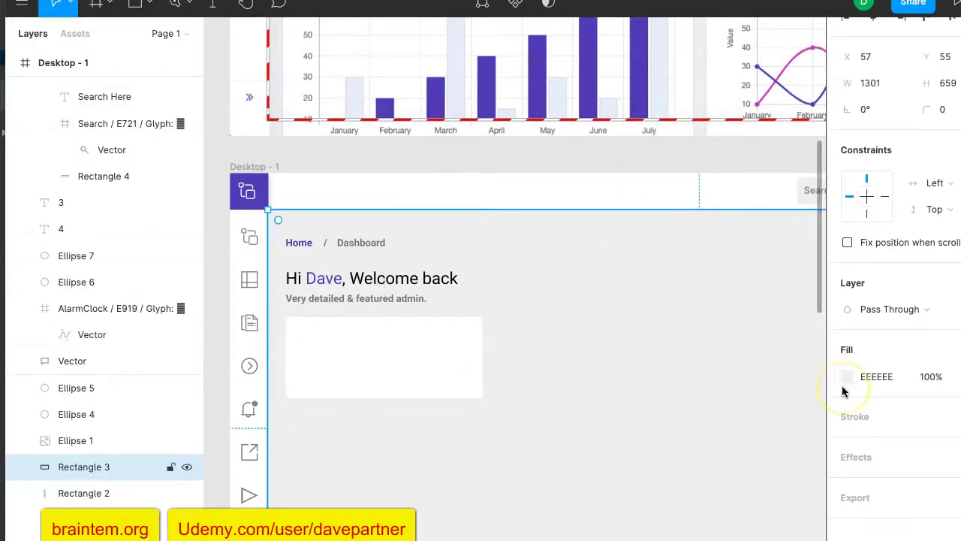
{"action": "left_click", "coordinate": [846, 456]}
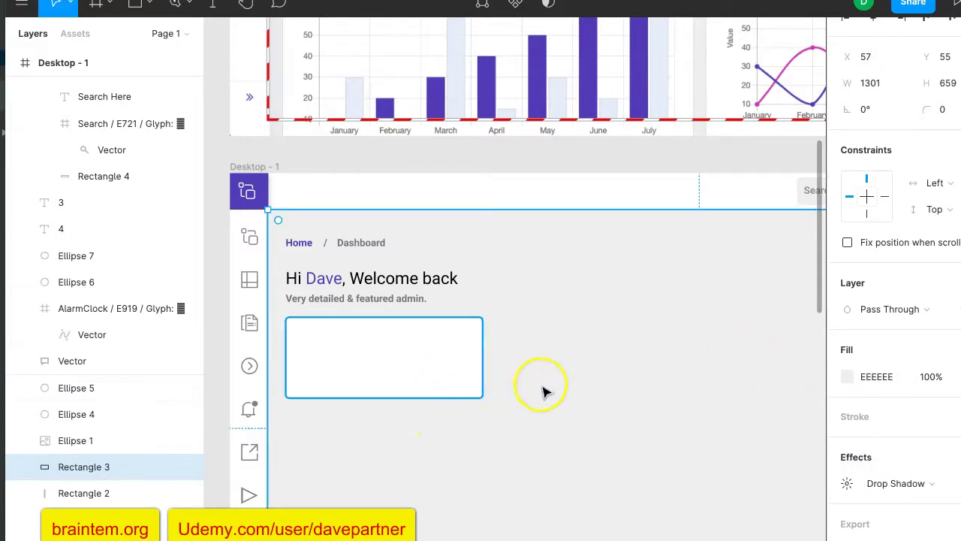
Step: Duplicate the white card and offset the copy to X 66, Y 246 so the original shows behind it
{"action": "left_click", "coordinate": [453, 351]}
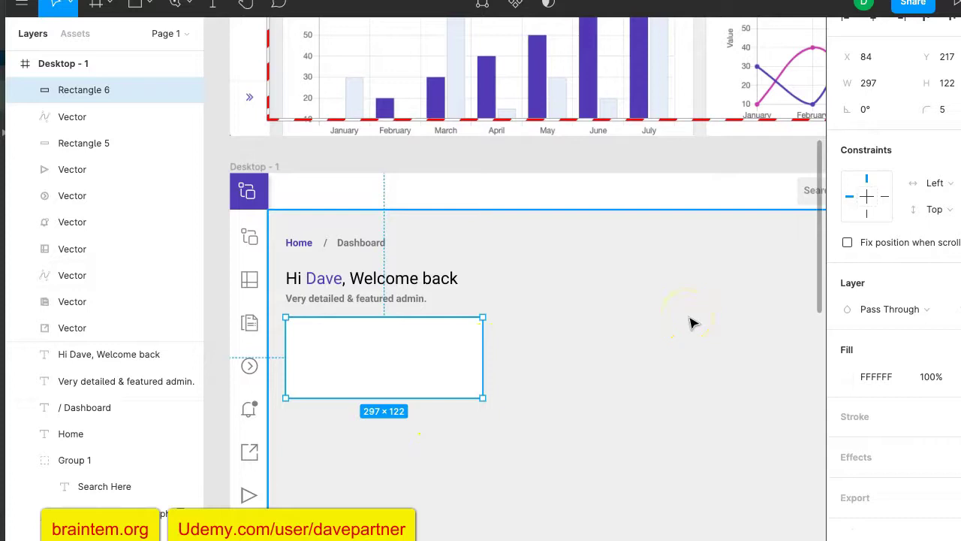
{"action": "key", "text": "ctrl+d"}
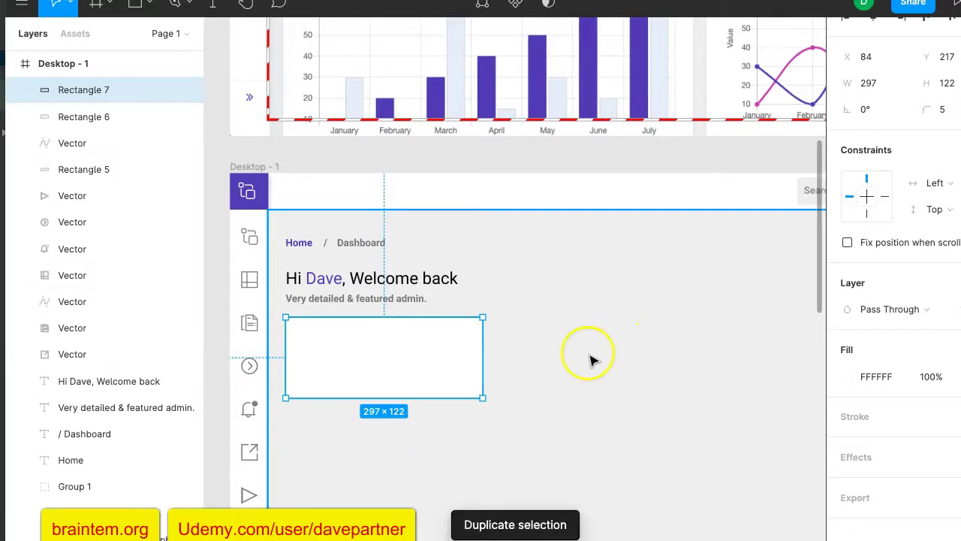
{"action": "scroll", "coordinate": [589, 360], "scroll_direction": "up", "scroll_amount": 5}
{"action": "left_click", "coordinate": [562, 338]}
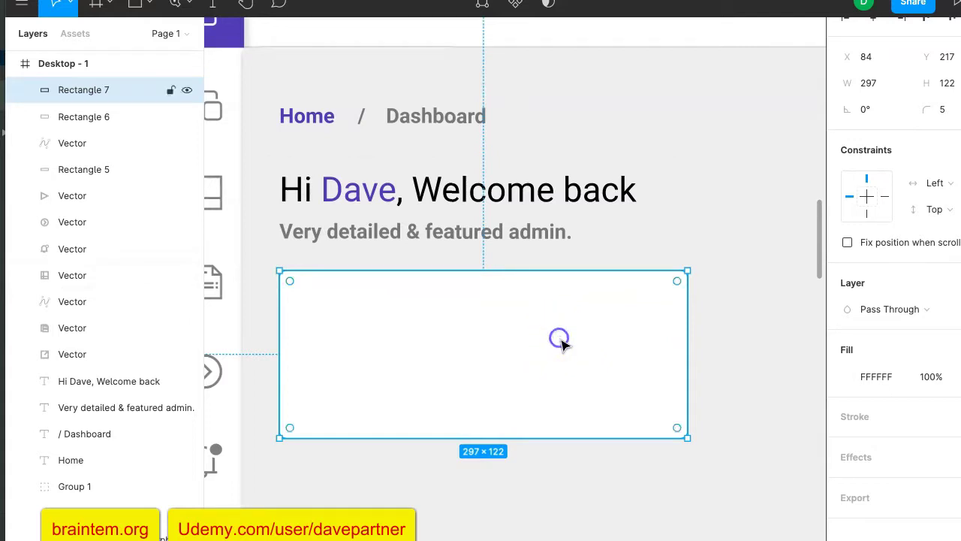
{"action": "left_click_drag", "start_coordinate": [561, 347], "coordinate": [537, 386]}
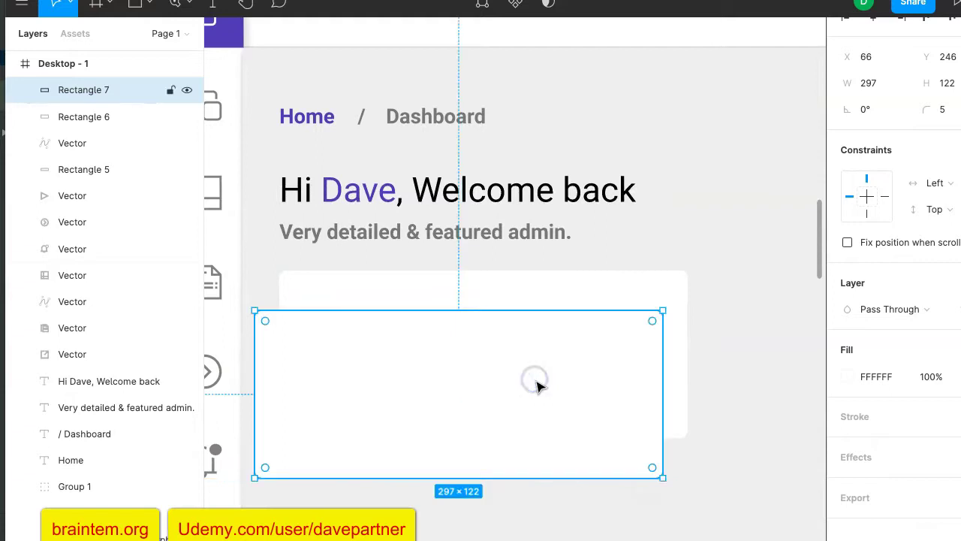
Step: Fill the original card behind the copy with the document's purple 4B4AB1
{"action": "left_click", "coordinate": [492, 285]}
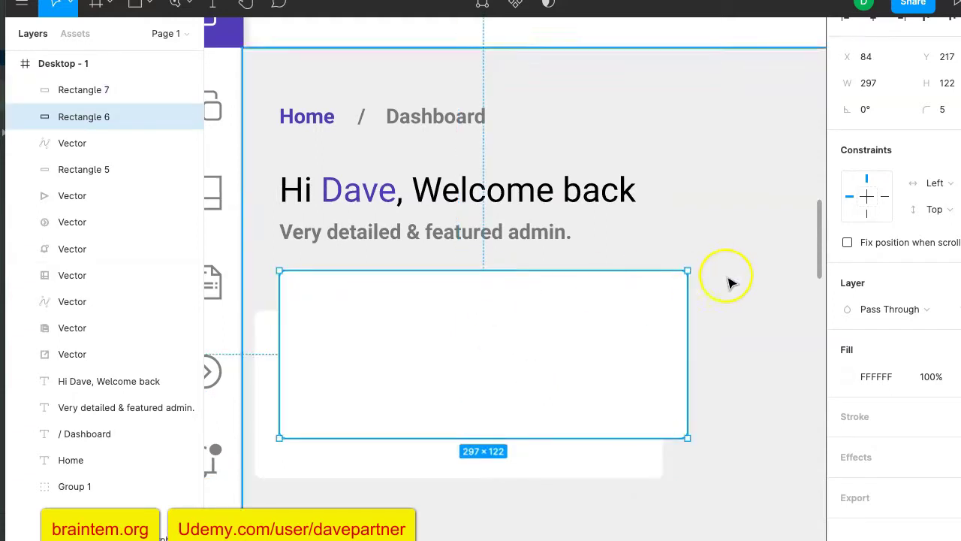
{"action": "scroll", "coordinate": [720, 279], "scroll_direction": "right", "scroll_amount": 2}
{"action": "scroll", "coordinate": [721, 279], "scroll_direction": "down", "scroll_amount": 1}
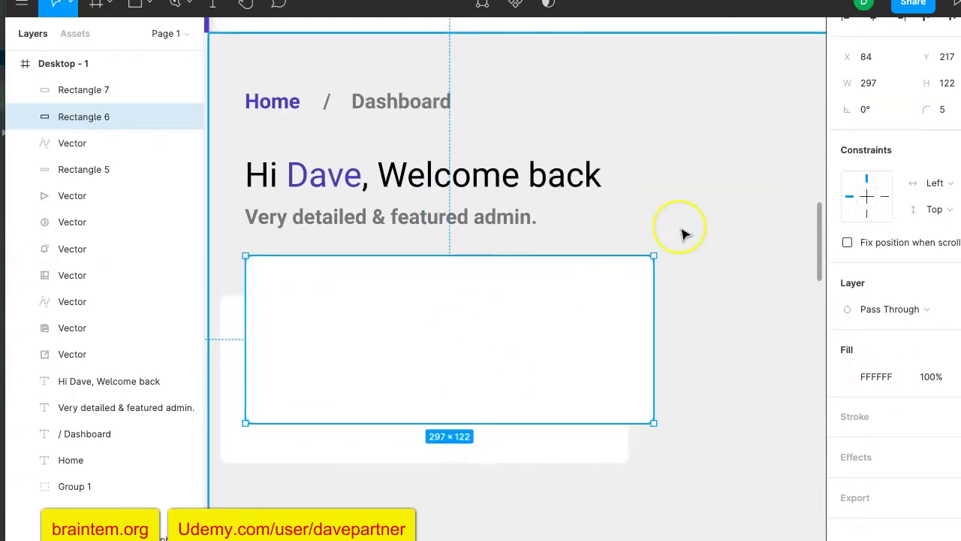
{"action": "scroll", "coordinate": [683, 234], "scroll_direction": "left", "scroll_amount": 1}
{"action": "scroll", "coordinate": [683, 234], "scroll_direction": "up", "scroll_amount": 1}
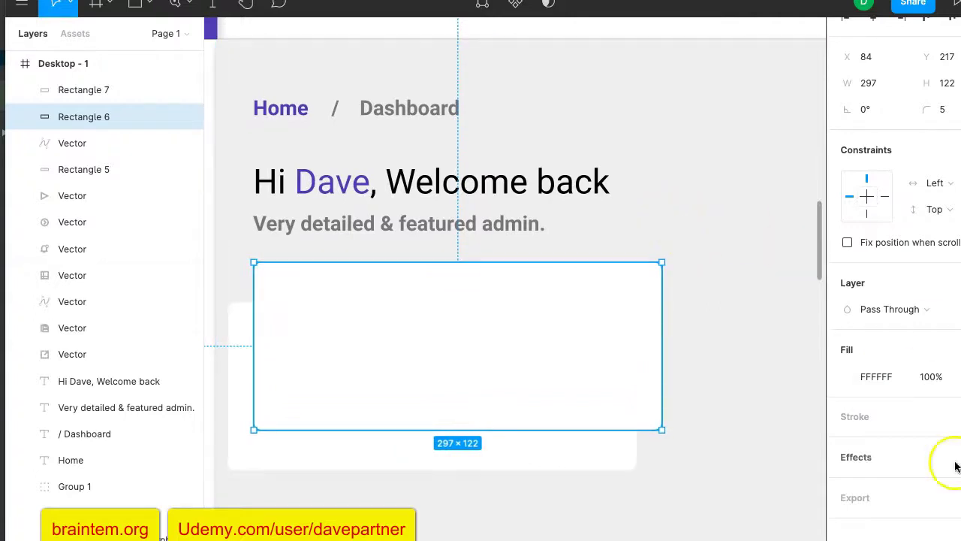
{"action": "left_click", "coordinate": [850, 374]}
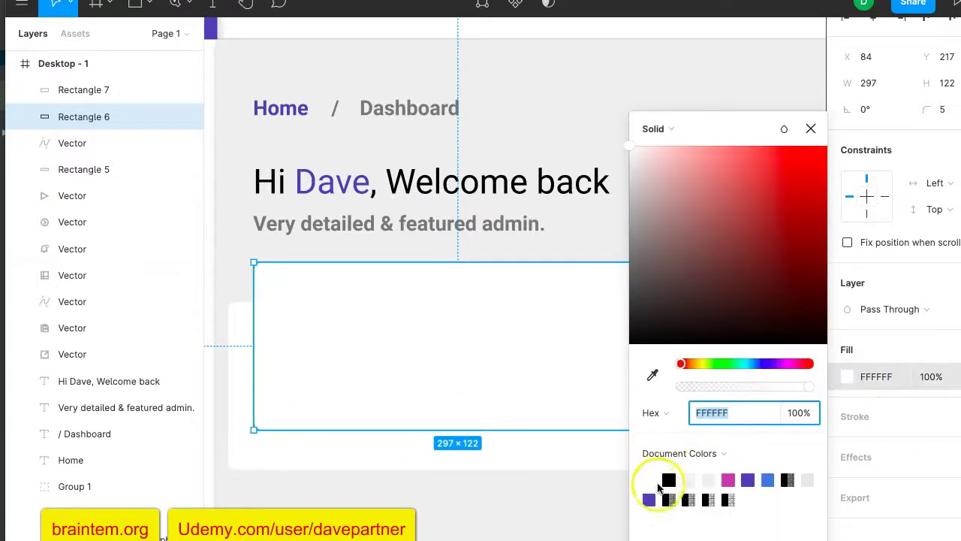
{"action": "left_click", "coordinate": [749, 479]}
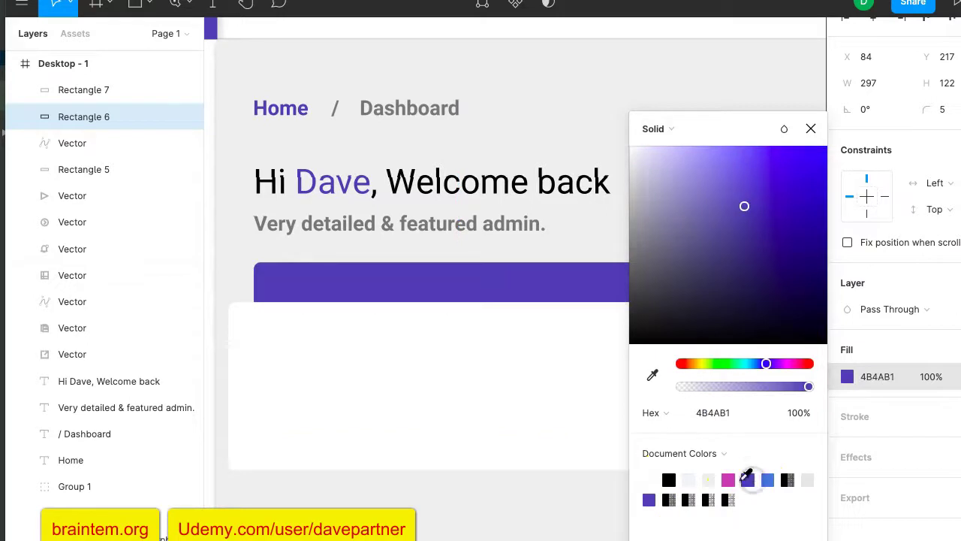
{"action": "left_click", "coordinate": [565, 252]}
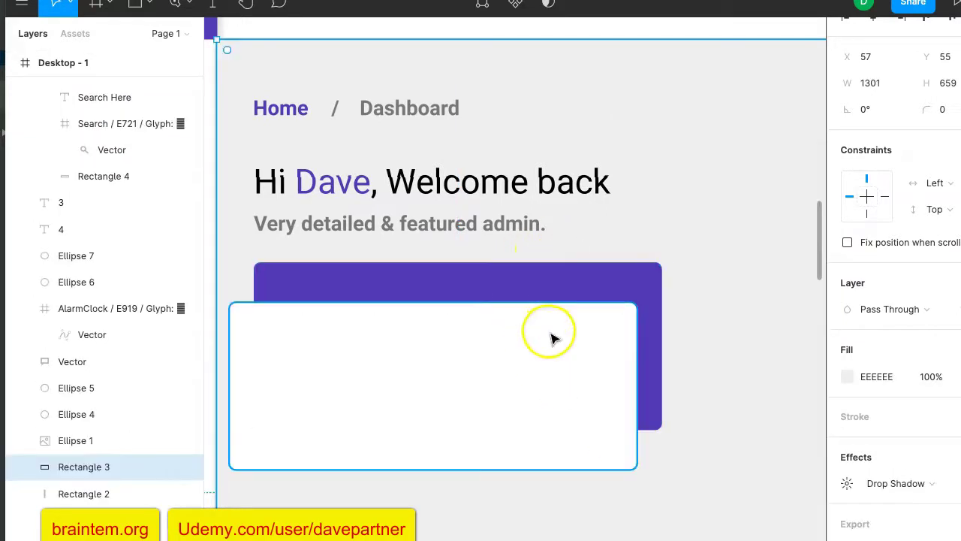
Step: Place the white copy over the purple card at X 84, Y 221, leaving a purple strip along the upper edge
{"action": "left_click_drag", "start_coordinate": [550, 338], "coordinate": [571, 317]}
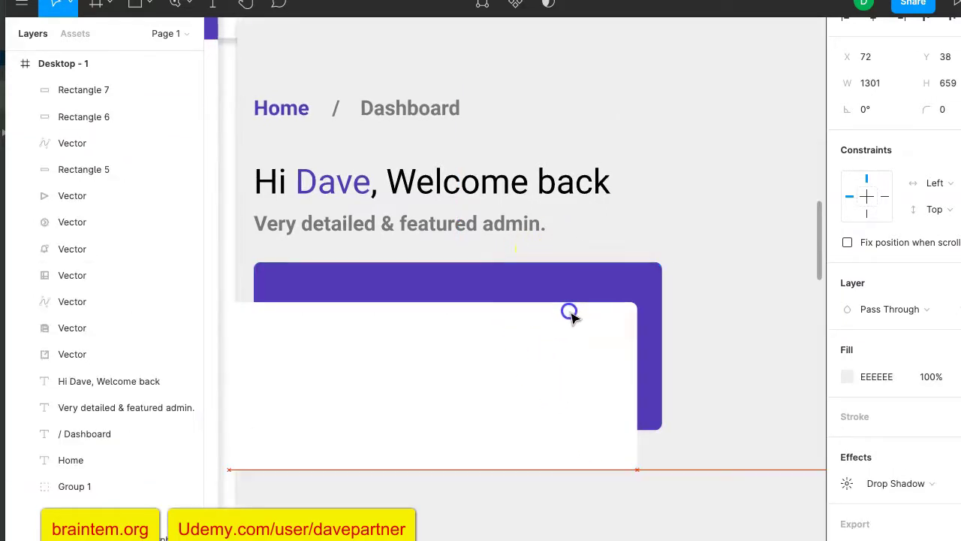
{"action": "key", "text": "ctrl+z"}
{"action": "left_click", "coordinate": [540, 342]}
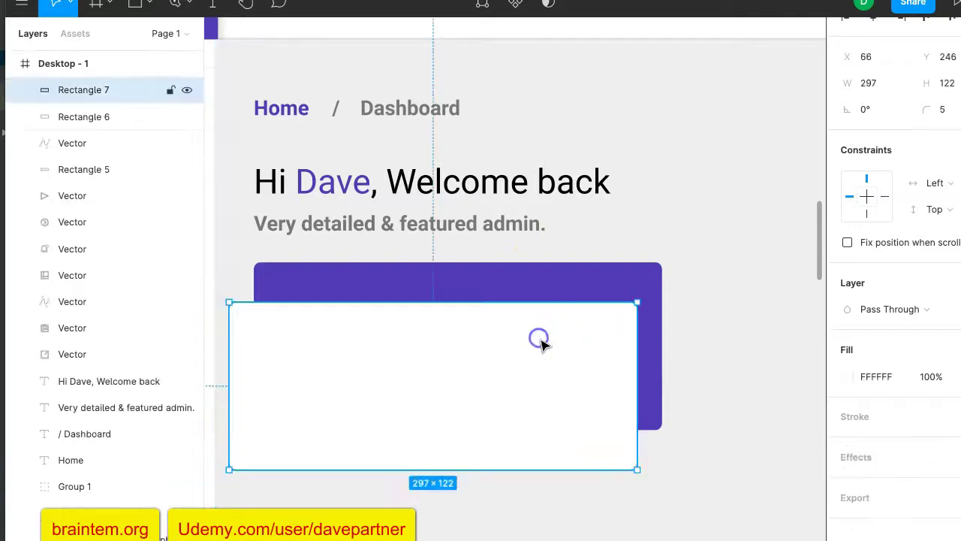
{"action": "left_click_drag", "start_coordinate": [564, 337], "coordinate": [571, 313]}
{"action": "left_click", "coordinate": [663, 211]}
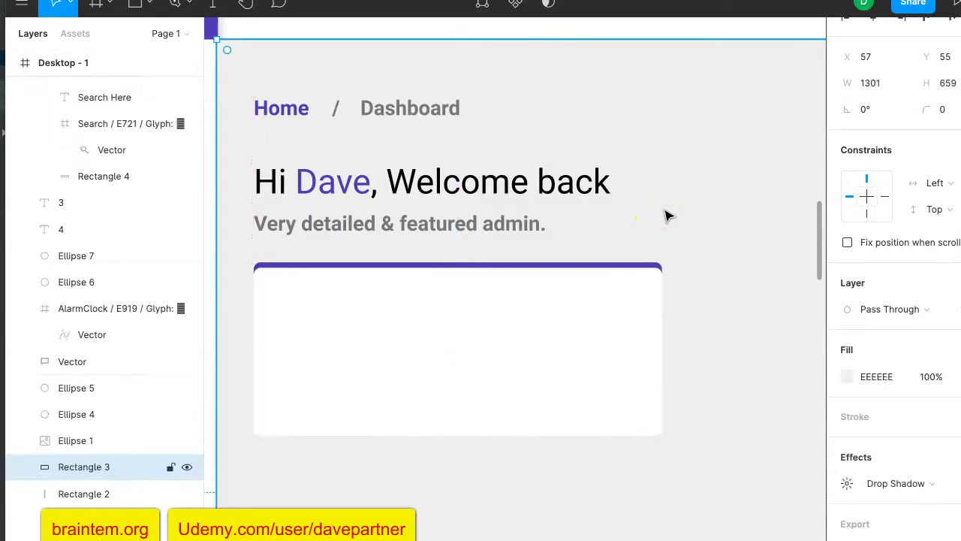
Step: Nudge the white card up to Y 219 to thin the purple strip above it
{"action": "left_click", "coordinate": [570, 356]}
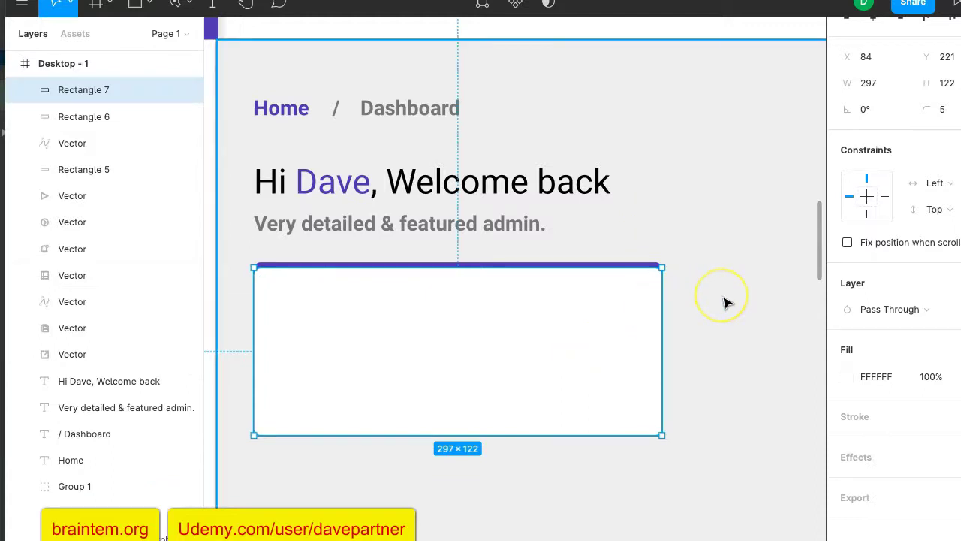
{"action": "scroll", "coordinate": [724, 302], "scroll_direction": "up", "scroll_amount": 6}
{"action": "key", "text": "Up"}
{"action": "left_click", "coordinate": [768, 285]}
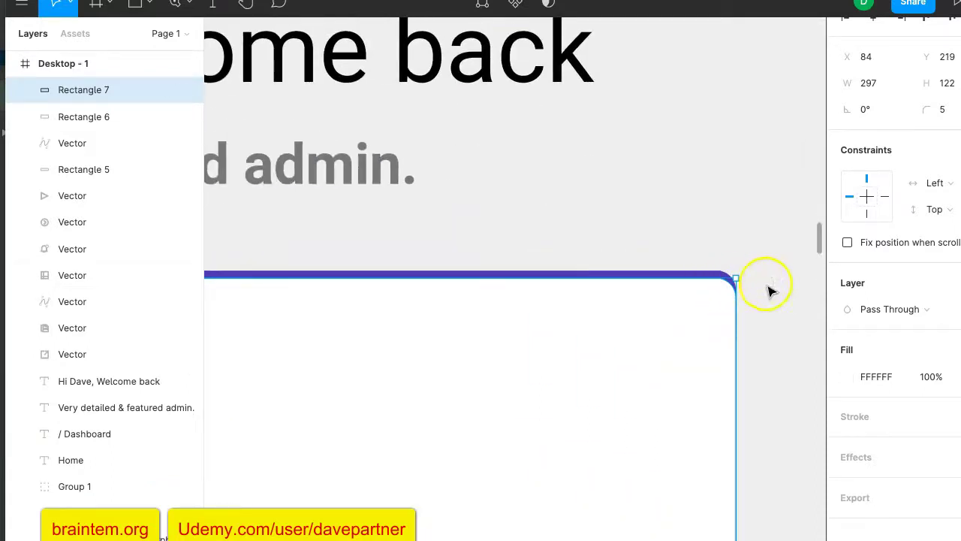
{"action": "scroll", "coordinate": [772, 292], "scroll_direction": "down", "scroll_amount": 3}
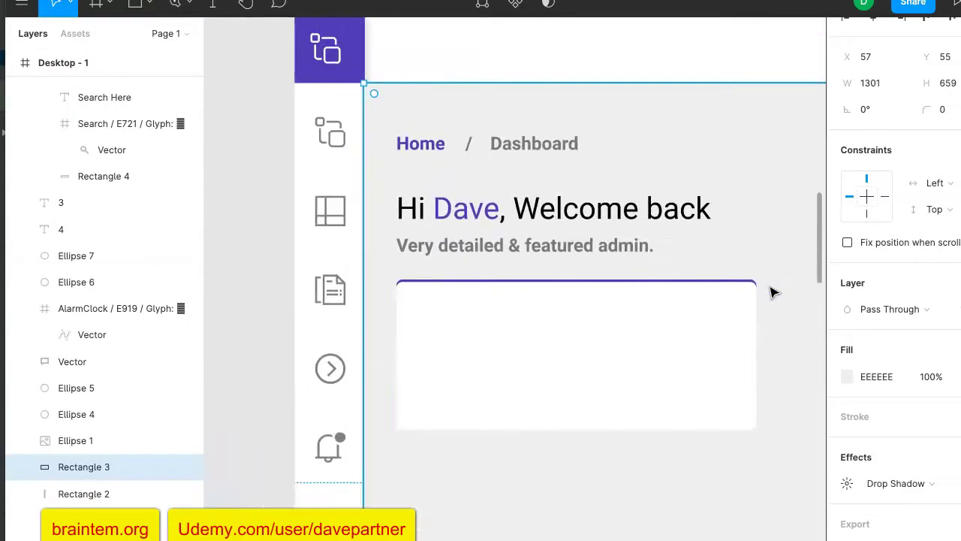
Step: Examine the three statistic cards in the reference dashboard and compare them with the blank bordered card in the design
{"action": "scroll", "coordinate": [773, 291], "scroll_direction": "right", "scroll_amount": 2}
{"action": "scroll", "coordinate": [773, 291], "scroll_direction": "up", "scroll_amount": 10}
{"action": "scroll", "coordinate": [773, 292], "scroll_direction": "up", "scroll_amount": 2}
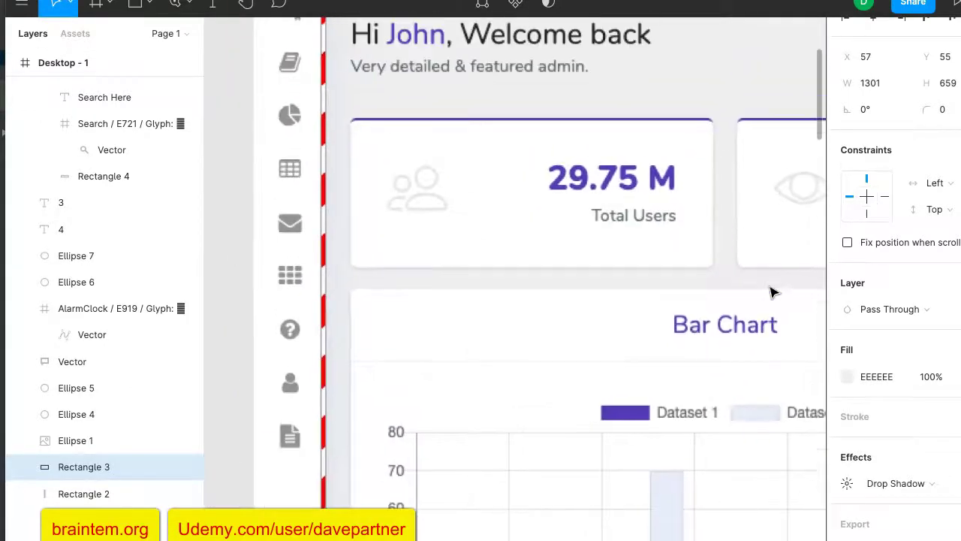
{"action": "scroll", "coordinate": [773, 291], "scroll_direction": "down", "scroll_amount": 3}
{"action": "scroll", "coordinate": [773, 292], "scroll_direction": "right", "scroll_amount": 1}
{"action": "scroll", "coordinate": [773, 291], "scroll_direction": "up", "scroll_amount": 1}
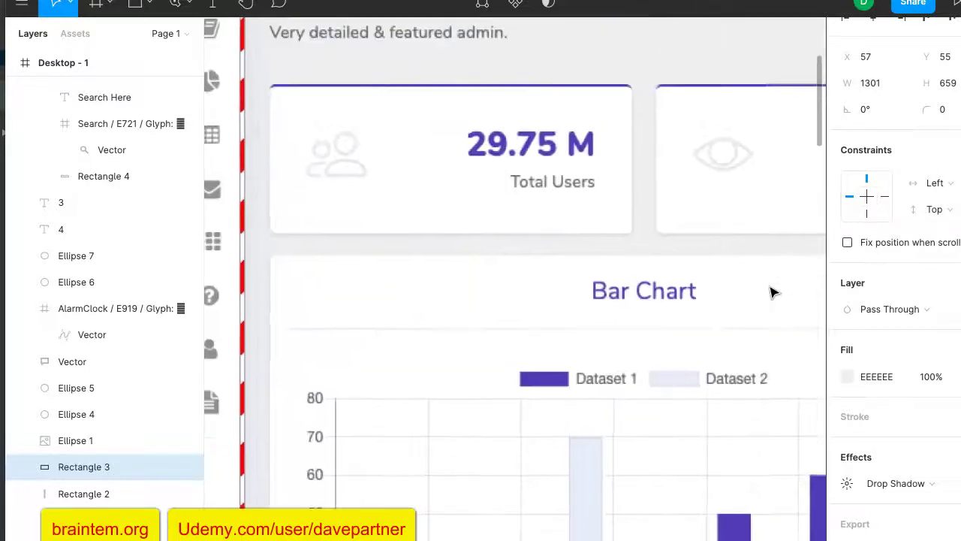
{"action": "scroll", "coordinate": [774, 291], "scroll_direction": "right", "scroll_amount": 6}
{"action": "scroll", "coordinate": [773, 292], "scroll_direction": "right", "scroll_amount": 6}
{"action": "scroll", "coordinate": [774, 291], "scroll_direction": "up", "scroll_amount": 2}
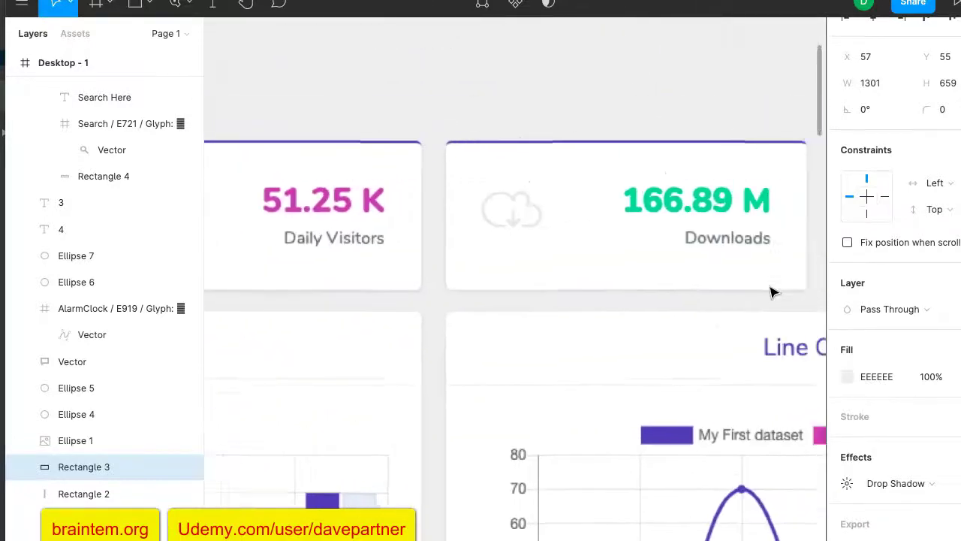
{"action": "scroll", "coordinate": [756, 291], "scroll_direction": "right", "scroll_amount": 2}
{"action": "scroll", "coordinate": [757, 292], "scroll_direction": "left", "scroll_amount": 8}
{"action": "scroll", "coordinate": [757, 292], "scroll_direction": "up", "scroll_amount": 1}
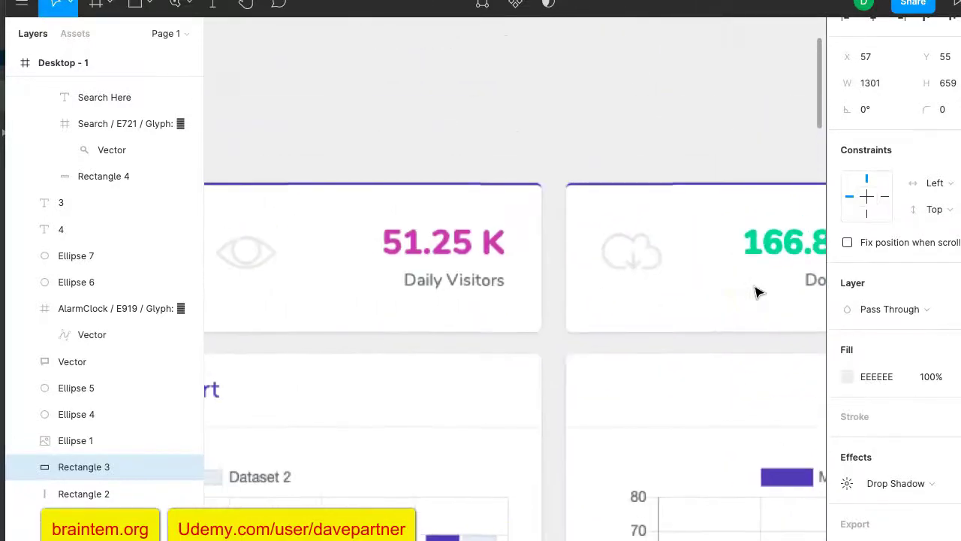
{"action": "scroll", "coordinate": [757, 291], "scroll_direction": "left", "scroll_amount": 3}
{"action": "scroll", "coordinate": [608, 278], "scroll_direction": "down", "scroll_amount": 2}
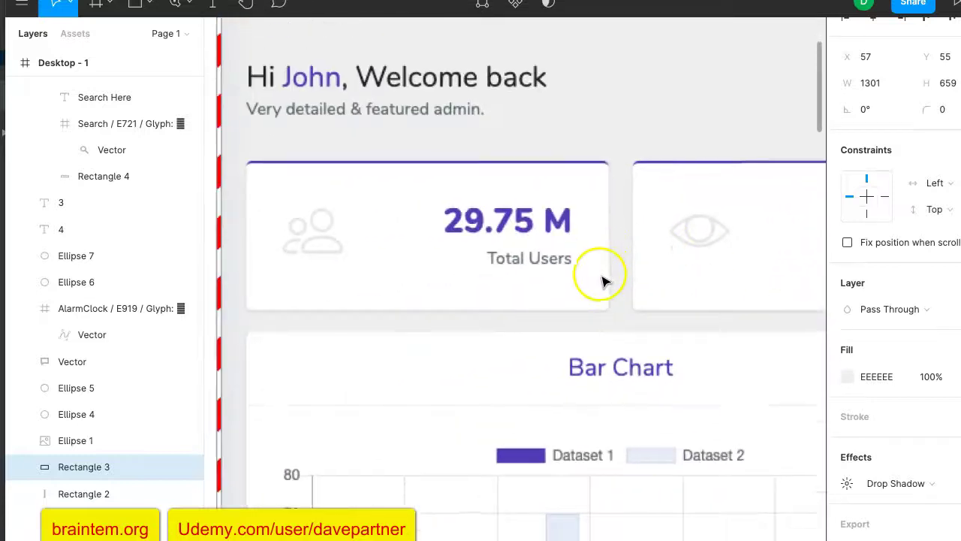
{"action": "scroll", "coordinate": [533, 187], "scroll_direction": "down", "scroll_amount": 4}
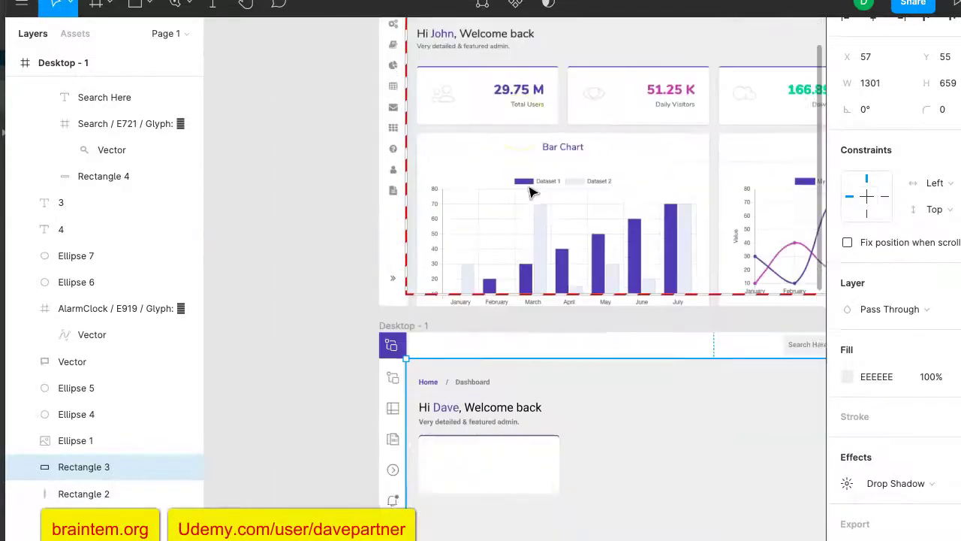
{"action": "scroll", "coordinate": [532, 187], "scroll_direction": "down", "scroll_amount": 3}
{"action": "scroll", "coordinate": [529, 193], "scroll_direction": "up", "scroll_amount": 2}
{"action": "scroll", "coordinate": [489, 391], "scroll_direction": "up", "scroll_amount": 5}
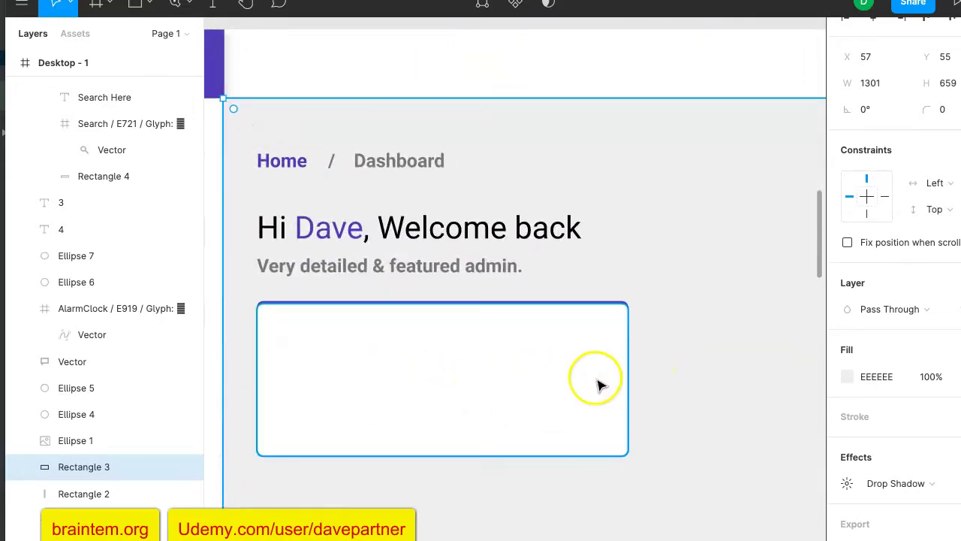
Step: Try to group the card's white rectangle with the purple rectangle behind it
{"action": "scroll", "coordinate": [632, 308], "scroll_direction": "up", "scroll_amount": 5}
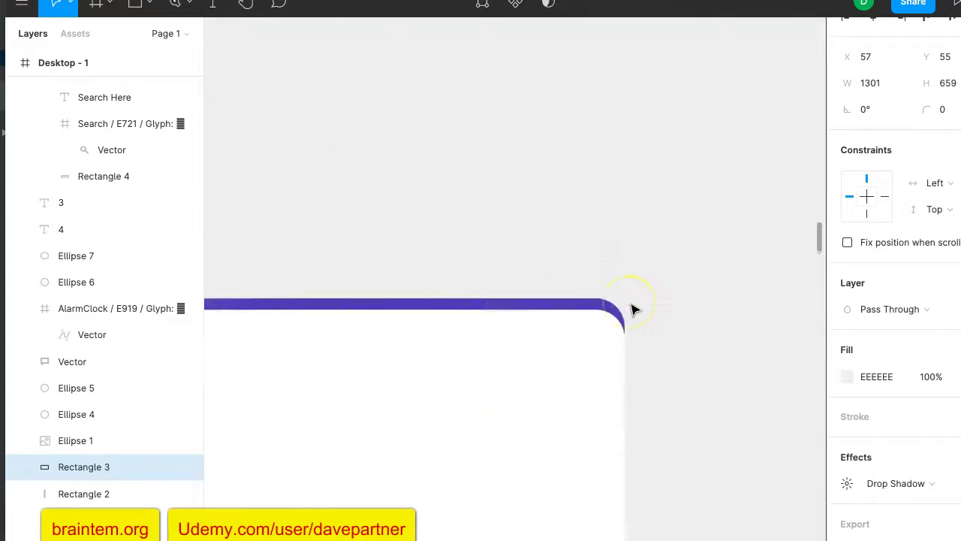
{"action": "left_click", "coordinate": [521, 385]}
{"action": "left_click", "coordinate": [541, 307], "text": "shift"}
{"action": "scroll", "coordinate": [608, 420], "scroll_direction": "down", "scroll_amount": 5}
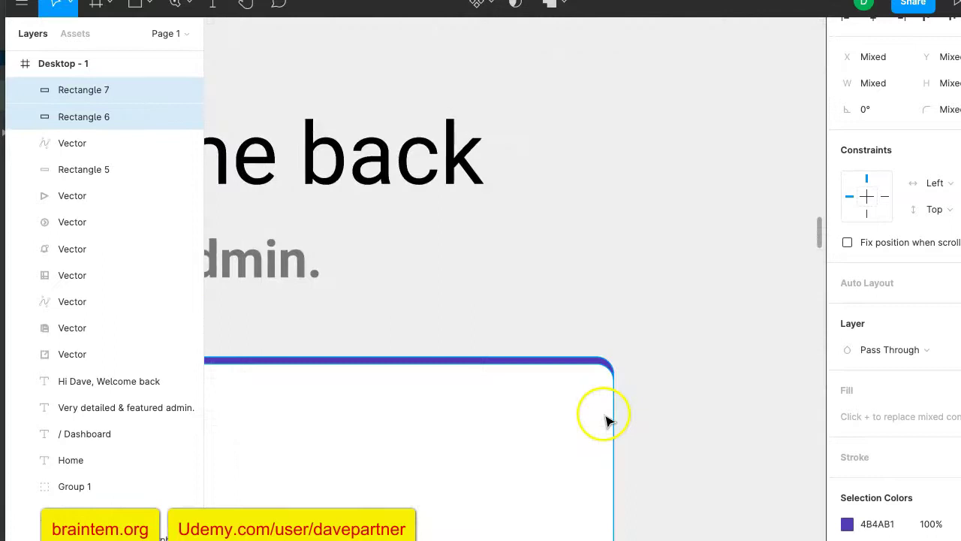
{"action": "key", "text": "ctrl+g"}
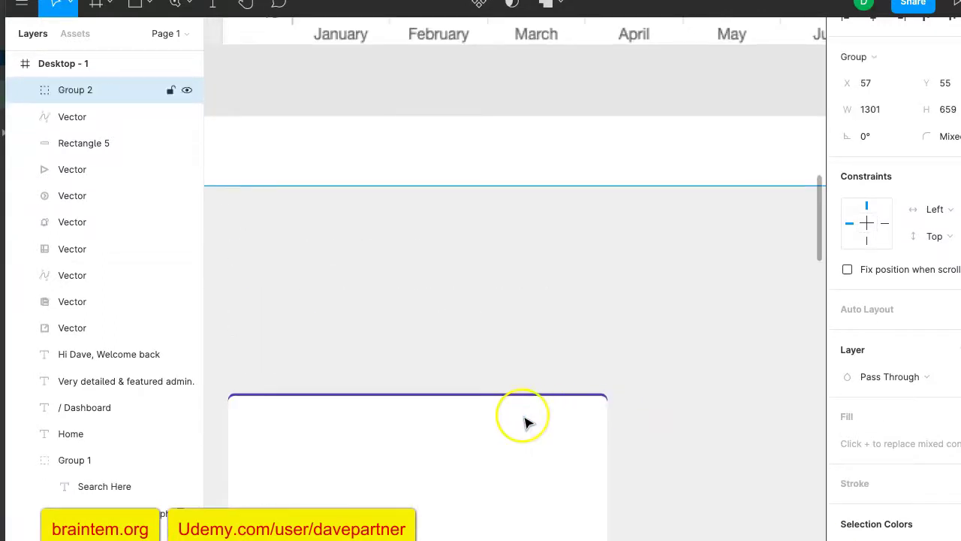
{"action": "scroll", "coordinate": [526, 422], "scroll_direction": "left", "scroll_amount": 4}
{"action": "scroll", "coordinate": [525, 423], "scroll_direction": "down", "scroll_amount": 2}
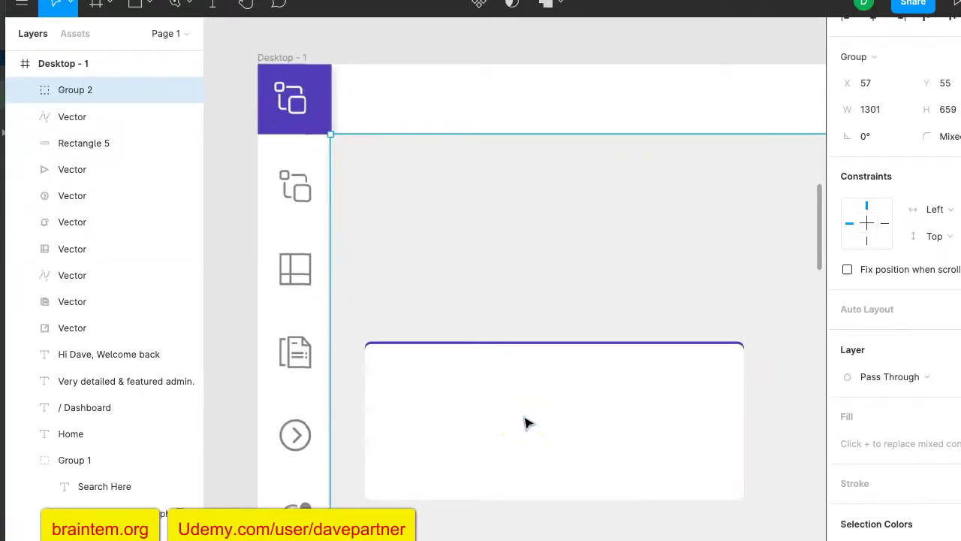
{"action": "scroll", "coordinate": [525, 423], "scroll_direction": "down", "scroll_amount": 2}
Step: Undo the grouping of the card's rectangles so they are separate layers again
{"action": "left_click", "coordinate": [224, 288]}
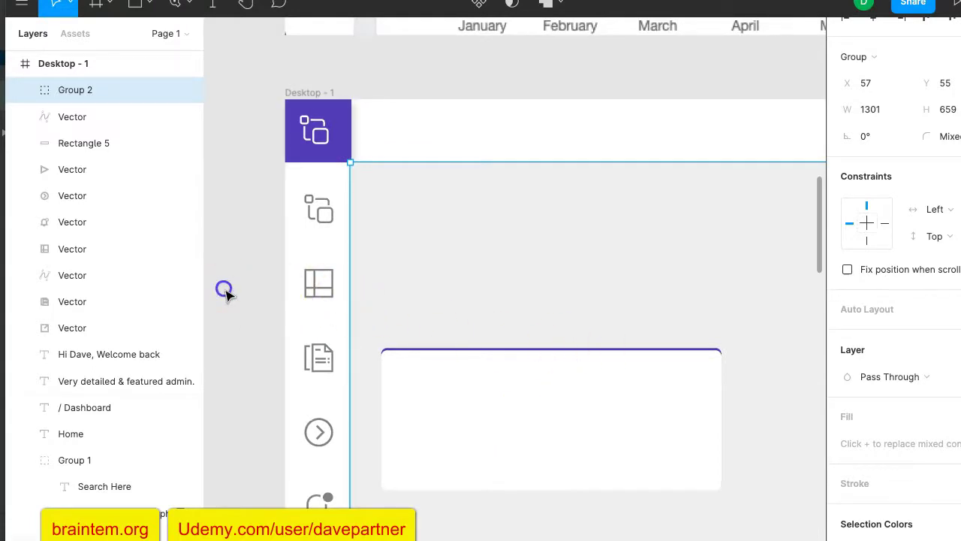
{"action": "left_click", "coordinate": [508, 383]}
{"action": "key", "text": "ctrl+shift+g"}
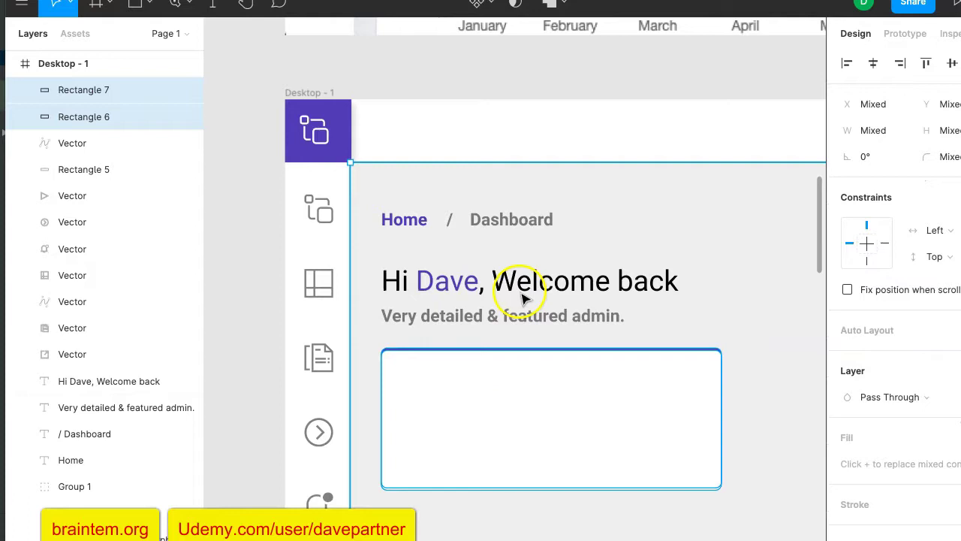
Step: Compare the blank white card with the reference's first card to check its icon, figure and label layout
{"action": "scroll", "coordinate": [526, 382], "scroll_direction": "down", "scroll_amount": 2}
{"action": "scroll", "coordinate": [526, 382], "scroll_direction": "right", "scroll_amount": 2}
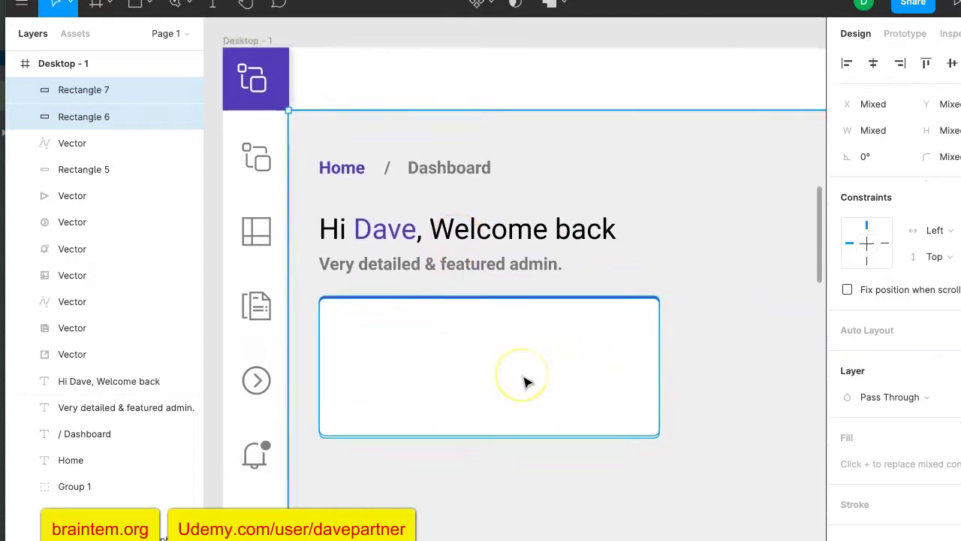
{"action": "left_click", "coordinate": [480, 344]}
{"action": "scroll", "coordinate": [541, 258], "scroll_direction": "down", "scroll_amount": 2}
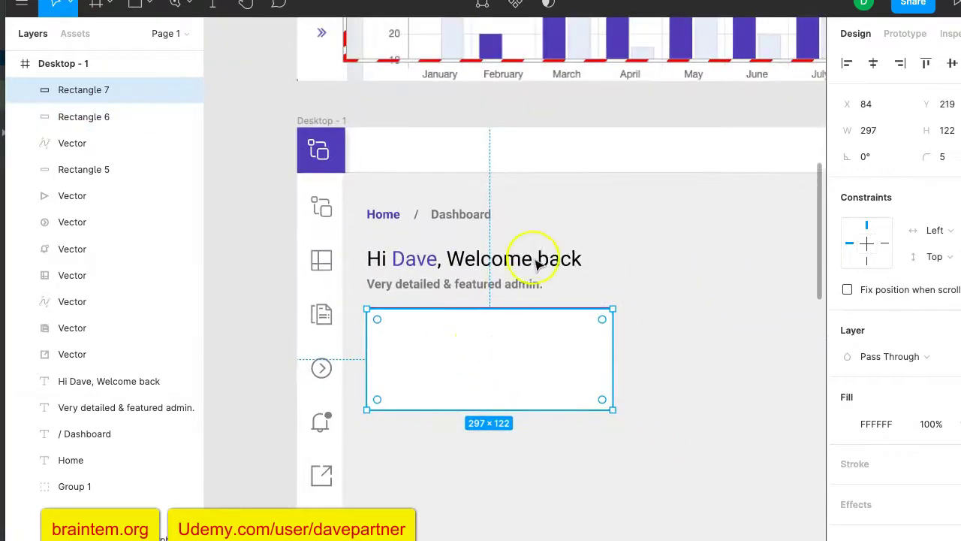
{"action": "scroll", "coordinate": [542, 257], "scroll_direction": "up", "scroll_amount": 5}
{"action": "scroll", "coordinate": [542, 258], "scroll_direction": "up", "scroll_amount": 2}
{"action": "scroll", "coordinate": [542, 257], "scroll_direction": "down", "scroll_amount": 4}
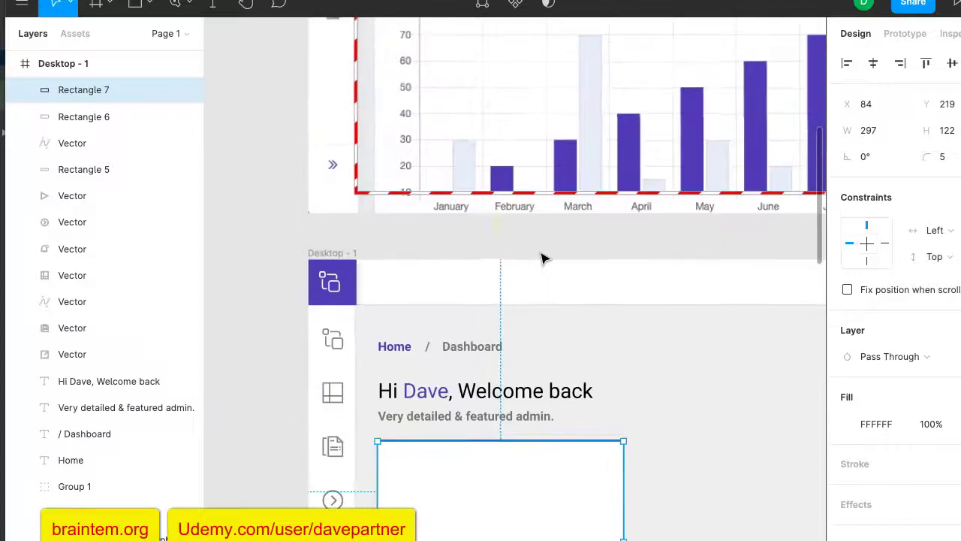
{"action": "scroll", "coordinate": [558, 258], "scroll_direction": "up", "scroll_amount": 6}
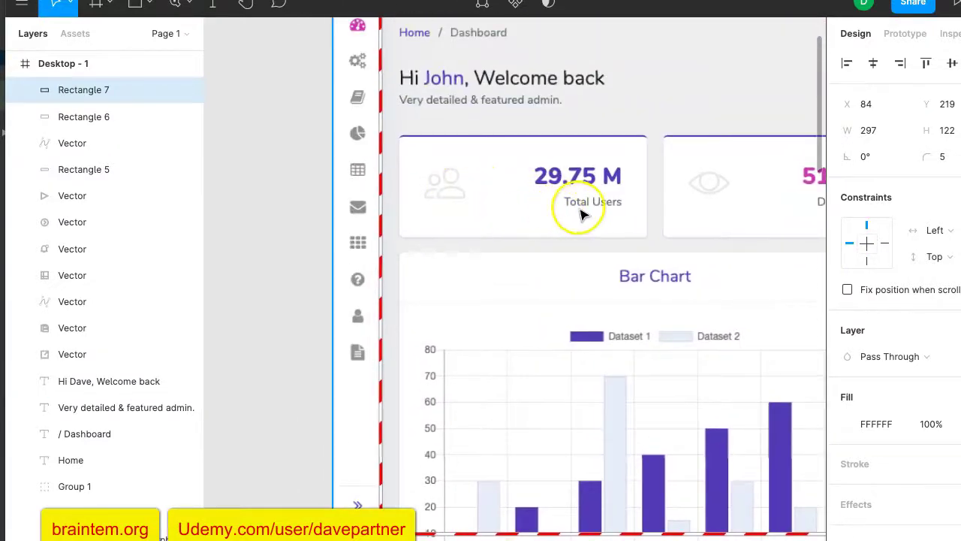
{"action": "scroll", "coordinate": [575, 203], "scroll_direction": "down", "scroll_amount": 7}
{"action": "scroll", "coordinate": [582, 216], "scroll_direction": "down", "scroll_amount": 2}
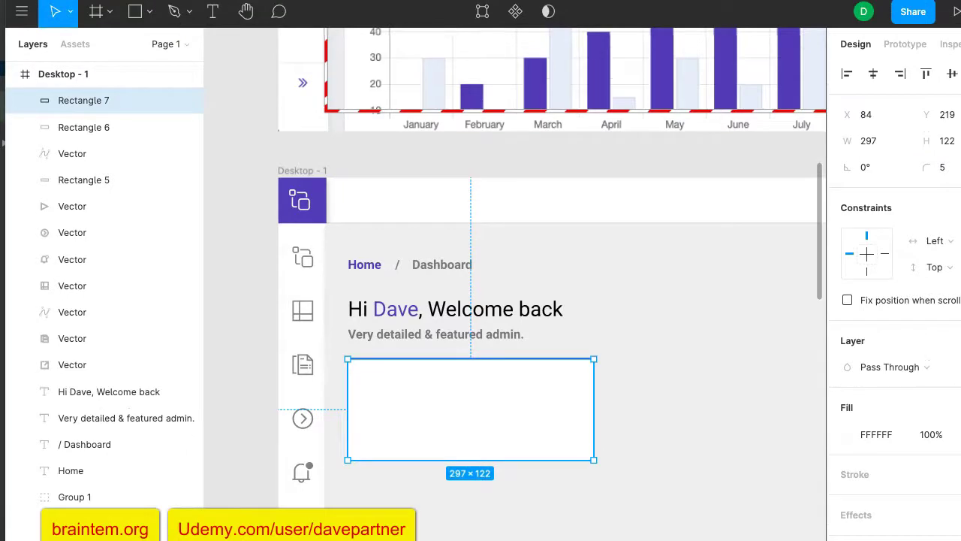
Step: Add the text label "Total Users" in the lower part of the white card
{"action": "left_click", "coordinate": [216, 10]}
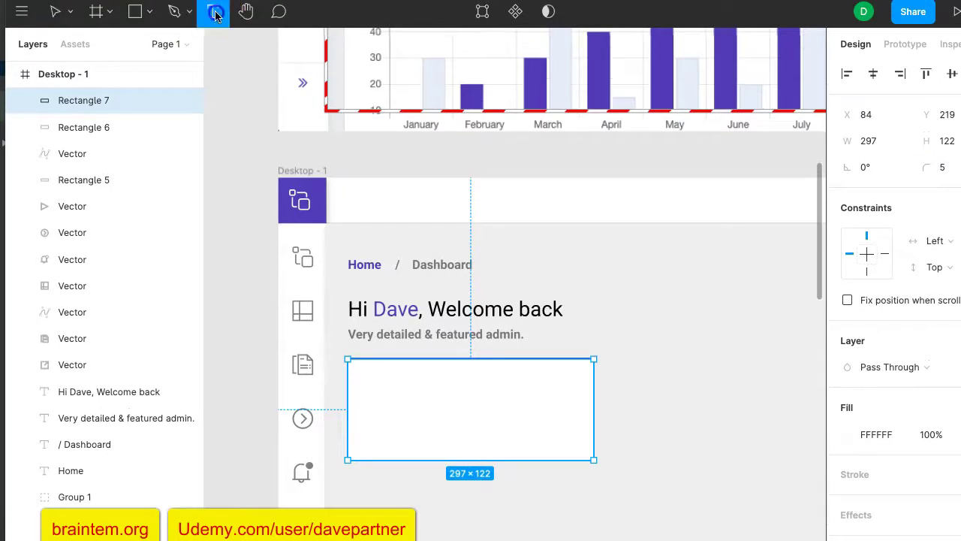
{"action": "left_click", "coordinate": [459, 427]}
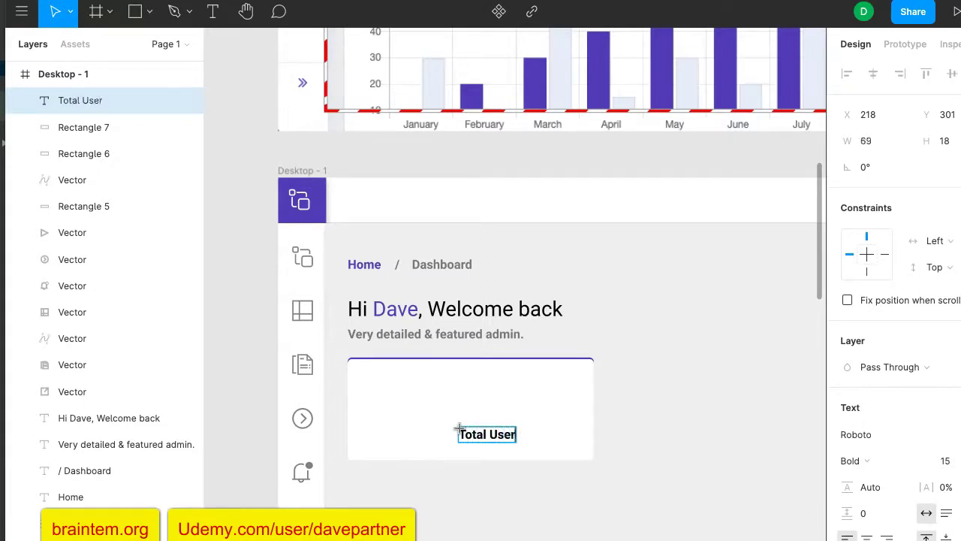
{"action": "scroll", "coordinate": [869, 440], "scroll_direction": "down", "scroll_amount": 2}
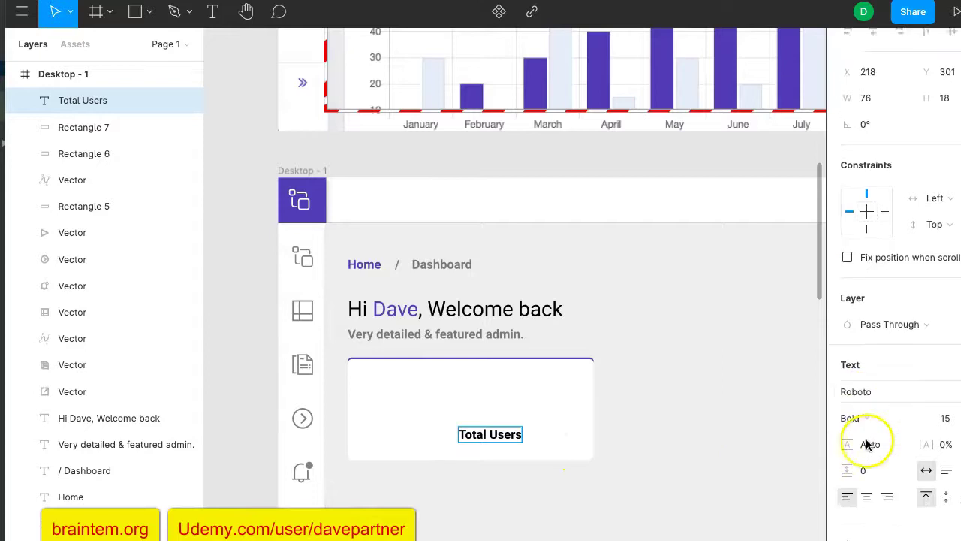
{"action": "left_click", "coordinate": [659, 426]}
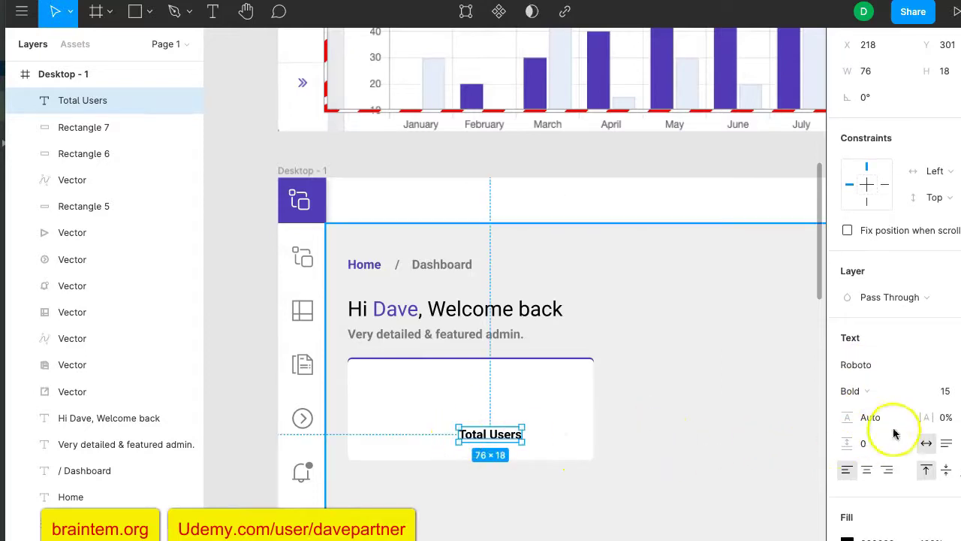
Step: Set the opacity of the Total Users label's black fill to 50%
{"action": "scroll", "coordinate": [875, 450], "scroll_direction": "down", "scroll_amount": 4}
{"action": "left_click", "coordinate": [846, 387]}
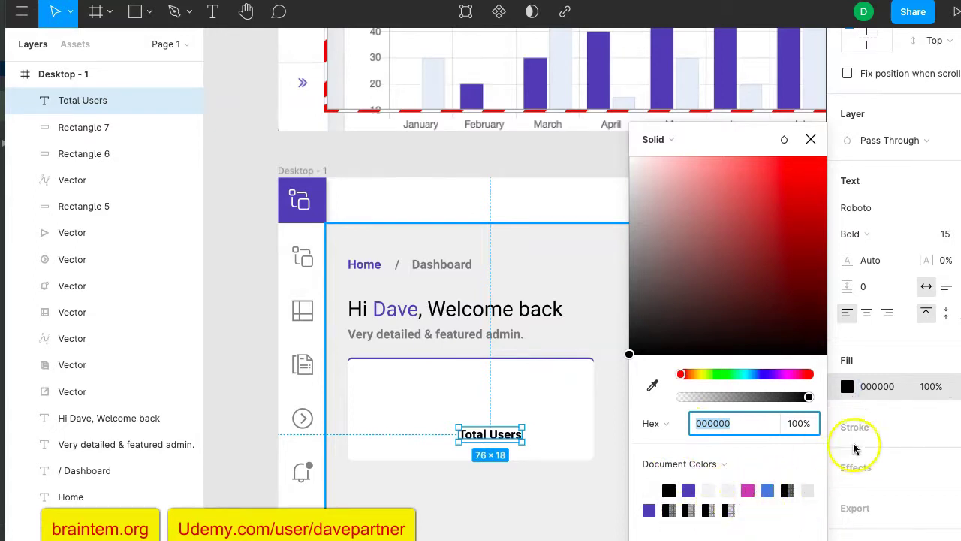
{"action": "left_click", "coordinate": [939, 386]}
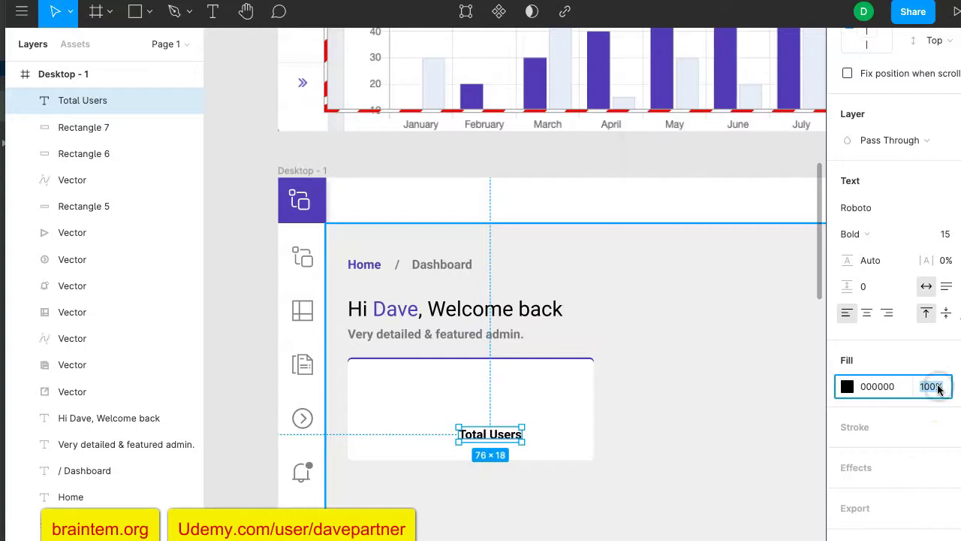
{"action": "key", "text": "Return"}
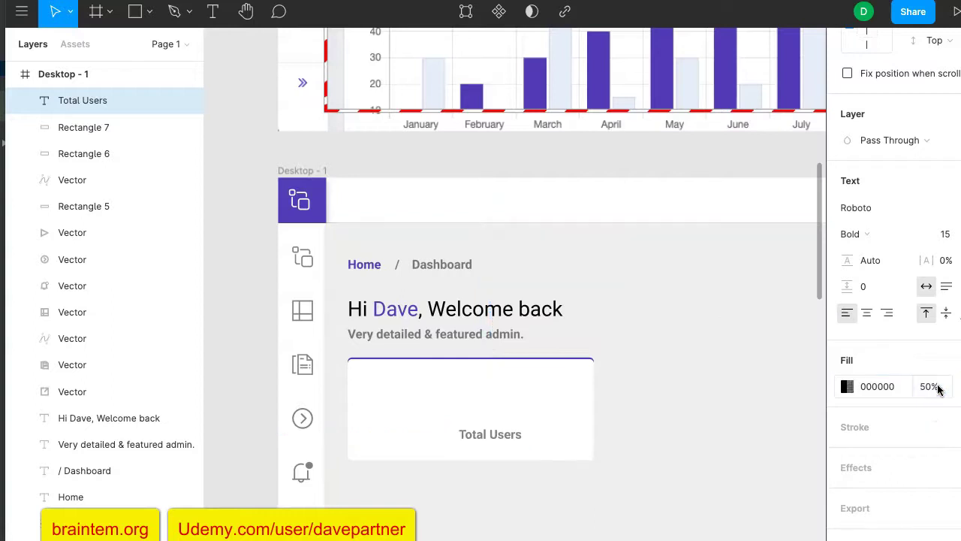
Step: Move the Total Users label further right and slightly up within the card, following the reference layout
{"action": "scroll", "coordinate": [618, 330], "scroll_direction": "up", "scroll_amount": 6}
{"action": "scroll", "coordinate": [620, 323], "scroll_direction": "down", "scroll_amount": 2}
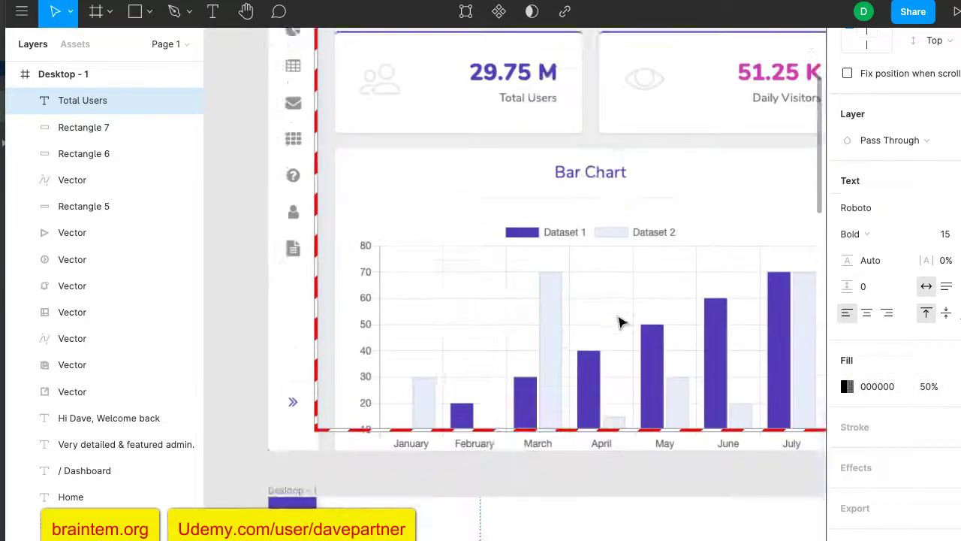
{"action": "scroll", "coordinate": [620, 323], "scroll_direction": "down", "scroll_amount": 4}
{"action": "scroll", "coordinate": [620, 323], "scroll_direction": "up", "scroll_amount": 5}
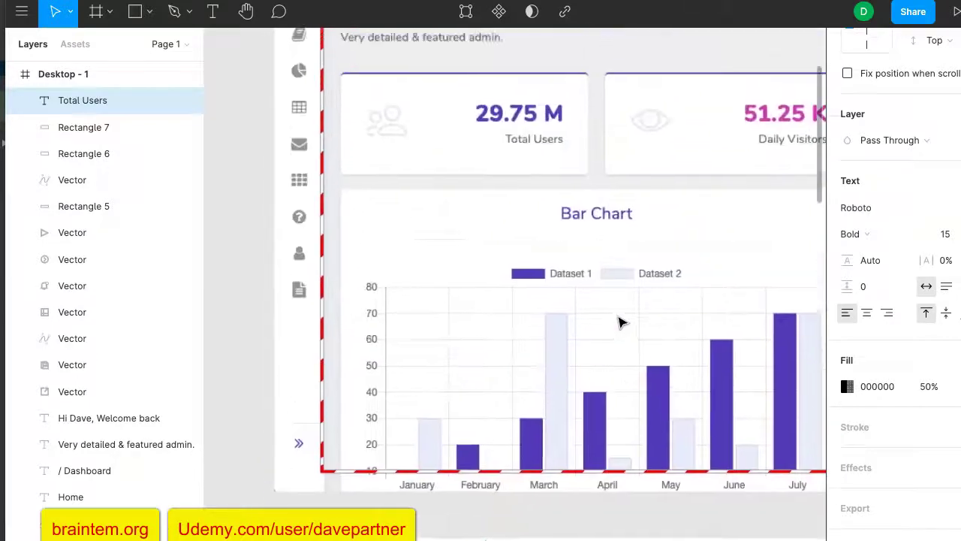
{"action": "scroll", "coordinate": [620, 322], "scroll_direction": "down", "scroll_amount": 5}
{"action": "left_click", "coordinate": [497, 469]}
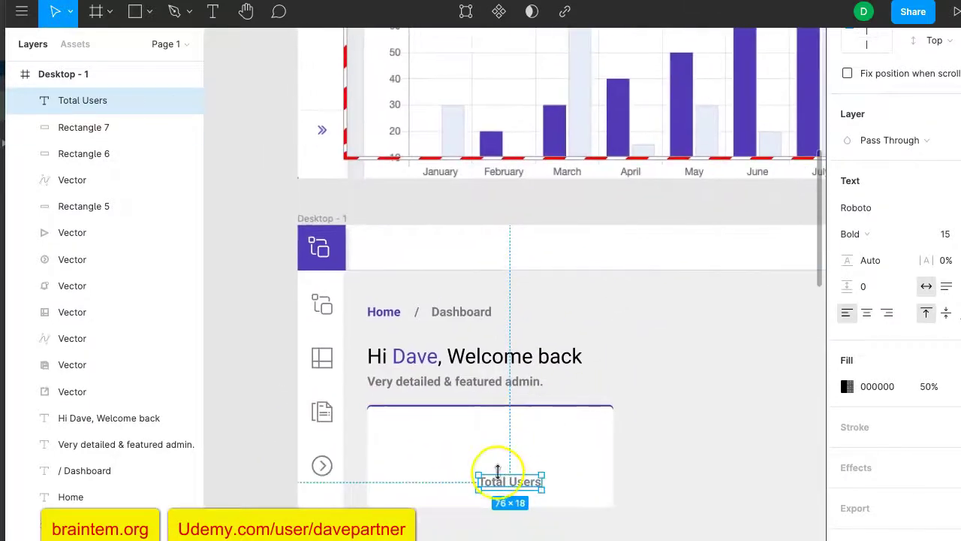
{"action": "left_click_drag", "start_coordinate": [505, 488], "coordinate": [530, 485]}
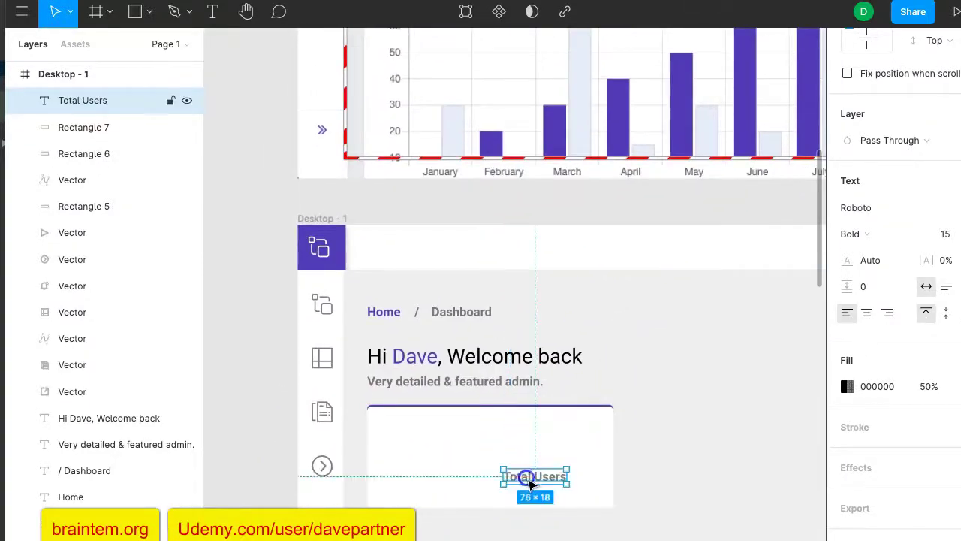
Step: Add the text "2.975 M" above the Total Users label in the white card, checking it against the reference card
{"action": "scroll", "coordinate": [608, 338], "scroll_direction": "up", "scroll_amount": 5}
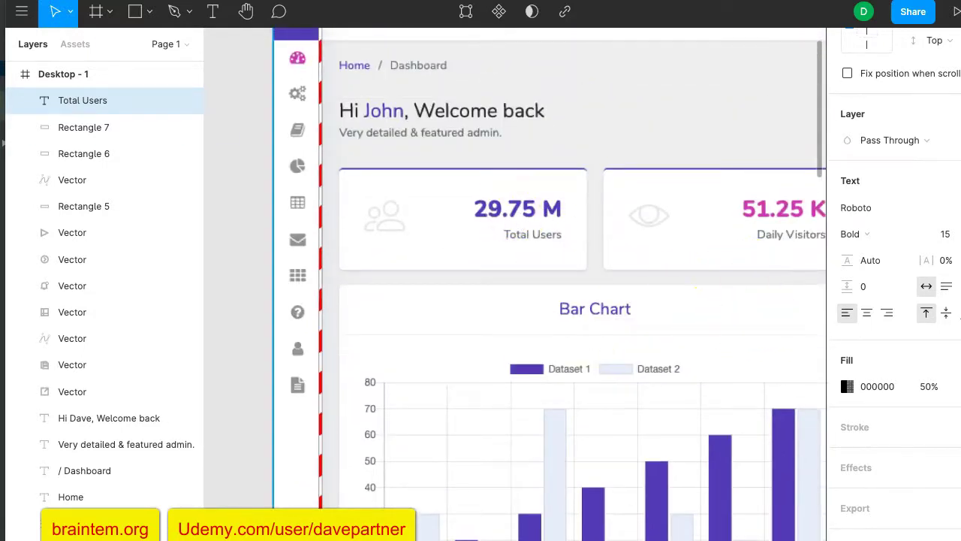
{"action": "left_click", "coordinate": [213, 12]}
{"action": "scroll", "coordinate": [321, 257], "scroll_direction": "down", "scroll_amount": 5}
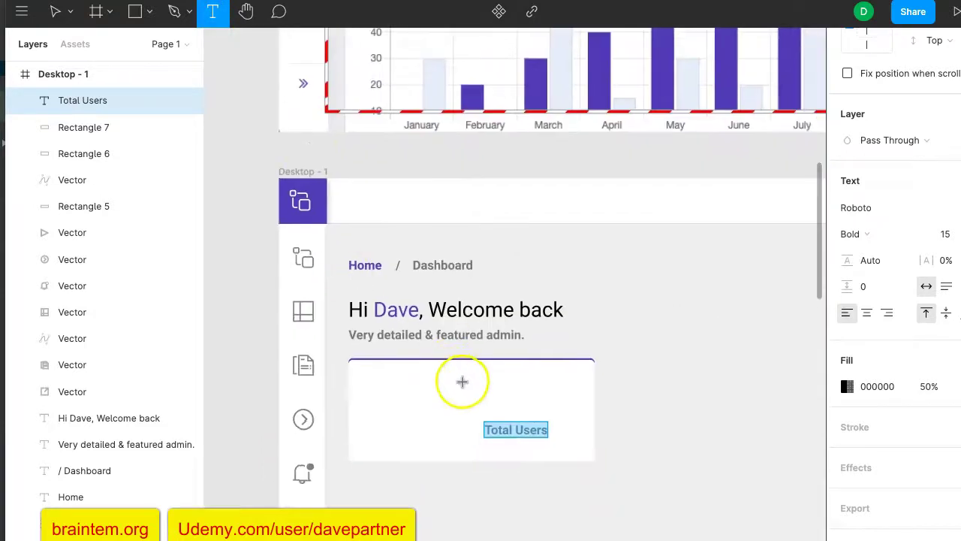
{"action": "left_click", "coordinate": [478, 391]}
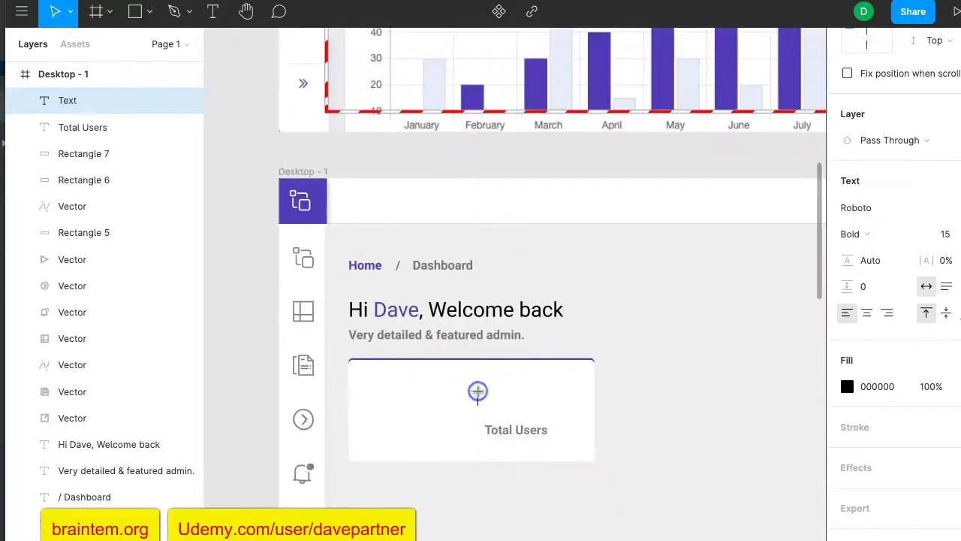
{"action": "type", "text": "2.9"}
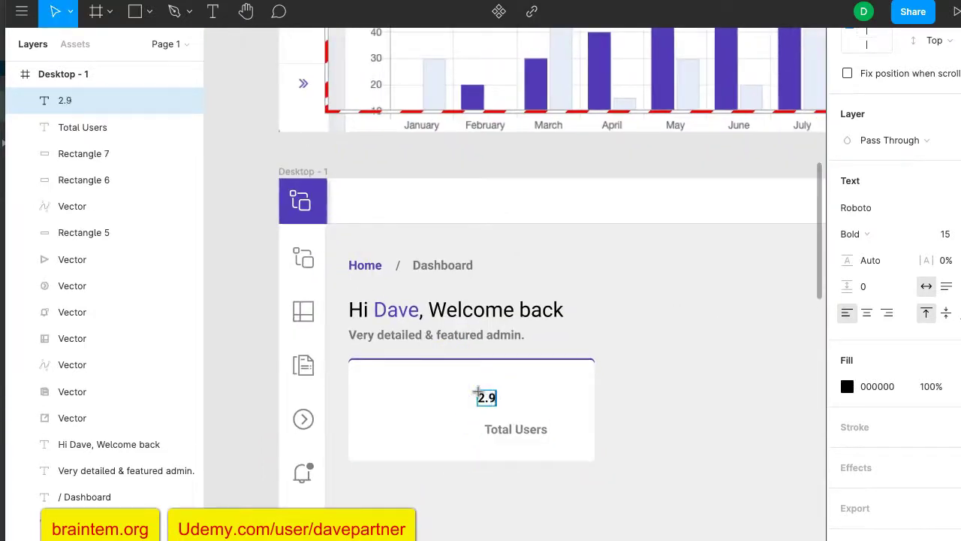
{"action": "scroll", "coordinate": [561, 299], "scroll_direction": "up", "scroll_amount": 5}
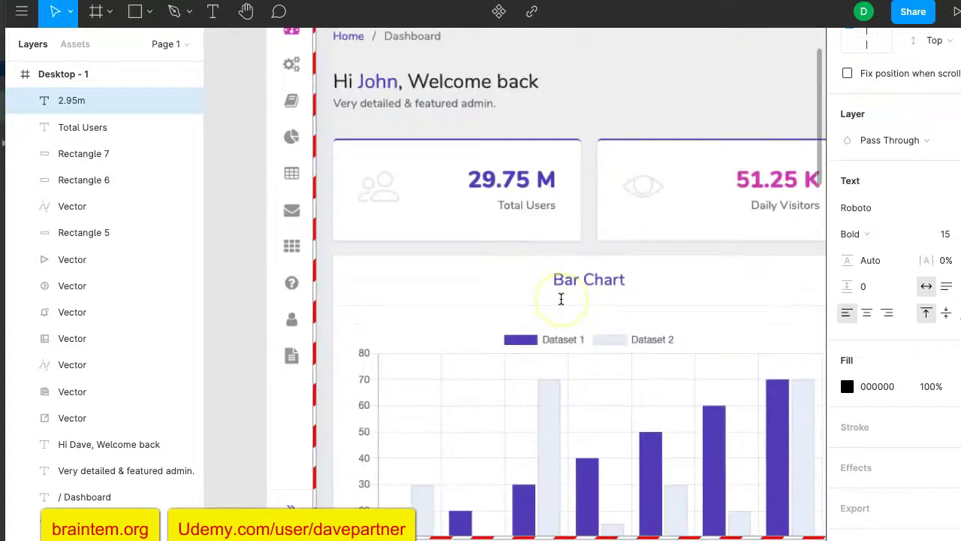
{"action": "scroll", "coordinate": [560, 299], "scroll_direction": "down", "scroll_amount": 4}
{"action": "key", "text": "BackSpace"}
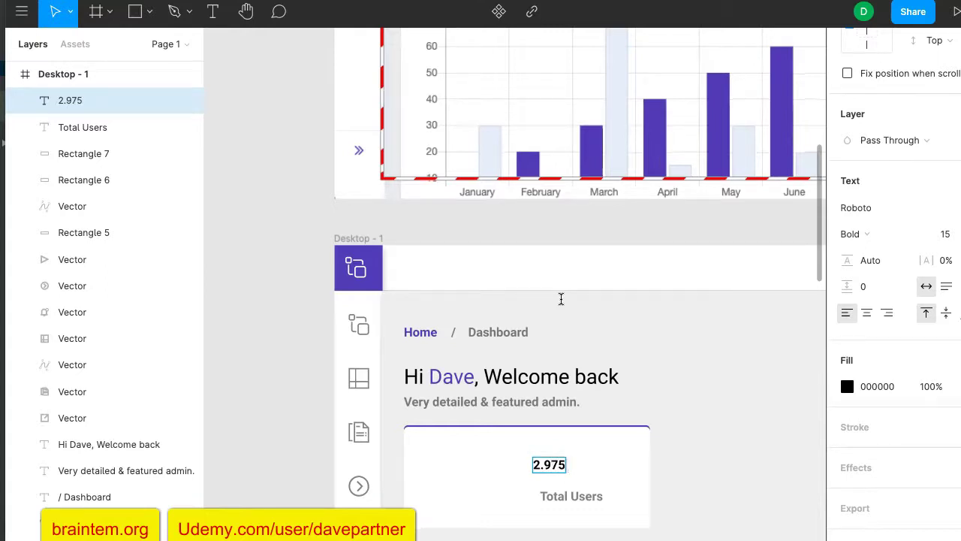
{"action": "left_click", "coordinate": [575, 464]}
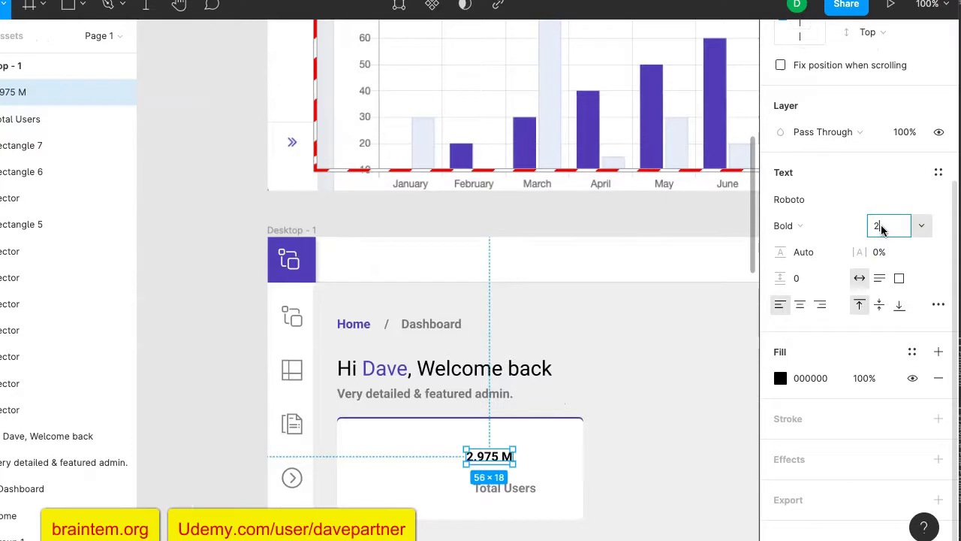
Step: Set the font size of the 2.975 M figure to 25 and compare it with the reference figure
{"action": "key", "text": "Return"}
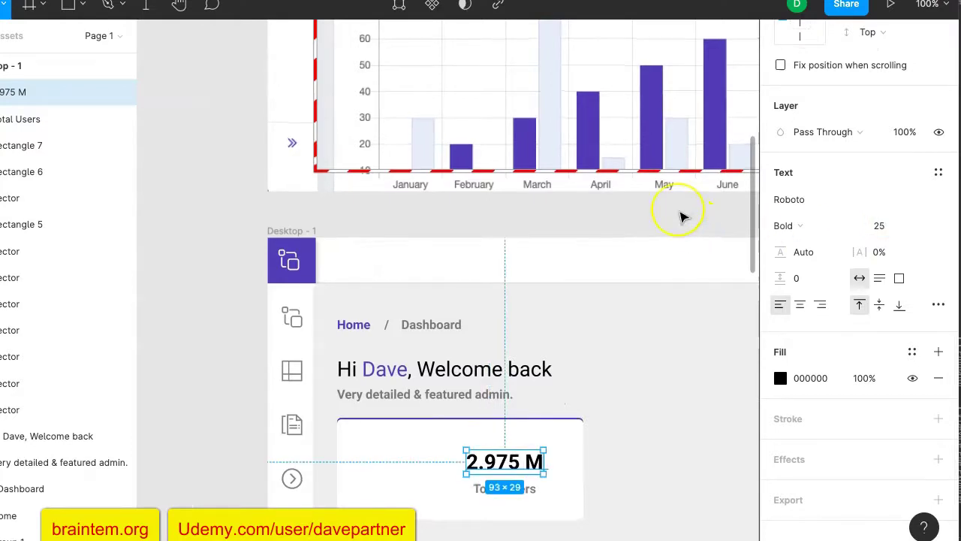
{"action": "scroll", "coordinate": [681, 215], "scroll_direction": "up", "scroll_amount": 5}
{"action": "scroll", "coordinate": [682, 217], "scroll_direction": "down", "scroll_amount": 4}
{"action": "scroll", "coordinate": [682, 216], "scroll_direction": "down", "scroll_amount": 3}
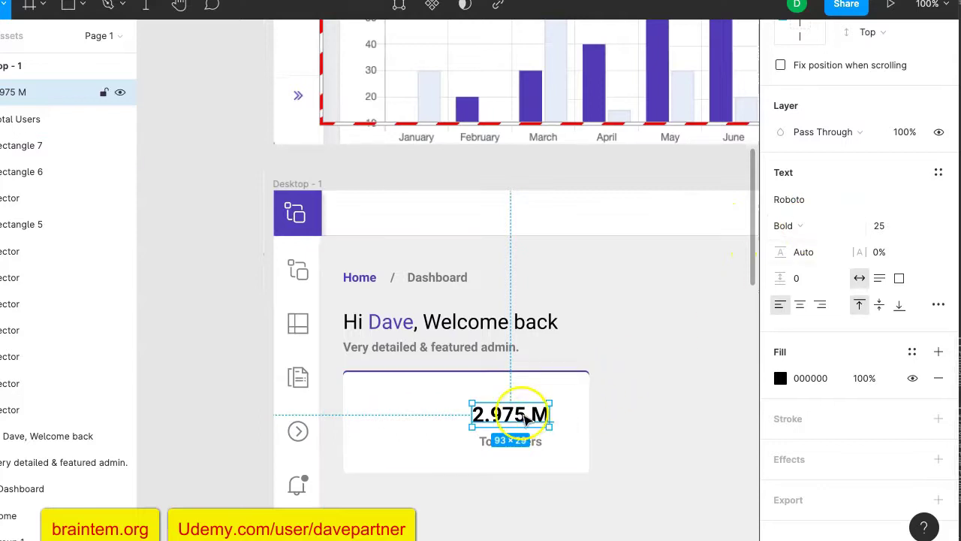
{"action": "scroll", "coordinate": [622, 264], "scroll_direction": "up", "scroll_amount": 8}
{"action": "scroll", "coordinate": [622, 265], "scroll_direction": "down", "scroll_amount": 6}
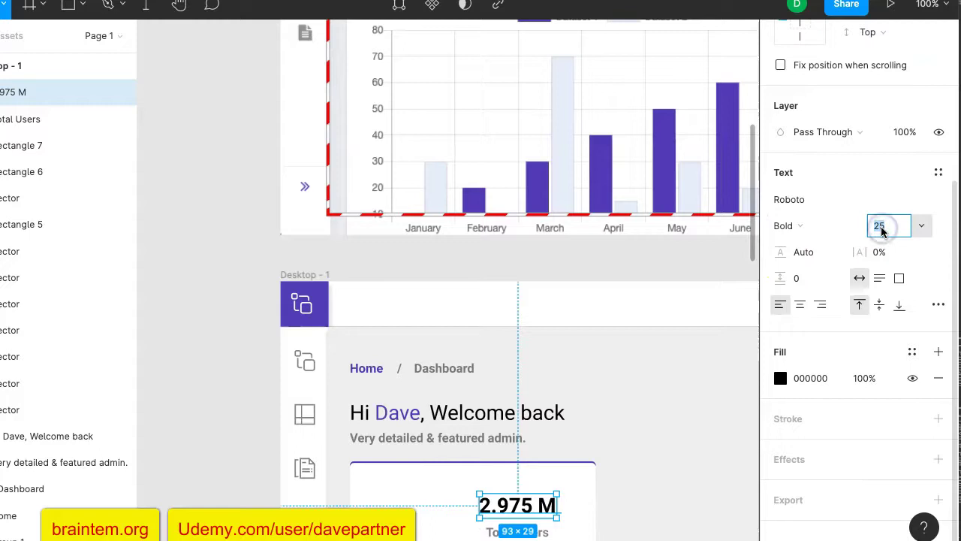
Step: Set the font size of the 2.975 M figure to 30 and check it against the reference
{"action": "key", "text": "Return"}
{"action": "scroll", "coordinate": [746, 198], "scroll_direction": "up", "scroll_amount": 6}
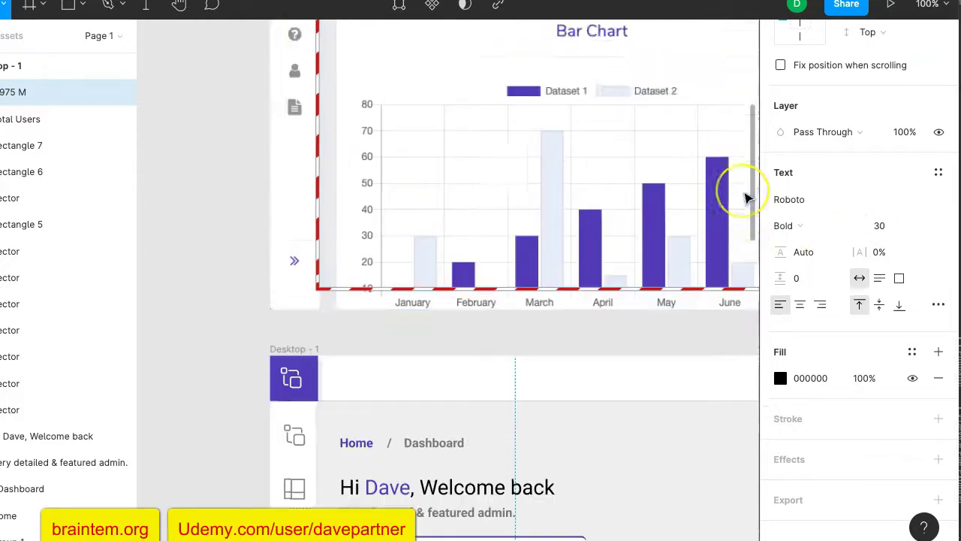
{"action": "scroll", "coordinate": [746, 197], "scroll_direction": "down", "scroll_amount": 6}
{"action": "scroll", "coordinate": [746, 197], "scroll_direction": "down", "scroll_amount": 2}
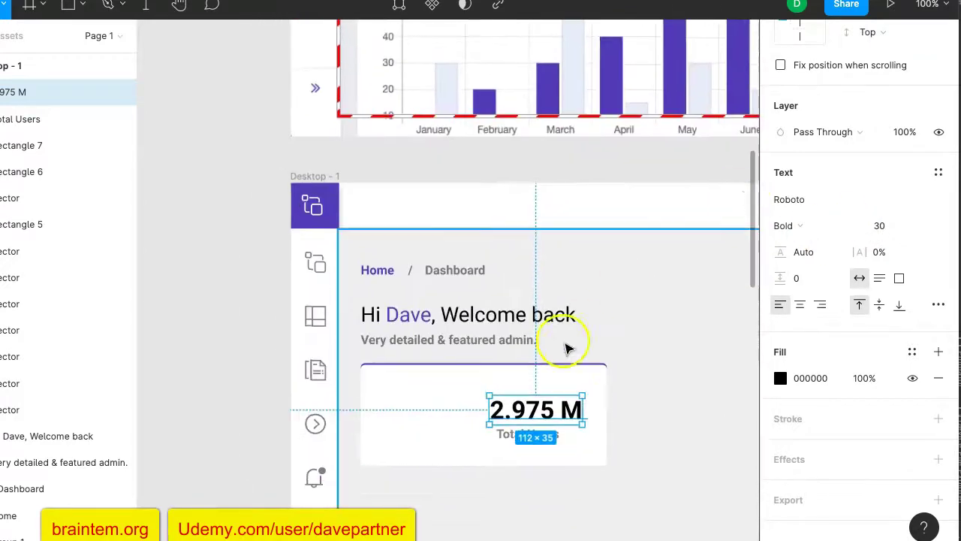
{"action": "left_click", "coordinate": [634, 425]}
{"action": "left_click_drag", "start_coordinate": [521, 431], "coordinate": [530, 437]}
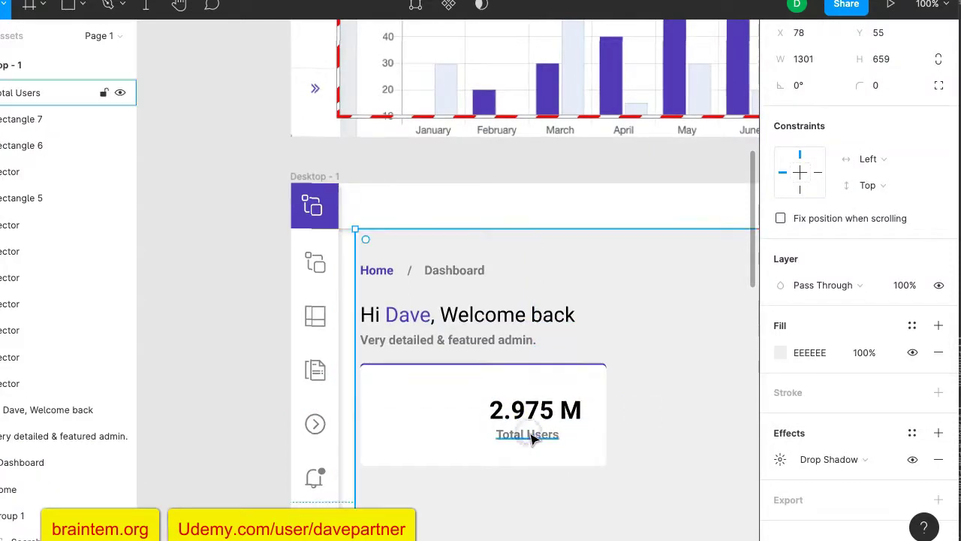
{"action": "key", "text": "ctrl+z"}
Step: Move the Total Users label right so that its right edge lines up with the 2.975 M figure
{"action": "left_click", "coordinate": [527, 438]}
{"action": "left_click_drag", "start_coordinate": [533, 434], "coordinate": [552, 433]}
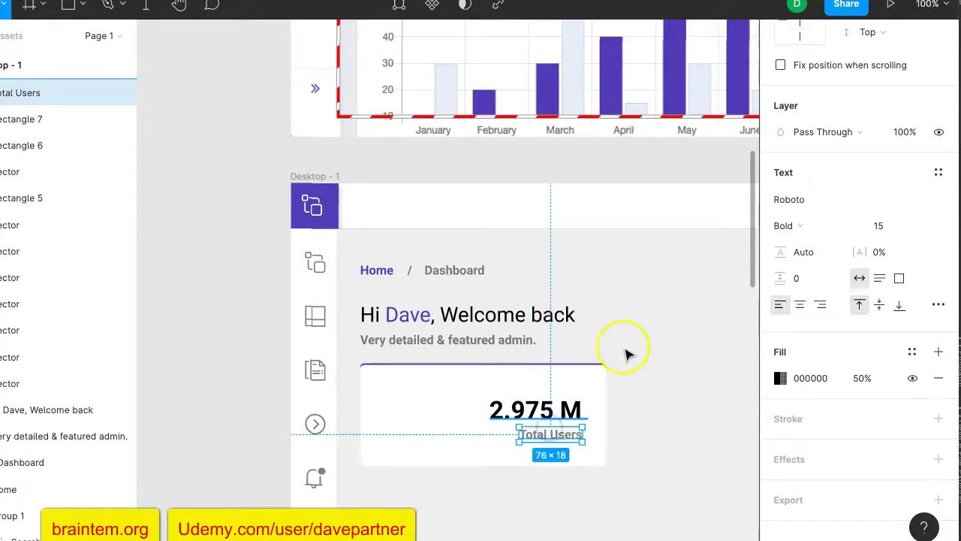
{"action": "scroll", "coordinate": [646, 338], "scroll_direction": "up", "scroll_amount": 5}
{"action": "scroll", "coordinate": [656, 328], "scroll_direction": "down", "scroll_amount": 4}
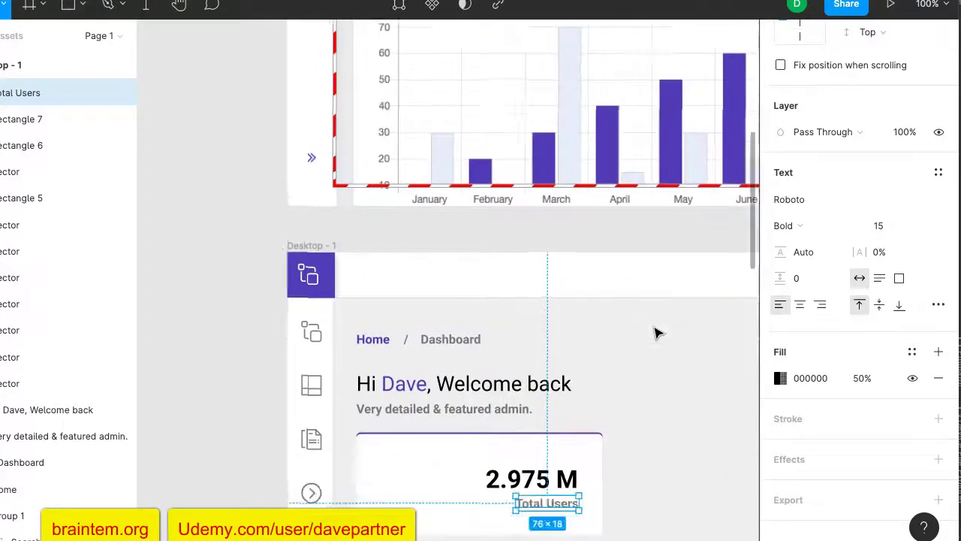
Step: Fill the 2.975 M figure with the document's purple color 4B4AB1
{"action": "left_click", "coordinate": [654, 428]}
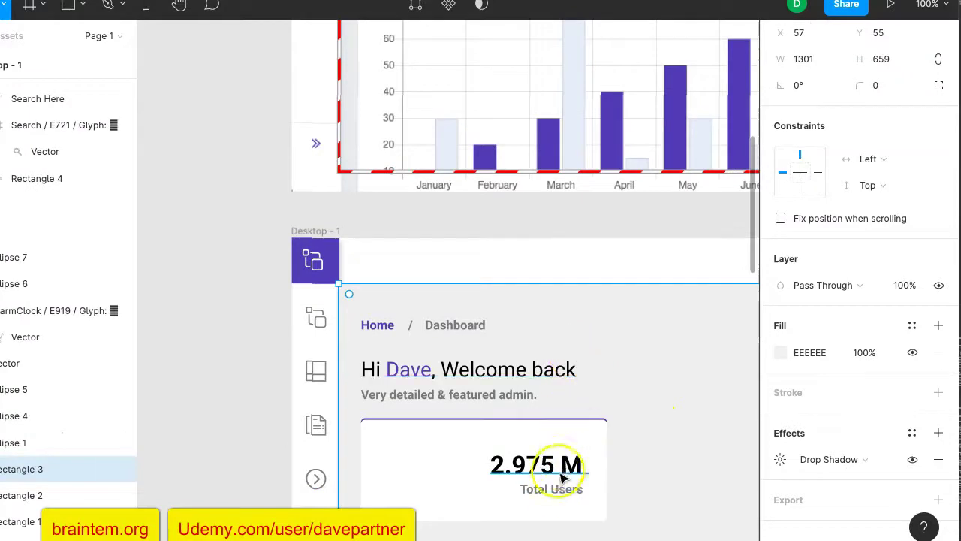
{"action": "left_click", "coordinate": [561, 473]}
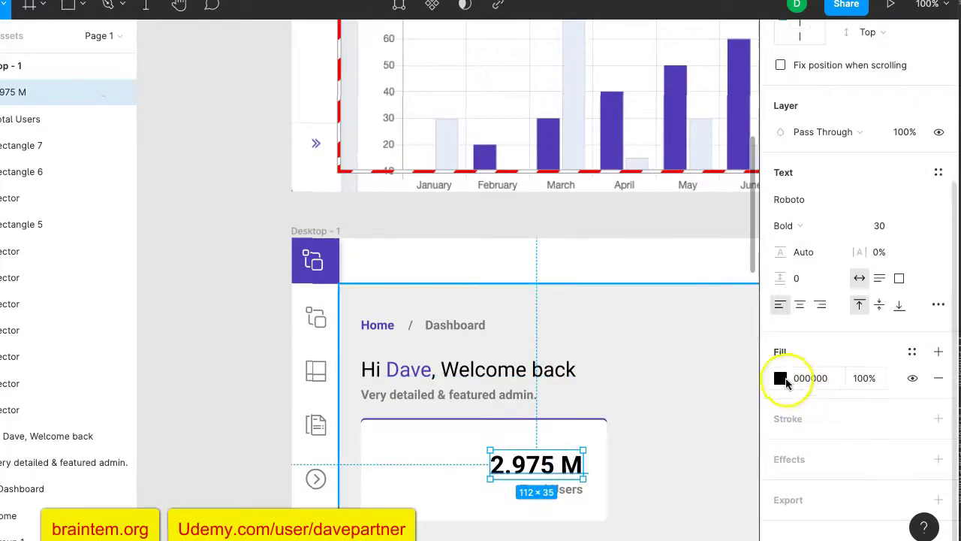
{"action": "left_click", "coordinate": [781, 377]}
{"action": "left_click", "coordinate": [622, 481]}
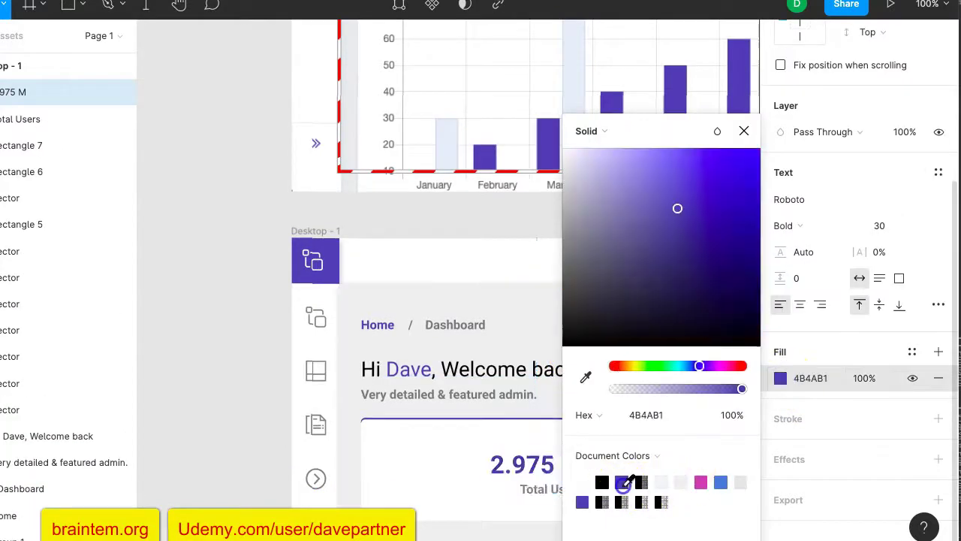
{"action": "left_click", "coordinate": [506, 332]}
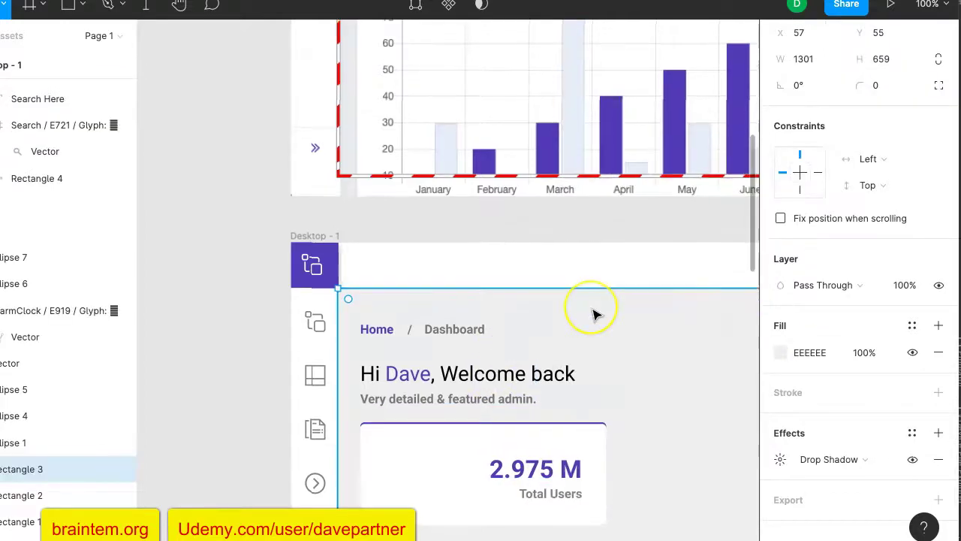
Step: Duplicate the sidebar's document icon and place the copy on the left of the Total Users card, following the reference layout
{"action": "scroll", "coordinate": [593, 314], "scroll_direction": "up", "scroll_amount": 5}
{"action": "scroll", "coordinate": [597, 314], "scroll_direction": "down", "scroll_amount": 2}
{"action": "scroll", "coordinate": [435, 120], "scroll_direction": "up", "scroll_amount": 2}
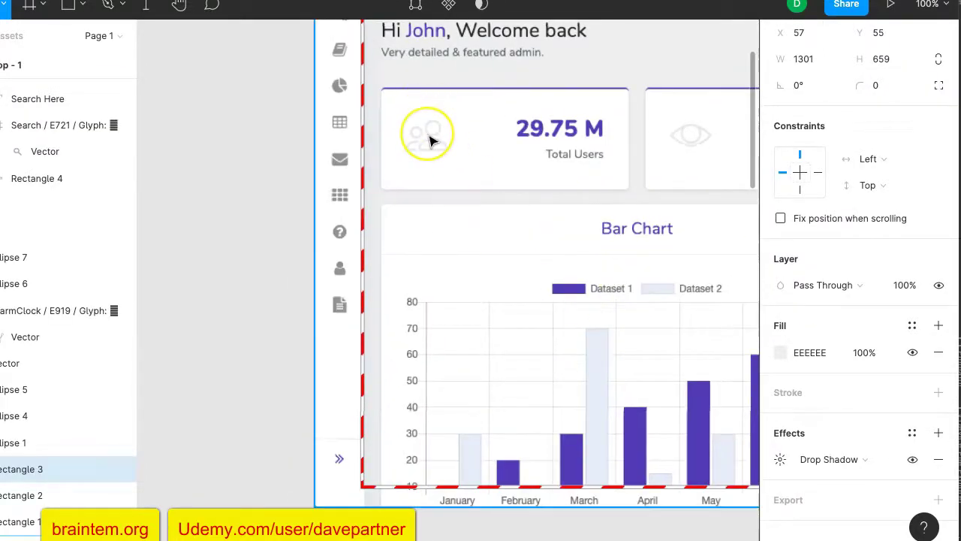
{"action": "scroll", "coordinate": [430, 141], "scroll_direction": "down", "scroll_amount": 3}
{"action": "scroll", "coordinate": [430, 142], "scroll_direction": "up", "scroll_amount": 5}
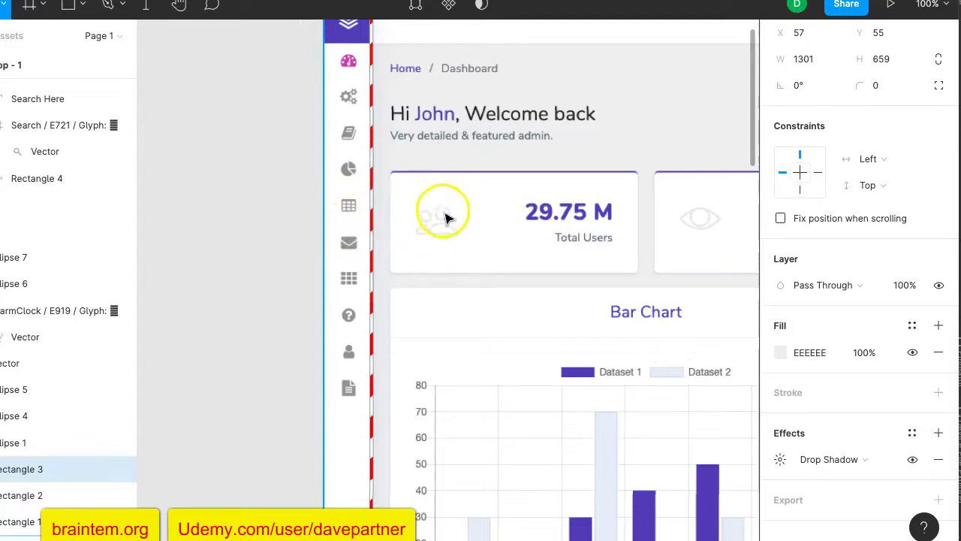
{"action": "scroll", "coordinate": [367, 258], "scroll_direction": "down", "scroll_amount": 6}
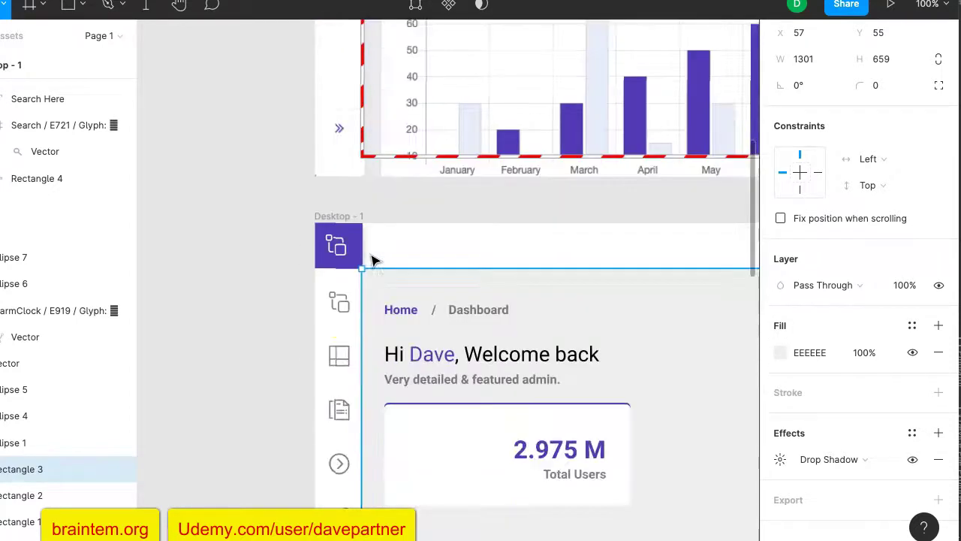
{"action": "left_click", "coordinate": [344, 421]}
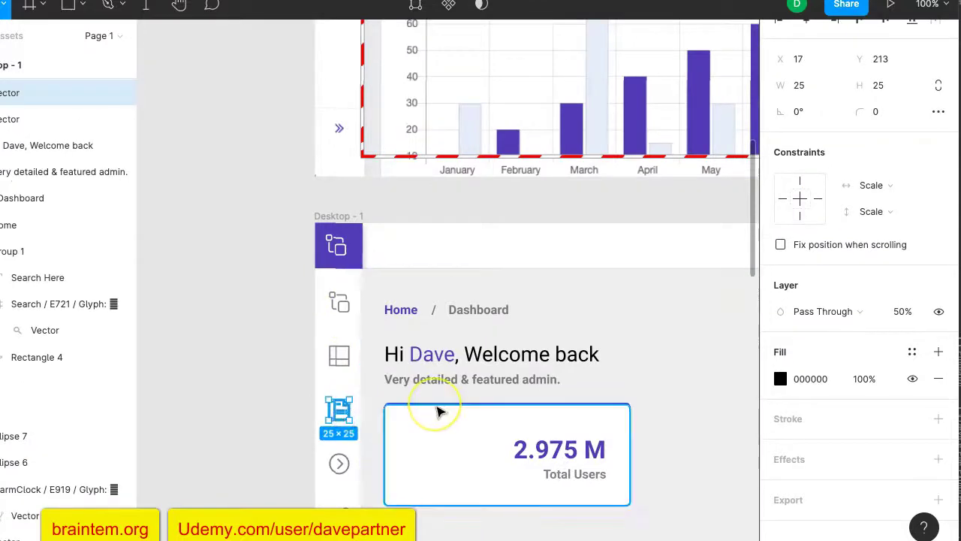
{"action": "key", "text": "ctrl+d"}
{"action": "left_click_drag", "start_coordinate": [350, 416], "coordinate": [418, 449]}
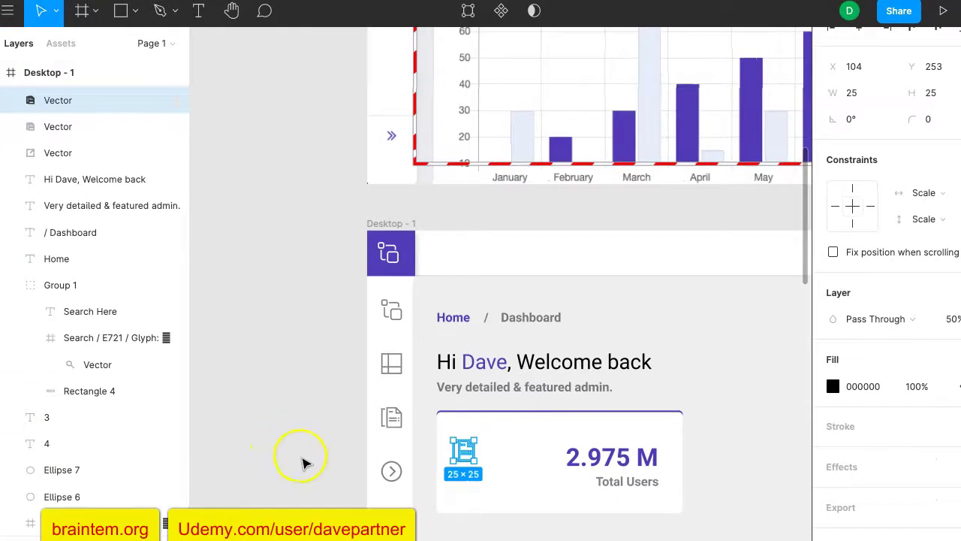
Step: Bring the copied document icon to the front of the layer stack
{"action": "right_click", "coordinate": [467, 455]}
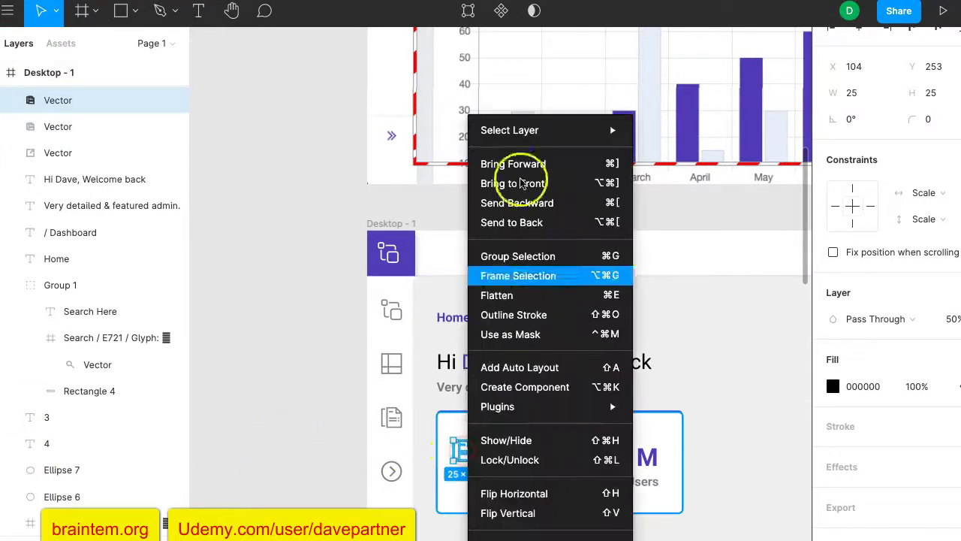
{"action": "left_click", "coordinate": [530, 184]}
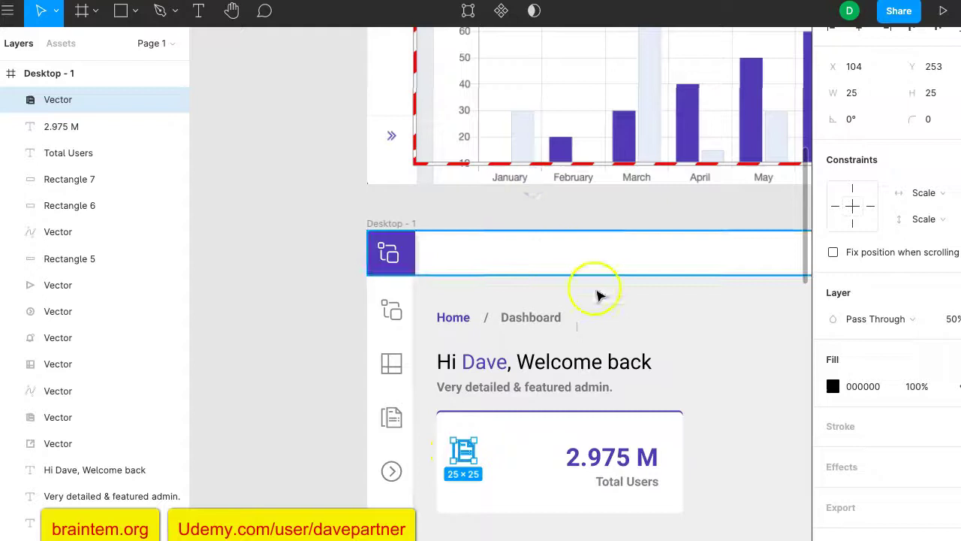
{"action": "left_click", "coordinate": [689, 356]}
Step: Enlarge the card's document icon to about 53 × 41 and compare it with the reference icon
{"action": "left_click", "coordinate": [459, 453]}
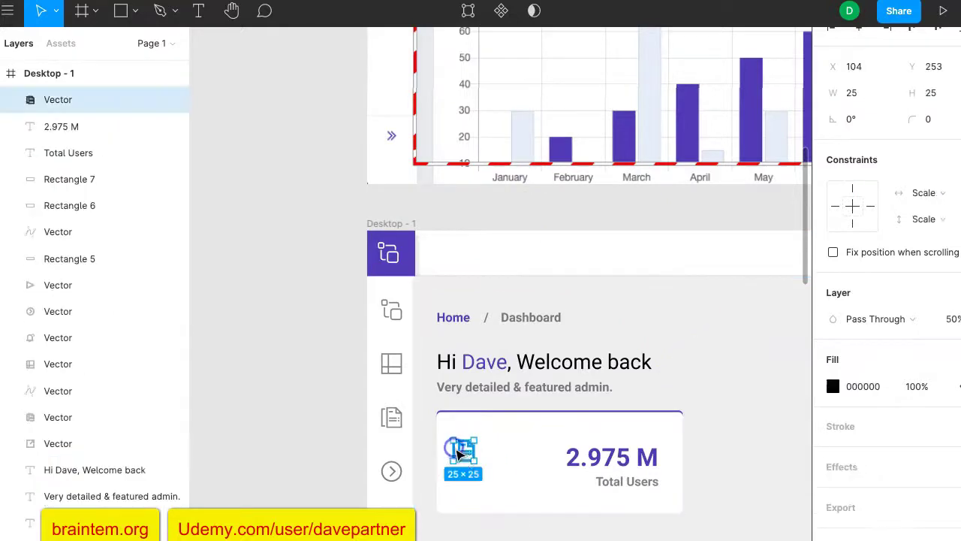
{"action": "left_click_drag", "start_coordinate": [475, 461], "coordinate": [498, 476]}
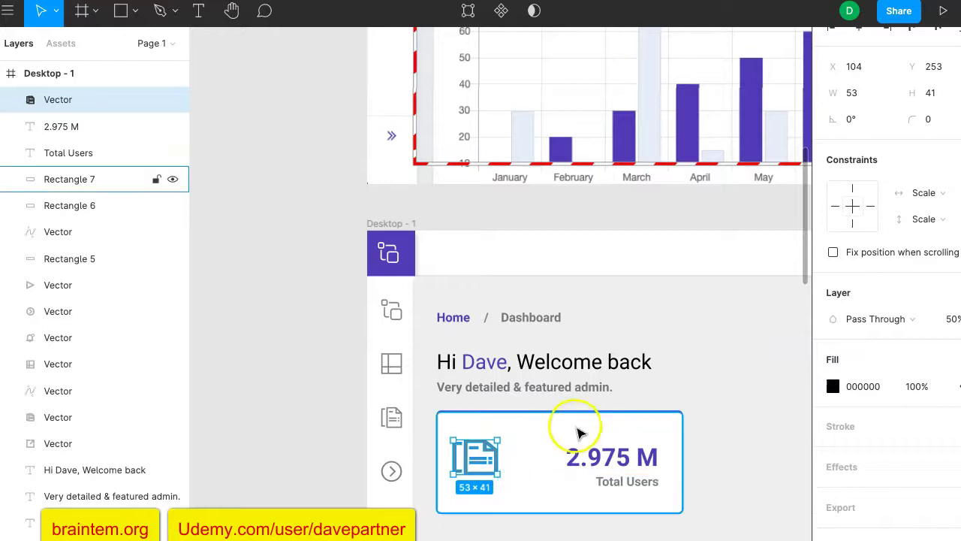
{"action": "scroll", "coordinate": [575, 371], "scroll_direction": "up", "scroll_amount": 5}
{"action": "scroll", "coordinate": [575, 371], "scroll_direction": "down", "scroll_amount": 5}
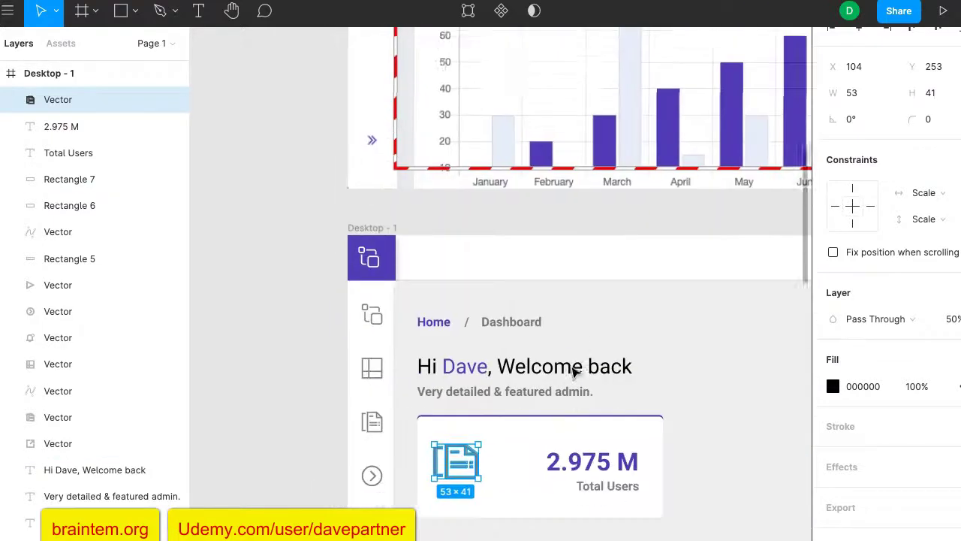
Step: Set the opacity of the card icon's black fill to 40%
{"action": "left_click", "coordinate": [916, 386]}
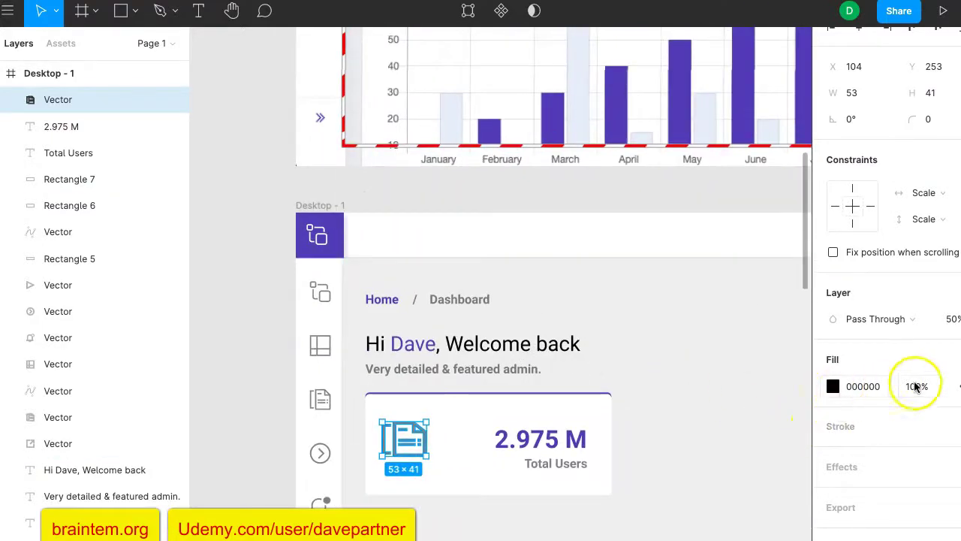
{"action": "type", "text": "4"}
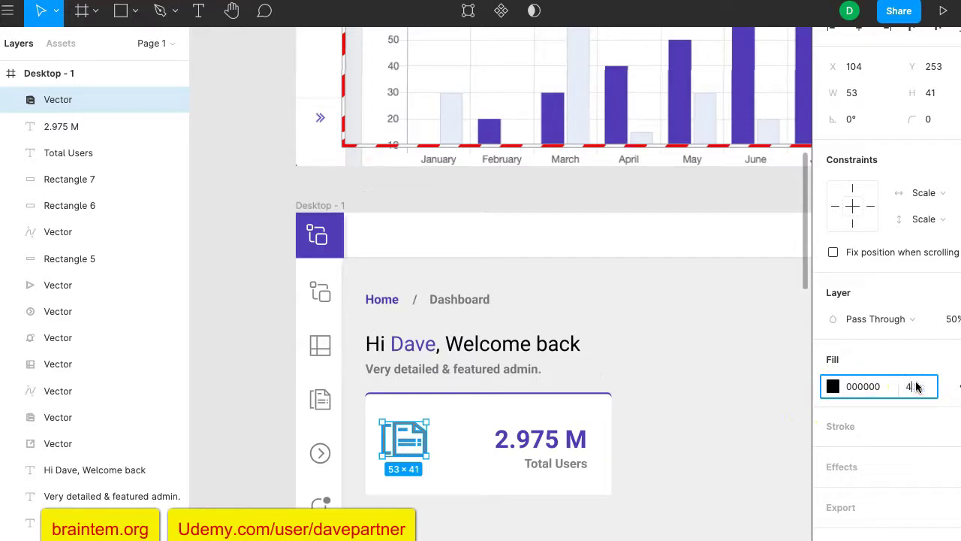
{"action": "type", "text": "0"}
{"action": "key", "text": "Return"}
{"action": "left_click", "coordinate": [708, 331]}
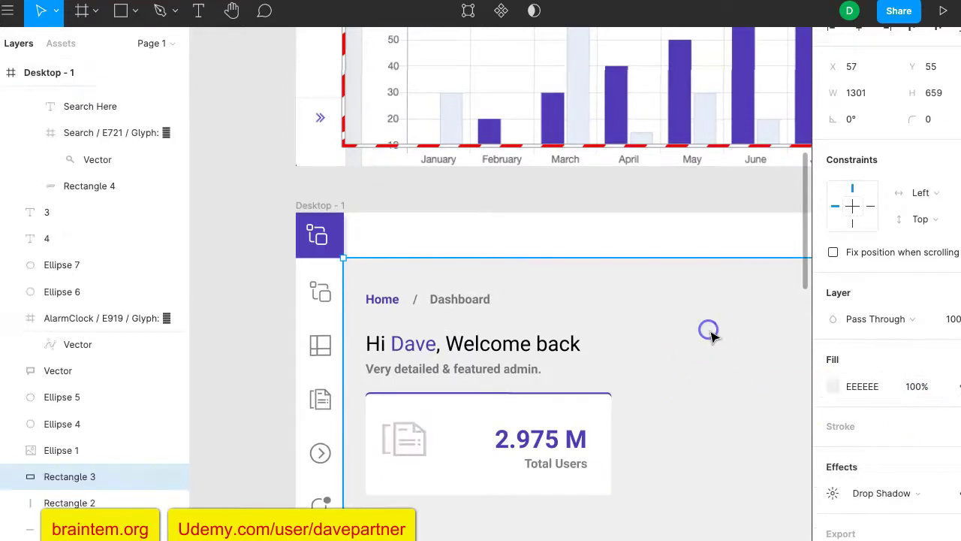
Step: Move the card's document icon slightly further right within the card, following the reference spacing
{"action": "scroll", "coordinate": [709, 335], "scroll_direction": "up", "scroll_amount": 4}
{"action": "scroll", "coordinate": [712, 315], "scroll_direction": "up", "scroll_amount": 1}
{"action": "scroll", "coordinate": [711, 275], "scroll_direction": "down", "scroll_amount": 4}
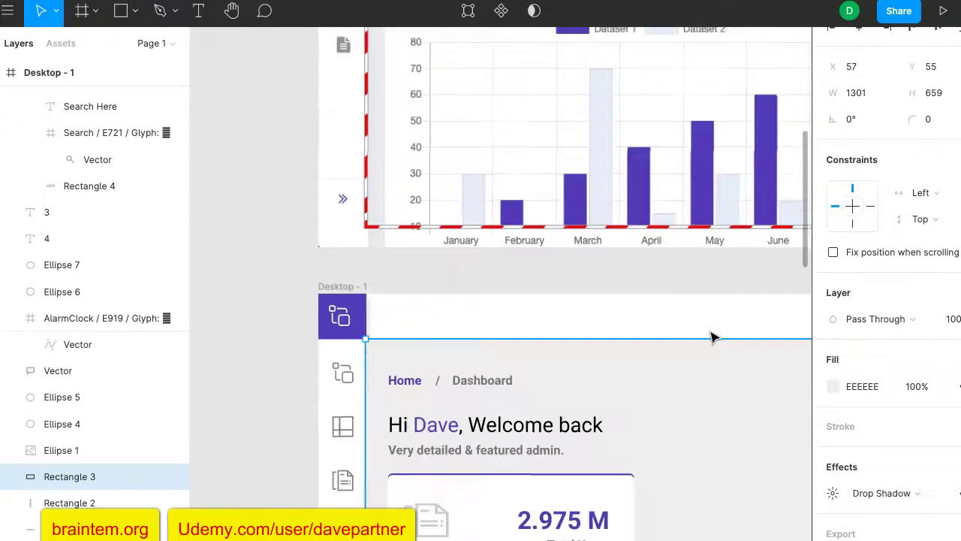
{"action": "scroll", "coordinate": [712, 275], "scroll_direction": "left", "scroll_amount": 1}
{"action": "left_click_drag", "start_coordinate": [464, 446], "coordinate": [463, 438]}
{"action": "left_click", "coordinate": [679, 378]}
{"action": "left_click", "coordinate": [460, 440]}
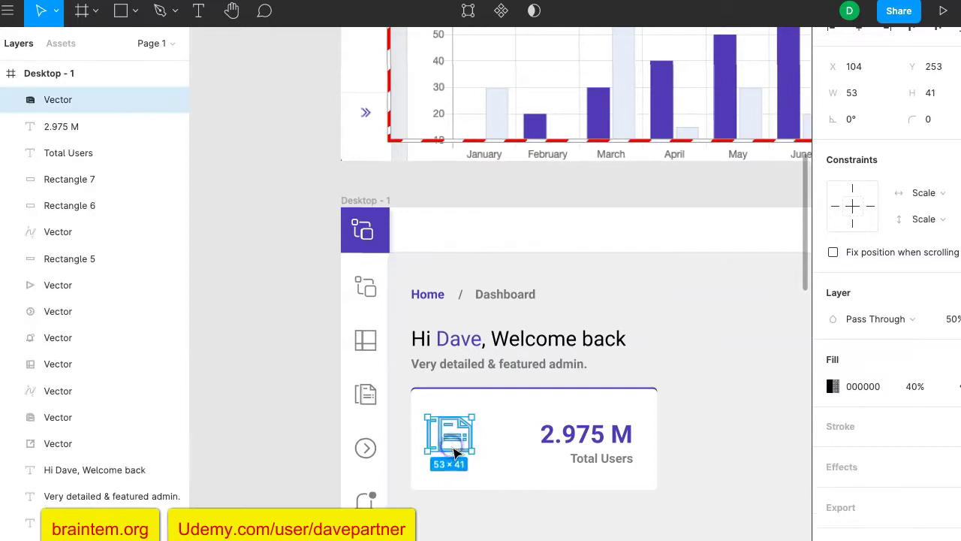
{"action": "left_click_drag", "start_coordinate": [461, 439], "coordinate": [478, 440]}
{"action": "left_click", "coordinate": [698, 284]}
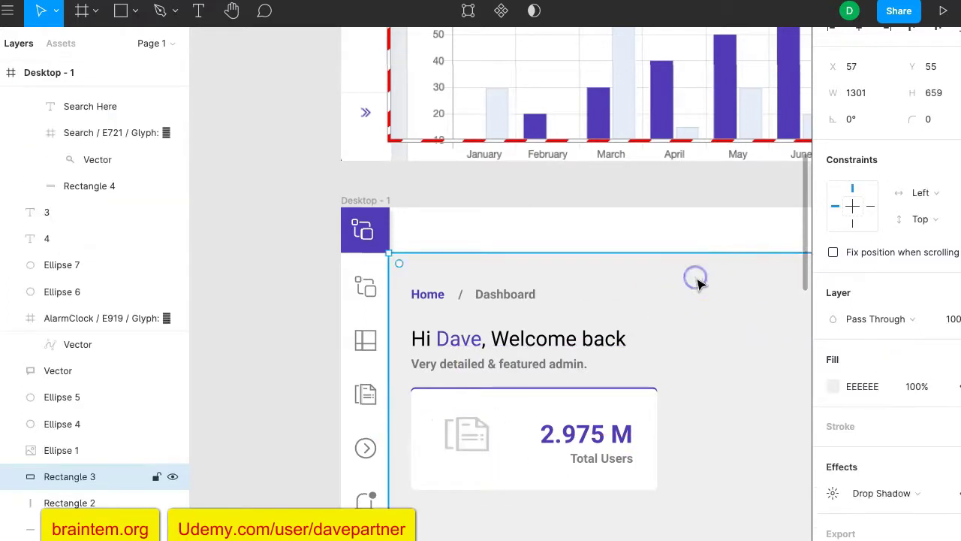
Step: Try to select the header bar, the sidebar's purple logo square and the sidebar icons together
{"action": "left_click", "coordinate": [624, 234], "text": "shift"}
{"action": "left_click", "coordinate": [366, 233], "text": "shift"}
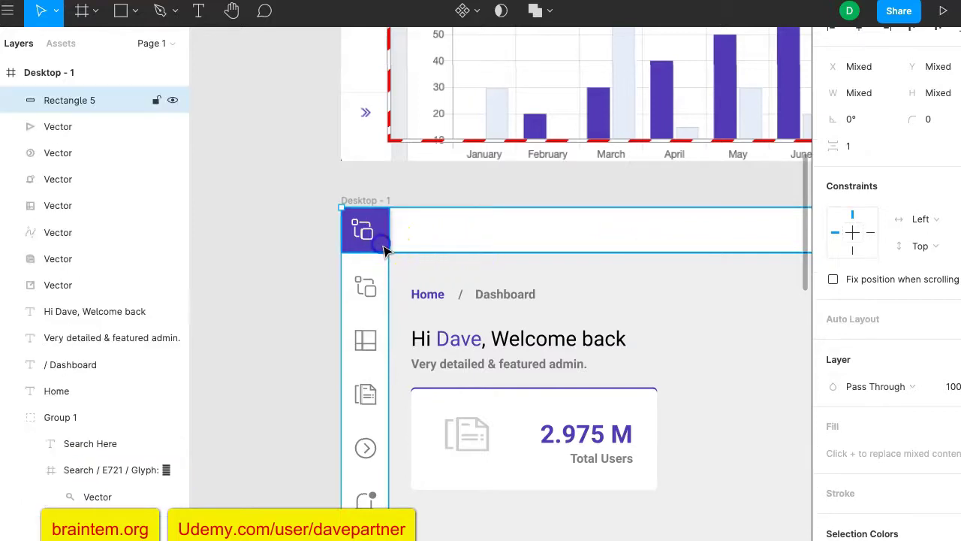
{"action": "left_click", "coordinate": [366, 286], "text": "shift"}
{"action": "left_click", "coordinate": [366, 340], "text": "shift"}
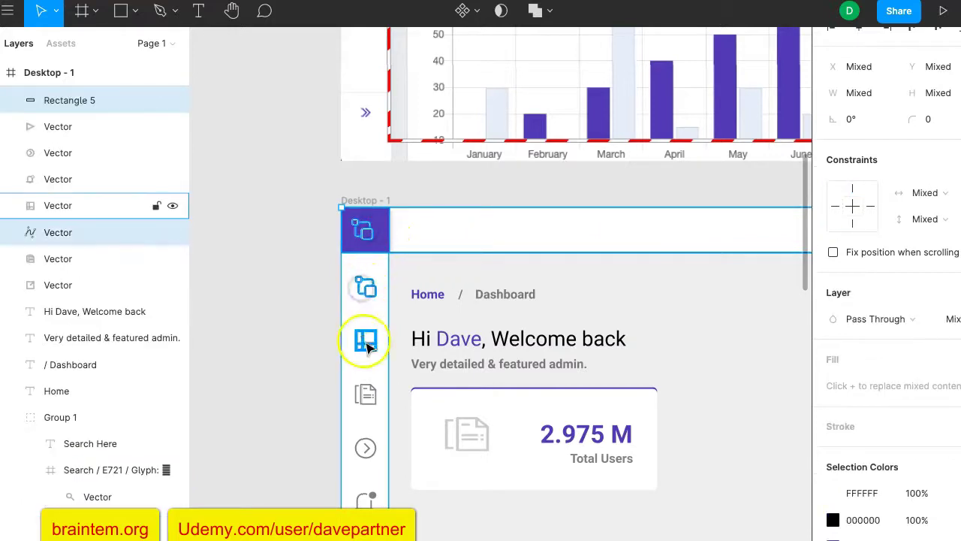
{"action": "left_click", "coordinate": [364, 406], "text": "shift"}
{"action": "left_click", "coordinate": [365, 447], "text": "shift"}
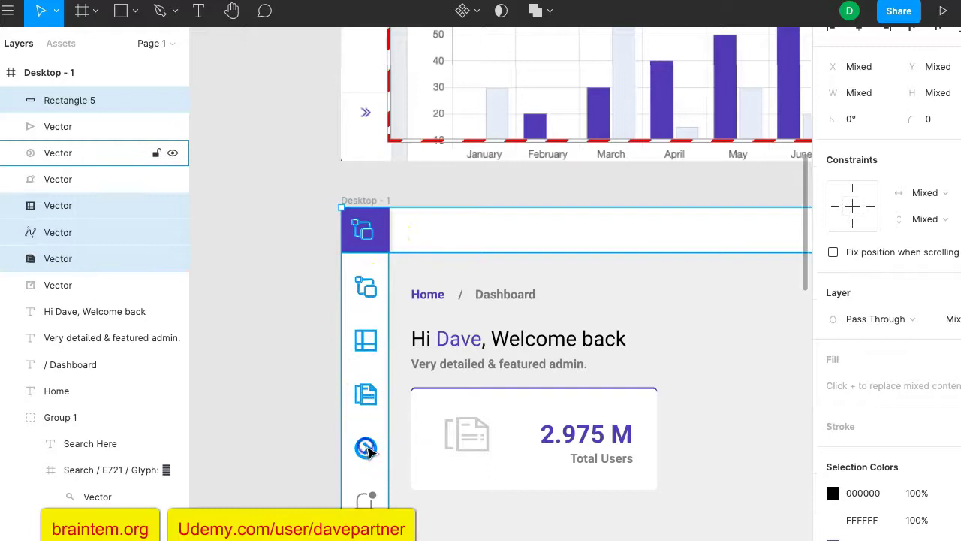
{"action": "left_click", "coordinate": [368, 501], "text": "shift"}
{"action": "left_click", "coordinate": [368, 501]}
{"action": "scroll", "coordinate": [368, 501], "scroll_direction": "down", "scroll_amount": 3}
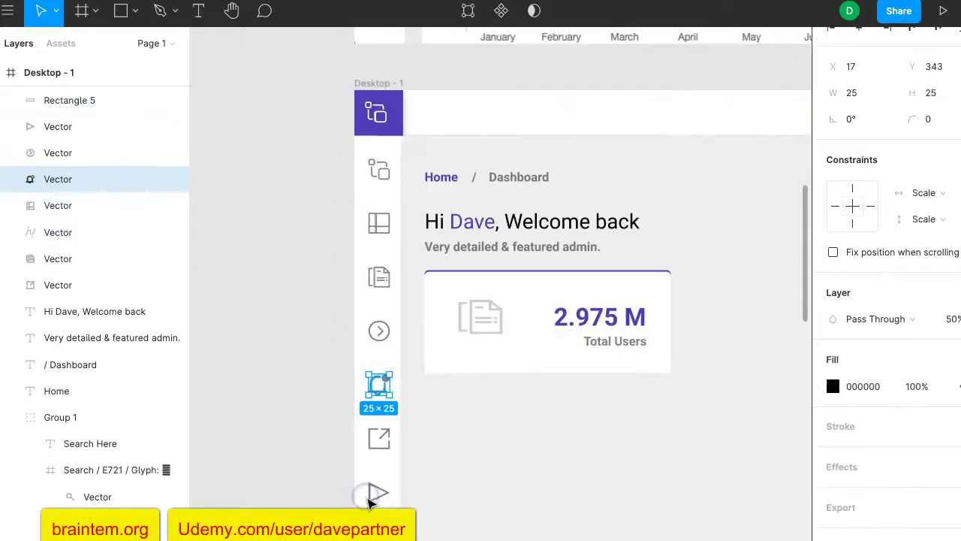
Step: Group the white header bar, the white sidebar strip and the grey content background of the Desktop - 1 frame
{"action": "left_click", "coordinate": [530, 127]}
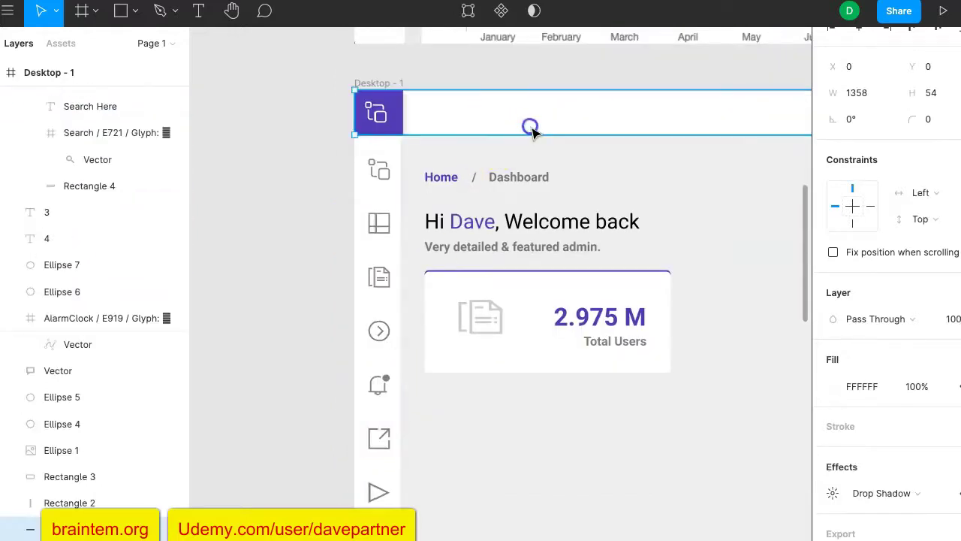
{"action": "left_click", "coordinate": [544, 153], "text": "shift"}
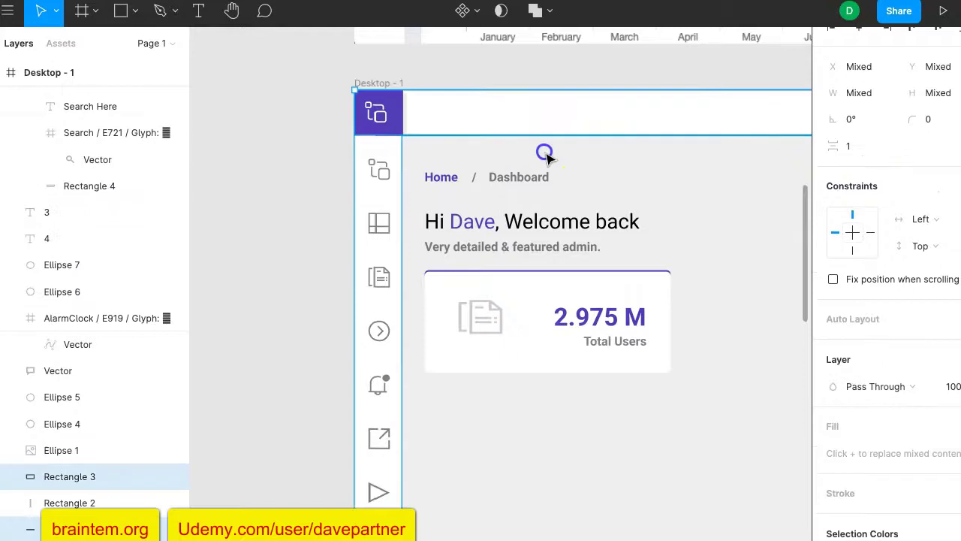
{"action": "left_click", "coordinate": [380, 525], "text": "shift"}
{"action": "right_click", "coordinate": [382, 530]}
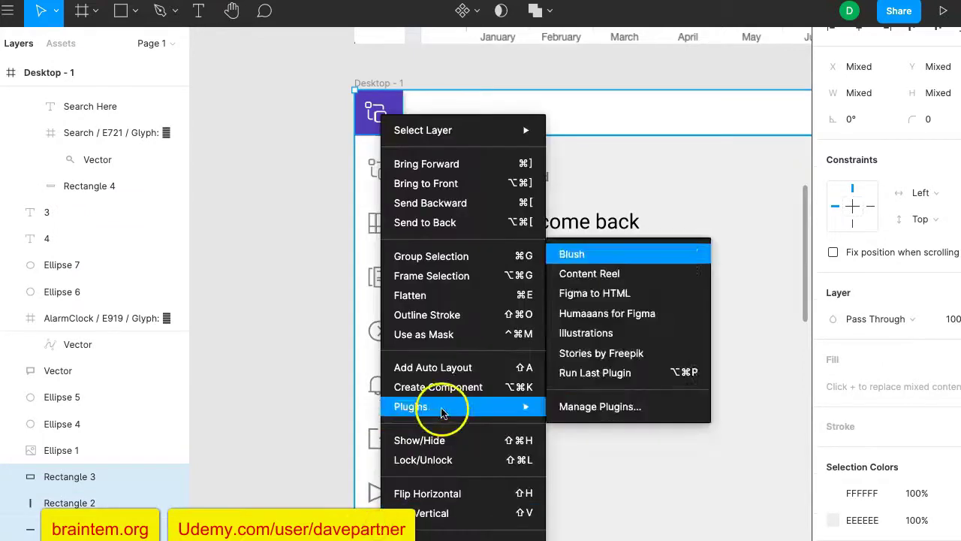
{"action": "left_click", "coordinate": [471, 257]}
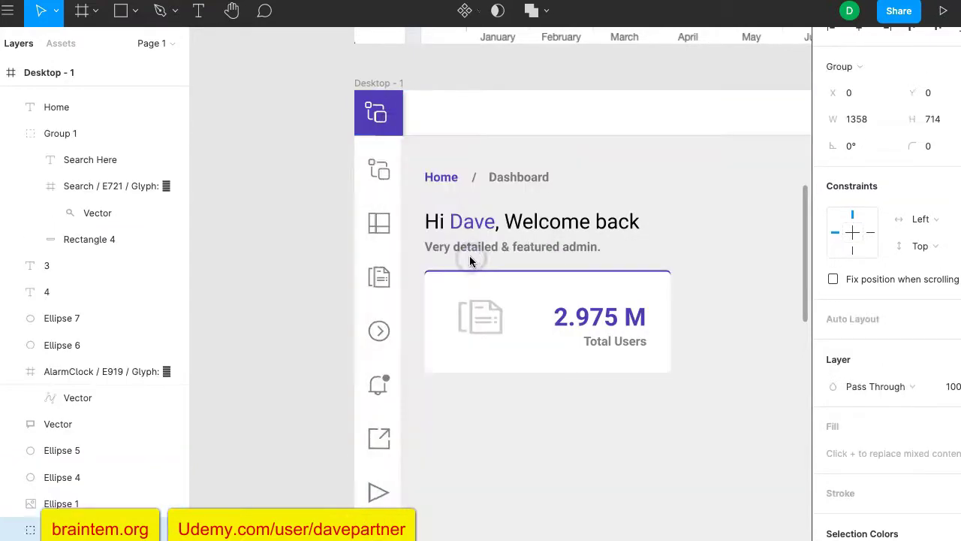
Step: Examine the header and card area of the Desktop - 1 frame against the reference dashboard's four statistic cards
{"action": "scroll", "coordinate": [596, 194], "scroll_direction": "right", "scroll_amount": 10}
{"action": "scroll", "coordinate": [596, 196], "scroll_direction": "right", "scroll_amount": 3}
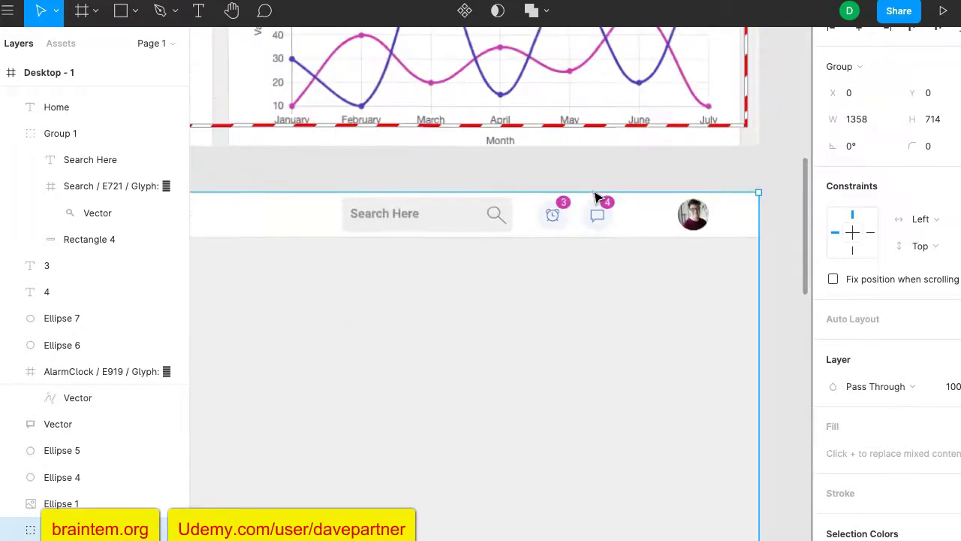
{"action": "scroll", "coordinate": [596, 197], "scroll_direction": "left", "scroll_amount": 6}
{"action": "scroll", "coordinate": [596, 197], "scroll_direction": "down", "scroll_amount": 2}
{"action": "scroll", "coordinate": [595, 198], "scroll_direction": "left", "scroll_amount": 5}
{"action": "scroll", "coordinate": [595, 197], "scroll_direction": "down", "scroll_amount": 1}
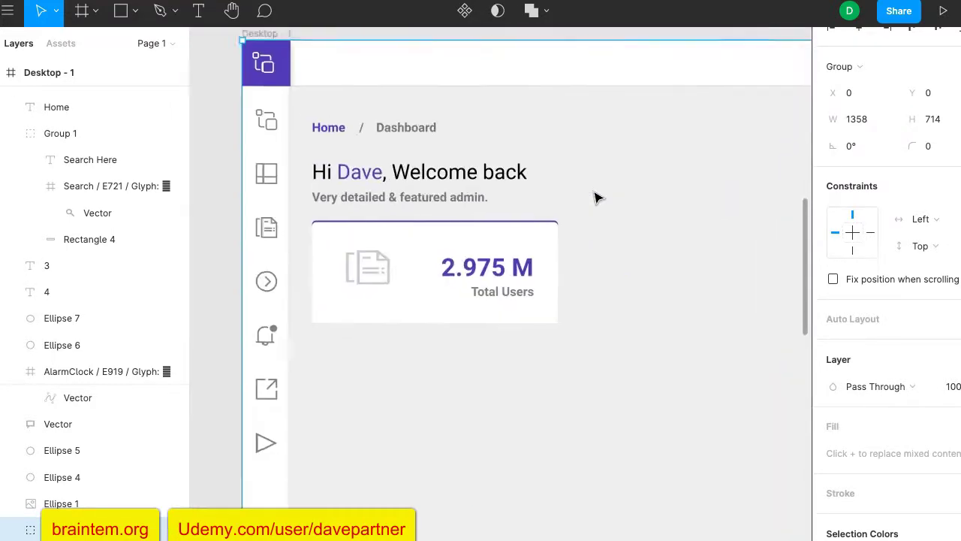
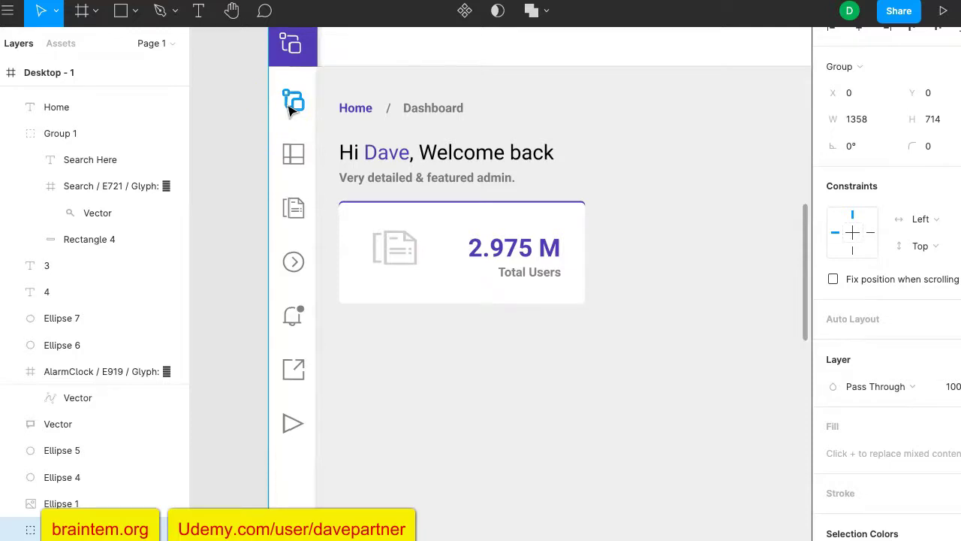
{"action": "scroll", "coordinate": [631, 225], "scroll_direction": "up", "scroll_amount": 10}
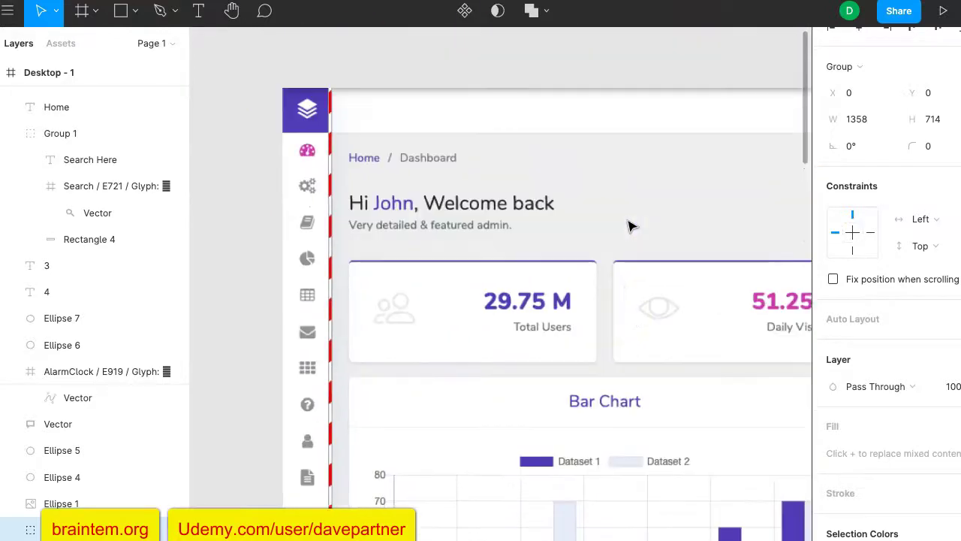
{"action": "scroll", "coordinate": [631, 225], "scroll_direction": "down", "scroll_amount": 5}
{"action": "scroll", "coordinate": [630, 226], "scroll_direction": "up", "scroll_amount": 4}
{"action": "scroll", "coordinate": [630, 225], "scroll_direction": "right", "scroll_amount": 7}
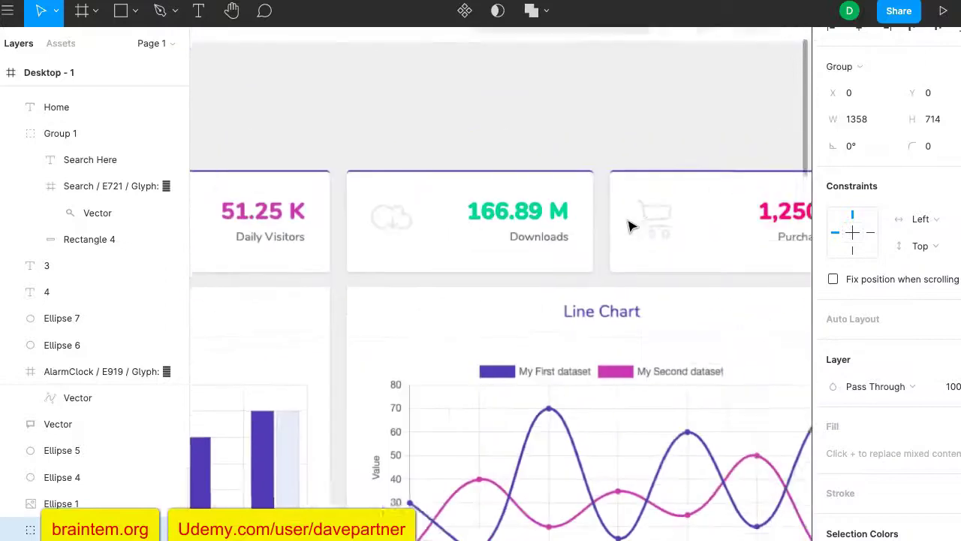
{"action": "scroll", "coordinate": [631, 226], "scroll_direction": "down", "scroll_amount": 5}
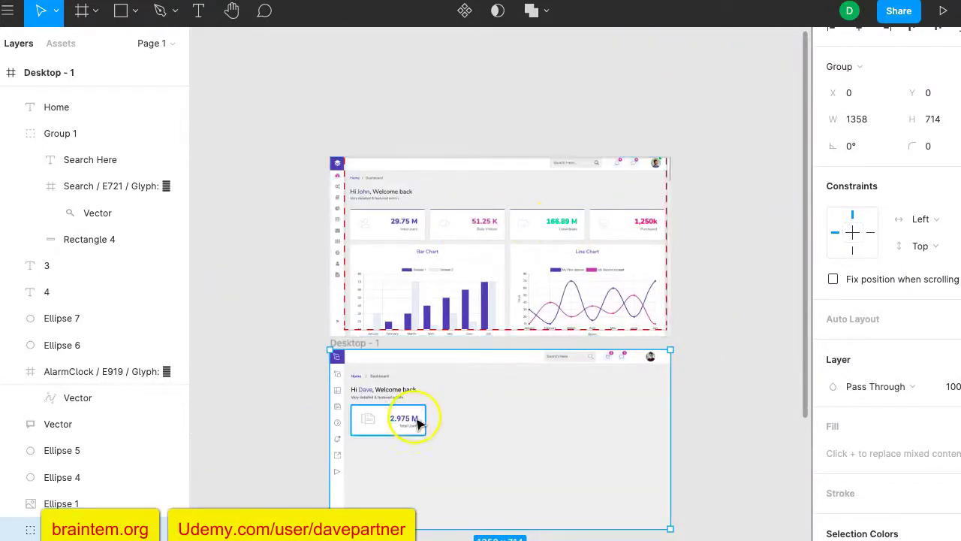
Step: Group the Total Users card's white rectangle, purple top strip, document icon, 2.975 M value and label
{"action": "scroll", "coordinate": [457, 409], "scroll_direction": "up", "scroll_amount": 5}
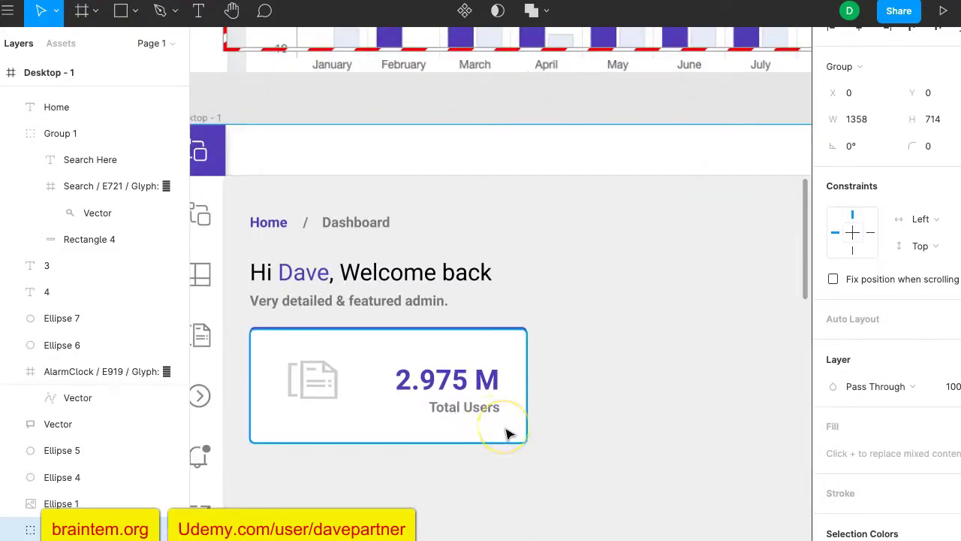
{"action": "scroll", "coordinate": [506, 433], "scroll_direction": "up", "scroll_amount": 2}
{"action": "left_click", "coordinate": [491, 405]}
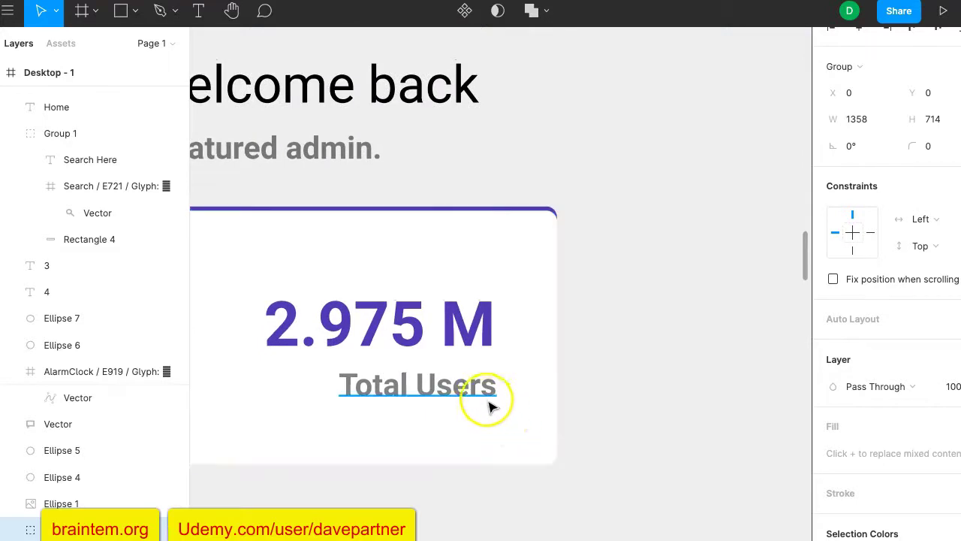
{"action": "scroll", "coordinate": [513, 435], "scroll_direction": "left", "scroll_amount": 5}
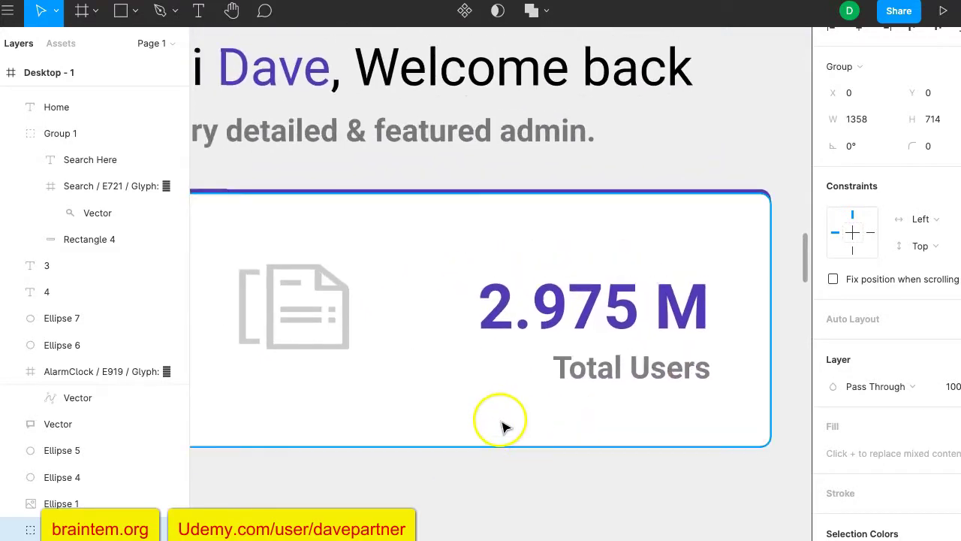
{"action": "double_click", "coordinate": [503, 427]}
{"action": "scroll", "coordinate": [537, 409], "scroll_direction": "down", "scroll_amount": 5}
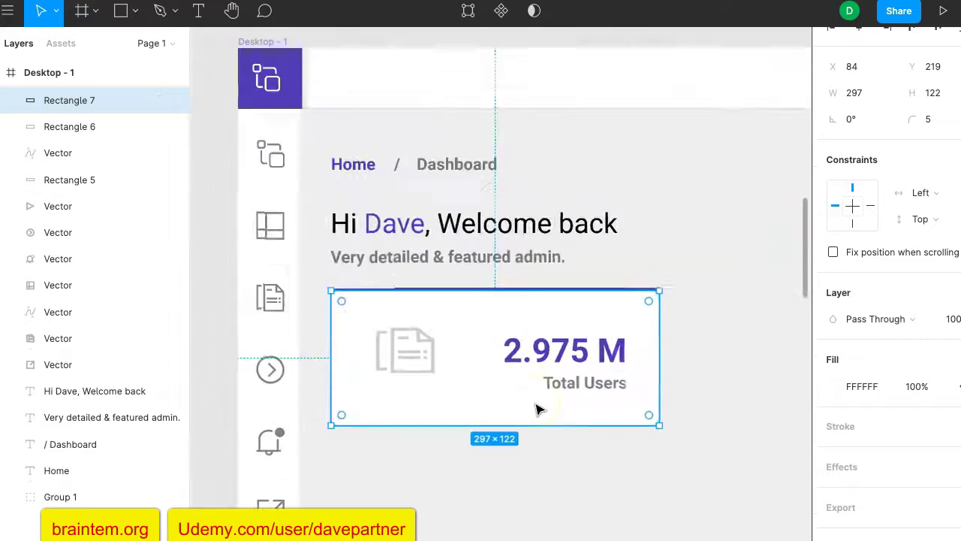
{"action": "scroll", "coordinate": [538, 350], "scroll_direction": "up", "scroll_amount": 4}
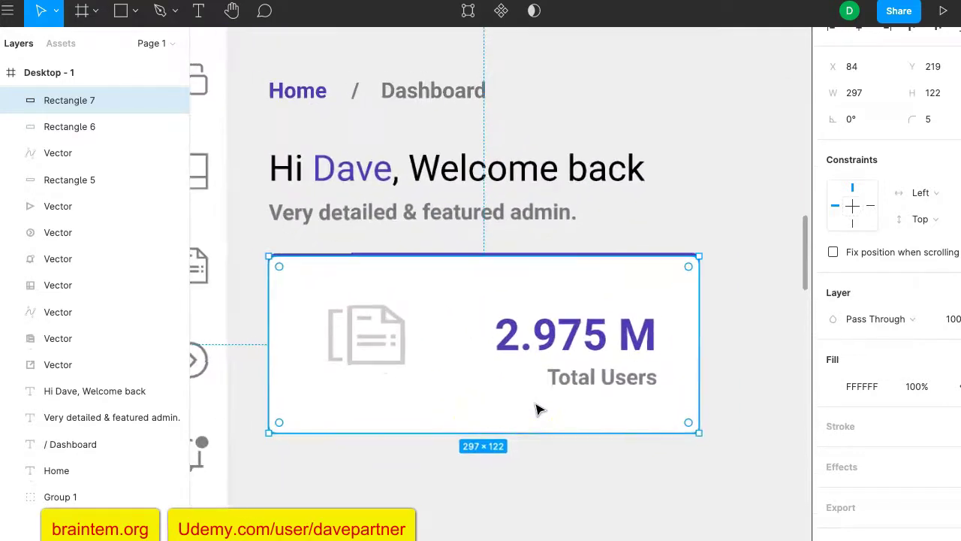
{"action": "left_click", "coordinate": [585, 384], "text": "shift"}
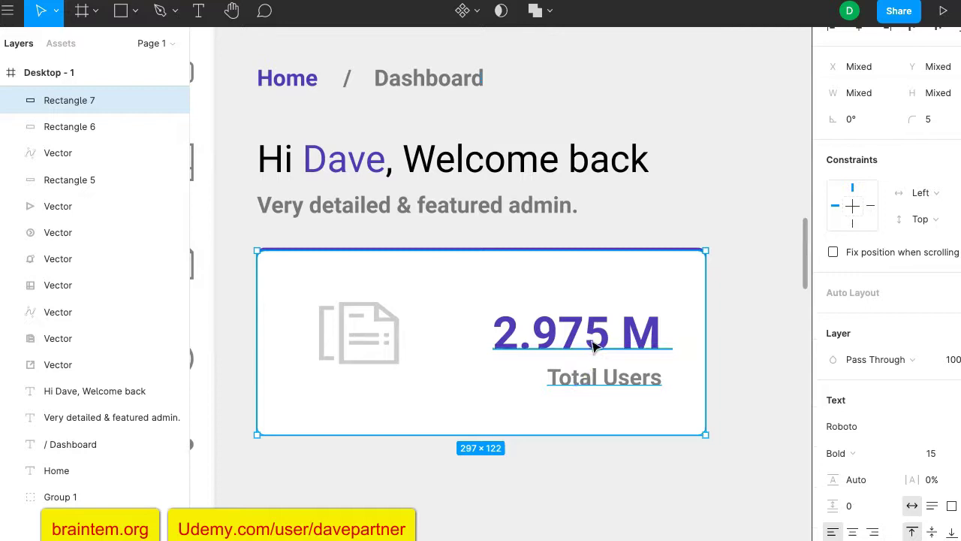
{"action": "left_click", "coordinate": [534, 341], "text": "shift"}
{"action": "left_click", "coordinate": [381, 344], "text": "shift"}
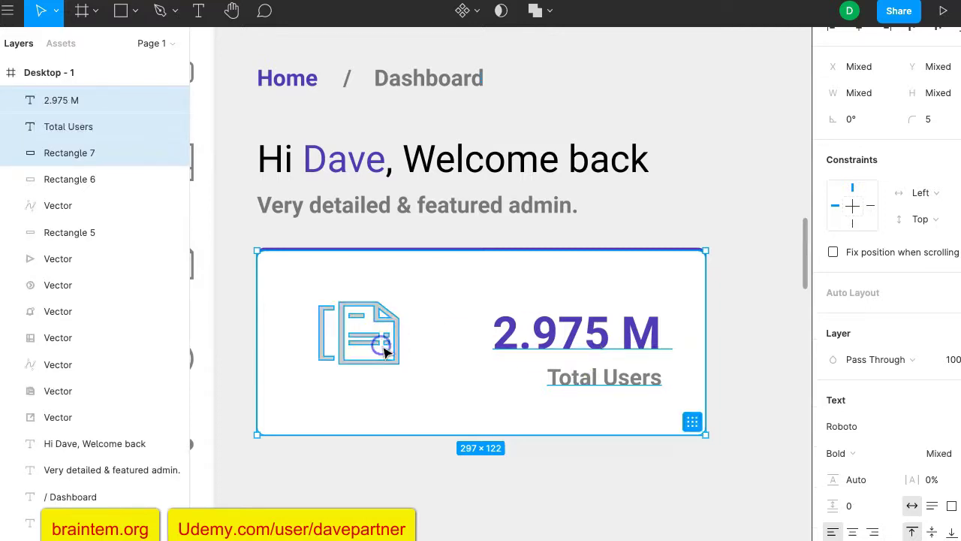
{"action": "scroll", "coordinate": [467, 286], "scroll_direction": "up", "scroll_amount": 2}
{"action": "scroll", "coordinate": [467, 286], "scroll_direction": "up", "scroll_amount": 8}
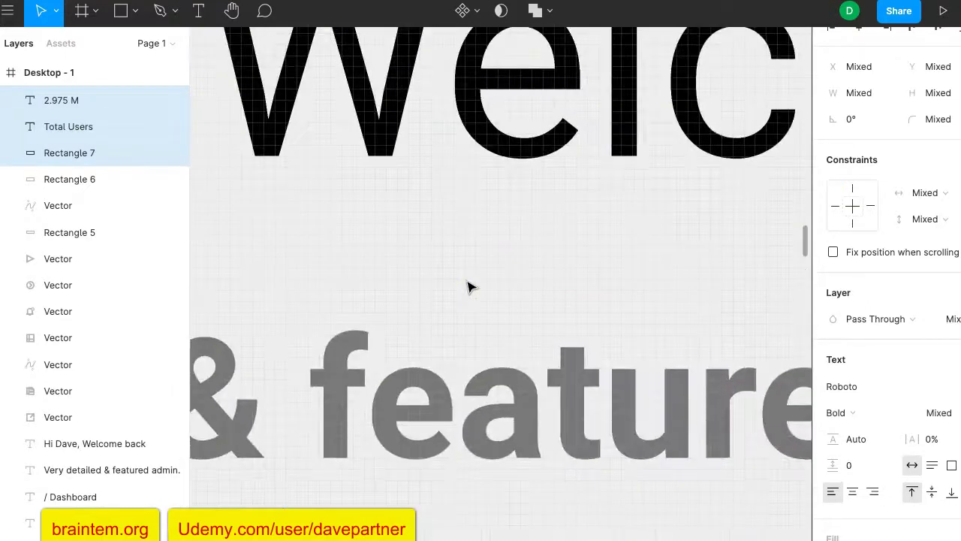
{"action": "scroll", "coordinate": [467, 286], "scroll_direction": "down", "scroll_amount": 5}
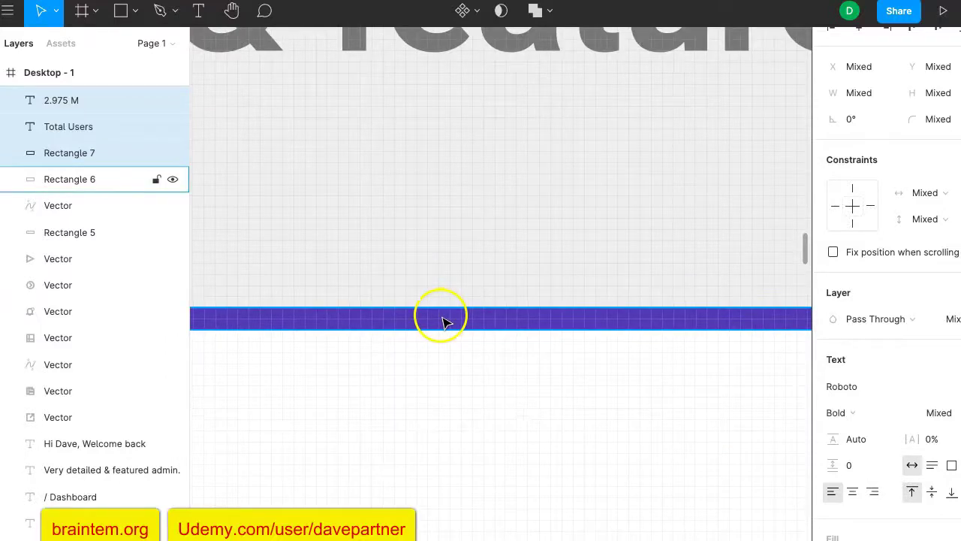
{"action": "left_click", "coordinate": [443, 321], "text": "shift"}
{"action": "scroll", "coordinate": [443, 321], "scroll_direction": "down", "scroll_amount": 10}
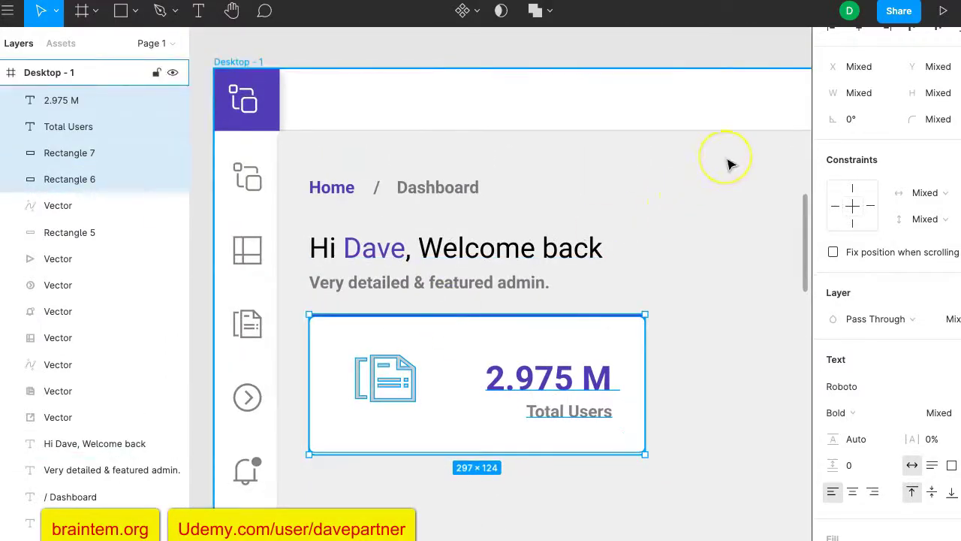
{"action": "key", "text": "ctrl+g"}
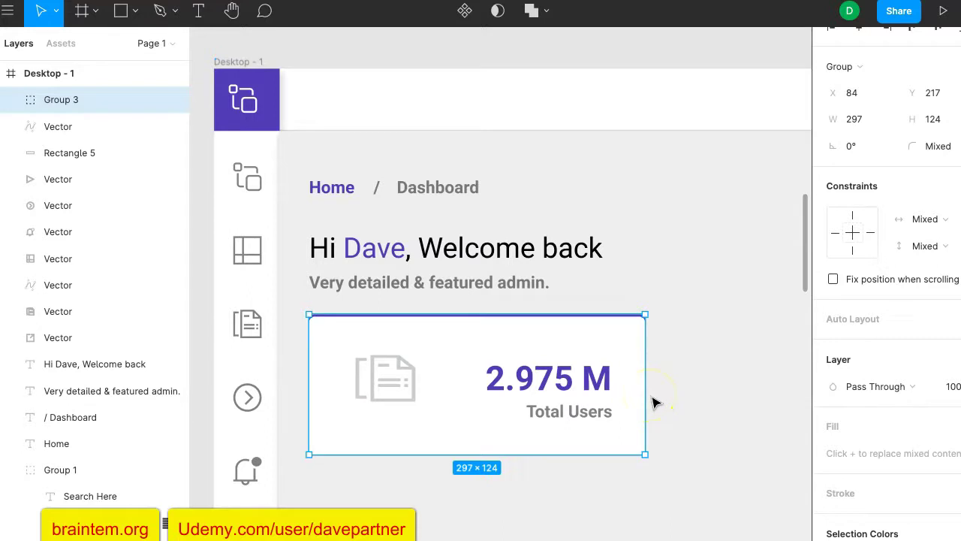
Step: Duplicate the grouped Total Users card and place the copy beside the original at X 411, Y 217
{"action": "scroll", "coordinate": [648, 394], "scroll_direction": "down", "scroll_amount": 2}
{"action": "scroll", "coordinate": [648, 393], "scroll_direction": "right", "scroll_amount": 3}
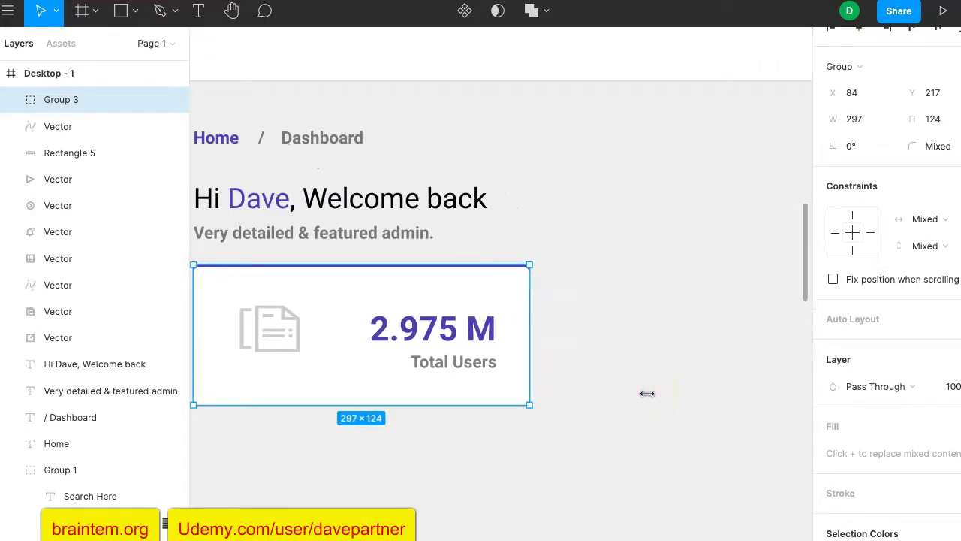
{"action": "scroll", "coordinate": [647, 393], "scroll_direction": "down", "scroll_amount": 5}
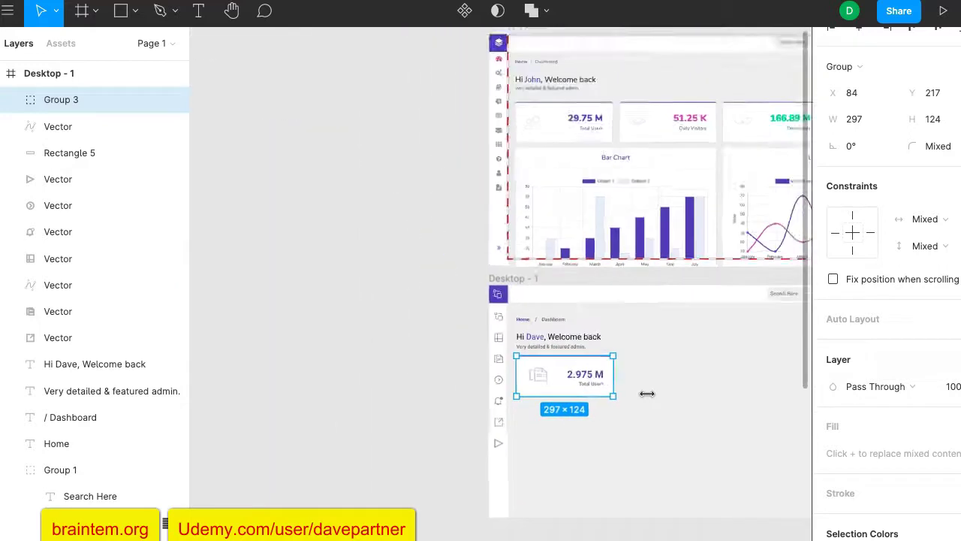
{"action": "scroll", "coordinate": [647, 394], "scroll_direction": "right", "scroll_amount": 3}
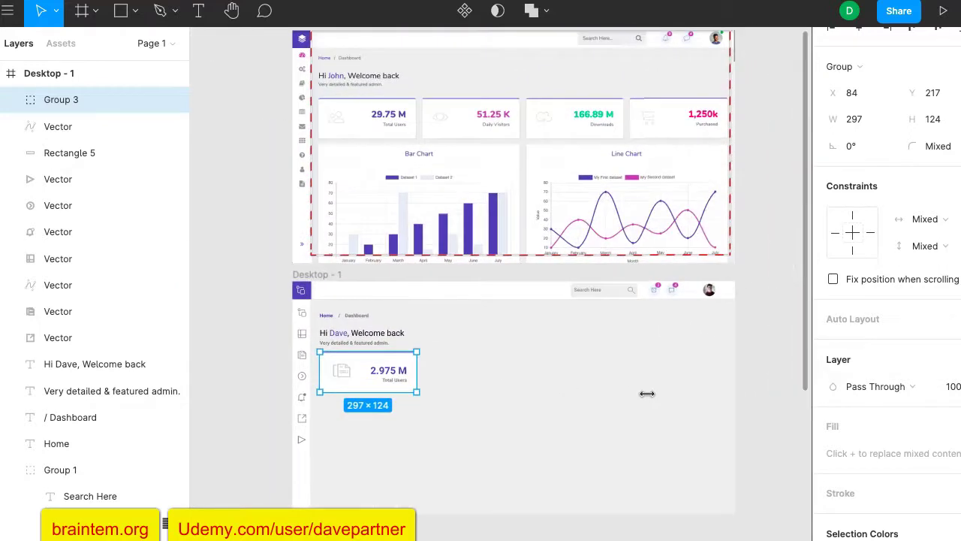
{"action": "key", "text": "ctrl+d"}
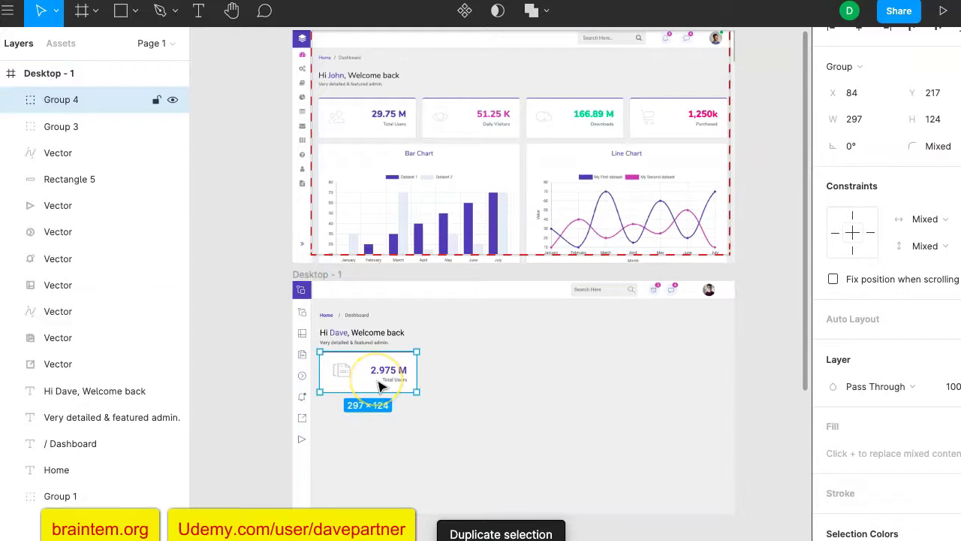
{"action": "left_click_drag", "start_coordinate": [379, 384], "coordinate": [483, 382]}
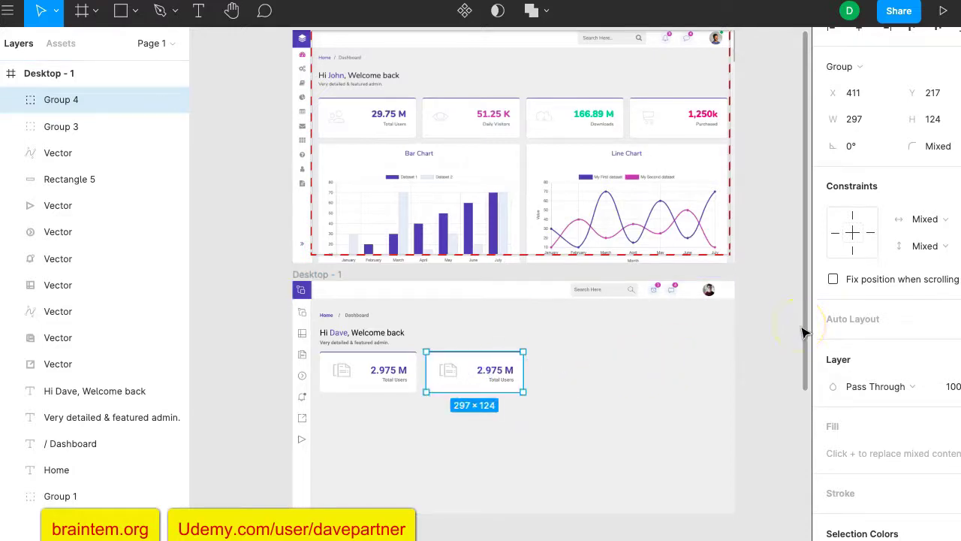
{"action": "key", "text": "ctrl+d"}
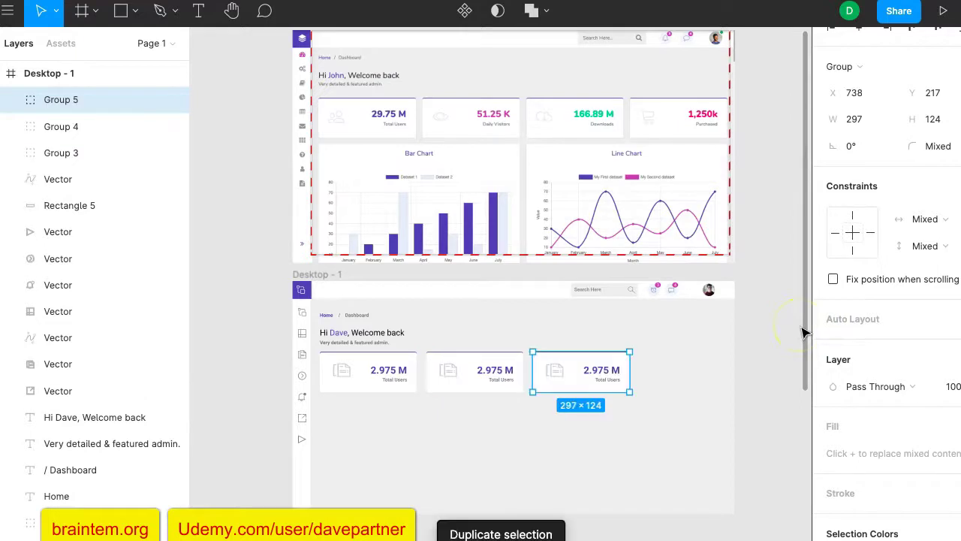
{"action": "key", "text": "ctrl+d"}
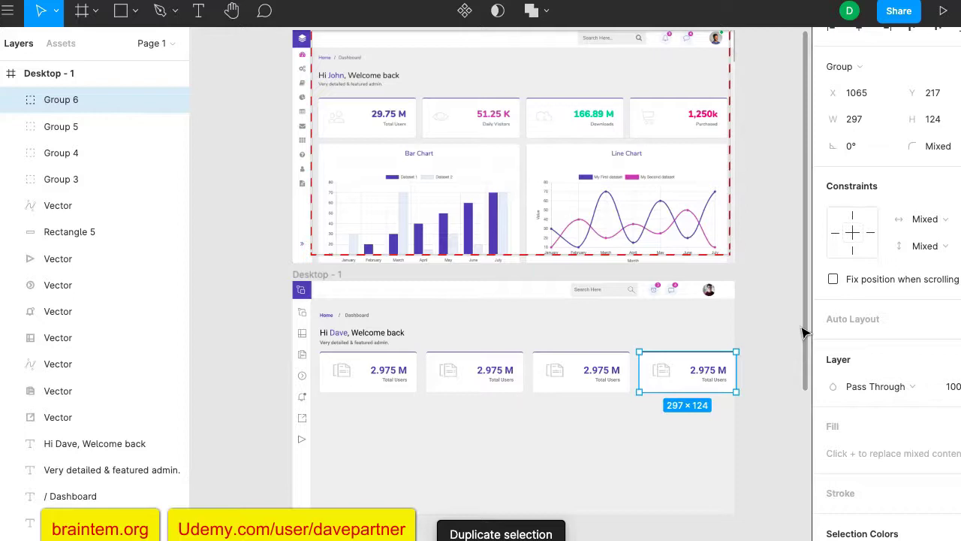
{"action": "key", "text": "ctrl+z"}
{"action": "key", "text": "ctrl+z"}
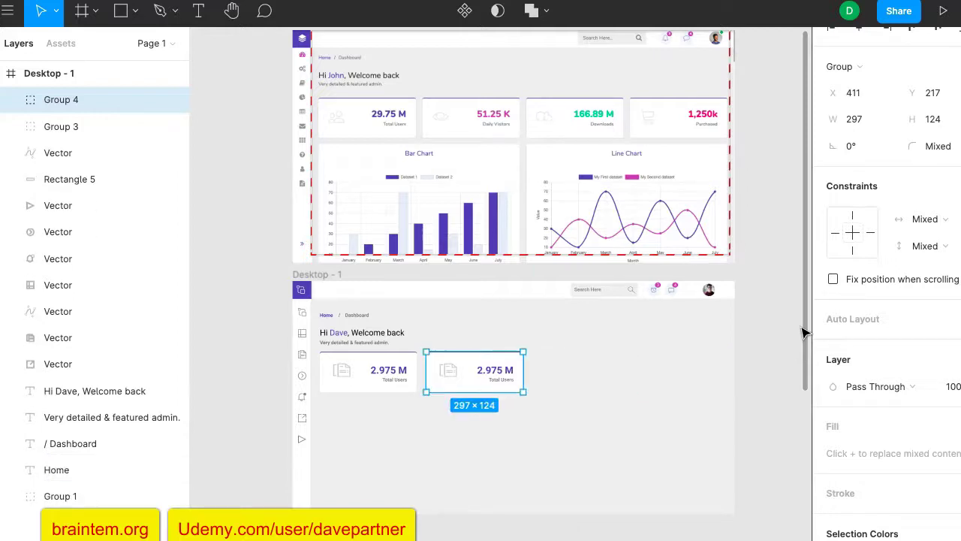
Step: Move the second card to X 396, Y 219, and duplicate it twice along the row at X 706 and X 1016
{"action": "left_click_drag", "start_coordinate": [467, 382], "coordinate": [466, 381]}
{"action": "key", "text": "ctrl+d"}
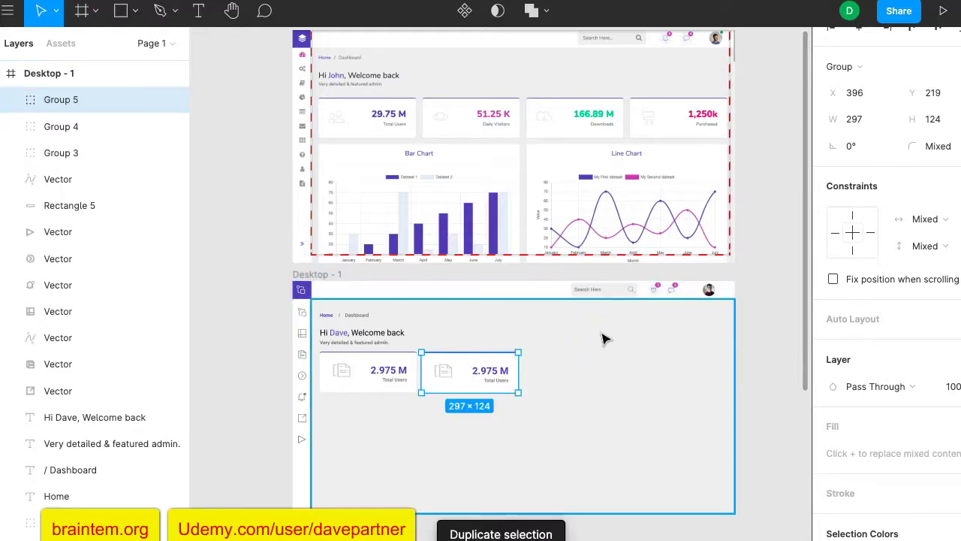
{"action": "left_click", "coordinate": [488, 371]}
{"action": "left_click_drag", "start_coordinate": [488, 371], "coordinate": [577, 372]}
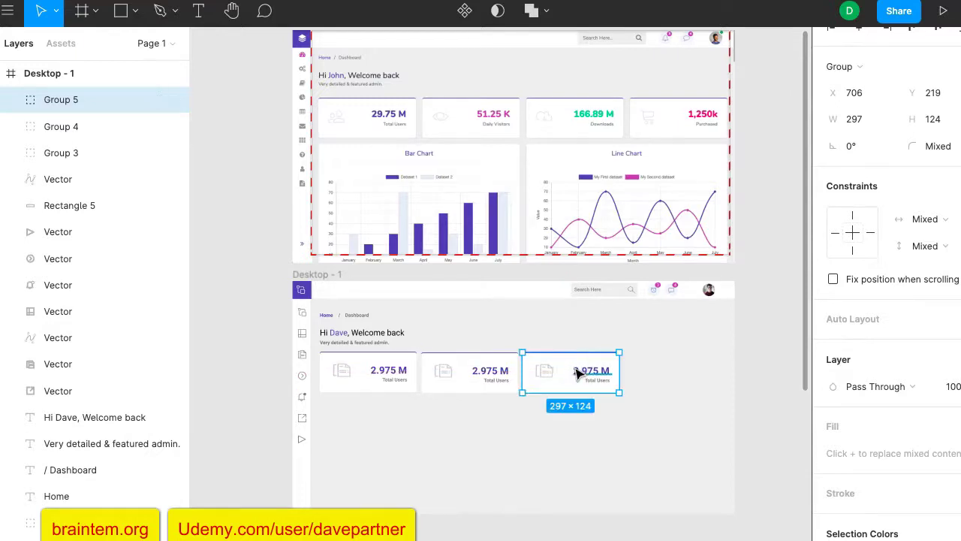
{"action": "key", "text": "ctrl+d"}
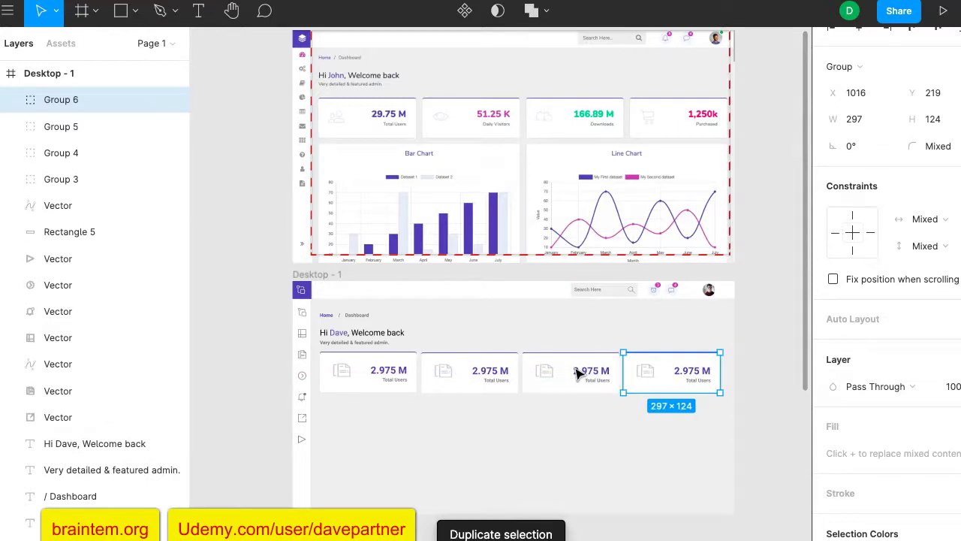
{"action": "left_click", "coordinate": [781, 354]}
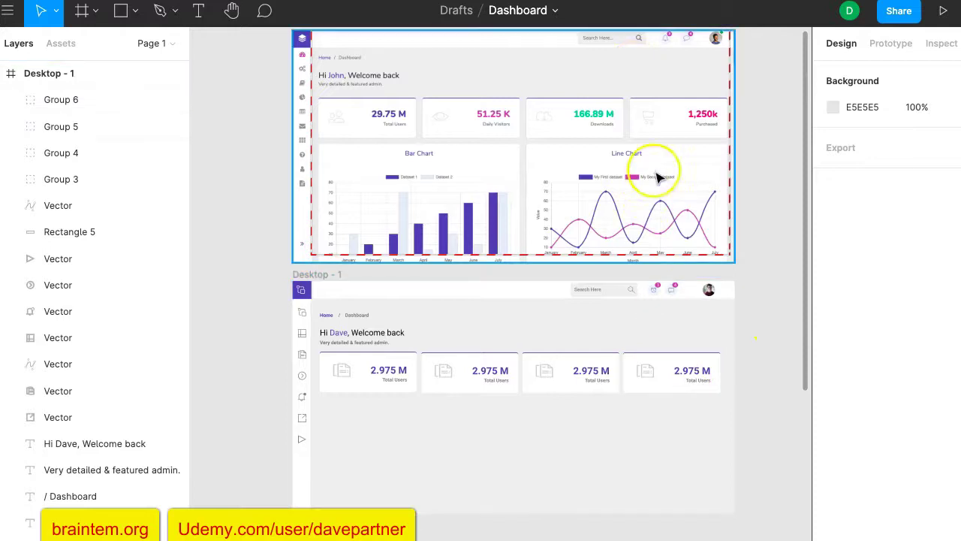
Step: Change the second card's value text to 51.25 K, matching the reference's Daily Visitors card
{"action": "scroll", "coordinate": [488, 368], "scroll_direction": "up", "scroll_amount": 3}
{"action": "double_click", "coordinate": [488, 373]}
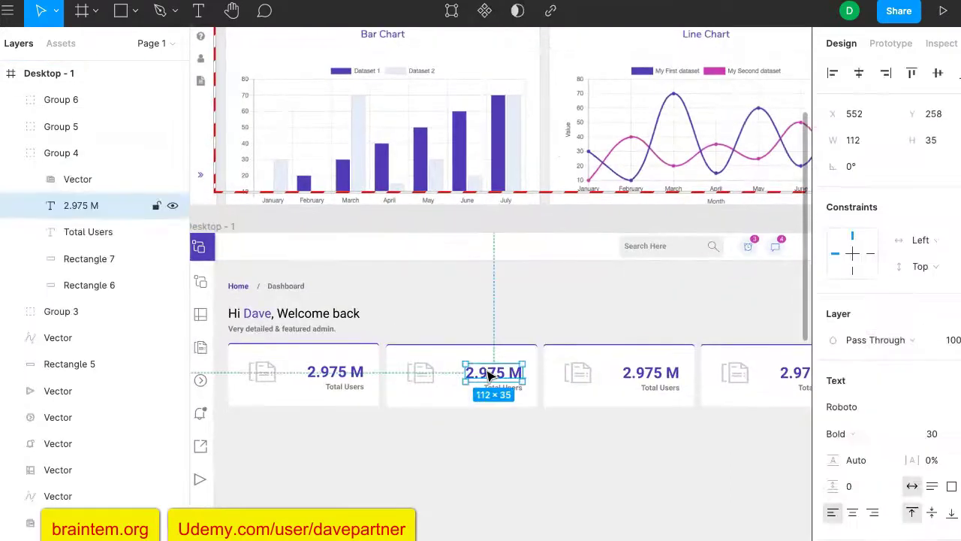
{"action": "scroll", "coordinate": [516, 212], "scroll_direction": "up", "scroll_amount": 5}
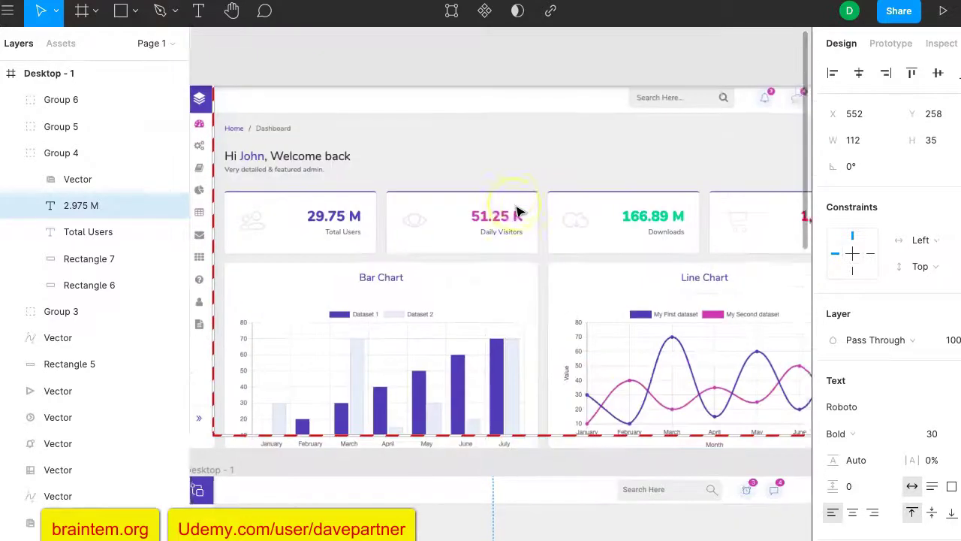
{"action": "scroll", "coordinate": [516, 212], "scroll_direction": "down", "scroll_amount": 4}
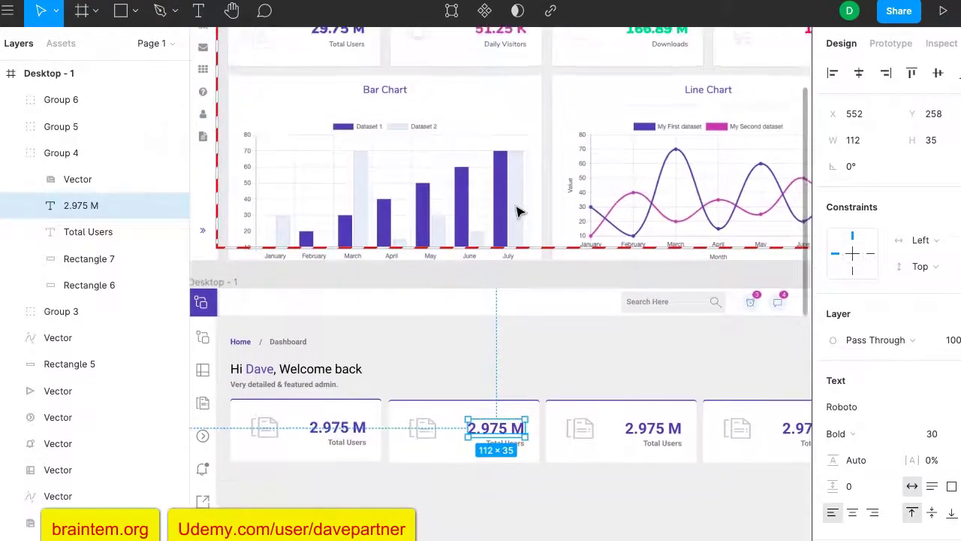
{"action": "scroll", "coordinate": [517, 211], "scroll_direction": "up", "scroll_amount": 1}
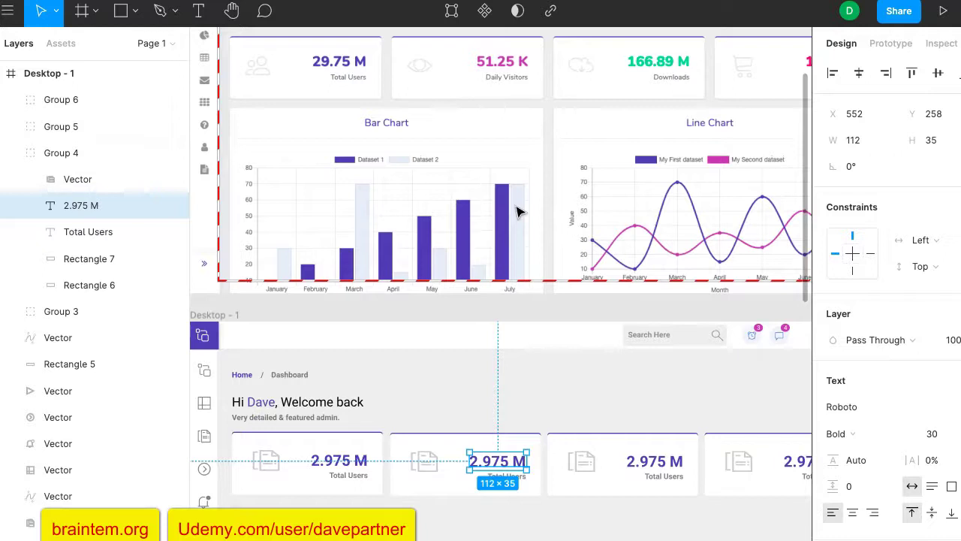
{"action": "key", "text": "ctrl+a"}
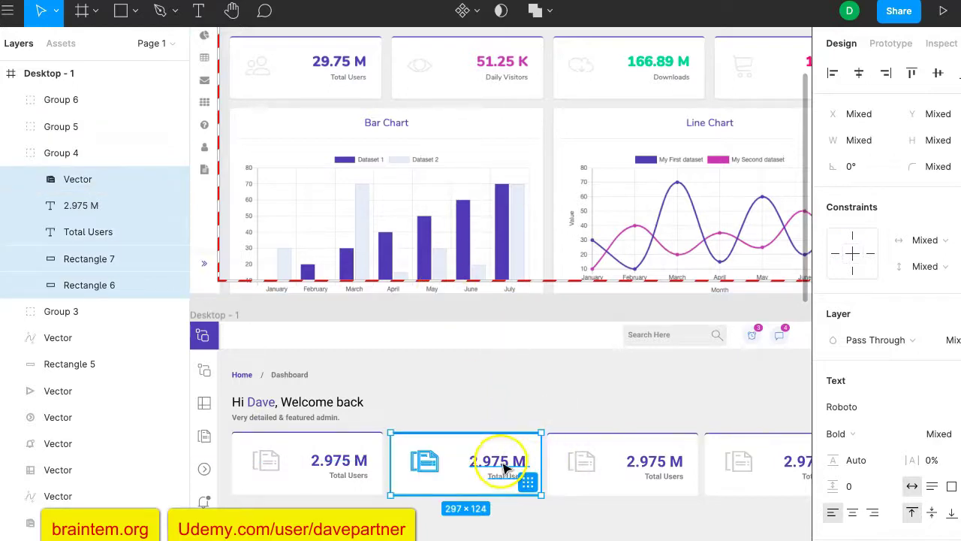
{"action": "double_click", "coordinate": [500, 461]}
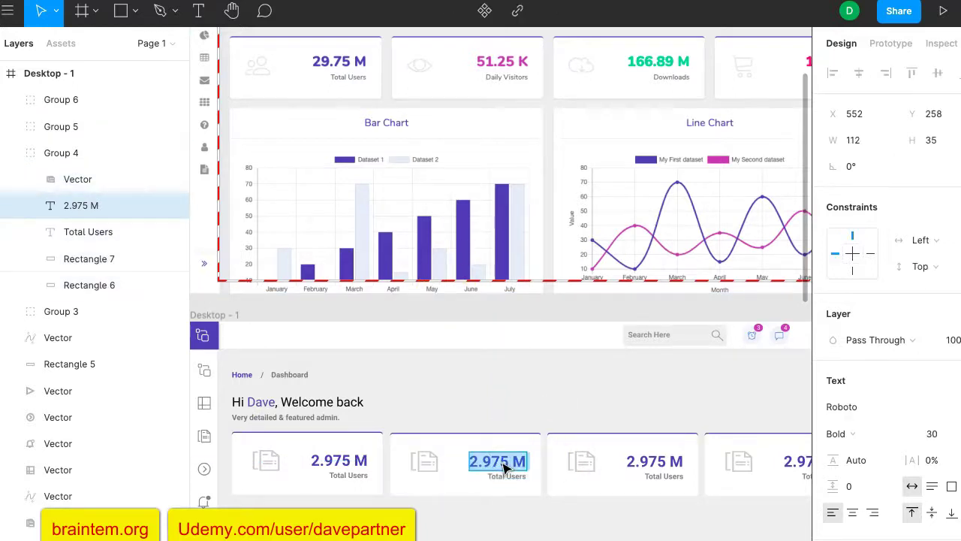
{"action": "type", "text": "51"}
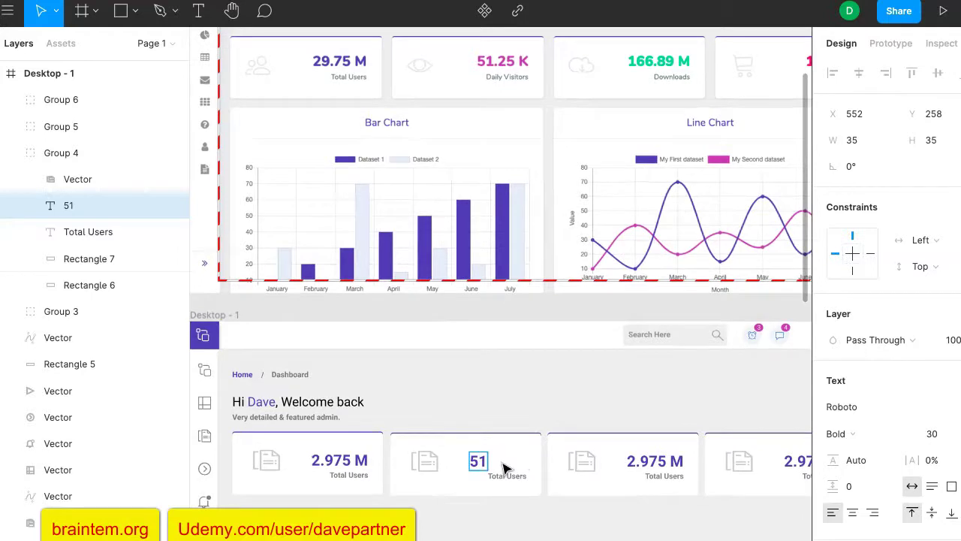
{"action": "type", "text": ".25 K"}
Step: Recolour the second card's 51.25 K value with the document's pink, BD53AE
{"action": "key", "text": "ctrl+a"}
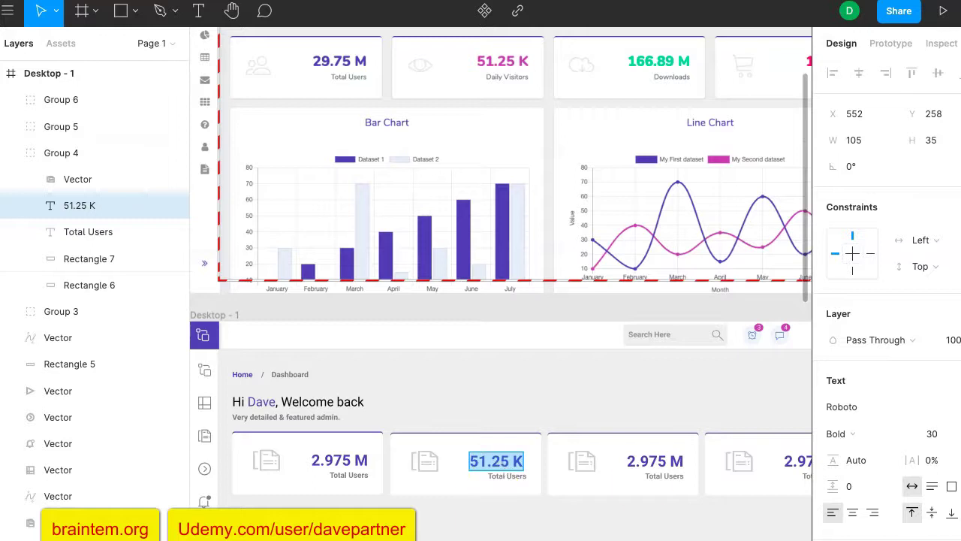
{"action": "scroll", "coordinate": [841, 379], "scroll_direction": "down", "scroll_amount": 3}
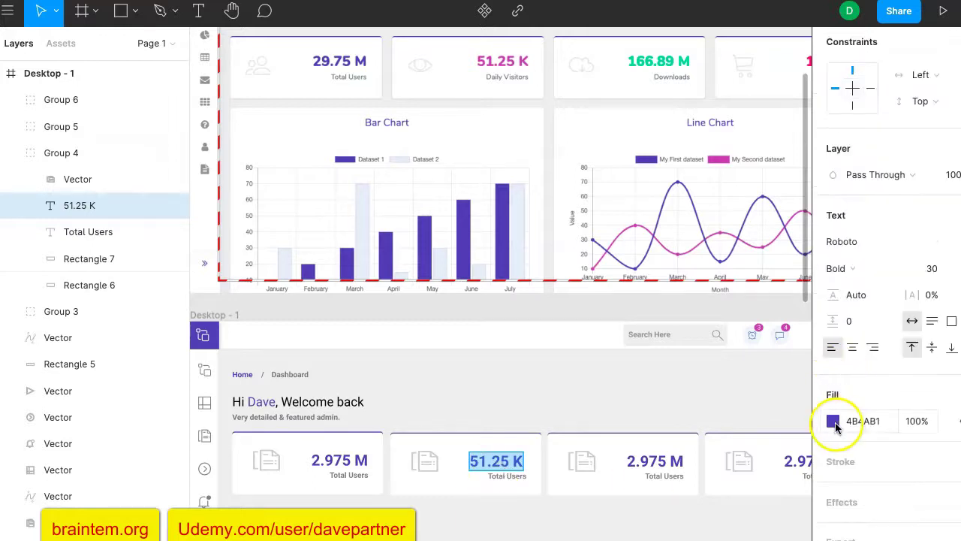
{"action": "left_click", "coordinate": [833, 422]}
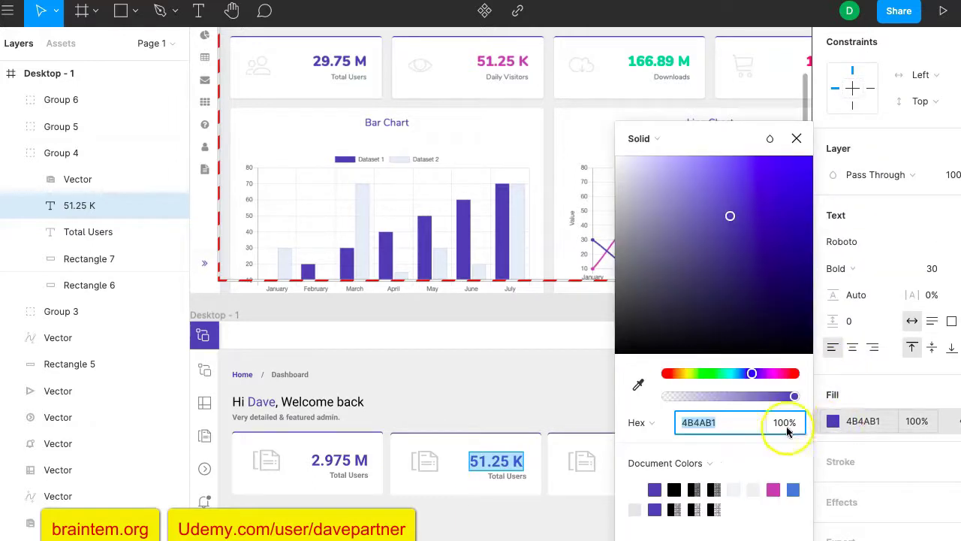
{"action": "left_click", "coordinate": [774, 489]}
{"action": "left_click", "coordinate": [526, 405]}
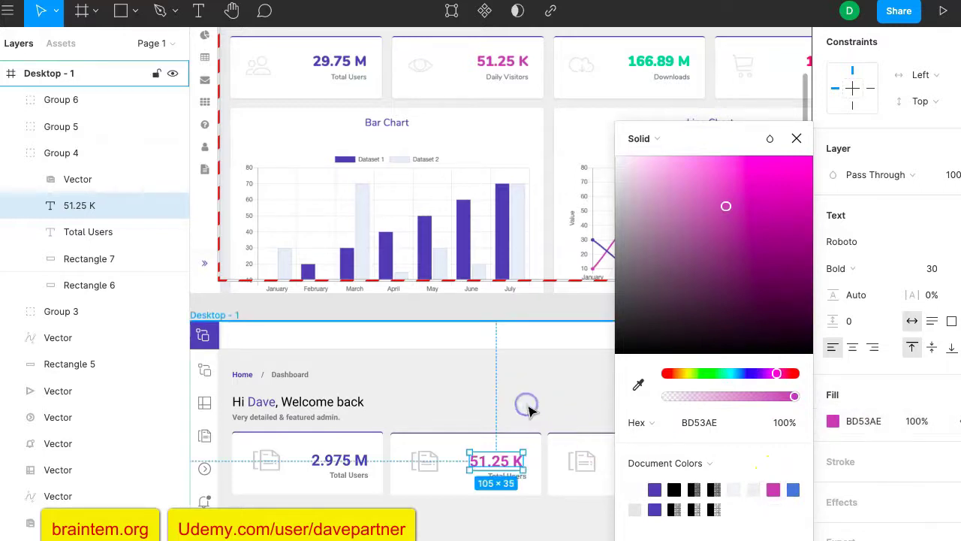
{"action": "left_click", "coordinate": [796, 138]}
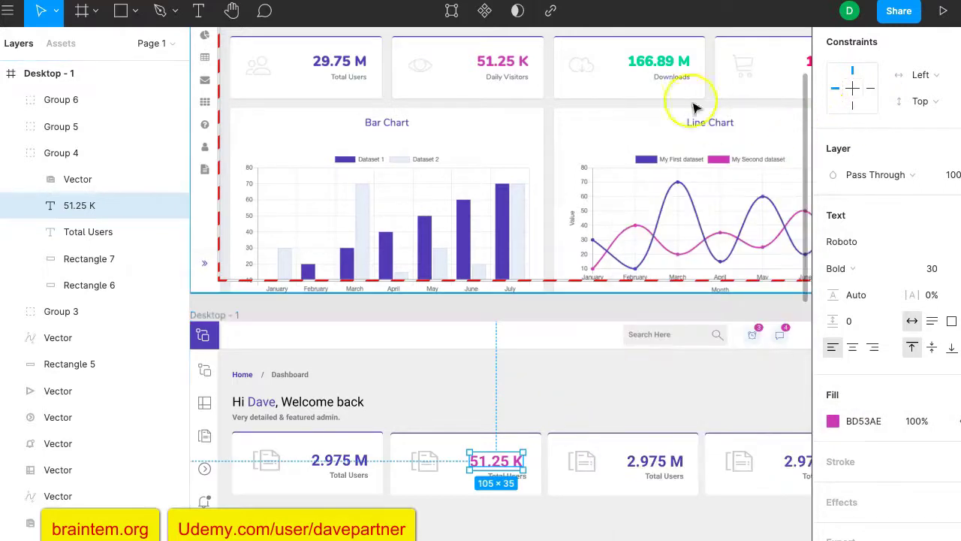
Step: Change the third card's value text to 166.89 M
{"action": "left_click", "coordinate": [658, 462]}
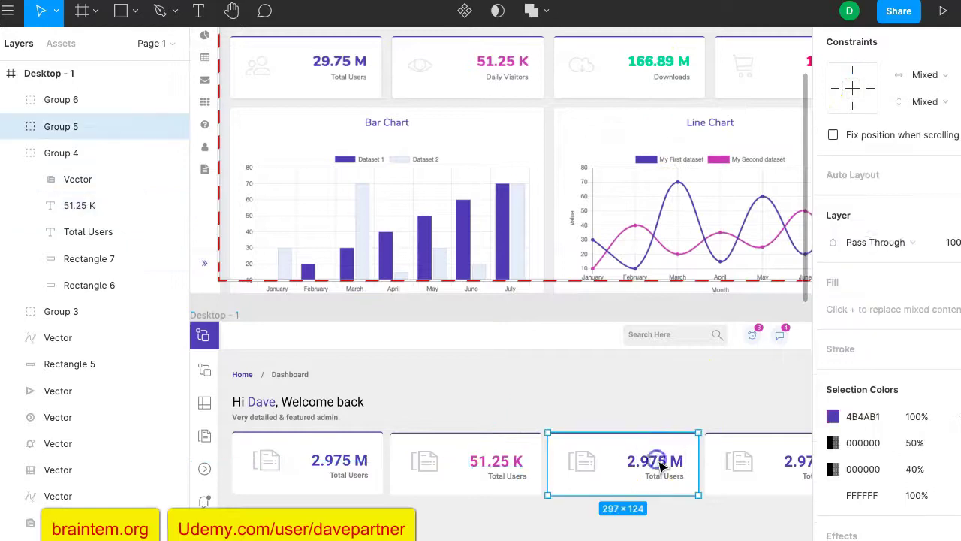
{"action": "double_click", "coordinate": [658, 462]}
{"action": "double_click", "coordinate": [657, 462]}
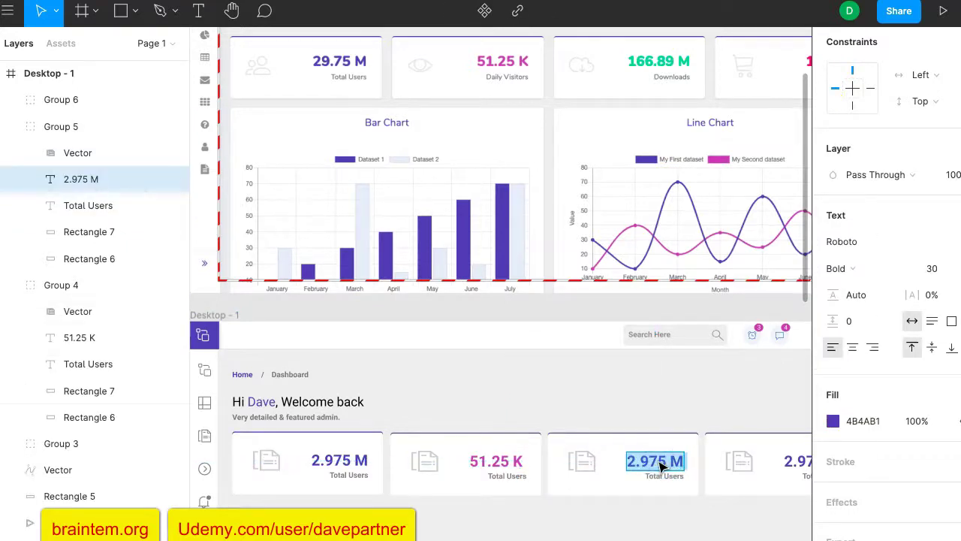
{"action": "type", "text": "166.89"}
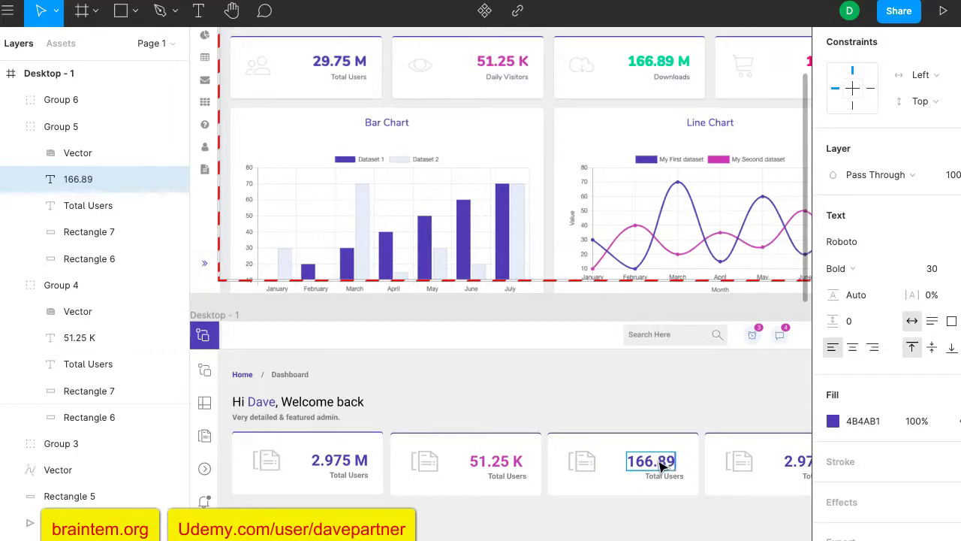
{"action": "type", "text": " M"}
Step: Set the third card's 166.89 M value to a bright green fill, 2EDC4A
{"action": "key", "text": "ctrl+a"}
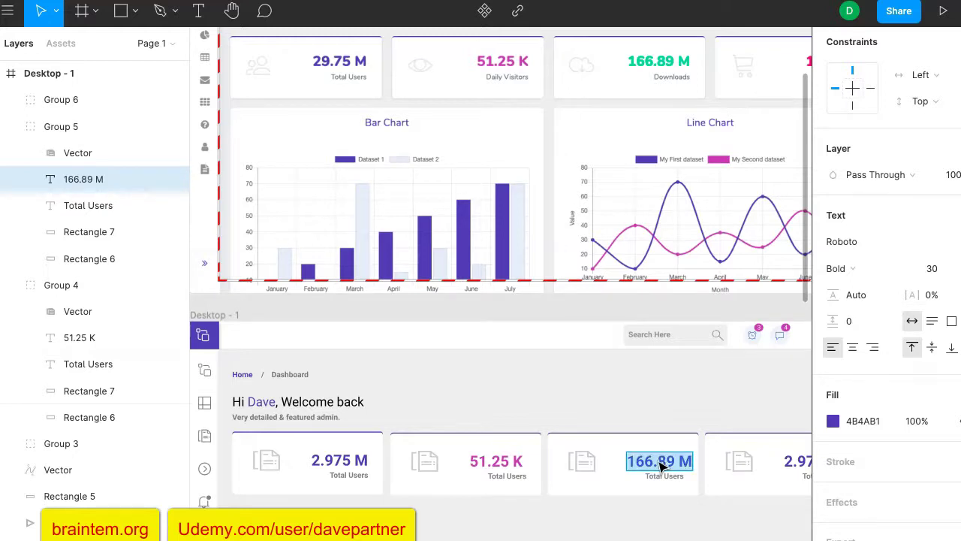
{"action": "left_click", "coordinate": [833, 422]}
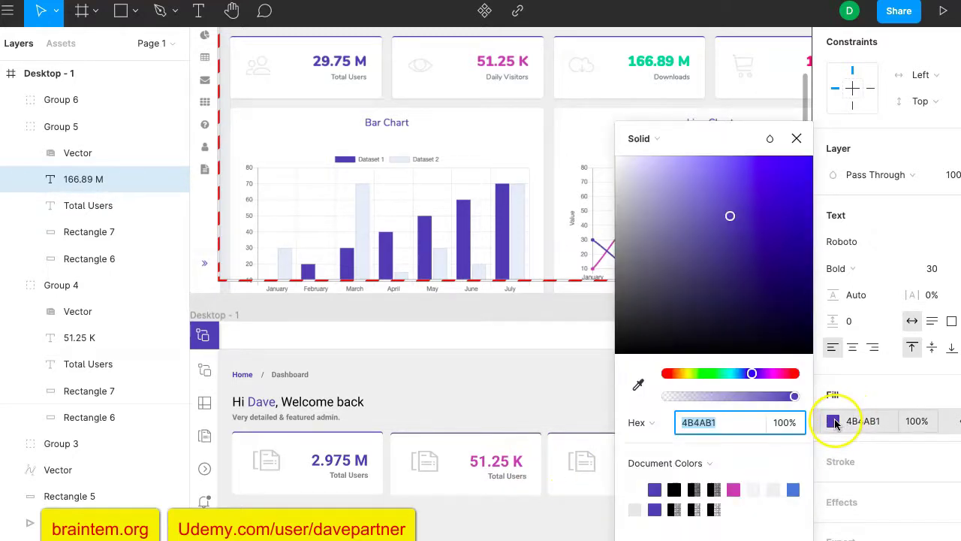
{"action": "left_click", "coordinate": [713, 374]}
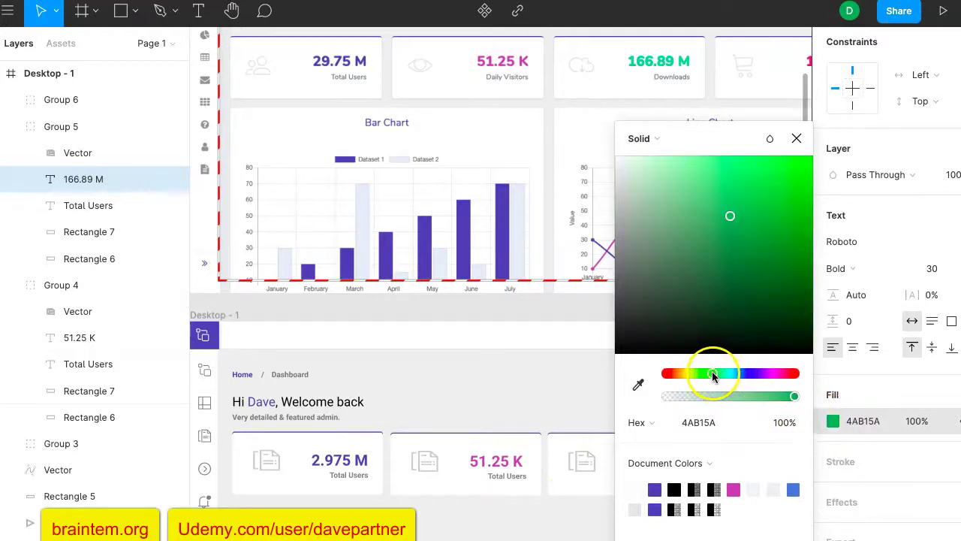
{"action": "left_click", "coordinate": [771, 187]}
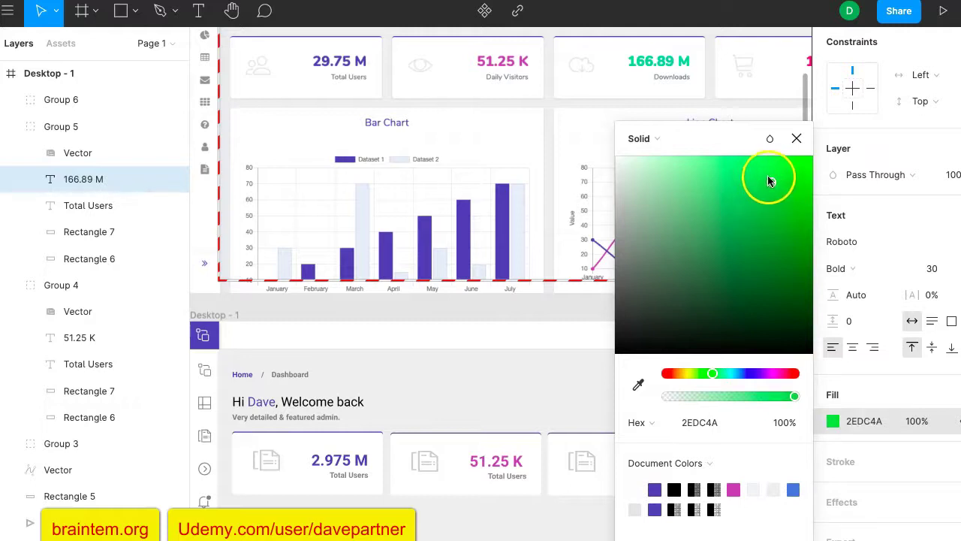
{"action": "left_click", "coordinate": [796, 138]}
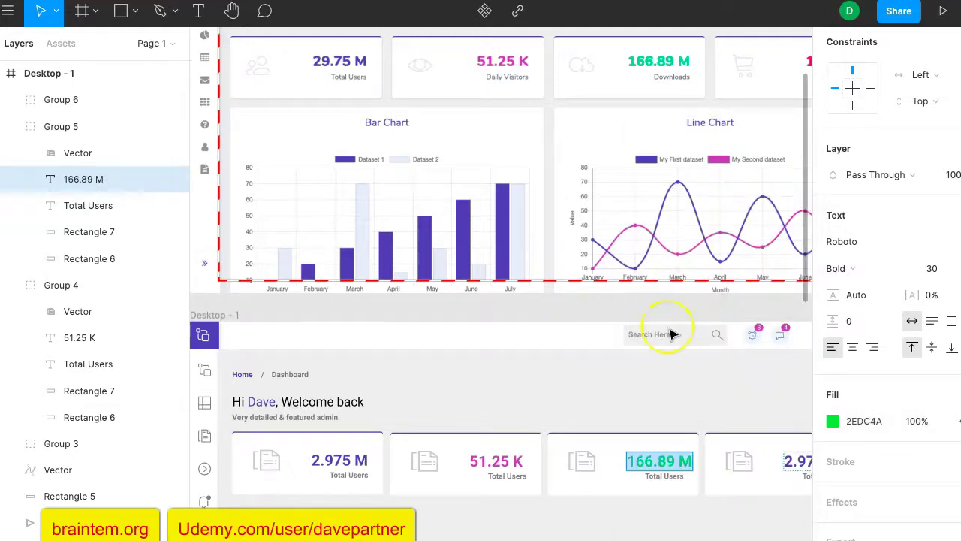
Step: Change the fourth card's value text to 1,250k
{"action": "scroll", "coordinate": [673, 334], "scroll_direction": "right", "scroll_amount": 5}
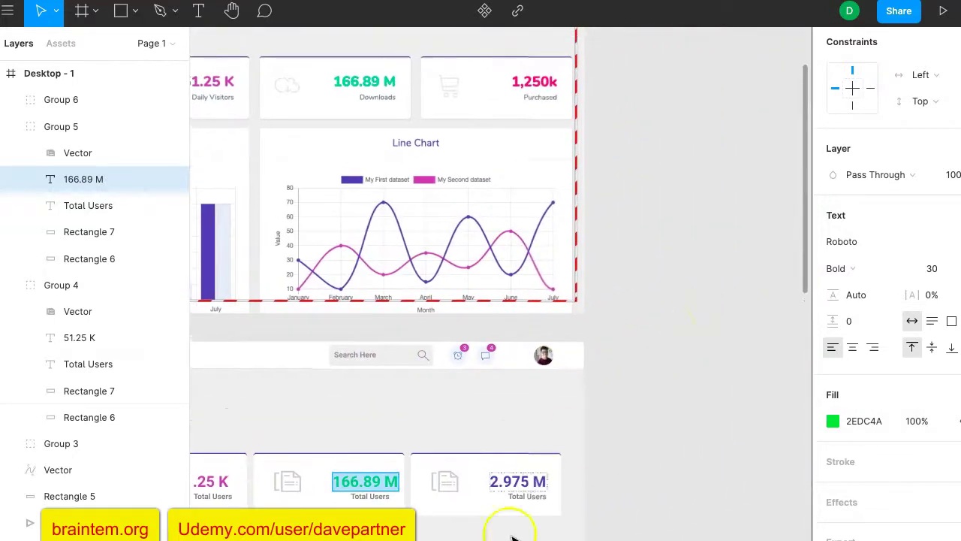
{"action": "left_click", "coordinate": [492, 488]}
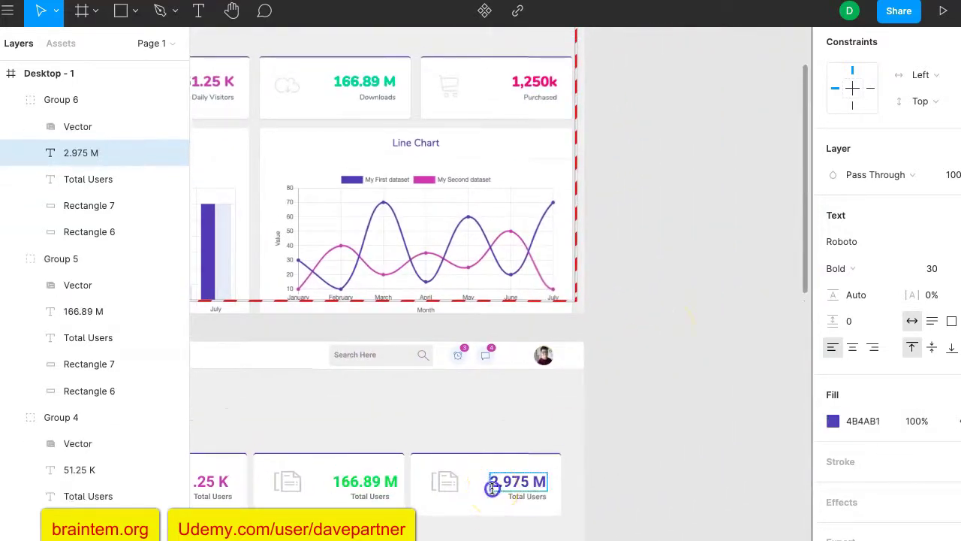
{"action": "double_click", "coordinate": [515, 484]}
{"action": "double_click", "coordinate": [516, 484]}
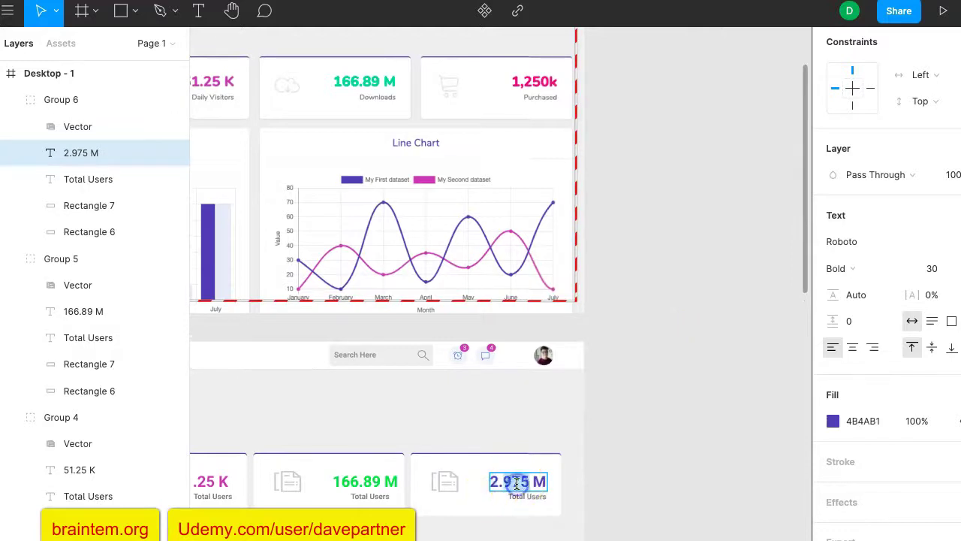
{"action": "triple_click", "coordinate": [515, 484]}
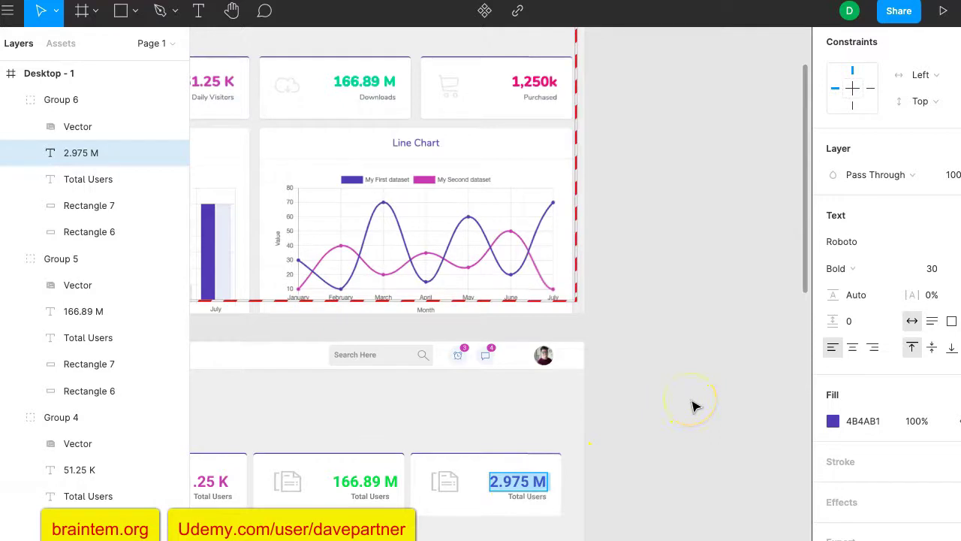
{"action": "type", "text": "1,250k"}
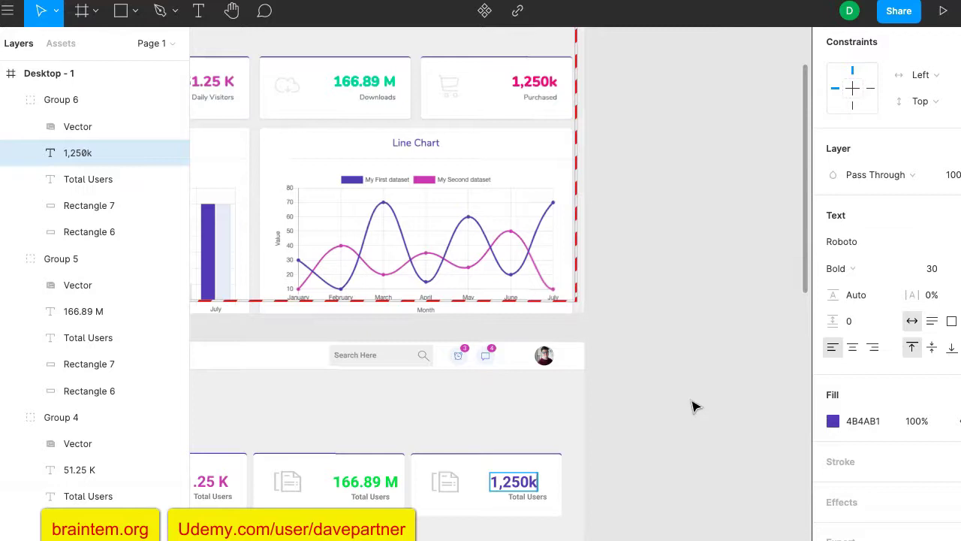
Step: Try magenta D548BE on the fourth card's 1,250k value, and replace it with pink FF3080 sampled from the reference's Purchased value
{"action": "key", "text": "ctrl+a"}
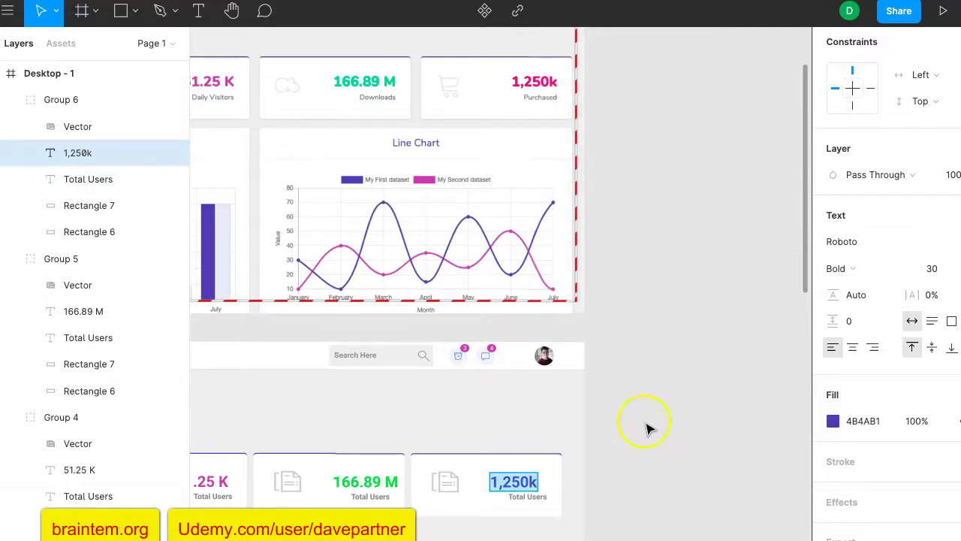
{"action": "left_click", "coordinate": [833, 420]}
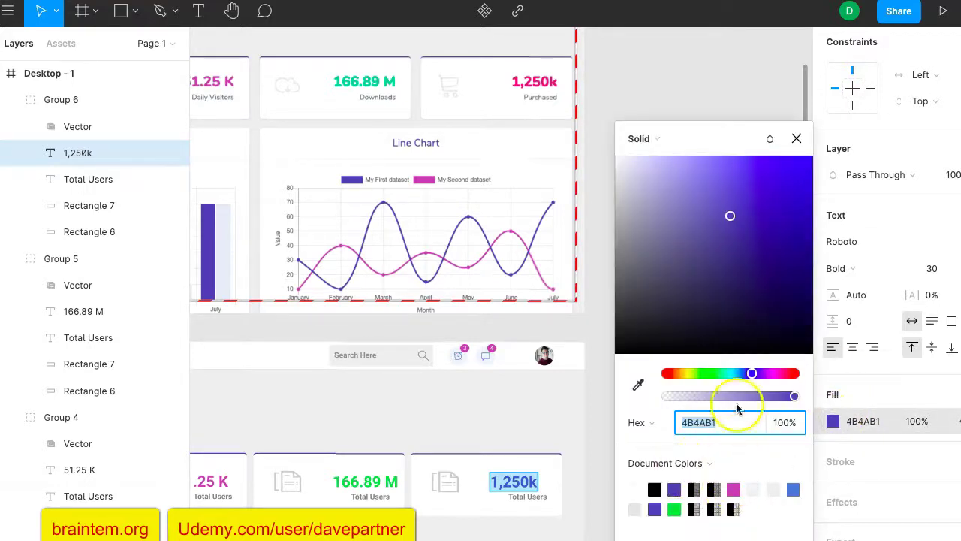
{"action": "left_click", "coordinate": [778, 377]}
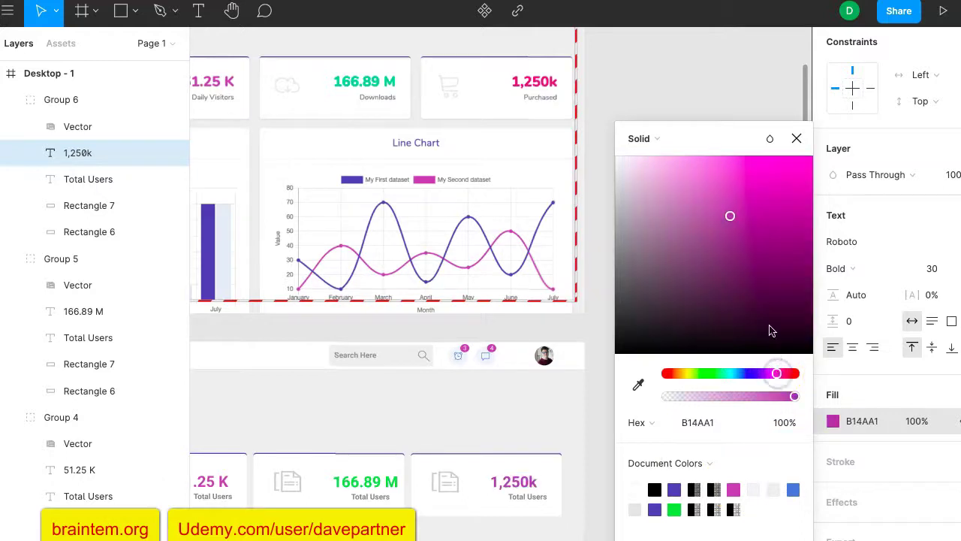
{"action": "left_click", "coordinate": [746, 189]}
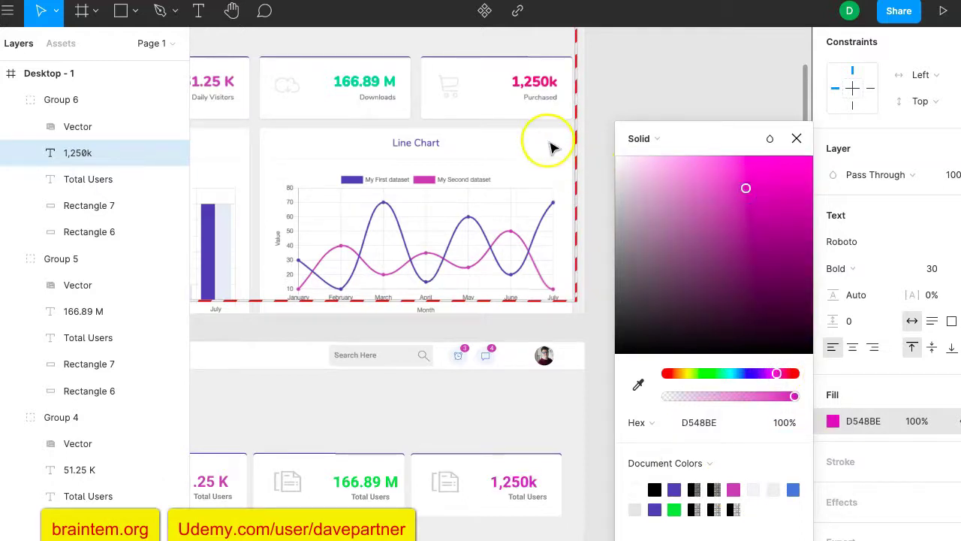
{"action": "scroll", "coordinate": [551, 148], "scroll_direction": "up", "scroll_amount": 5}
{"action": "scroll", "coordinate": [556, 165], "scroll_direction": "up", "scroll_amount": 2}
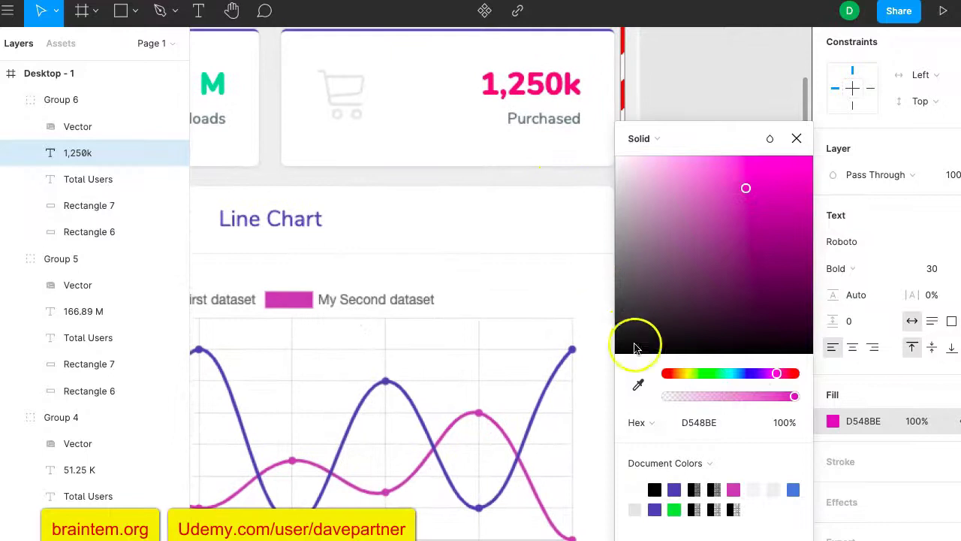
{"action": "left_click", "coordinate": [638, 384]}
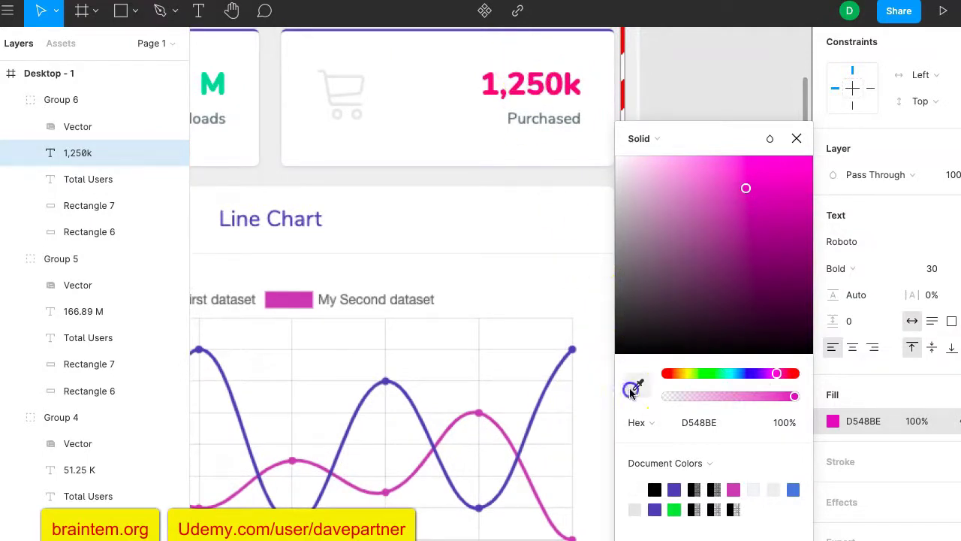
{"action": "left_click", "coordinate": [520, 84]}
{"action": "scroll", "coordinate": [526, 95], "scroll_direction": "down", "scroll_amount": 5}
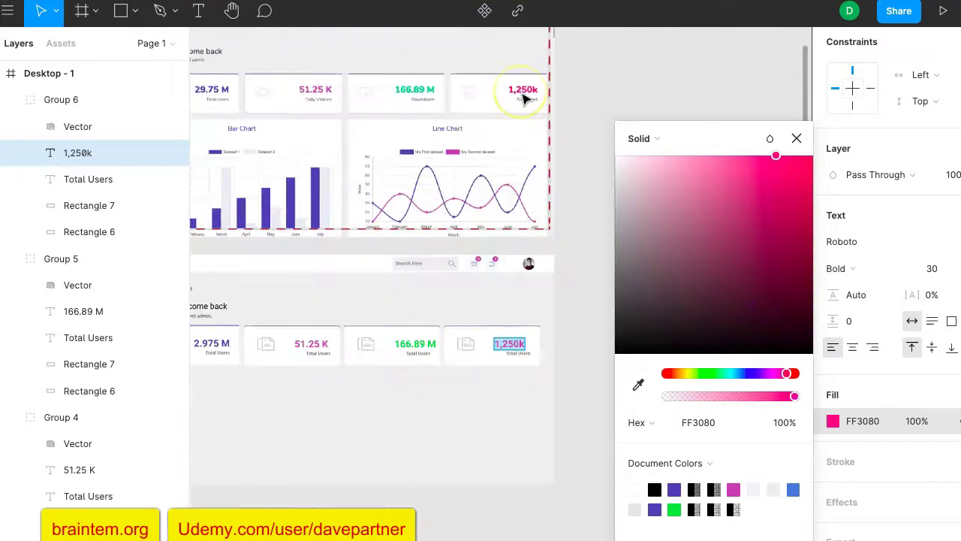
{"action": "scroll", "coordinate": [525, 97], "scroll_direction": "left", "scroll_amount": 3}
{"action": "scroll", "coordinate": [525, 98], "scroll_direction": "up", "scroll_amount": 2}
{"action": "left_click", "coordinate": [480, 324]}
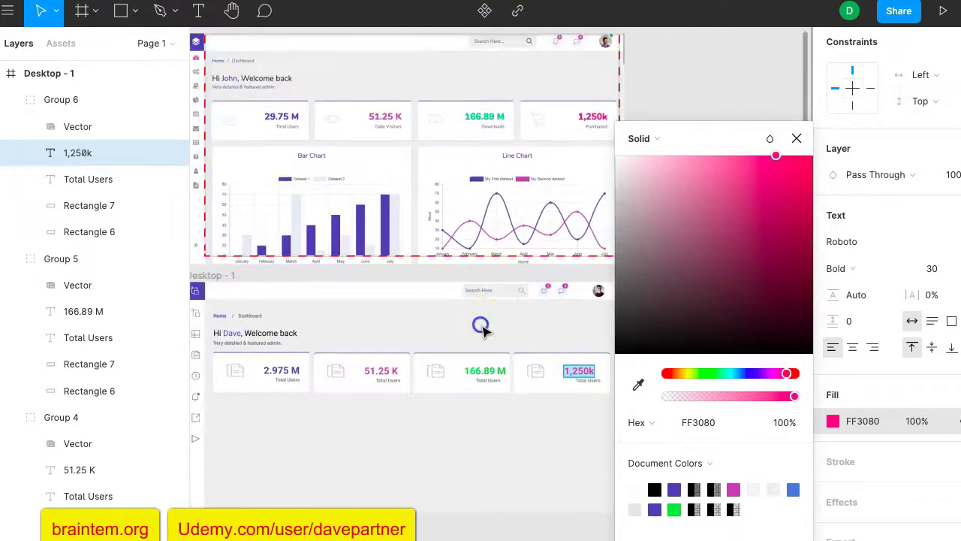
{"action": "scroll", "coordinate": [495, 335], "scroll_direction": "down", "scroll_amount": 5}
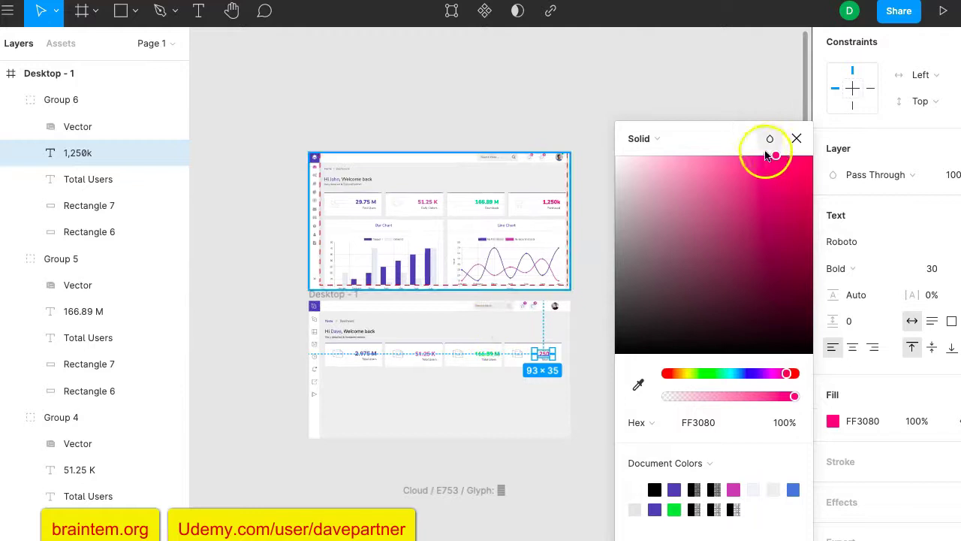
{"action": "left_click", "coordinate": [796, 136]}
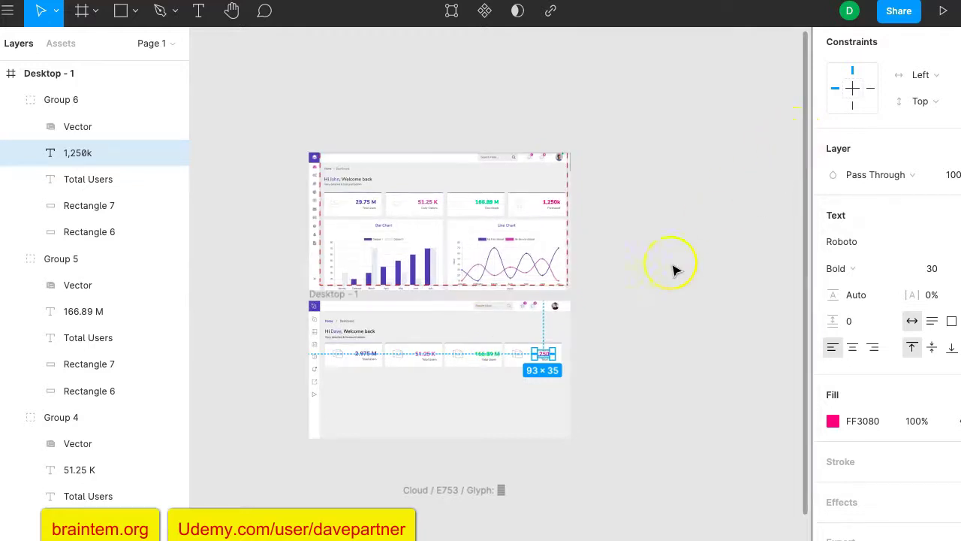
Step: Duplicate the sidebar's circled-arrow icon and move the copy onto the second card, just below its document icon
{"action": "left_click", "coordinate": [642, 300]}
{"action": "scroll", "coordinate": [642, 300], "scroll_direction": "up", "scroll_amount": 5}
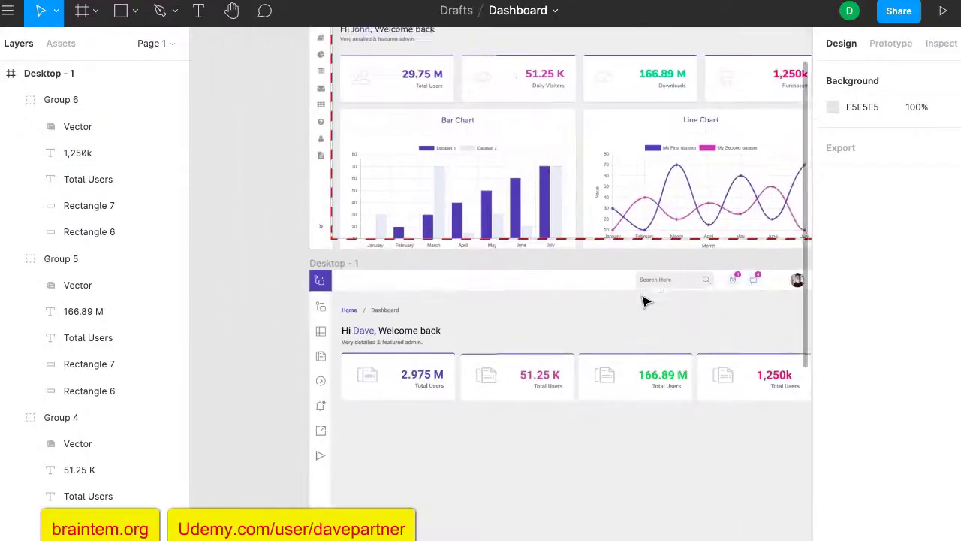
{"action": "scroll", "coordinate": [643, 300], "scroll_direction": "up", "scroll_amount": 3}
{"action": "left_click", "coordinate": [258, 385]}
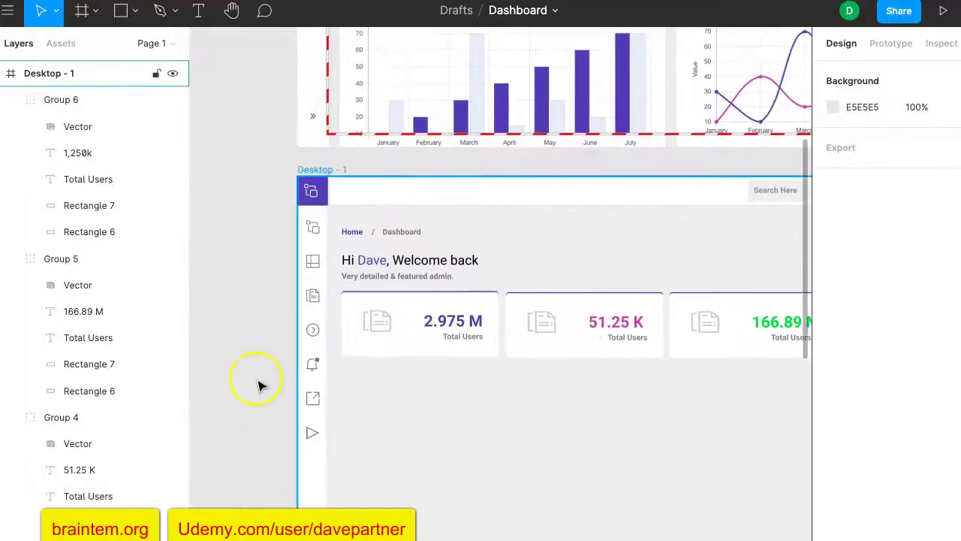
{"action": "left_click", "coordinate": [319, 333]}
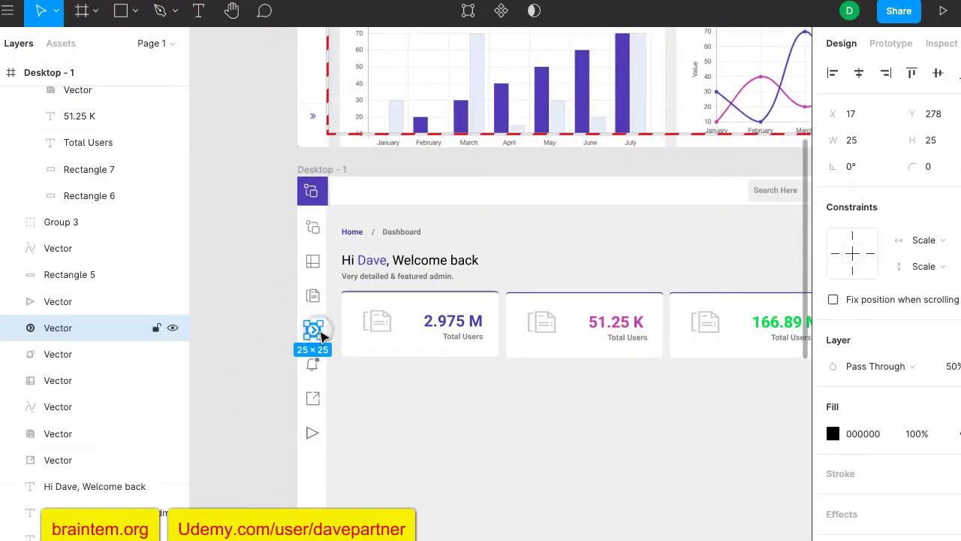
{"action": "left_click", "coordinate": [306, 333]}
{"action": "key", "text": "ctrl+v"}
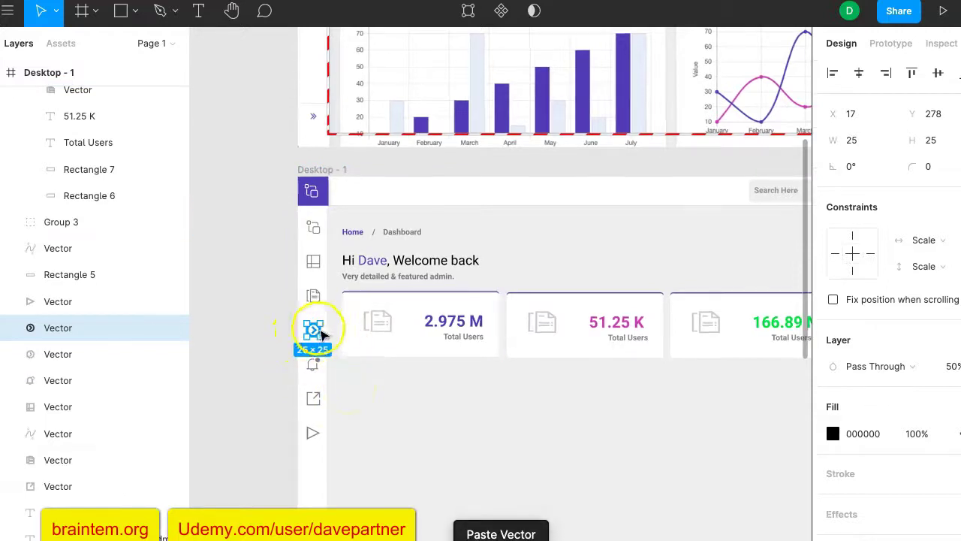
{"action": "left_click_drag", "start_coordinate": [317, 328], "coordinate": [542, 346]}
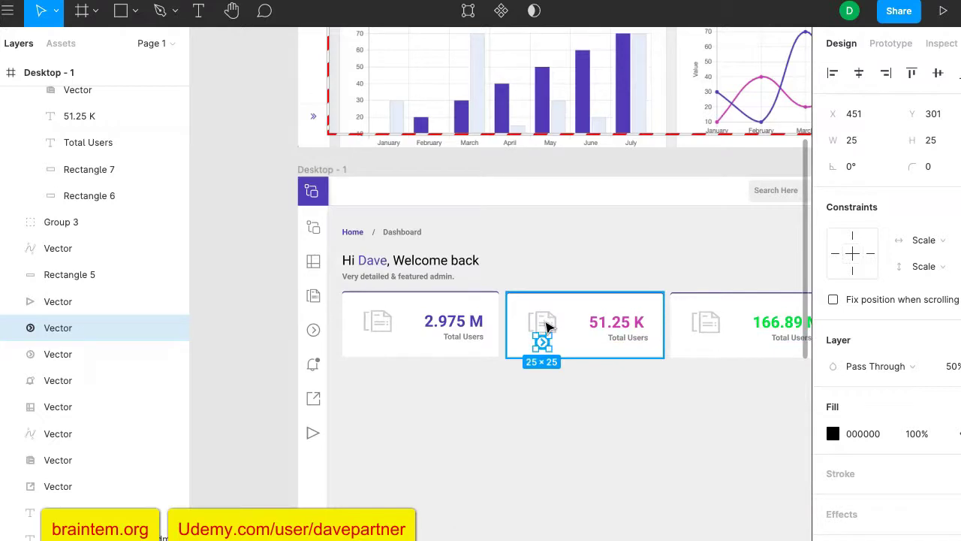
Step: Delete the document icon from the second card
{"action": "left_click", "coordinate": [547, 327]}
{"action": "double_click", "coordinate": [546, 326]}
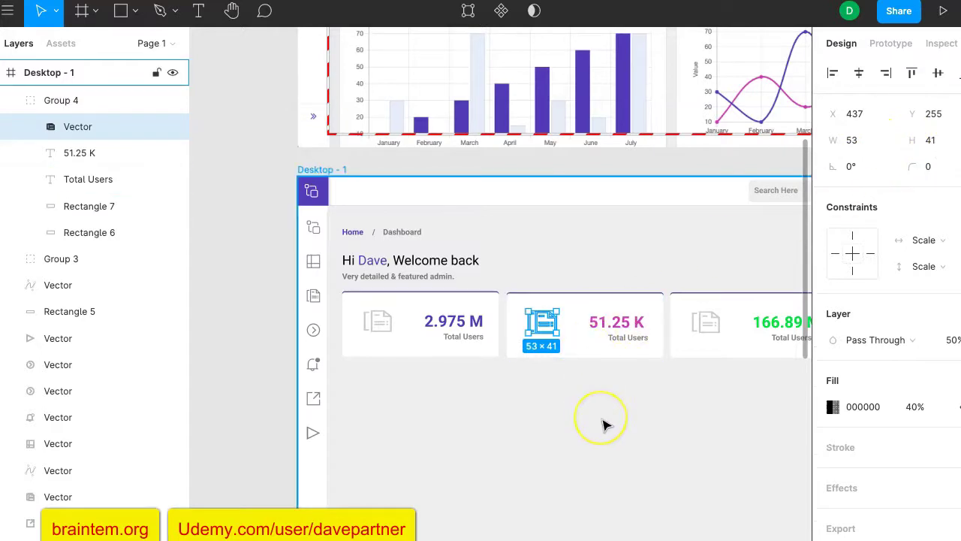
{"action": "key", "text": "Delete"}
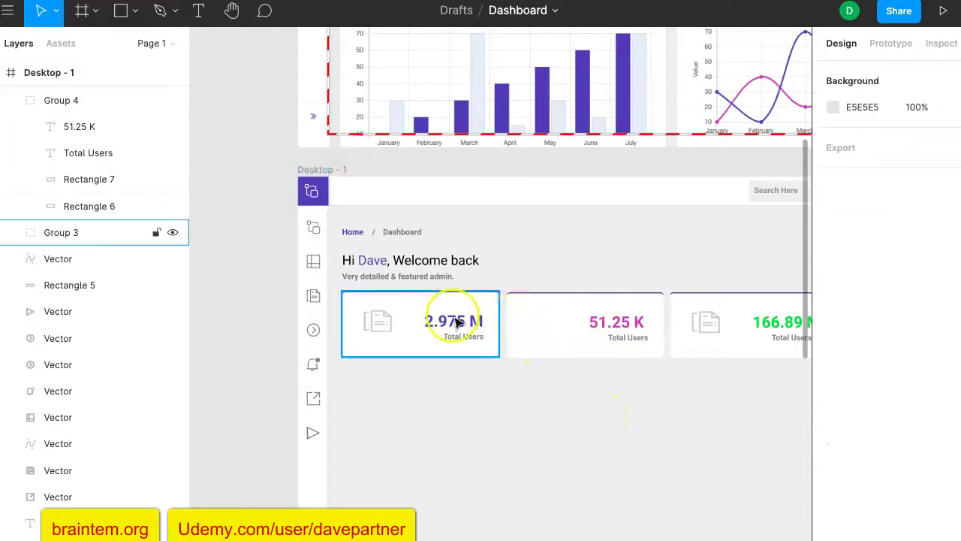
Step: Place another copy of the sidebar's circled-arrow icon beside the second card's 51.25 K value and bring it to the front
{"action": "left_click", "coordinate": [314, 331]}
{"action": "key", "text": "ctrl+v"}
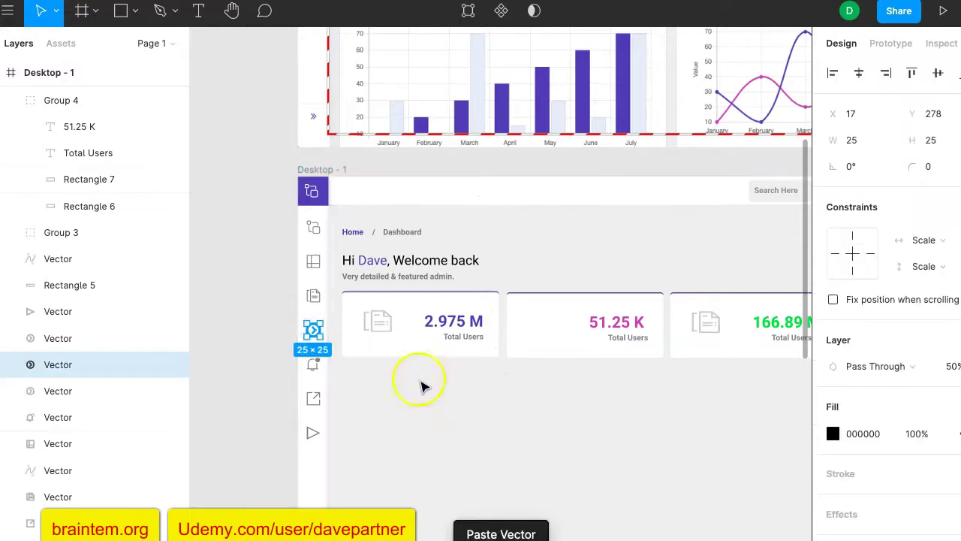
{"action": "left_click_drag", "start_coordinate": [313, 334], "coordinate": [528, 327]}
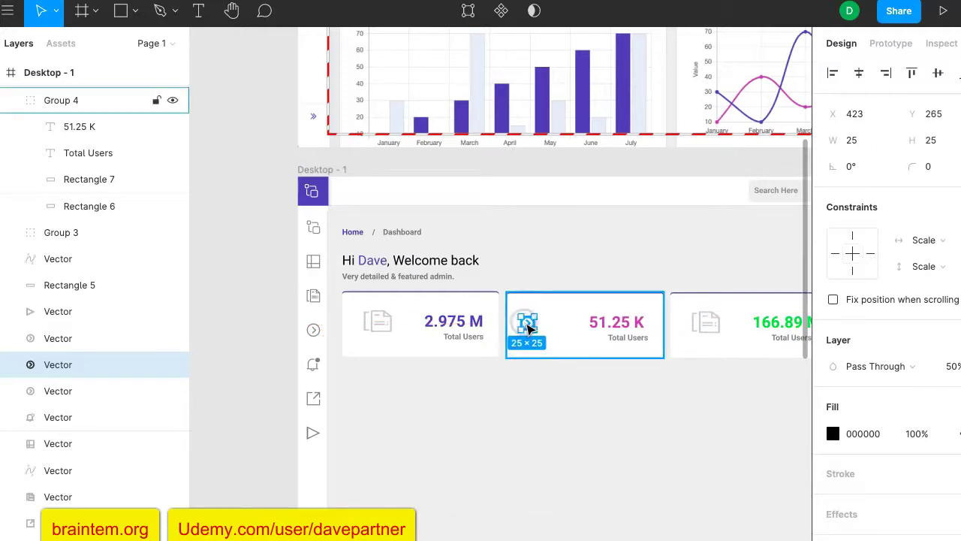
{"action": "right_click", "coordinate": [528, 326]}
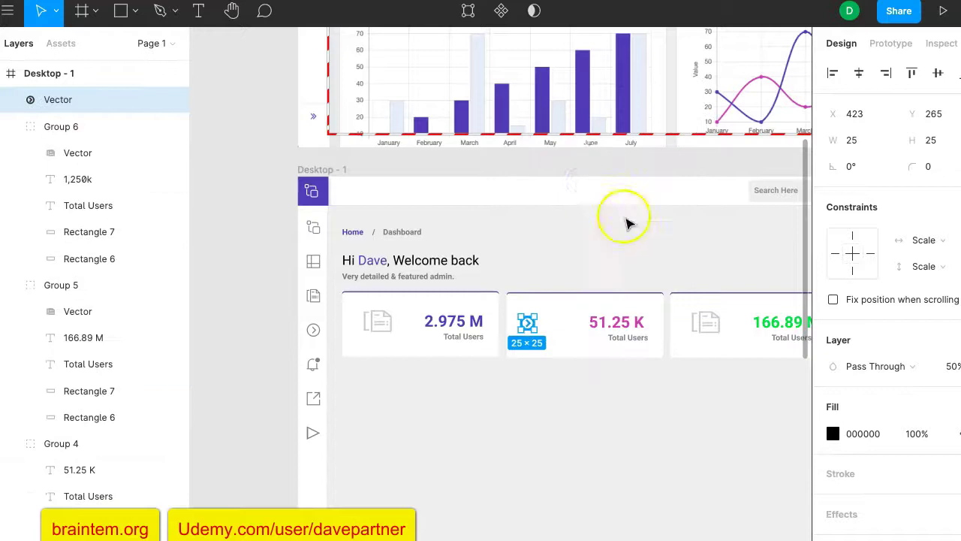
Step: Resize the second card's circled-arrow icon to 53 wide by 41 high
{"action": "left_click", "coordinate": [851, 143]}
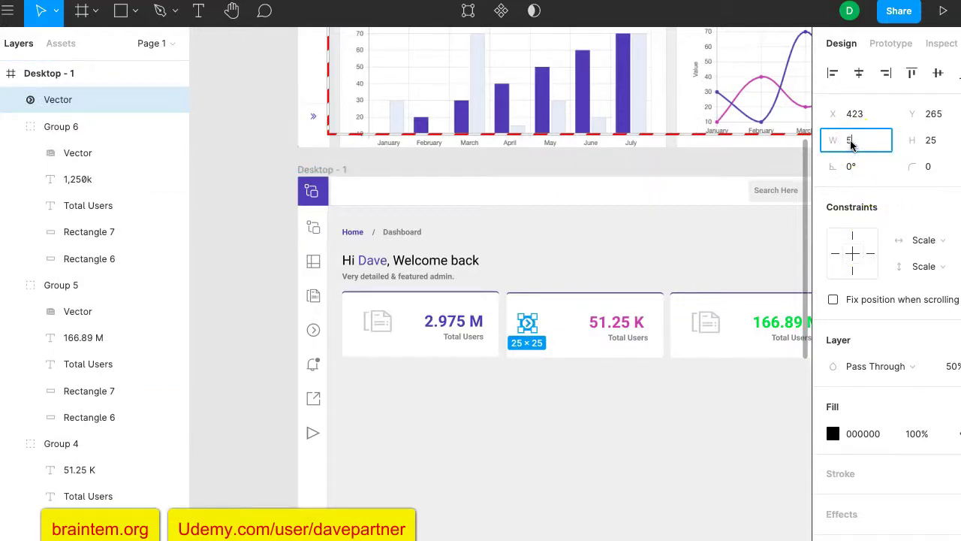
{"action": "left_click", "coordinate": [931, 140]}
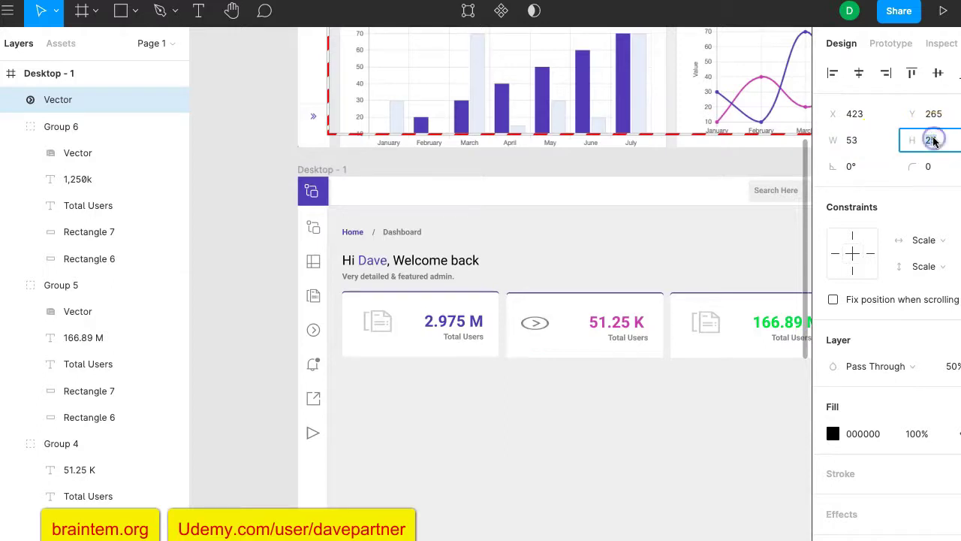
{"action": "type", "text": "41"}
{"action": "key", "text": "Return"}
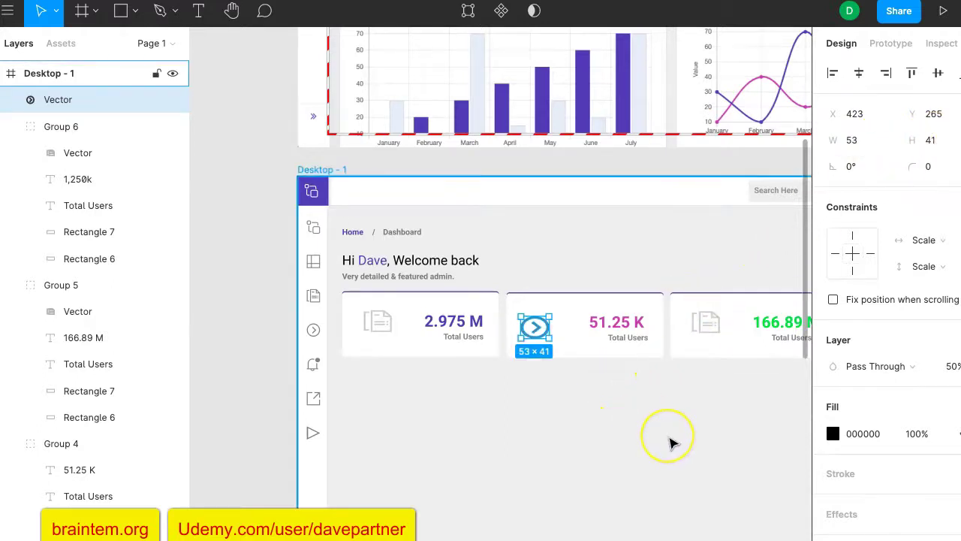
Step: Nudge the second card's circled-arrow icon up to Y 255
{"action": "key", "text": "Up"}
{"action": "key", "text": "Up"}
{"action": "key", "text": "Up"}
{"action": "key", "text": "Up"}
{"action": "key", "text": "Up"}
{"action": "key", "text": "Up"}
{"action": "key", "text": "Up"}
{"action": "key", "text": "Up"}
{"action": "key", "text": "Up"}
{"action": "key", "text": "Up"}
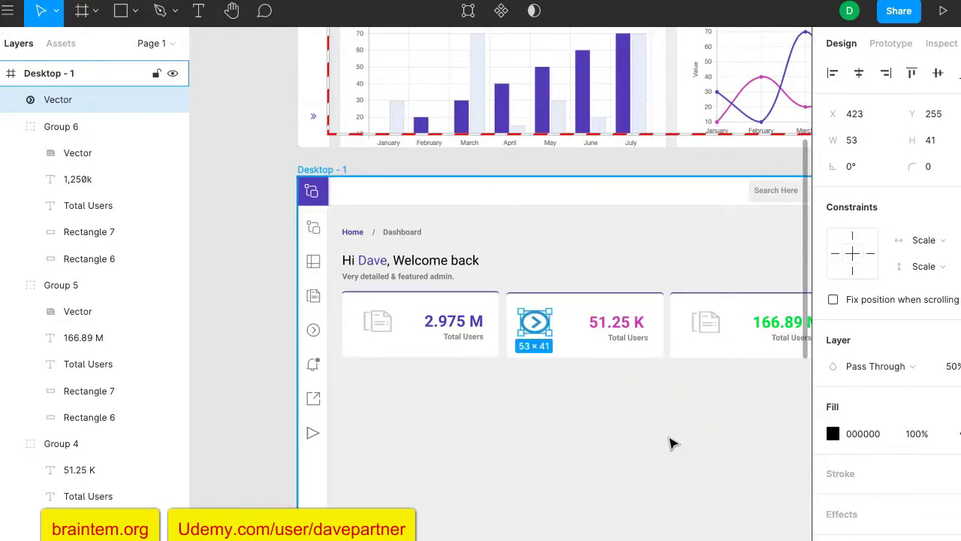
Step: Try a 50% fill opacity on the second card's circled-arrow icon, and replace it with 40%
{"action": "scroll", "coordinate": [855, 406], "scroll_direction": "down", "scroll_amount": 1}
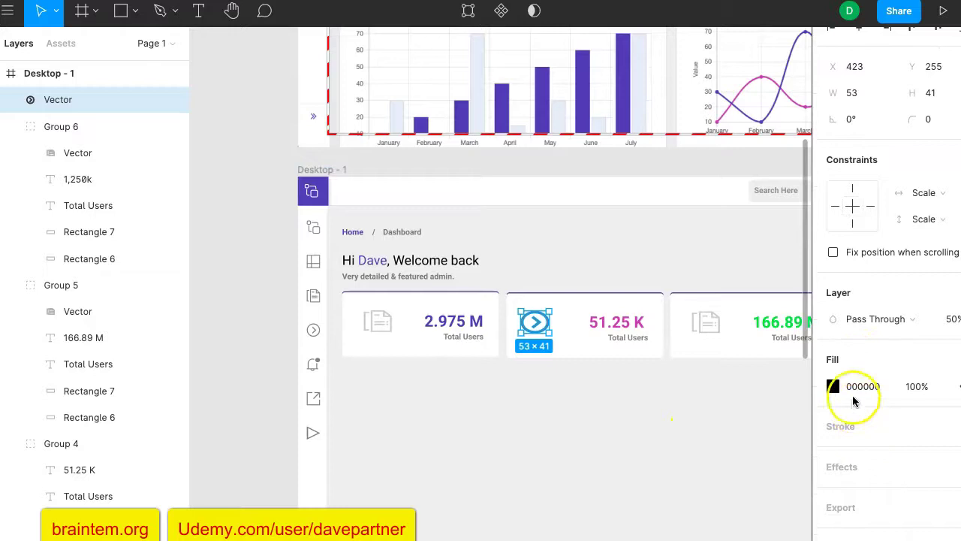
{"action": "left_click", "coordinate": [916, 387]}
{"action": "type", "text": "50"}
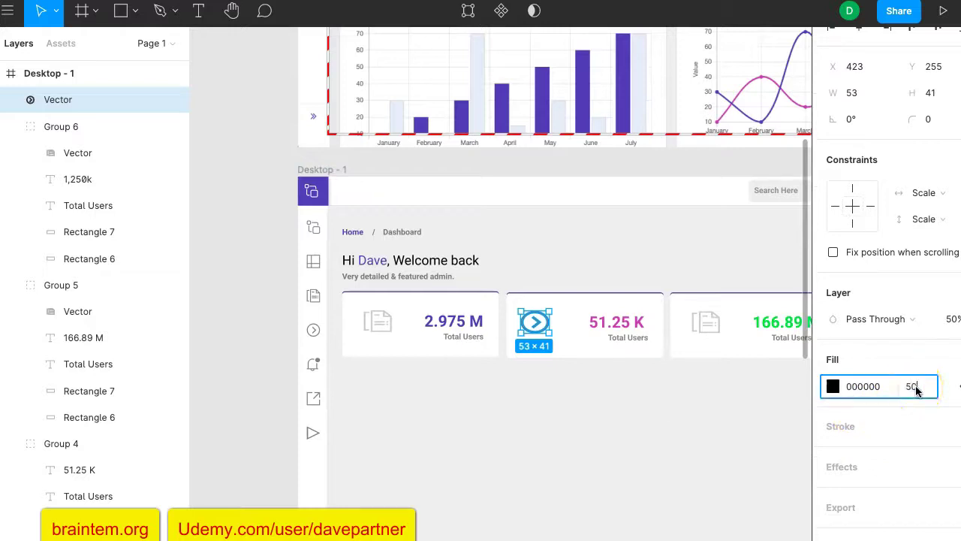
{"action": "key", "text": "Return"}
{"action": "left_click", "coordinate": [915, 385]}
{"action": "key", "text": "Return"}
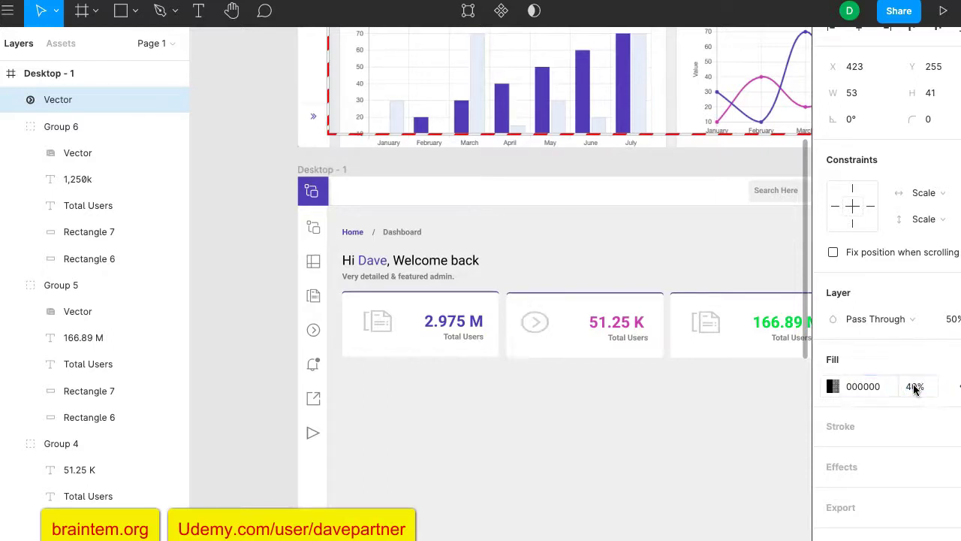
{"action": "left_click", "coordinate": [668, 430]}
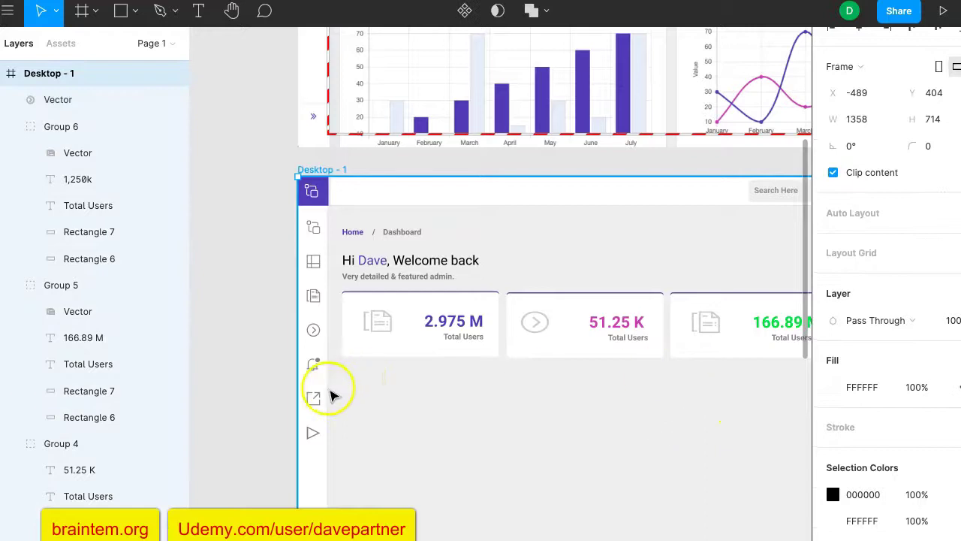
Step: Place a copy of the sidebar's layout-grid icon on the third card, in front of all layers, sized 53 by 41
{"action": "left_click", "coordinate": [313, 366]}
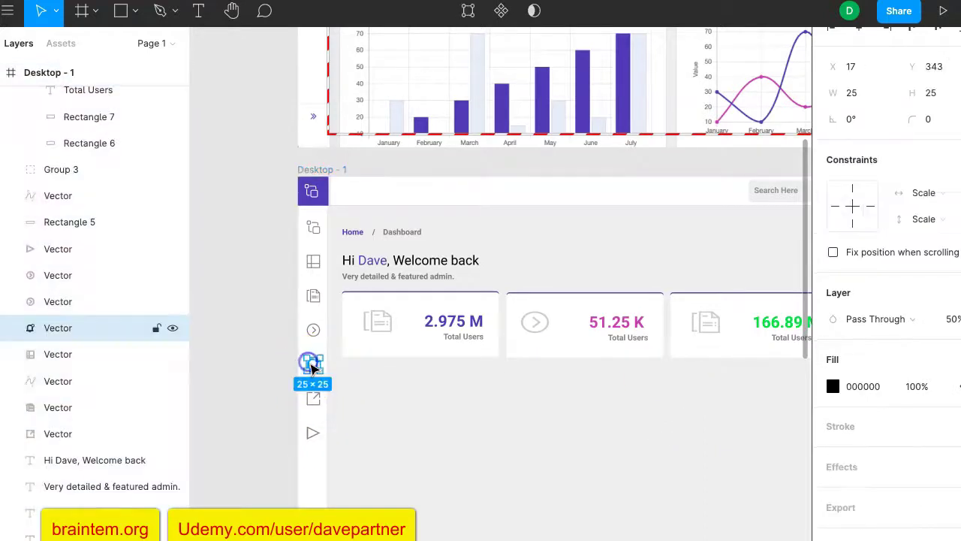
{"action": "left_click", "coordinate": [321, 268]}
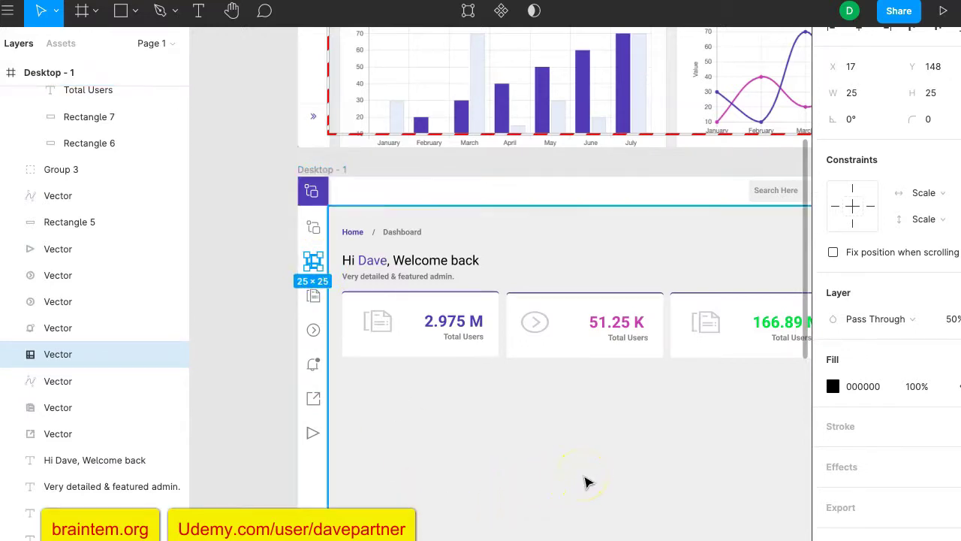
{"action": "key", "text": "ctrl+v"}
{"action": "left_click_drag", "start_coordinate": [316, 266], "coordinate": [707, 348]}
{"action": "right_click", "coordinate": [706, 347]}
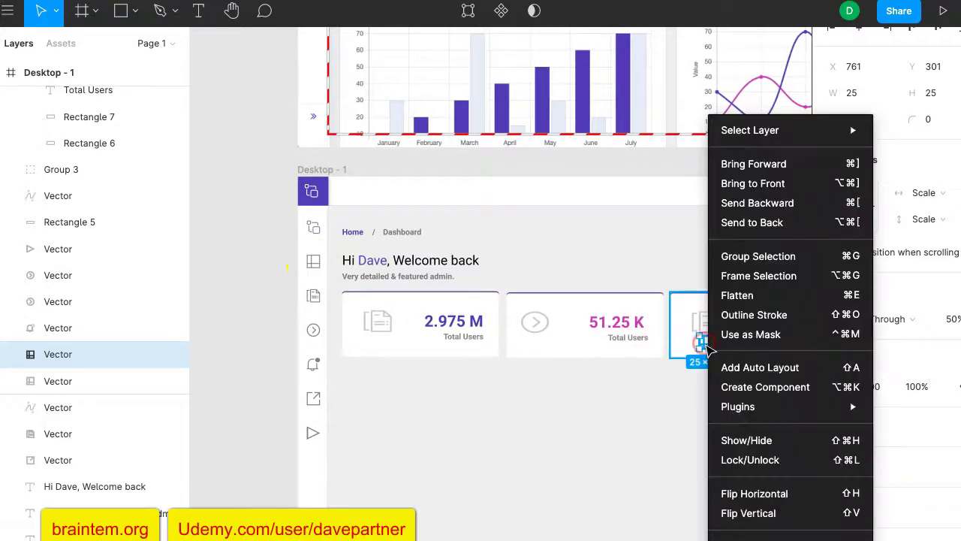
{"action": "left_click", "coordinate": [774, 188]}
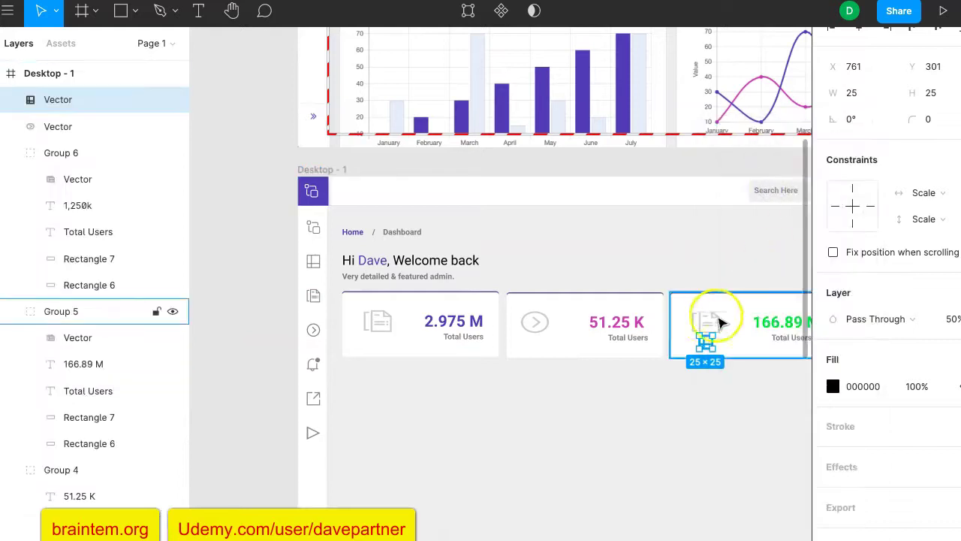
{"action": "left_click", "coordinate": [854, 91]}
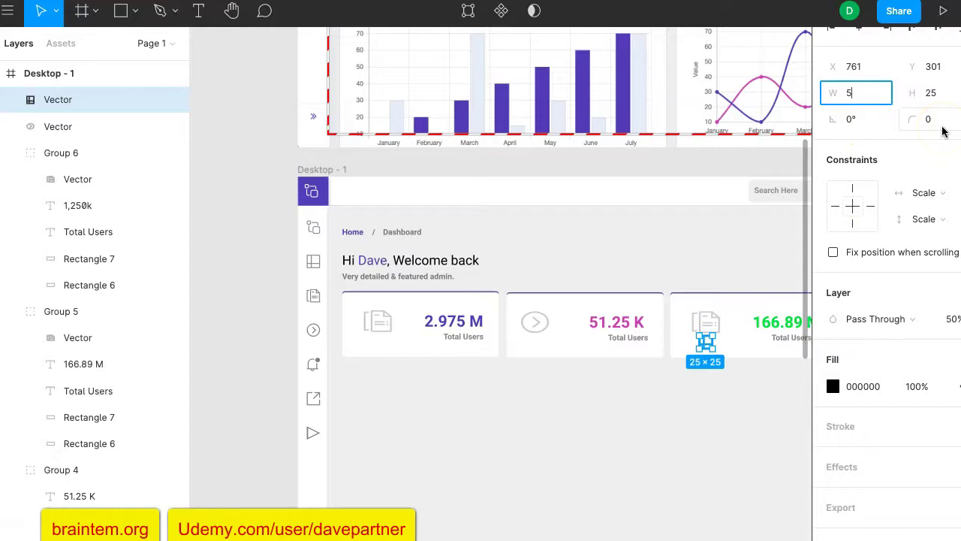
{"action": "left_click", "coordinate": [942, 98]}
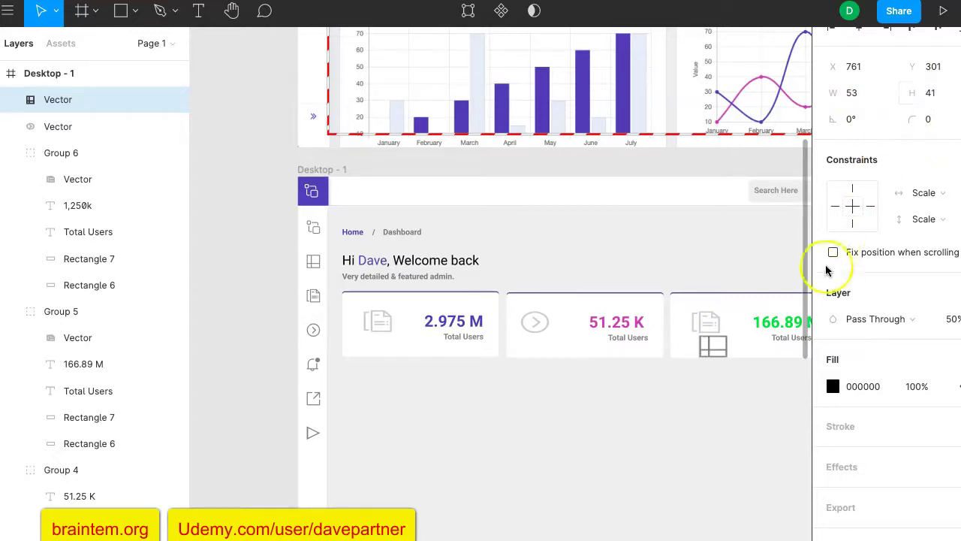
Step: Delete the third card's document icon and move the layout-grid icon into its place at X 747, Y 253
{"action": "left_click", "coordinate": [710, 324]}
{"action": "double_click", "coordinate": [716, 327]}
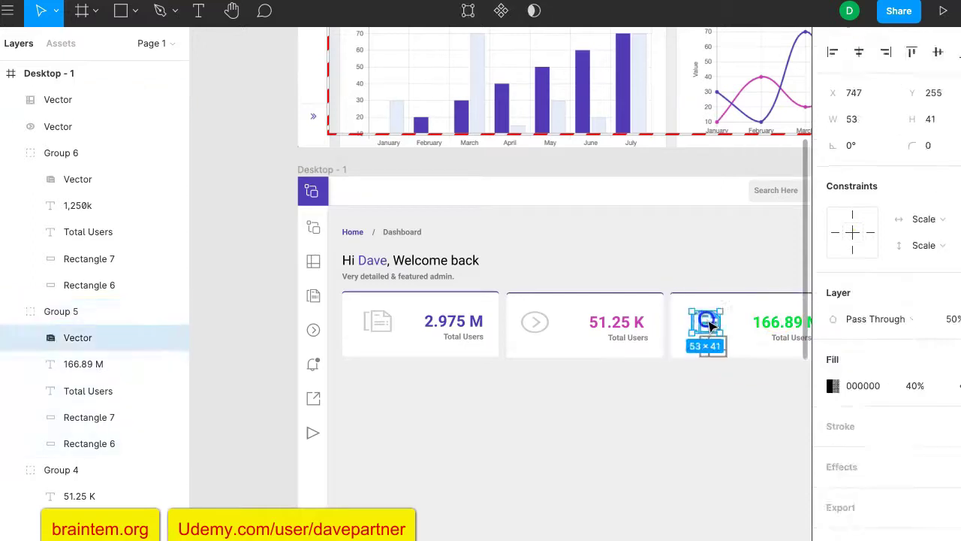
{"action": "key", "text": "Delete"}
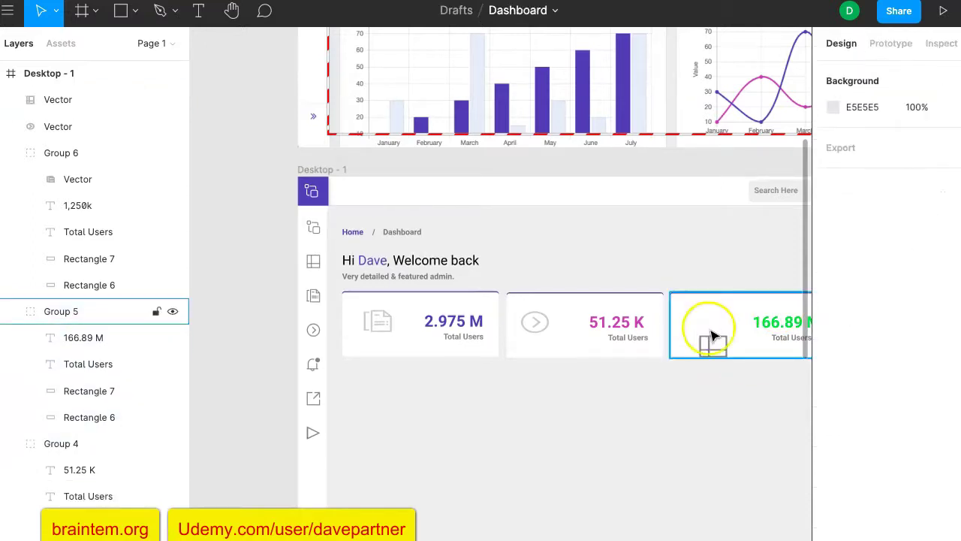
{"action": "left_click_drag", "start_coordinate": [717, 347], "coordinate": [707, 320]}
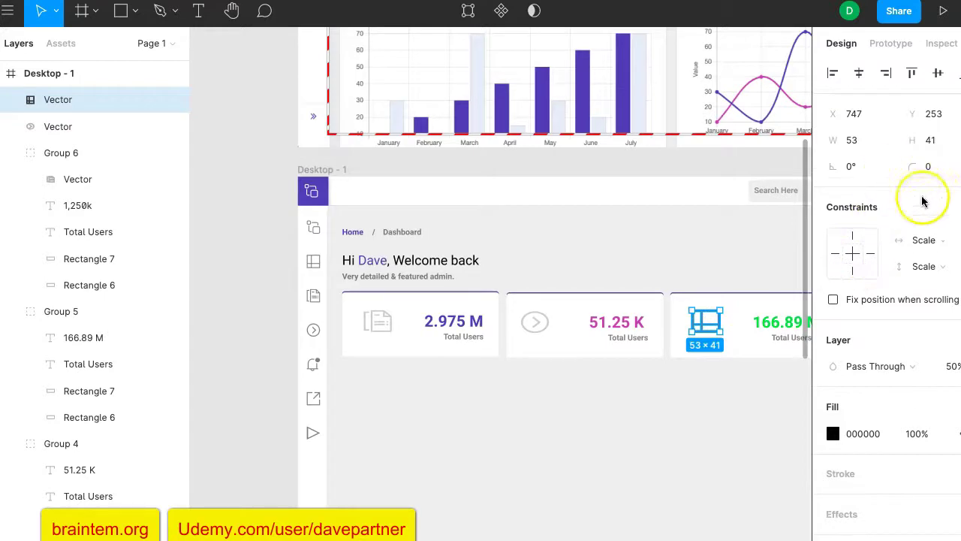
Step: Set the fill opacity of the third card's layout-grid icon to 40%
{"action": "left_click", "coordinate": [919, 433]}
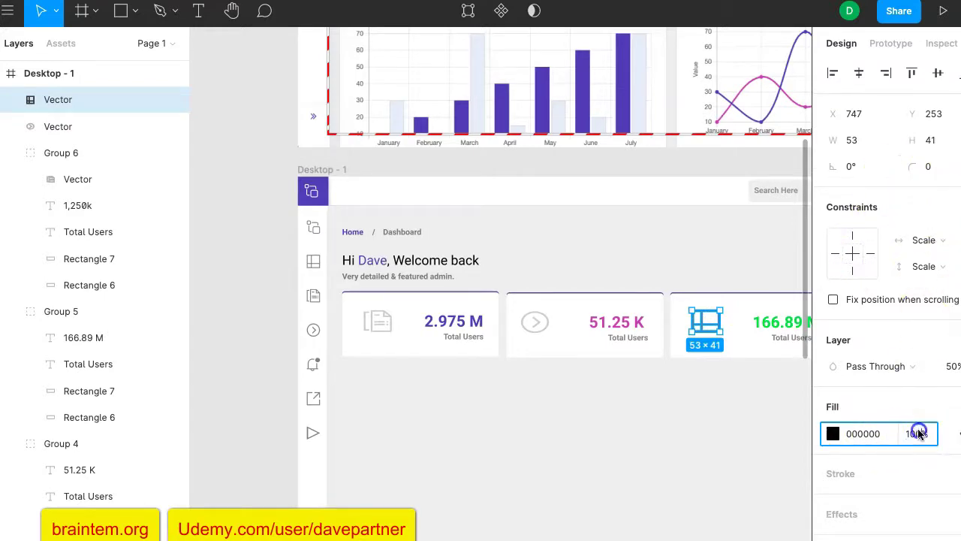
{"action": "type", "text": "40"}
{"action": "key", "text": "Return"}
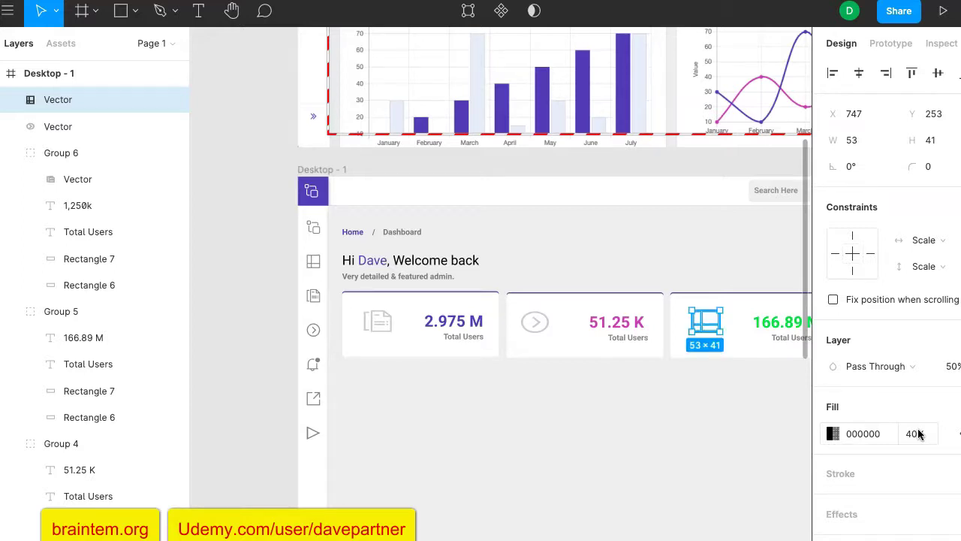
{"action": "left_click", "coordinate": [719, 396]}
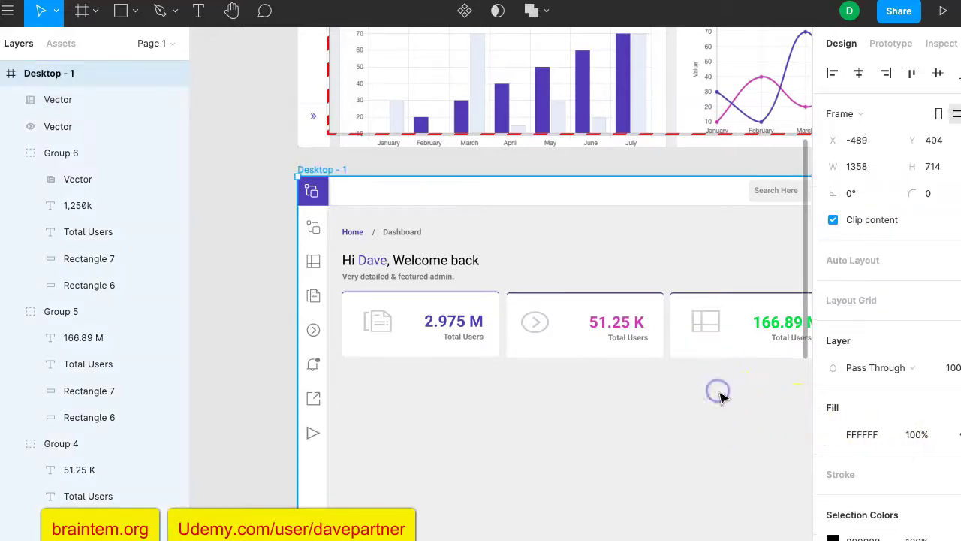
Step: Nudge the third card's layout-grid icon down to Y 261
{"action": "left_click", "coordinate": [710, 323]}
{"action": "key", "text": "Down"}
{"action": "key", "text": "Down"}
{"action": "key", "text": "Down"}
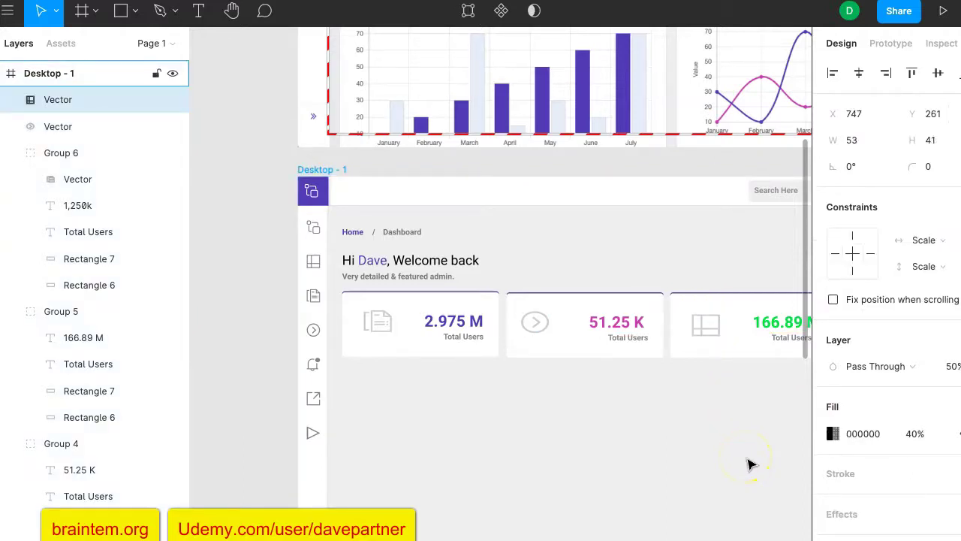
{"action": "left_click", "coordinate": [635, 419]}
Step: Compare the reference dashboard's statistic cards with the recreated ones, checking the icons and labels up to the fourth card
{"action": "scroll", "coordinate": [592, 230], "scroll_direction": "up", "scroll_amount": 5}
{"action": "scroll", "coordinate": [582, 230], "scroll_direction": "up", "scroll_amount": 2}
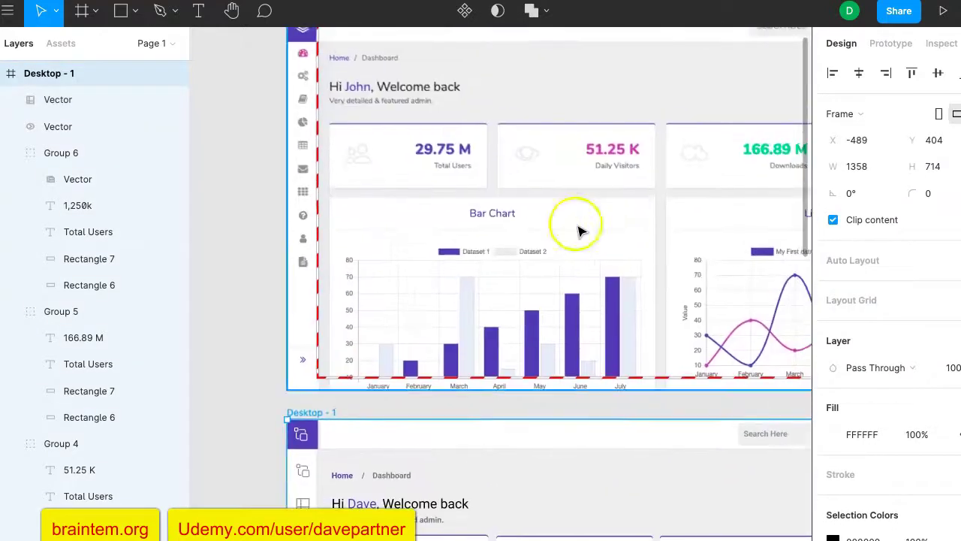
{"action": "scroll", "coordinate": [598, 185], "scroll_direction": "right", "scroll_amount": 5}
{"action": "scroll", "coordinate": [570, 210], "scroll_direction": "right", "scroll_amount": 1}
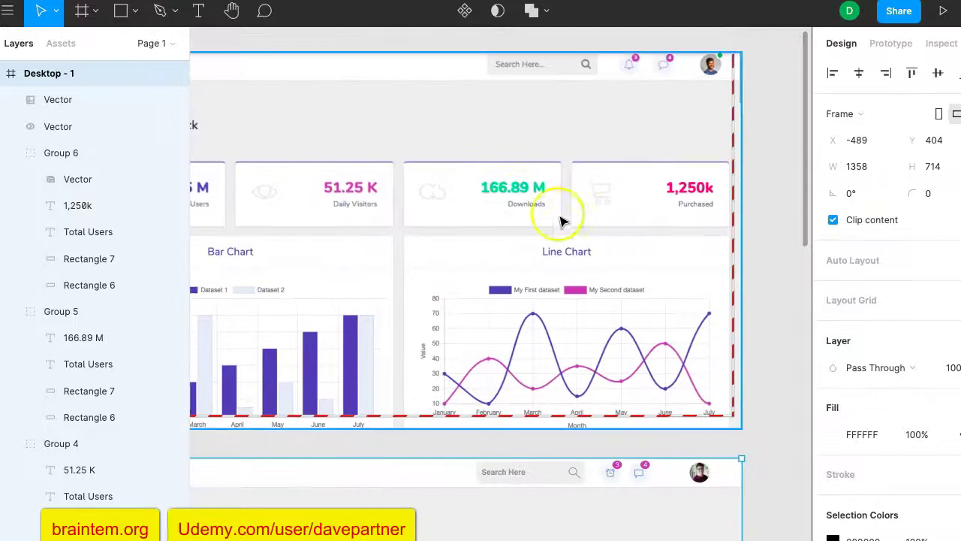
{"action": "scroll", "coordinate": [543, 231], "scroll_direction": "down", "scroll_amount": 7}
{"action": "scroll", "coordinate": [542, 230], "scroll_direction": "left", "scroll_amount": 3}
{"action": "scroll", "coordinate": [541, 233], "scroll_direction": "right", "scroll_amount": 4}
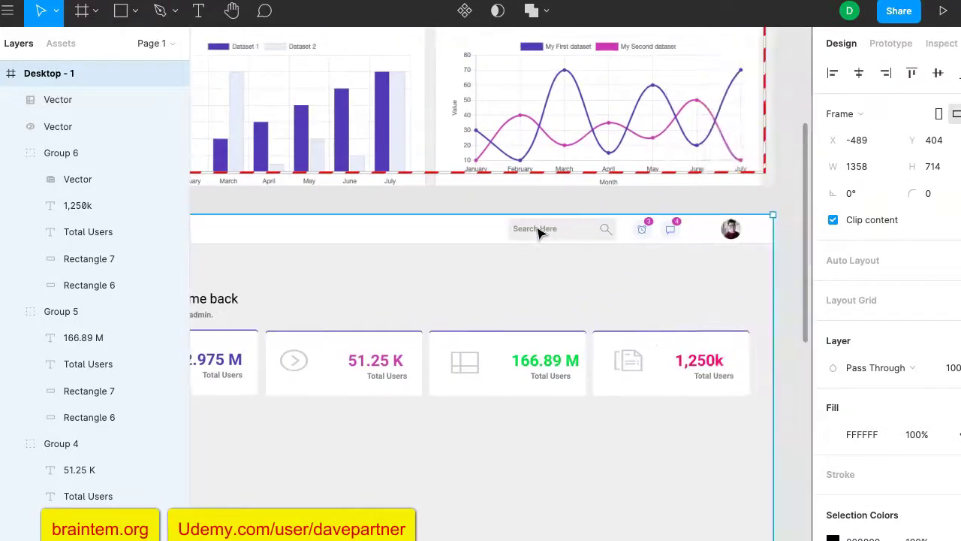
{"action": "scroll", "coordinate": [540, 233], "scroll_direction": "up", "scroll_amount": 5}
{"action": "scroll", "coordinate": [538, 234], "scroll_direction": "down", "scroll_amount": 1}
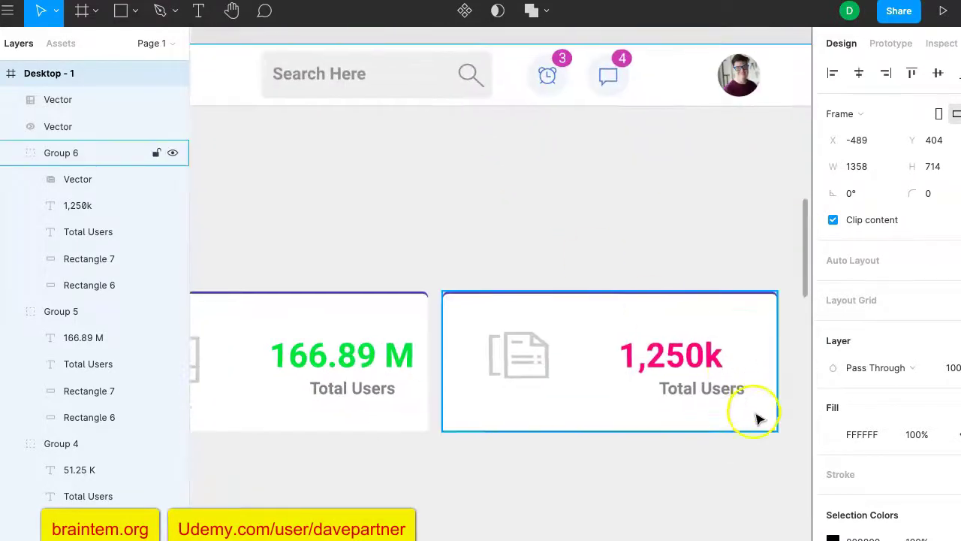
Step: Change the fourth card's label to Purchased and the third card's label to Downloads
{"action": "double_click", "coordinate": [706, 392]}
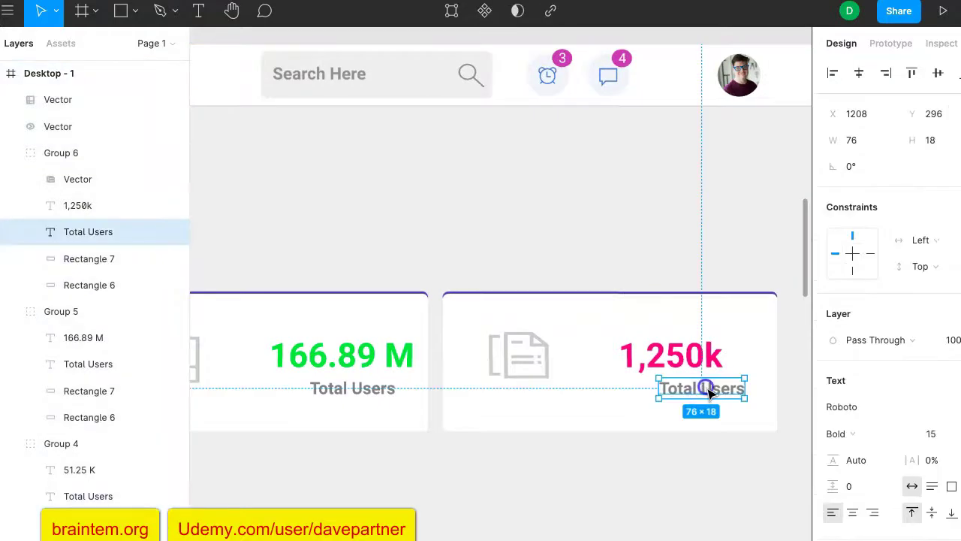
{"action": "double_click", "coordinate": [709, 390]}
{"action": "type", "text": "Purchased"}
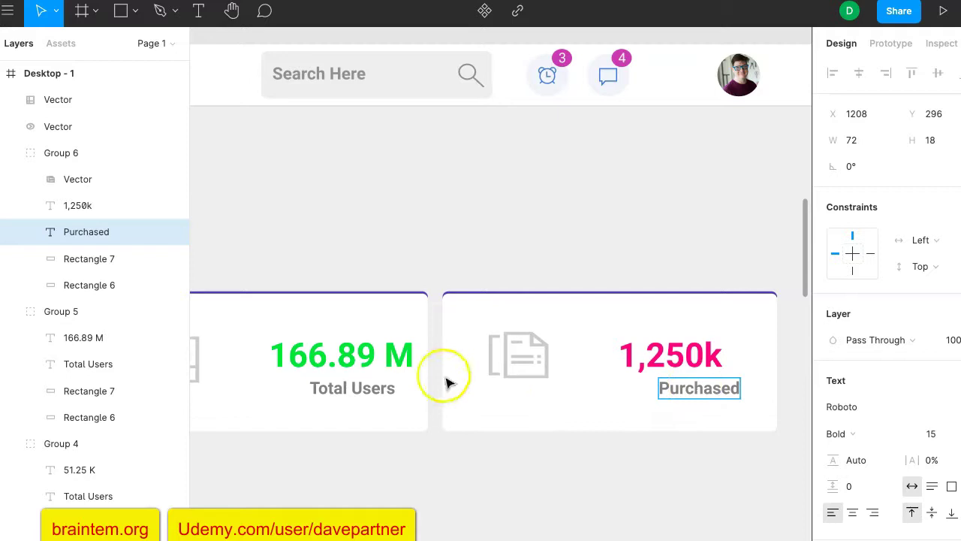
{"action": "double_click", "coordinate": [362, 391]}
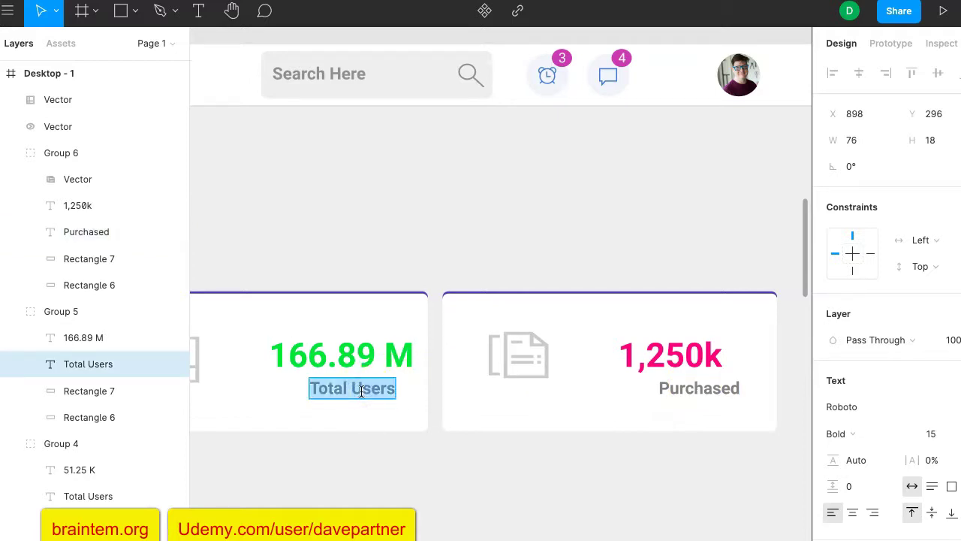
{"action": "type", "text": "Downloads"}
{"action": "left_click", "coordinate": [317, 404]}
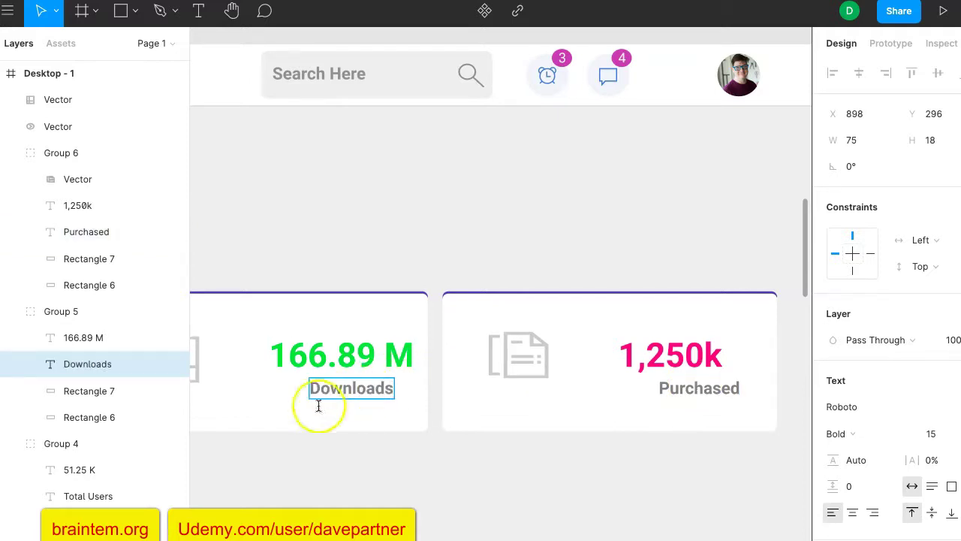
Step: Change the second card's label to Daily visitors and move it to X 570, right-aligned under 51.25 K
{"action": "scroll", "coordinate": [305, 453], "scroll_direction": "left", "scroll_amount": 10}
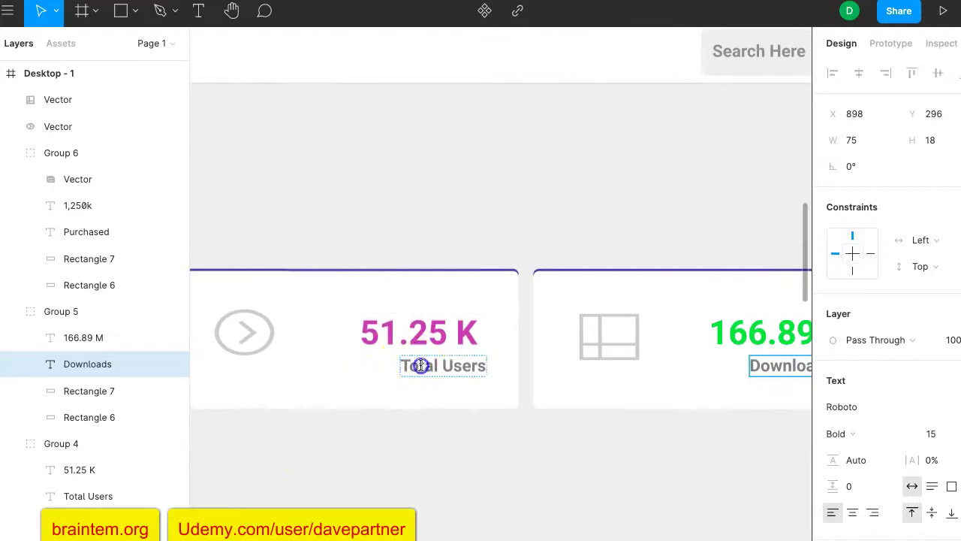
{"action": "double_click", "coordinate": [414, 365]}
{"action": "type", "text": "Daily visitors"}
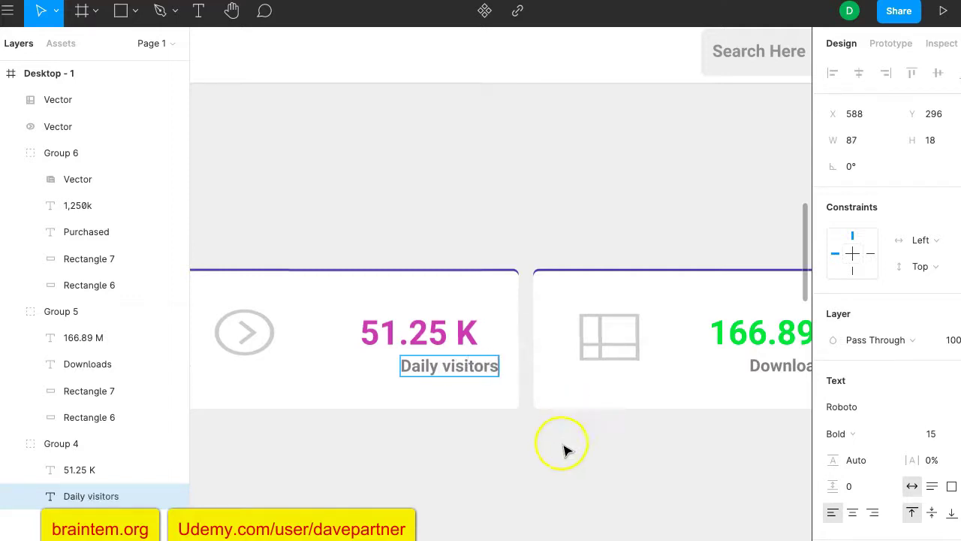
{"action": "key", "text": "Escape"}
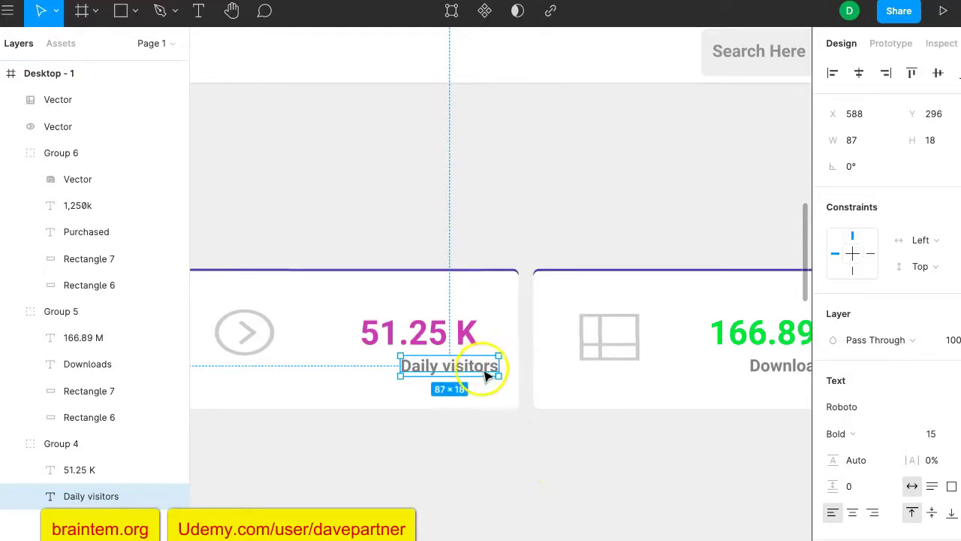
{"action": "left_click_drag", "start_coordinate": [487, 375], "coordinate": [457, 373]}
Step: Move the Downloads label in the third card to X 916, right-aligned under 166.89 M
{"action": "scroll", "coordinate": [744, 381], "scroll_direction": "right", "scroll_amount": 6}
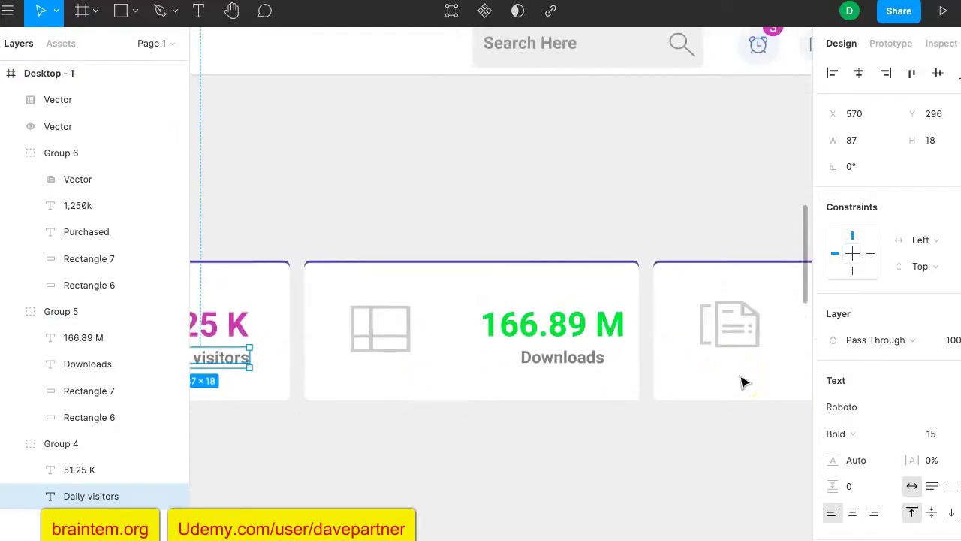
{"action": "scroll", "coordinate": [744, 382], "scroll_direction": "right", "scroll_amount": 3}
{"action": "scroll", "coordinate": [744, 381], "scroll_direction": "up", "scroll_amount": 10}
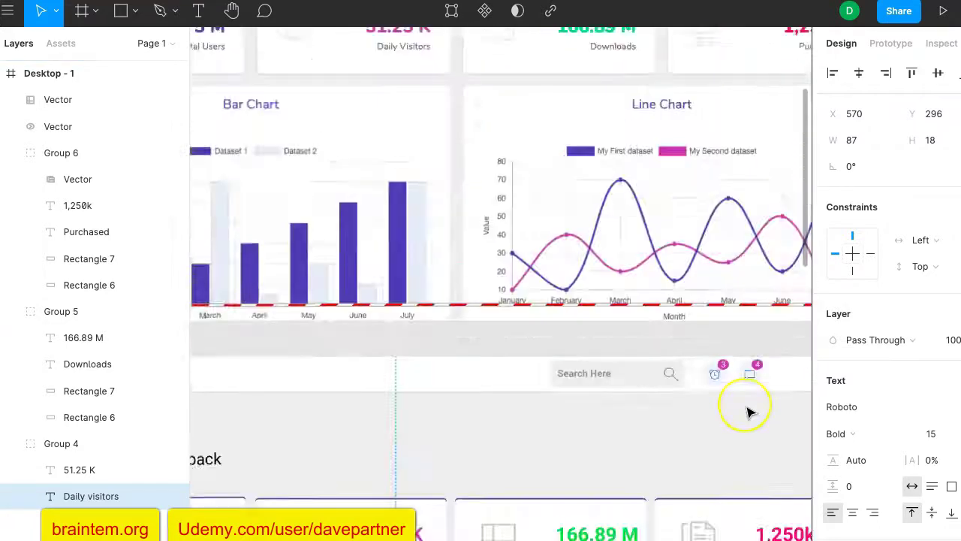
{"action": "scroll", "coordinate": [747, 411], "scroll_direction": "down", "scroll_amount": 10}
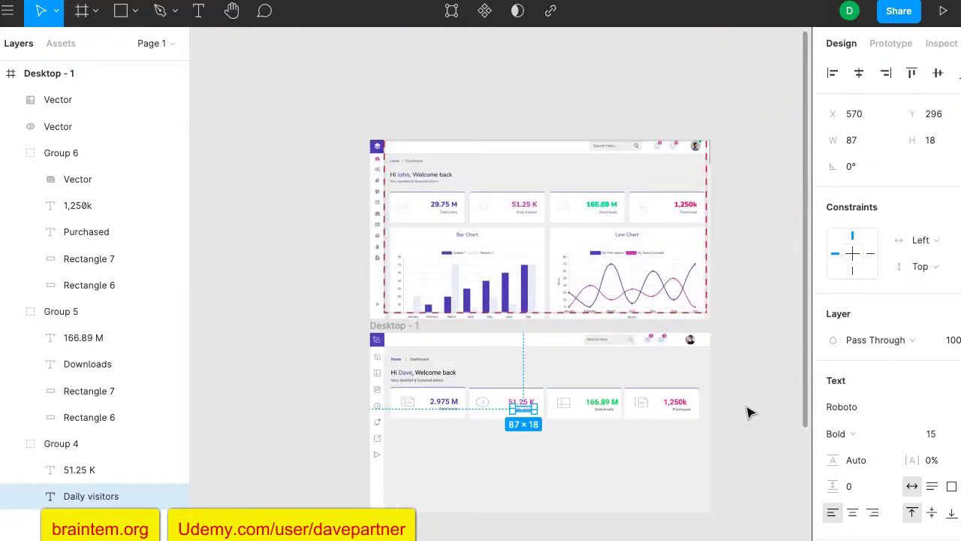
{"action": "scroll", "coordinate": [747, 411], "scroll_direction": "up", "scroll_amount": 8}
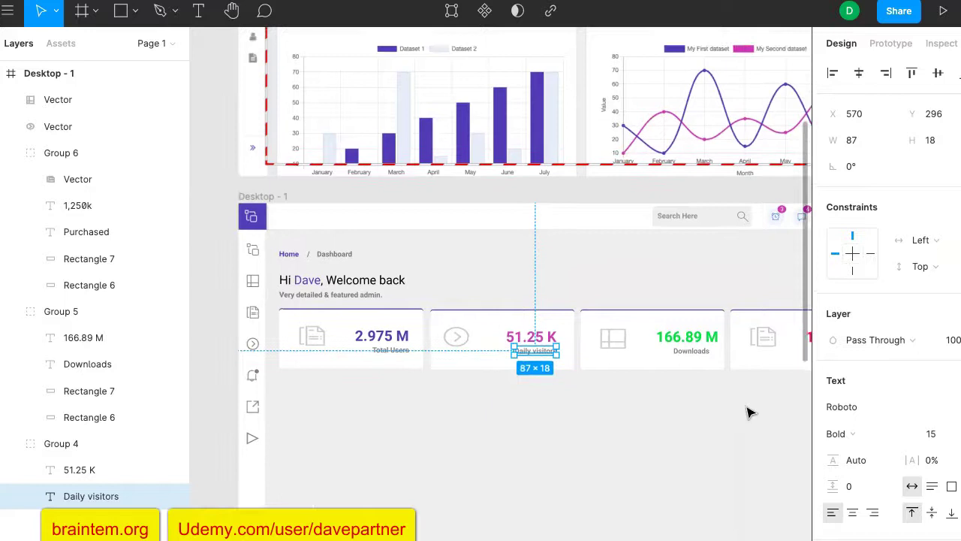
{"action": "scroll", "coordinate": [747, 411], "scroll_direction": "up", "scroll_amount": 5}
{"action": "scroll", "coordinate": [480, 412], "scroll_direction": "left", "scroll_amount": 3}
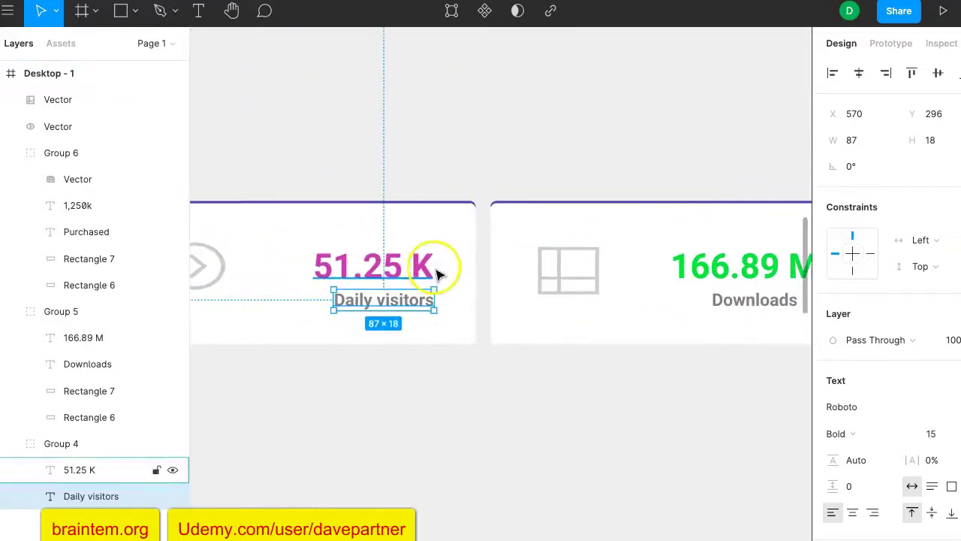
{"action": "scroll", "coordinate": [467, 368], "scroll_direction": "right", "scroll_amount": 4}
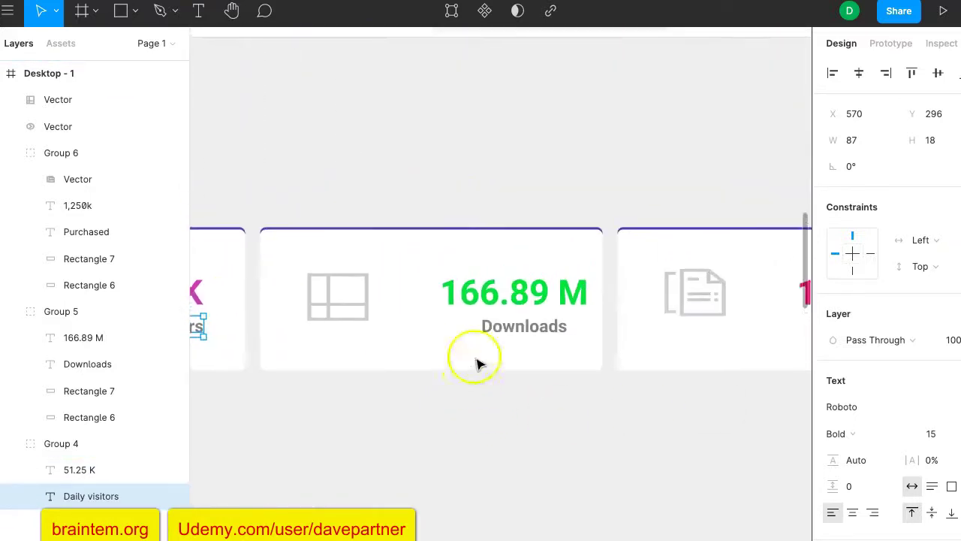
{"action": "left_click", "coordinate": [550, 333]}
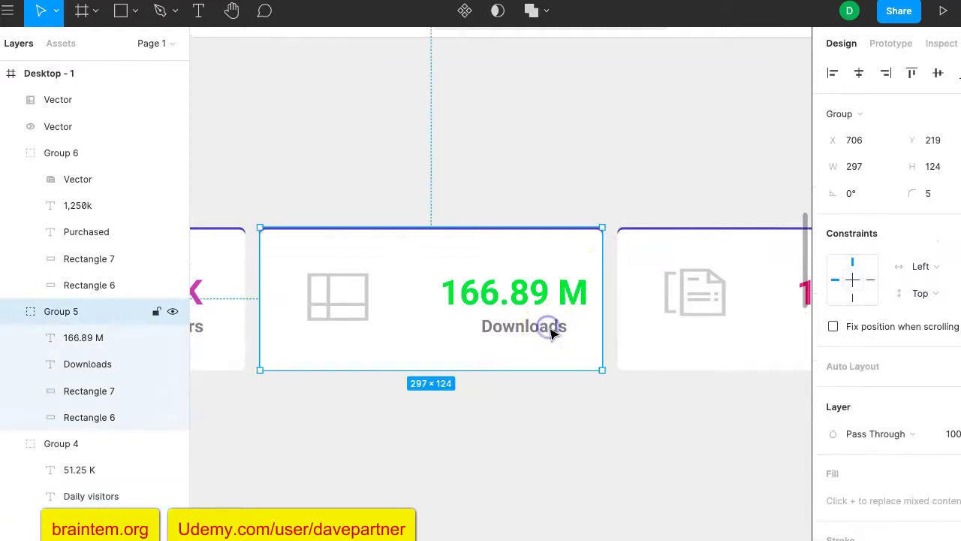
{"action": "double_click", "coordinate": [546, 331]}
{"action": "left_click_drag", "start_coordinate": [546, 334], "coordinate": [565, 331]}
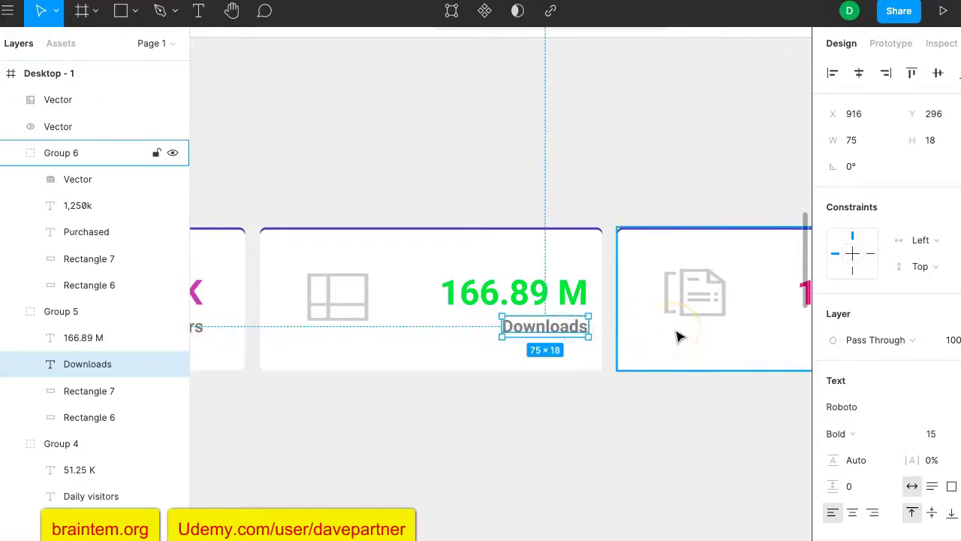
Step: Move the fourth card's 1,250k value to X 1188, right-aligned with the Purchased label
{"action": "scroll", "coordinate": [678, 337], "scroll_direction": "right", "scroll_amount": 5}
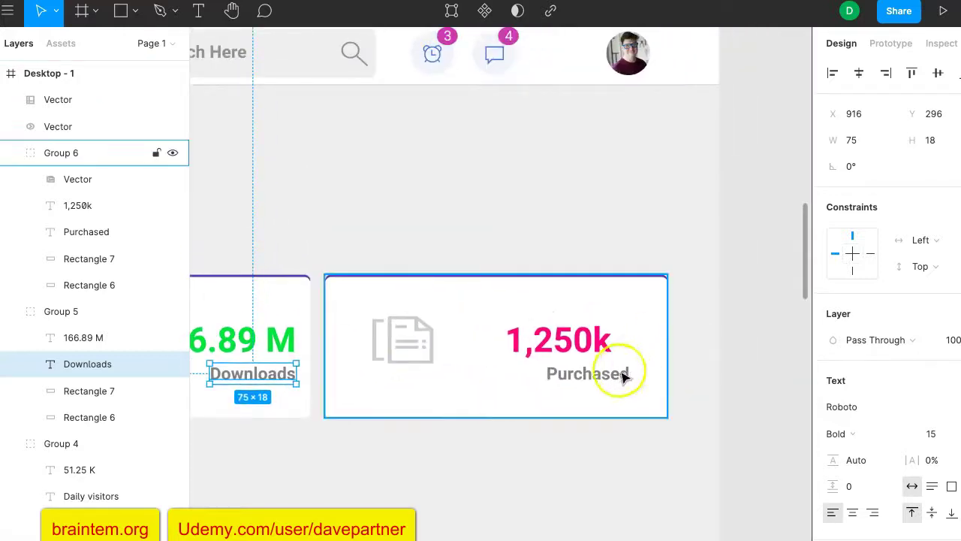
{"action": "left_click", "coordinate": [593, 347]}
{"action": "double_click", "coordinate": [593, 348]}
{"action": "left_click_drag", "start_coordinate": [593, 348], "coordinate": [612, 347]}
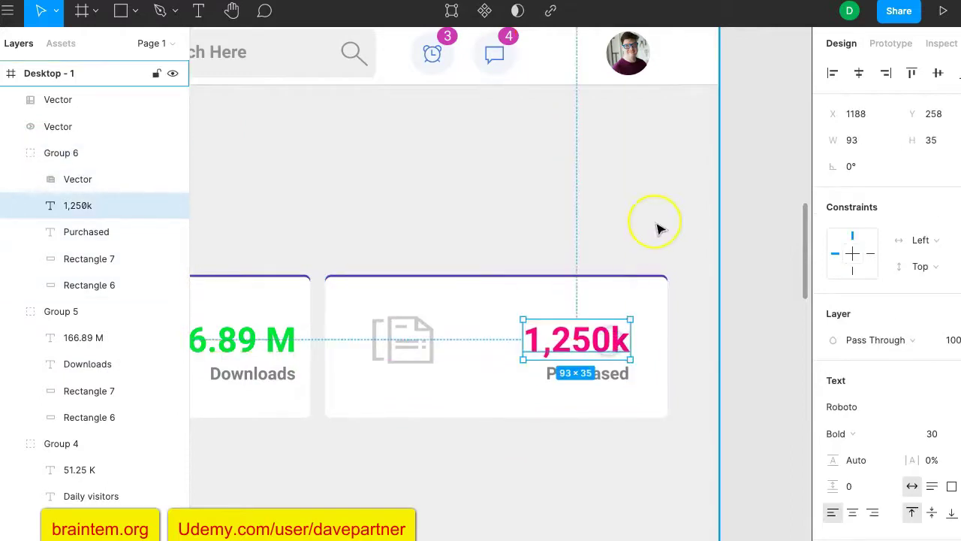
Step: Compare the spacing between values, labels and card edges in the reference dashboard with the recreated cards
{"action": "scroll", "coordinate": [658, 225], "scroll_direction": "up", "scroll_amount": 4}
{"action": "scroll", "coordinate": [659, 225], "scroll_direction": "down", "scroll_amount": 8}
{"action": "scroll", "coordinate": [659, 225], "scroll_direction": "up", "scroll_amount": 4}
{"action": "scroll", "coordinate": [659, 229], "scroll_direction": "up", "scroll_amount": 1}
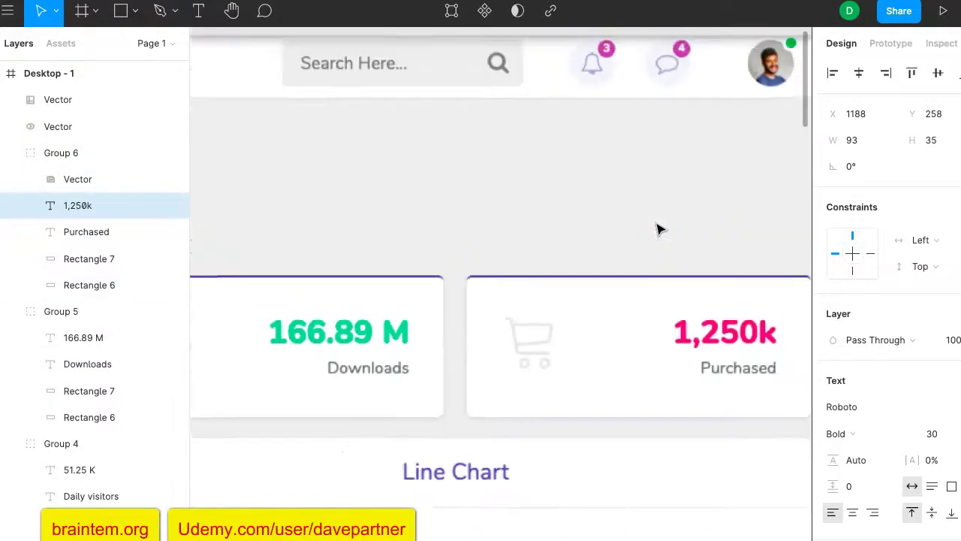
{"action": "scroll", "coordinate": [659, 229], "scroll_direction": "right", "scroll_amount": 5}
{"action": "scroll", "coordinate": [658, 229], "scroll_direction": "down", "scroll_amount": 3}
{"action": "scroll", "coordinate": [659, 229], "scroll_direction": "up", "scroll_amount": 5}
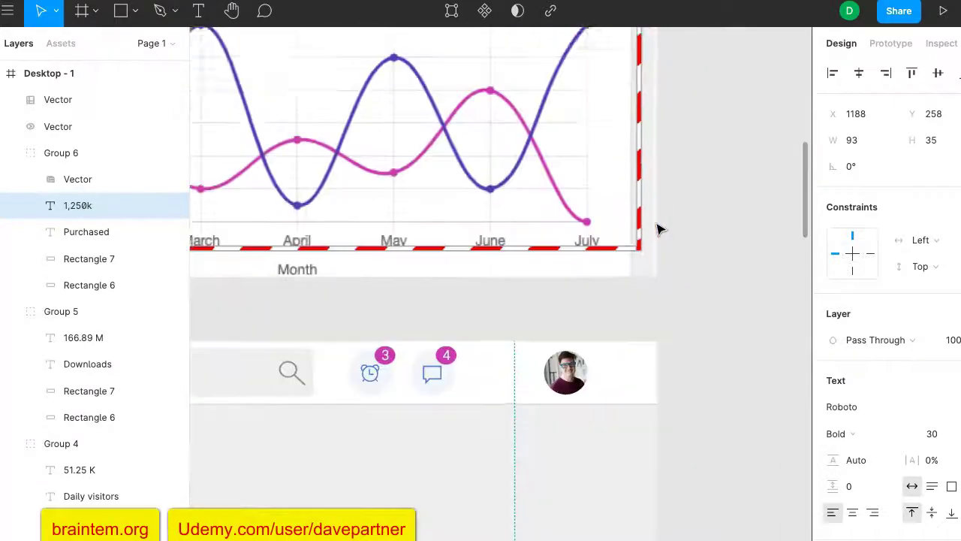
{"action": "scroll", "coordinate": [658, 229], "scroll_direction": "down", "scroll_amount": 7}
{"action": "scroll", "coordinate": [658, 229], "scroll_direction": "left", "scroll_amount": 2}
{"action": "scroll", "coordinate": [659, 228], "scroll_direction": "left", "scroll_amount": 5}
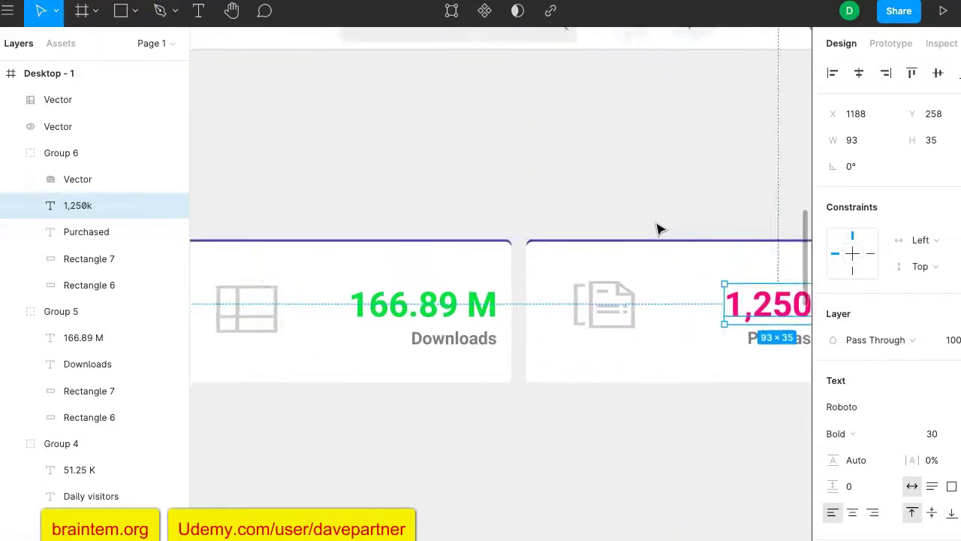
{"action": "scroll", "coordinate": [609, 296], "scroll_direction": "up", "scroll_amount": 1}
Step: Shift the third card's 166.89 M value and Downloads label together about 17 px to the left
{"action": "left_click", "coordinate": [543, 323]}
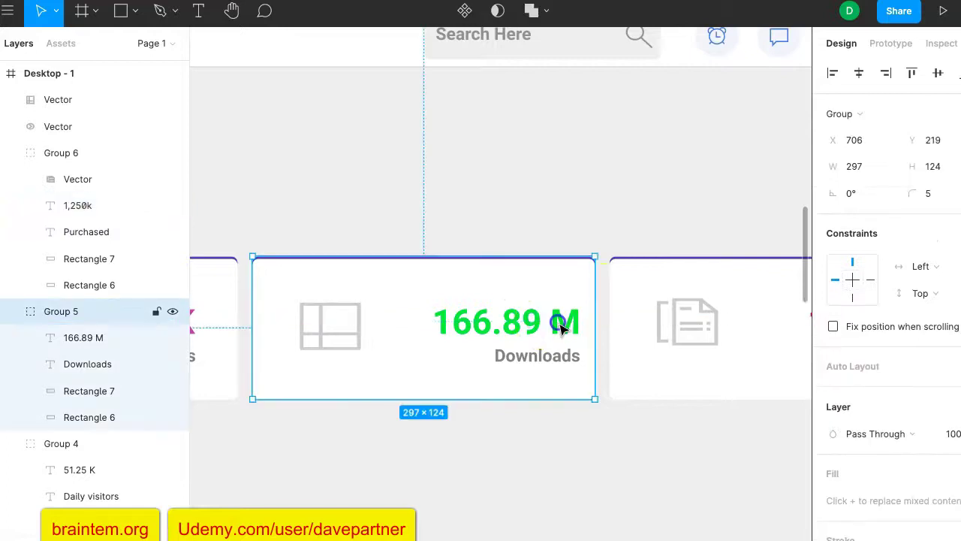
{"action": "left_click", "coordinate": [559, 324]}
{"action": "left_click", "coordinate": [572, 363], "text": "shift"}
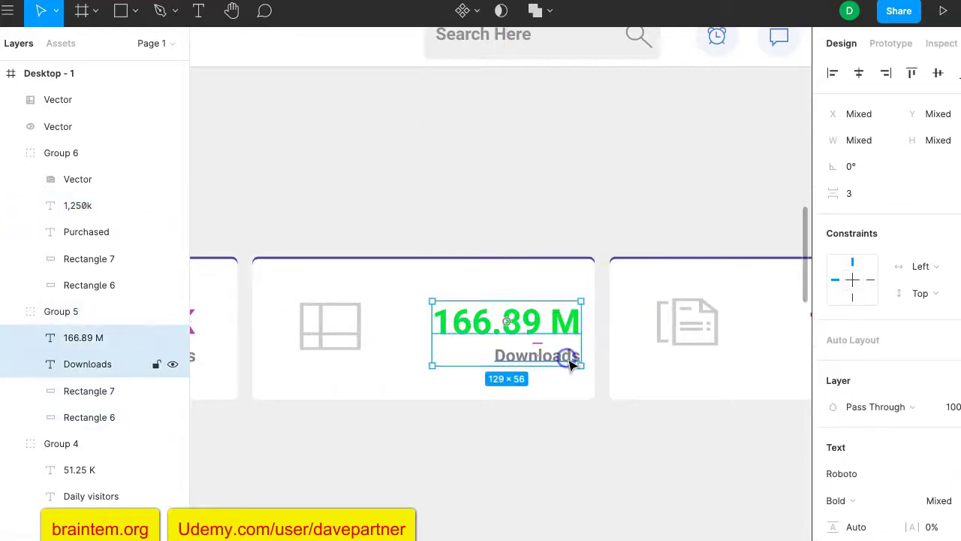
{"action": "key", "text": "Left"}
{"action": "key", "text": "Left"}
{"action": "key", "text": "Left"}
{"action": "key", "text": "Left"}
{"action": "key", "text": "Left"}
{"action": "key", "text": "Left"}
{"action": "key", "text": "Left"}
{"action": "key", "text": "Left"}
{"action": "key", "text": "Left"}
{"action": "key", "text": "Left"}
{"action": "key", "text": "Left"}
{"action": "key", "text": "Left"}
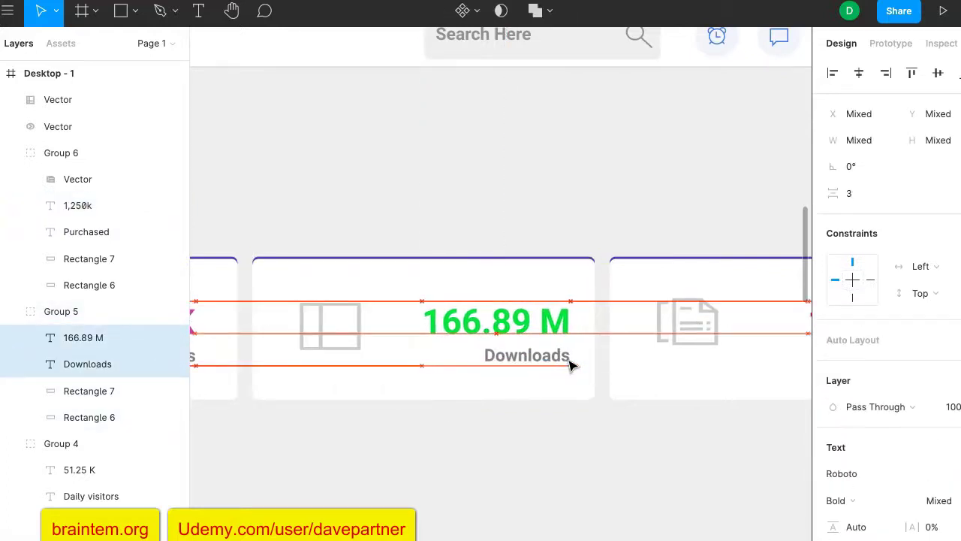
{"action": "key", "text": "Left"}
{"action": "key", "text": "Left"}
{"action": "key", "text": "Left"}
{"action": "key", "text": "Left"}
{"action": "key", "text": "Left"}
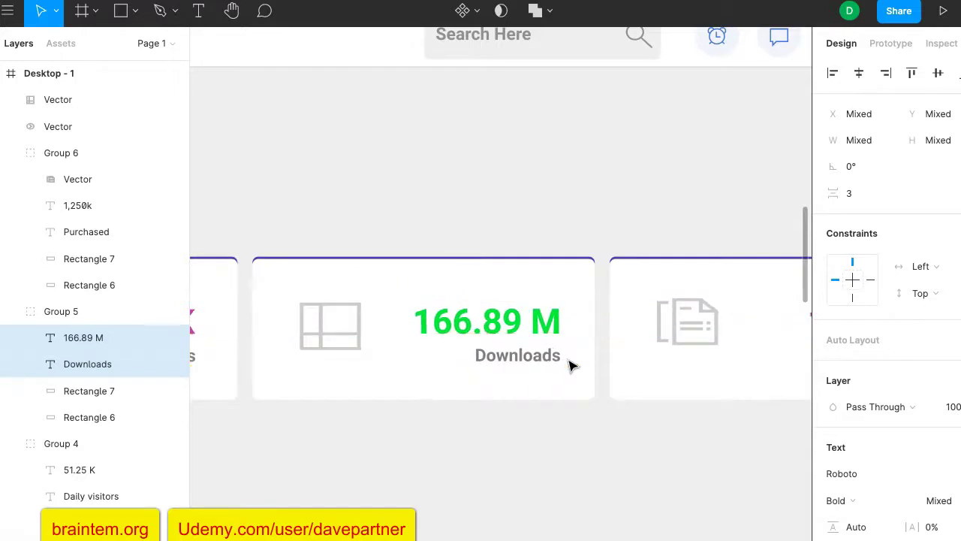
Step: Compare the complete row of recreated statistic cards with the reference dashboard's layout
{"action": "scroll", "coordinate": [568, 366], "scroll_direction": "left", "scroll_amount": 5}
{"action": "scroll", "coordinate": [493, 346], "scroll_direction": "left", "scroll_amount": 6}
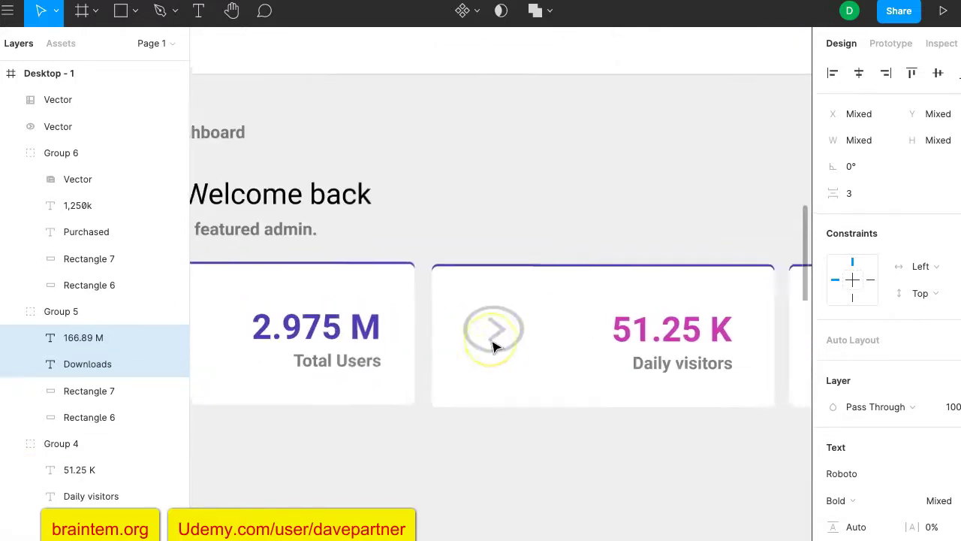
{"action": "left_click", "coordinate": [492, 340]}
{"action": "scroll", "coordinate": [493, 346], "scroll_direction": "down", "scroll_amount": 2}
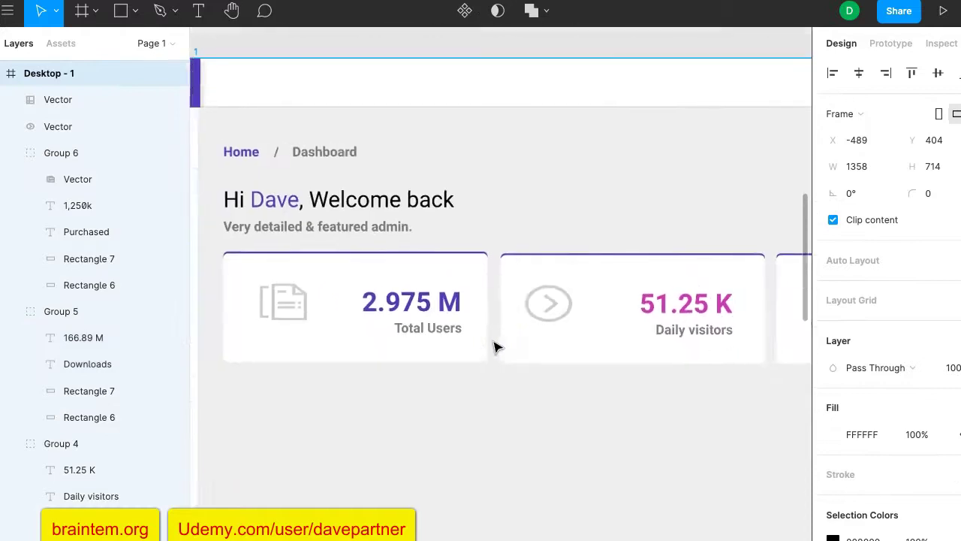
{"action": "scroll", "coordinate": [493, 346], "scroll_direction": "down", "scroll_amount": 2}
{"action": "scroll", "coordinate": [494, 346], "scroll_direction": "down", "scroll_amount": 5}
{"action": "scroll", "coordinate": [493, 346], "scroll_direction": "right", "scroll_amount": 2}
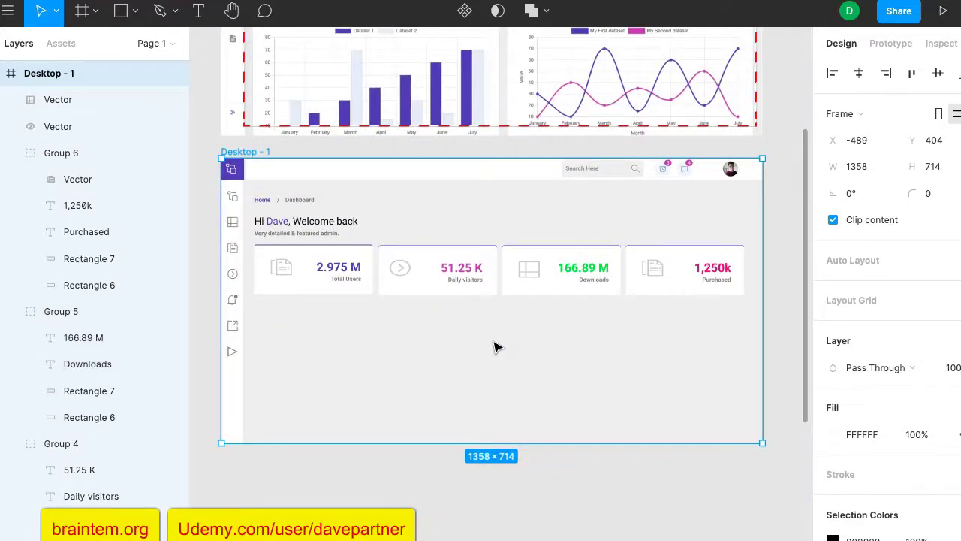
{"action": "scroll", "coordinate": [493, 346], "scroll_direction": "up", "scroll_amount": 5}
{"action": "scroll", "coordinate": [493, 346], "scroll_direction": "down", "scroll_amount": 3}
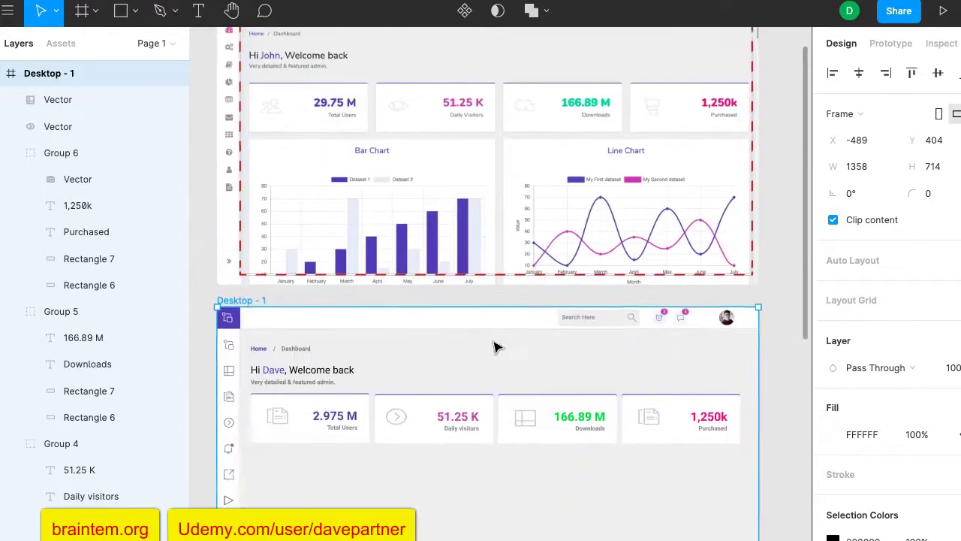
{"action": "scroll", "coordinate": [494, 346], "scroll_direction": "up", "scroll_amount": 3}
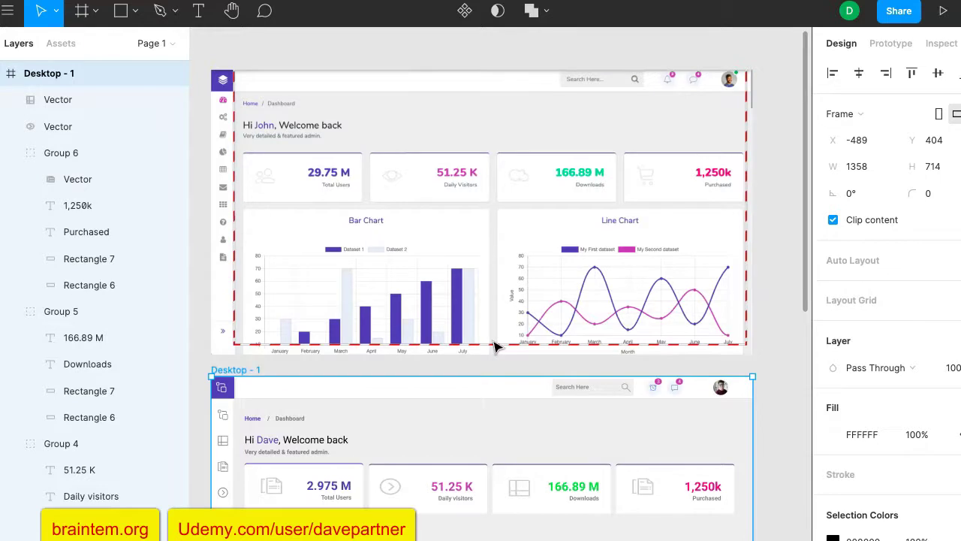
Step: Group the four statistic cards and move the group down to Y 230
{"action": "scroll", "coordinate": [493, 346], "scroll_direction": "down", "scroll_amount": 2}
{"action": "scroll", "coordinate": [493, 347], "scroll_direction": "left", "scroll_amount": 2}
{"action": "left_click", "coordinate": [674, 430]}
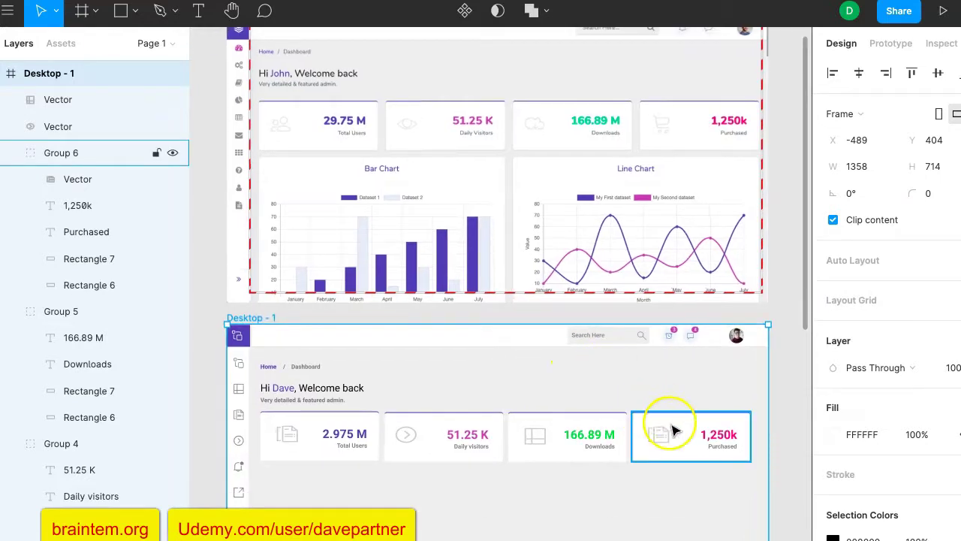
{"action": "left_click", "coordinate": [672, 428]}
{"action": "left_click", "coordinate": [590, 435], "text": "shift"}
{"action": "left_click", "coordinate": [471, 442], "text": "shift"}
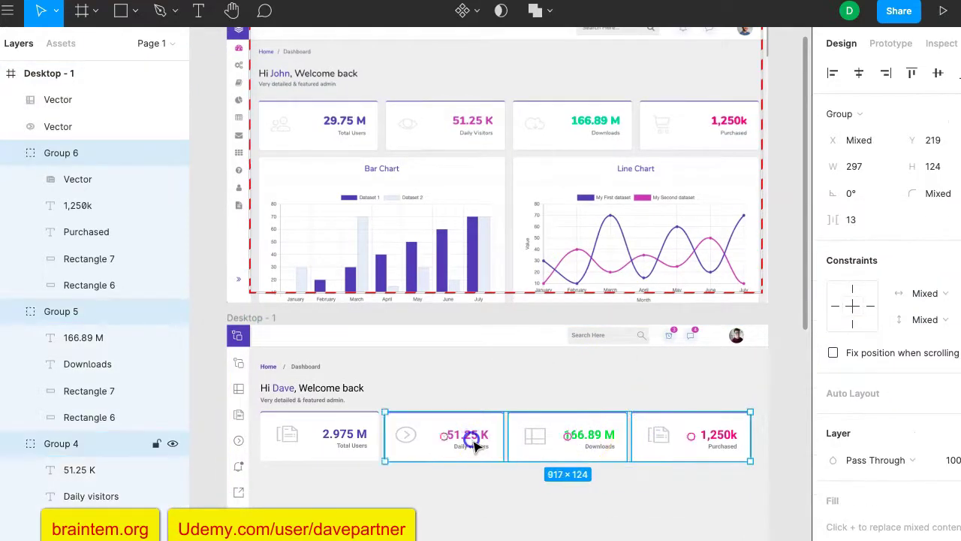
{"action": "left_click", "coordinate": [366, 435], "text": "shift"}
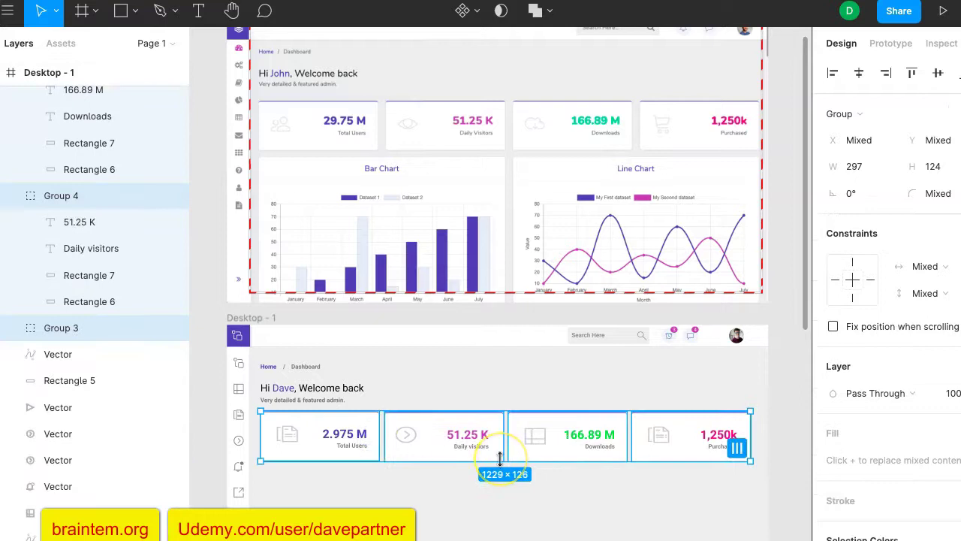
{"action": "key", "text": "ctrl+g"}
{"action": "left_click_drag", "start_coordinate": [456, 455], "coordinate": [483, 456]}
{"action": "scroll", "coordinate": [518, 402], "scroll_direction": "down", "scroll_amount": 2}
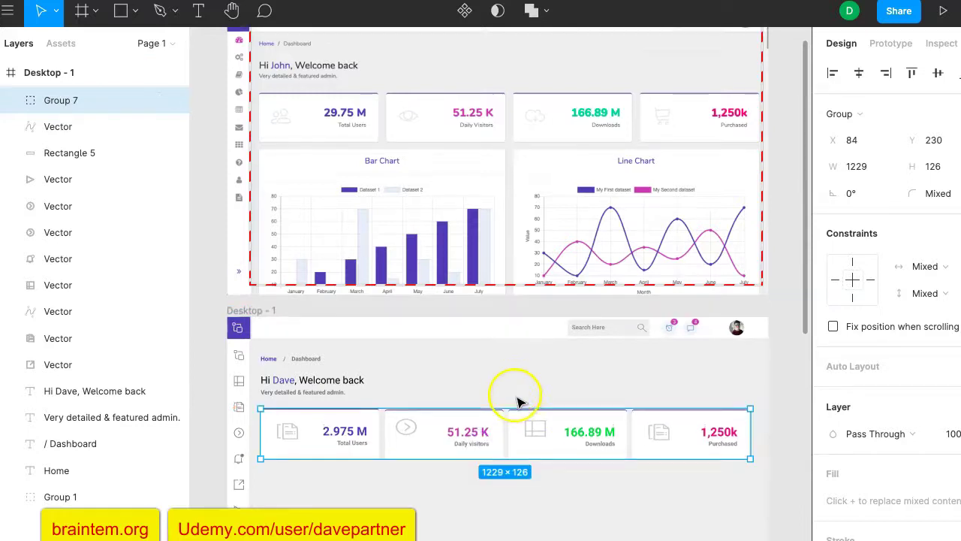
Step: Draw a rectangle about 608 × 332 below the first two statistic cards, at about X 85, Y 382
{"action": "left_click", "coordinate": [456, 231]}
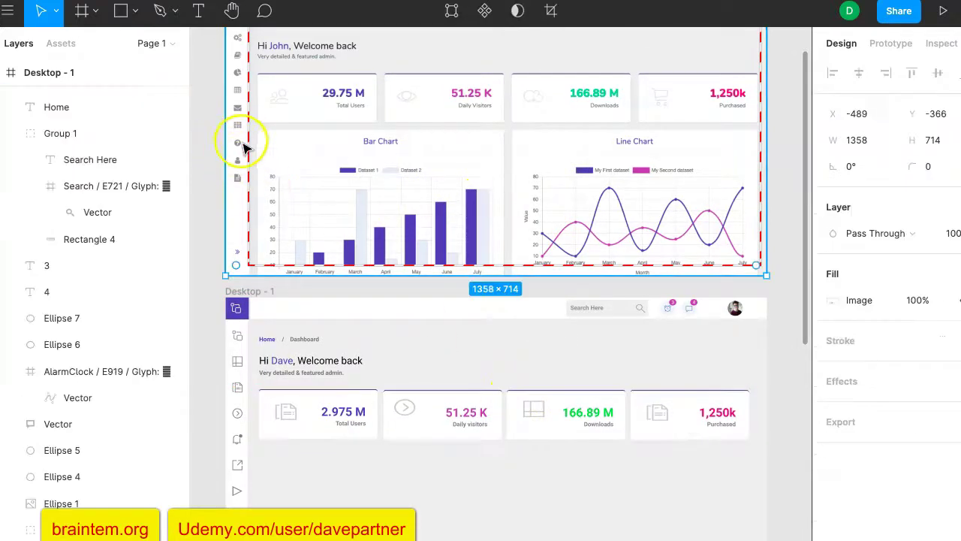
{"action": "left_click", "coordinate": [120, 10]}
{"action": "scroll", "coordinate": [247, 267], "scroll_direction": "down", "scroll_amount": 5}
{"action": "scroll", "coordinate": [257, 267], "scroll_direction": "up", "scroll_amount": 5}
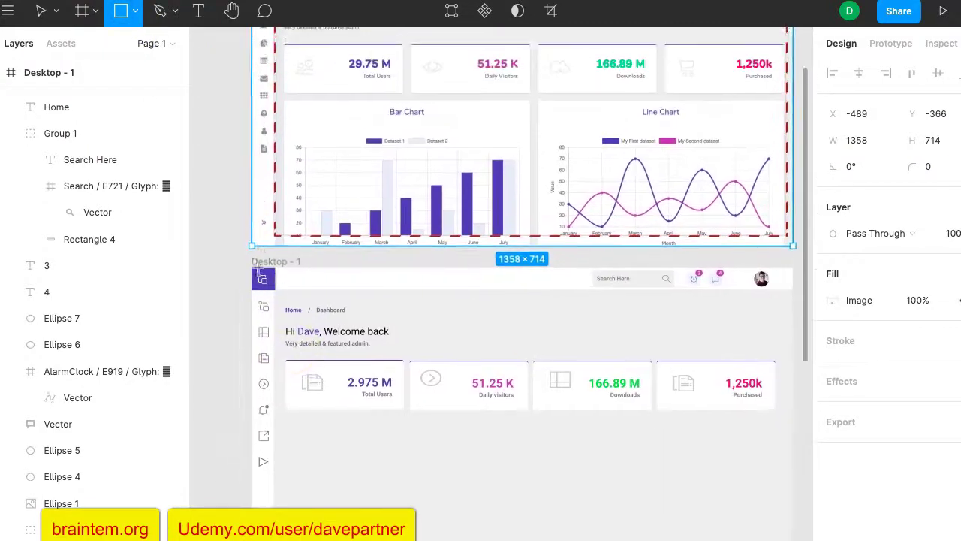
{"action": "scroll", "coordinate": [278, 300], "scroll_direction": "down", "scroll_amount": 3}
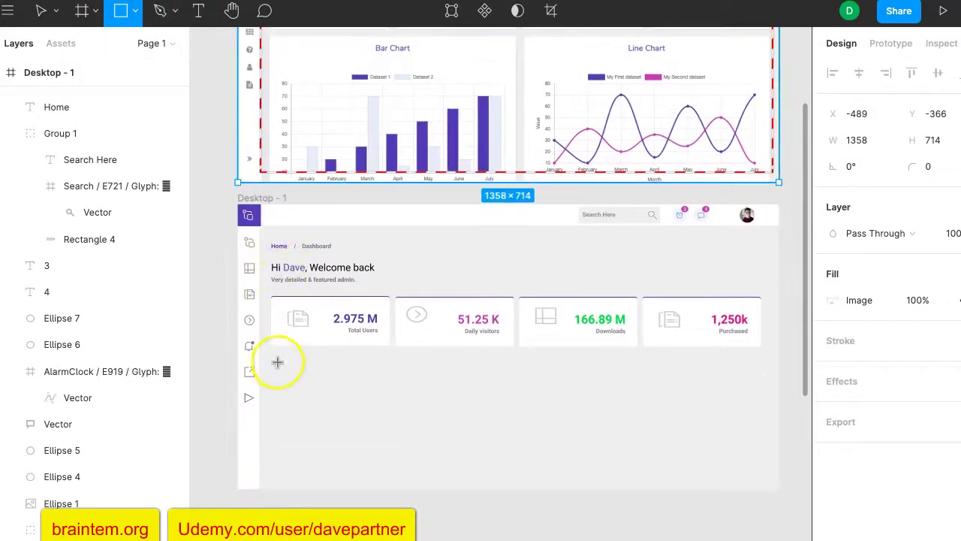
{"action": "left_click_drag", "start_coordinate": [271, 358], "coordinate": [515, 489]}
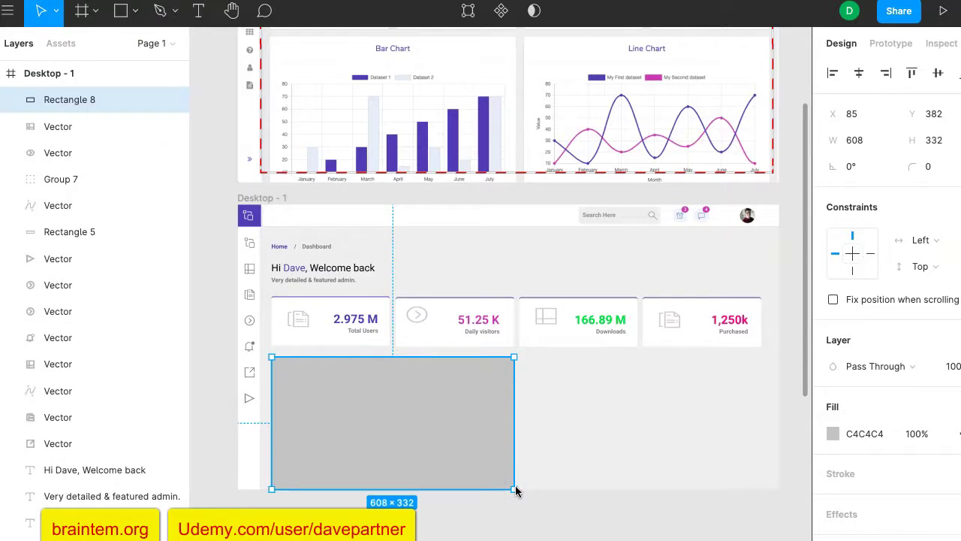
Step: Fill the new chart panel rectangle with white FFFFFF and set its corner radius to 5
{"action": "scroll", "coordinate": [455, 275], "scroll_direction": "up", "scroll_amount": 3}
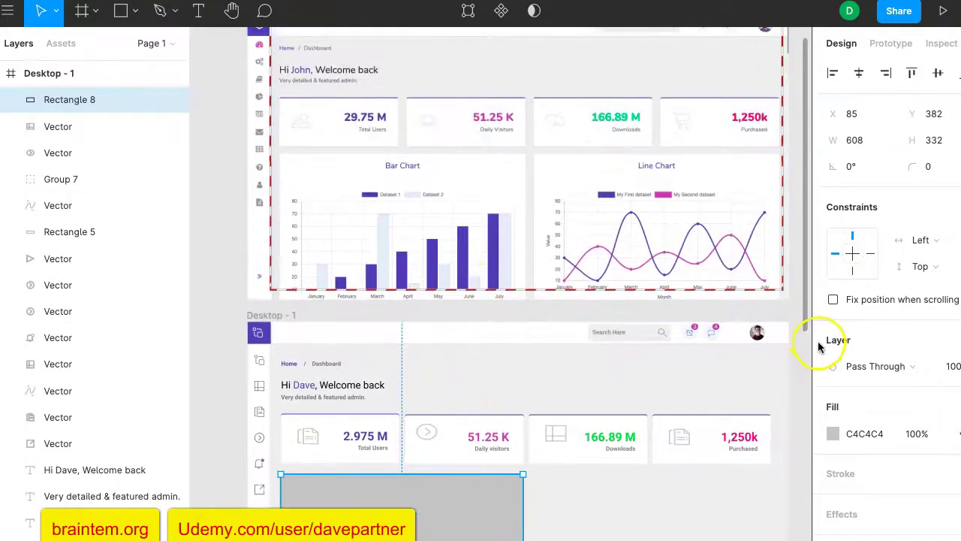
{"action": "left_click", "coordinate": [839, 435]}
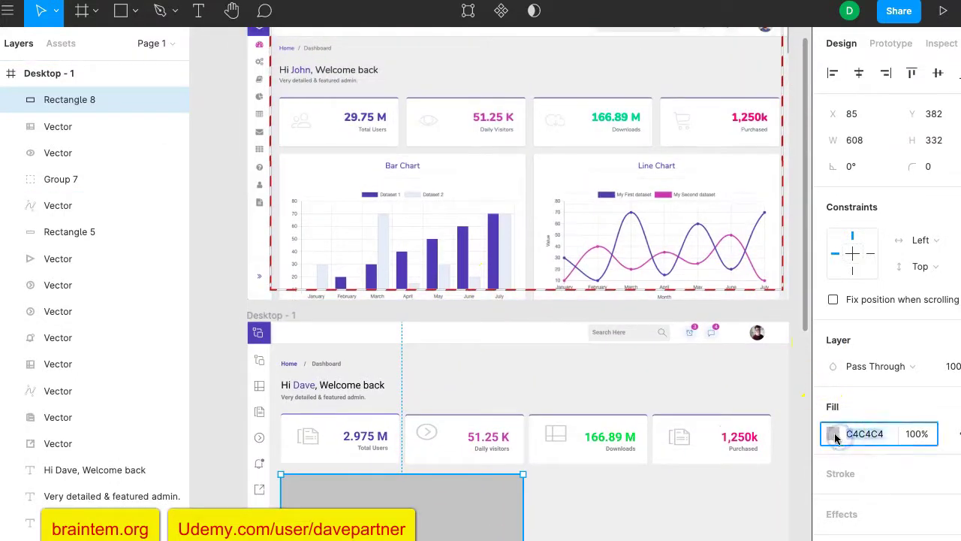
{"action": "left_click", "coordinate": [835, 437]}
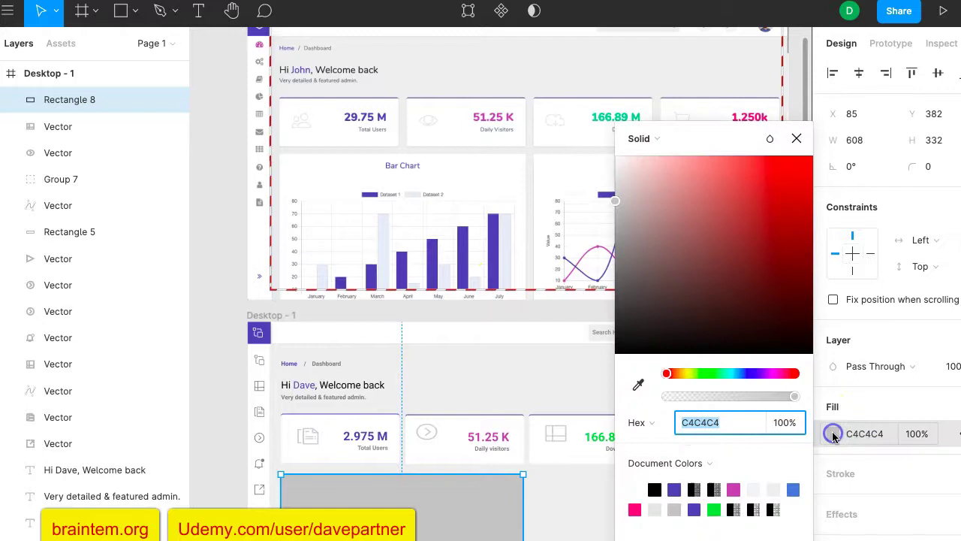
{"action": "left_click", "coordinate": [636, 489]}
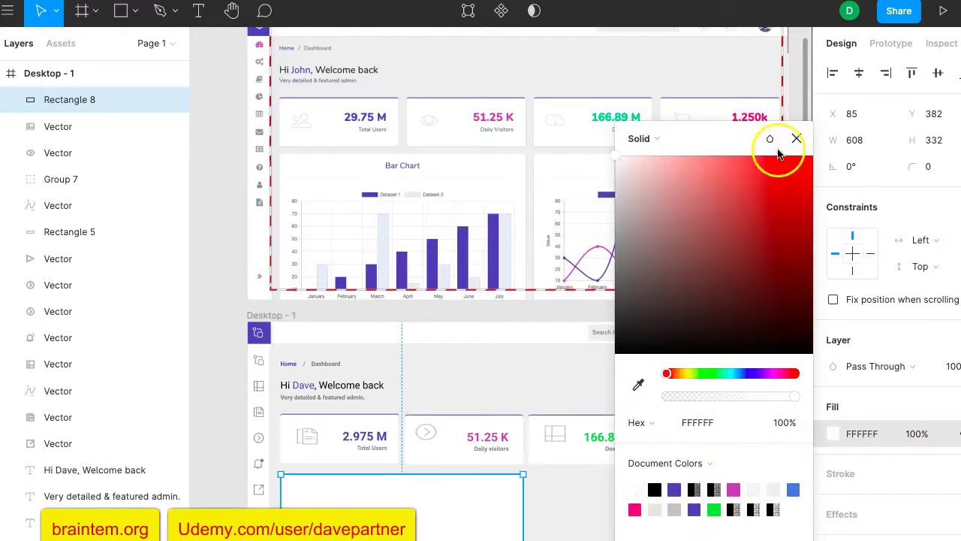
{"action": "left_click", "coordinate": [797, 138]}
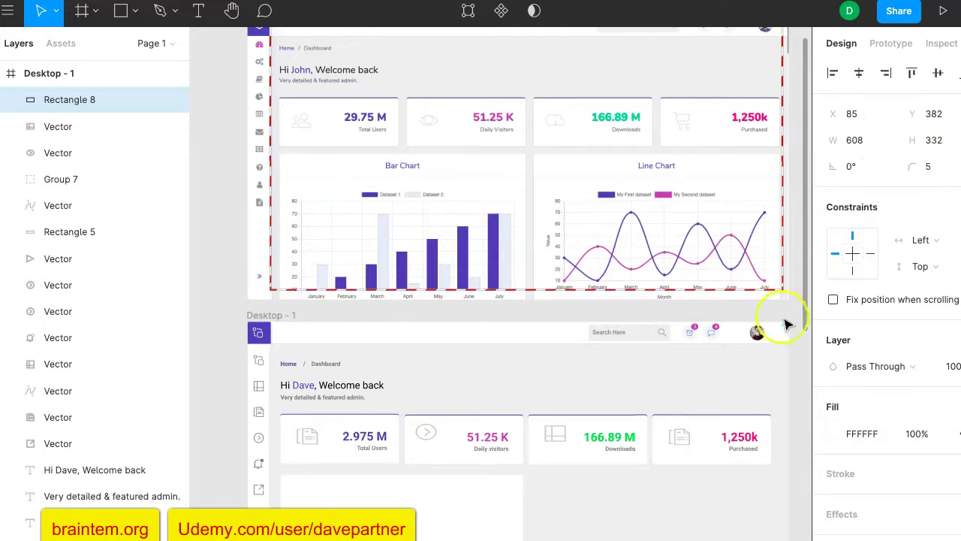
Step: Add a Drop Shadow effect to the white chart panel
{"action": "scroll", "coordinate": [781, 326], "scroll_direction": "down", "scroll_amount": 3}
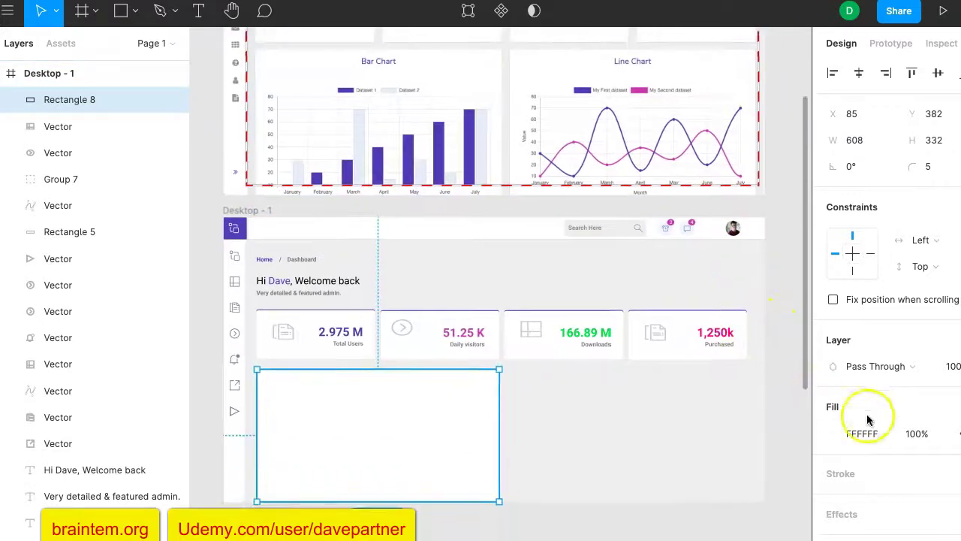
{"action": "scroll", "coordinate": [867, 419], "scroll_direction": "down", "scroll_amount": 2}
{"action": "left_click", "coordinate": [836, 467]}
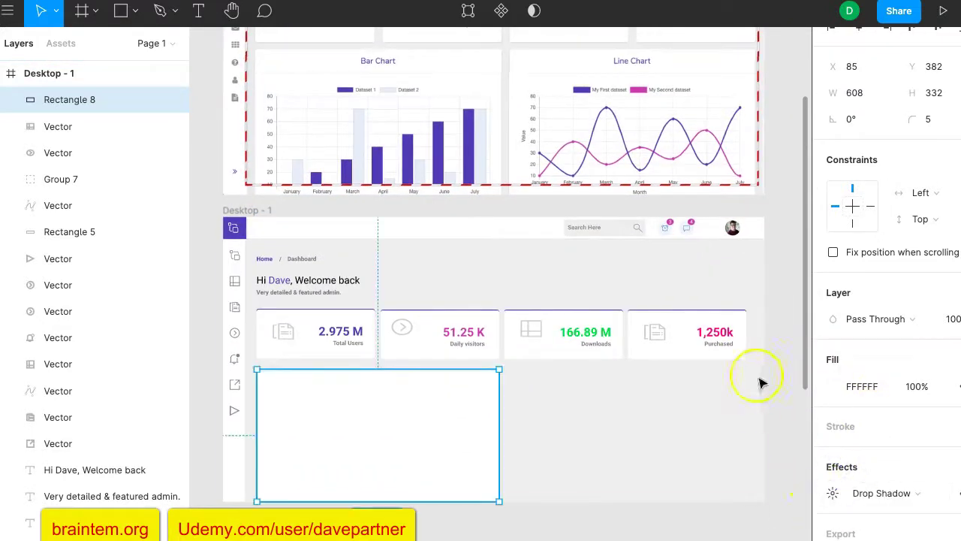
Step: Examine the title and legend layout at the head of the reference dashboard's bar chart card
{"action": "scroll", "coordinate": [763, 190], "scroll_direction": "up", "scroll_amount": 4}
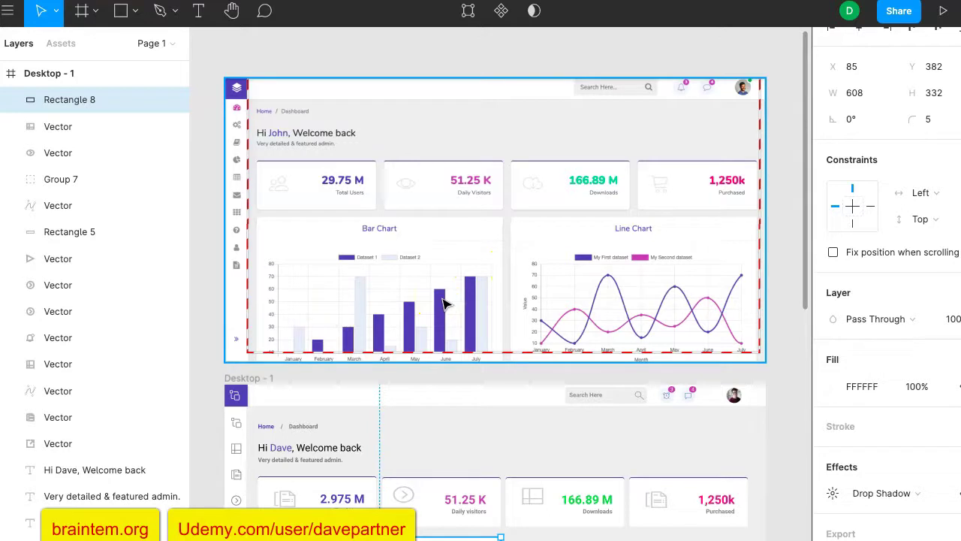
{"action": "scroll", "coordinate": [443, 305], "scroll_direction": "down", "scroll_amount": 2}
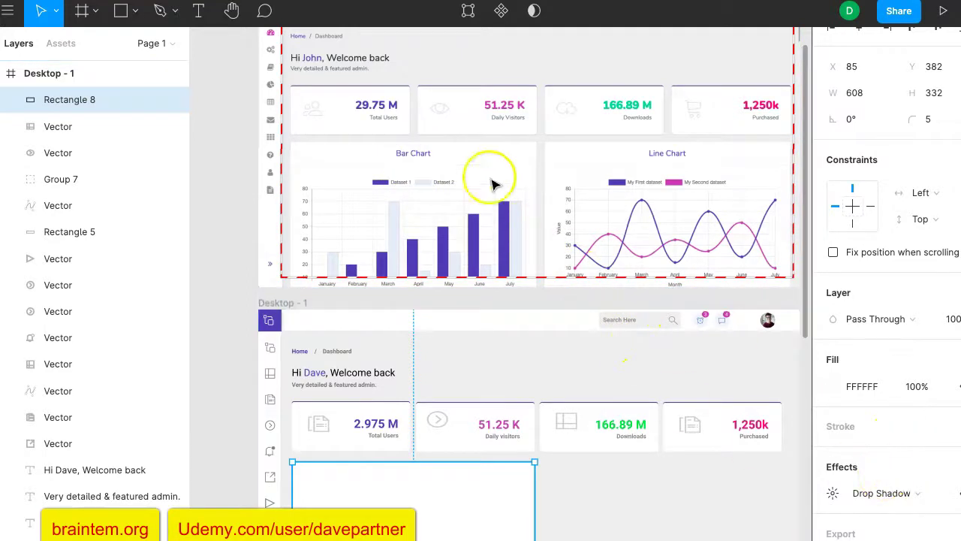
{"action": "scroll", "coordinate": [435, 188], "scroll_direction": "up", "scroll_amount": 5, "text": "ctrl"}
{"action": "scroll", "coordinate": [434, 193], "scroll_direction": "left", "scroll_amount": 2}
{"action": "scroll", "coordinate": [434, 192], "scroll_direction": "up", "scroll_amount": 1}
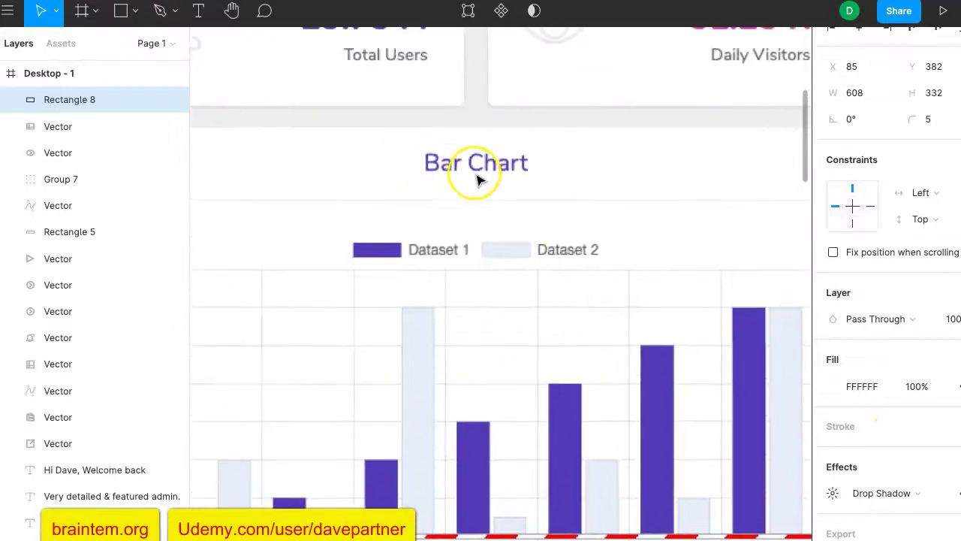
{"action": "scroll", "coordinate": [457, 205], "scroll_direction": "down", "scroll_amount": 5, "text": "ctrl"}
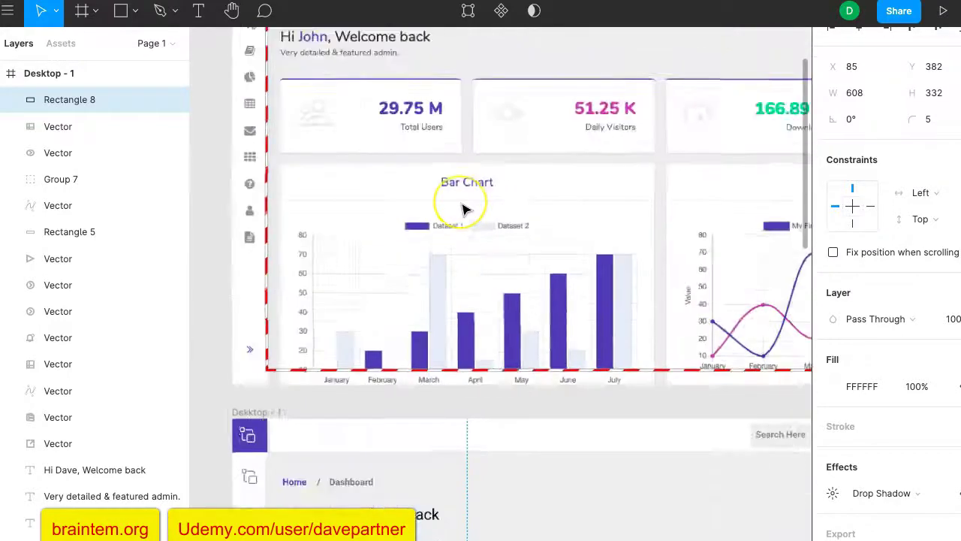
{"action": "scroll", "coordinate": [464, 209], "scroll_direction": "down", "scroll_amount": 2}
{"action": "scroll", "coordinate": [464, 210], "scroll_direction": "right", "scroll_amount": 1}
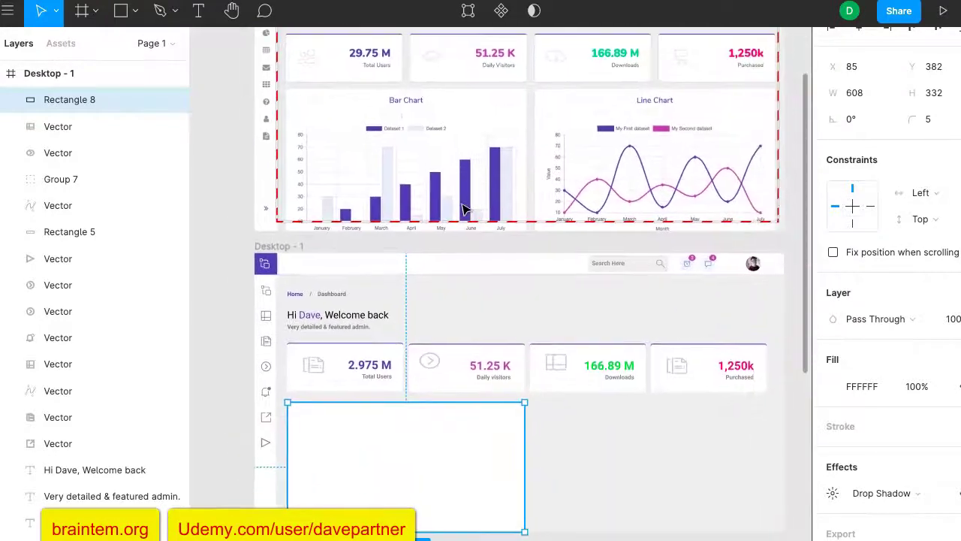
Step: Add the text "Bar chart" near the upper middle of the white chart panel
{"action": "left_click", "coordinate": [554, 422]}
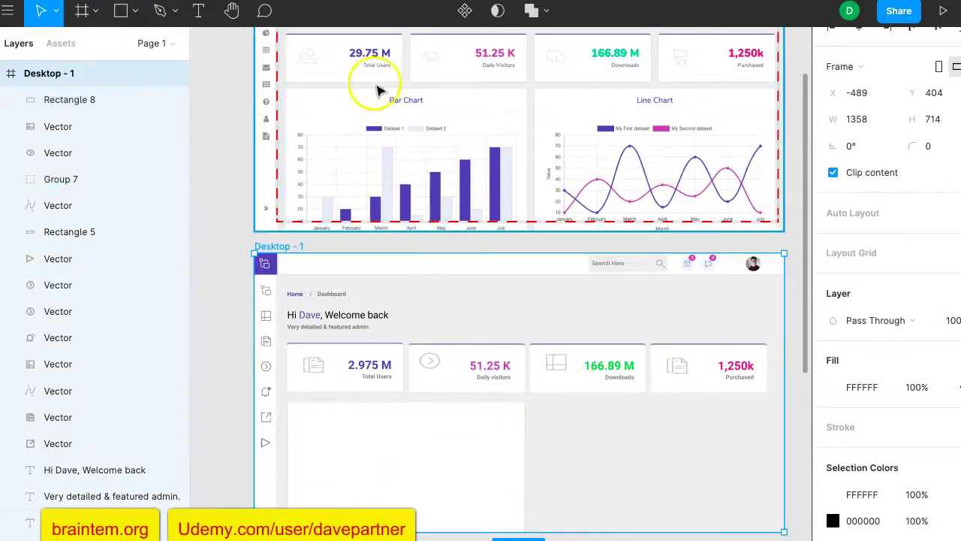
{"action": "left_click", "coordinate": [199, 17]}
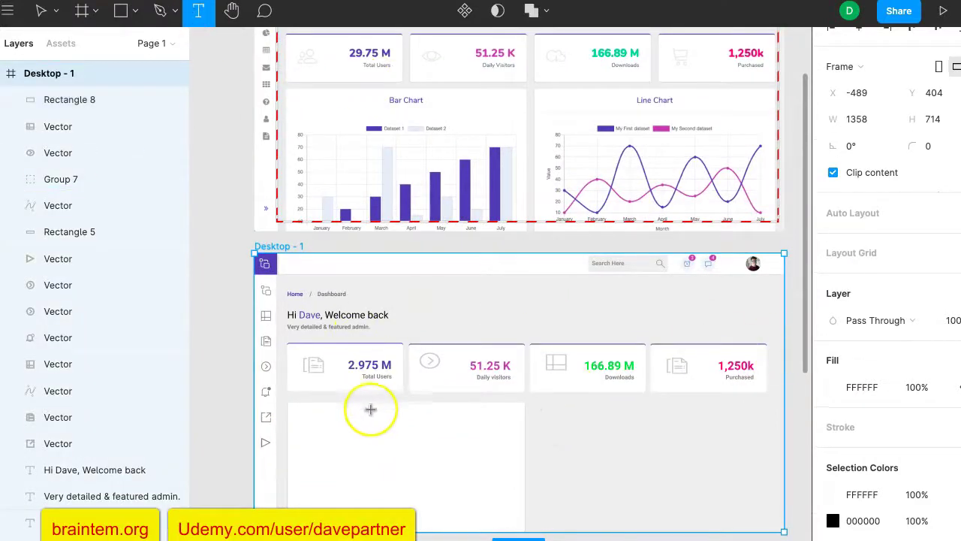
{"action": "scroll", "coordinate": [372, 411], "scroll_direction": "up", "scroll_amount": 5}
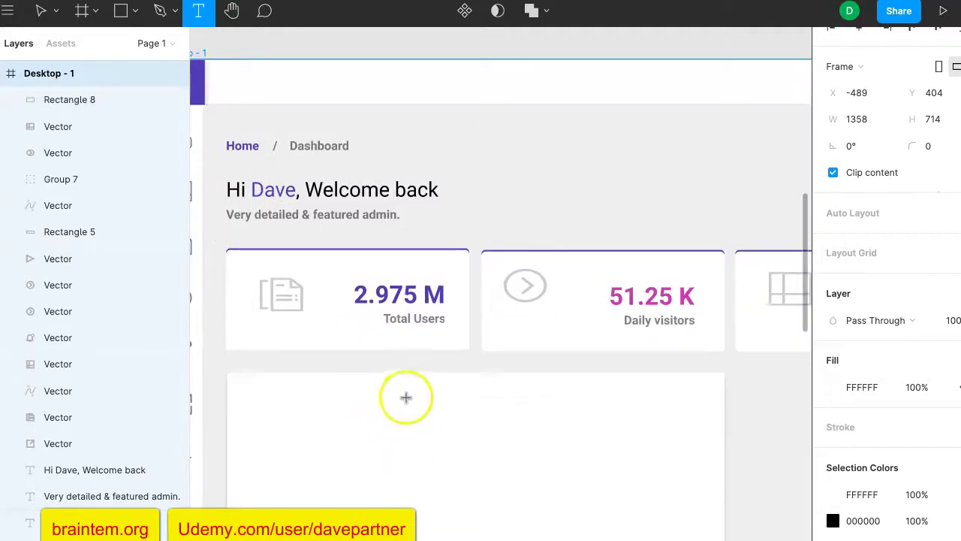
{"action": "left_click", "coordinate": [414, 389]}
{"action": "type", "text": "Bar chart"}
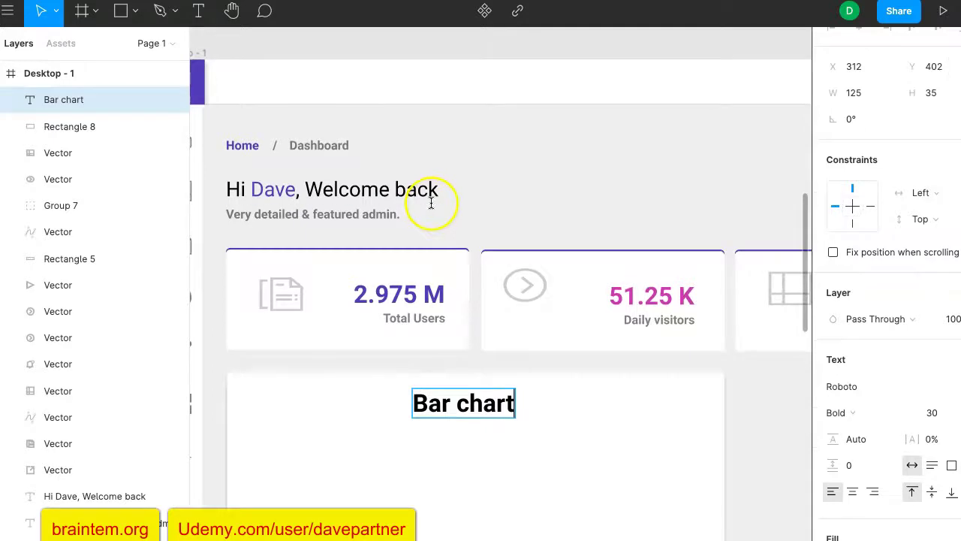
Step: Check the panel title against the reference and correct its capitalisation to "Bar Chart"
{"action": "scroll", "coordinate": [430, 203], "scroll_direction": "down", "scroll_amount": 5}
{"action": "scroll", "coordinate": [430, 201], "scroll_direction": "up", "scroll_amount": 5}
{"action": "scroll", "coordinate": [430, 201], "scroll_direction": "left", "scroll_amount": 1}
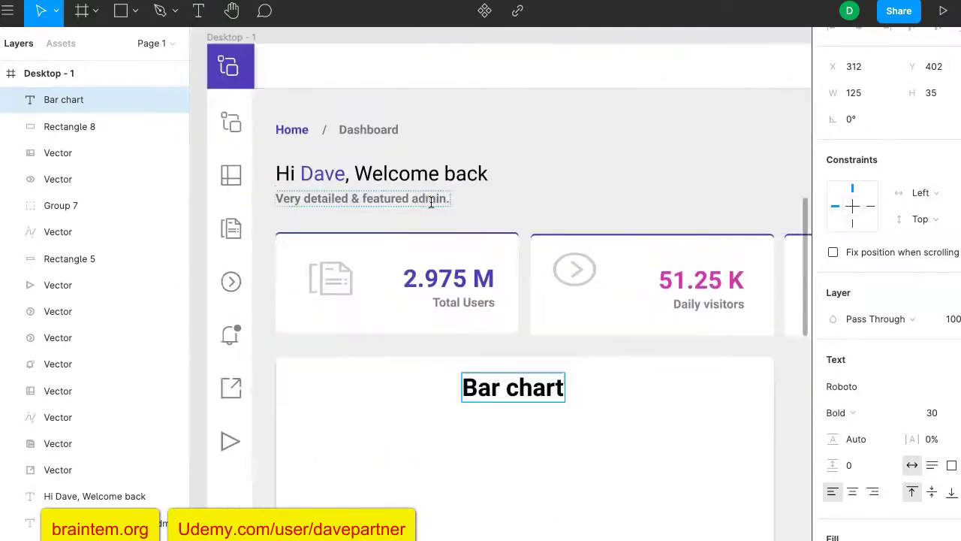
{"action": "double_click", "coordinate": [517, 386]}
{"action": "type", "text": "C"}
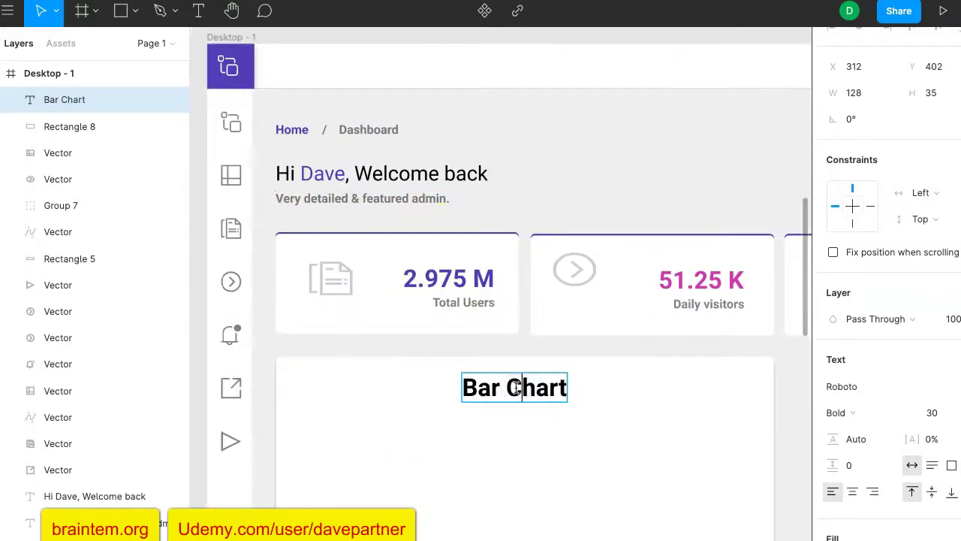
Step: Set the Bar Chart title to Regular weight at font size 20 and compare it with the reference
{"action": "key", "text": "ctrl+a"}
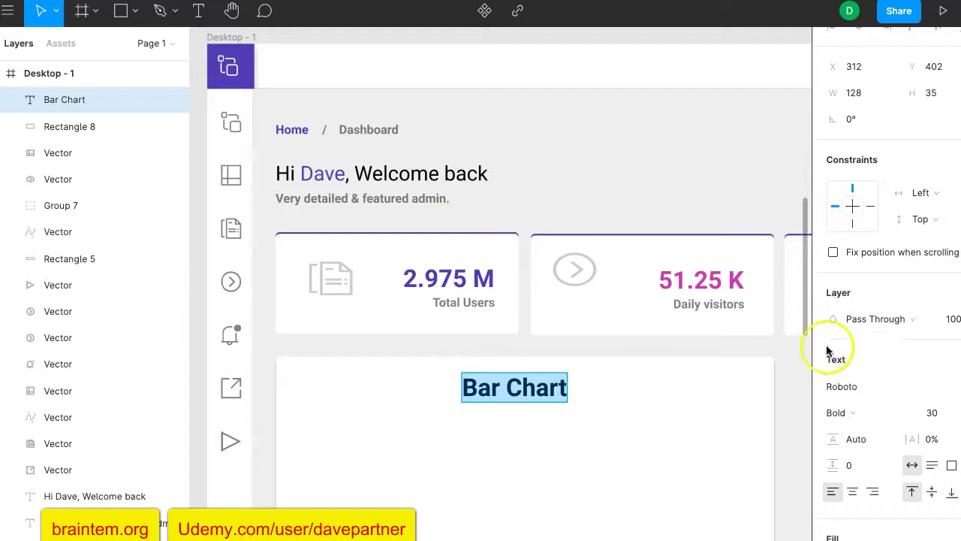
{"action": "left_click", "coordinate": [847, 410]}
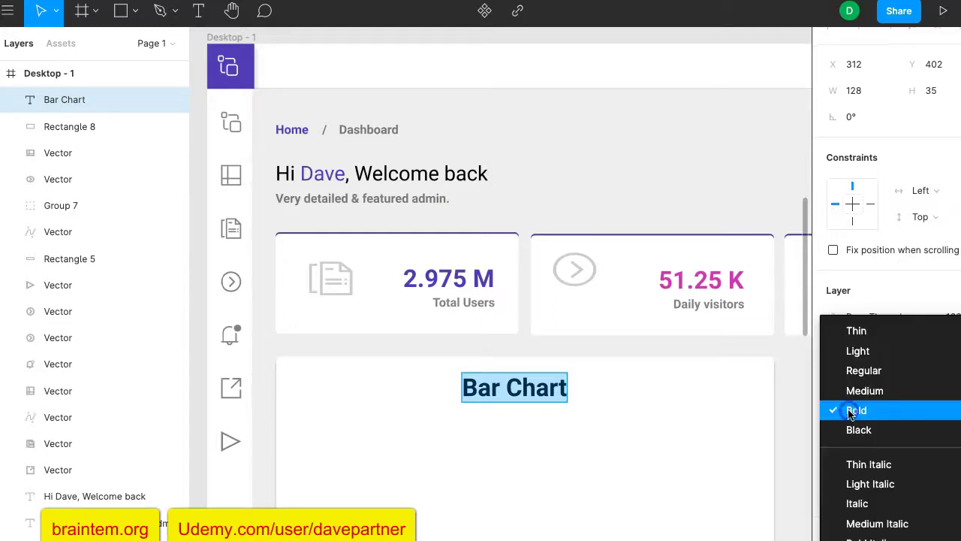
{"action": "left_click", "coordinate": [864, 370]}
{"action": "scroll", "coordinate": [654, 390], "scroll_direction": "up", "scroll_amount": 5}
{"action": "scroll", "coordinate": [653, 390], "scroll_direction": "down", "scroll_amount": 5}
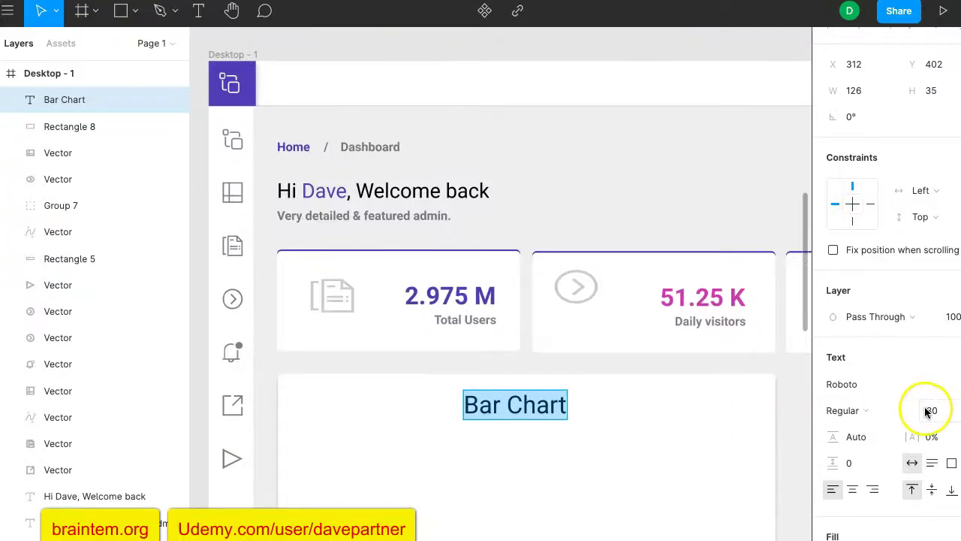
{"action": "left_click", "coordinate": [925, 409]}
{"action": "type", "text": "20"}
{"action": "key", "text": "Return"}
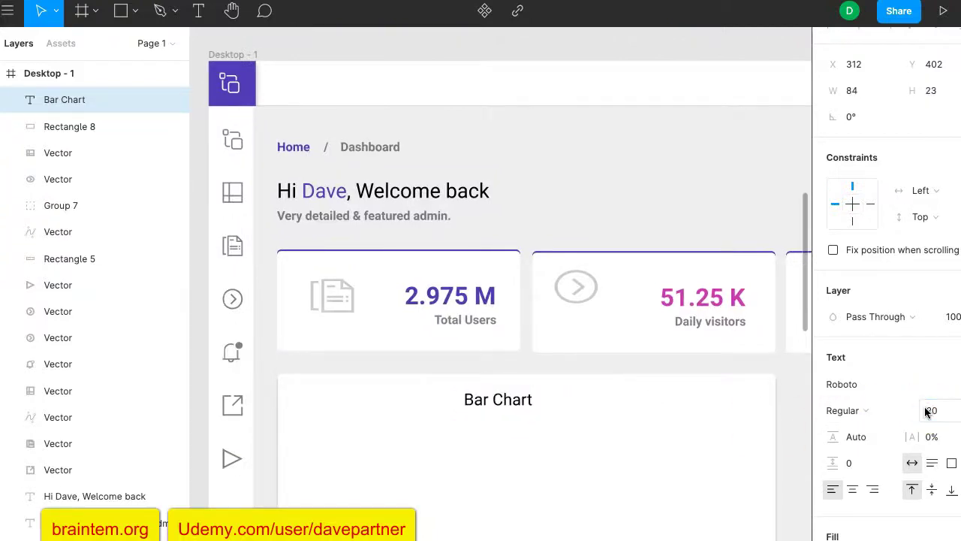
{"action": "scroll", "coordinate": [577, 309], "scroll_direction": "up", "scroll_amount": 5}
{"action": "scroll", "coordinate": [578, 307], "scroll_direction": "down", "scroll_amount": 6}
Step: Try to centre the Bar Chart title with horizontal centre alignment
{"action": "key", "text": "Return"}
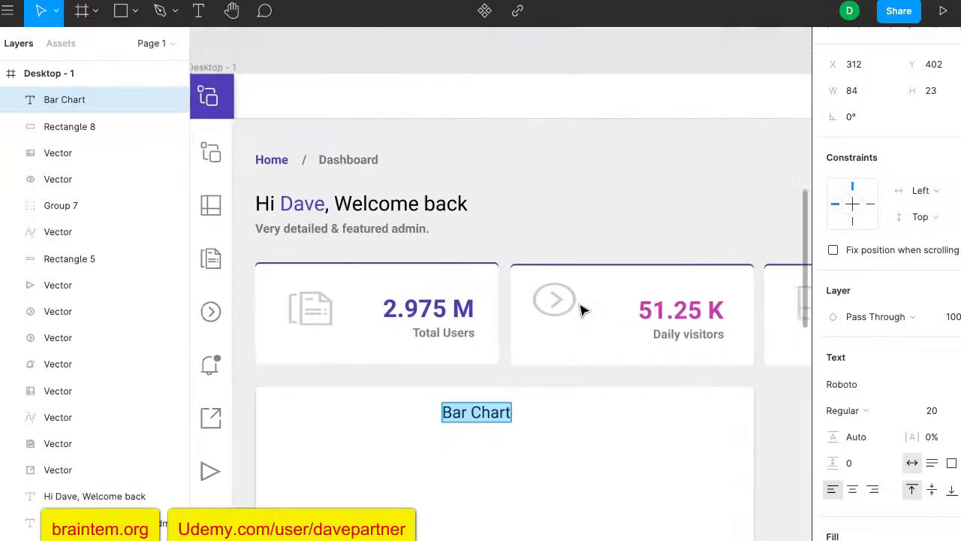
{"action": "scroll", "coordinate": [910, 107], "scroll_direction": "up", "scroll_amount": 2}
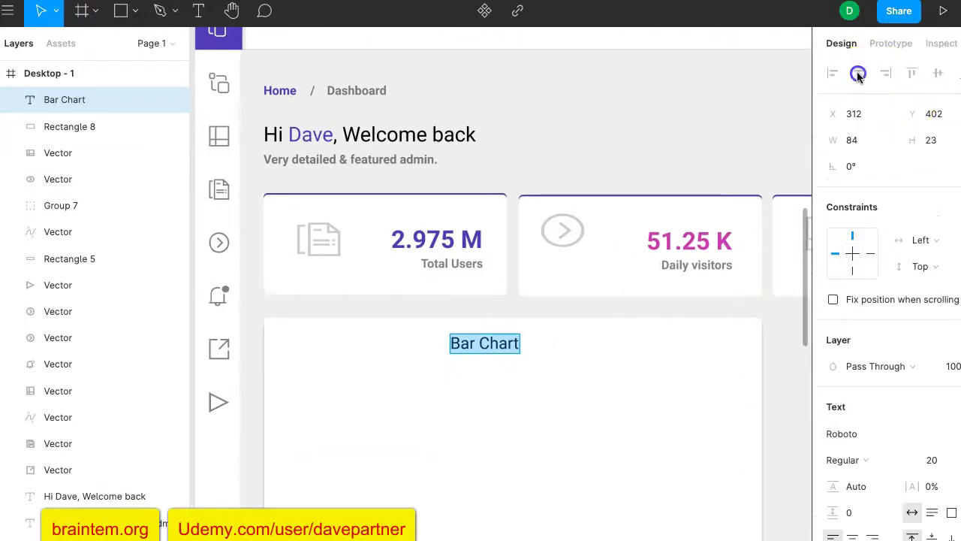
{"action": "left_click", "coordinate": [562, 347]}
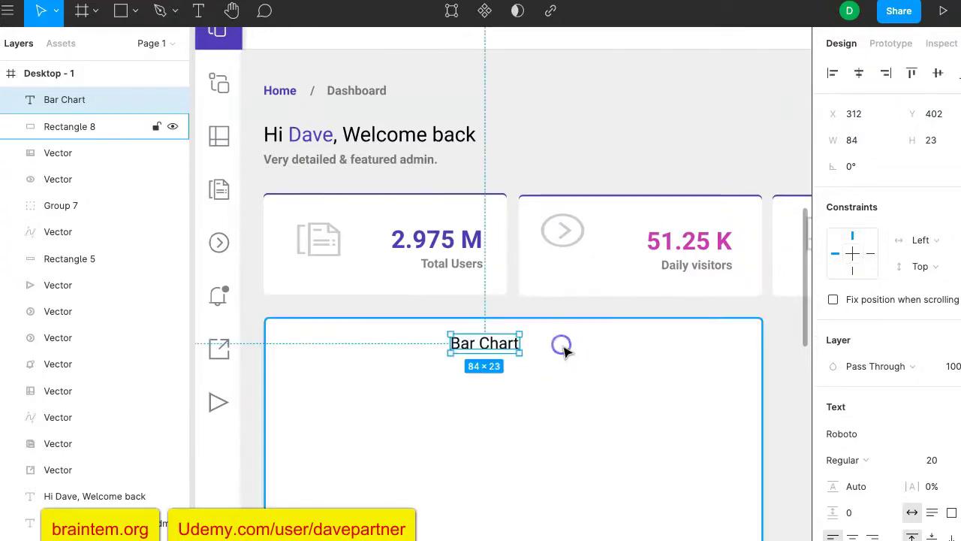
{"action": "left_click", "coordinate": [856, 73]}
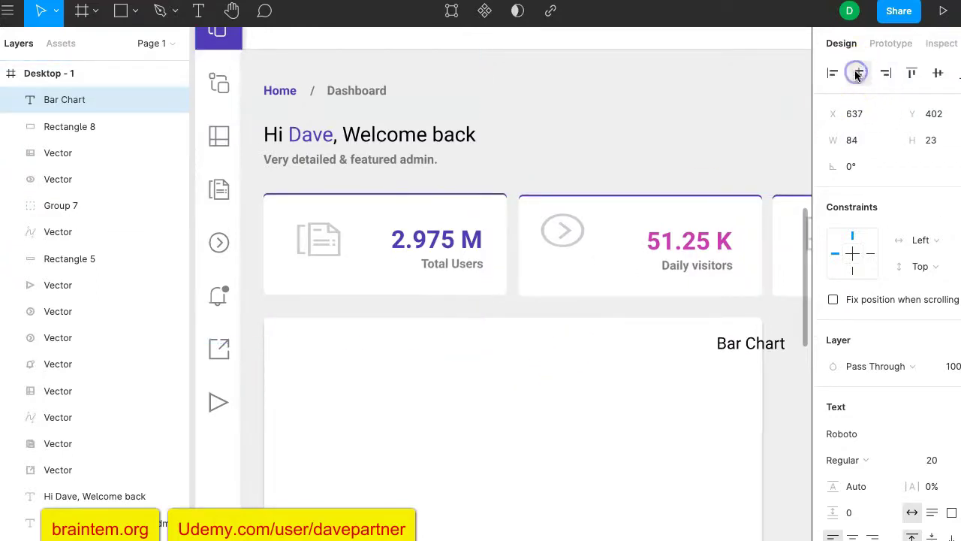
Step: Move the Bar Chart title back into the white panel at about X 320, Y 403 and compare it with the reference
{"action": "left_click", "coordinate": [781, 353]}
{"action": "left_click_drag", "start_coordinate": [778, 349], "coordinate": [518, 348]}
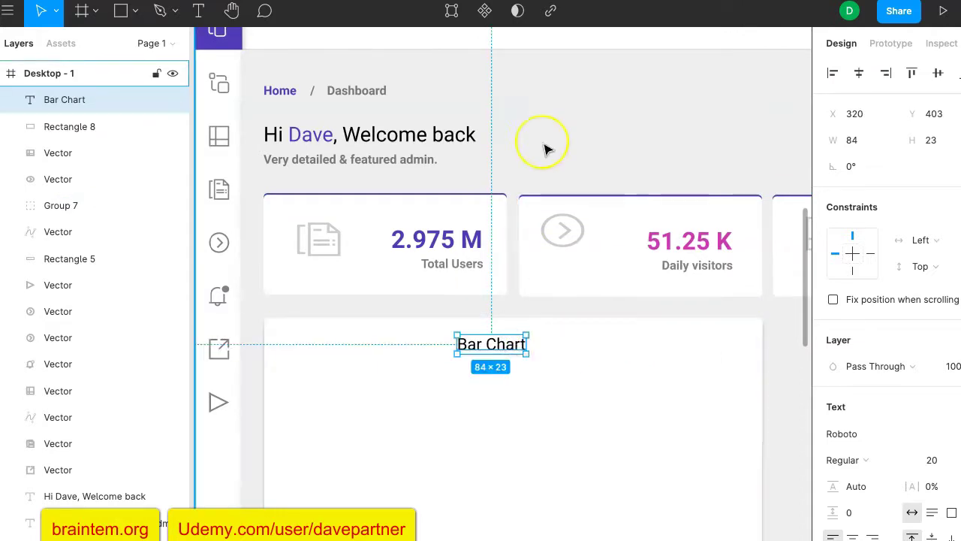
{"action": "scroll", "coordinate": [547, 146], "scroll_direction": "up", "scroll_amount": 8}
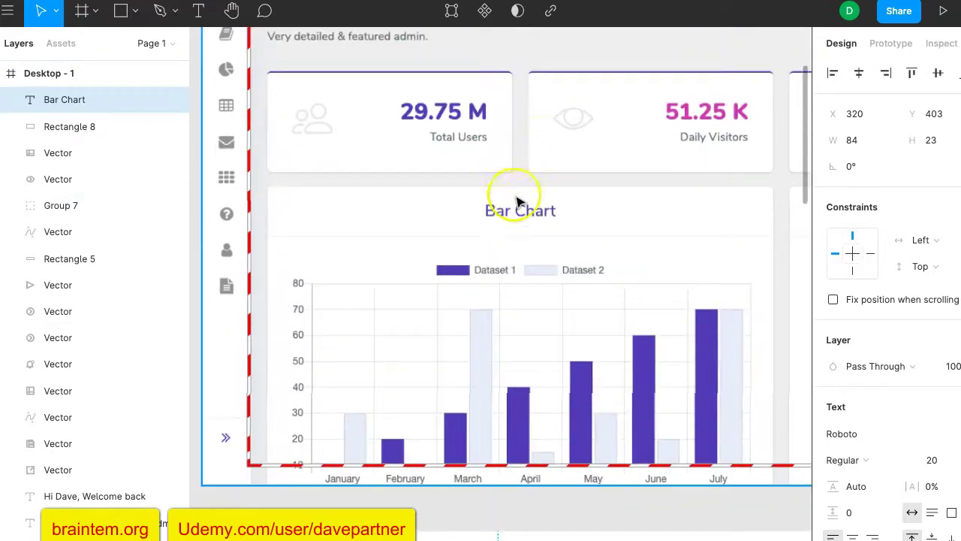
{"action": "scroll", "coordinate": [529, 218], "scroll_direction": "down", "scroll_amount": 8}
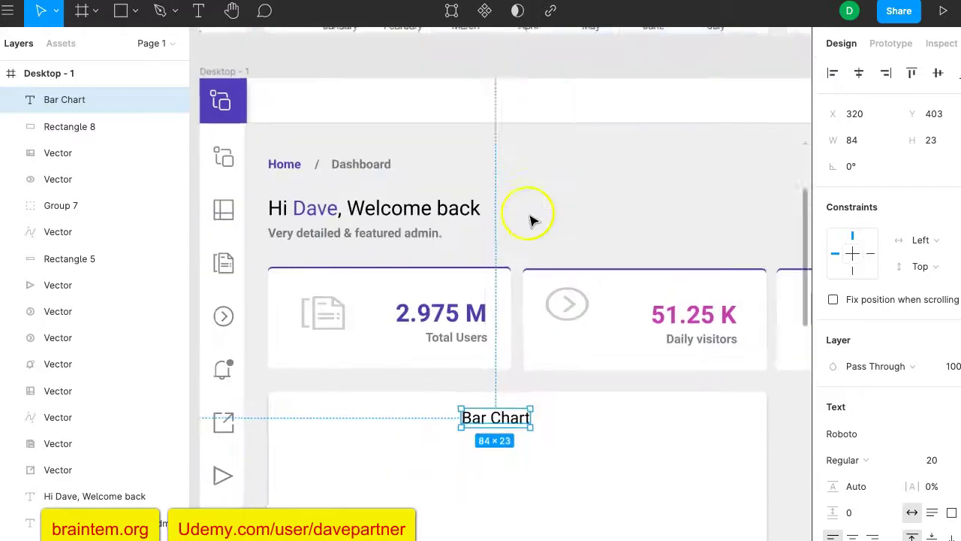
Step: Apply Use as Mask to the Bar Chart title and shift it right to about X 344, Y 403
{"action": "right_click", "coordinate": [518, 334]}
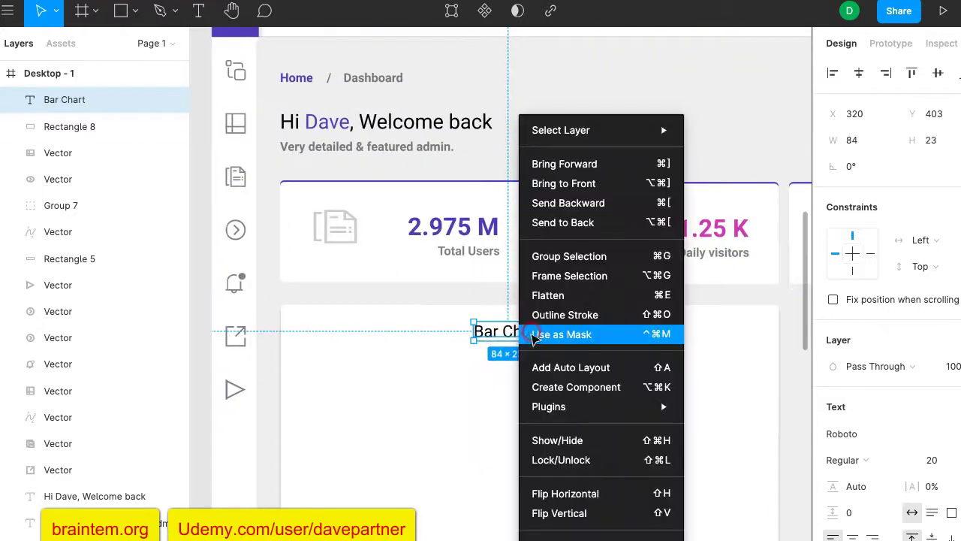
{"action": "left_click", "coordinate": [533, 338]}
{"action": "left_click_drag", "start_coordinate": [501, 327], "coordinate": [528, 331]}
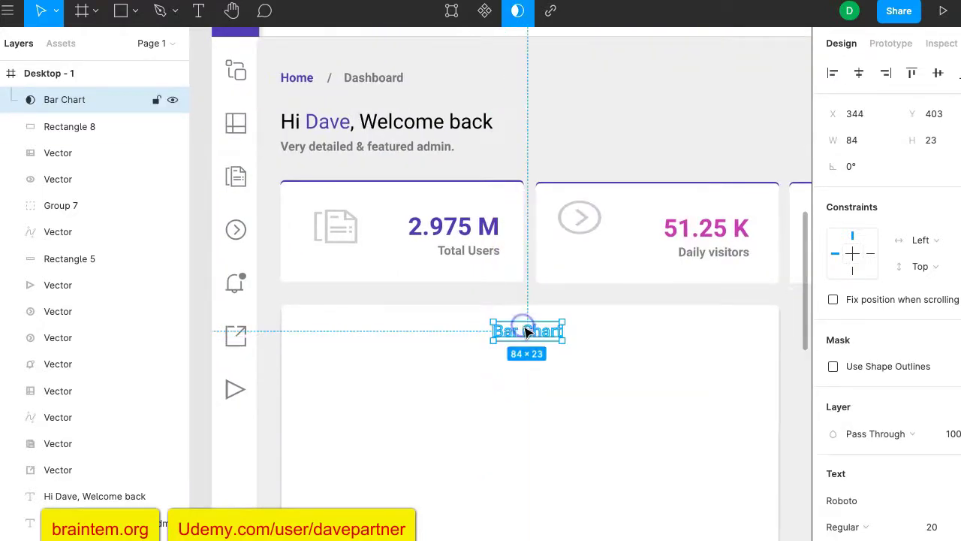
Step: Undo the mask and the last shift of the Bar Chart title
{"action": "left_click", "coordinate": [590, 334]}
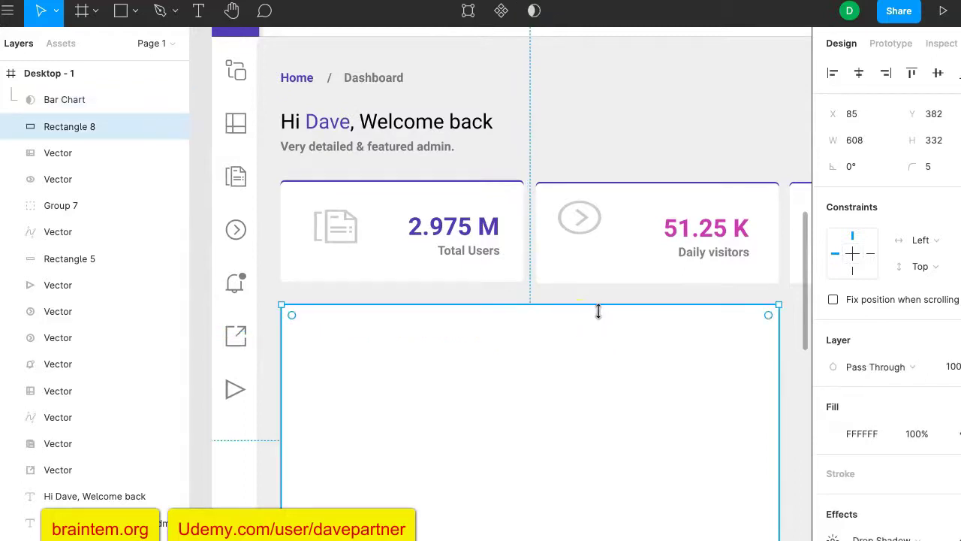
{"action": "key", "text": "ctrl+z"}
{"action": "key", "text": "ctrl+z"}
{"action": "key", "text": "ctrl+z"}
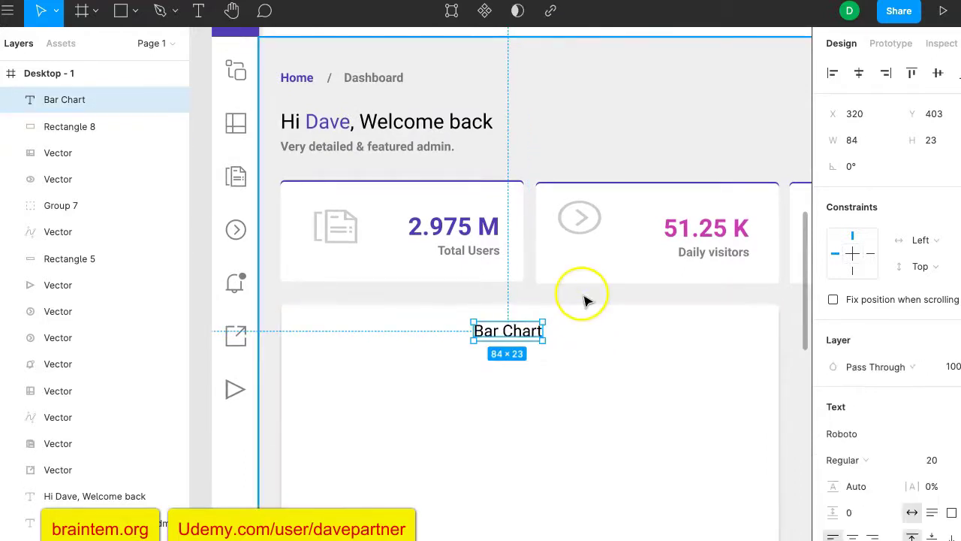
Step: Move the Bar Chart title right to about X 347, Y 403 and compare its position with the reference
{"action": "left_click_drag", "start_coordinate": [525, 331], "coordinate": [543, 332]}
{"action": "scroll", "coordinate": [552, 198], "scroll_direction": "up", "scroll_amount": 5}
{"action": "scroll", "coordinate": [549, 181], "scroll_direction": "up", "scroll_amount": 3}
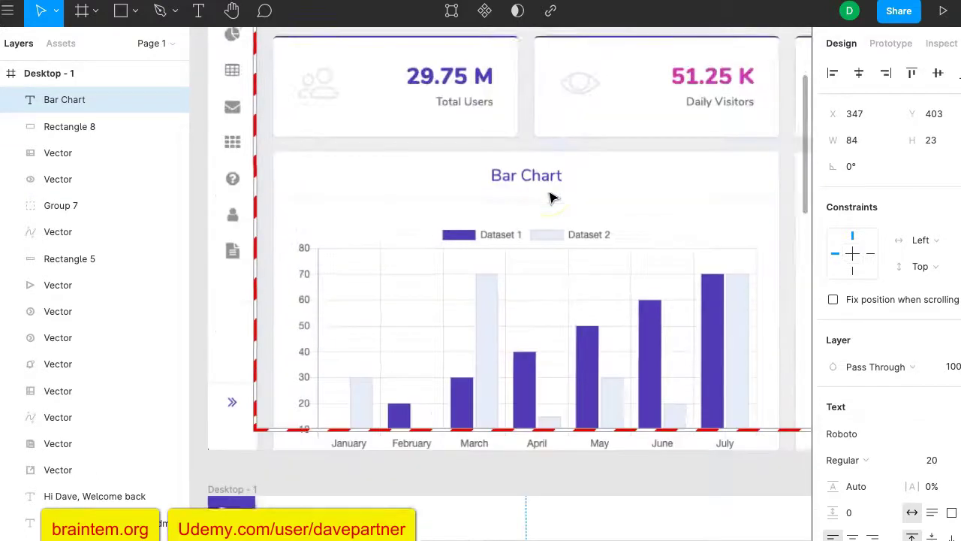
{"action": "scroll", "coordinate": [552, 198], "scroll_direction": "down", "scroll_amount": 10}
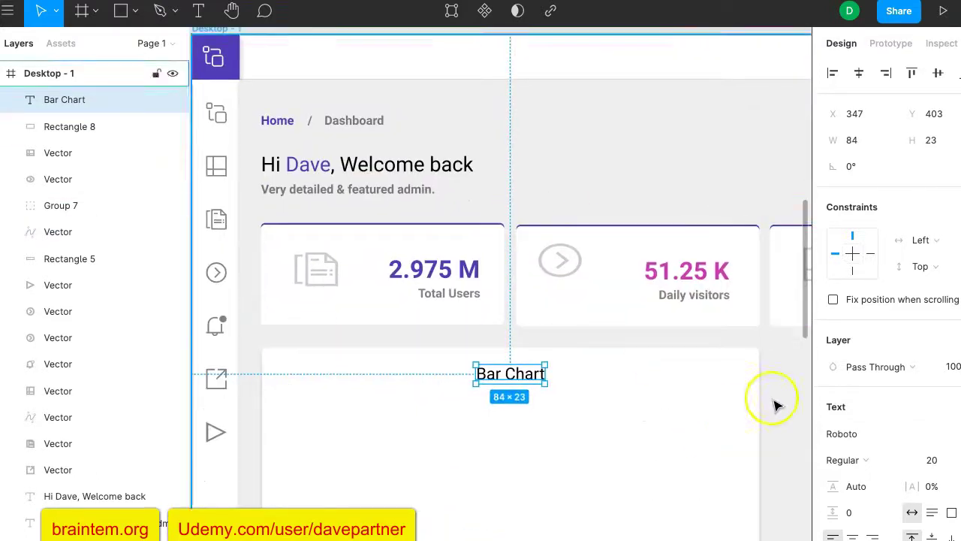
Step: Set the Bar Chart title's fill to the document's purple 4B4BB1 and compare it with the reference
{"action": "scroll", "coordinate": [851, 462], "scroll_direction": "down", "scroll_amount": 4}
{"action": "scroll", "coordinate": [852, 466], "scroll_direction": "down", "scroll_amount": 2}
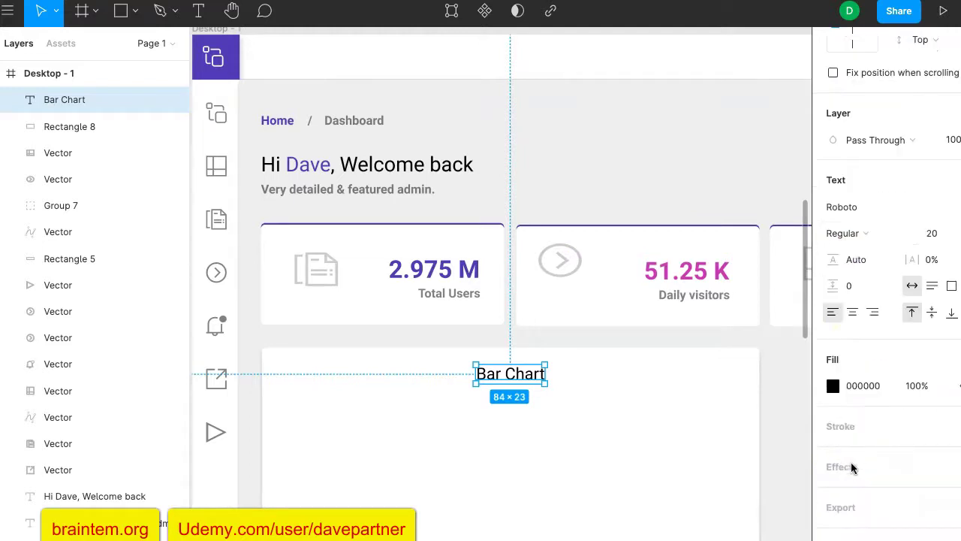
{"action": "left_click", "coordinate": [834, 385]}
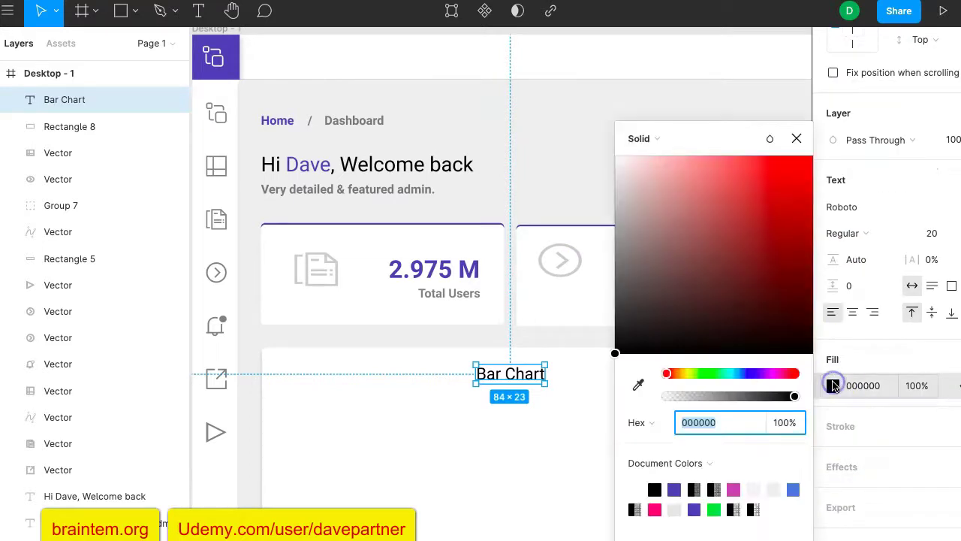
{"action": "left_click", "coordinate": [694, 509]}
{"action": "left_click", "coordinate": [536, 343]}
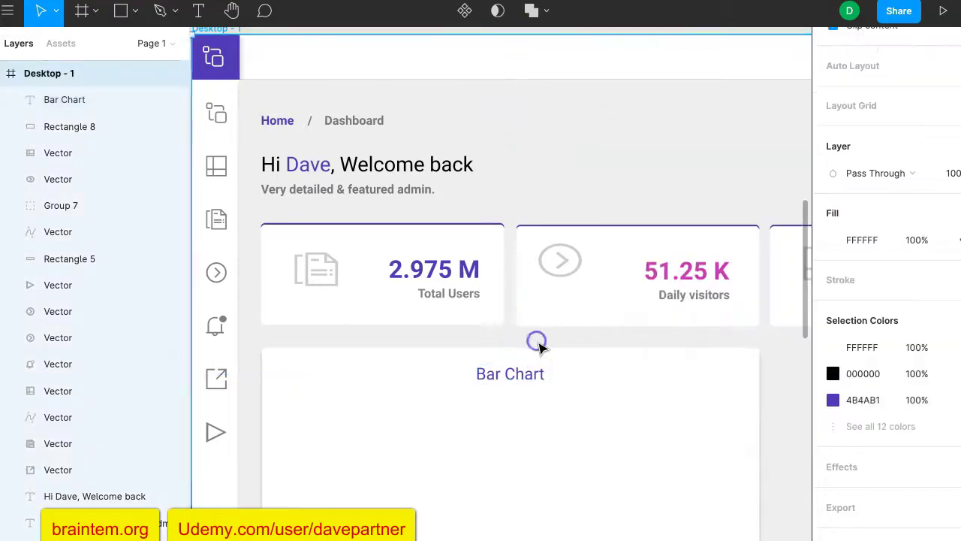
{"action": "scroll", "coordinate": [539, 345], "scroll_direction": "up", "scroll_amount": 10}
{"action": "scroll", "coordinate": [541, 348], "scroll_direction": "down", "scroll_amount": 10}
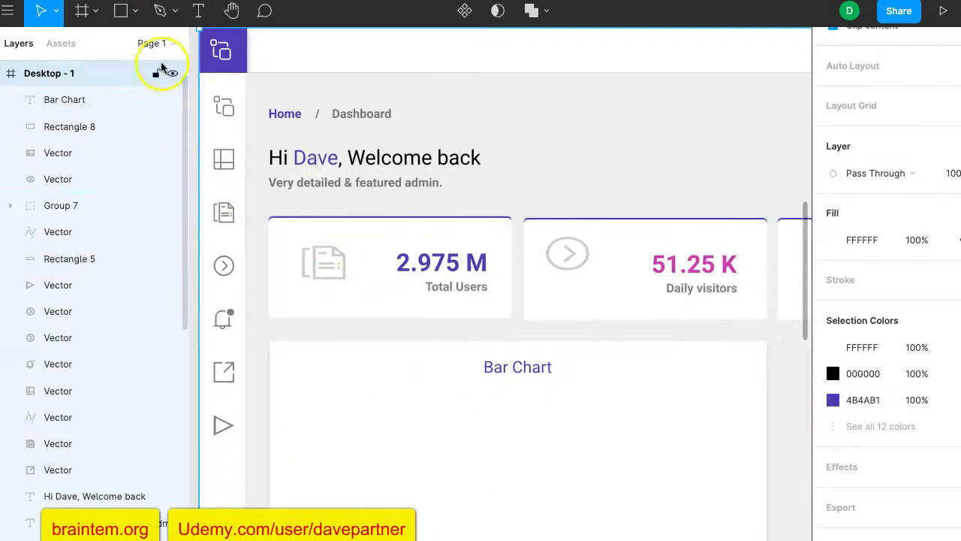
Step: Draw a horizontal line about 607 wide across the white panel under the Bar Chart title, at about X 86, Y 431
{"action": "left_click", "coordinate": [137, 13]}
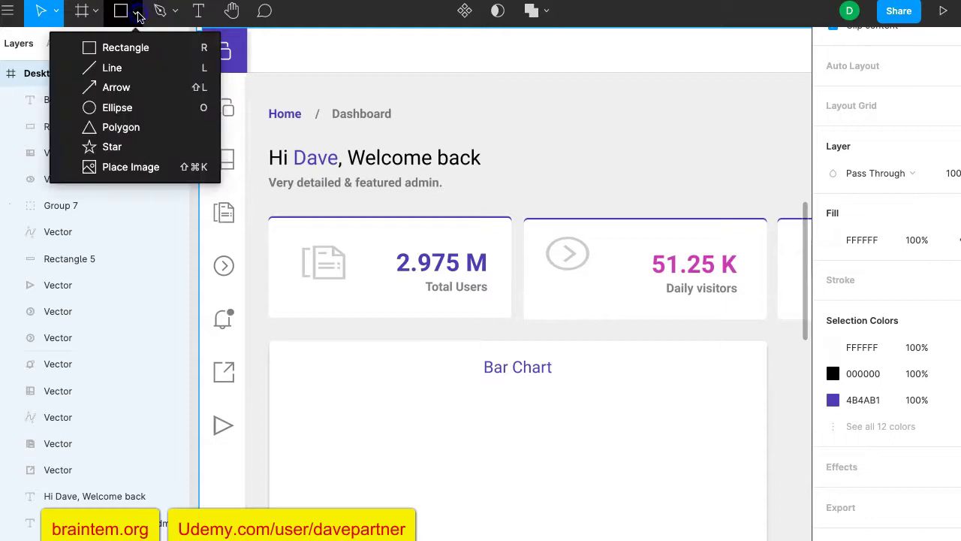
{"action": "left_click", "coordinate": [112, 70]}
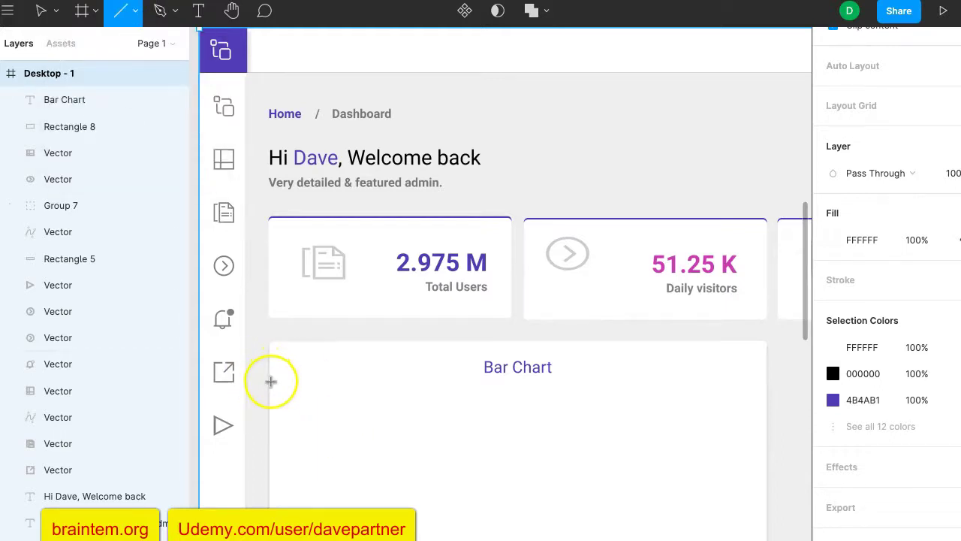
{"action": "left_click_drag", "start_coordinate": [269, 381], "coordinate": [765, 380]}
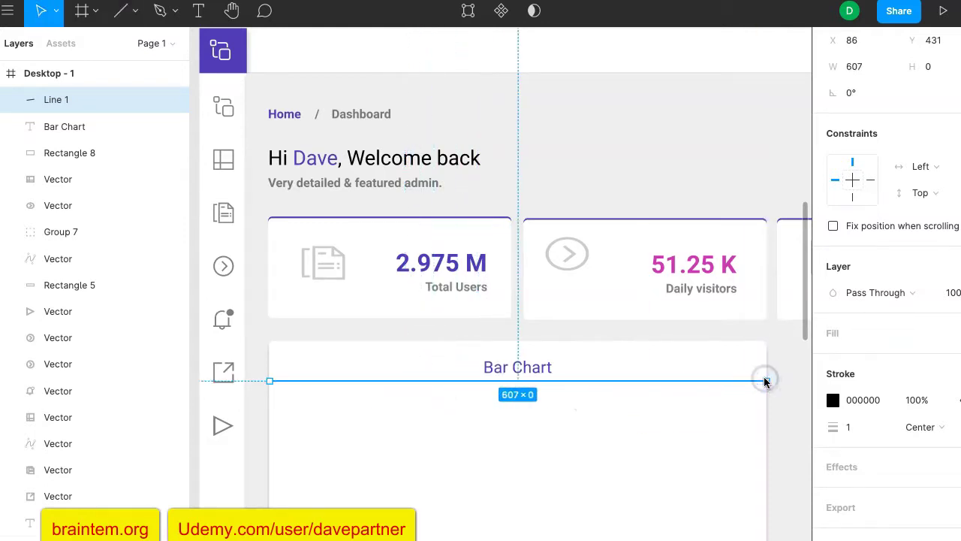
{"action": "scroll", "coordinate": [786, 308], "scroll_direction": "up", "scroll_amount": 10}
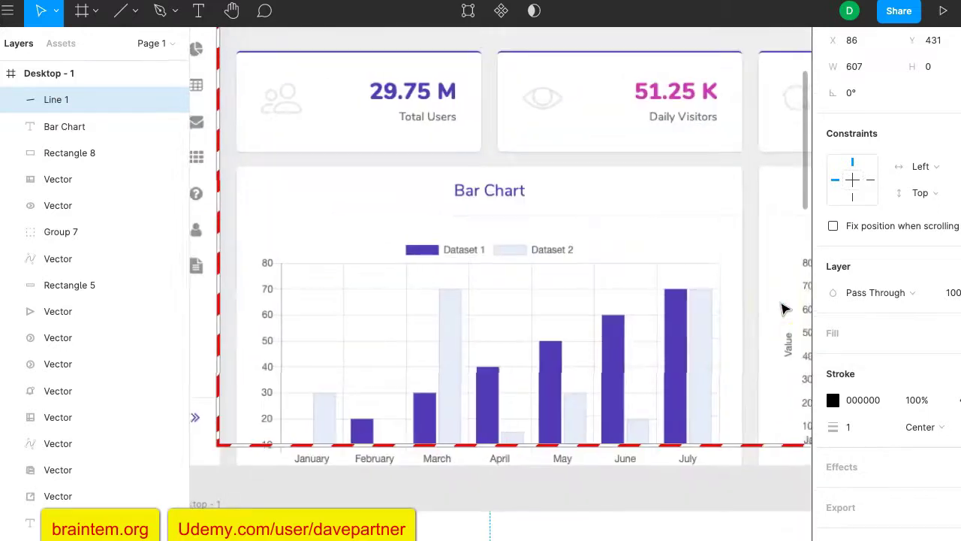
{"action": "scroll", "coordinate": [786, 308], "scroll_direction": "down", "scroll_amount": 10}
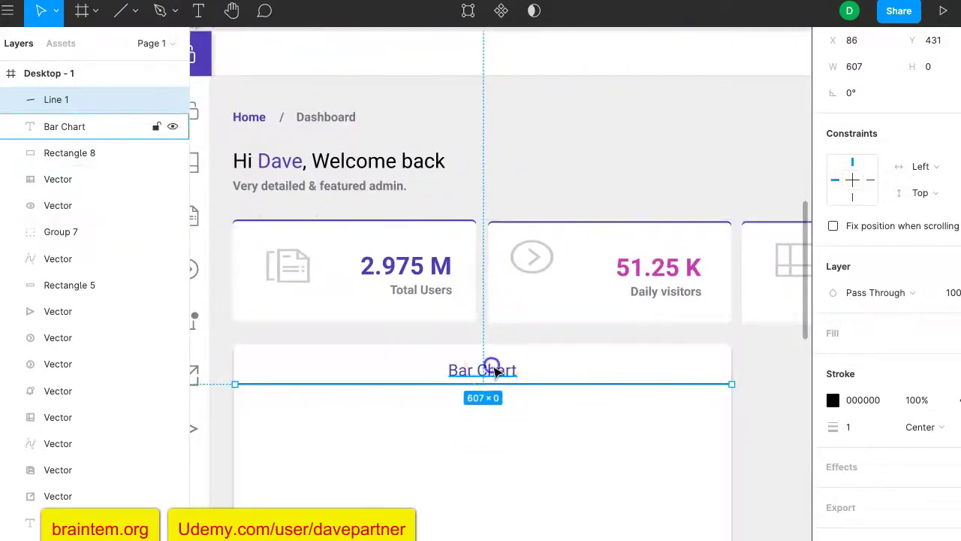
Step: Nudge the Bar Chart title up to Y 397, between the panel's upper edge and the divider line
{"action": "left_click", "coordinate": [493, 370]}
{"action": "key", "text": "Up"}
{"action": "key", "text": "Up"}
{"action": "key", "text": "Up"}
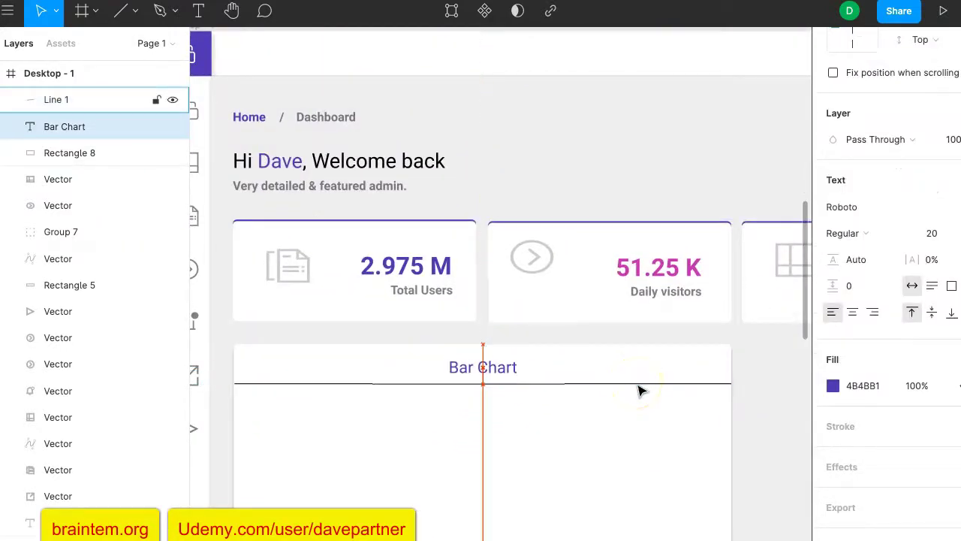
{"action": "scroll", "coordinate": [640, 391], "scroll_direction": "down", "scroll_amount": 5}
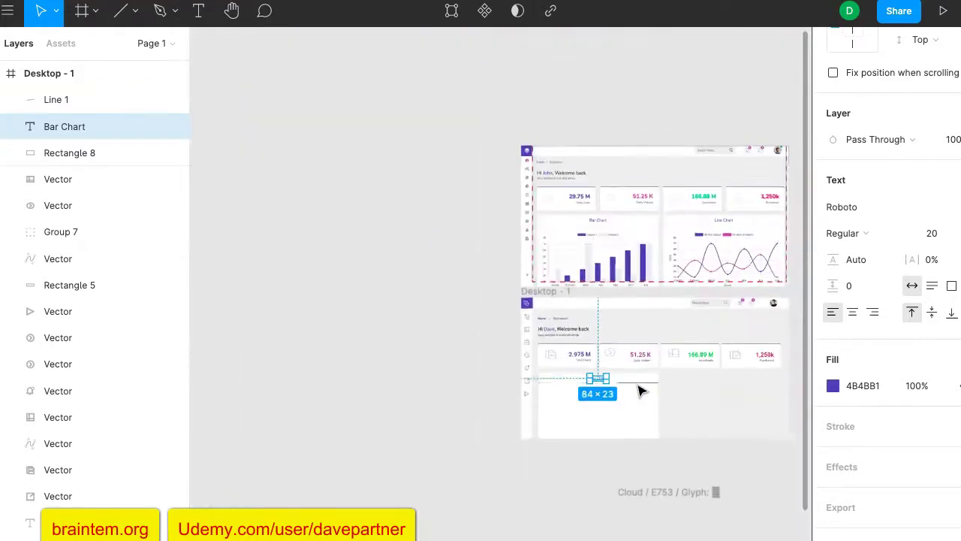
{"action": "scroll", "coordinate": [639, 390], "scroll_direction": "up", "scroll_amount": 8}
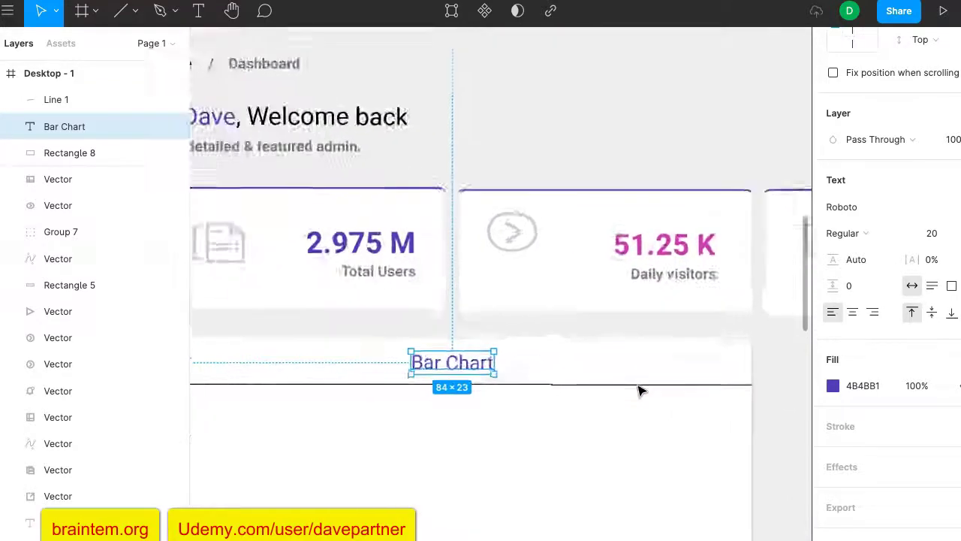
Step: Set the divider line's stroke opacity to 50% and compare the panel with the reference
{"action": "left_click", "coordinate": [636, 386]}
{"action": "scroll", "coordinate": [573, 418], "scroll_direction": "left", "scroll_amount": 5}
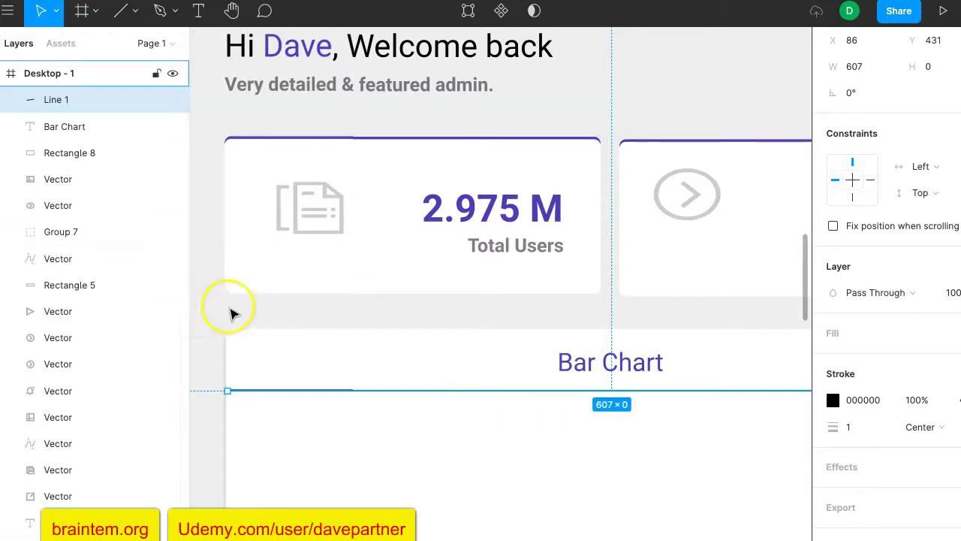
{"action": "left_click", "coordinate": [918, 400]}
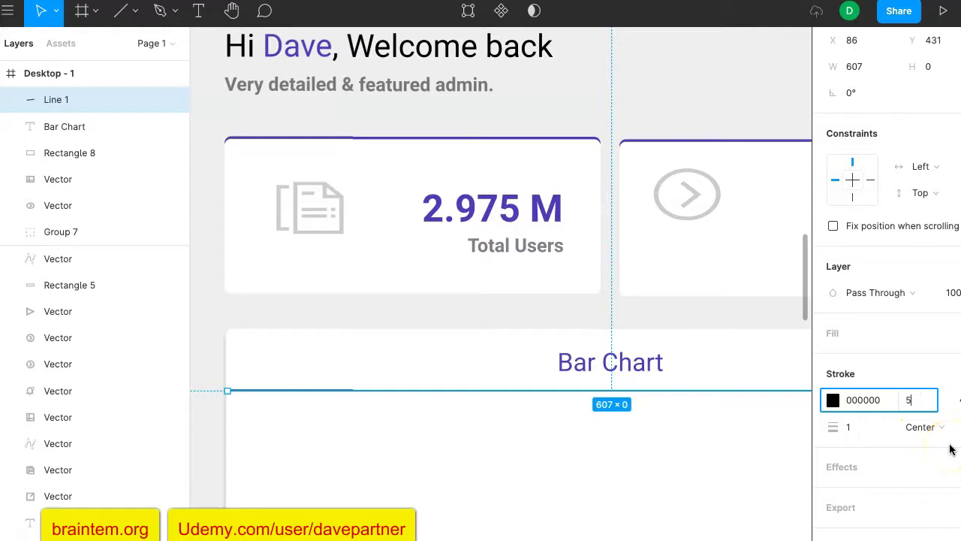
{"action": "key", "text": "Return"}
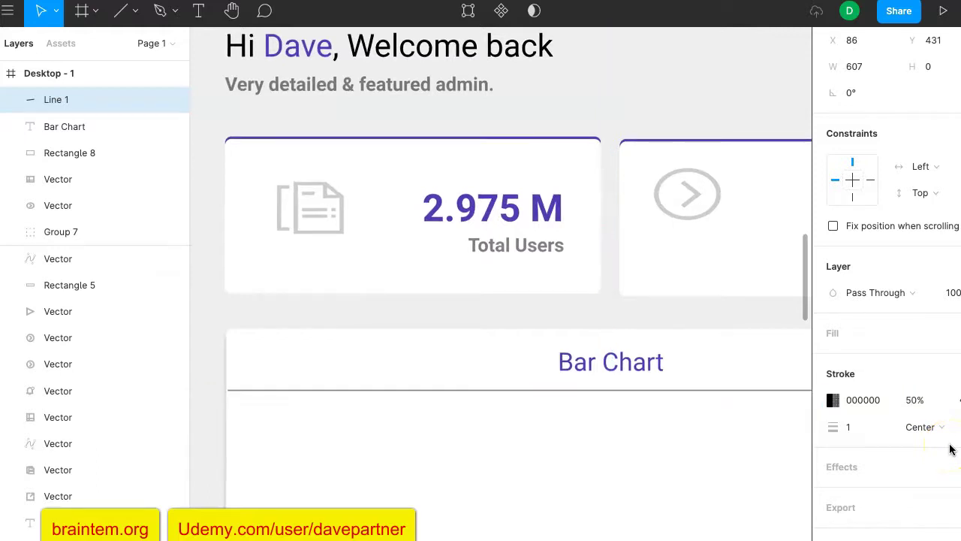
{"action": "left_click", "coordinate": [752, 320]}
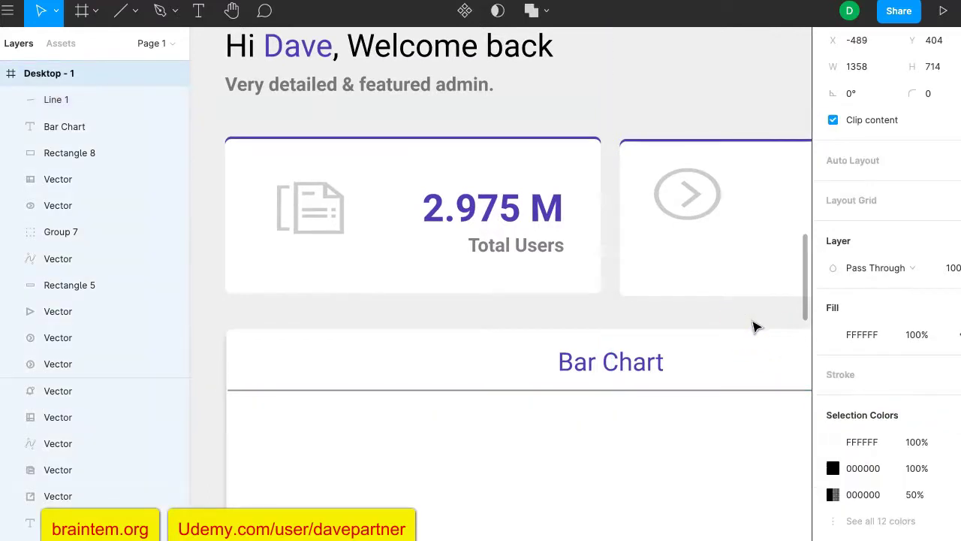
{"action": "key", "text": "shift+2"}
{"action": "scroll", "coordinate": [758, 338], "scroll_direction": "down", "scroll_amount": 5}
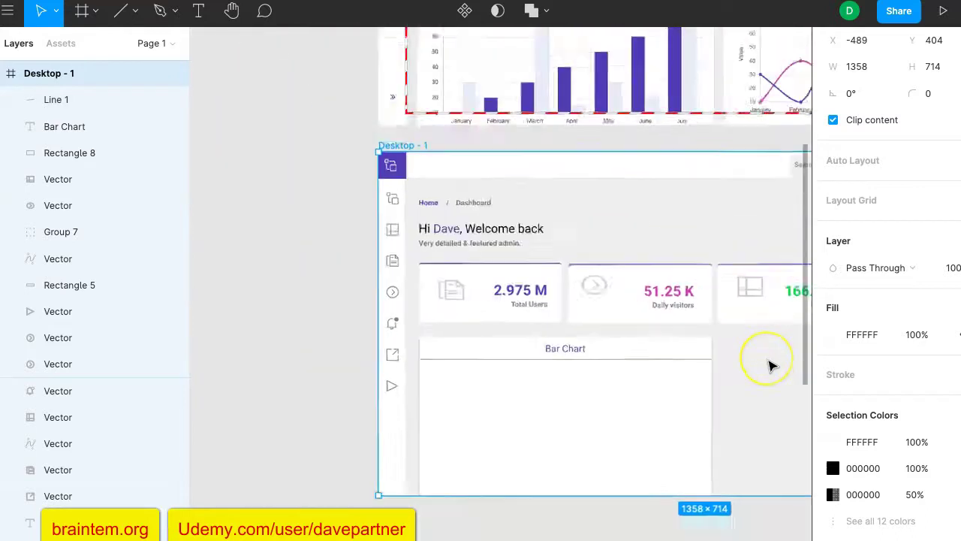
{"action": "scroll", "coordinate": [768, 365], "scroll_direction": "up", "scroll_amount": 4}
{"action": "scroll", "coordinate": [770, 365], "scroll_direction": "down", "scroll_amount": 2}
{"action": "left_click", "coordinate": [762, 371]}
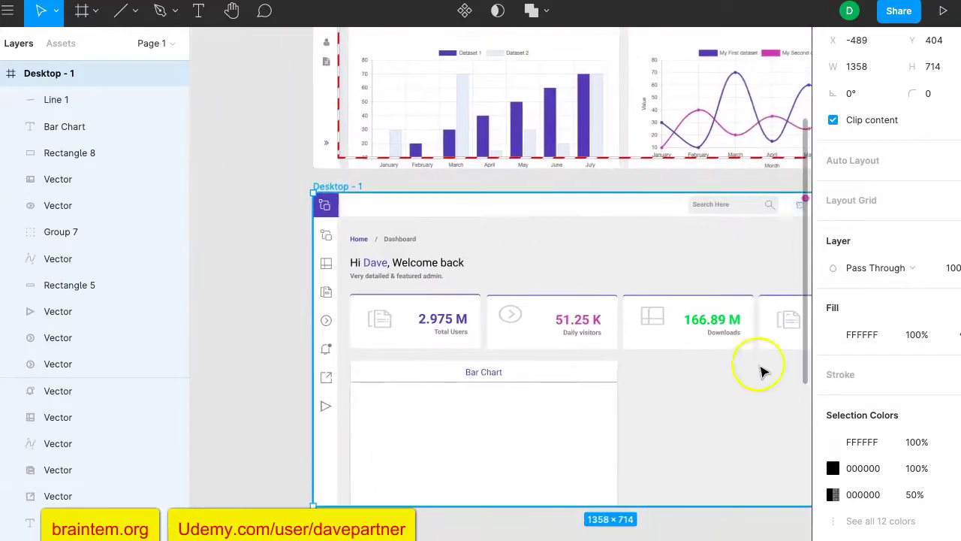
Step: Set the stroke opacity of the line below the Bar Chart title to 30% and review it against the reference
{"action": "scroll", "coordinate": [699, 382], "scroll_direction": "up", "scroll_amount": 5}
{"action": "scroll", "coordinate": [699, 379], "scroll_direction": "left", "scroll_amount": 3}
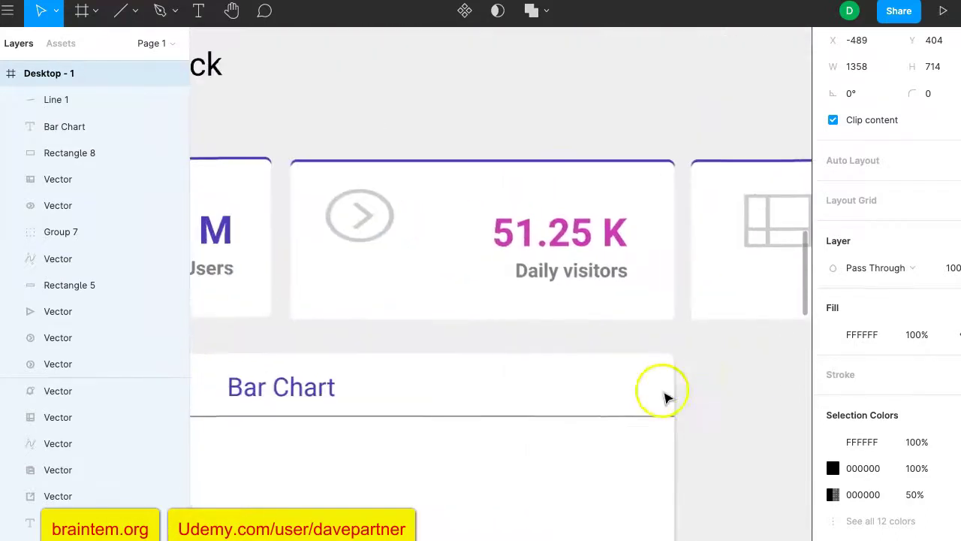
{"action": "left_click", "coordinate": [596, 418]}
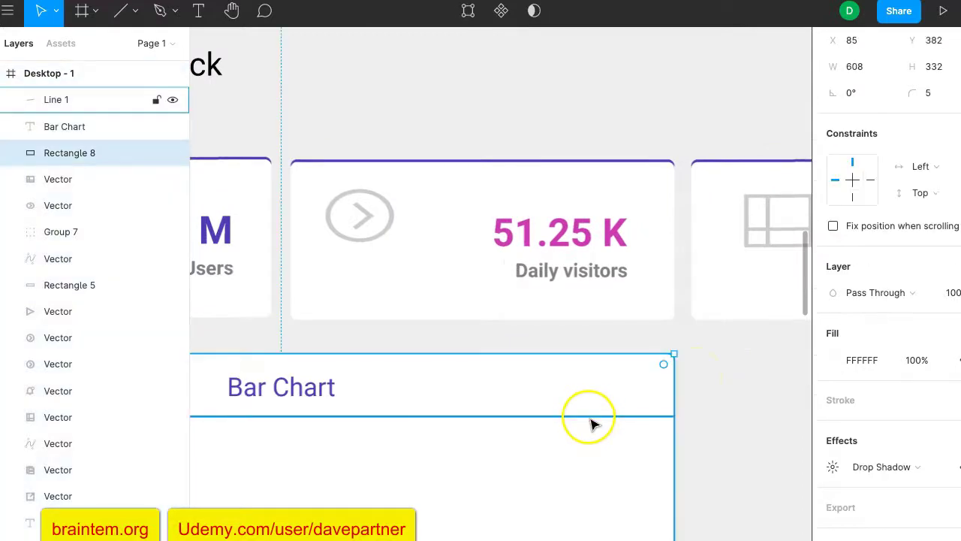
{"action": "left_click", "coordinate": [590, 422]}
{"action": "left_click", "coordinate": [915, 403]}
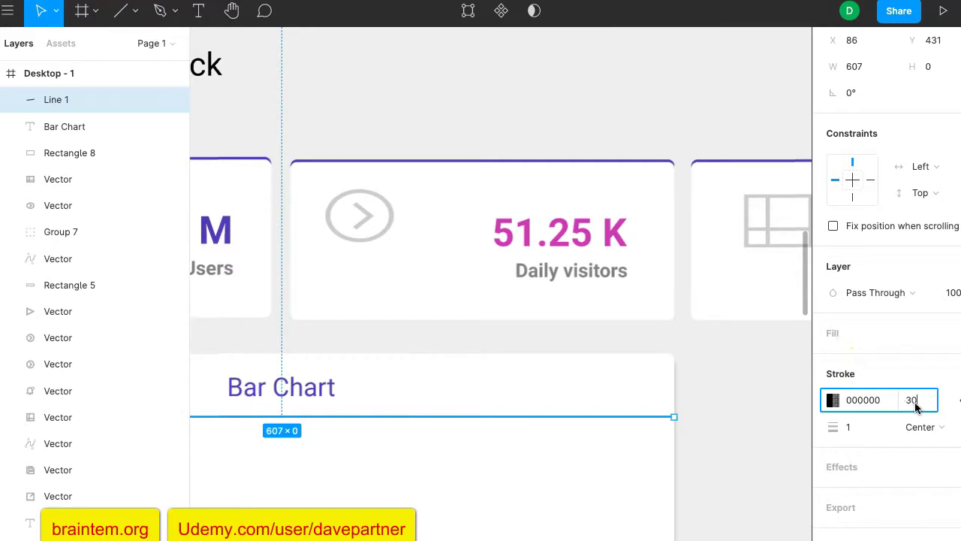
{"action": "key", "text": "Return"}
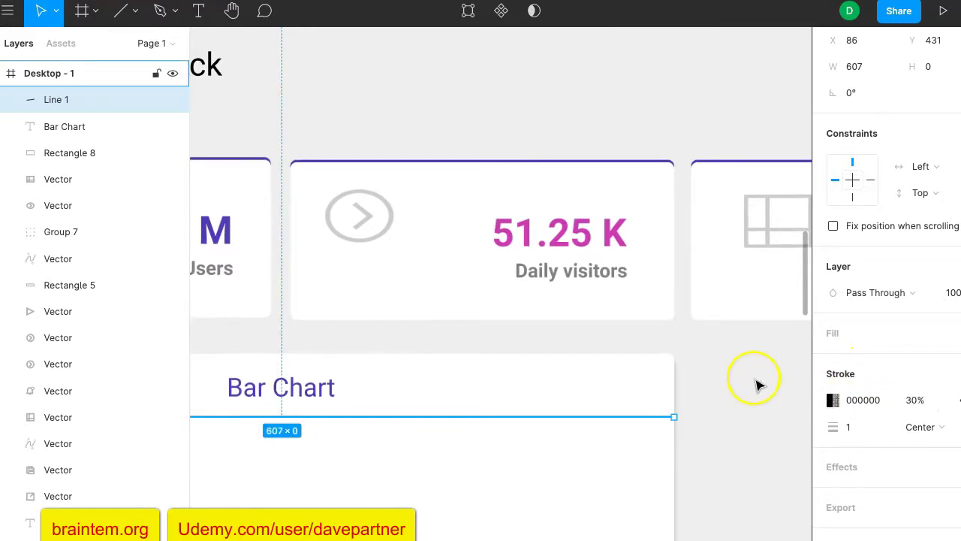
{"action": "key", "text": "Escape"}
{"action": "scroll", "coordinate": [758, 387], "scroll_direction": "down", "scroll_amount": 5}
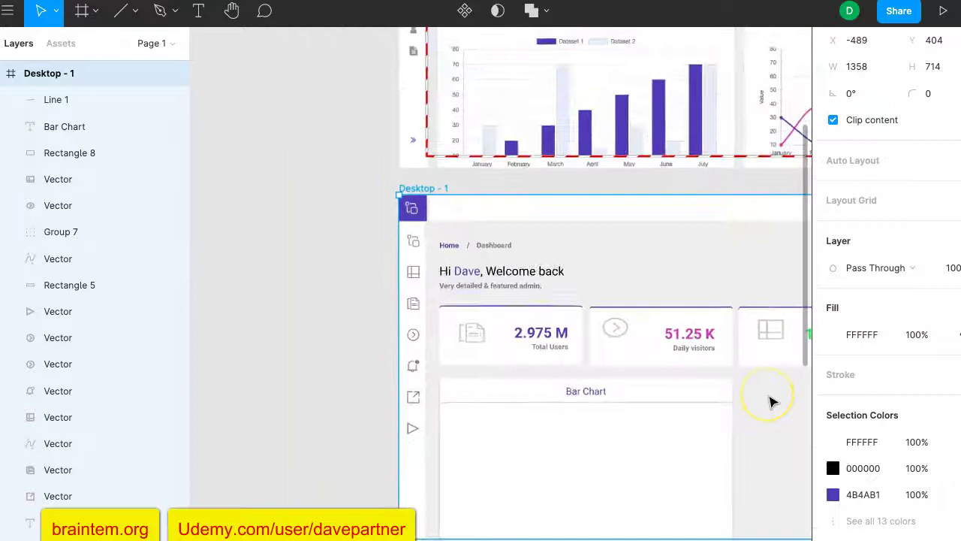
{"action": "scroll", "coordinate": [773, 402], "scroll_direction": "down", "scroll_amount": 2}
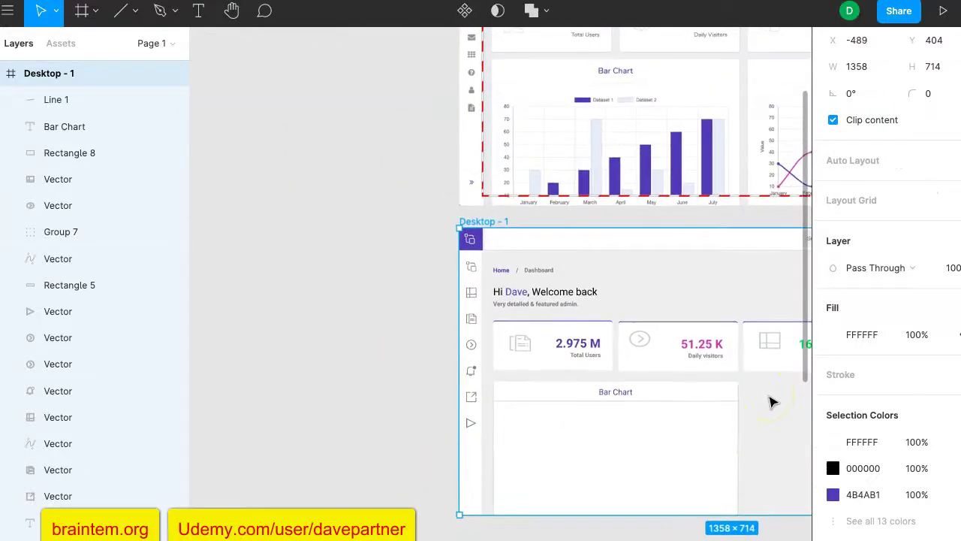
Step: Set the divider line's stroke opacity to 20% and check the panel beside the reference
{"action": "scroll", "coordinate": [774, 401], "scroll_direction": "up", "scroll_amount": 5}
{"action": "scroll", "coordinate": [774, 402], "scroll_direction": "up", "scroll_amount": 2}
{"action": "left_click", "coordinate": [670, 418]}
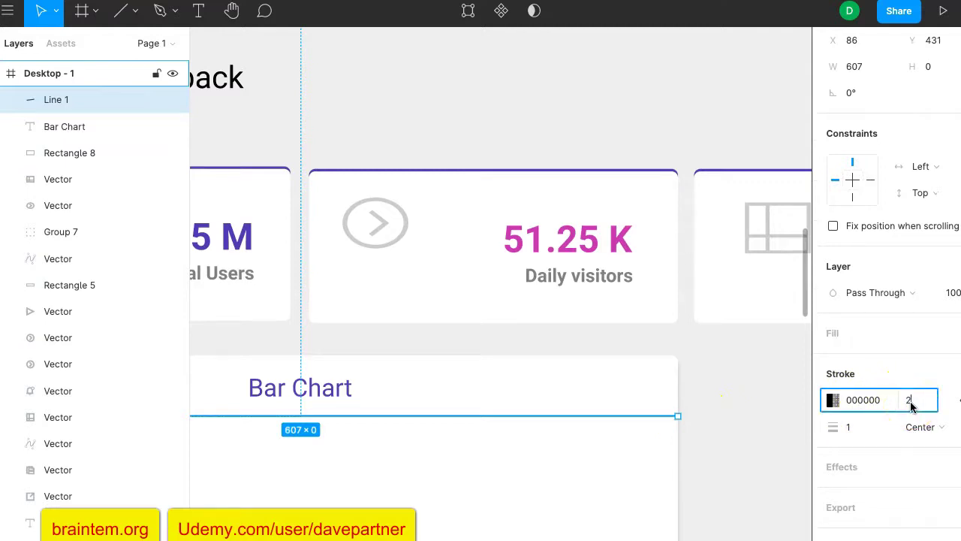
{"action": "key", "text": "Return"}
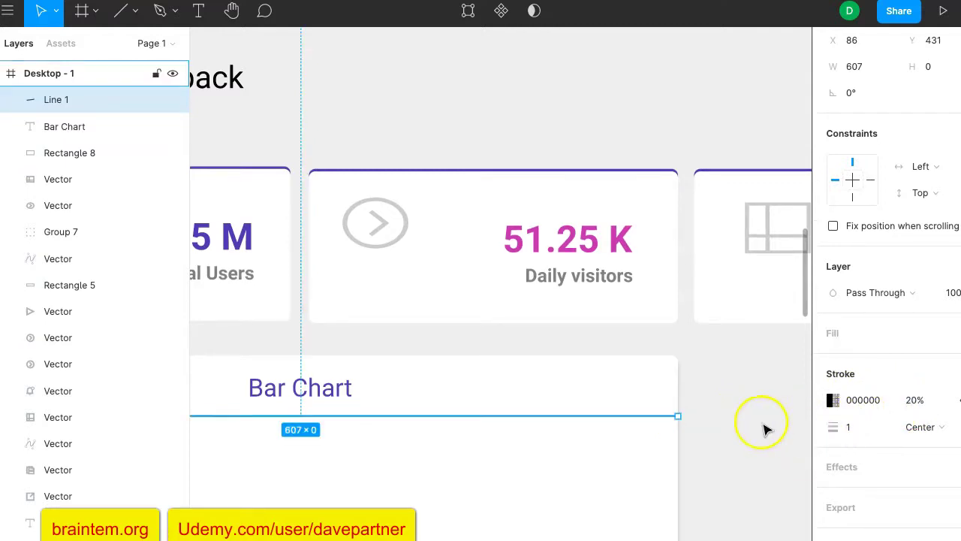
{"action": "left_click", "coordinate": [761, 422]}
{"action": "scroll", "coordinate": [777, 453], "scroll_direction": "down", "scroll_amount": 4}
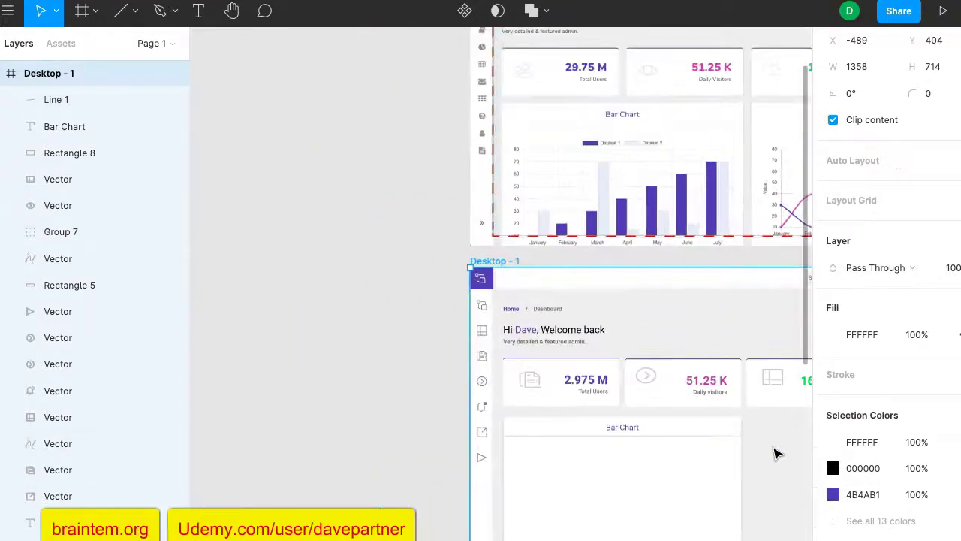
{"action": "scroll", "coordinate": [777, 453], "scroll_direction": "right", "scroll_amount": 2}
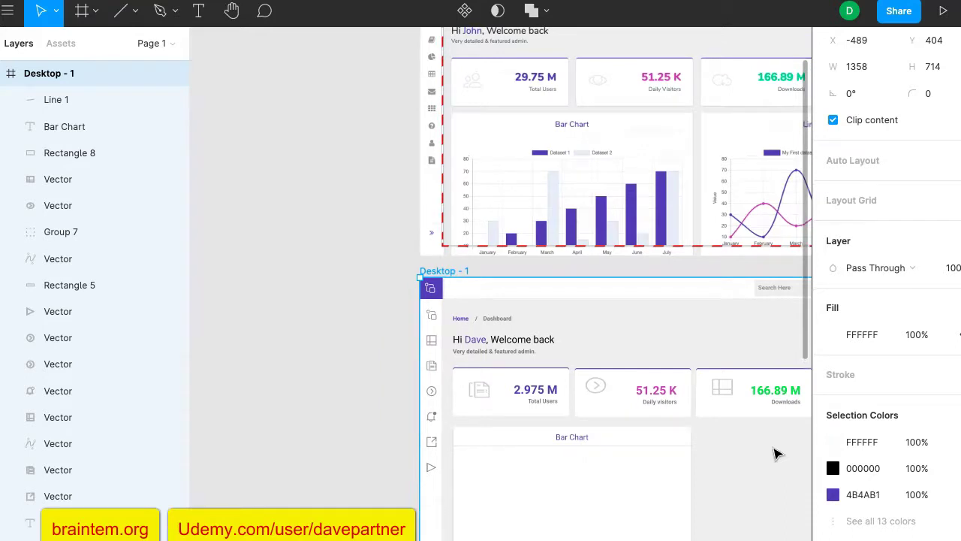
Step: Select the Bar Chart title and compare its placement with the title and chart in the reference
{"action": "scroll", "coordinate": [576, 444], "scroll_direction": "up", "scroll_amount": 5}
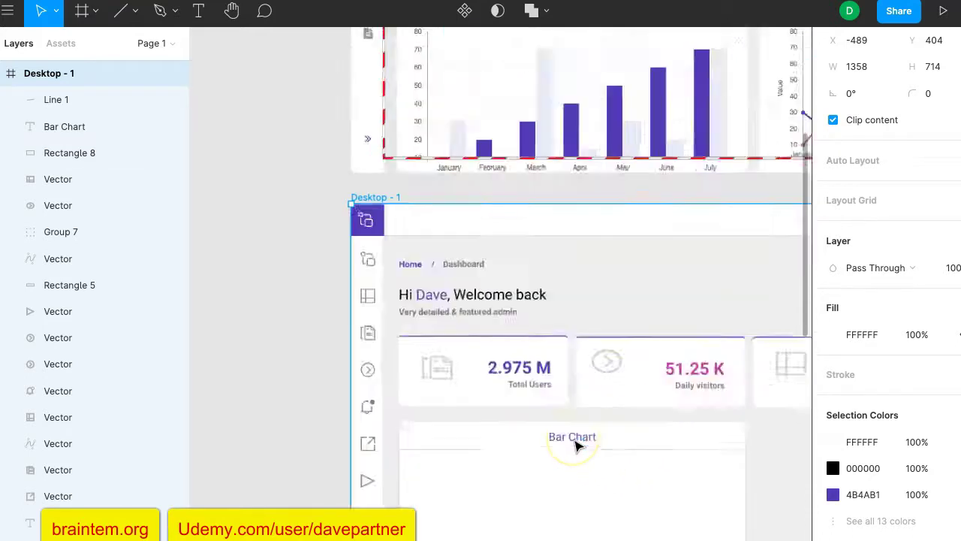
{"action": "left_click", "coordinate": [576, 444]}
{"action": "scroll", "coordinate": [638, 195], "scroll_direction": "up", "scroll_amount": 5}
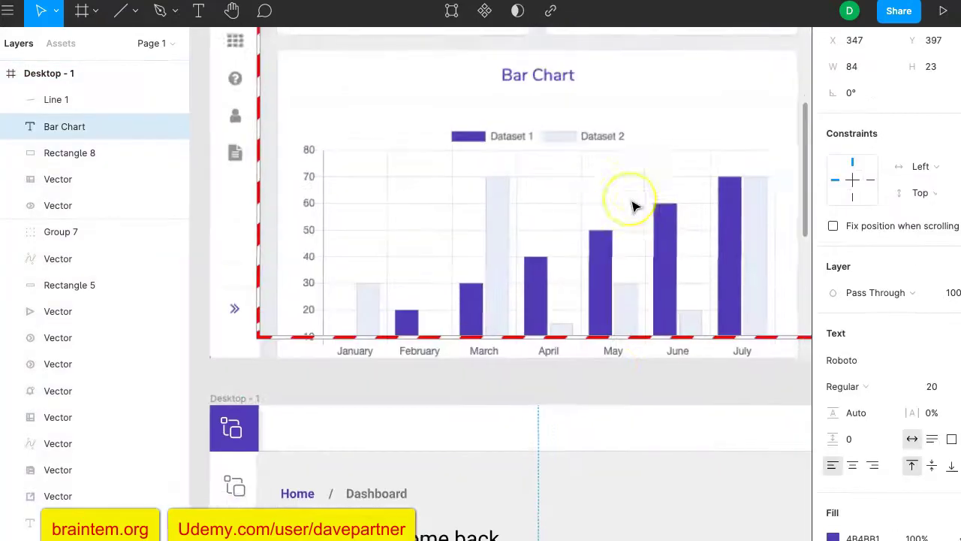
{"action": "scroll", "coordinate": [632, 206], "scroll_direction": "down", "scroll_amount": 5}
{"action": "scroll", "coordinate": [633, 207], "scroll_direction": "left", "scroll_amount": 2}
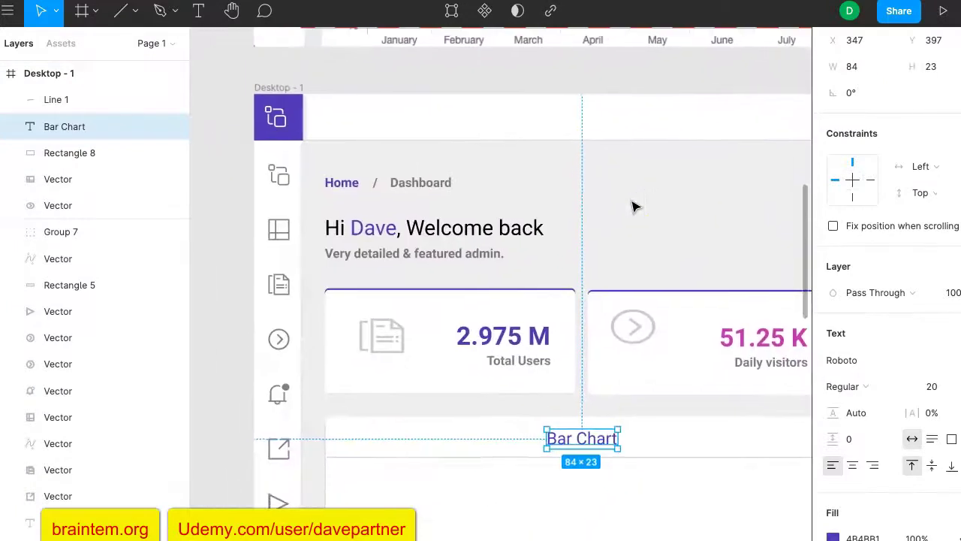
Step: Make the Bar Chart title bold and compare the panel with the bar chart in the reference
{"action": "key", "text": "ctrl+b"}
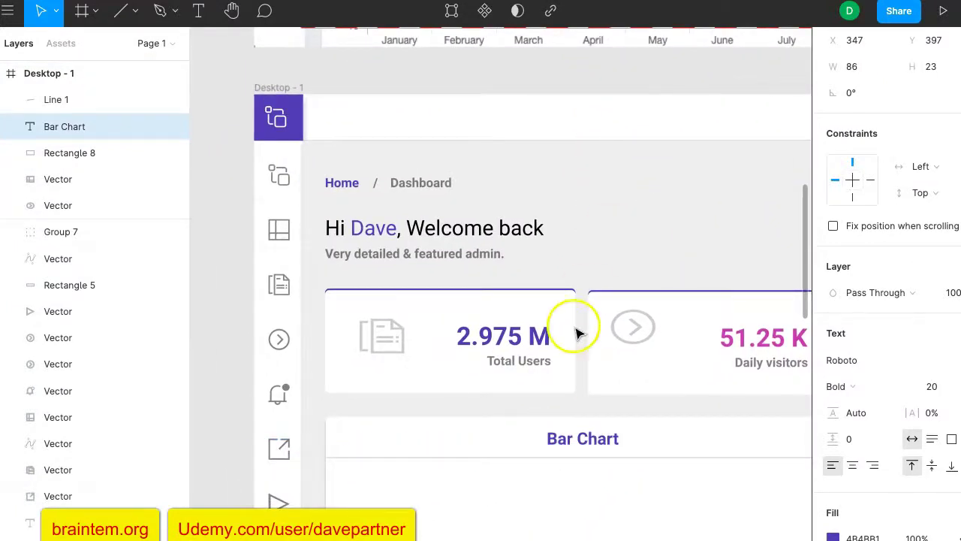
{"action": "scroll", "coordinate": [650, 443], "scroll_direction": "down", "scroll_amount": 5}
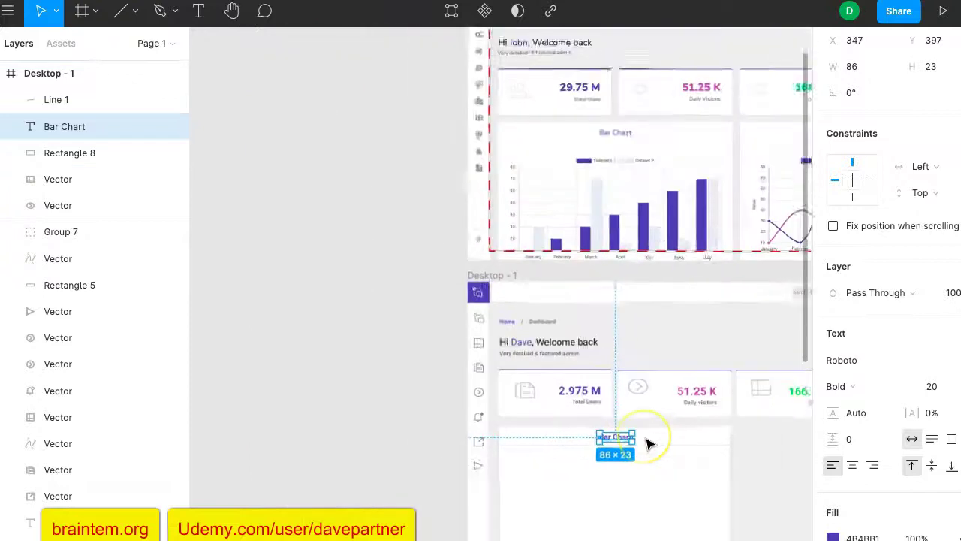
{"action": "scroll", "coordinate": [650, 443], "scroll_direction": "up", "scroll_amount": 4}
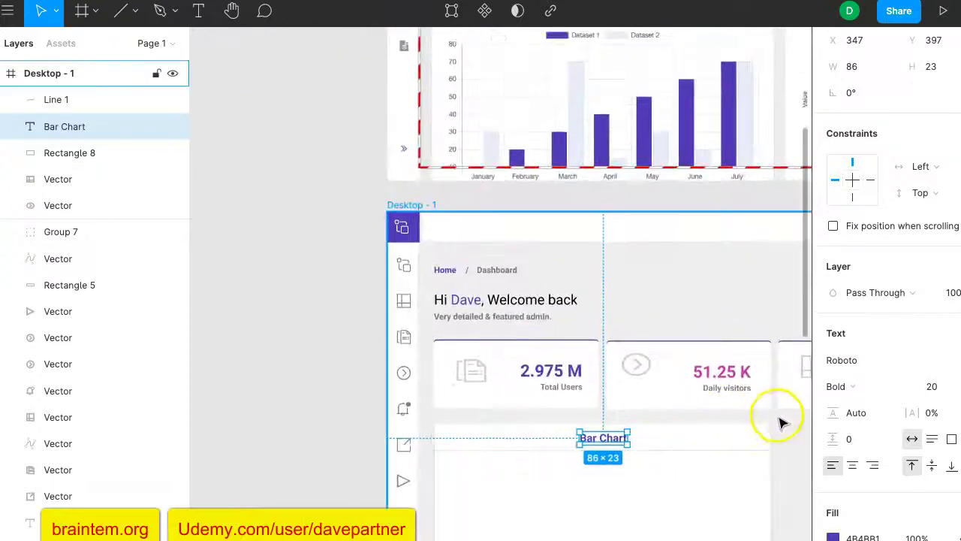
{"action": "key", "text": "Escape"}
{"action": "scroll", "coordinate": [622, 272], "scroll_direction": "up", "scroll_amount": 5}
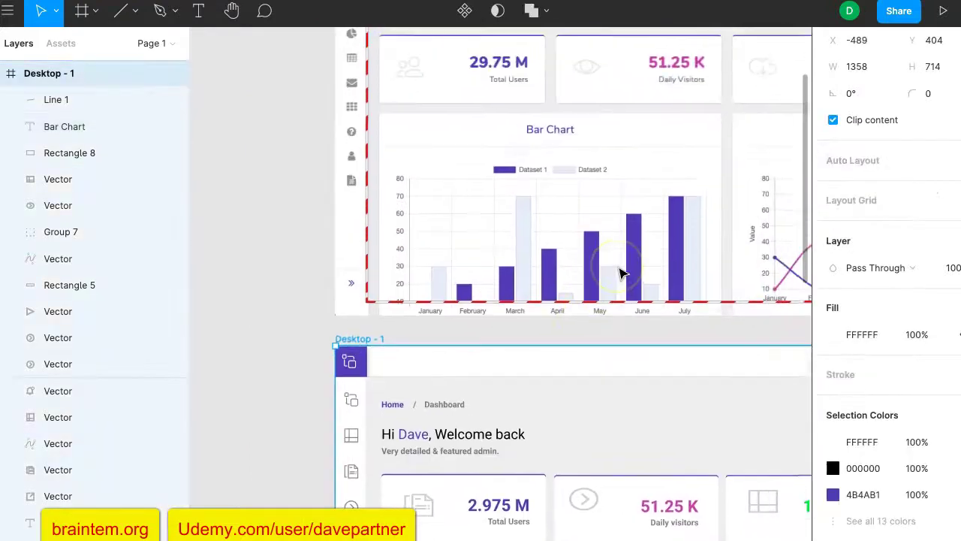
{"action": "scroll", "coordinate": [622, 272], "scroll_direction": "up", "scroll_amount": 3}
{"action": "scroll", "coordinate": [622, 272], "scroll_direction": "up", "scroll_amount": 2}
{"action": "scroll", "coordinate": [622, 273], "scroll_direction": "up", "scroll_amount": 3}
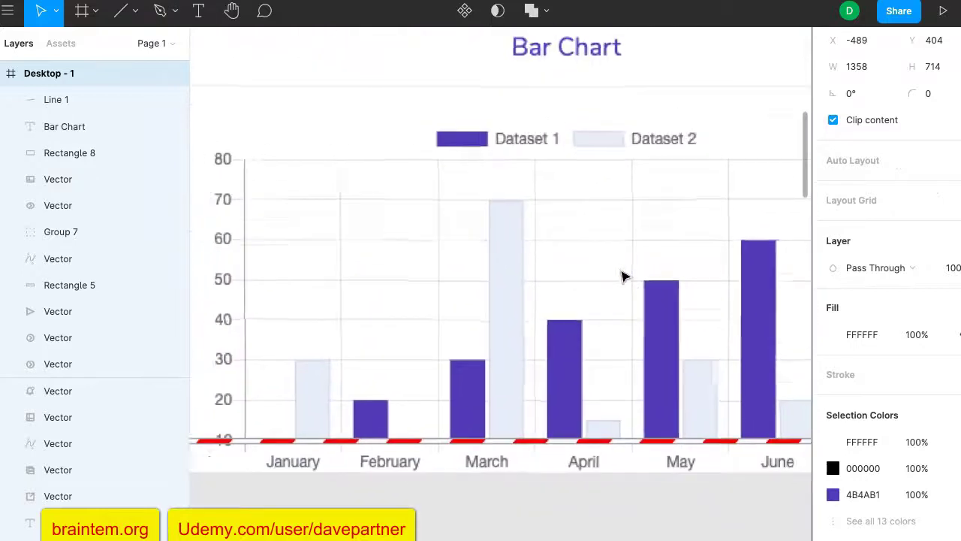
{"action": "scroll", "coordinate": [622, 275], "scroll_direction": "down", "scroll_amount": 3}
{"action": "scroll", "coordinate": [623, 275], "scroll_direction": "up", "scroll_amount": 3}
Step: Switch to the live dashboard page in the browser and capture a screenshot of its bar chart with legend and month labels
{"action": "left_click", "coordinate": [488, 225]}
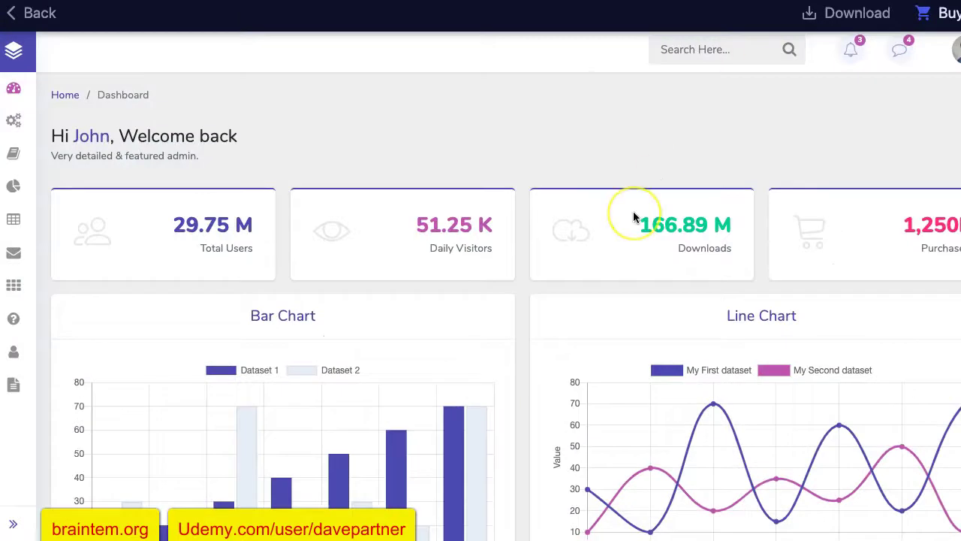
{"action": "scroll", "coordinate": [633, 217], "scroll_direction": "down", "scroll_amount": 3}
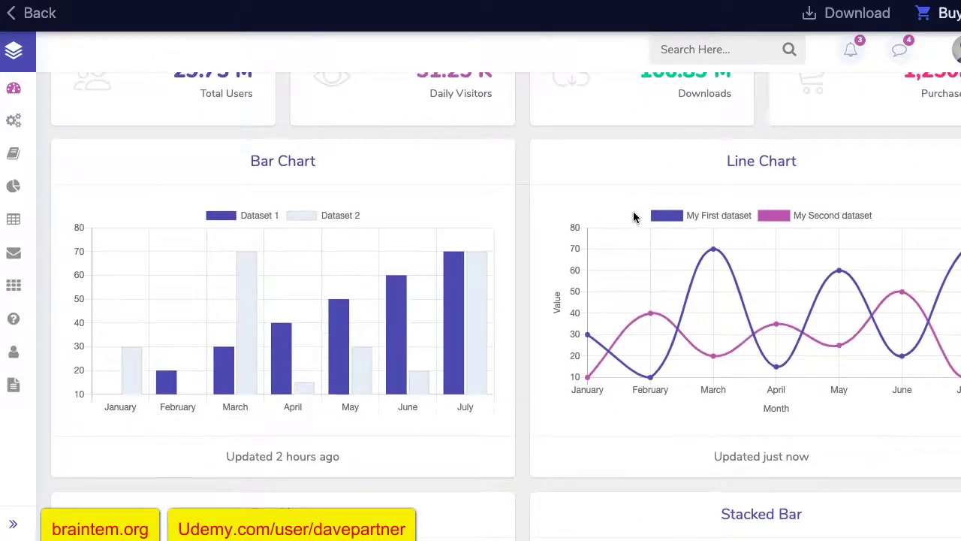
{"action": "scroll", "coordinate": [633, 215], "scroll_direction": "up", "scroll_amount": 1}
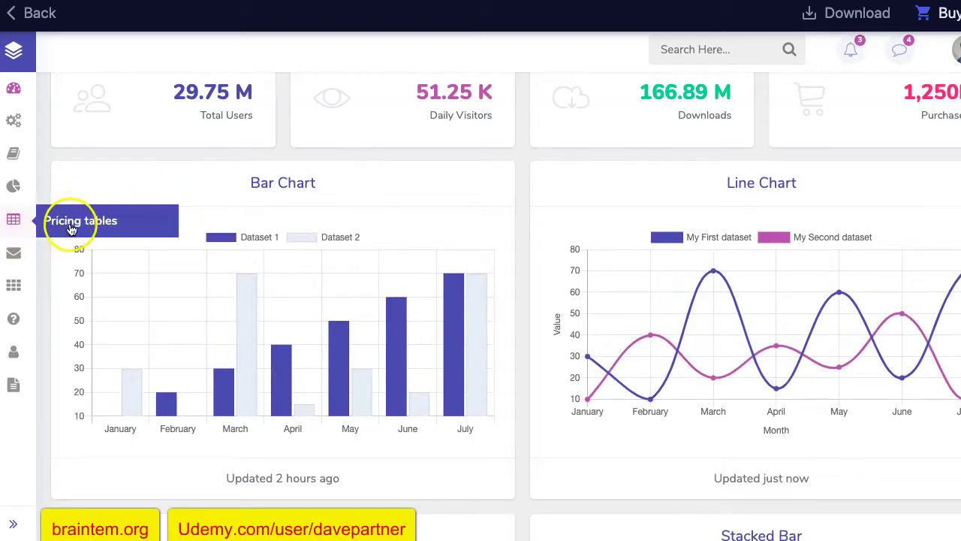
{"action": "scroll", "coordinate": [95, 195], "scroll_direction": "down", "scroll_amount": 1}
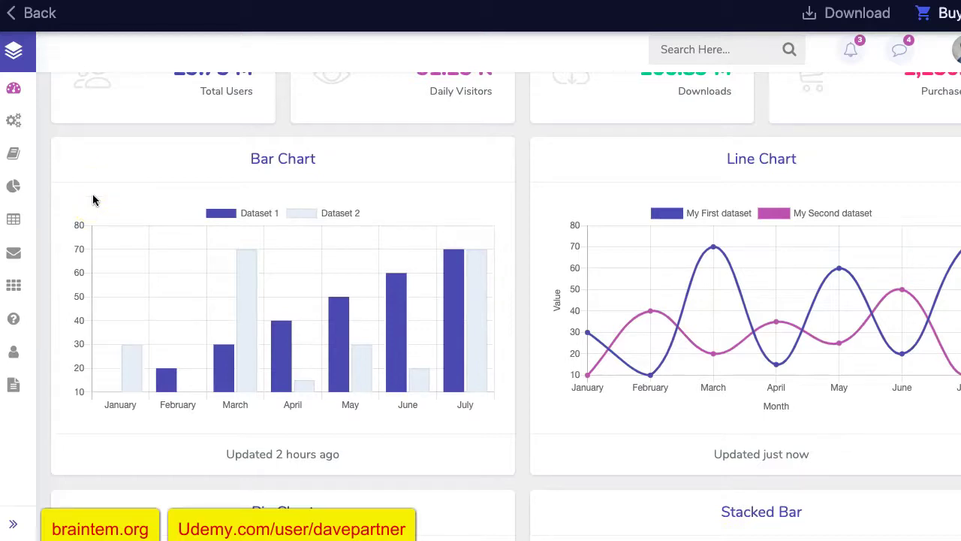
{"action": "left_click_drag", "start_coordinate": [93, 194], "coordinate": [508, 420]}
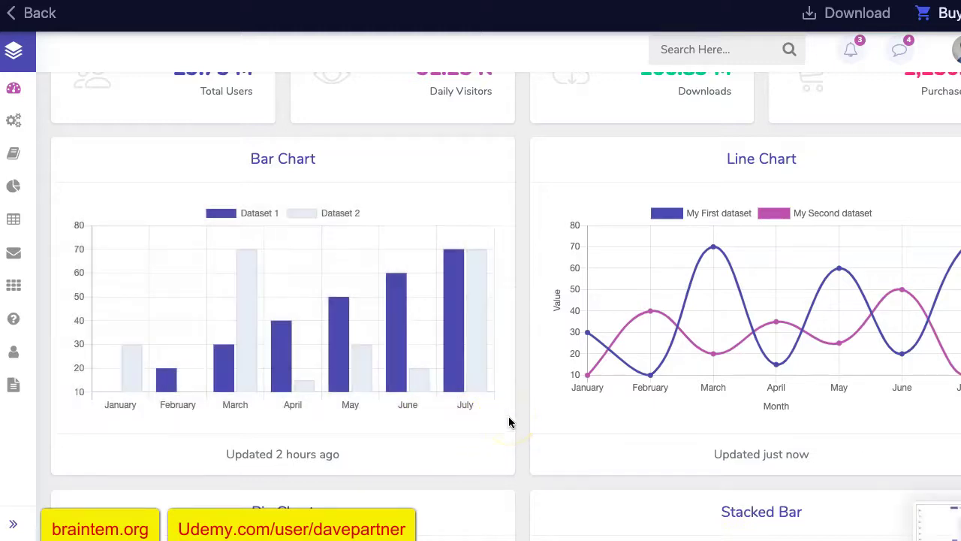
{"action": "left_click", "coordinate": [823, 38]}
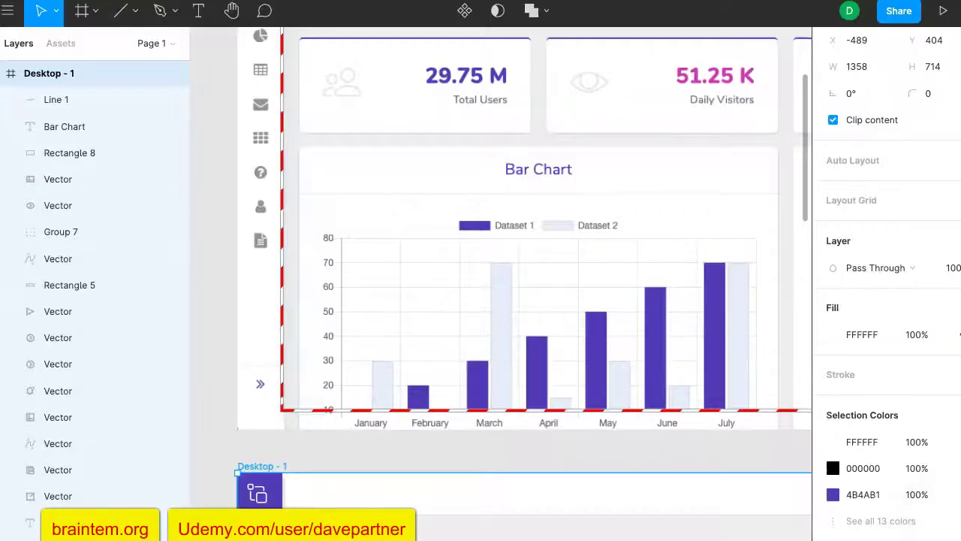
Step: Return to the Figma file and load the image Screenshot 2020-11-17 at 18.37.53 from the Desktop folder for placing
{"action": "scroll", "coordinate": [491, 389], "scroll_direction": "down", "scroll_amount": 5}
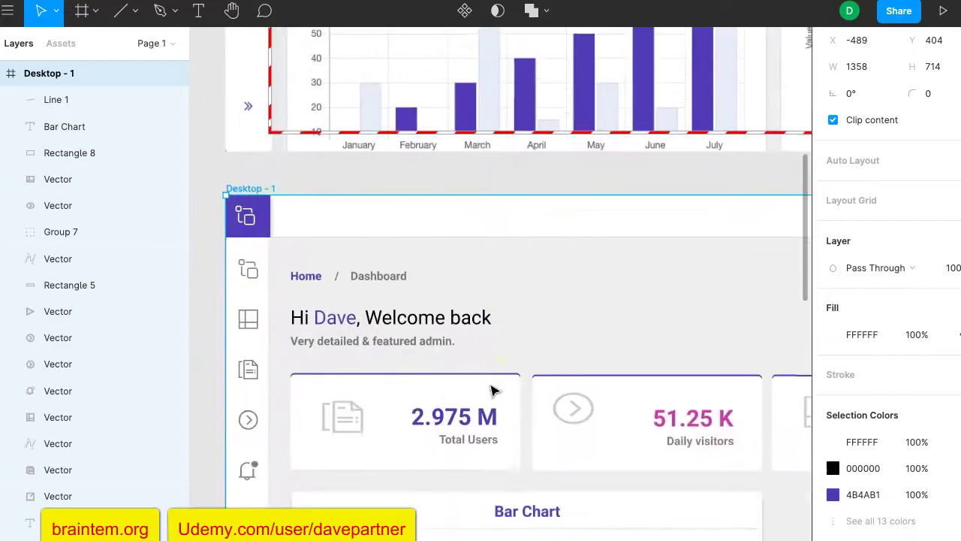
{"action": "scroll", "coordinate": [492, 389], "scroll_direction": "down", "scroll_amount": 3}
{"action": "scroll", "coordinate": [492, 389], "scroll_direction": "down", "scroll_amount": 1}
{"action": "scroll", "coordinate": [492, 389], "scroll_direction": "down", "scroll_amount": 3}
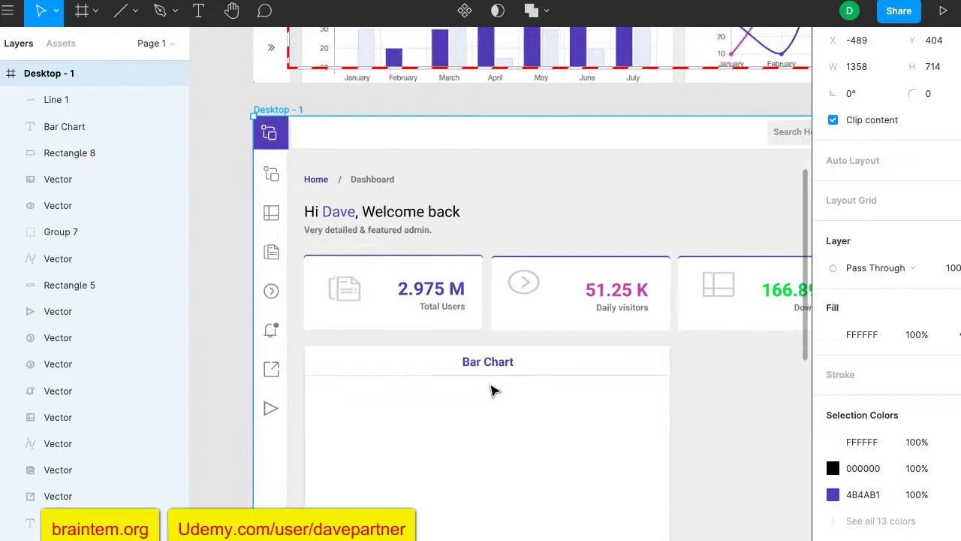
{"action": "scroll", "coordinate": [440, 383], "scroll_direction": "right", "scroll_amount": 2}
{"action": "scroll", "coordinate": [440, 382], "scroll_direction": "down", "scroll_amount": 1}
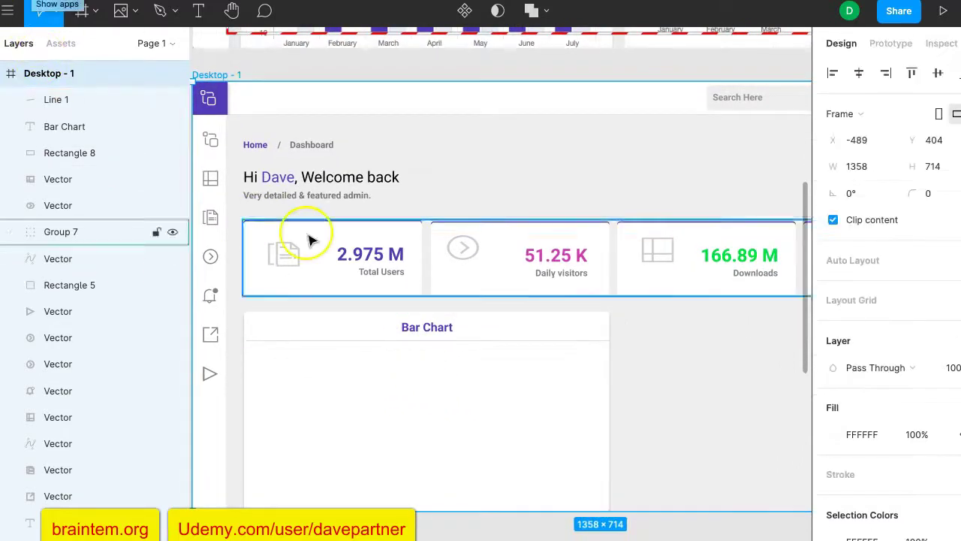
{"action": "scroll", "coordinate": [311, 236], "scroll_direction": "down", "scroll_amount": 2}
{"action": "scroll", "coordinate": [355, 369], "scroll_direction": "left", "scroll_amount": 1}
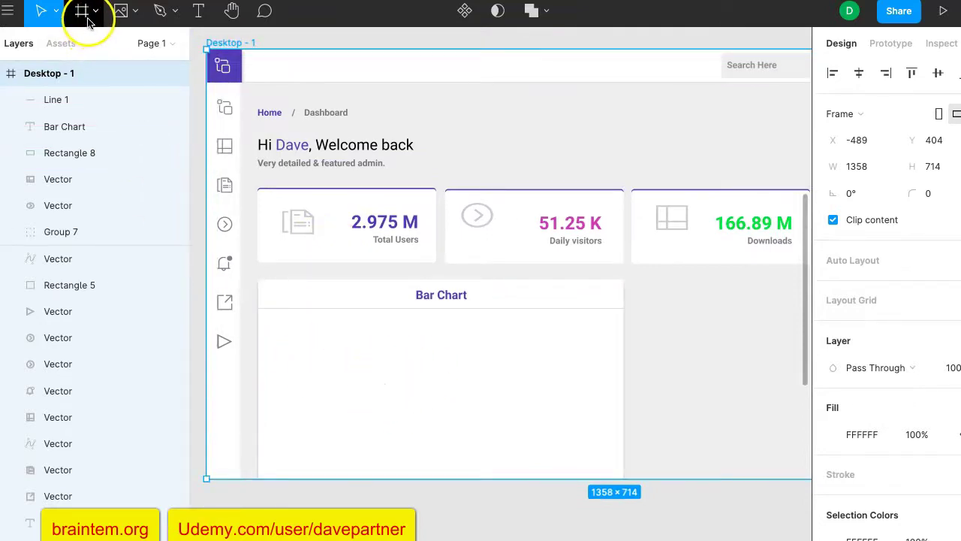
{"action": "left_click", "coordinate": [134, 16]}
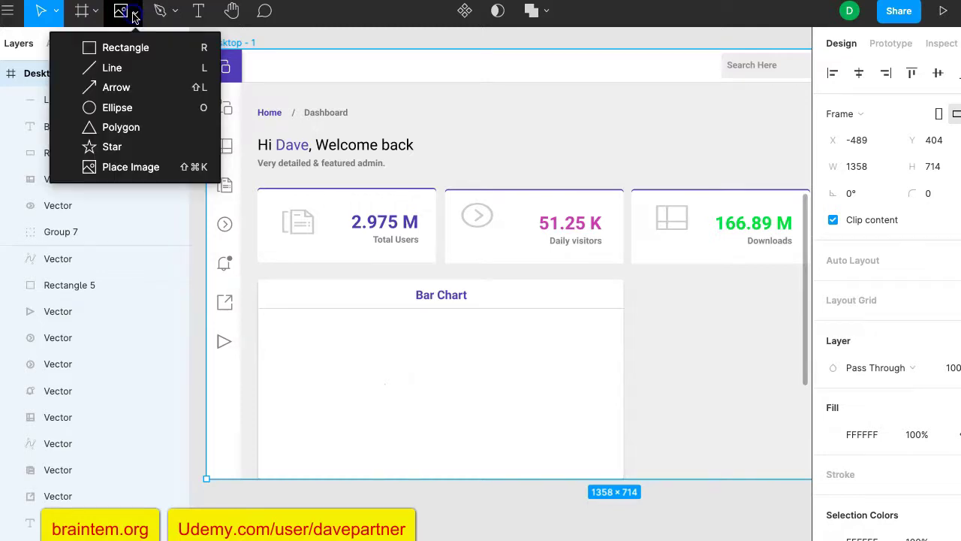
{"action": "left_click", "coordinate": [124, 168]}
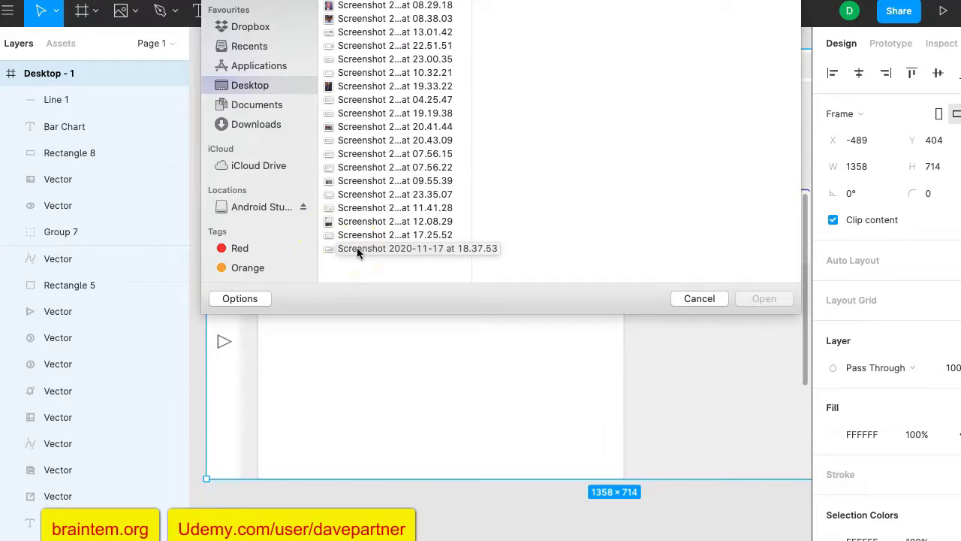
{"action": "left_click", "coordinate": [363, 250]}
{"action": "left_click", "coordinate": [377, 250]}
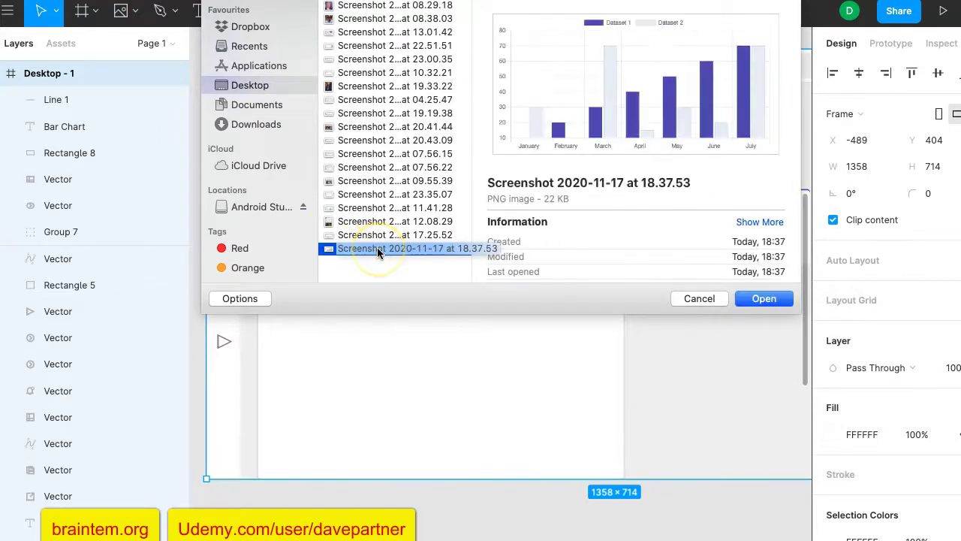
{"action": "left_click", "coordinate": [753, 300]}
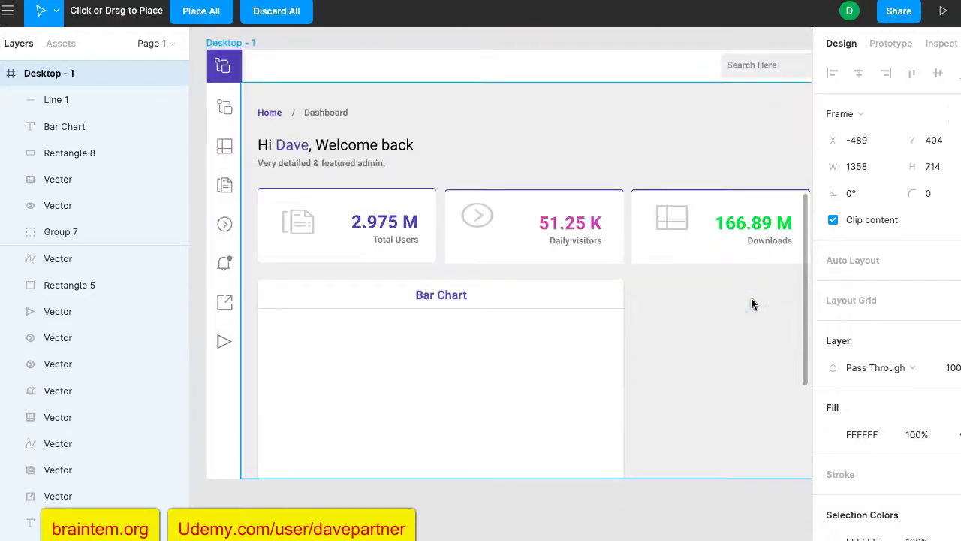
Step: Place the bar chart screenshot on the empty Bar Chart panel and select the filled rectangle
{"action": "key", "text": "shift+1"}
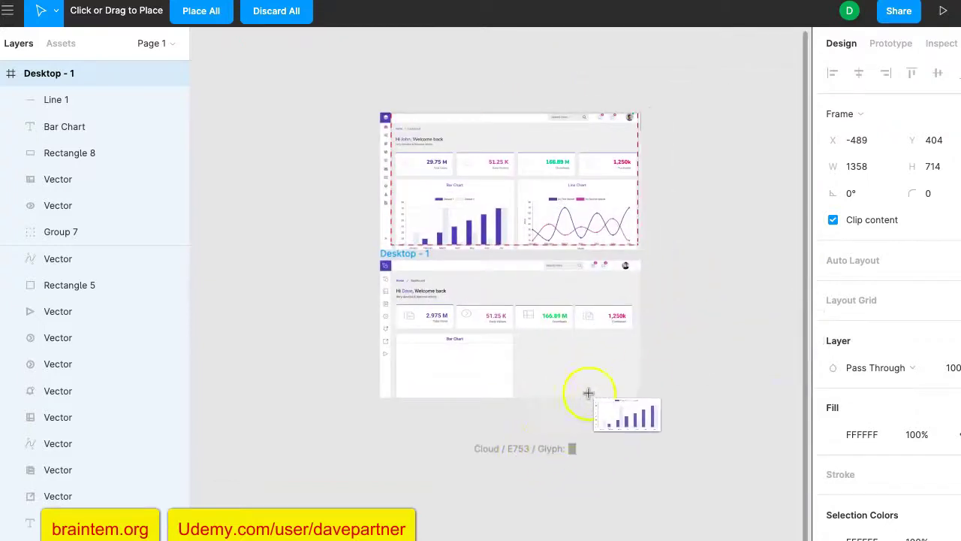
{"action": "scroll", "coordinate": [429, 354], "scroll_direction": "up", "scroll_amount": 5}
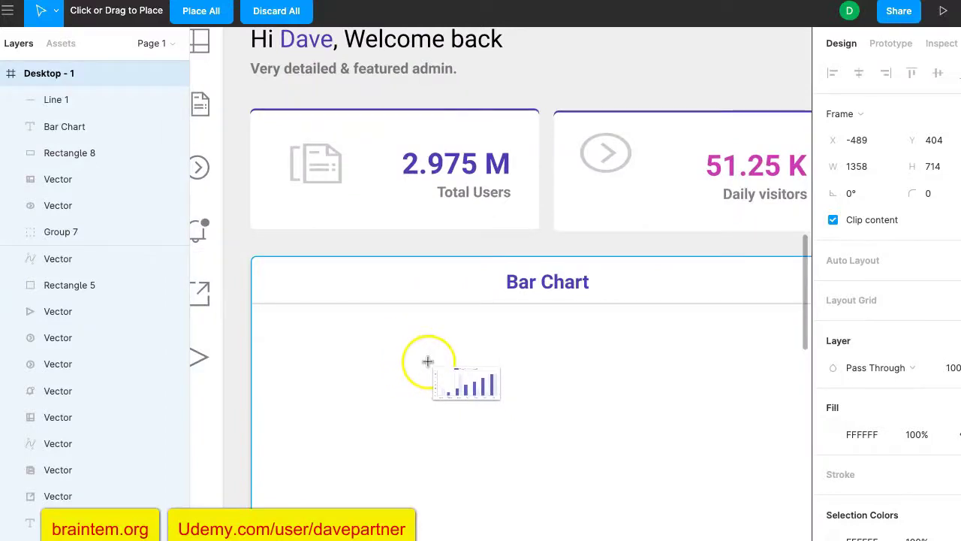
{"action": "scroll", "coordinate": [428, 361], "scroll_direction": "down", "scroll_amount": 4}
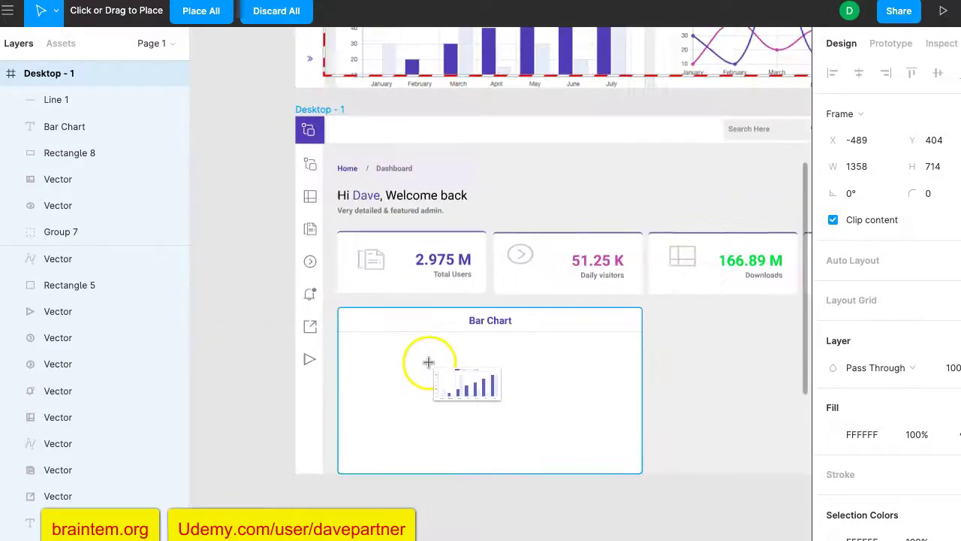
{"action": "left_click", "coordinate": [350, 340]}
{"action": "left_click", "coordinate": [488, 370]}
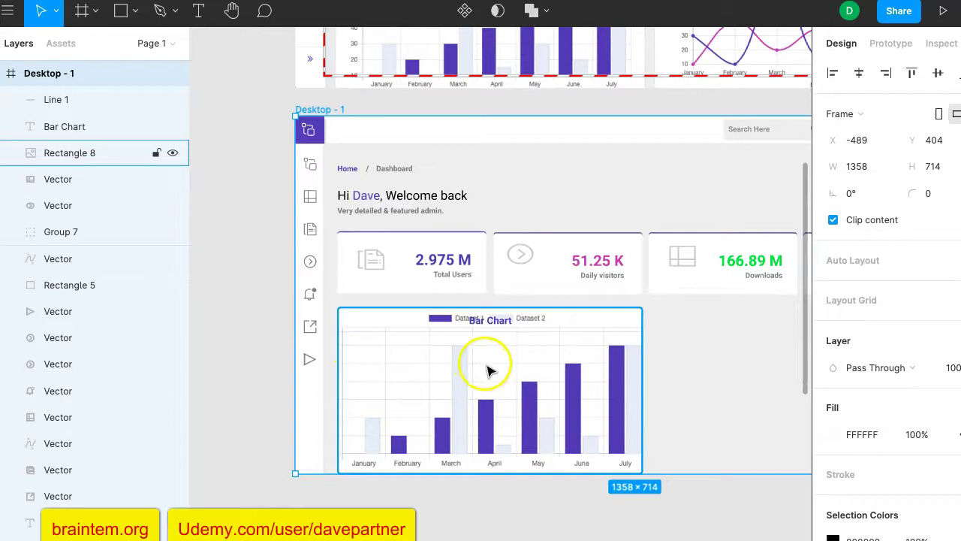
{"action": "left_click", "coordinate": [488, 370]}
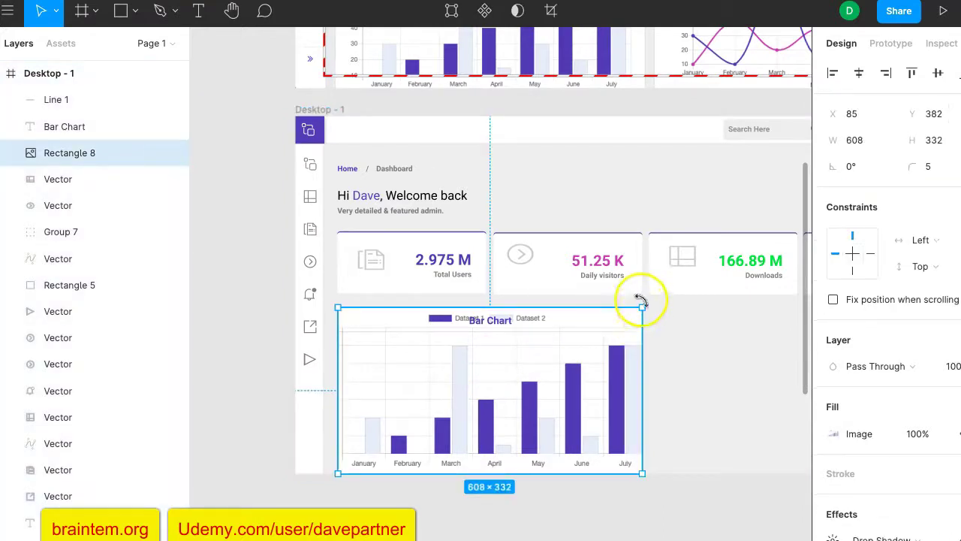
Step: Try resizing the chart-filled panel to about 551 × 241 and moving it, reverting these changes and the image placement
{"action": "left_click_drag", "start_coordinate": [642, 306], "coordinate": [614, 351]}
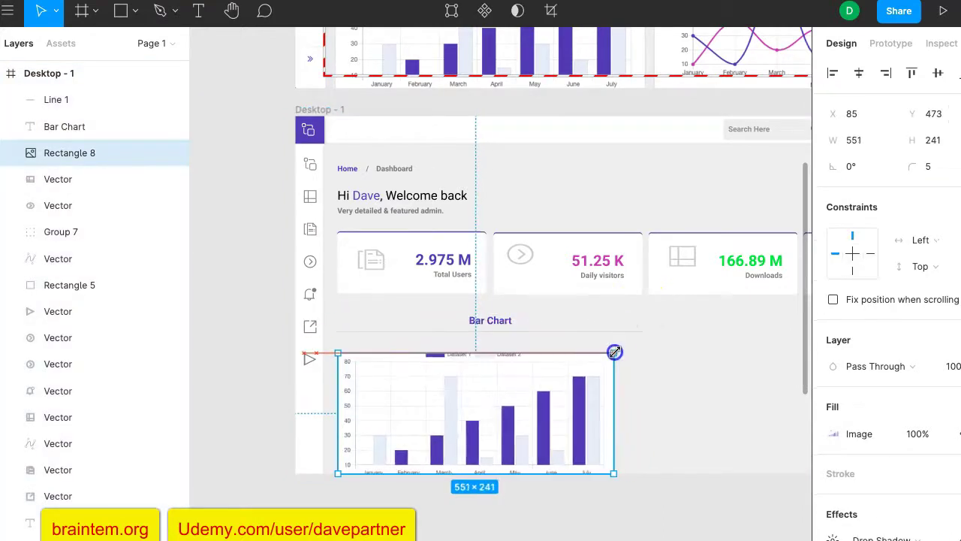
{"action": "key", "text": "ctrl+z"}
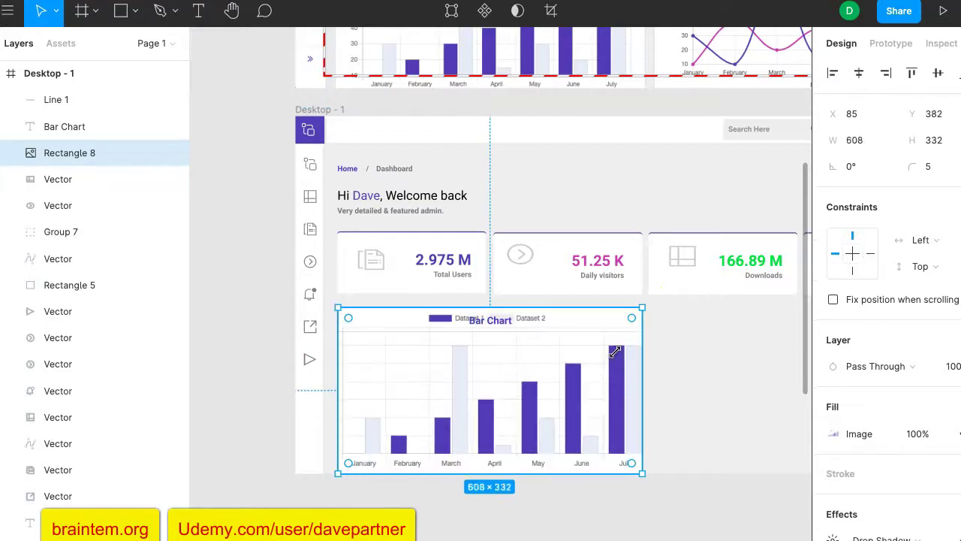
{"action": "left_click", "coordinate": [569, 377]}
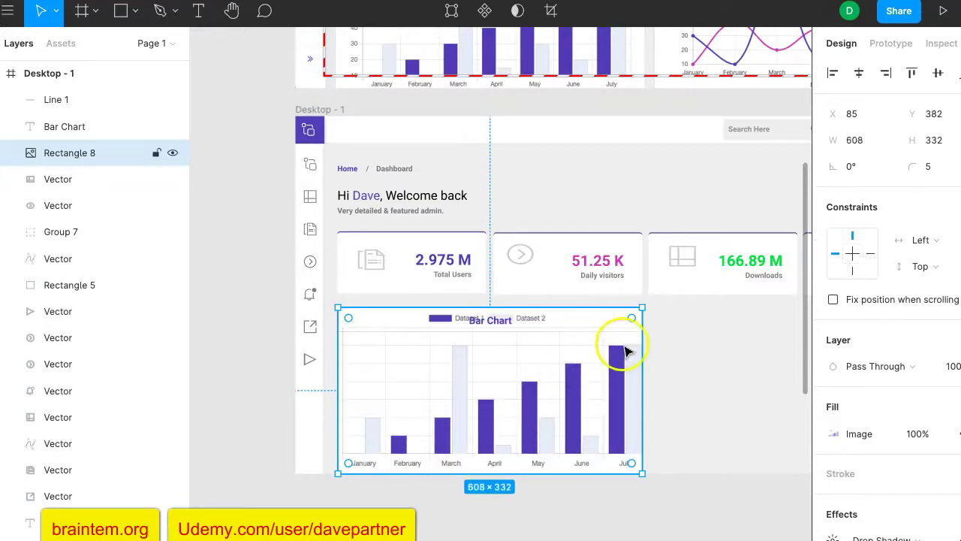
{"action": "mouse_move", "coordinate": [569, 379]}
{"action": "left_mouse_down"}
{"action": "mouse_move", "coordinate": [600, 397]}
{"action": "mouse_move", "coordinate": [616, 422]}
{"action": "mouse_move", "coordinate": [584, 385]}
{"action": "left_mouse_up"}
{"action": "key", "text": "ctrl+z"}
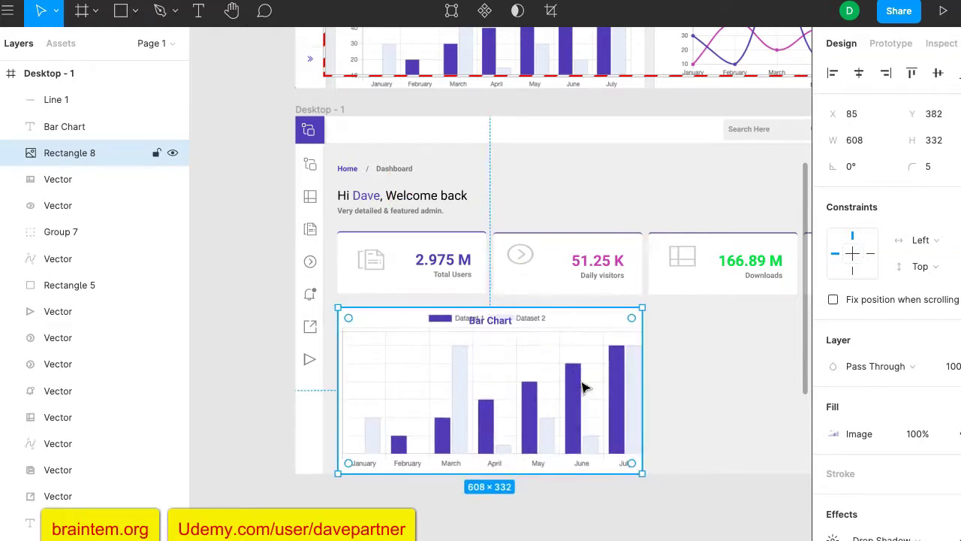
{"action": "key", "text": "Escape"}
{"action": "key", "text": "ctrl+z"}
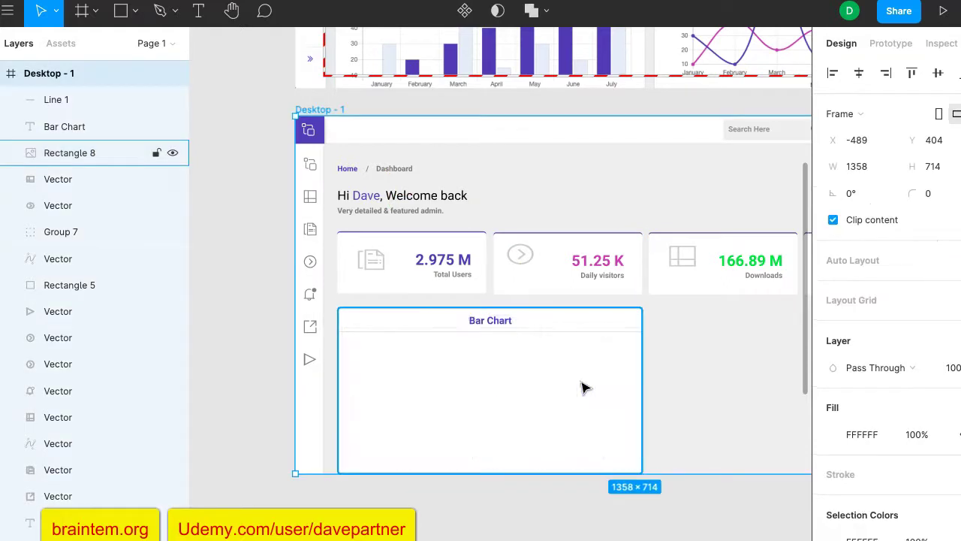
Step: Extend the Desktop - 1 frame downward to a height of 862
{"action": "scroll", "coordinate": [583, 384], "scroll_direction": "up", "scroll_amount": 1}
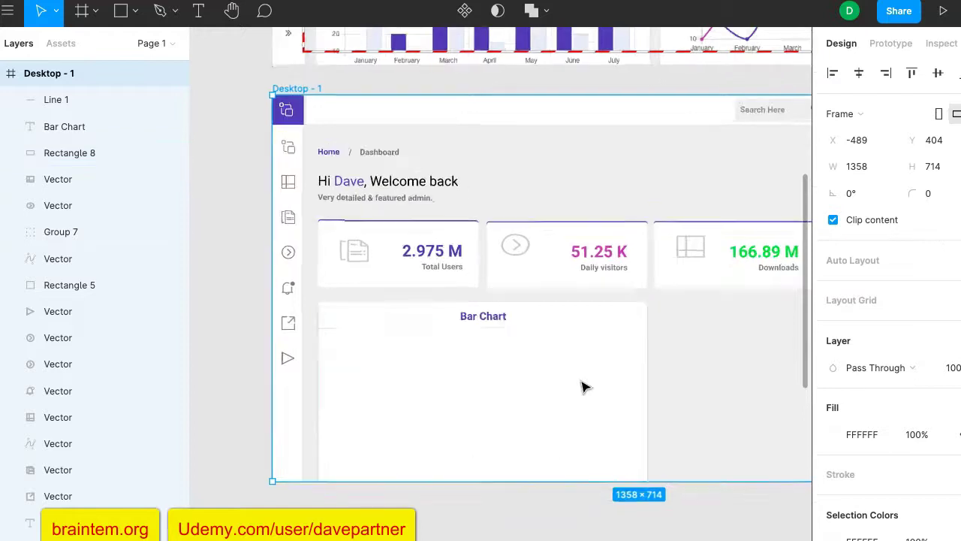
{"action": "scroll", "coordinate": [693, 460], "scroll_direction": "down", "scroll_amount": 2}
{"action": "scroll", "coordinate": [694, 460], "scroll_direction": "up", "scroll_amount": 3}
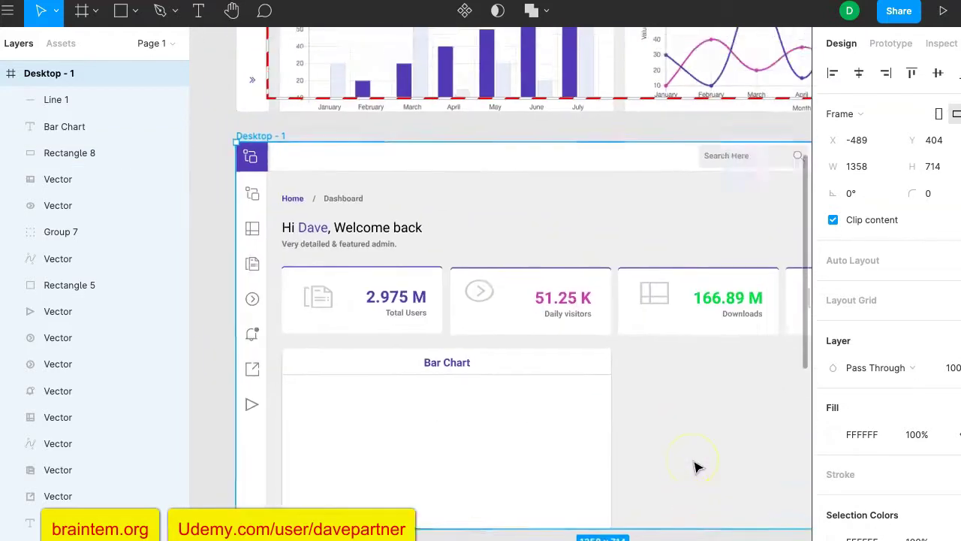
{"action": "left_click", "coordinate": [220, 263]}
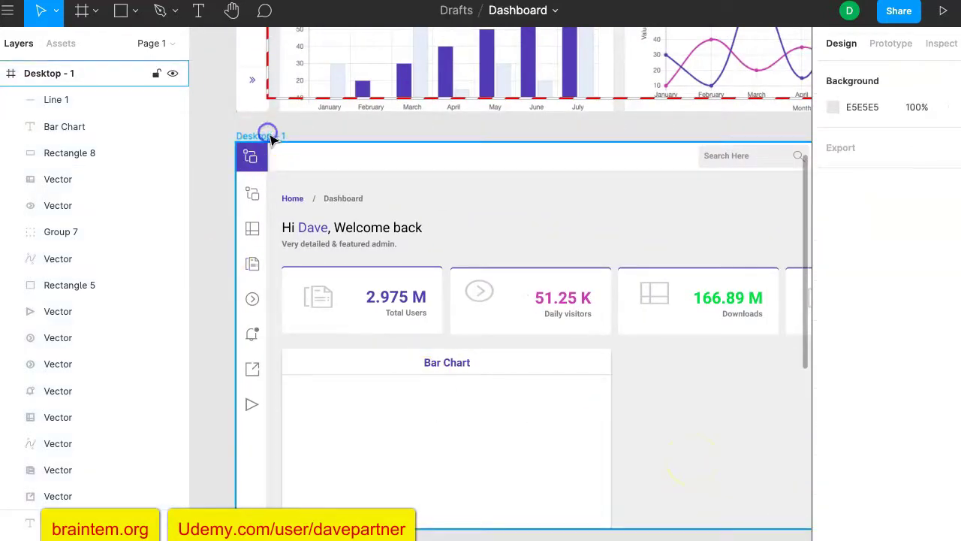
{"action": "left_click", "coordinate": [272, 139]}
{"action": "scroll", "coordinate": [430, 324], "scroll_direction": "down", "scroll_amount": 5}
{"action": "left_click_drag", "start_coordinate": [584, 308], "coordinate": [594, 205]}
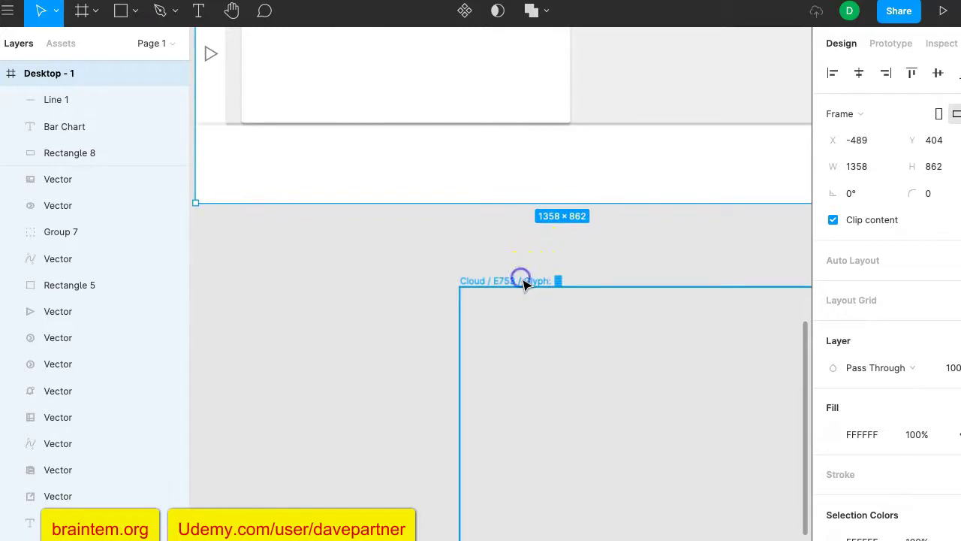
Step: Delete the leftover Cloud / E753 glyph frame below the Desktop - 1 frame
{"action": "left_click", "coordinate": [527, 281]}
{"action": "key", "text": "Delete"}
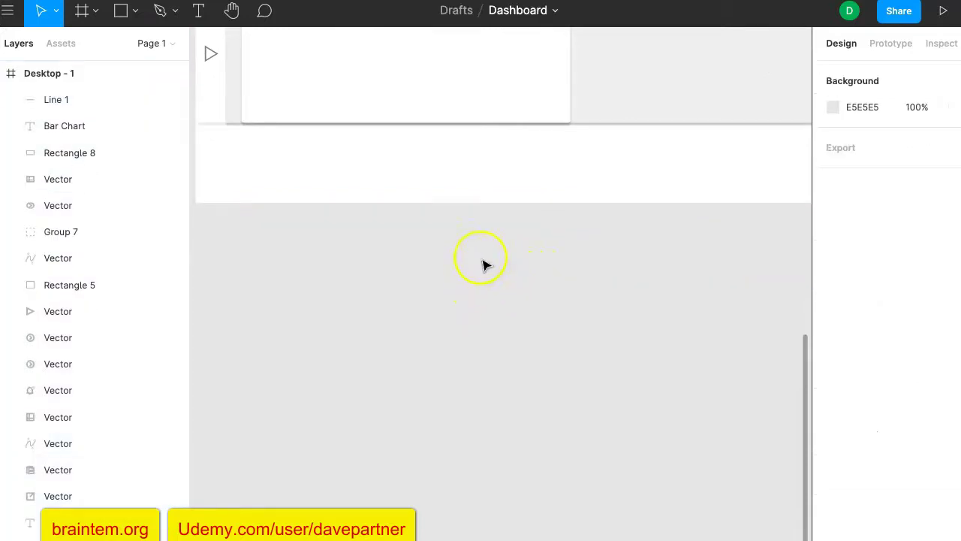
{"action": "scroll", "coordinate": [484, 264], "scroll_direction": "up", "scroll_amount": 2}
{"action": "scroll", "coordinate": [493, 275], "scroll_direction": "up", "scroll_amount": 6}
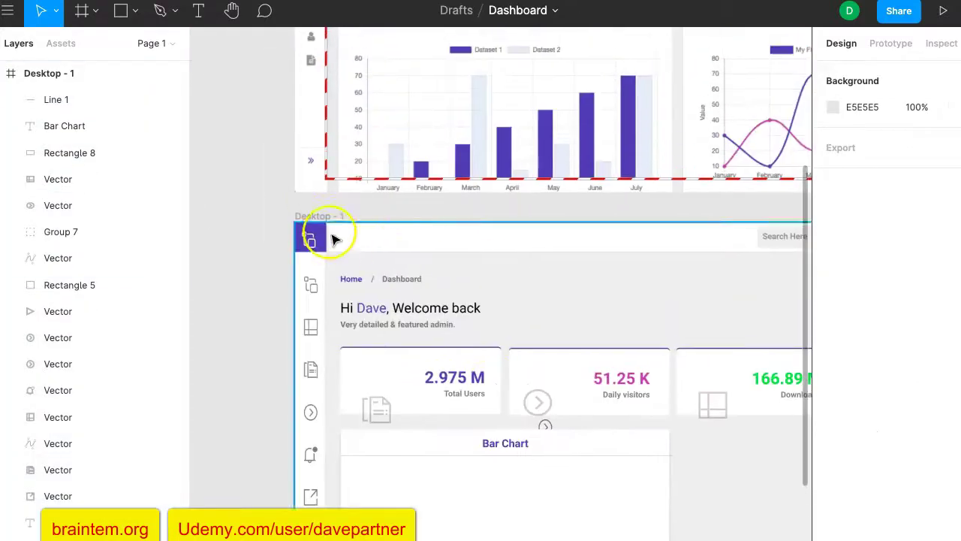
Step: Shorten the Desktop - 1 frame to a height of 739 by raising its lower edge
{"action": "left_click", "coordinate": [330, 216]}
{"action": "scroll", "coordinate": [425, 326], "scroll_direction": "down", "scroll_amount": 5}
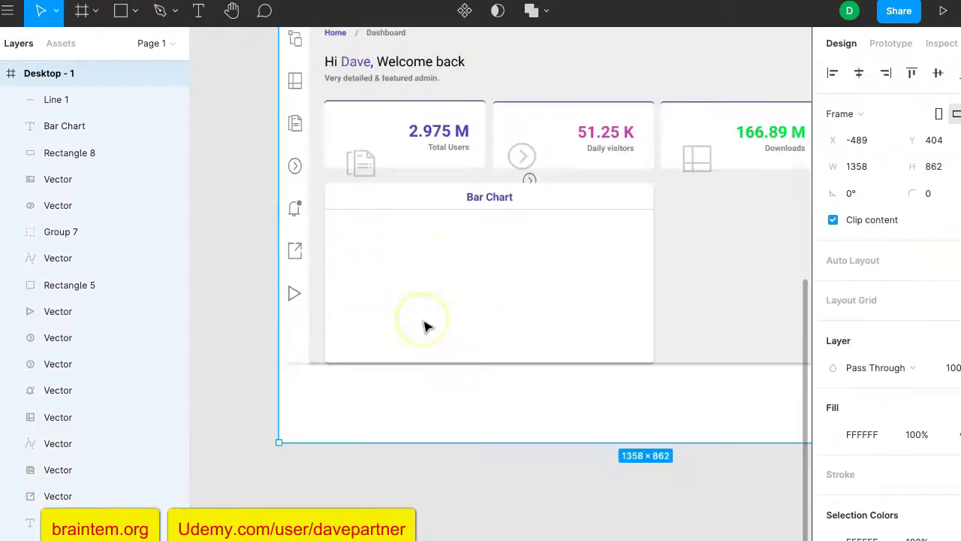
{"action": "left_click_drag", "start_coordinate": [613, 355], "coordinate": [629, 263]}
{"action": "scroll", "coordinate": [651, 248], "scroll_direction": "up", "scroll_amount": 4}
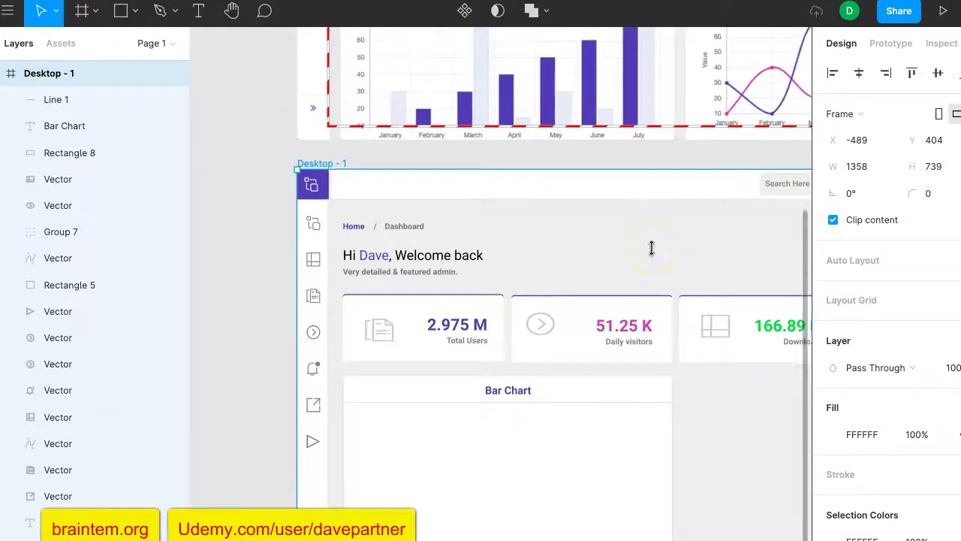
{"action": "scroll", "coordinate": [651, 248], "scroll_direction": "down", "scroll_amount": 1}
{"action": "scroll", "coordinate": [651, 248], "scroll_direction": "down", "scroll_amount": 1}
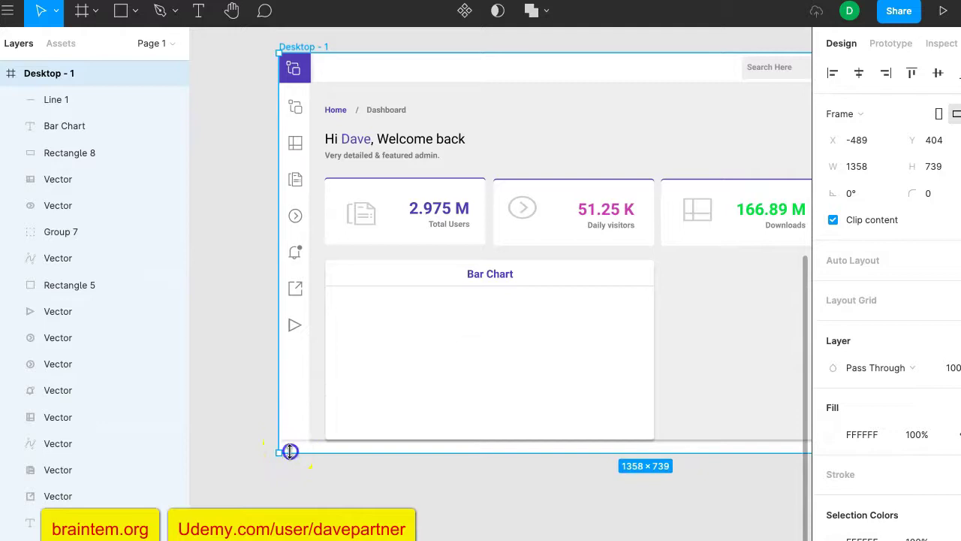
Step: Ungroup the Desktop - 1 frame so its contents sit directly on the page
{"action": "scroll", "coordinate": [225, 353], "scroll_direction": "down", "scroll_amount": 3}
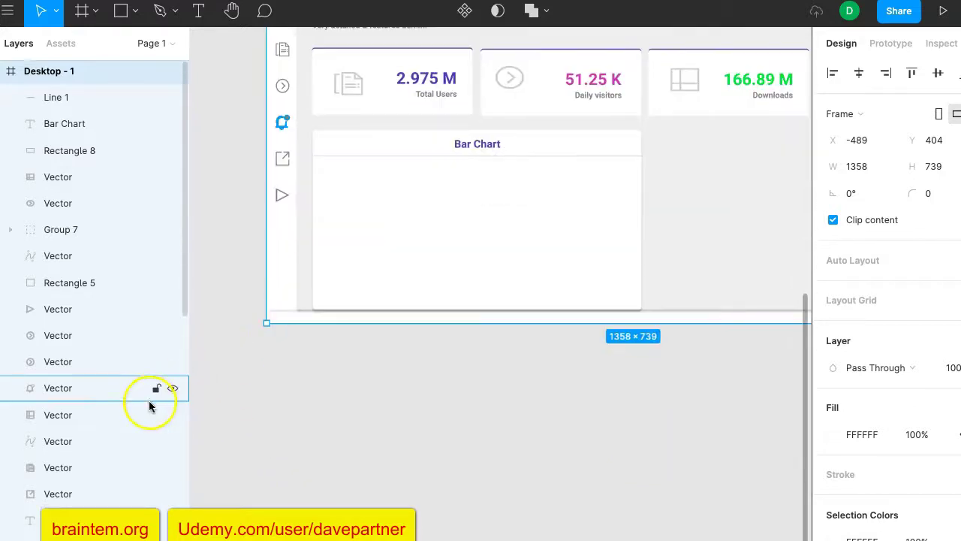
{"action": "scroll", "coordinate": [149, 400], "scroll_direction": "down", "scroll_amount": 2}
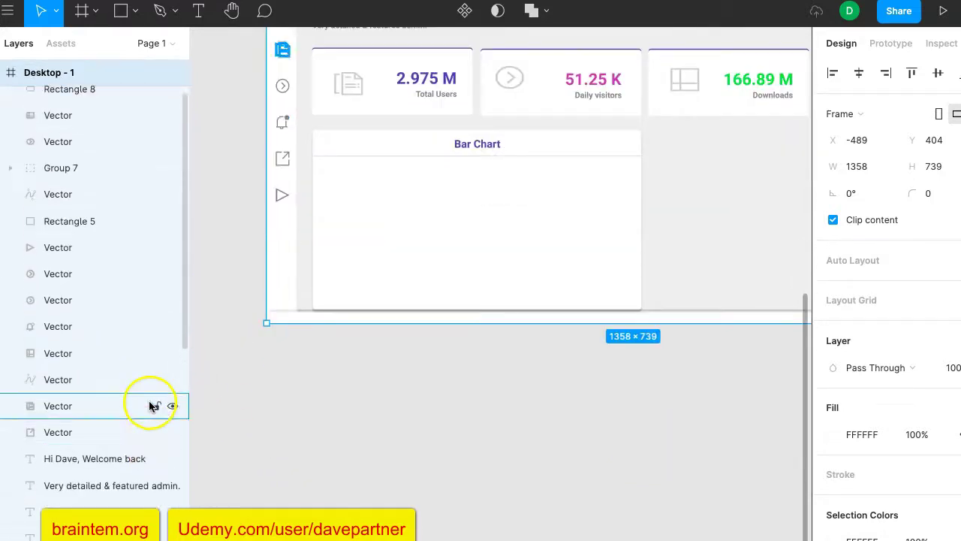
{"action": "right_click", "coordinate": [278, 322]}
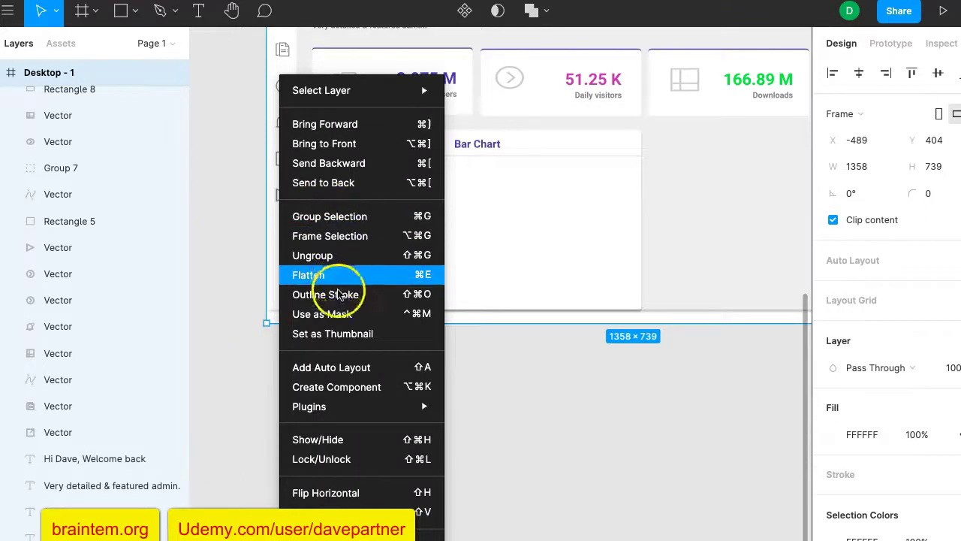
{"action": "left_click", "coordinate": [342, 256]}
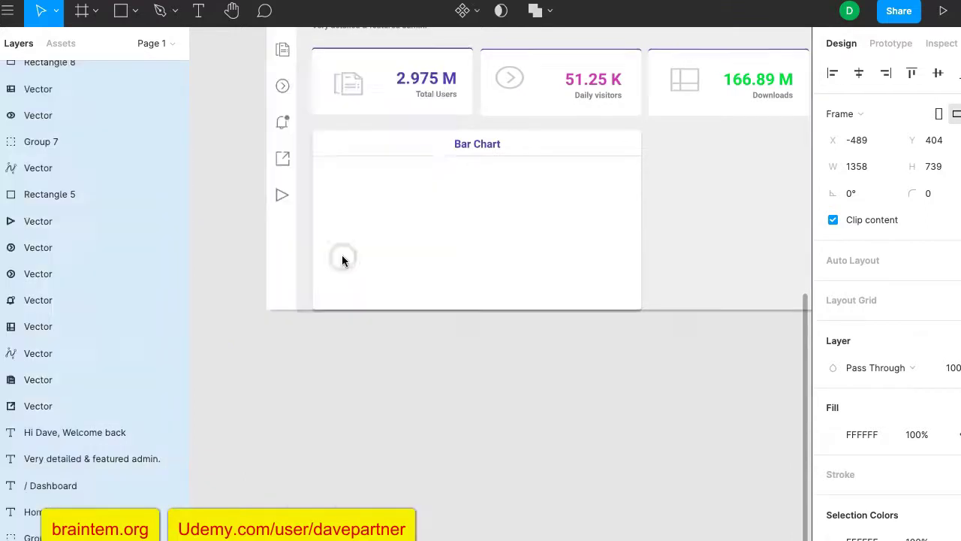
Step: Extend the dashboard's background group with the white sidebar downward to a height of about 954
{"action": "left_click", "coordinate": [289, 306]}
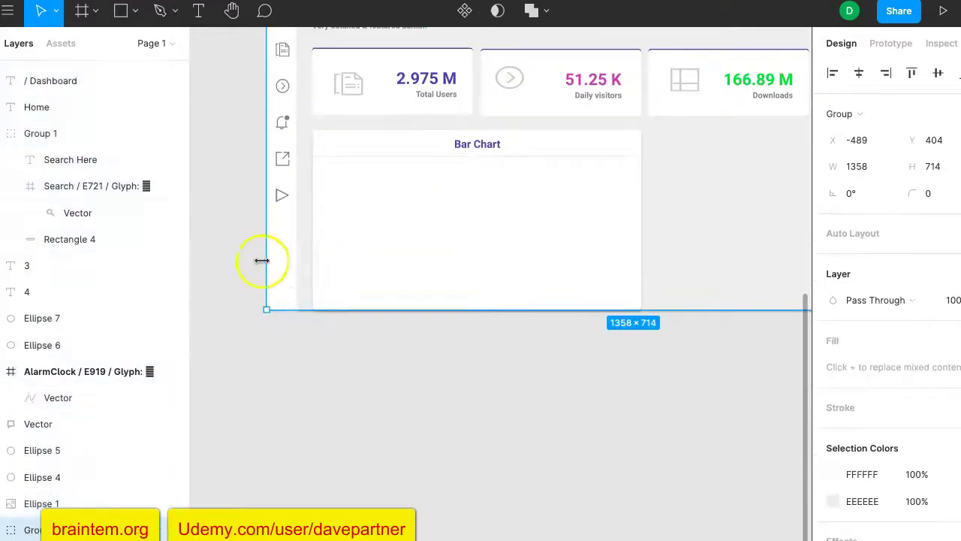
{"action": "scroll", "coordinate": [262, 260], "scroll_direction": "up", "scroll_amount": 5}
{"action": "left_click", "coordinate": [259, 255]}
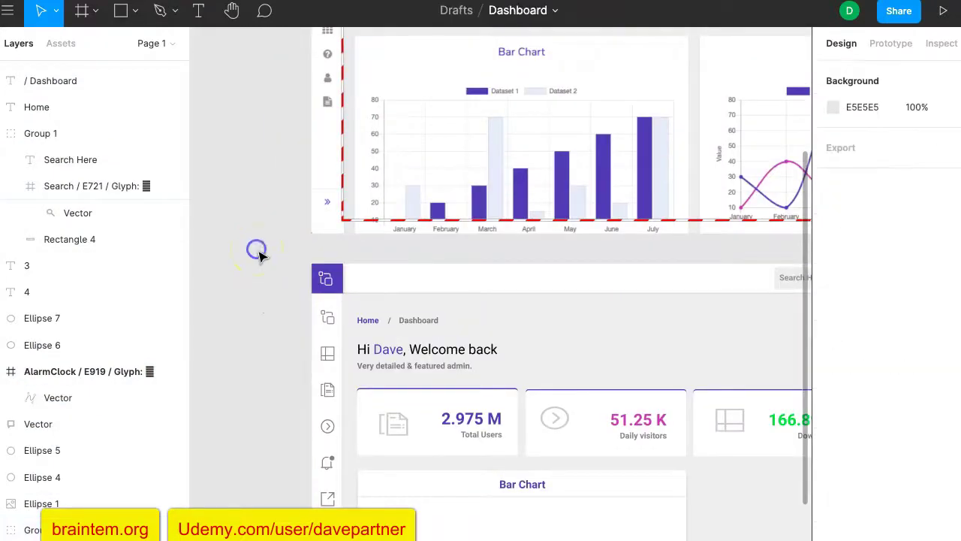
{"action": "scroll", "coordinate": [275, 271], "scroll_direction": "up", "scroll_amount": 4}
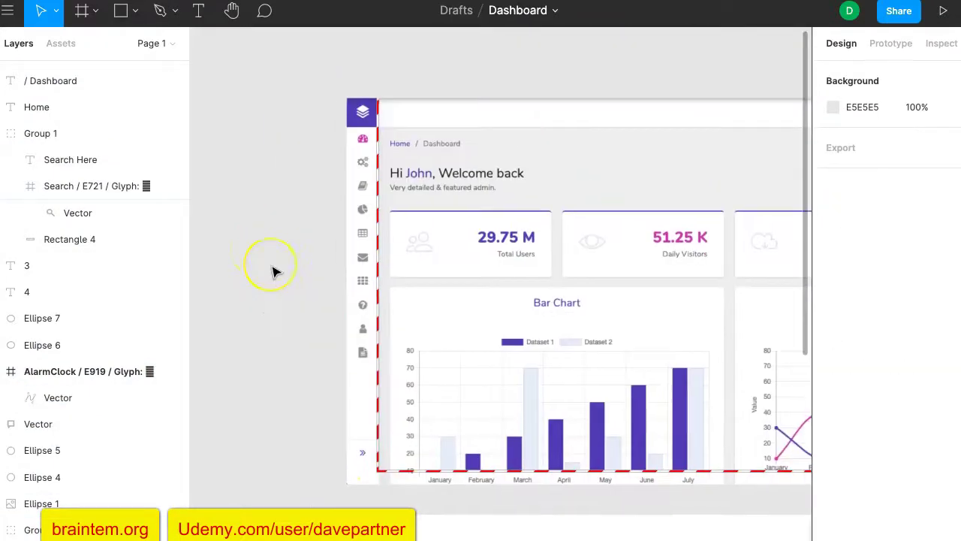
{"action": "scroll", "coordinate": [274, 270], "scroll_direction": "down", "scroll_amount": 8}
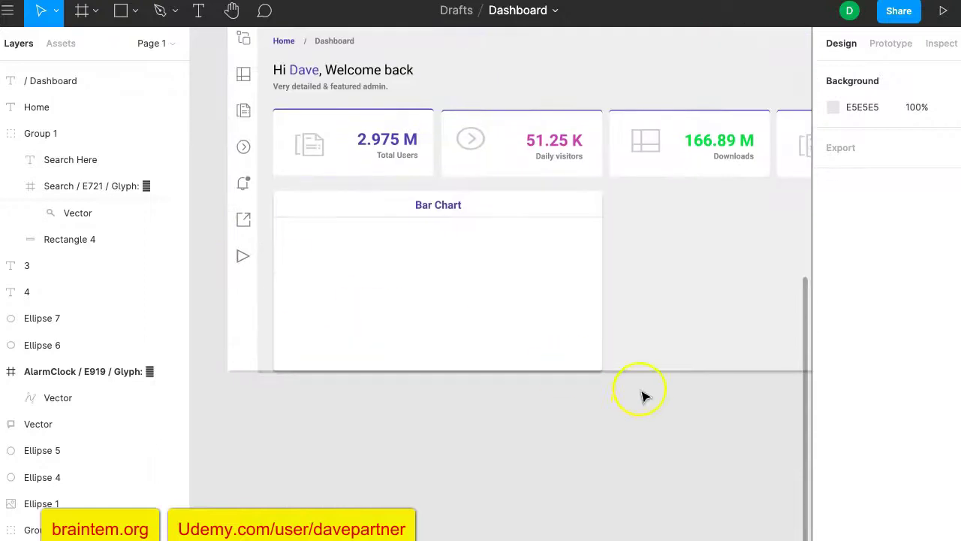
{"action": "left_click", "coordinate": [653, 368]}
{"action": "left_click_drag", "start_coordinate": [244, 368], "coordinate": [247, 501]}
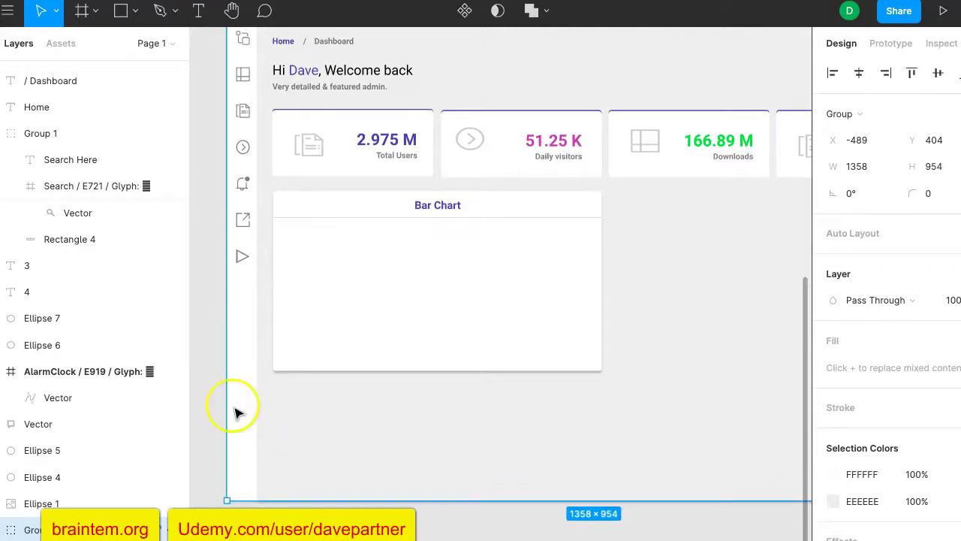
{"action": "scroll", "coordinate": [226, 391], "scroll_direction": "up", "scroll_amount": 5}
{"action": "scroll", "coordinate": [216, 372], "scroll_direction": "down", "scroll_amount": 6}
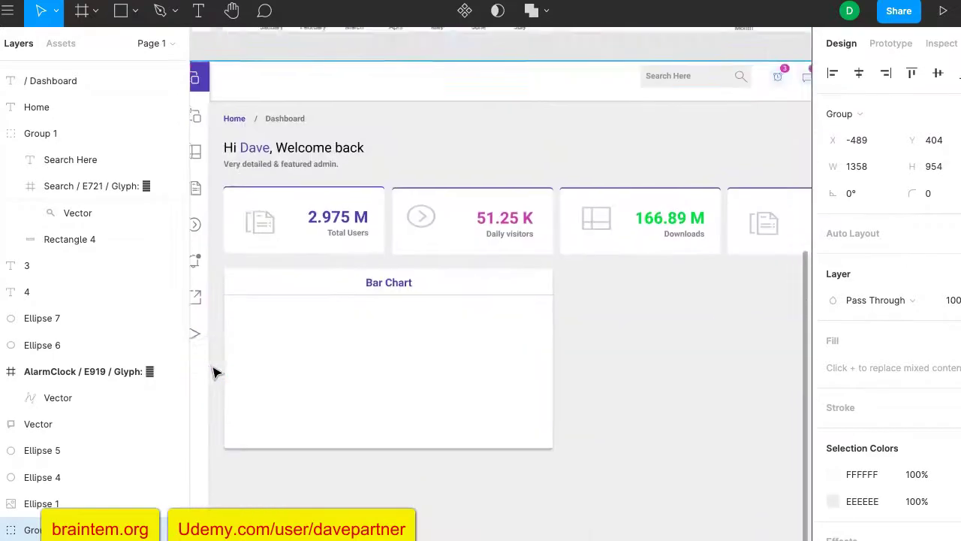
{"action": "scroll", "coordinate": [214, 370], "scroll_direction": "down", "scroll_amount": 2}
{"action": "scroll", "coordinate": [225, 364], "scroll_direction": "left", "scroll_amount": 1}
Step: Draw a rectangle about 553 × 231 inside the white panel, below the Bar Chart title and divider line
{"action": "left_click", "coordinate": [323, 333]}
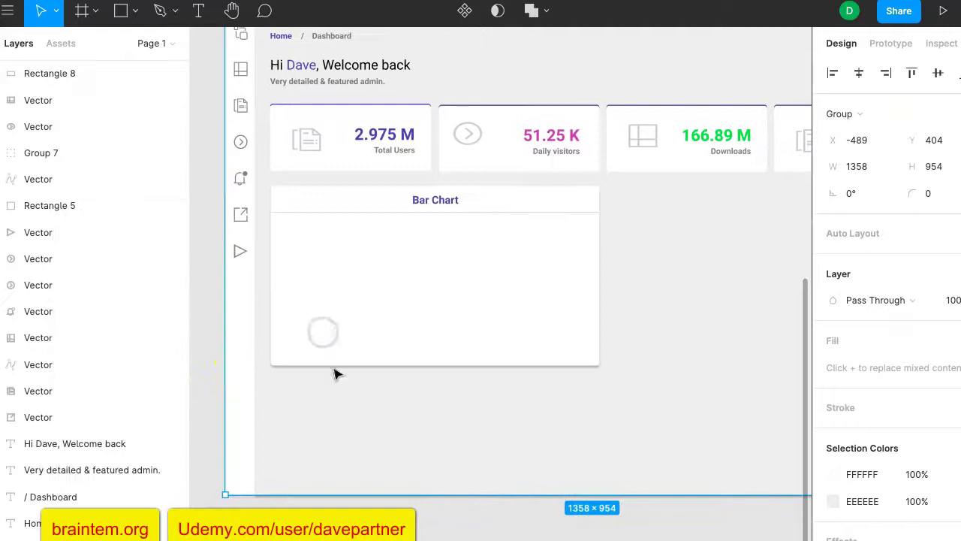
{"action": "left_click", "coordinate": [336, 364]}
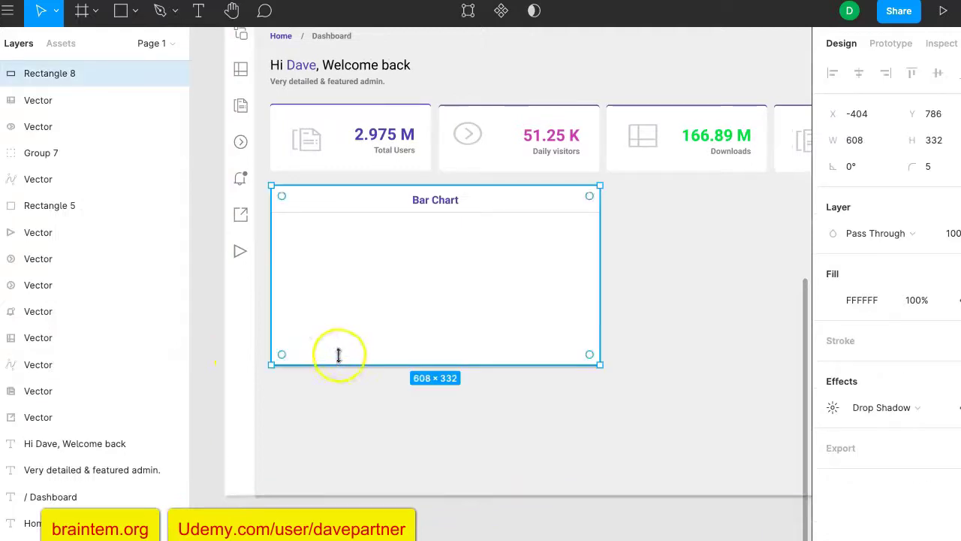
{"action": "left_click", "coordinate": [124, 13]}
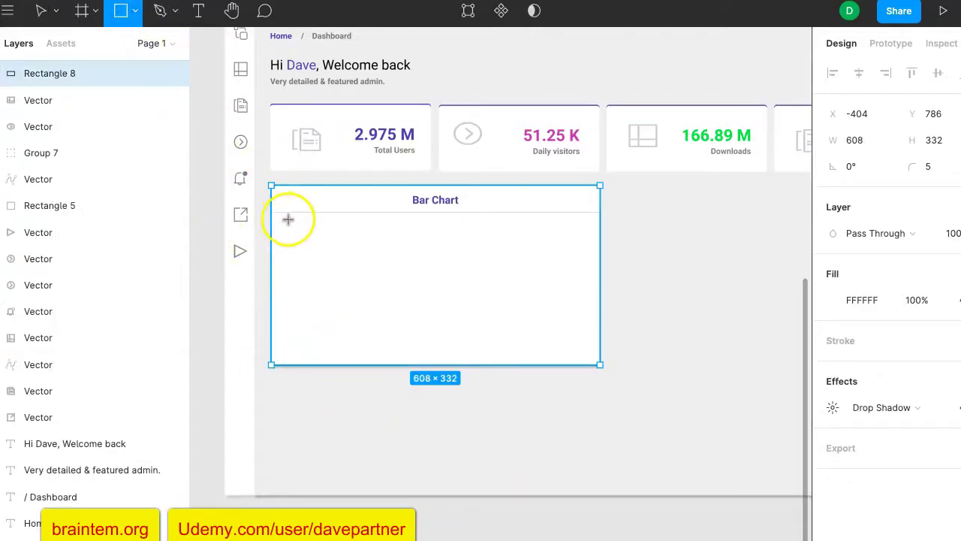
{"action": "left_click_drag", "start_coordinate": [281, 220], "coordinate": [580, 346]}
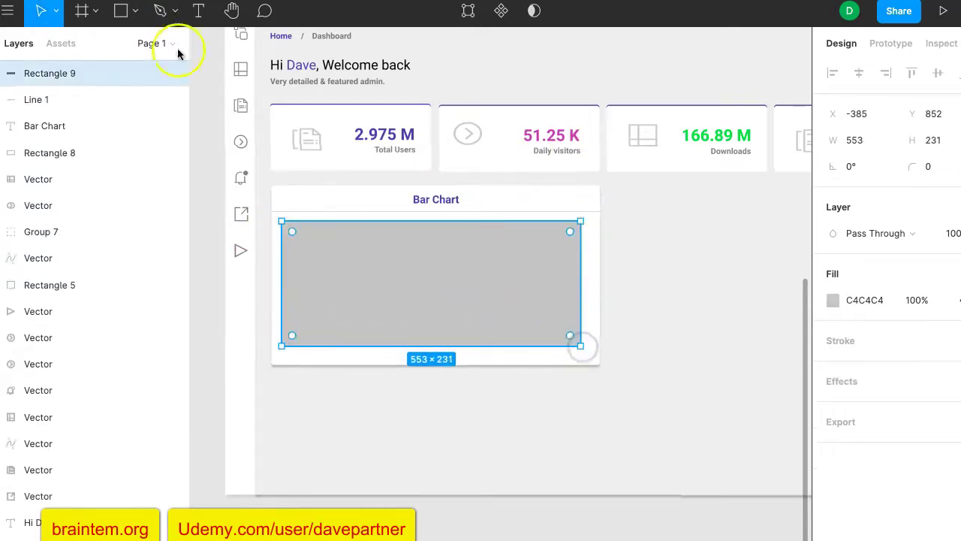
Step: Place the desktop screenshot ending in 18.37.53 into the new grey rectangle as its image fill
{"action": "left_click", "coordinate": [134, 16]}
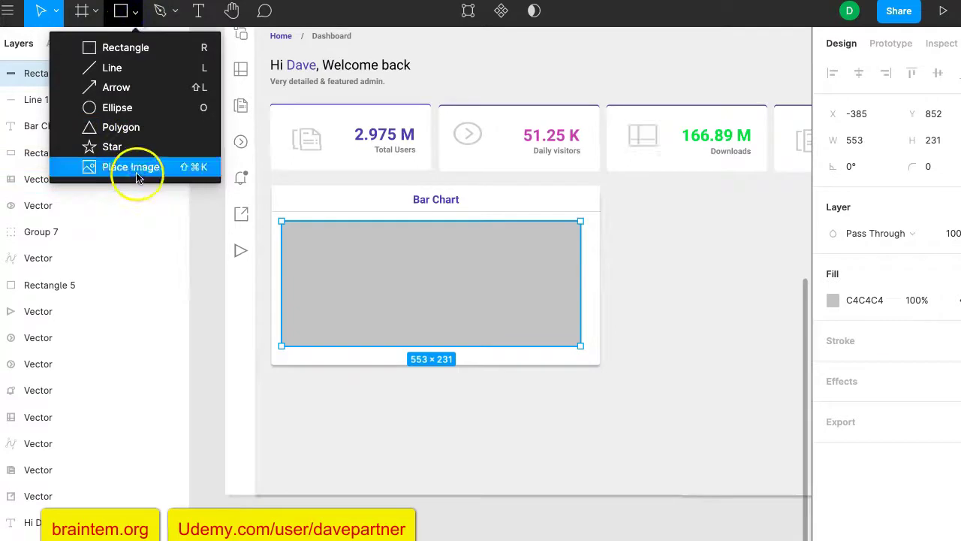
{"action": "left_click", "coordinate": [136, 172]}
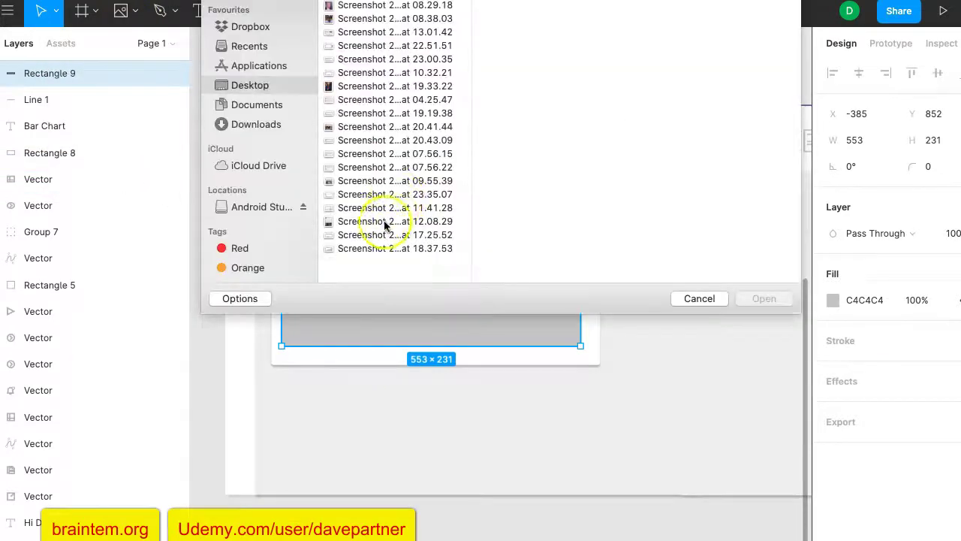
{"action": "left_click", "coordinate": [369, 249]}
{"action": "left_click", "coordinate": [764, 298]}
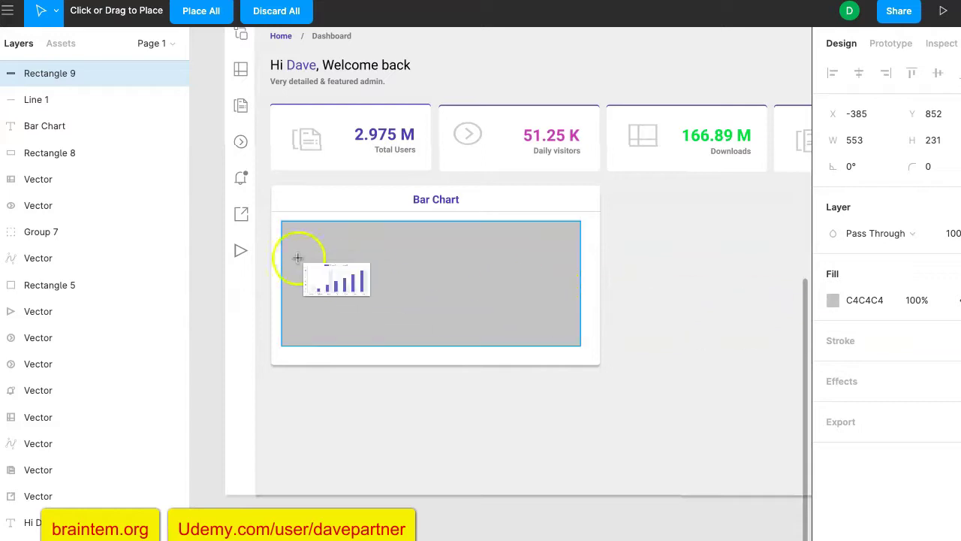
{"action": "left_click", "coordinate": [293, 229]}
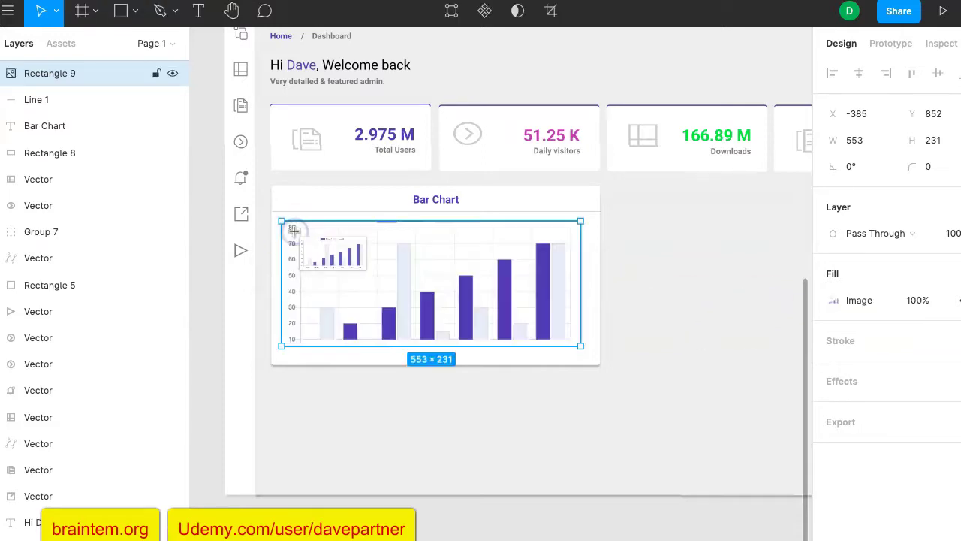
{"action": "left_click", "coordinate": [643, 279]}
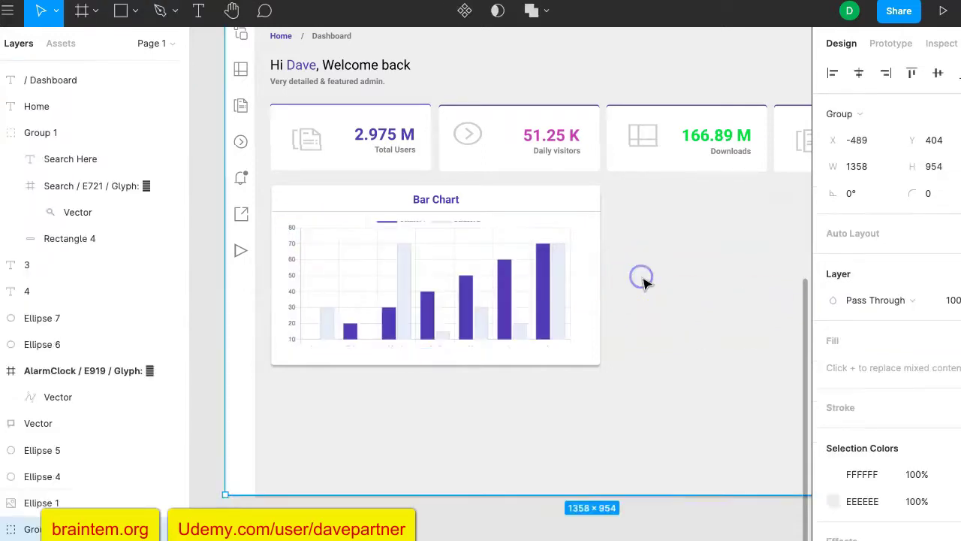
Step: Increase the chart image's height to about 282 and move it below the Bar Chart title at about X -376, Y 832
{"action": "double_click", "coordinate": [449, 245]}
{"action": "left_click", "coordinate": [433, 220]}
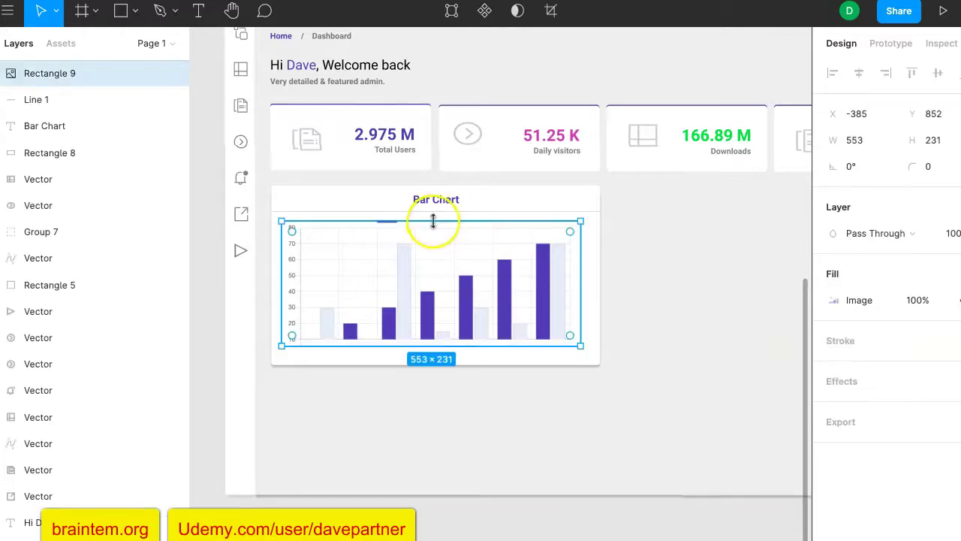
{"action": "left_click_drag", "start_coordinate": [433, 220], "coordinate": [436, 193]}
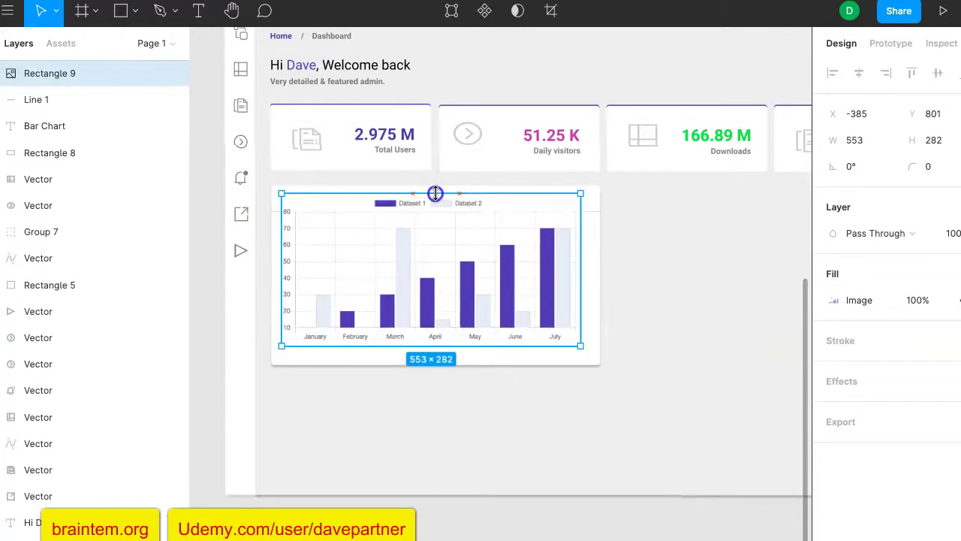
{"action": "left_click_drag", "start_coordinate": [440, 266], "coordinate": [441, 278]}
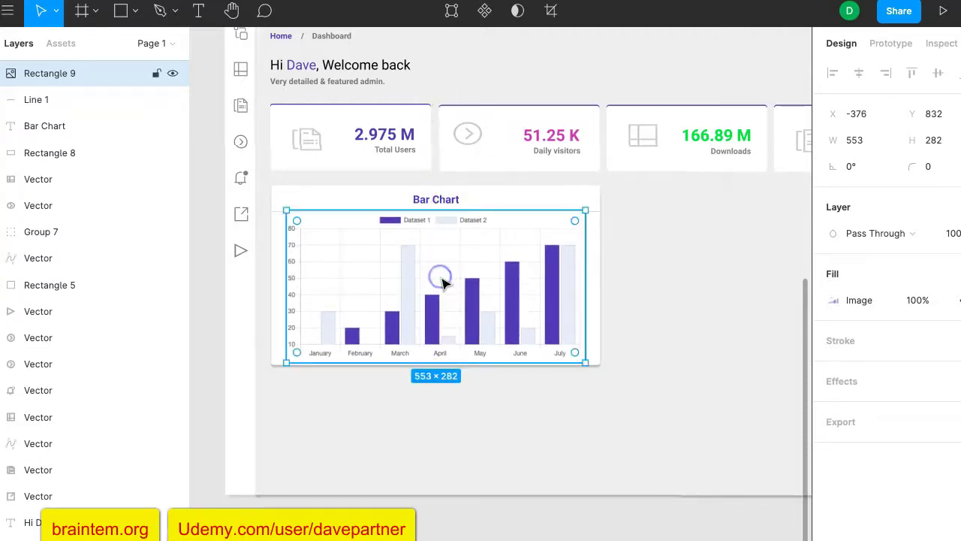
{"action": "left_click", "coordinate": [664, 268]}
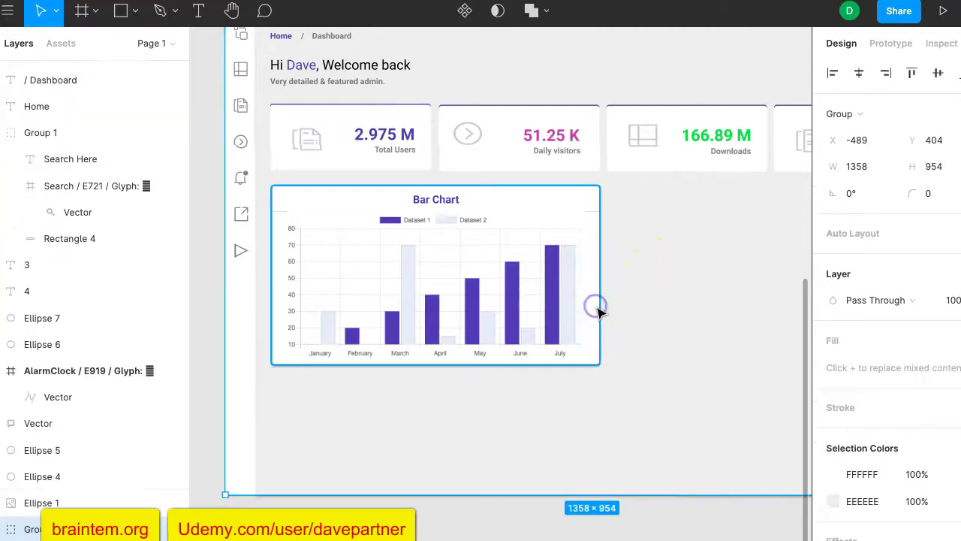
Step: Extend the white Bar Chart panel to a height of about 384 and shift the chart image down to about Y 842
{"action": "double_click", "coordinate": [598, 309]}
{"action": "left_click_drag", "start_coordinate": [437, 366], "coordinate": [438, 395]}
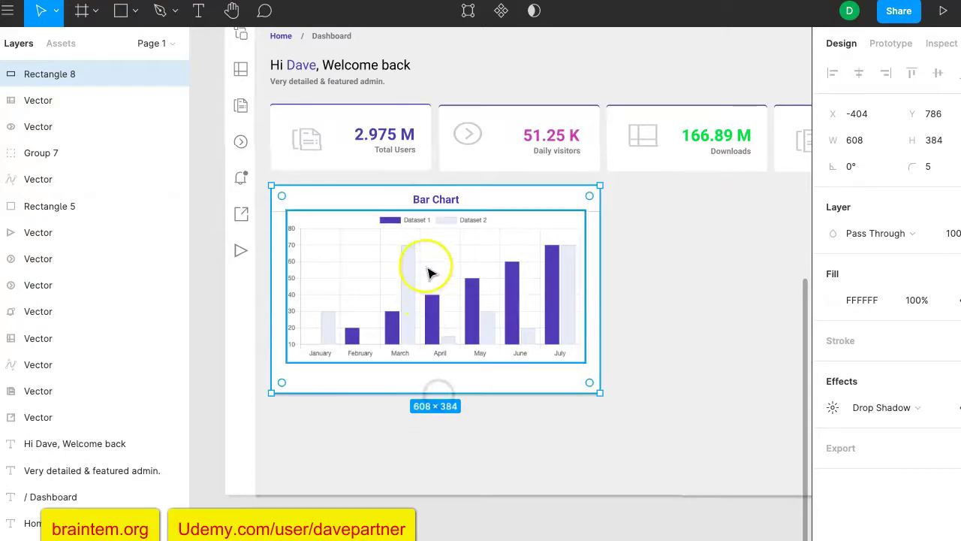
{"action": "left_click_drag", "start_coordinate": [435, 262], "coordinate": [427, 259]}
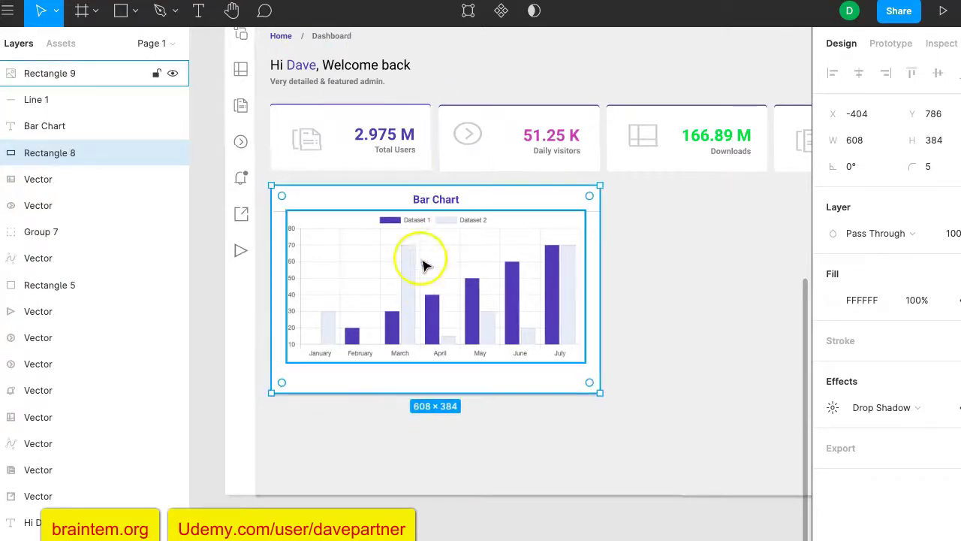
{"action": "left_click", "coordinate": [399, 281]}
{"action": "left_click_drag", "start_coordinate": [400, 280], "coordinate": [400, 286]}
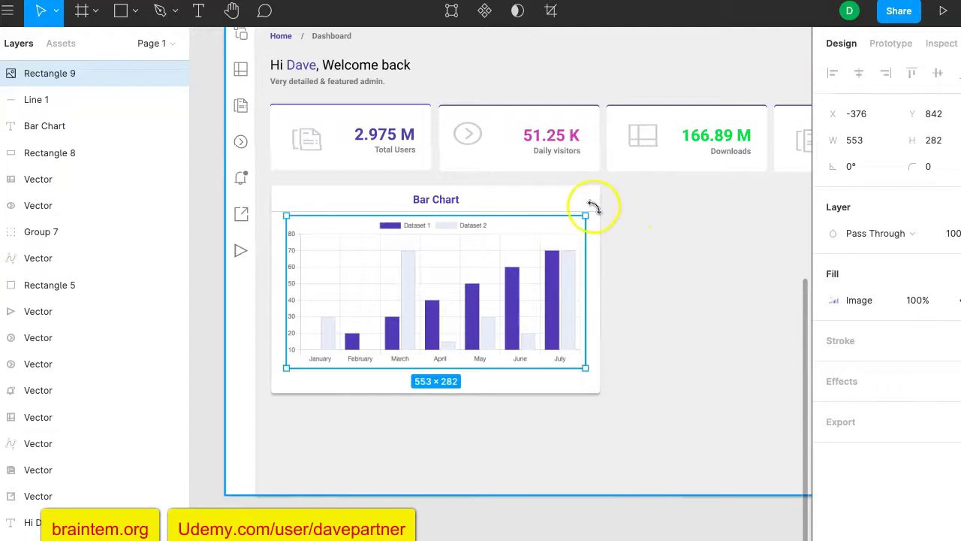
Step: Duplicate the divider line under the Bar Chart title and move the copy below the chart's month labels, at about X -416, Y 1132
{"action": "scroll", "coordinate": [593, 212], "scroll_direction": "up", "scroll_amount": 4}
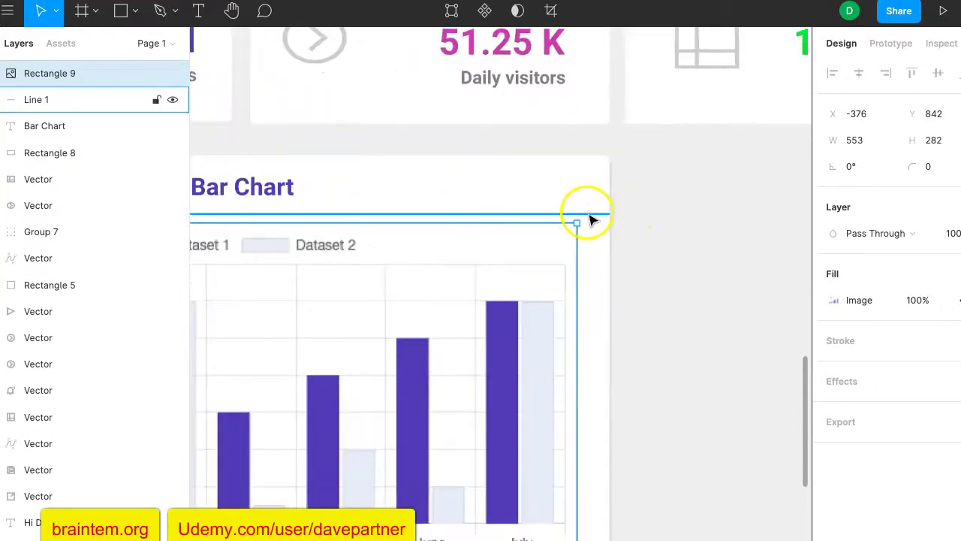
{"action": "left_click", "coordinate": [588, 215]}
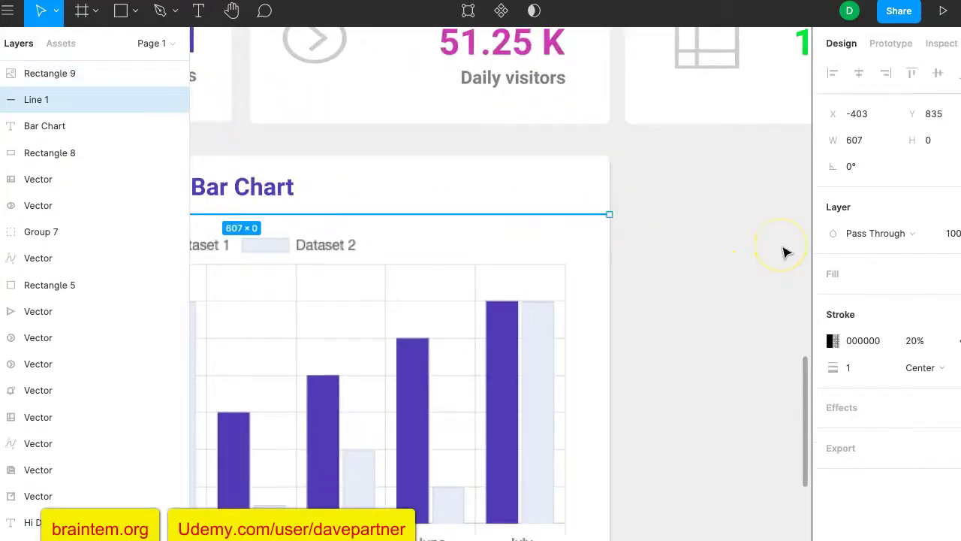
{"action": "key", "text": "ctrl+d"}
{"action": "scroll", "coordinate": [786, 252], "scroll_direction": "down", "scroll_amount": 3}
{"action": "scroll", "coordinate": [786, 252], "scroll_direction": "left", "scroll_amount": 3}
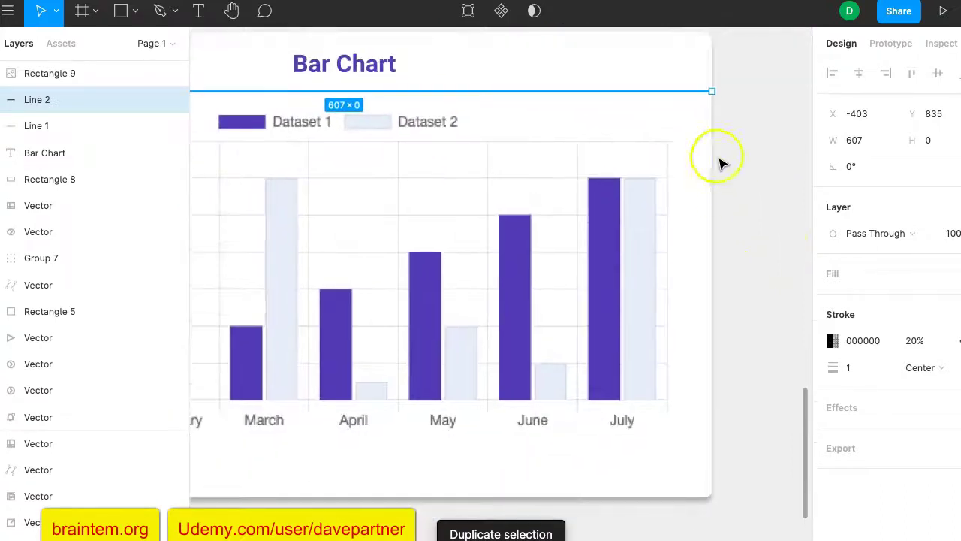
{"action": "left_click_drag", "start_coordinate": [683, 96], "coordinate": [663, 452]}
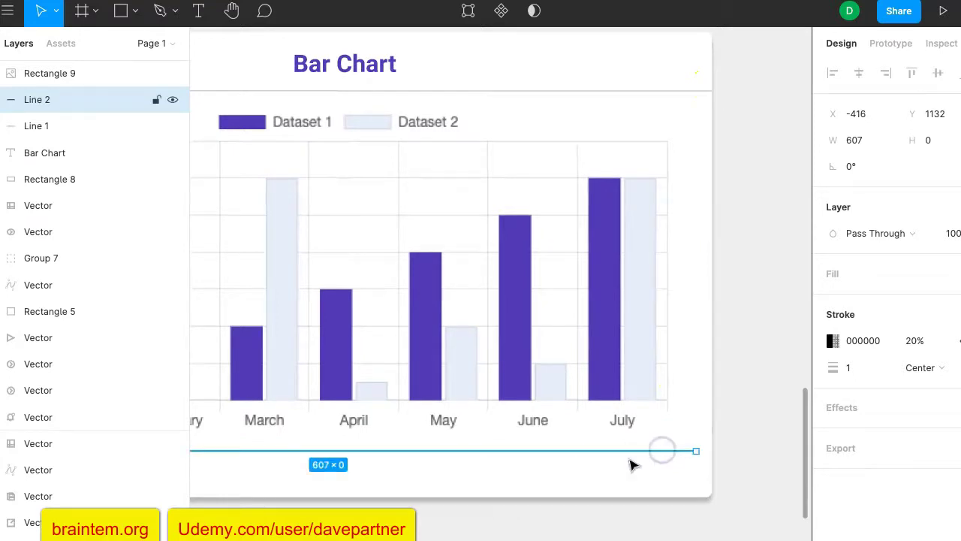
Step: Extend the white Bar Chart panel's lower edge to a height of about 398
{"action": "left_click", "coordinate": [454, 494]}
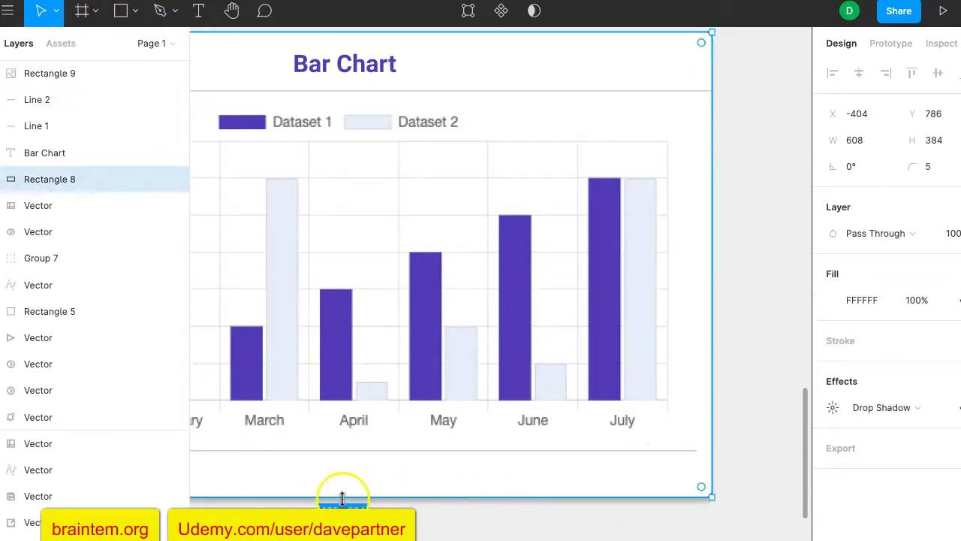
{"action": "left_click_drag", "start_coordinate": [341, 499], "coordinate": [343, 512]}
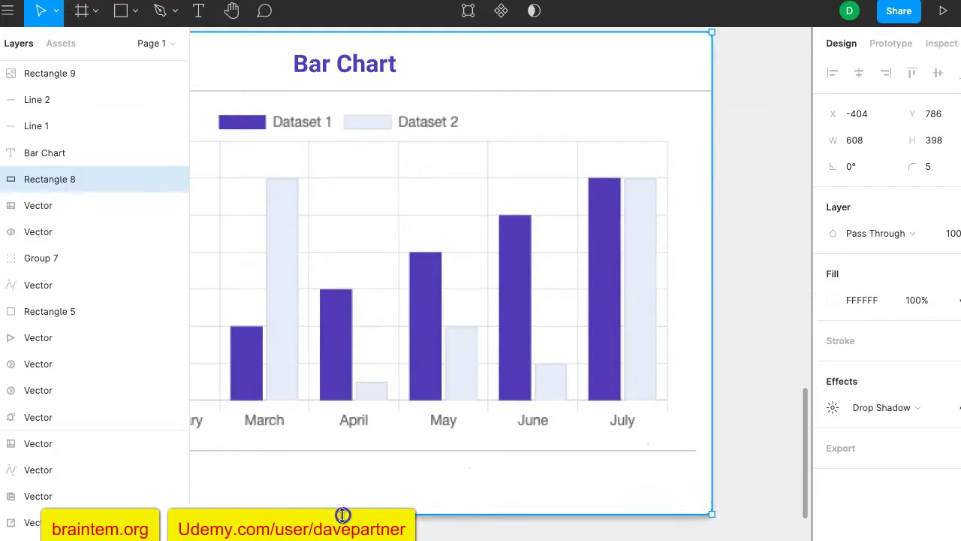
Step: Shift the lower divider line under the month labels right to about X -405, aligned with the white Bar Chart panel's left edge
{"action": "scroll", "coordinate": [420, 485], "scroll_direction": "down", "scroll_amount": 5}
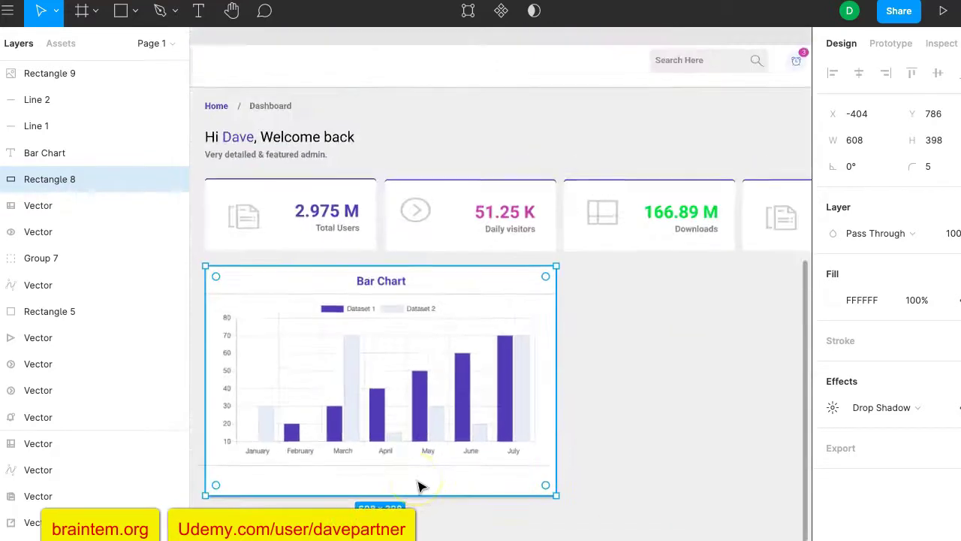
{"action": "left_click", "coordinate": [548, 461]}
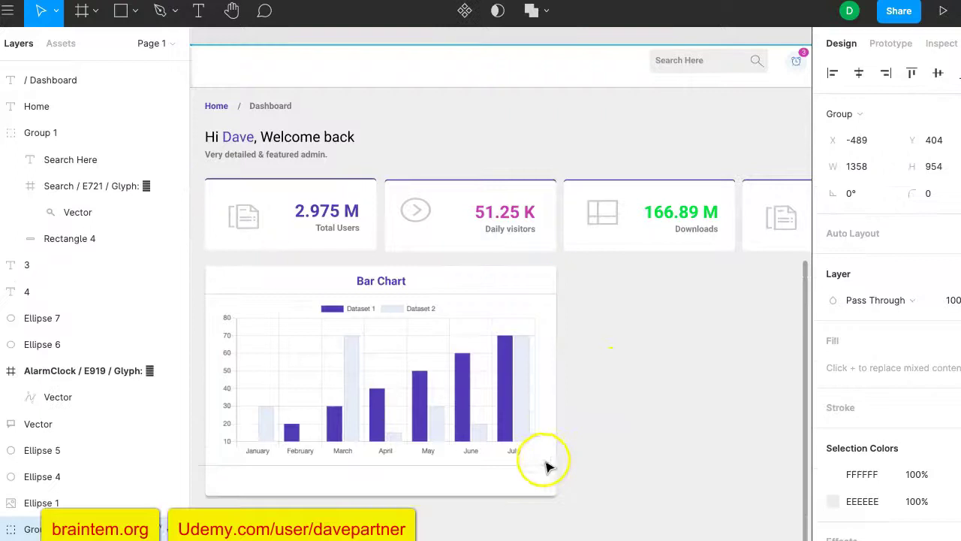
{"action": "scroll", "coordinate": [546, 465], "scroll_direction": "down", "scroll_amount": 1}
{"action": "scroll", "coordinate": [546, 466], "scroll_direction": "left", "scroll_amount": 2}
{"action": "scroll", "coordinate": [545, 467], "scroll_direction": "up", "scroll_amount": 3}
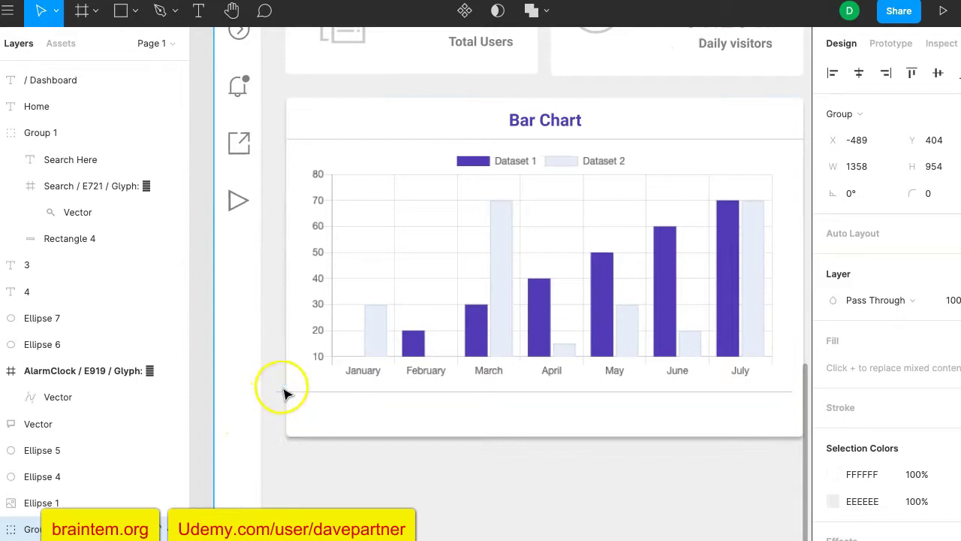
{"action": "left_click", "coordinate": [283, 393]}
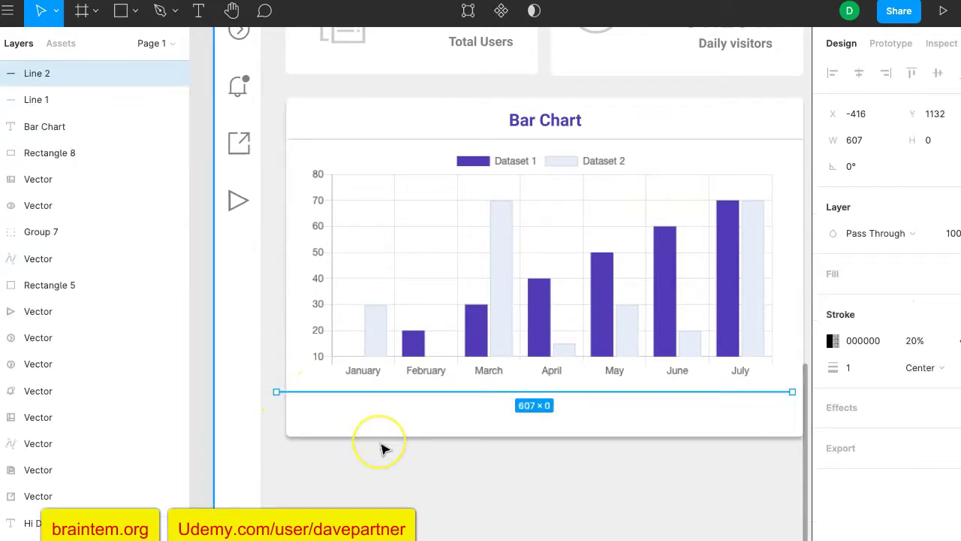
{"action": "key", "text": "Right"}
{"action": "key", "text": "Right"}
{"action": "key", "text": "Right"}
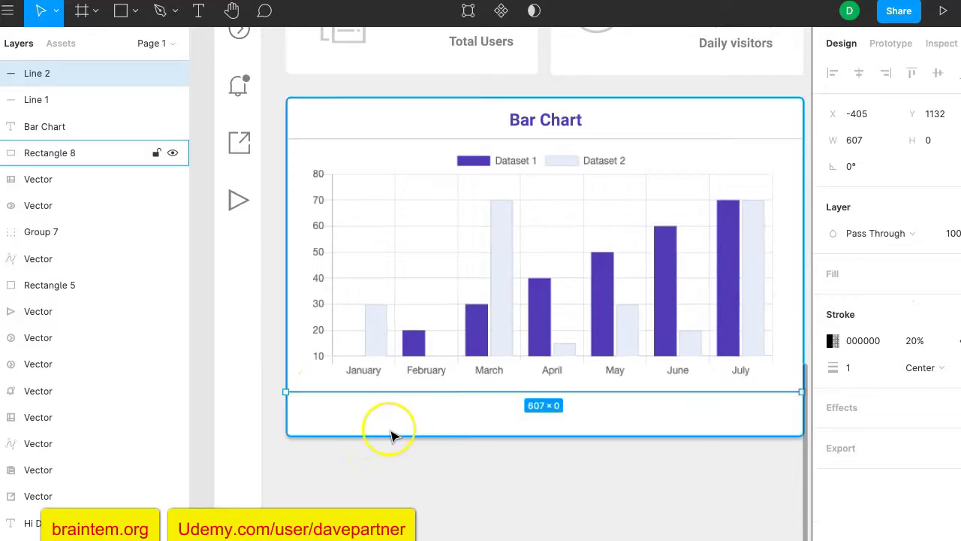
Step: Examine the footer area below the Bar Chart in the reference dashboard and compare it with the recreated panel
{"action": "scroll", "coordinate": [380, 163], "scroll_direction": "up", "scroll_amount": 5}
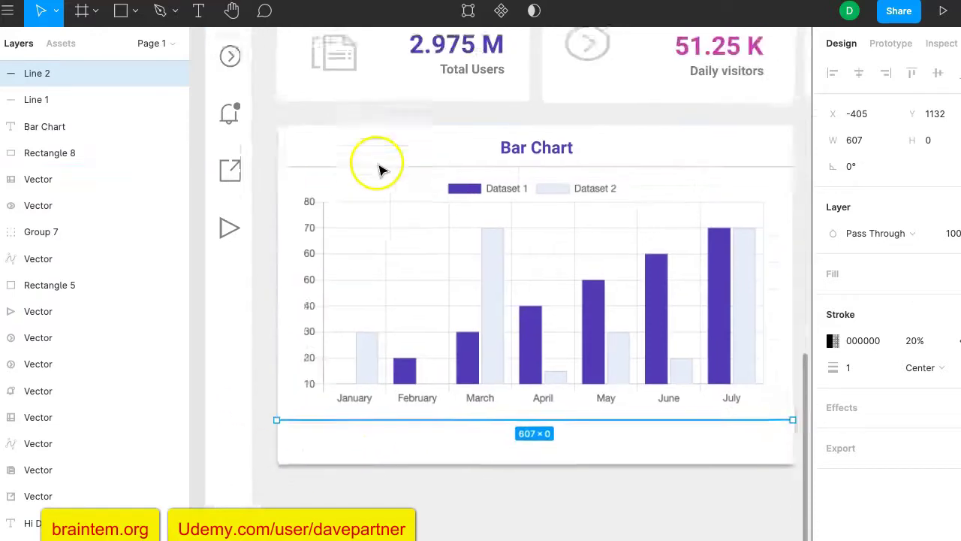
{"action": "scroll", "coordinate": [346, 194], "scroll_direction": "up", "scroll_amount": 15}
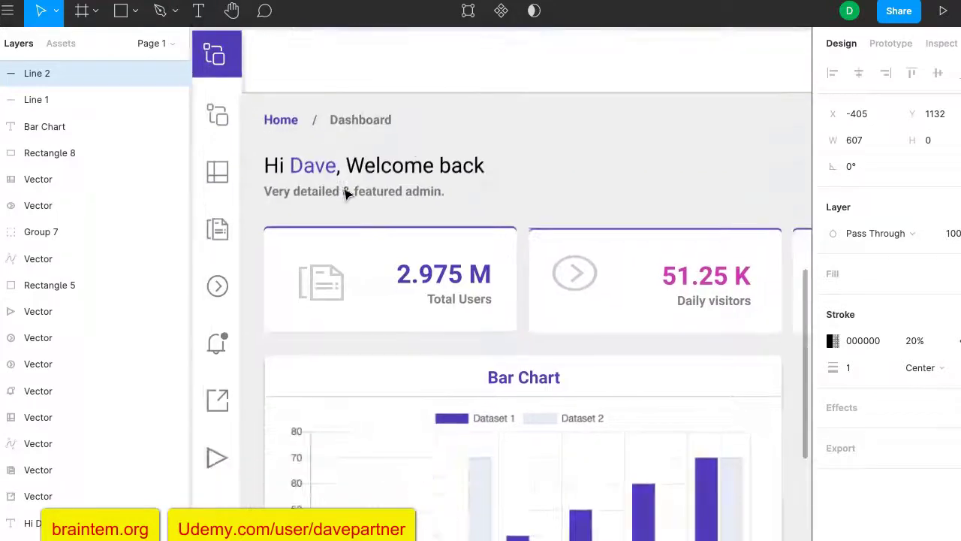
{"action": "scroll", "coordinate": [347, 193], "scroll_direction": "down", "scroll_amount": 2}
{"action": "scroll", "coordinate": [347, 193], "scroll_direction": "right", "scroll_amount": 5}
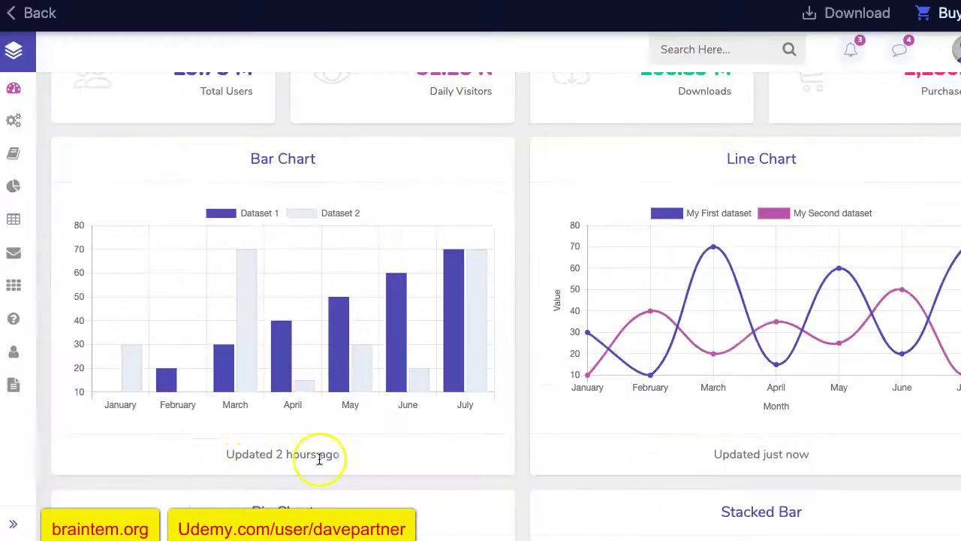
{"action": "scroll", "coordinate": [350, 456], "scroll_direction": "down", "scroll_amount": 3}
{"action": "scroll", "coordinate": [350, 461], "scroll_direction": "down", "scroll_amount": 2}
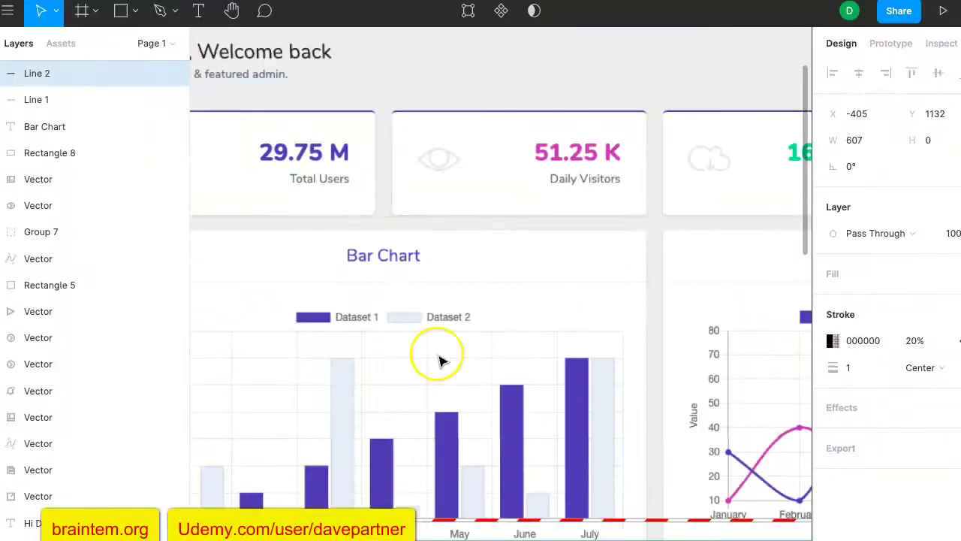
{"action": "scroll", "coordinate": [431, 241], "scroll_direction": "down", "scroll_amount": 10}
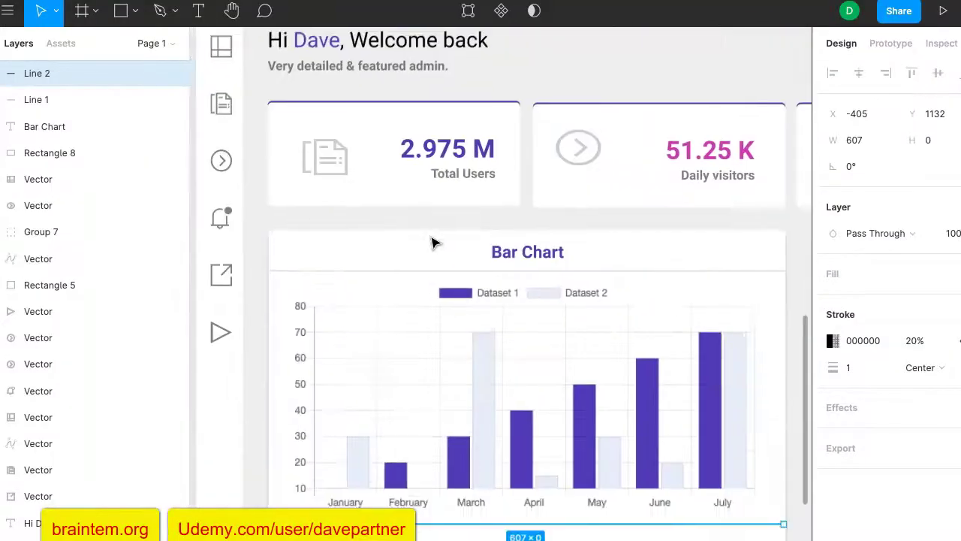
{"action": "scroll", "coordinate": [434, 241], "scroll_direction": "down", "scroll_amount": 3}
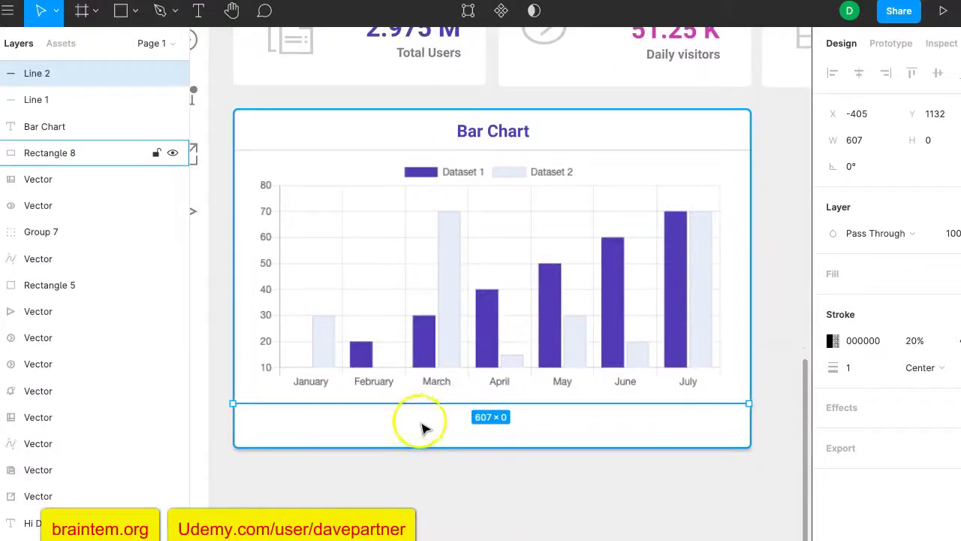
Step: Add the text "Updated 2 hours ago" below the lower divider line of the Bar Chart panel, at about X -206, Y 1155
{"action": "left_click", "coordinate": [216, 306]}
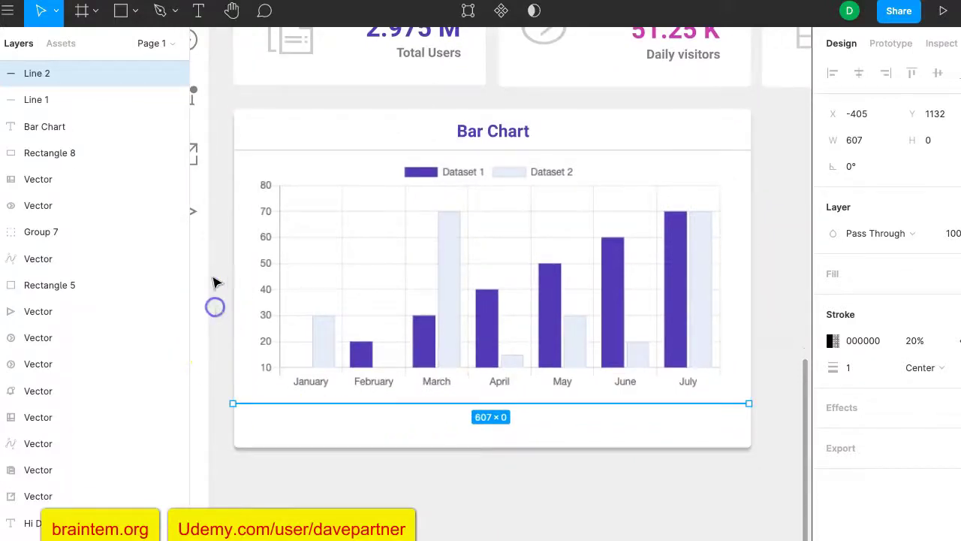
{"action": "left_click", "coordinate": [203, 18]}
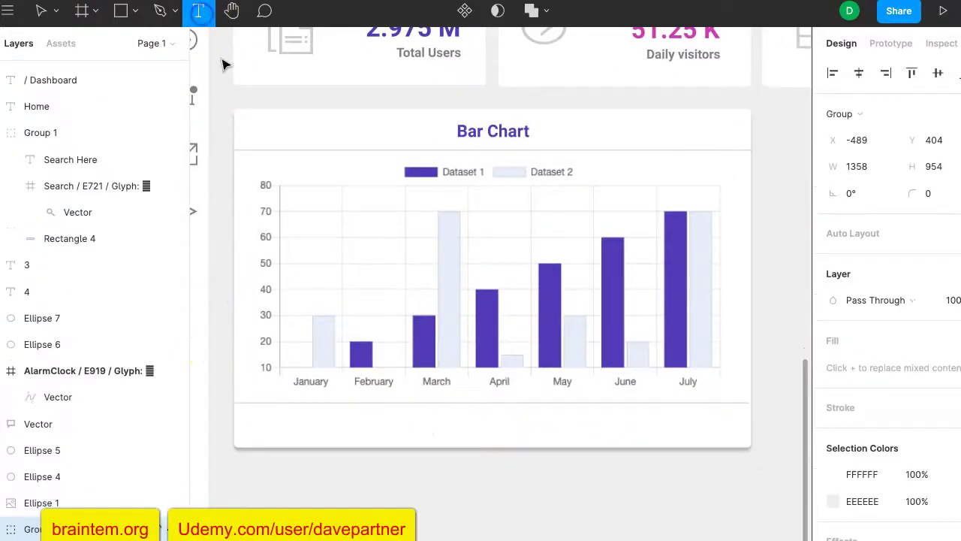
{"action": "left_click", "coordinate": [403, 424]}
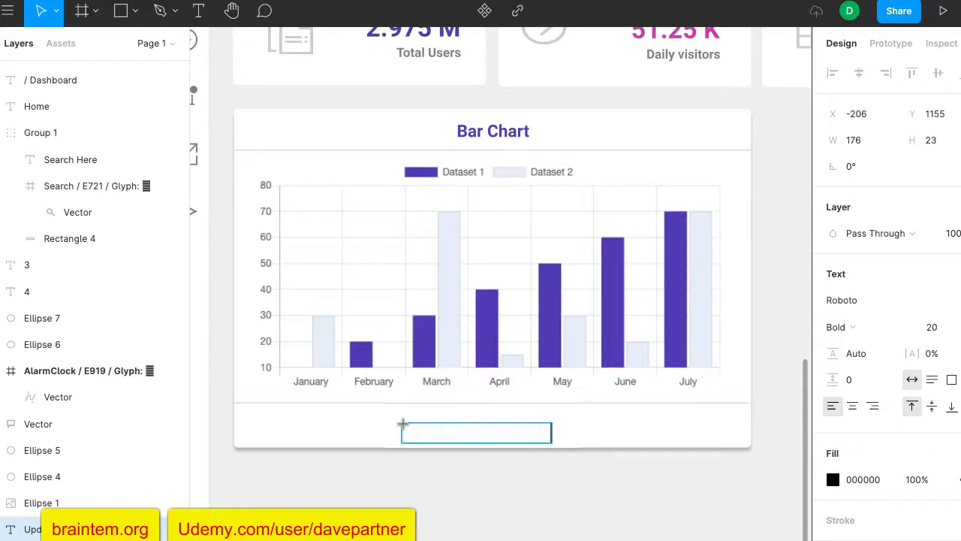
{"action": "key", "text": "ctrl+a"}
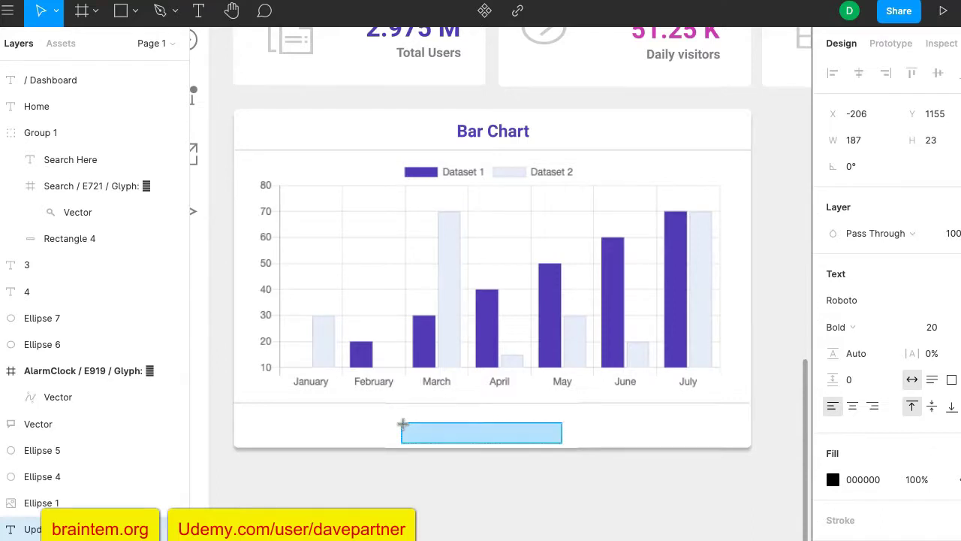
{"action": "scroll", "coordinate": [864, 433], "scroll_direction": "down", "scroll_amount": 2}
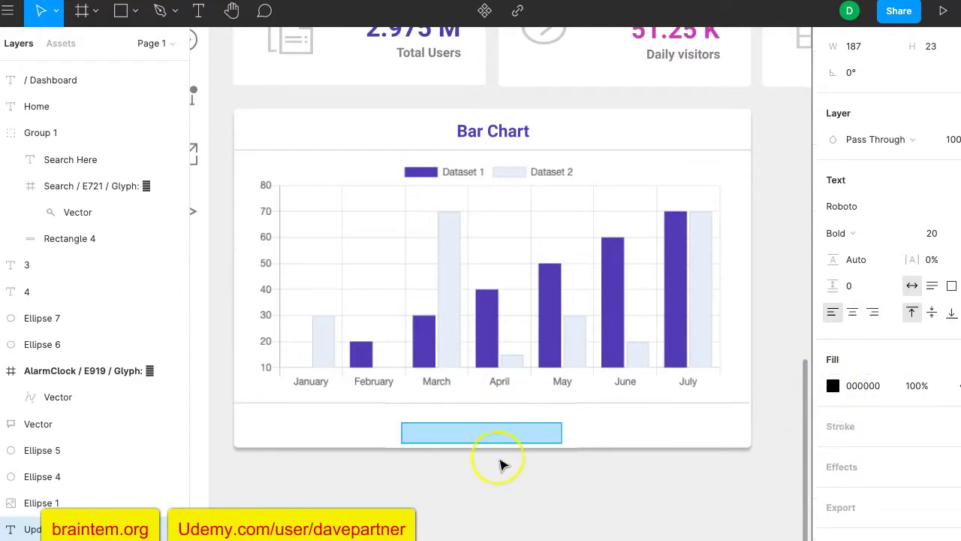
Step: Check which layers are stacked at the new footer text's position
{"action": "right_click", "coordinate": [481, 433]}
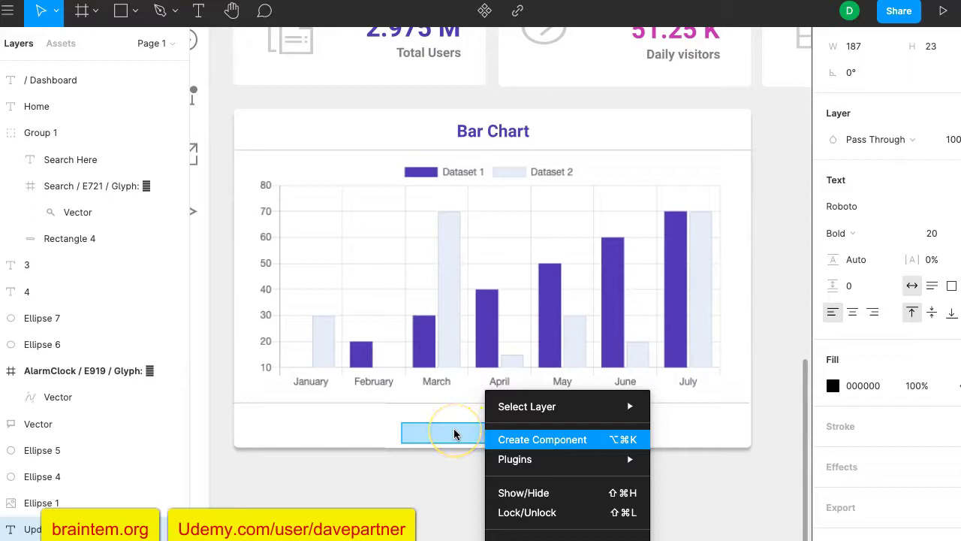
{"action": "mouse_move", "coordinate": [547, 407]}
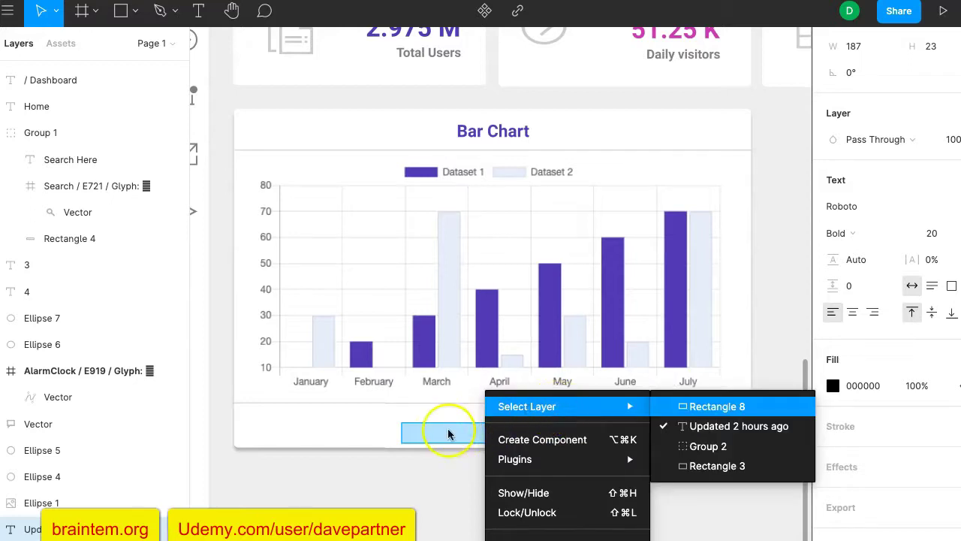
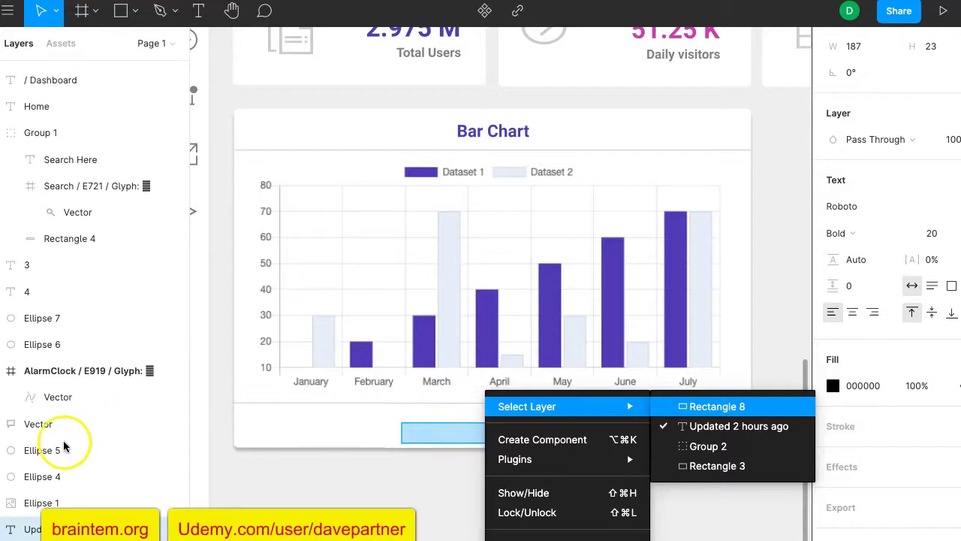
{"action": "left_click", "coordinate": [325, 428]}
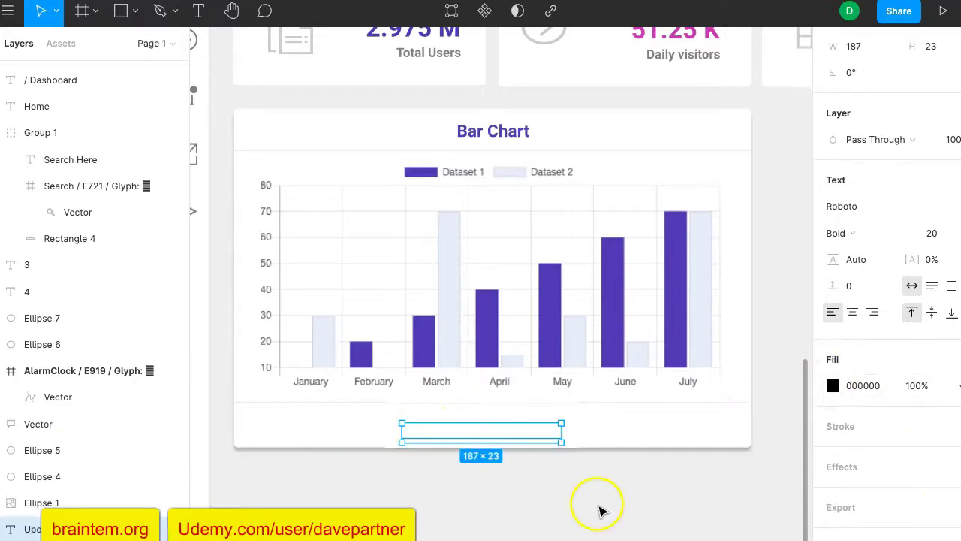
{"action": "key", "text": "Escape"}
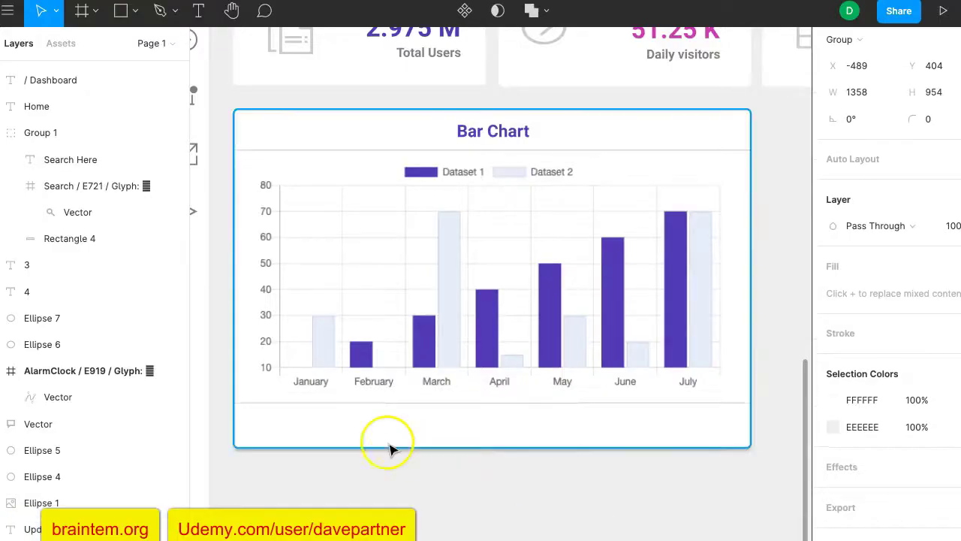
Step: Move the "Updated 2 hours ago" text layer directly above Rectangle 8 in the layer order
{"action": "left_click", "coordinate": [340, 425]}
{"action": "left_click", "coordinate": [340, 425]}
{"action": "scroll", "coordinate": [71, 360], "scroll_direction": "up", "scroll_amount": 3}
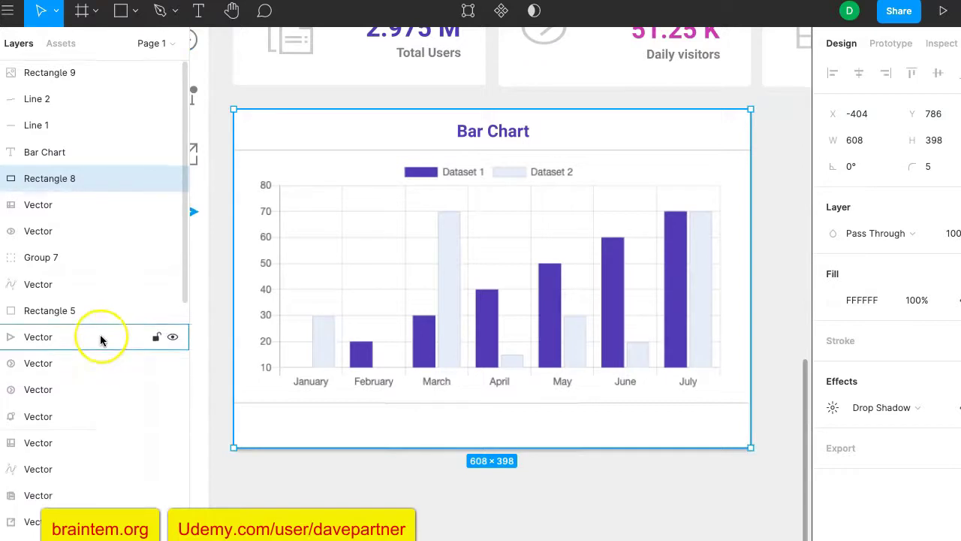
{"action": "scroll", "coordinate": [101, 338], "scroll_direction": "down", "scroll_amount": 10}
{"action": "scroll", "coordinate": [101, 339], "scroll_direction": "down", "scroll_amount": 4}
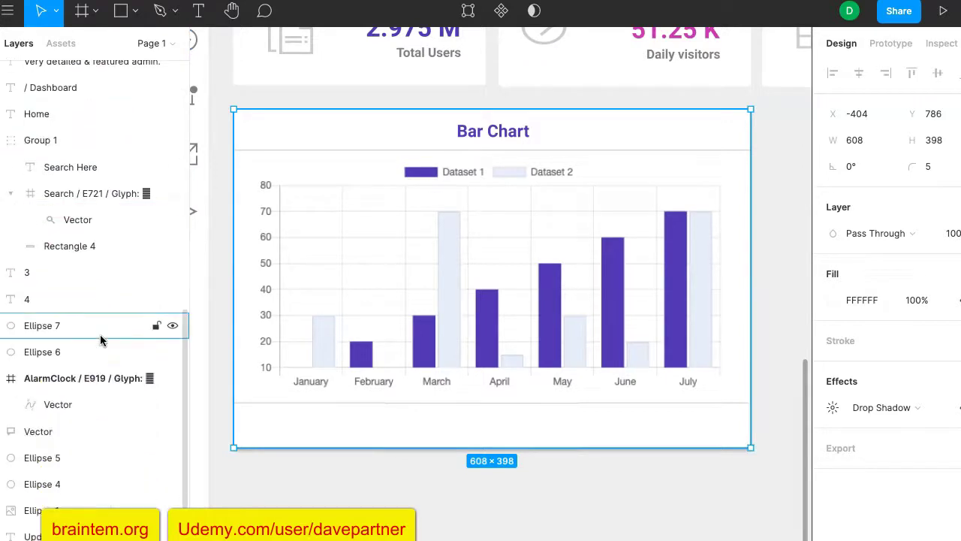
{"action": "scroll", "coordinate": [150, 282], "scroll_direction": "up", "scroll_amount": 14}
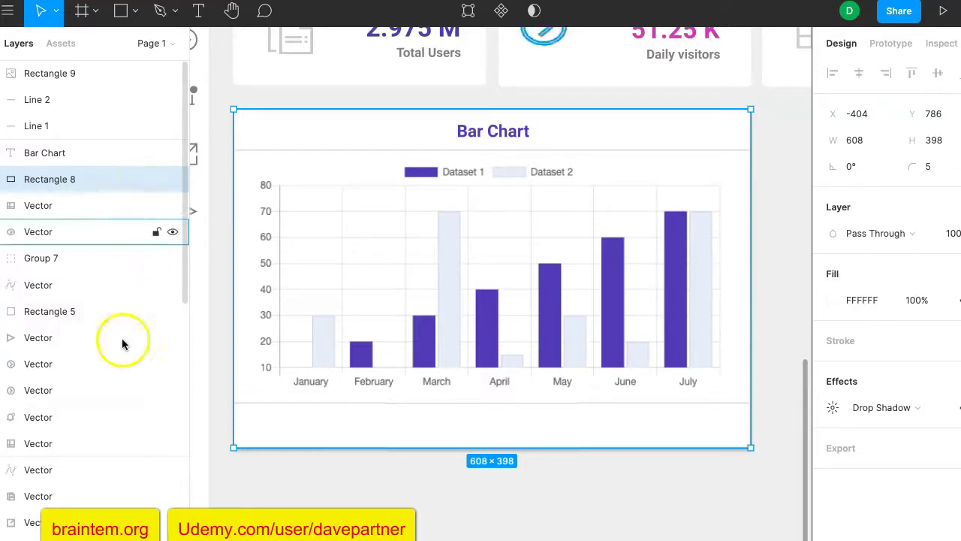
{"action": "scroll", "coordinate": [122, 343], "scroll_direction": "down", "scroll_amount": 13}
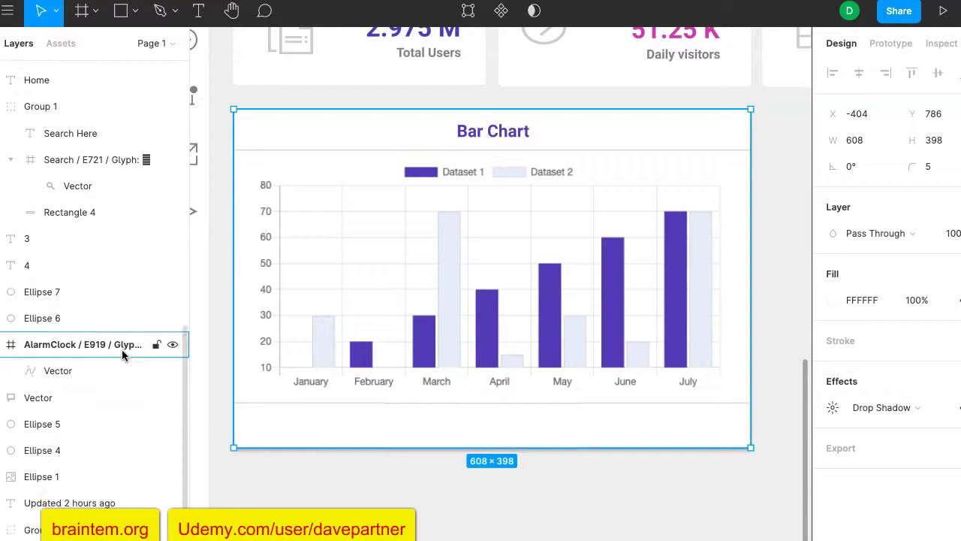
{"action": "left_click", "coordinate": [67, 503]}
{"action": "left_click_drag", "start_coordinate": [66, 455], "coordinate": [94, 178]}
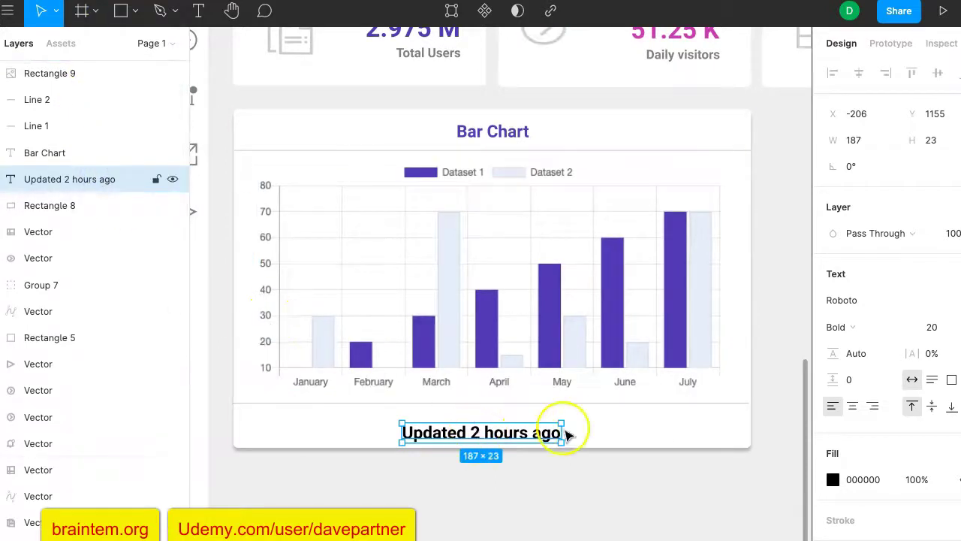
Step: Set the "Updated 2 hours ago" text to Regular weight with a fill opacity of 50%
{"action": "left_click", "coordinate": [864, 331]}
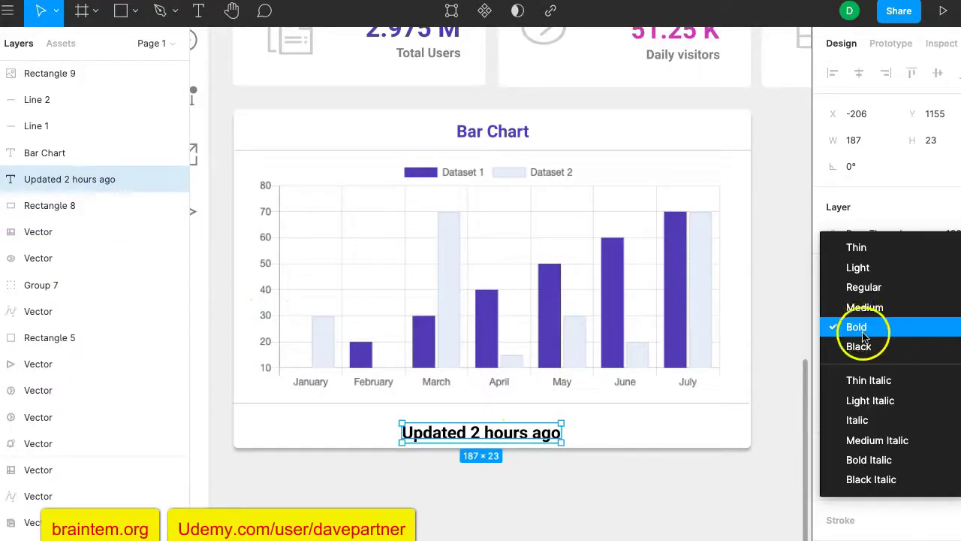
{"action": "left_click", "coordinate": [890, 289]}
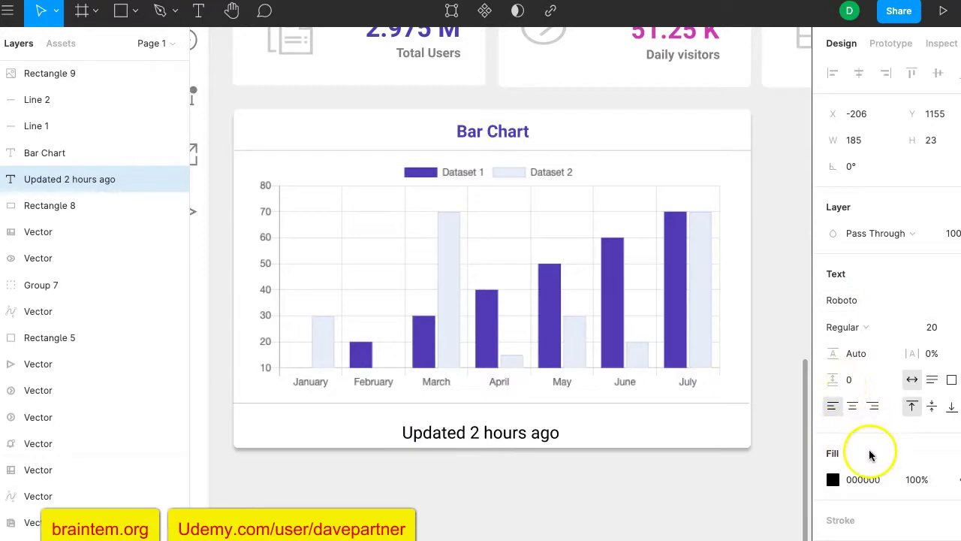
{"action": "scroll", "coordinate": [868, 453], "scroll_direction": "down", "scroll_amount": 1}
{"action": "scroll", "coordinate": [871, 454], "scroll_direction": "down", "scroll_amount": 1}
{"action": "left_click", "coordinate": [906, 408]}
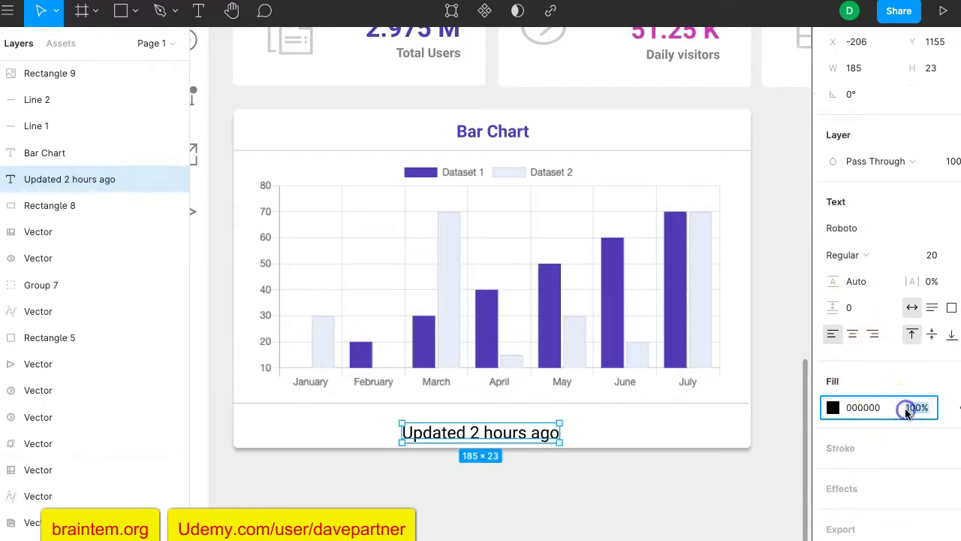
{"action": "type", "text": "50"}
{"action": "key", "text": "Return"}
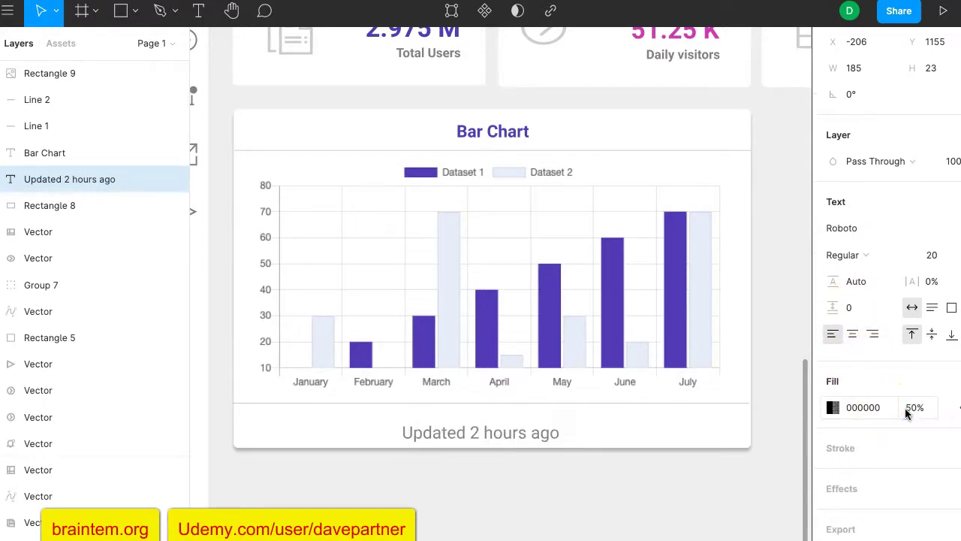
Step: Try font size 10 on the "Updated 2 hours ago" text, and settle on size 15
{"action": "left_click", "coordinate": [939, 259]}
{"action": "type", "text": "10"}
{"action": "key", "text": "Return"}
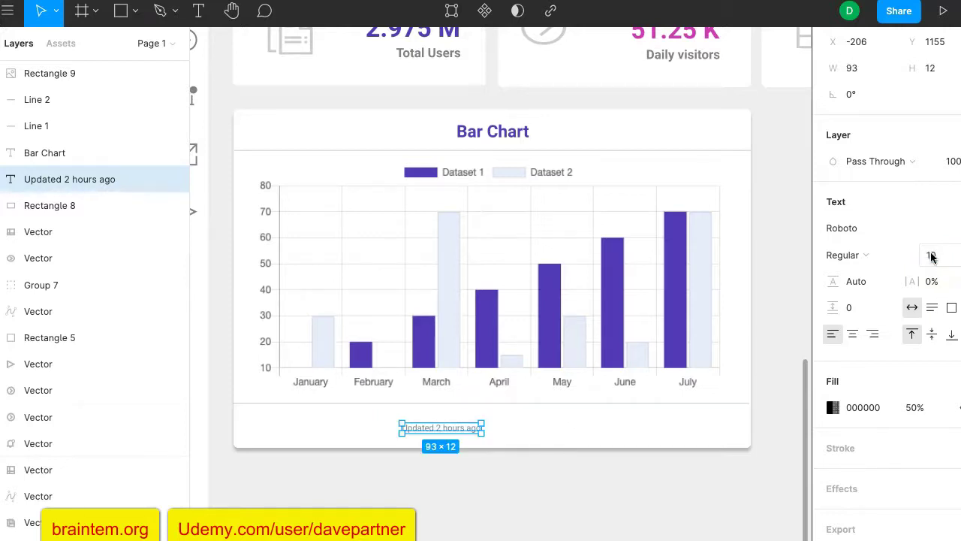
{"action": "type", "text": "15"}
{"action": "key", "text": "Return"}
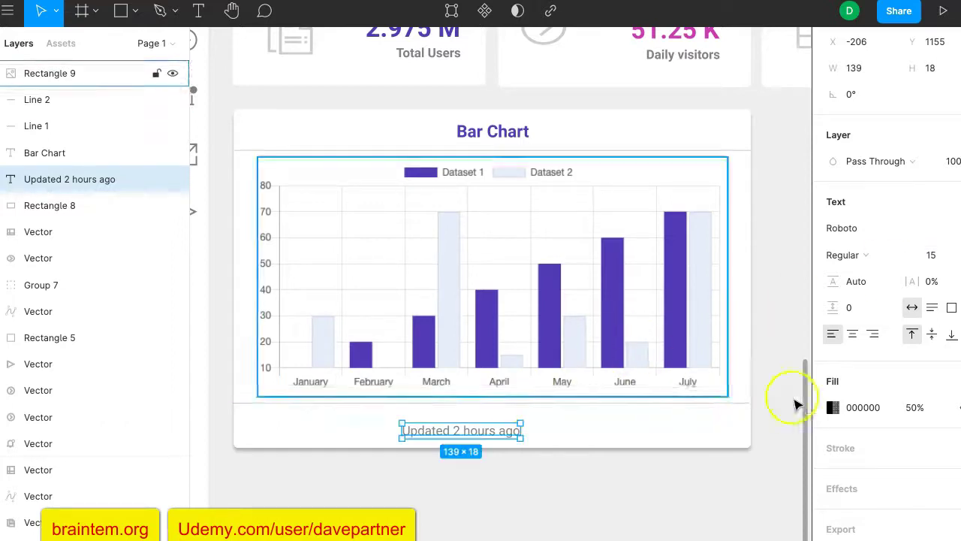
Step: Nudge the "Updated 2 hours ago" text right to X -173, centring it in the Bar Chart panel's footer
{"action": "key", "text": "Right"}
{"action": "key", "text": "Right"}
{"action": "key", "text": "Right"}
{"action": "key", "text": "Right"}
{"action": "key", "text": "Right"}
{"action": "key", "text": "Right"}
{"action": "key", "text": "Right"}
{"action": "key", "text": "Right"}
{"action": "key", "text": "Right"}
{"action": "key", "text": "Right"}
{"action": "key", "text": "Right"}
{"action": "key", "text": "Right"}
{"action": "key", "text": "Right"}
{"action": "key", "text": "Right"}
{"action": "key", "text": "Right"}
{"action": "key", "text": "Right"}
{"action": "key", "text": "Right"}
{"action": "key", "text": "Right"}
{"action": "key", "text": "Right"}
{"action": "key", "text": "Right"}
{"action": "key", "text": "Right"}
{"action": "key", "text": "Right"}
{"action": "key", "text": "Right"}
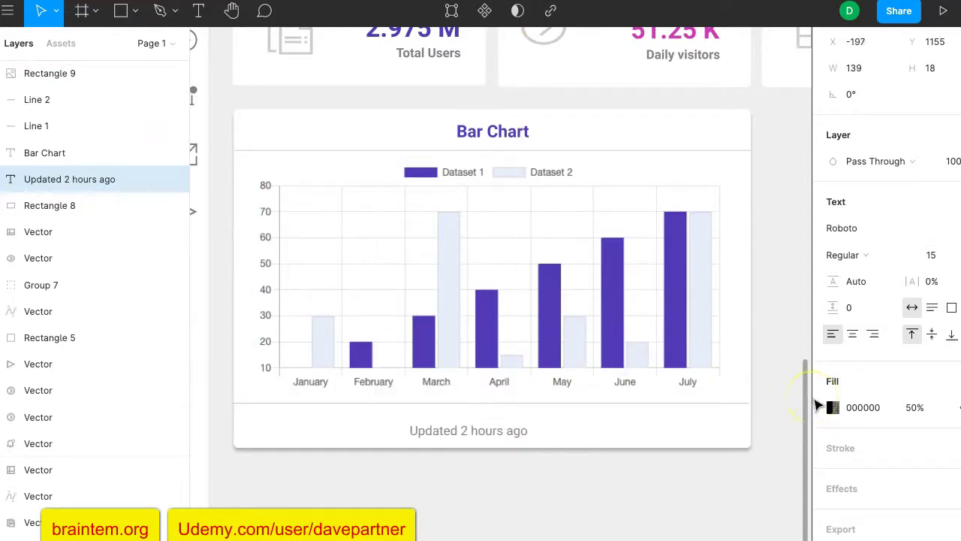
{"action": "key", "text": "Right"}
{"action": "key", "text": "Right"}
{"action": "key", "text": "Right"}
{"action": "key", "text": "Right"}
{"action": "key", "text": "Right"}
{"action": "key", "text": "Right"}
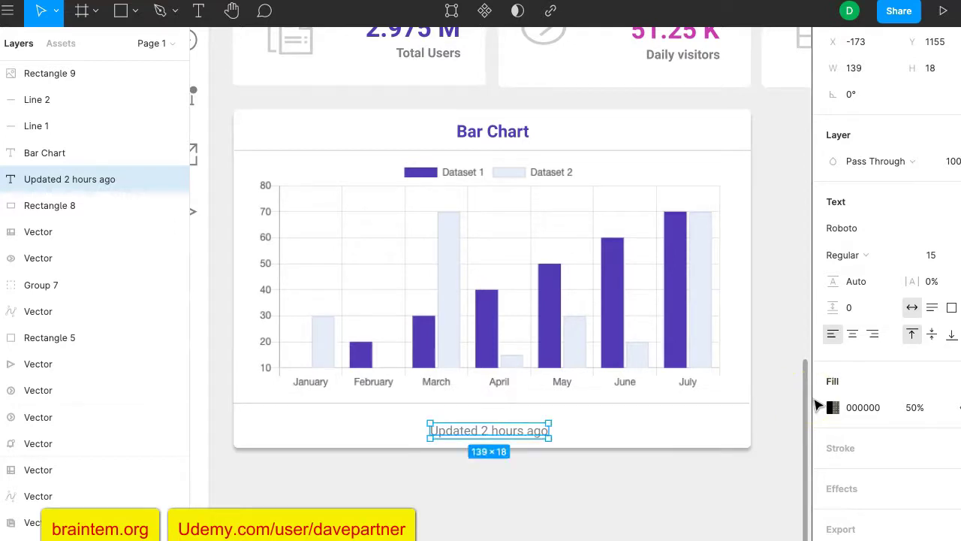
{"action": "left_click", "coordinate": [773, 339]}
{"action": "scroll", "coordinate": [773, 340], "scroll_direction": "down", "scroll_amount": 5}
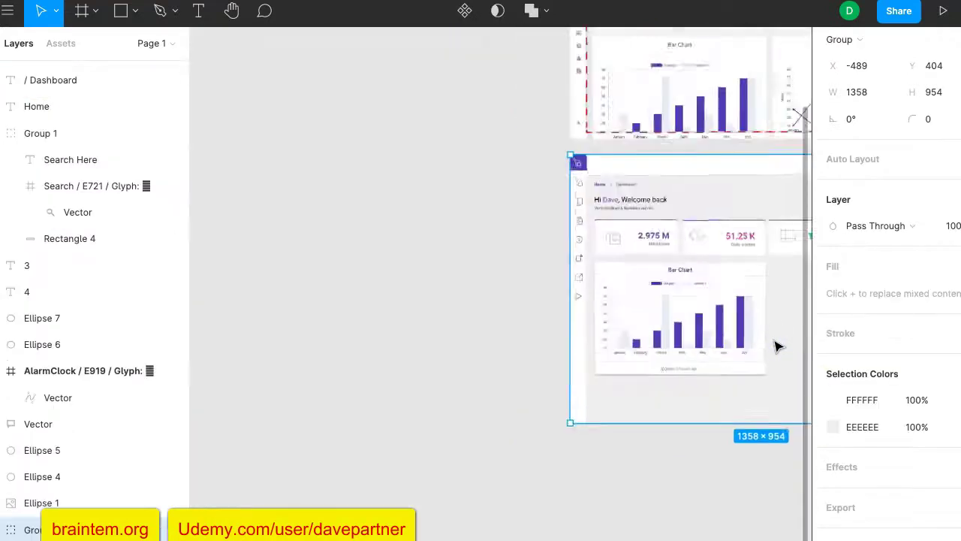
Step: Shorten the dashboard background group to a height of 809, so it ends just below the Bar Chart panel
{"action": "scroll", "coordinate": [773, 339], "scroll_direction": "up", "scroll_amount": 2}
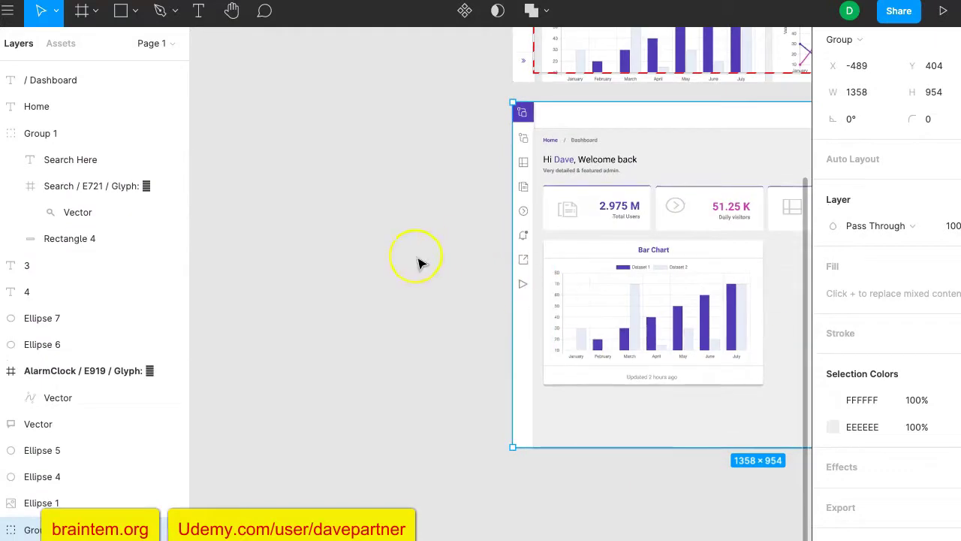
{"action": "scroll", "coordinate": [419, 263], "scroll_direction": "right", "scroll_amount": 7}
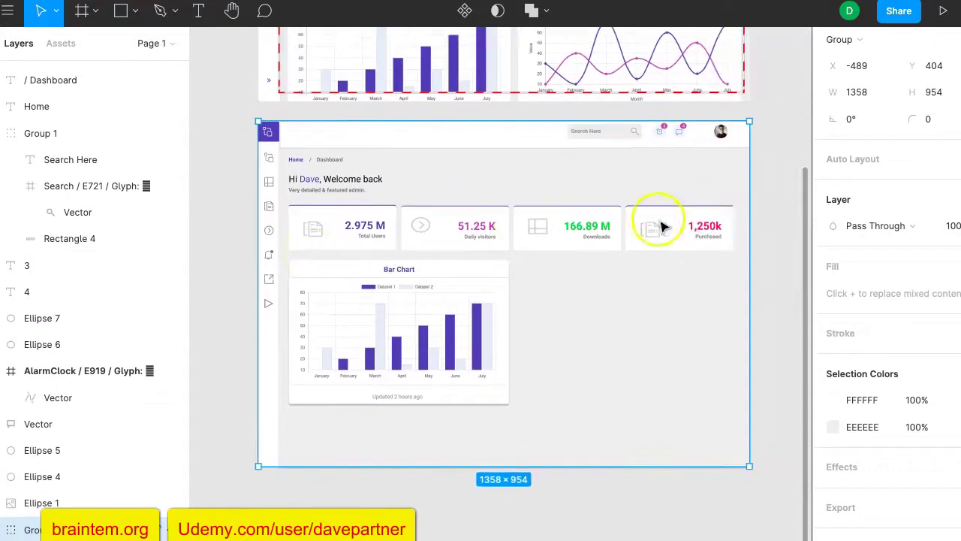
{"action": "left_click", "coordinate": [227, 409]}
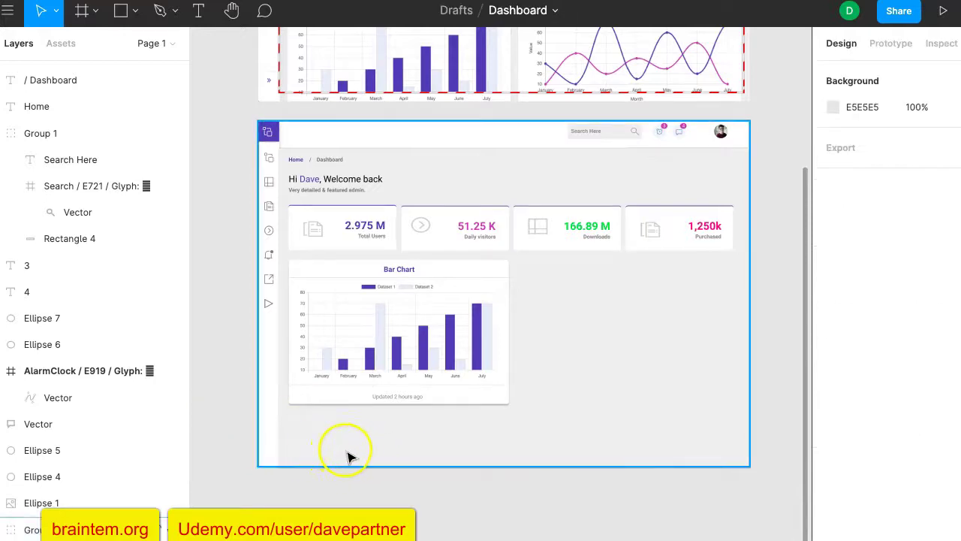
{"action": "left_click", "coordinate": [270, 464]}
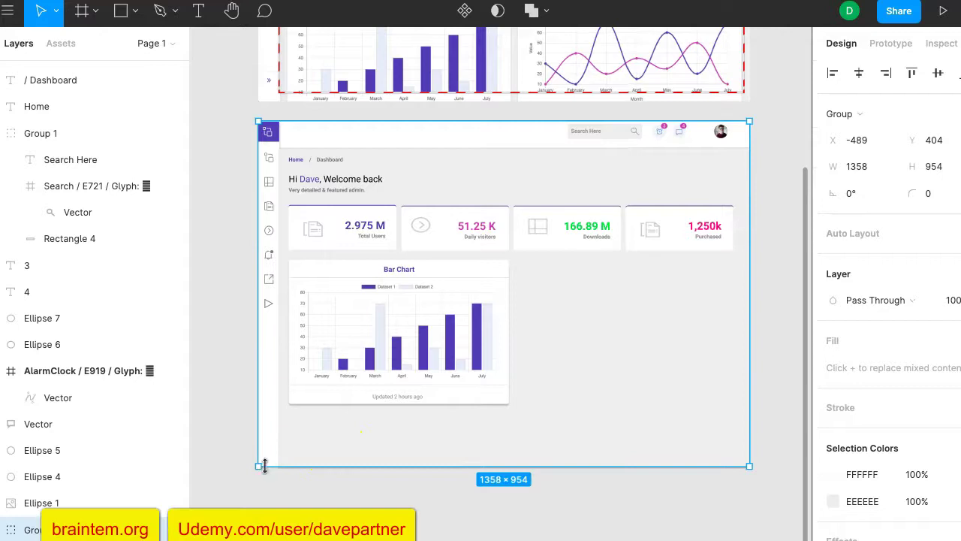
{"action": "left_click_drag", "start_coordinate": [265, 465], "coordinate": [262, 415]}
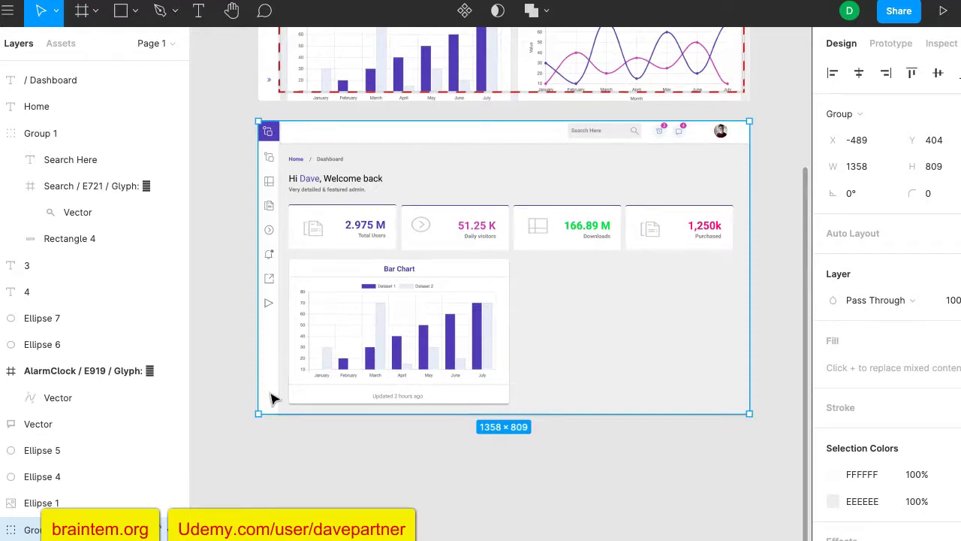
Step: Ungroup the dashboard background into its separate rectangles and inspect the sidebar rectangle's lower edge
{"action": "right_click", "coordinate": [272, 398]}
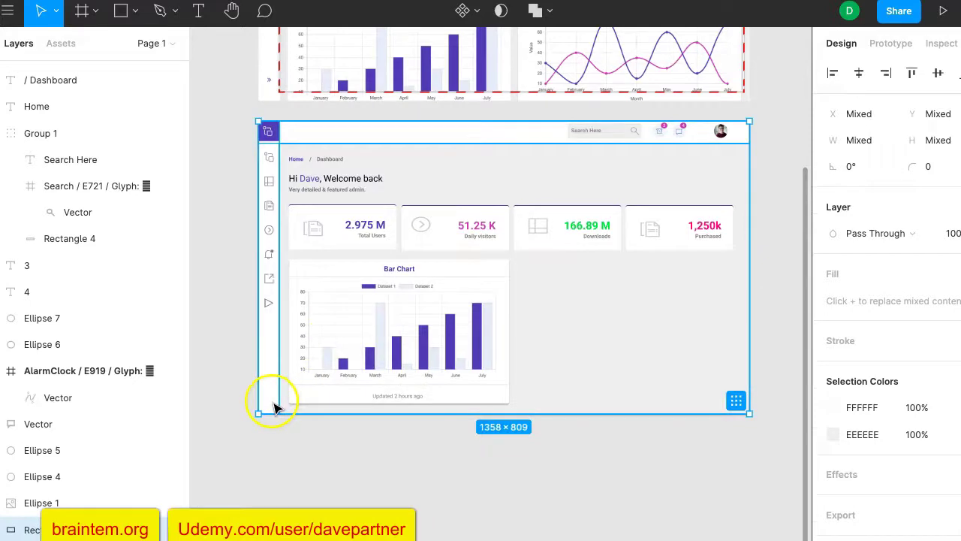
{"action": "left_click", "coordinate": [268, 405]}
{"action": "scroll", "coordinate": [268, 406], "scroll_direction": "up", "scroll_amount": 5}
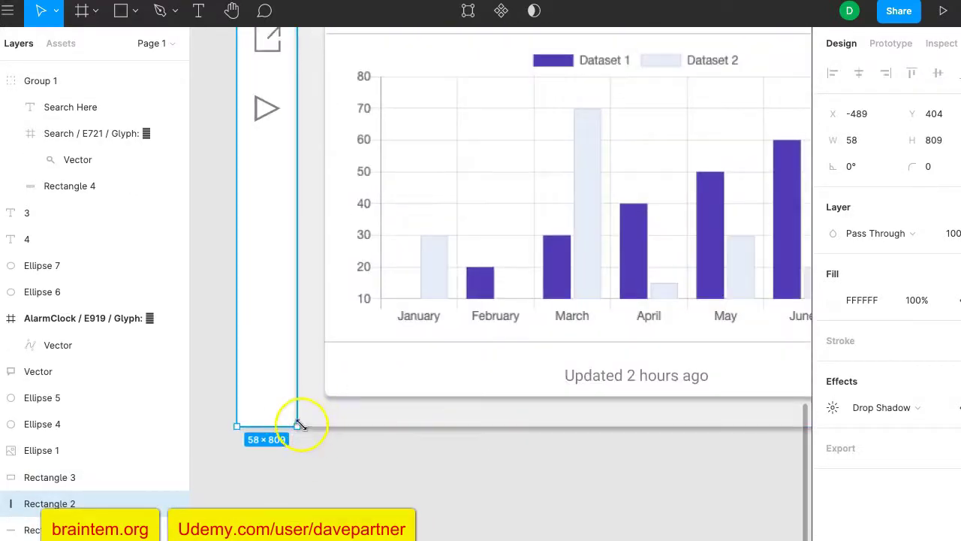
{"action": "scroll", "coordinate": [293, 373], "scroll_direction": "down", "scroll_amount": 5}
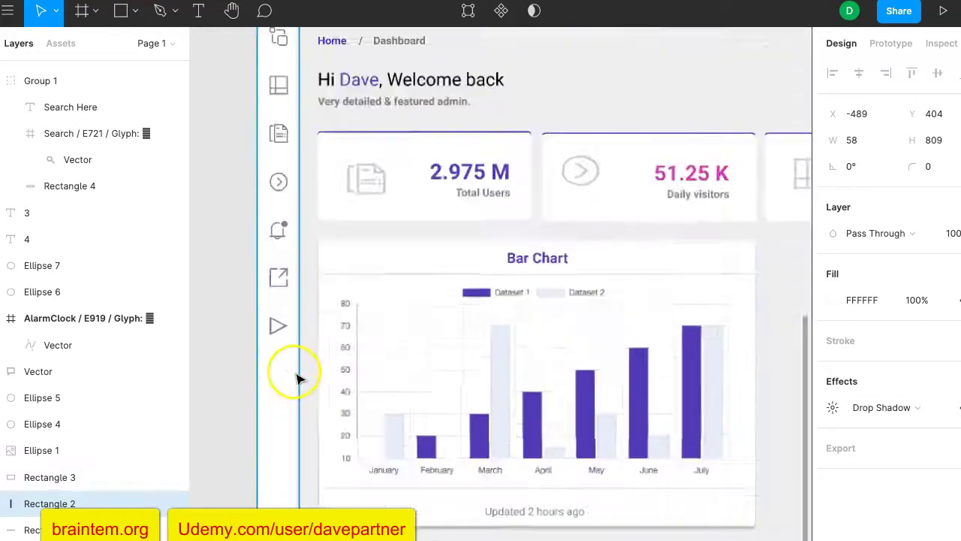
{"action": "left_click", "coordinate": [236, 337]}
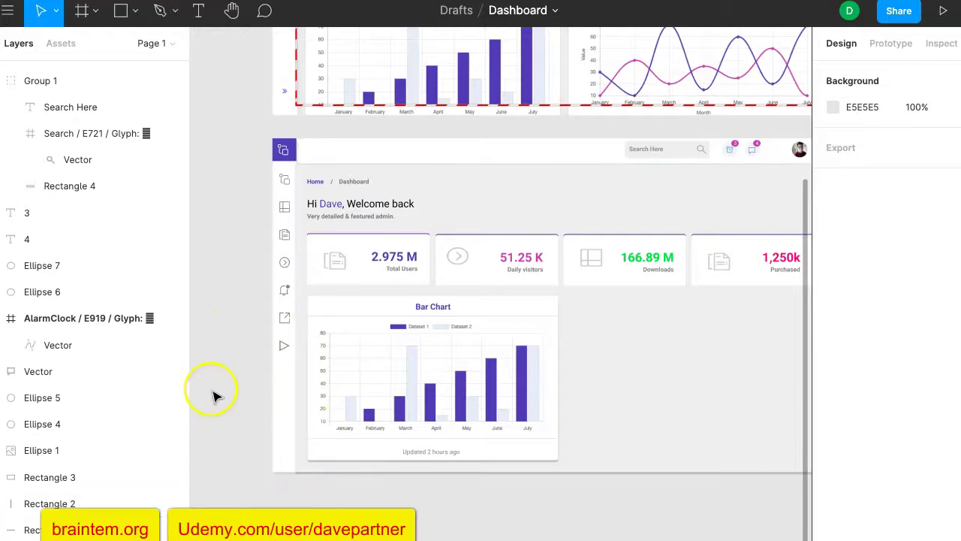
{"action": "scroll", "coordinate": [215, 393], "scroll_direction": "down", "scroll_amount": 2}
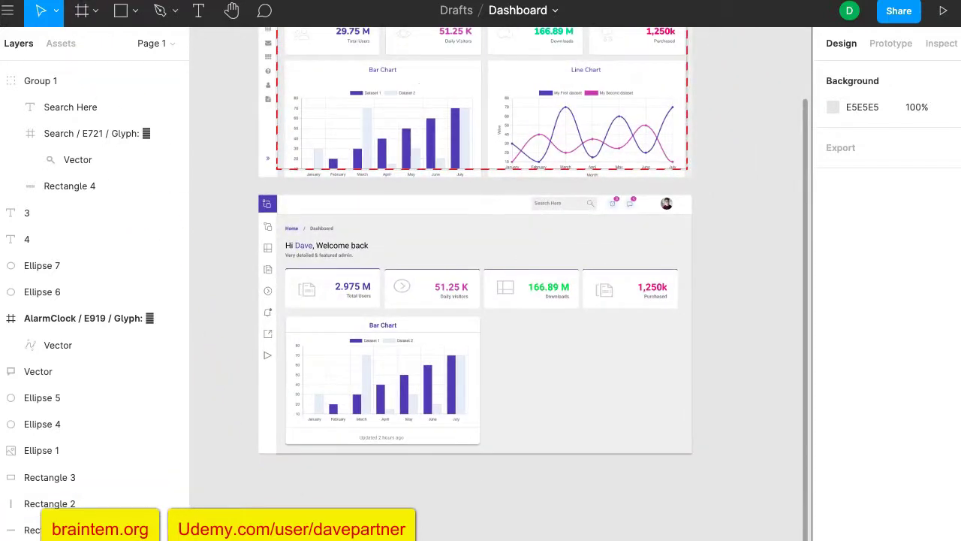
{"action": "scroll", "coordinate": [231, 323], "scroll_direction": "up", "scroll_amount": 3}
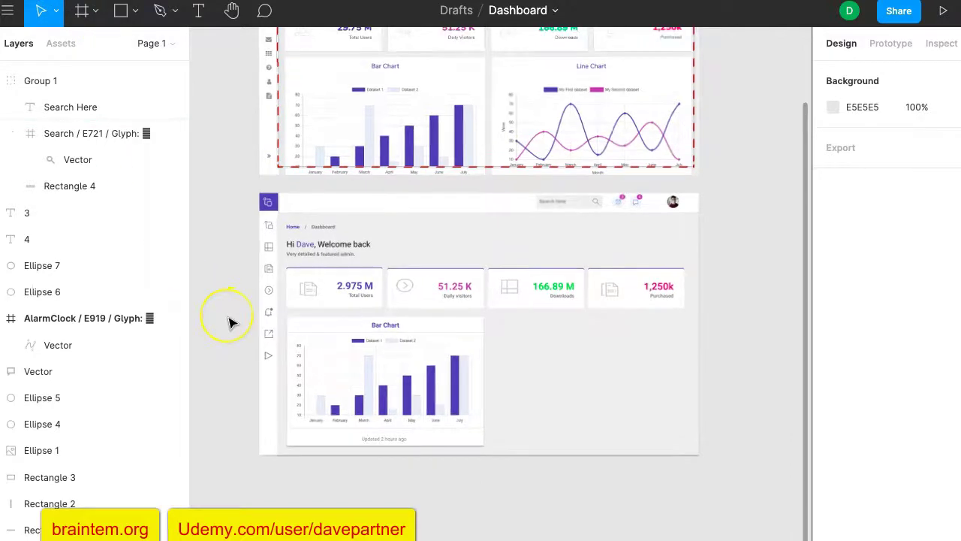
{"action": "scroll", "coordinate": [232, 323], "scroll_direction": "down", "scroll_amount": 2}
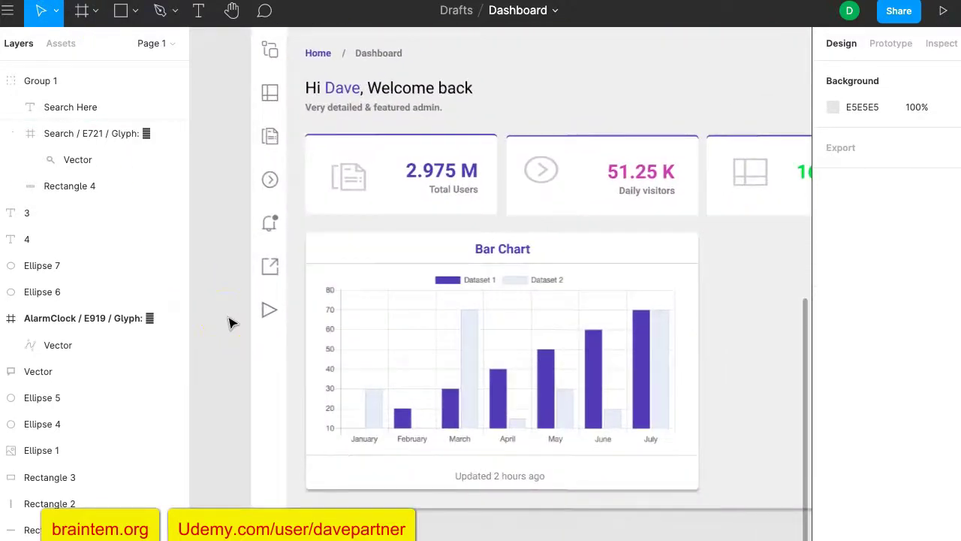
Step: Group the Bar Chart panel's background rectangle, chart image, both divider lines, title and "Updated 2 hours ago" text
{"action": "left_click", "coordinate": [570, 250]}
{"action": "left_click", "coordinate": [574, 248]}
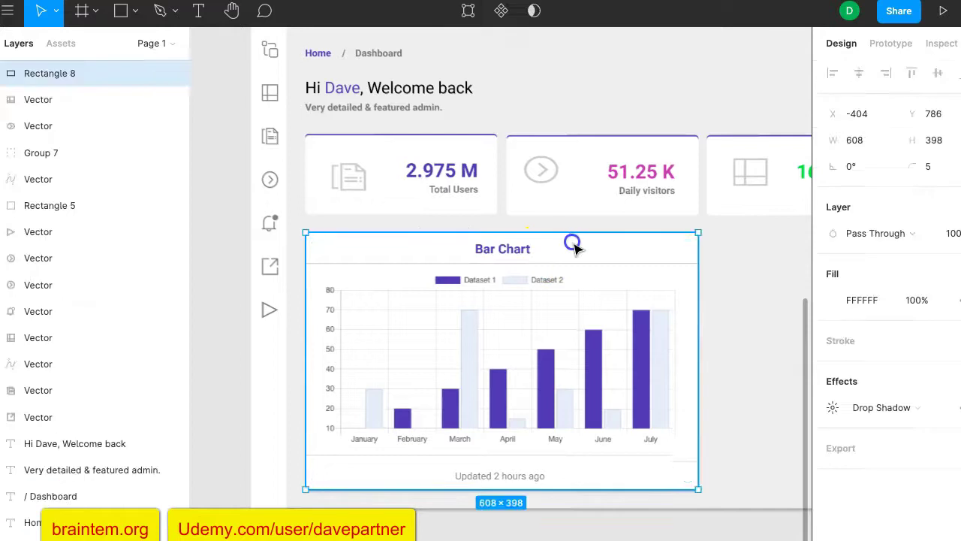
{"action": "left_click", "coordinate": [498, 324], "text": "shift"}
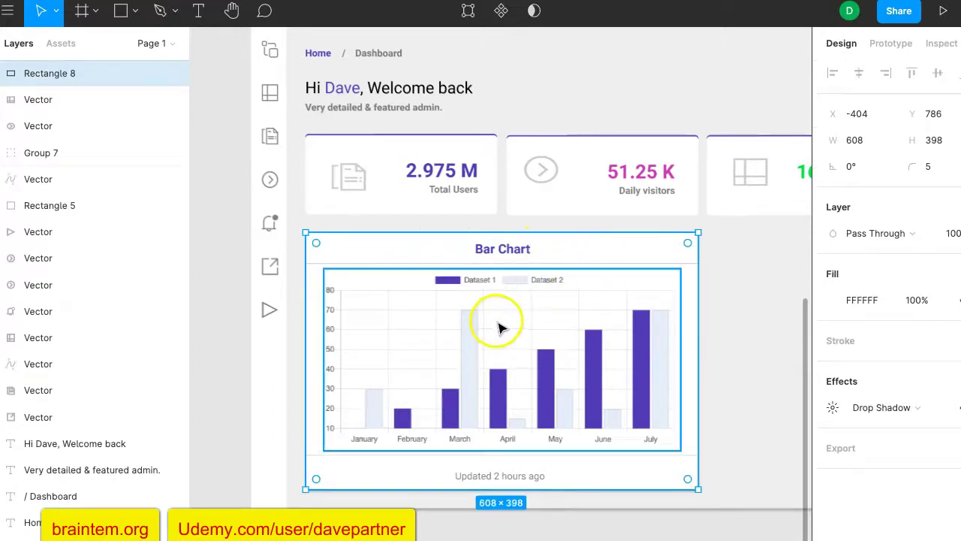
{"action": "left_click", "coordinate": [430, 264], "text": "shift"}
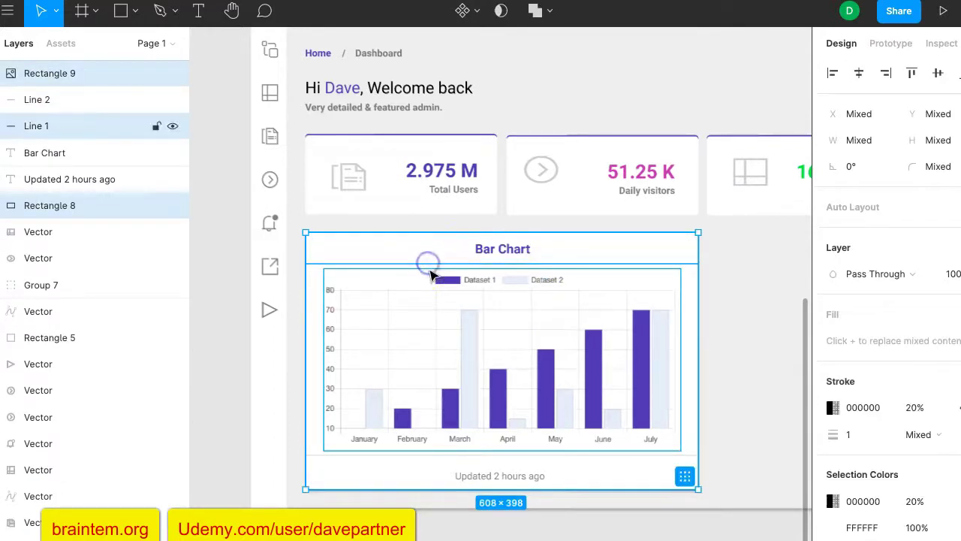
{"action": "left_click", "coordinate": [338, 454], "text": "shift"}
{"action": "left_click", "coordinate": [481, 479], "text": "shift"}
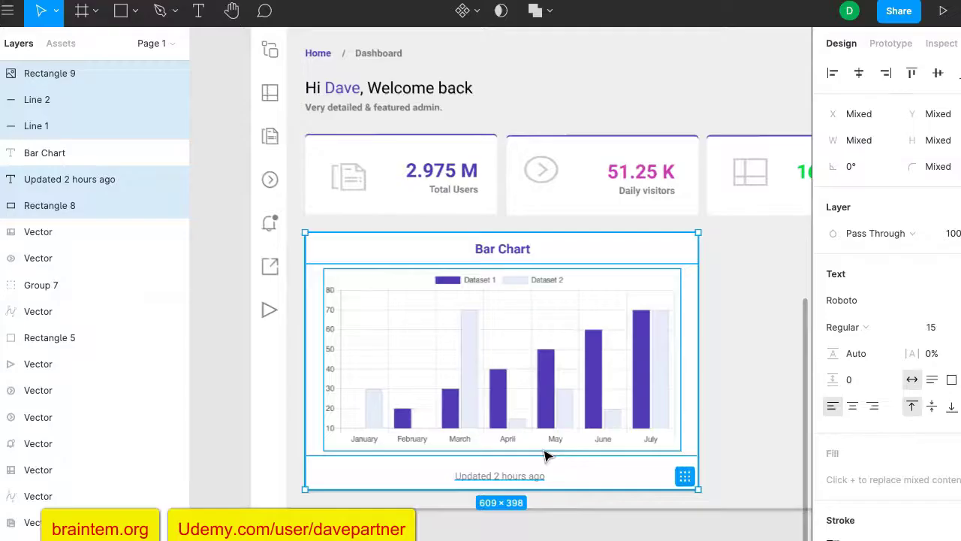
{"action": "key", "text": "ctrl+g"}
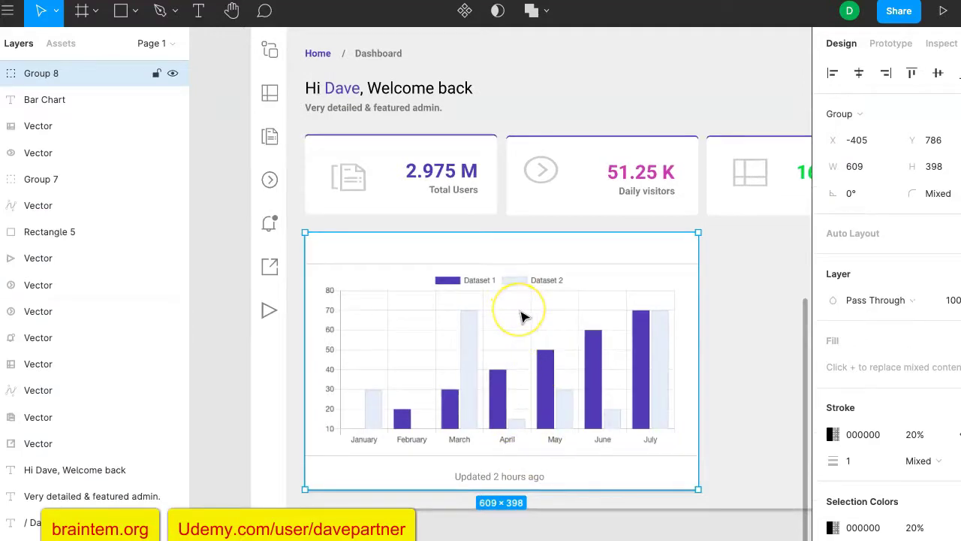
{"action": "key", "text": "ctrl+z"}
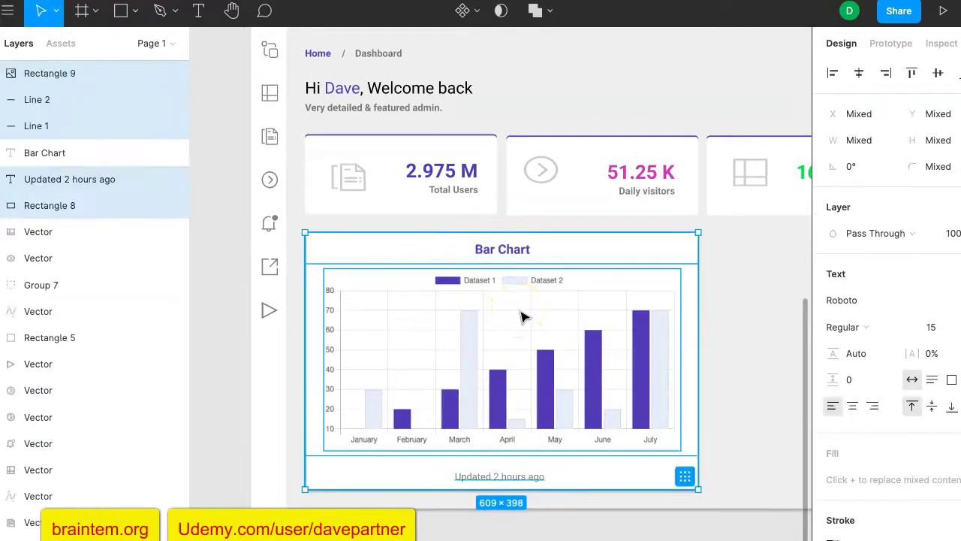
{"action": "left_click", "coordinate": [515, 254], "text": "shift"}
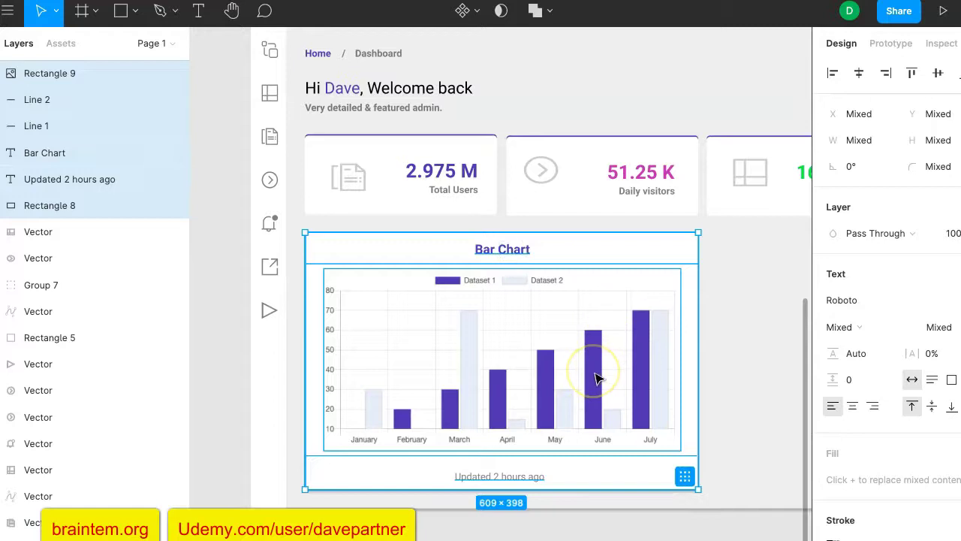
{"action": "key", "text": "ctrl+g"}
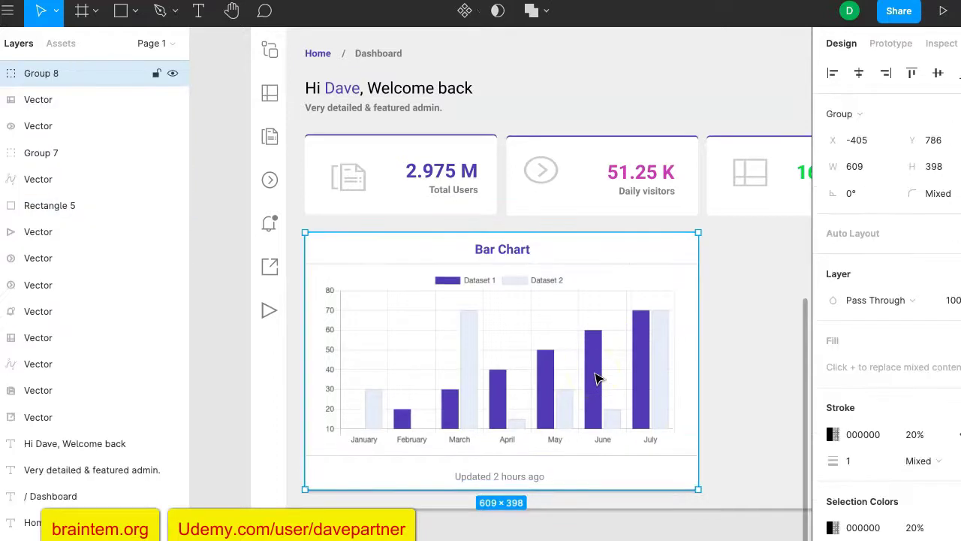
Step: Duplicate the Bar Chart panel group and place the copy beside the original at X 217, Y 786, under the Downloads and Purchased cards
{"action": "scroll", "coordinate": [595, 377], "scroll_direction": "right", "scroll_amount": 2}
{"action": "scroll", "coordinate": [594, 378], "scroll_direction": "down", "scroll_amount": 1}
{"action": "left_click", "coordinate": [559, 377]}
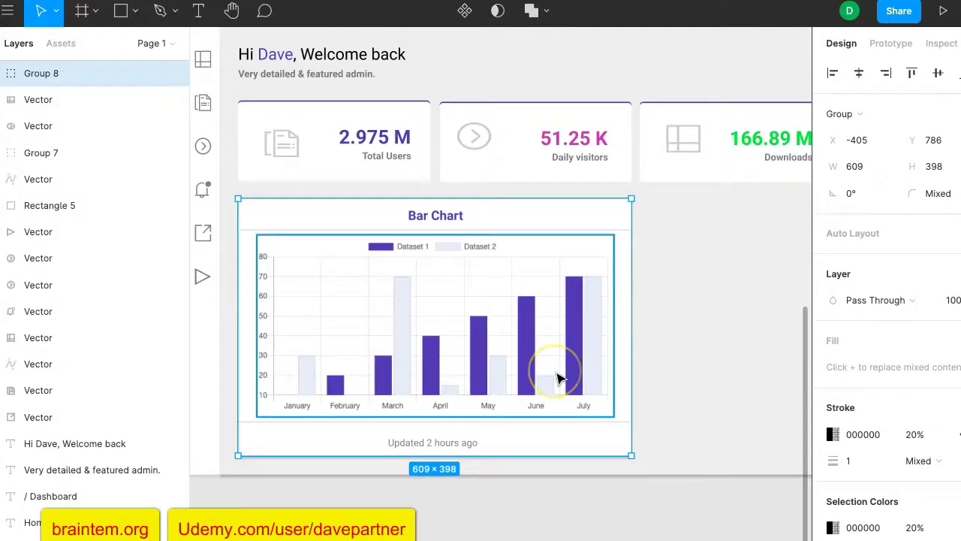
{"action": "key", "text": "ctrl+d"}
{"action": "left_click_drag", "start_coordinate": [506, 360], "coordinate": [549, 344]}
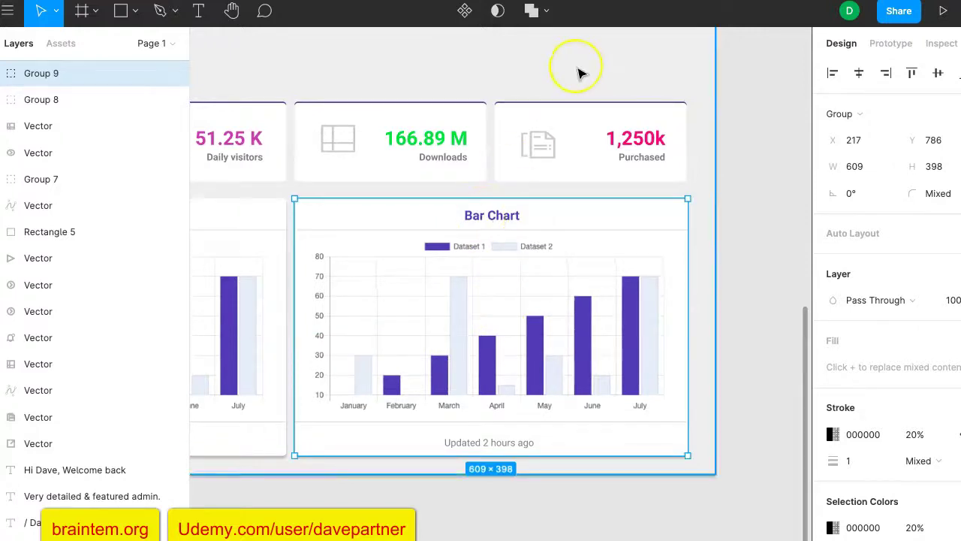
{"action": "scroll", "coordinate": [575, 70], "scroll_direction": "up", "scroll_amount": 5}
{"action": "scroll", "coordinate": [578, 73], "scroll_direction": "down", "scroll_amount": 5}
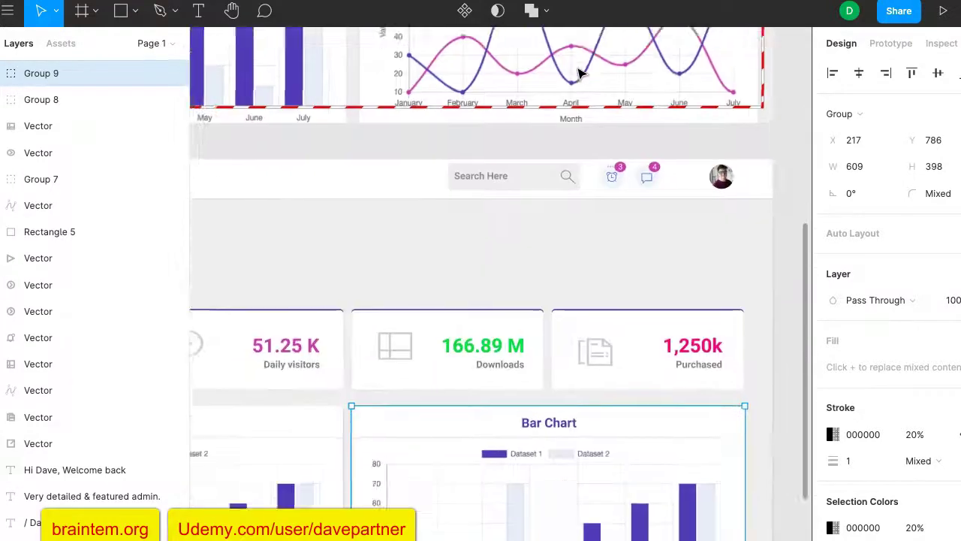
{"action": "left_click", "coordinate": [558, 304]}
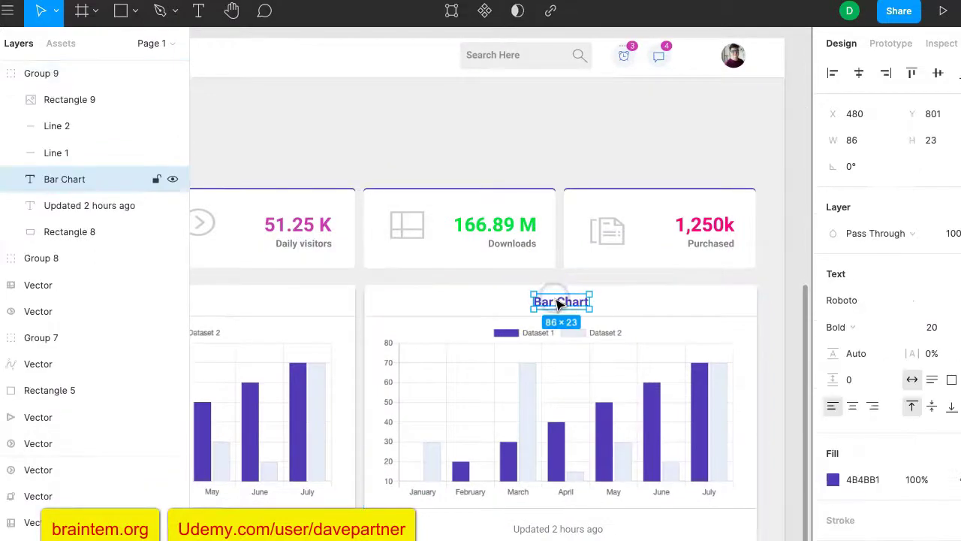
{"action": "key", "text": "shift+l"}
{"action": "key", "text": "i"}
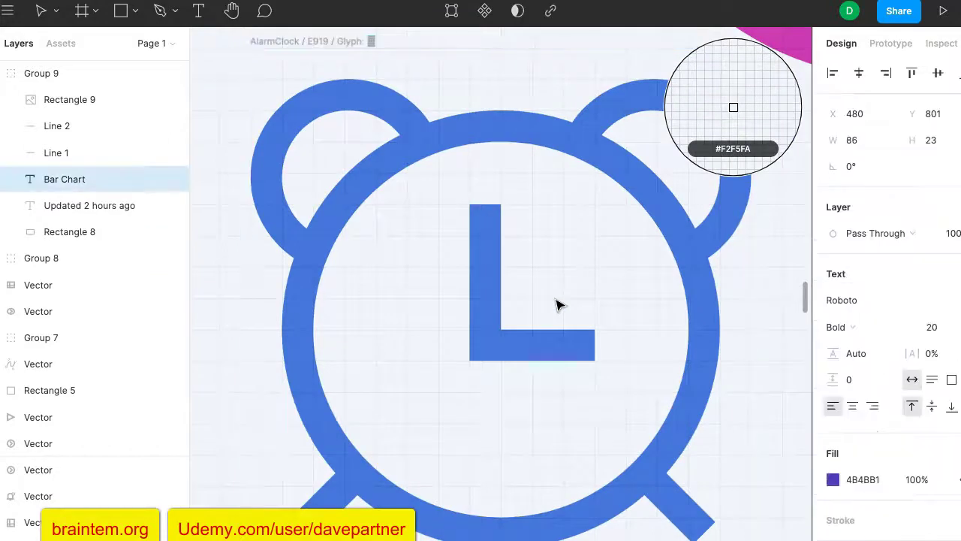
{"action": "scroll", "coordinate": [530, 337], "scroll_direction": "down", "scroll_amount": 10}
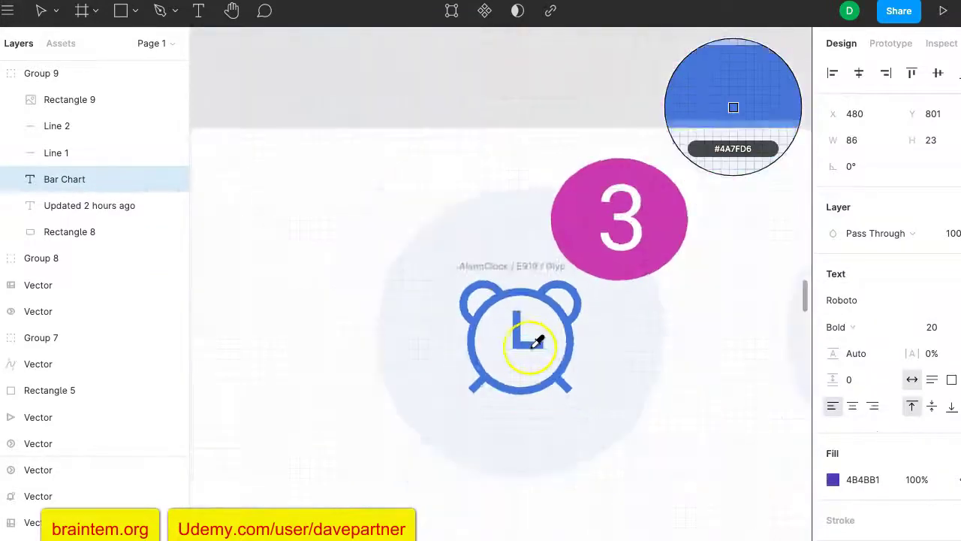
{"action": "scroll", "coordinate": [535, 343], "scroll_direction": "down", "scroll_amount": 8}
{"action": "scroll", "coordinate": [535, 342], "scroll_direction": "down", "scroll_amount": 5}
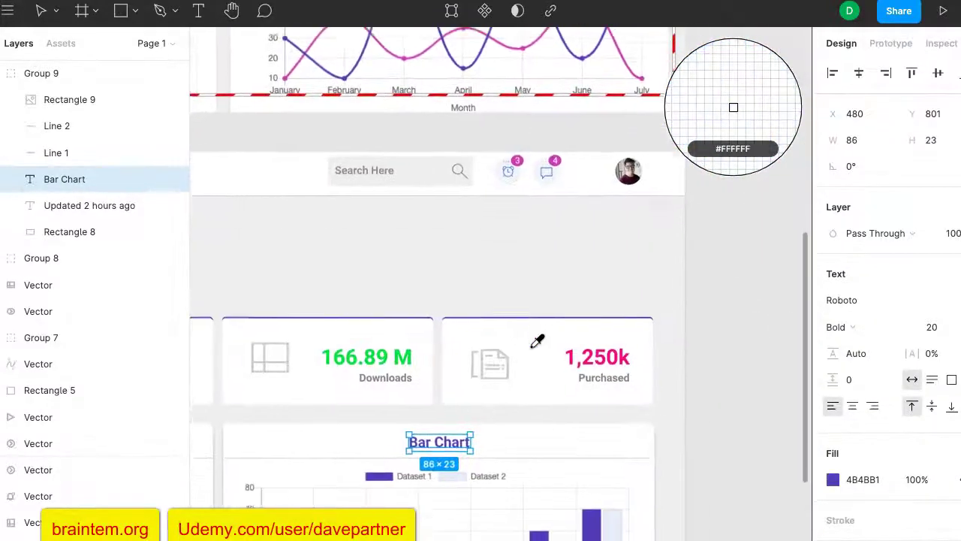
{"action": "key", "text": "Escape"}
{"action": "scroll", "coordinate": [596, 397], "scroll_direction": "down", "scroll_amount": 5}
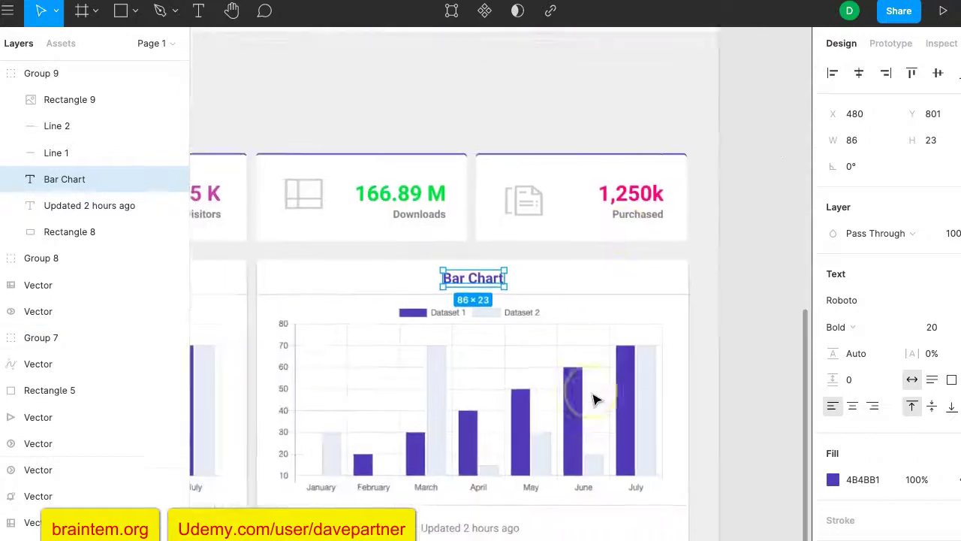
Step: Change the duplicated panel's title text to "Line Chart"
{"action": "double_click", "coordinate": [510, 257]}
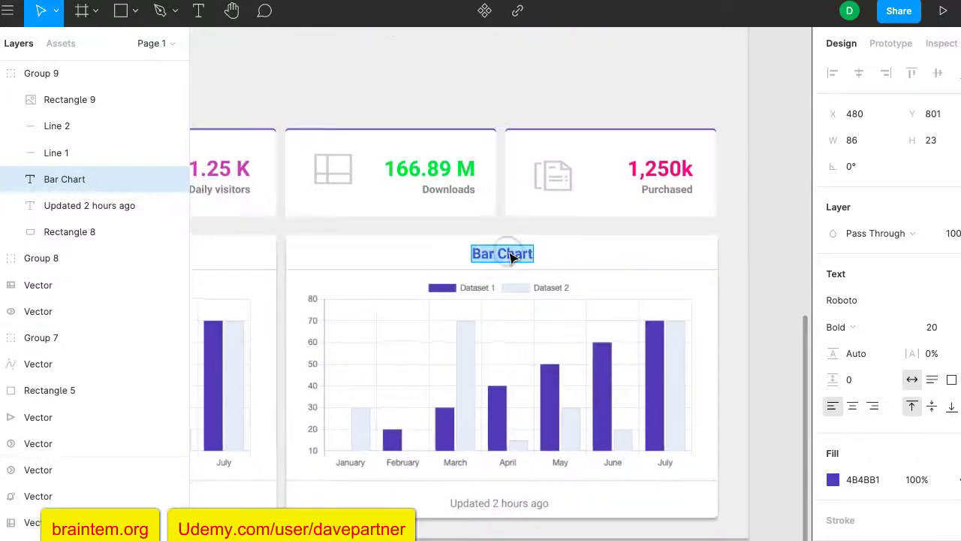
{"action": "type", "text": "Line Char"}
{"action": "left_click", "coordinate": [452, 295]}
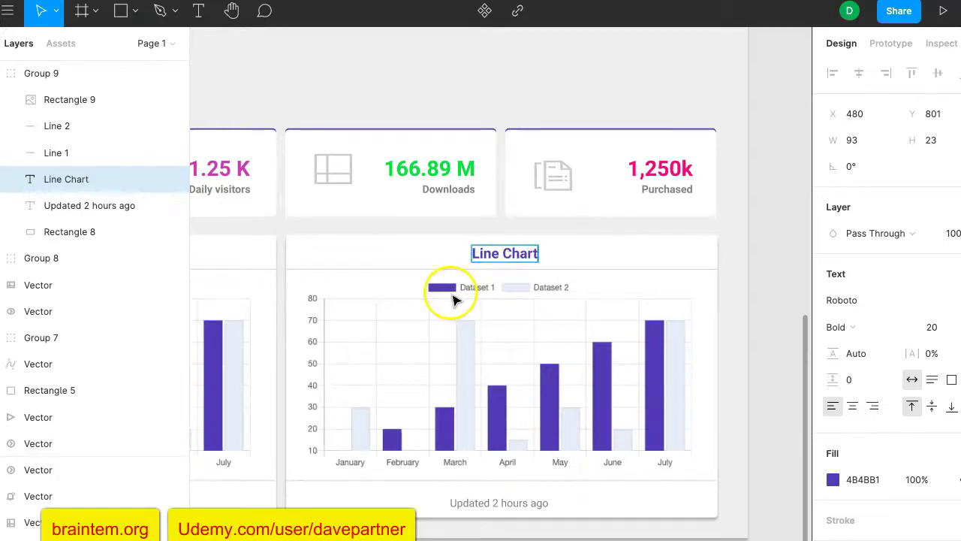
Step: Check the reference dashboard's footer text and change the Line Chart panel's footer to "Updated just now"
{"action": "right_click", "coordinate": [452, 298]}
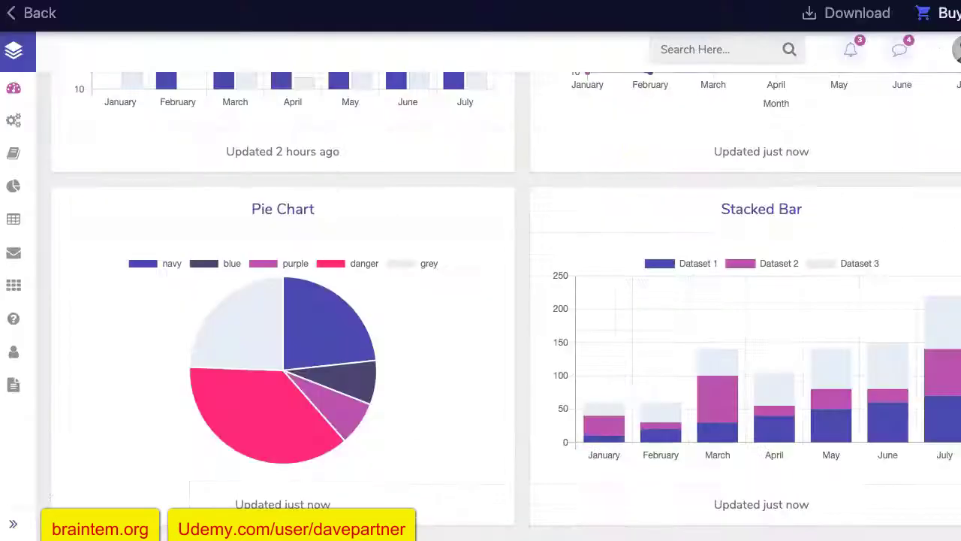
{"action": "scroll", "coordinate": [415, 384], "scroll_direction": "down", "scroll_amount": 1}
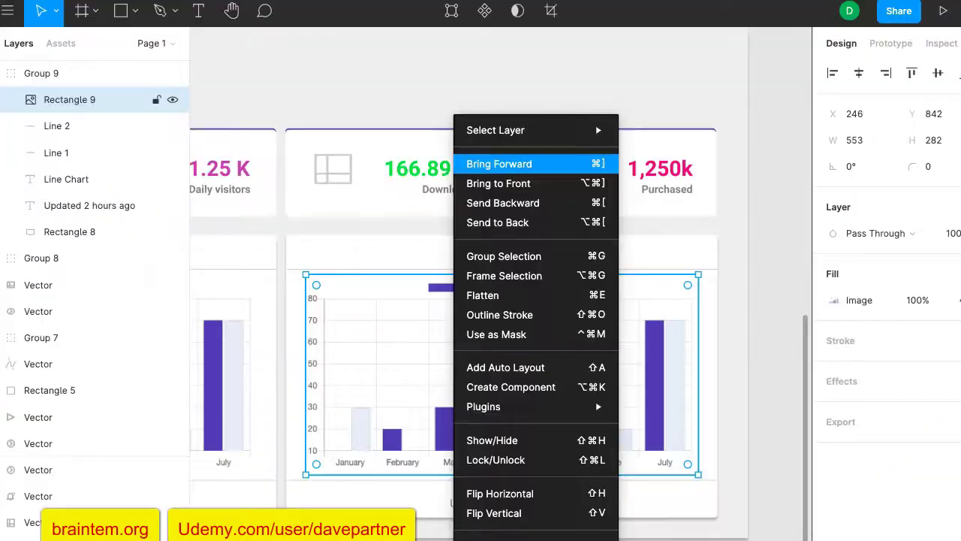
{"action": "left_click", "coordinate": [472, 361]}
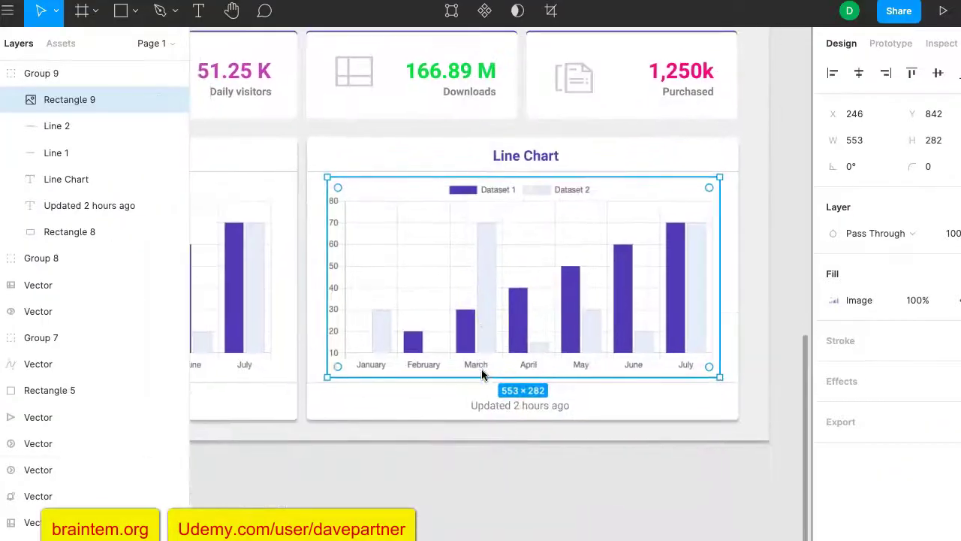
{"action": "left_click", "coordinate": [504, 405]}
{"action": "double_click", "coordinate": [500, 402]}
{"action": "left_click", "coordinate": [515, 405]}
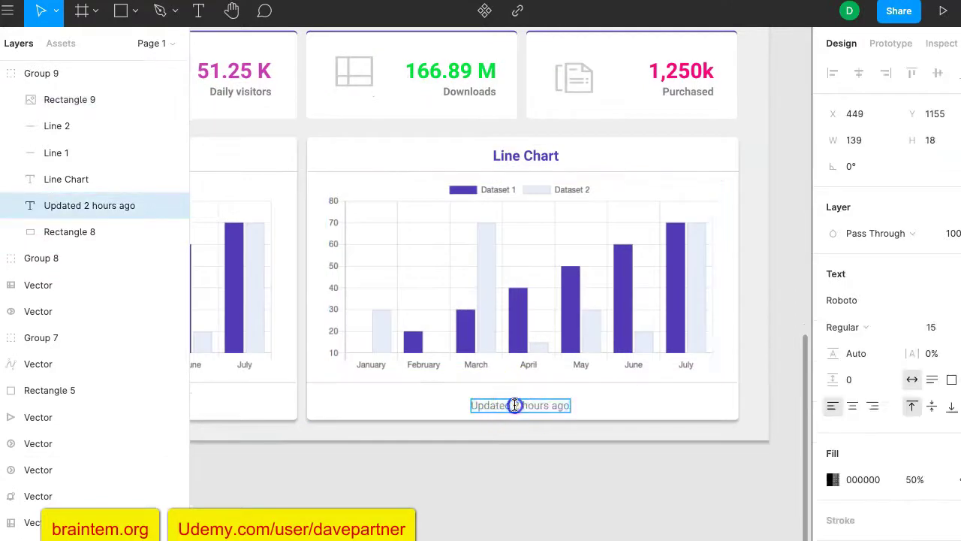
{"action": "mouse_move", "coordinate": [516, 405]}
{"action": "left_mouse_down"}
{"action": "mouse_move", "coordinate": [568, 406]}
{"action": "mouse_move", "coordinate": [516, 405]}
{"action": "left_mouse_up"}
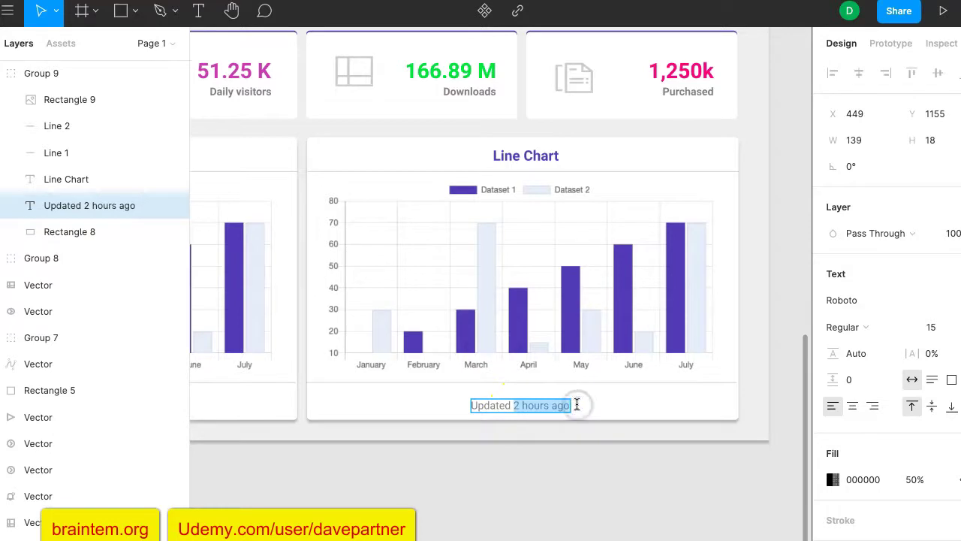
{"action": "type", "text": "just"}
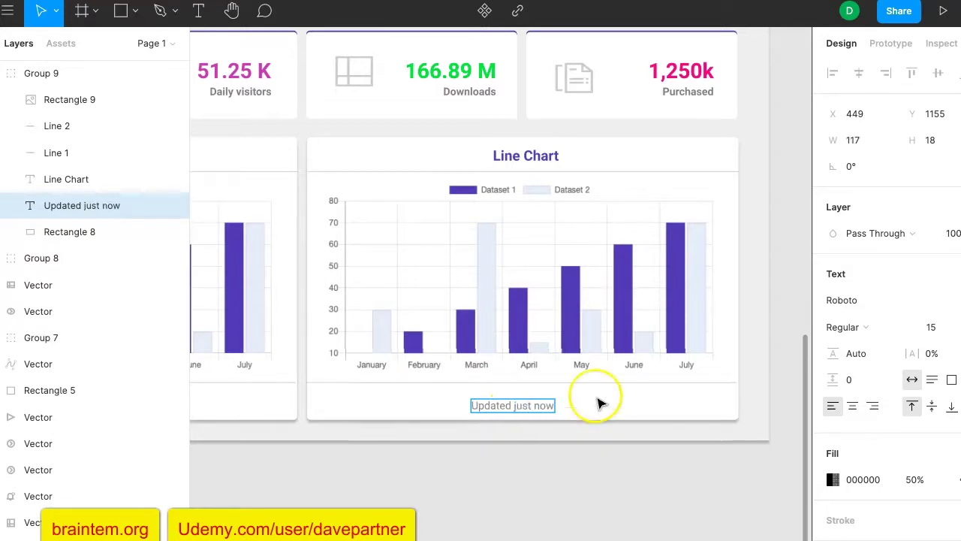
{"action": "key", "text": "Escape"}
Step: Switch to the reference dashboard in the browser and capture a screenshot of its Line Chart graph, including the legend and Month axis label
{"action": "left_click", "coordinate": [637, 296]}
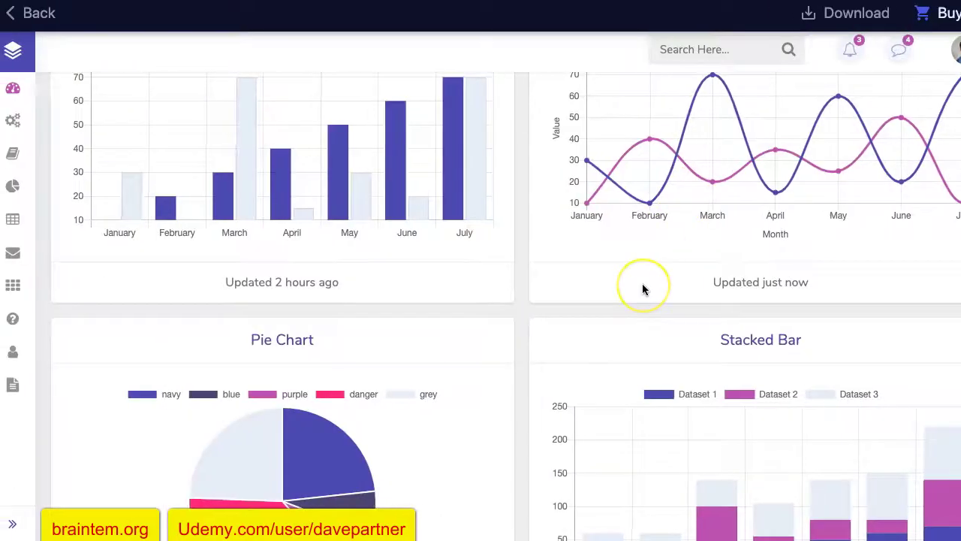
{"action": "scroll", "coordinate": [639, 287], "scroll_direction": "up", "scroll_amount": 1}
{"action": "scroll", "coordinate": [643, 289], "scroll_direction": "up", "scroll_amount": 2}
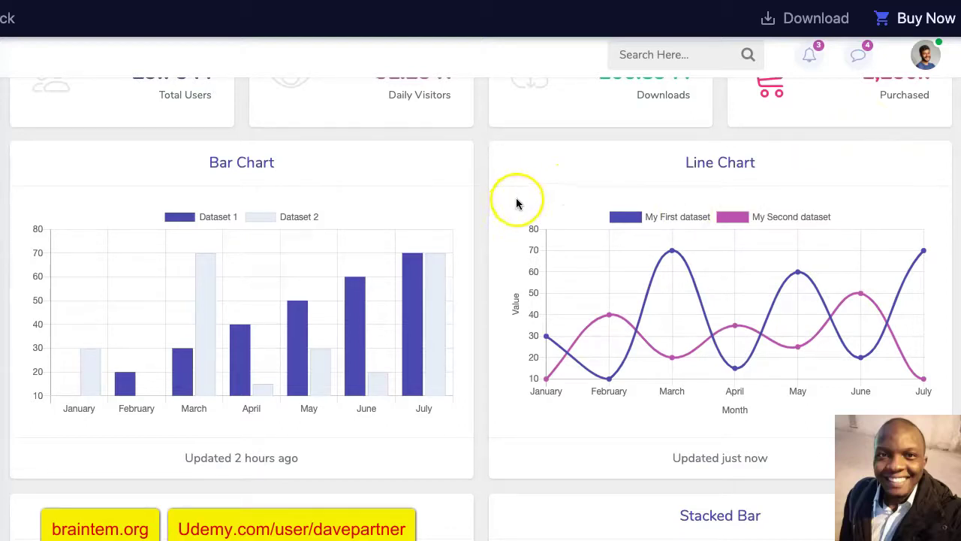
{"action": "left_click_drag", "start_coordinate": [509, 199], "coordinate": [943, 427]}
{"action": "left_click", "coordinate": [878, 33]}
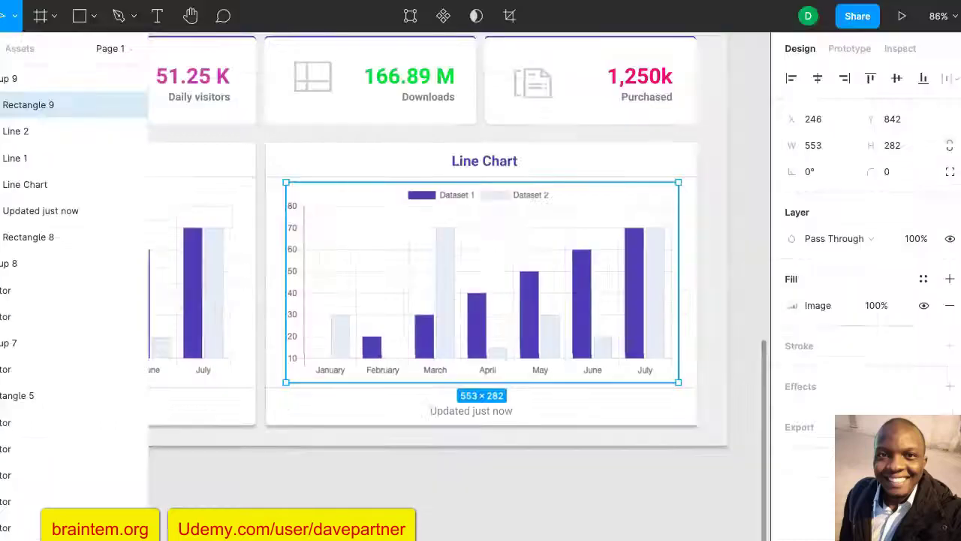
Step: Replace the bar graph image in the Line Chart panel with the image file "Screenshot 2020-11-17 at 18.47.31" from the Desktop
{"action": "left_click", "coordinate": [476, 240]}
{"action": "left_click", "coordinate": [420, 240]}
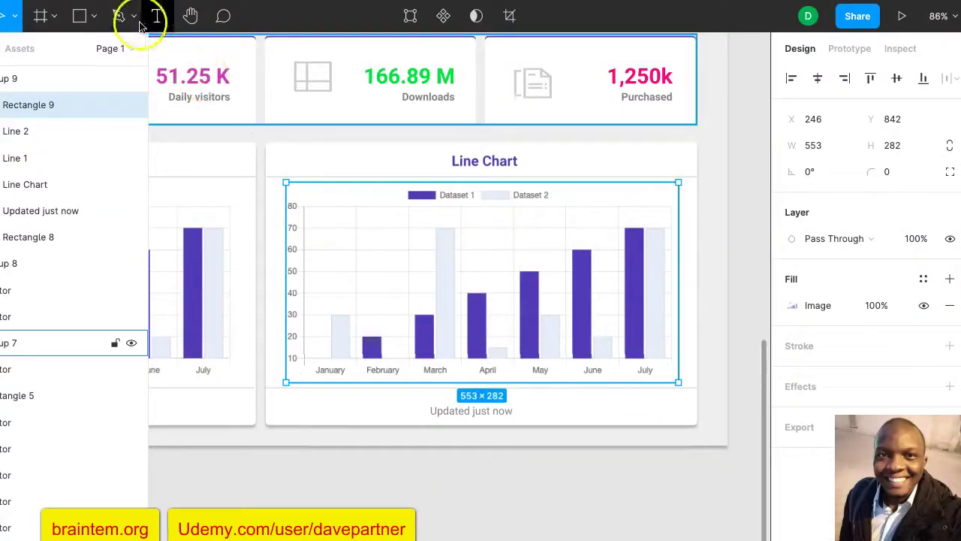
{"action": "left_click", "coordinate": [94, 15]}
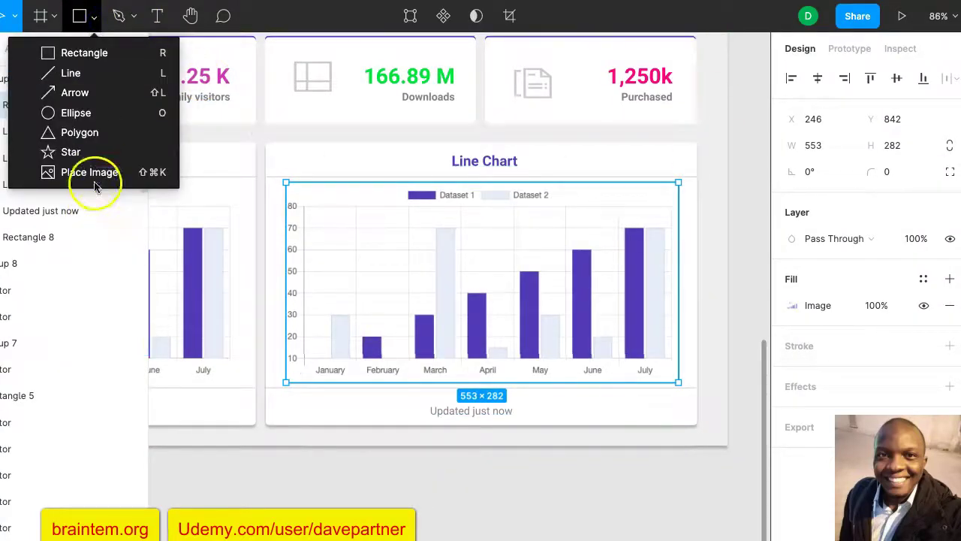
{"action": "left_click", "coordinate": [93, 175]}
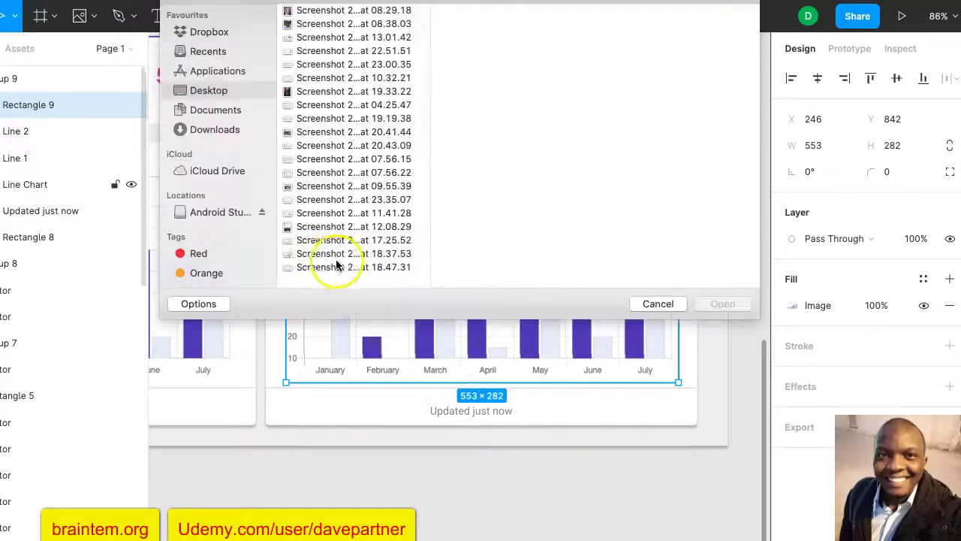
{"action": "left_click", "coordinate": [328, 267]}
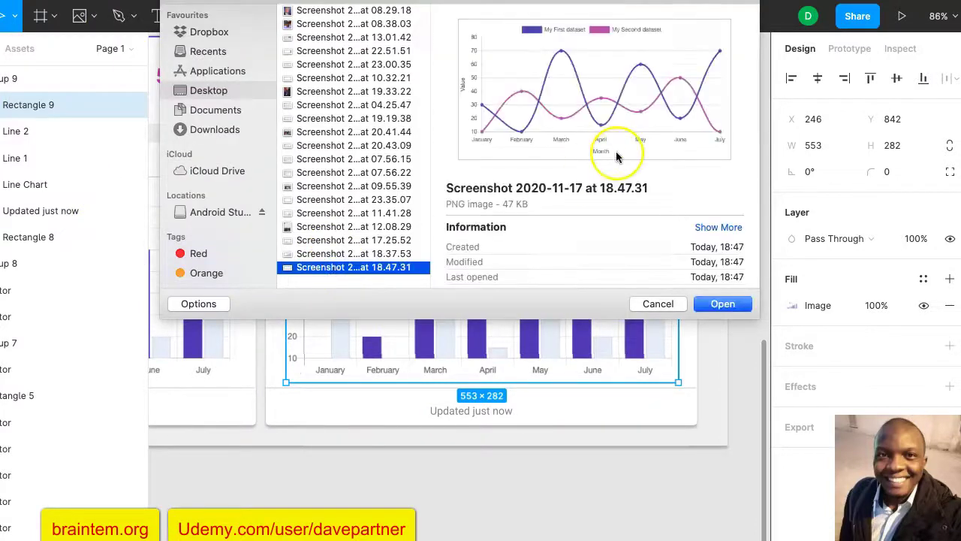
{"action": "left_click", "coordinate": [722, 304]}
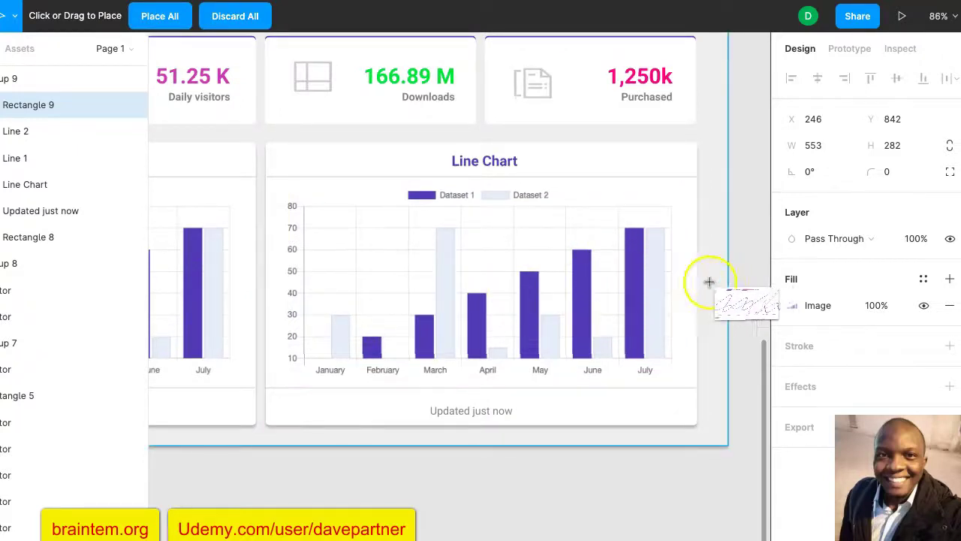
{"action": "left_click", "coordinate": [318, 221]}
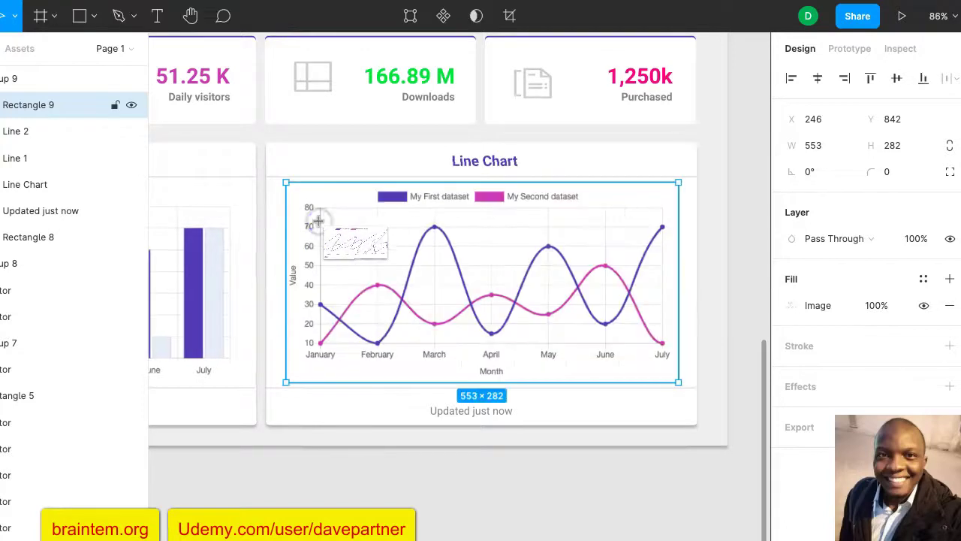
{"action": "left_click", "coordinate": [723, 214]}
{"action": "left_click", "coordinate": [748, 216]}
Step: Compare the finished dashboard with the reference screenshot above it and delete the reference image
{"action": "scroll", "coordinate": [749, 217], "scroll_direction": "down", "scroll_amount": 5}
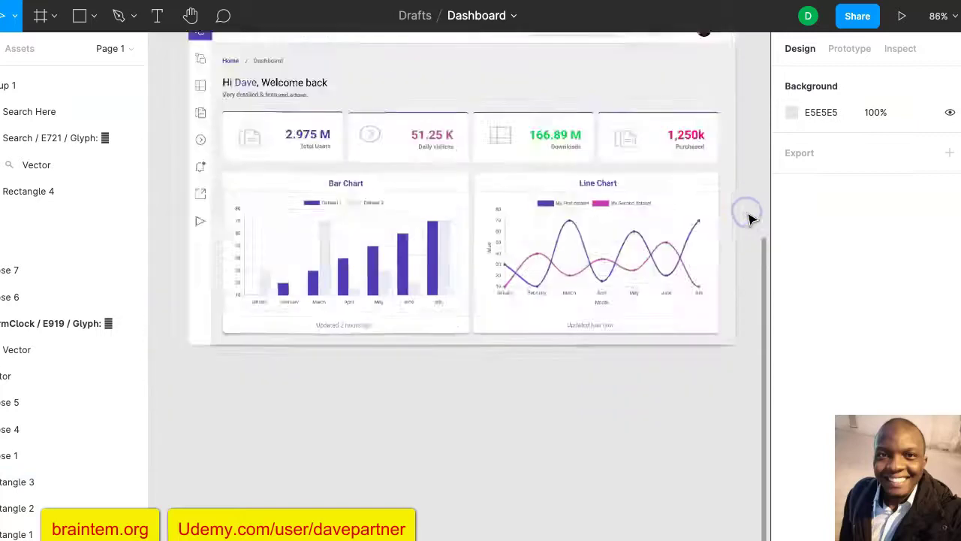
{"action": "scroll", "coordinate": [749, 217], "scroll_direction": "up", "scroll_amount": 6}
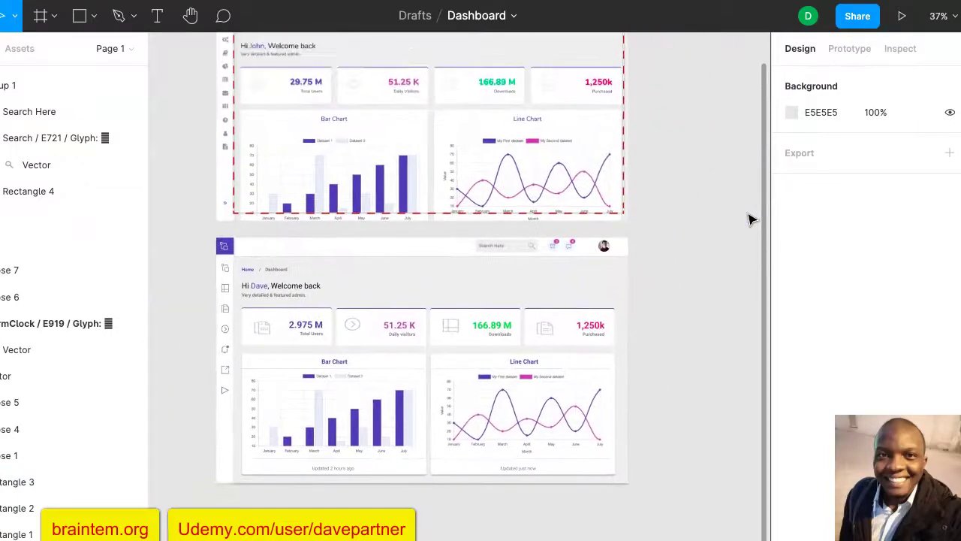
{"action": "left_click", "coordinate": [630, 215]}
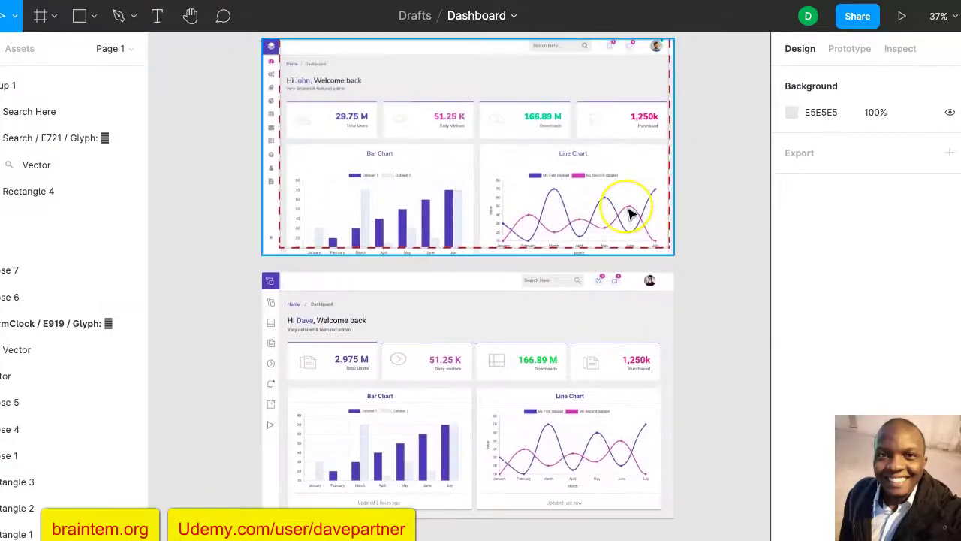
{"action": "scroll", "coordinate": [631, 215], "scroll_direction": "up", "scroll_amount": 2}
{"action": "scroll", "coordinate": [633, 212], "scroll_direction": "down", "scroll_amount": 2}
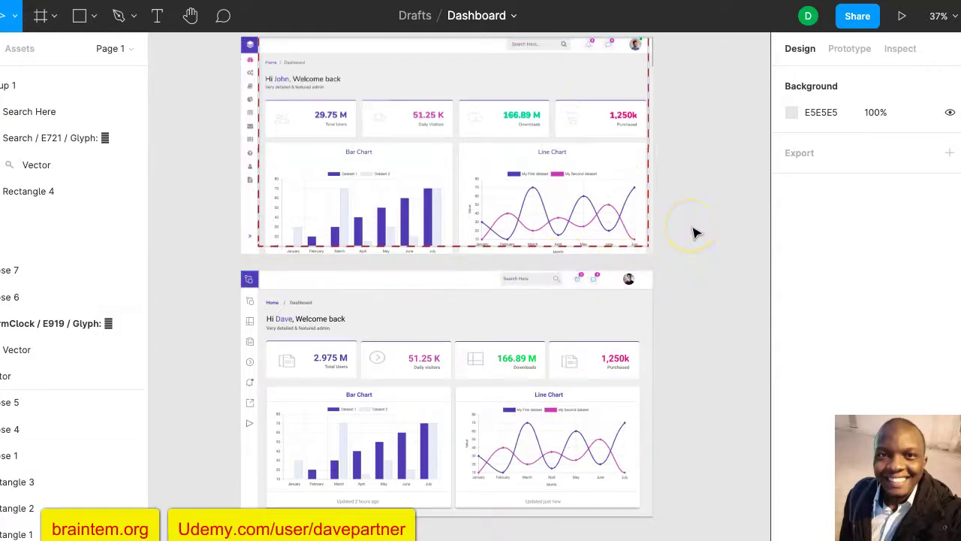
{"action": "left_click", "coordinate": [567, 221]}
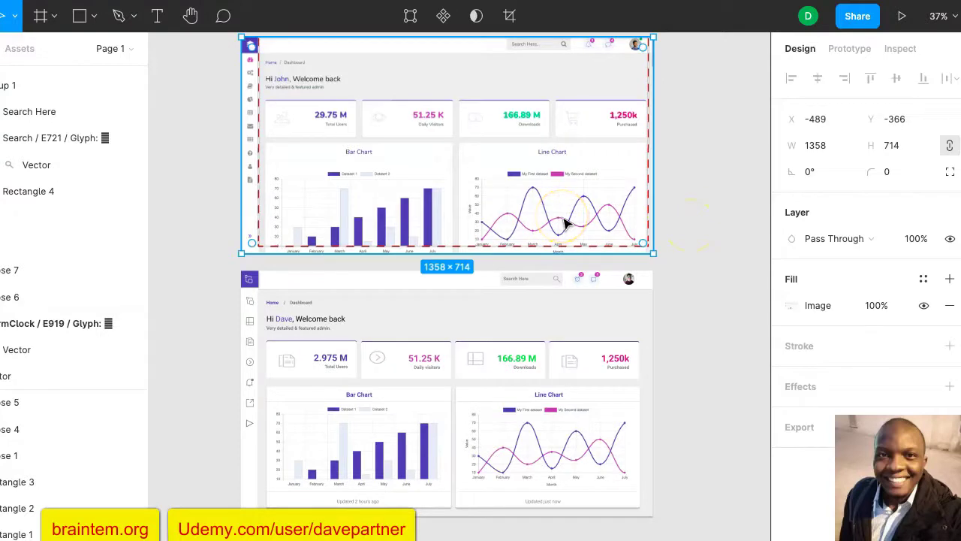
{"action": "key", "text": "Delete"}
{"action": "left_click", "coordinate": [498, 309]}
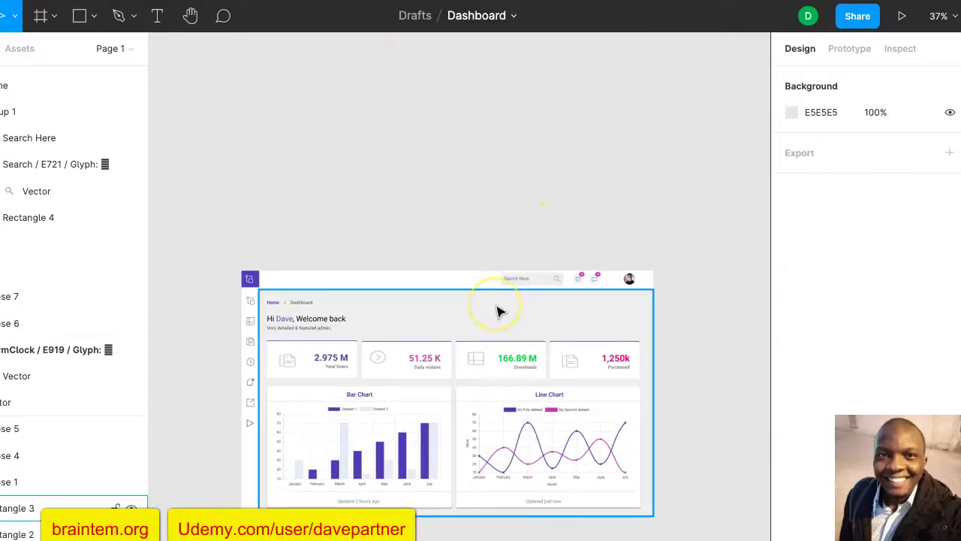
Step: Add an export setting to the Dashboard page and export it as a 1x PNG
{"action": "scroll", "coordinate": [497, 309], "scroll_direction": "down", "scroll_amount": 2}
{"action": "scroll", "coordinate": [498, 309], "scroll_direction": "up", "scroll_amount": 3}
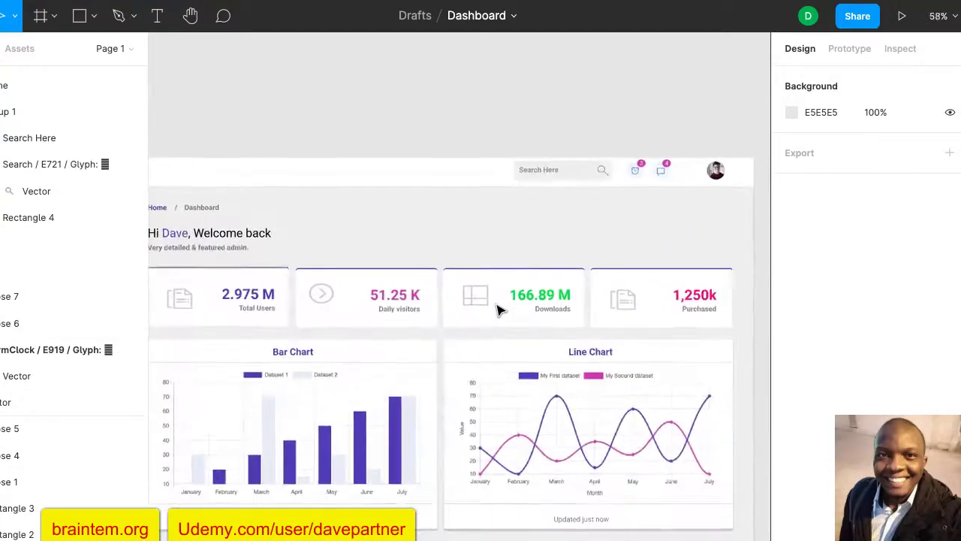
{"action": "scroll", "coordinate": [498, 308], "scroll_direction": "down", "scroll_amount": 1}
{"action": "scroll", "coordinate": [503, 317], "scroll_direction": "down", "scroll_amount": 1}
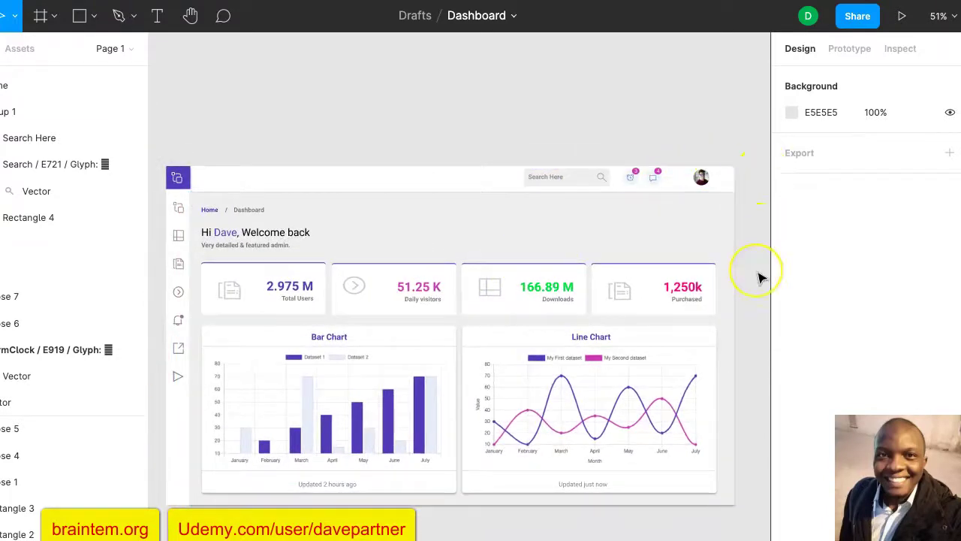
{"action": "scroll", "coordinate": [759, 278], "scroll_direction": "down", "scroll_amount": 3}
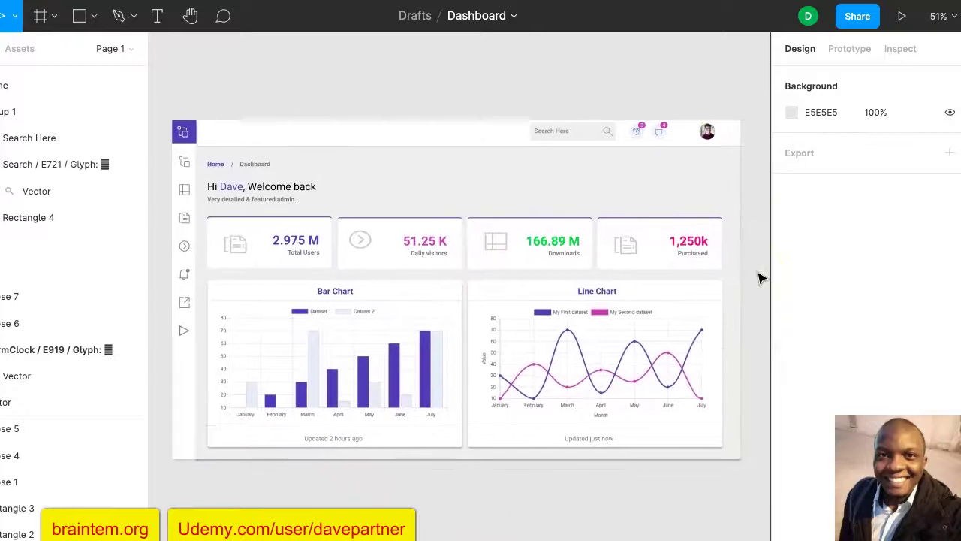
{"action": "left_click", "coordinate": [792, 149]}
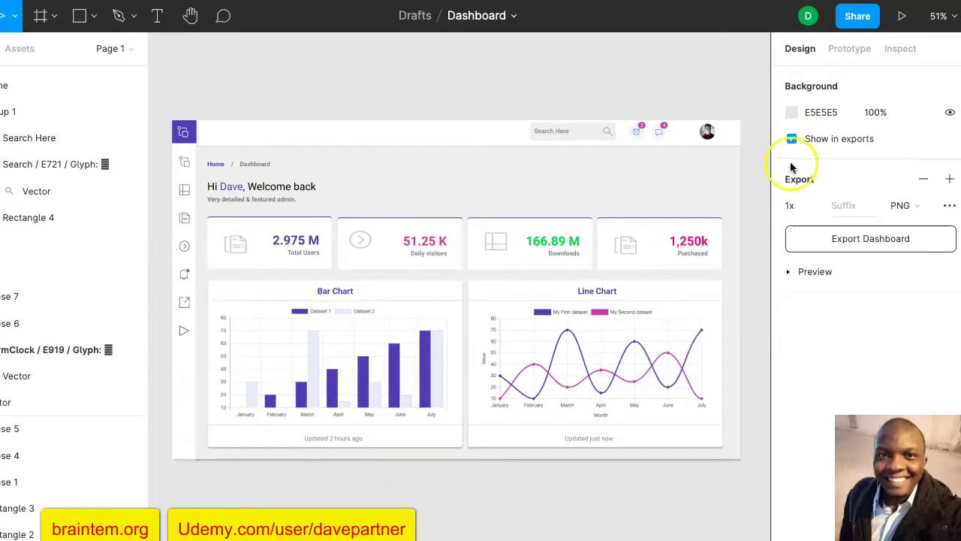
{"action": "left_click", "coordinate": [860, 239]}
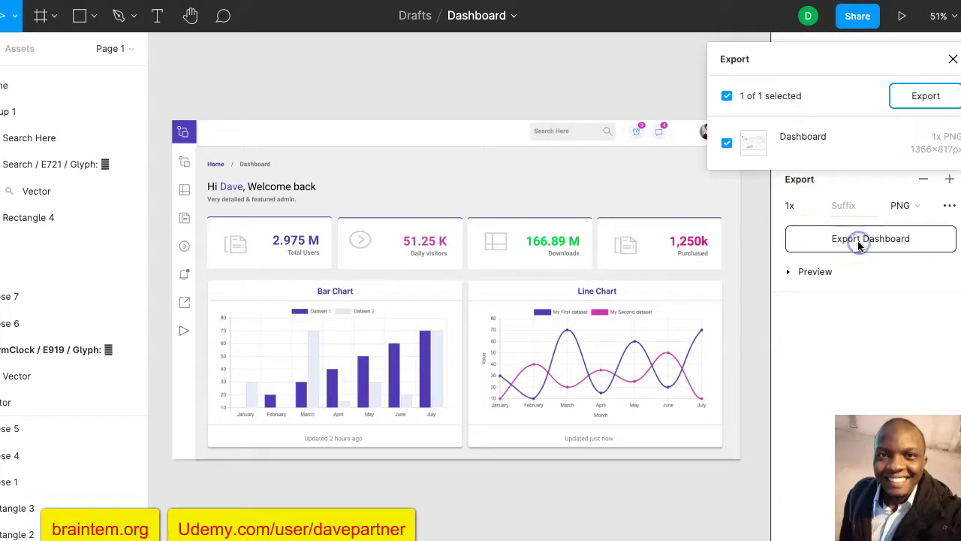
{"action": "left_click", "coordinate": [913, 95]}
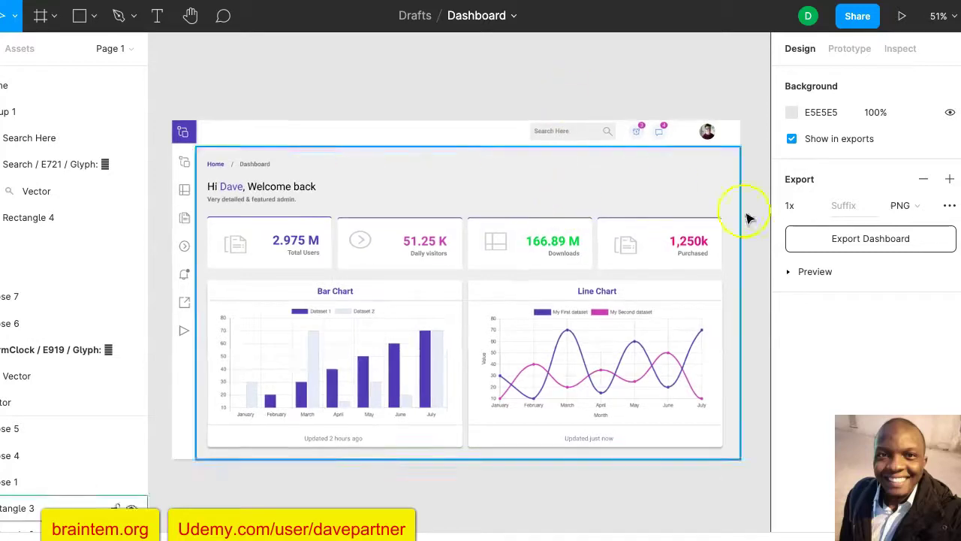
Step: Set the Dashboard's export scale to 2x and export it again as a PNG
{"action": "left_click", "coordinate": [809, 212]}
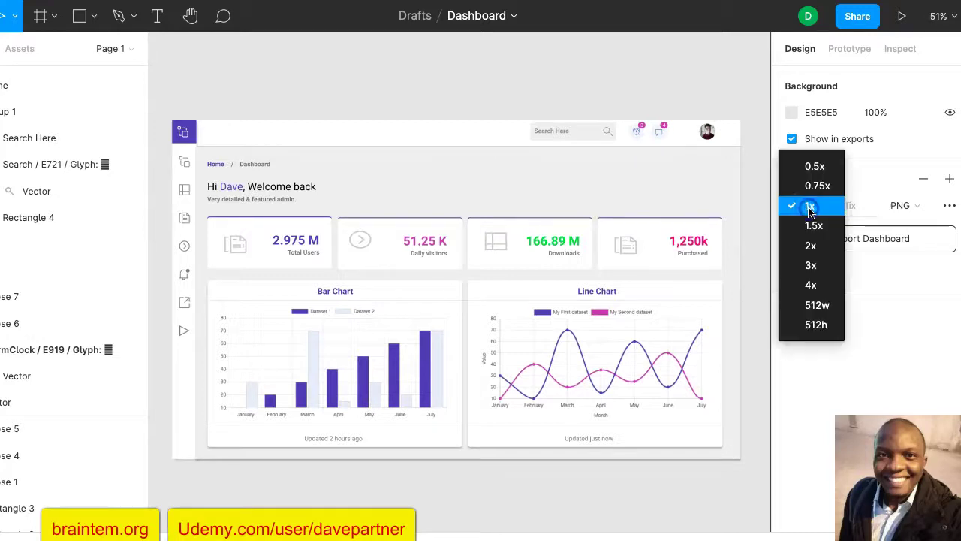
{"action": "left_click", "coordinate": [828, 243]}
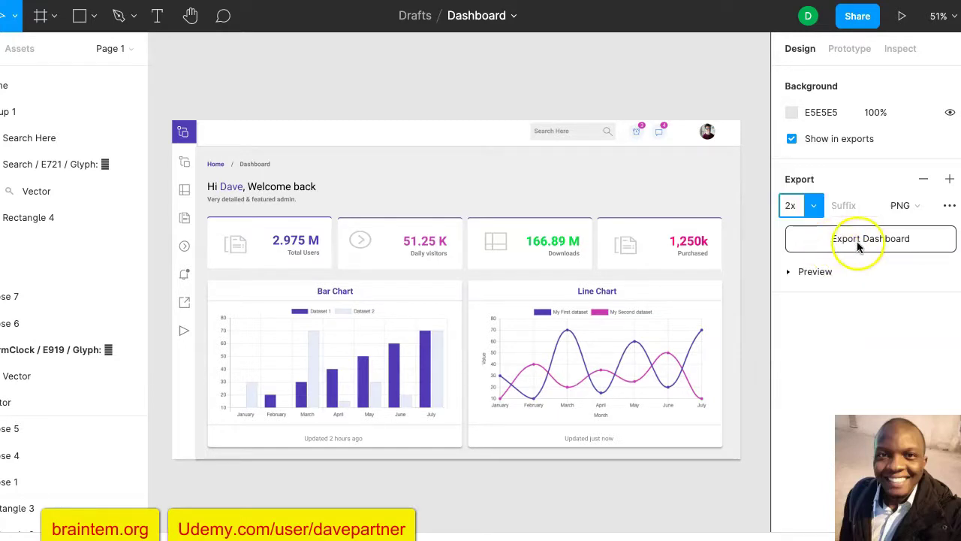
{"action": "left_click", "coordinate": [859, 238]}
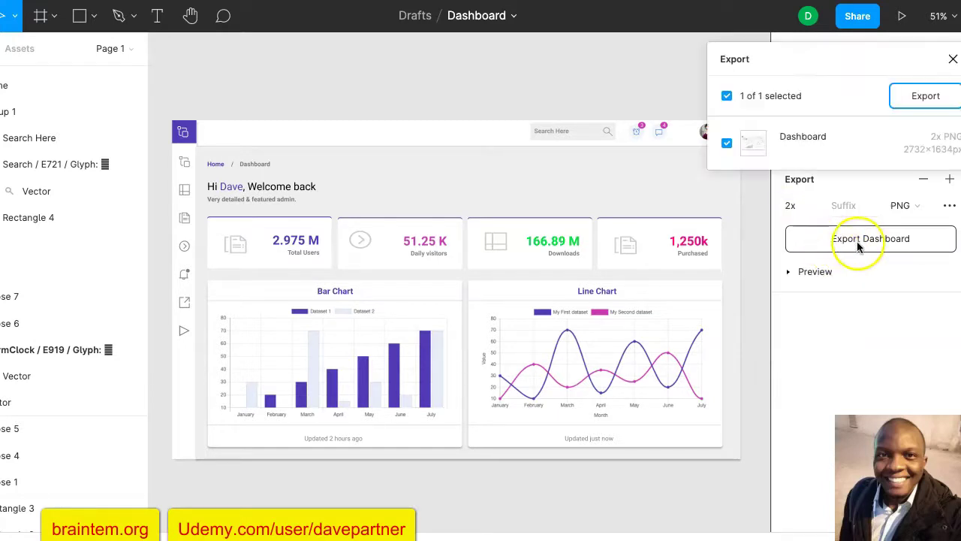
{"action": "left_click", "coordinate": [917, 98]}
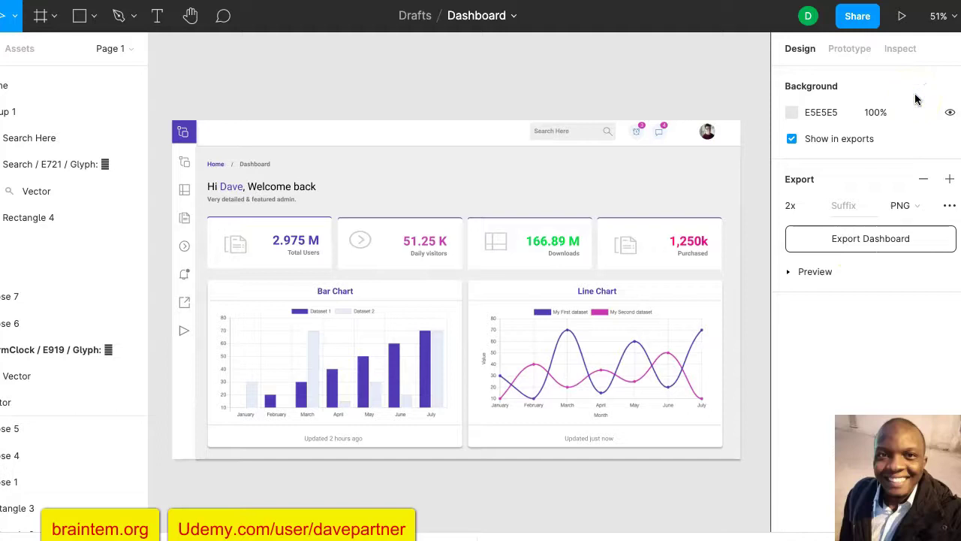